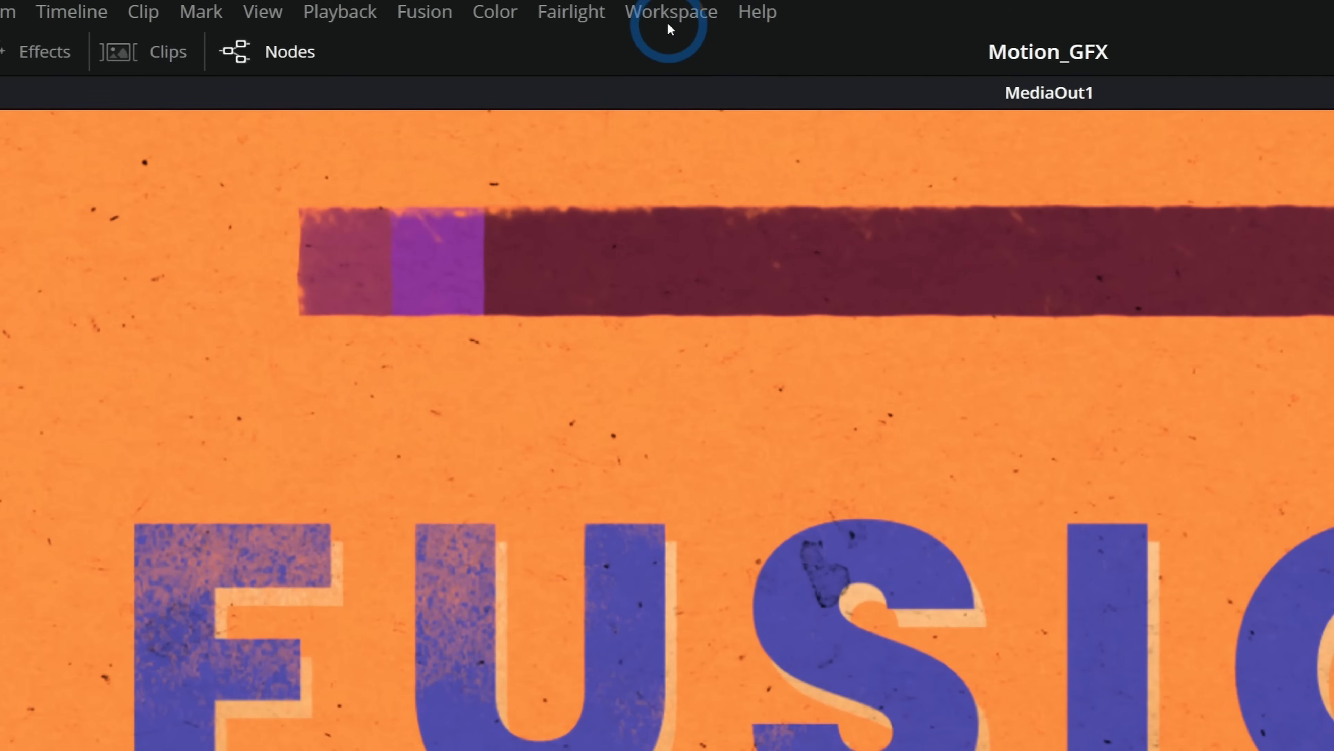
Reset the workspace UI layout and open the media pool.
{"action": "left_click", "coordinate": [674, 15]}
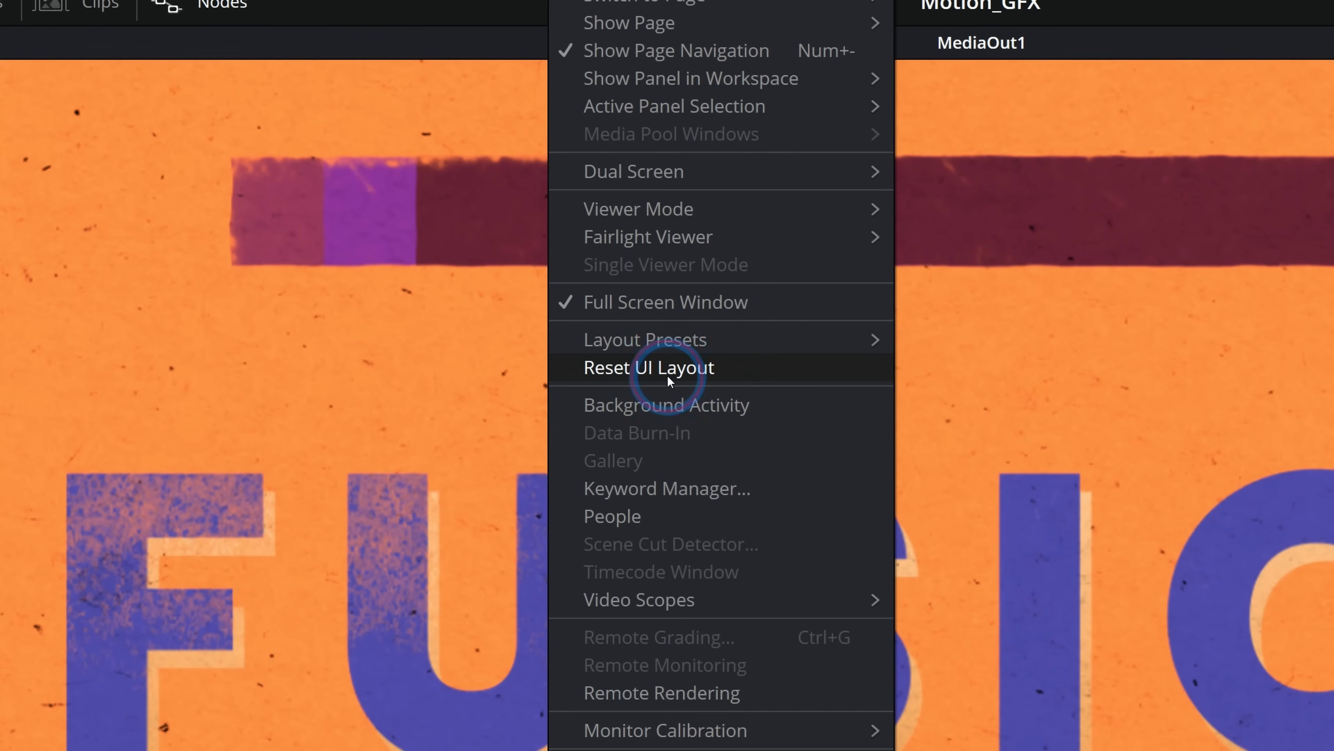
{"action": "left_click", "coordinate": [667, 375]}
{"action": "left_click", "coordinate": [165, 63]}
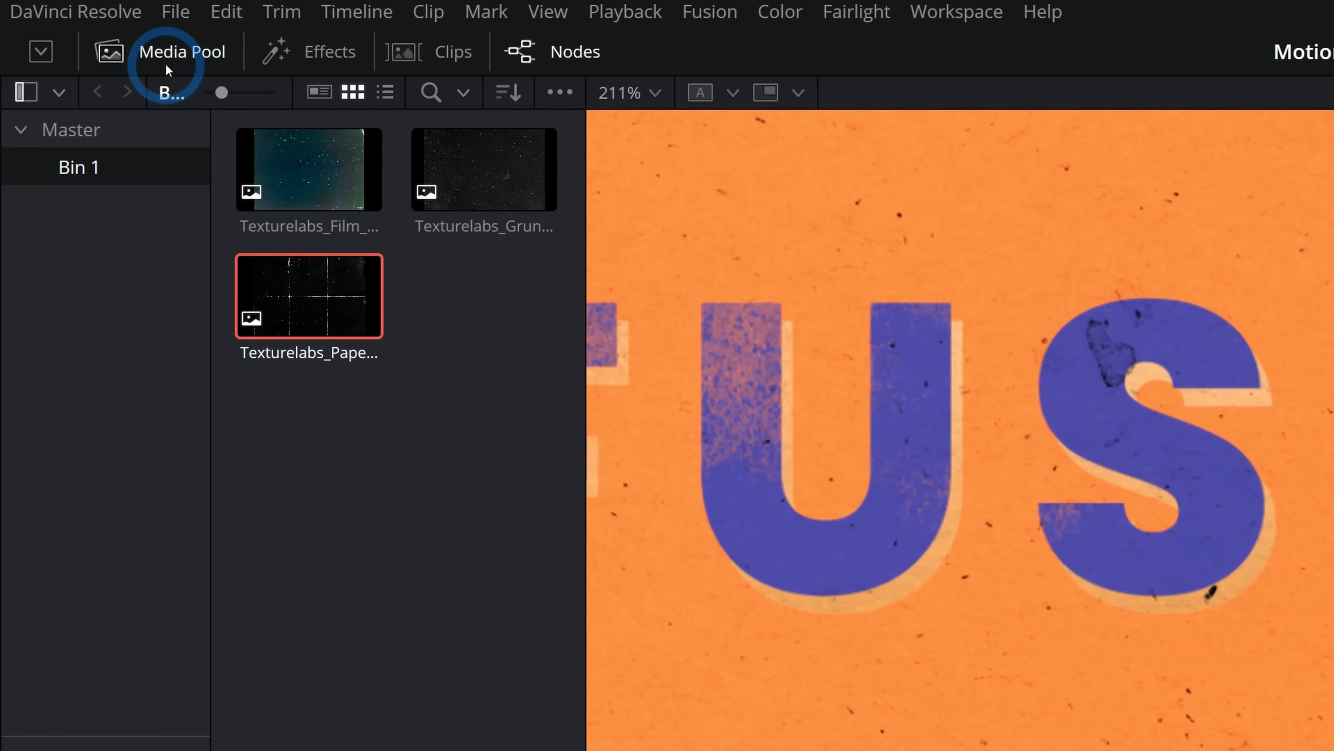
Create a new Fusion composition clip named Graphics_001 in the media pool and open it in Fusion.
{"action": "right_click", "coordinate": [328, 283]}
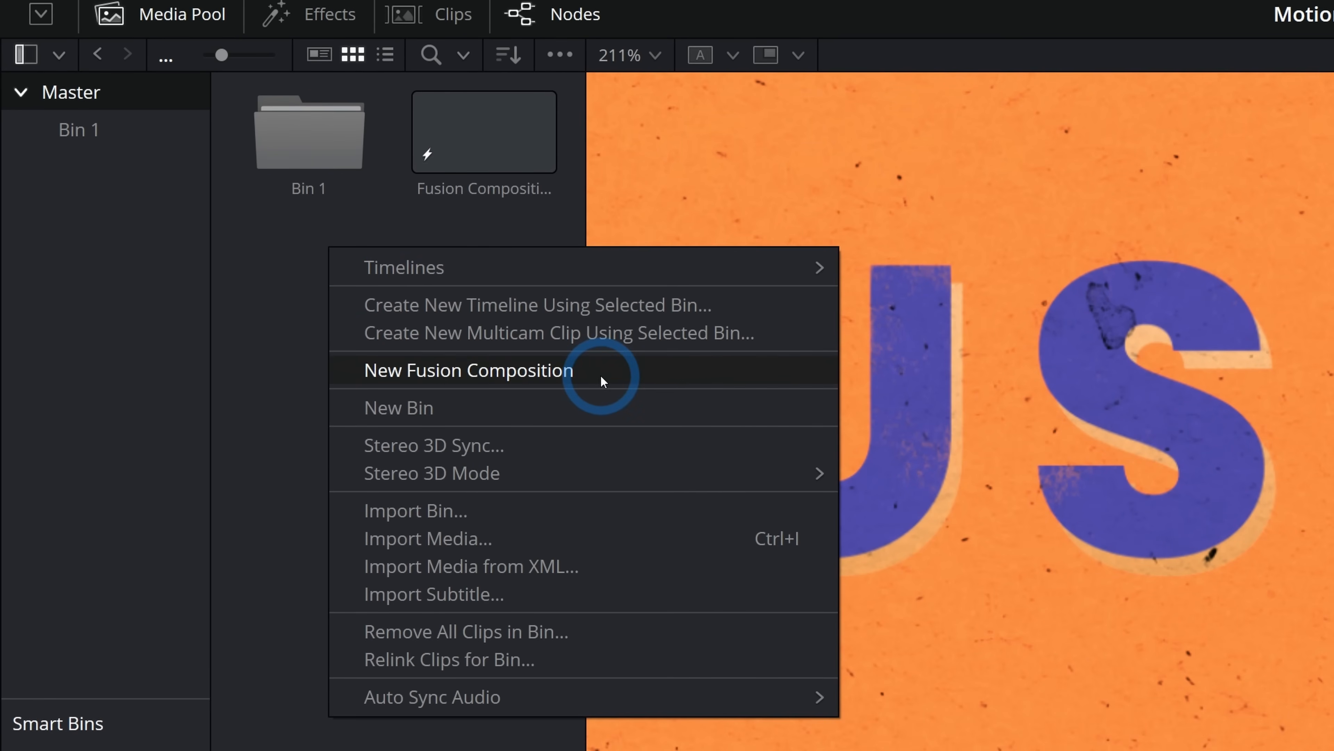
{"action": "left_click", "coordinate": [601, 374]}
{"action": "type", "text": "Graphics_001"}
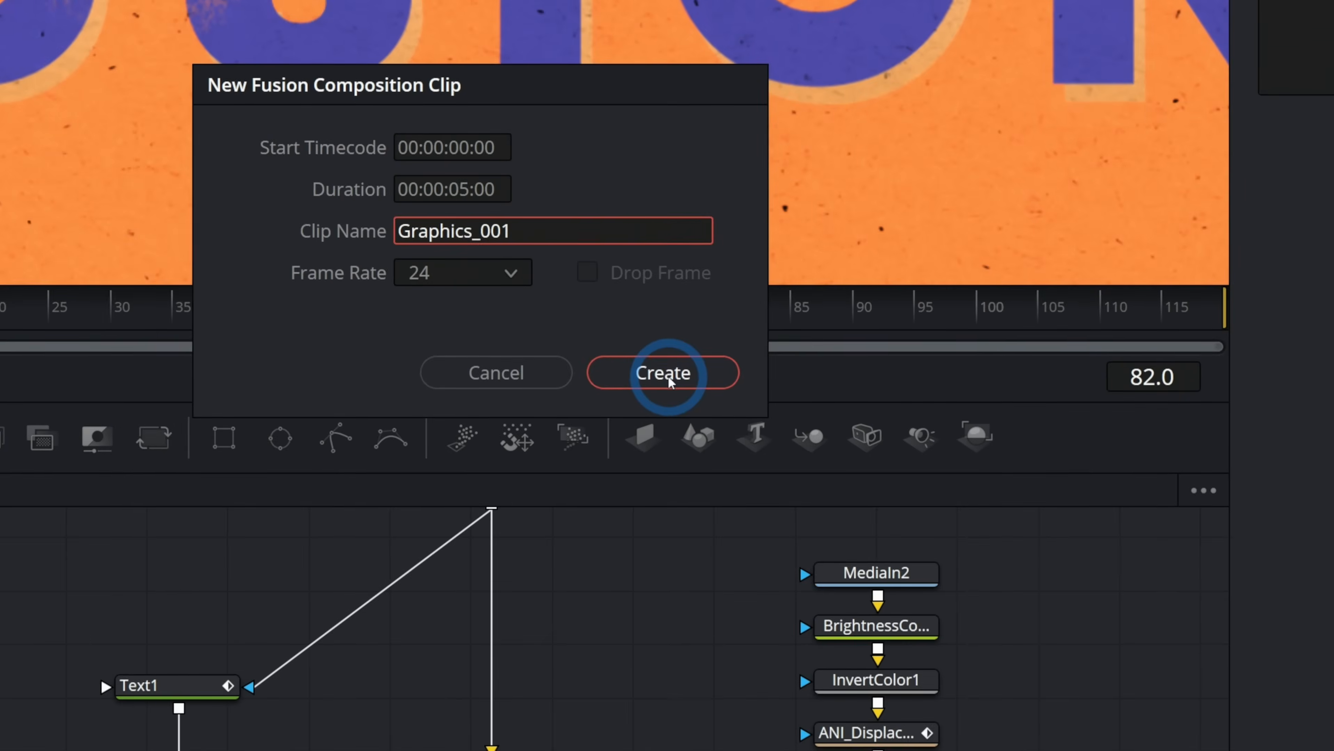
{"action": "left_click", "coordinate": [730, 451]}
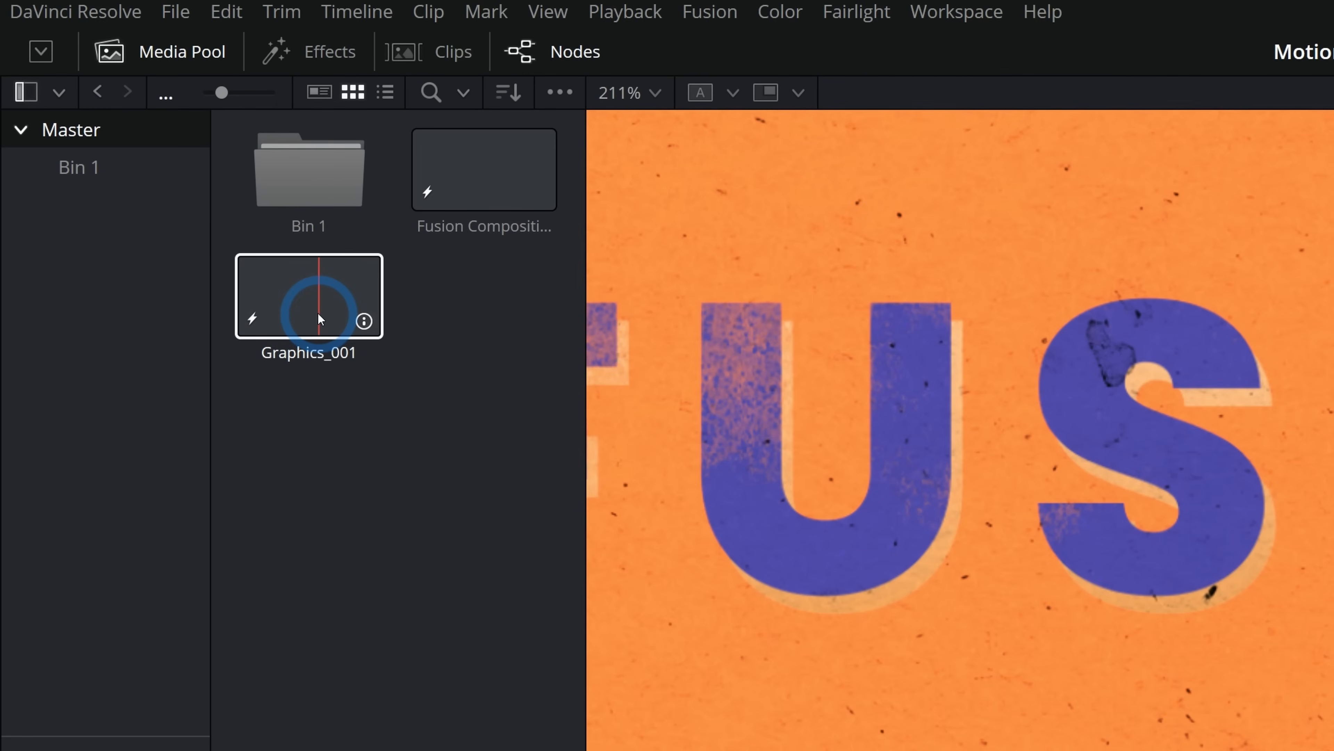
{"action": "double_click", "coordinate": [324, 292]}
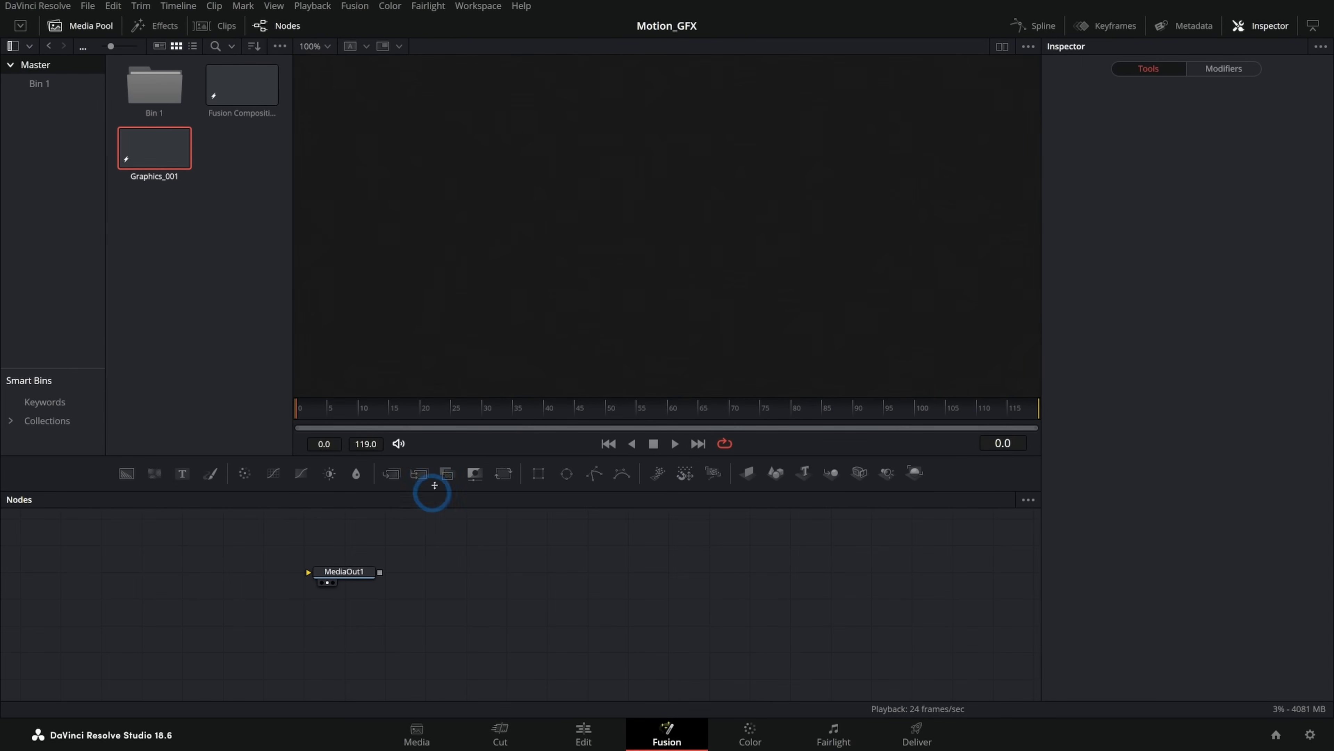
Hide the media pool and the page navigation bar to enlarge the workspace.
{"action": "left_click", "coordinate": [84, 27]}
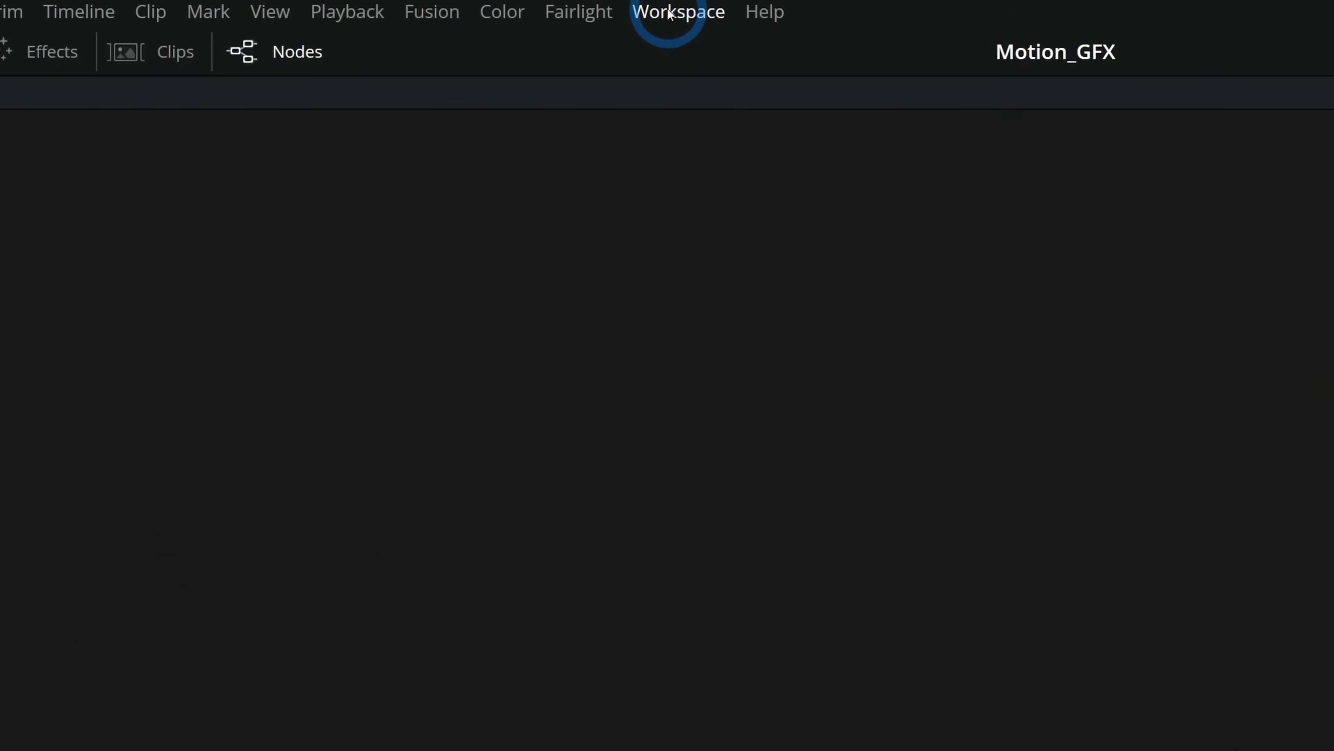
{"action": "left_click", "coordinate": [473, 7]}
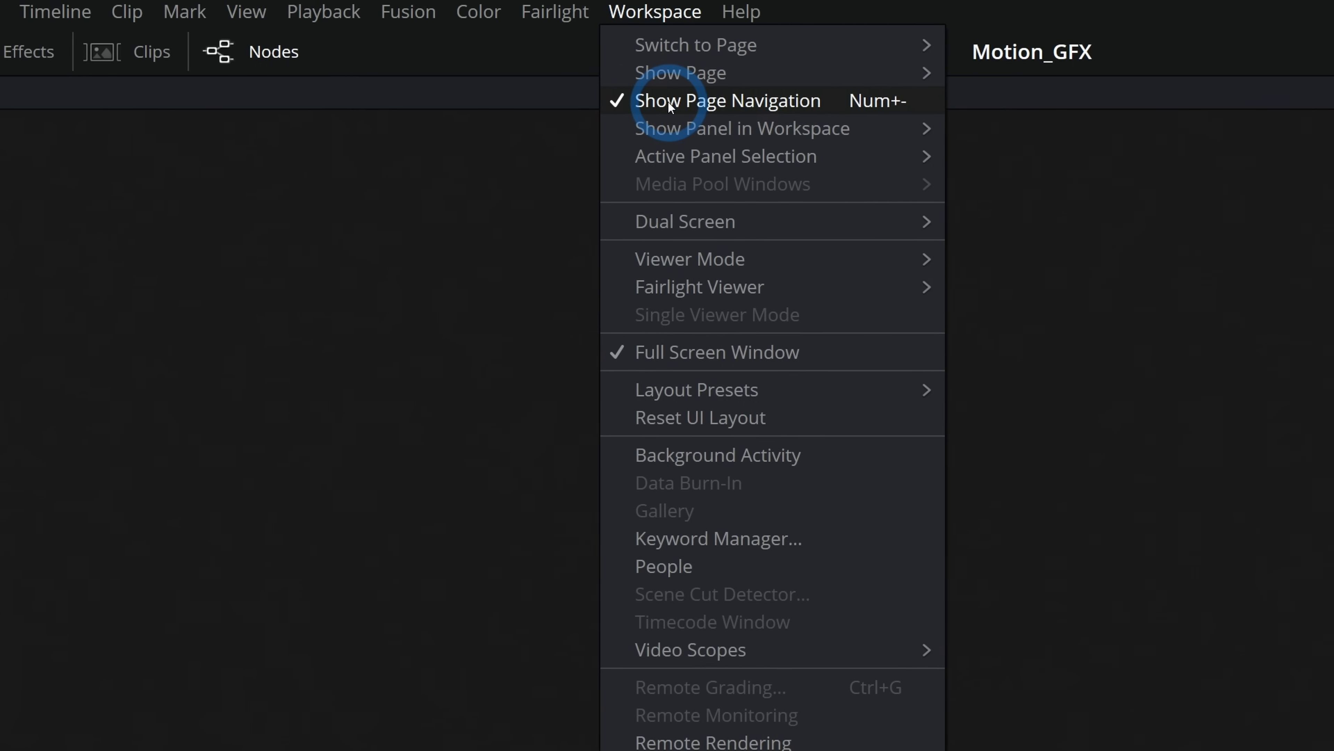
{"action": "left_click", "coordinate": [670, 104]}
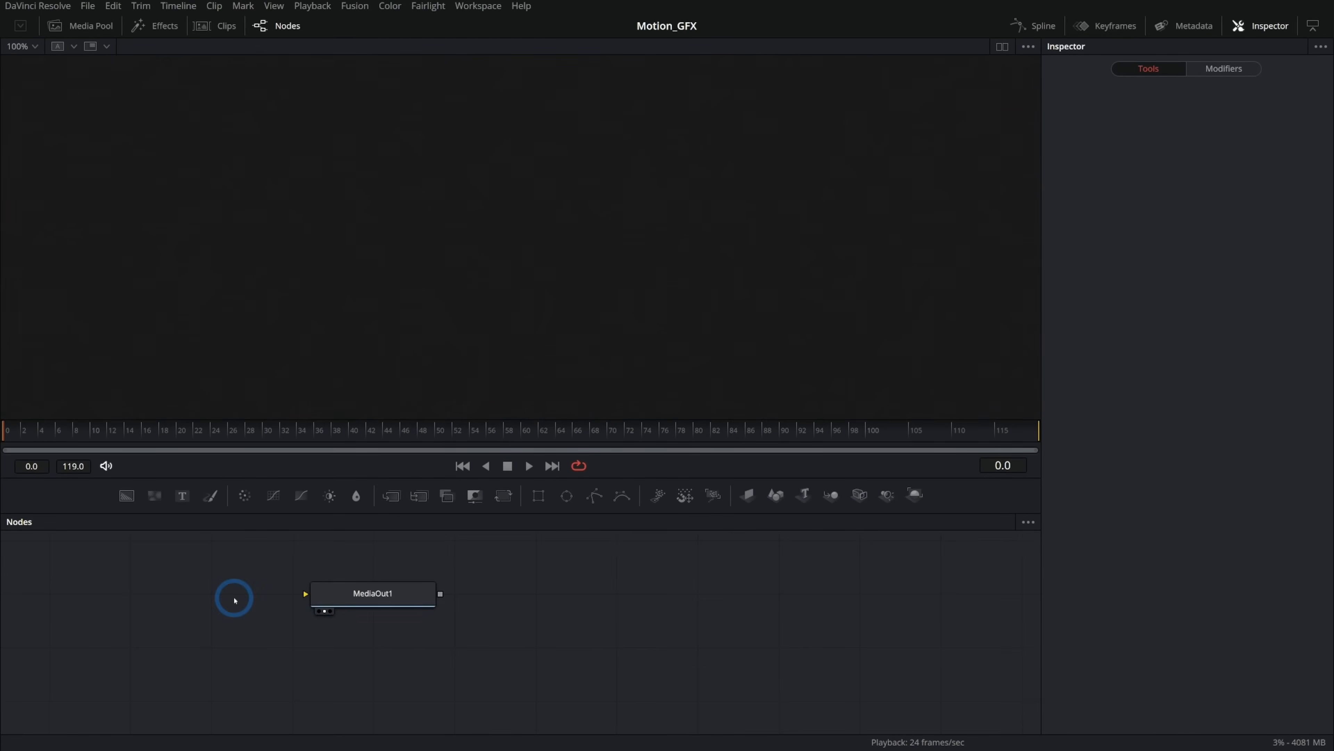
Add a Background node connected to MediaOut1 and position it in the node graph.
{"action": "left_click_drag", "start_coordinate": [234, 600], "coordinate": [598, 623]}
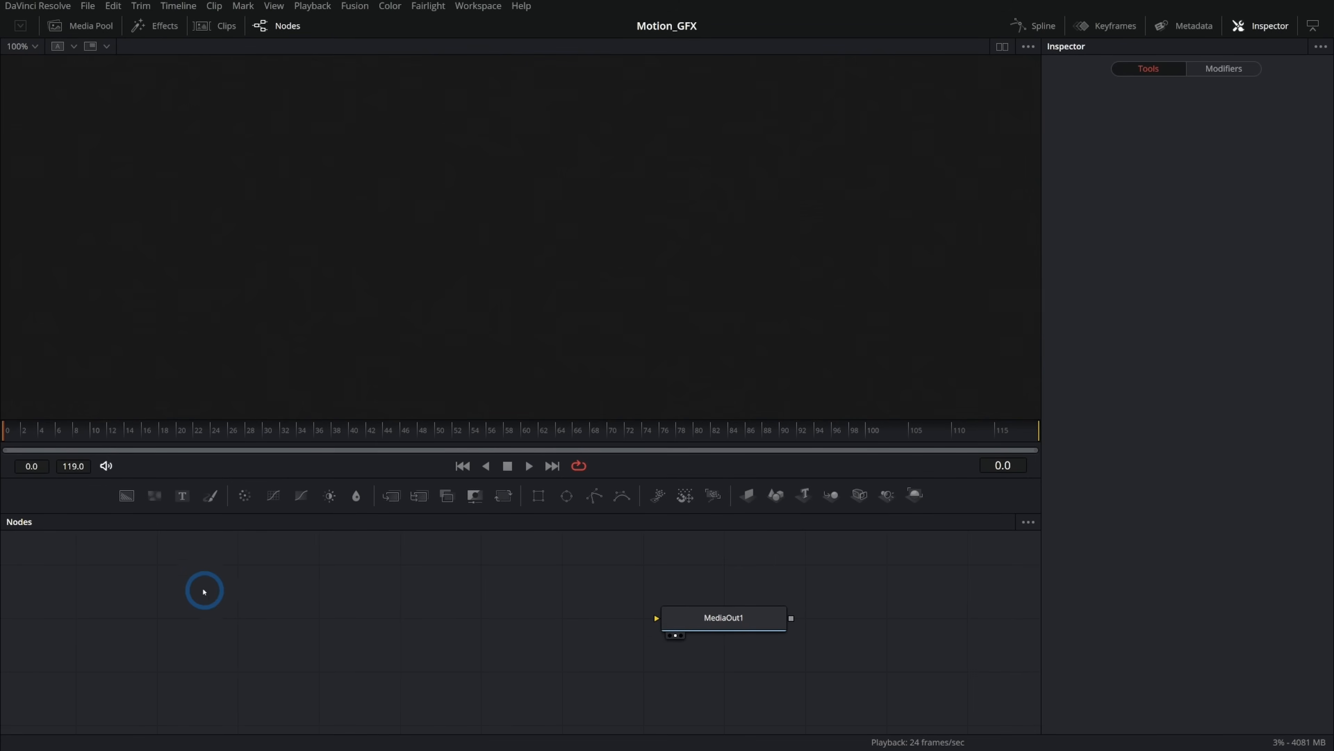
{"action": "left_click_drag", "start_coordinate": [113, 501], "coordinate": [685, 618]}
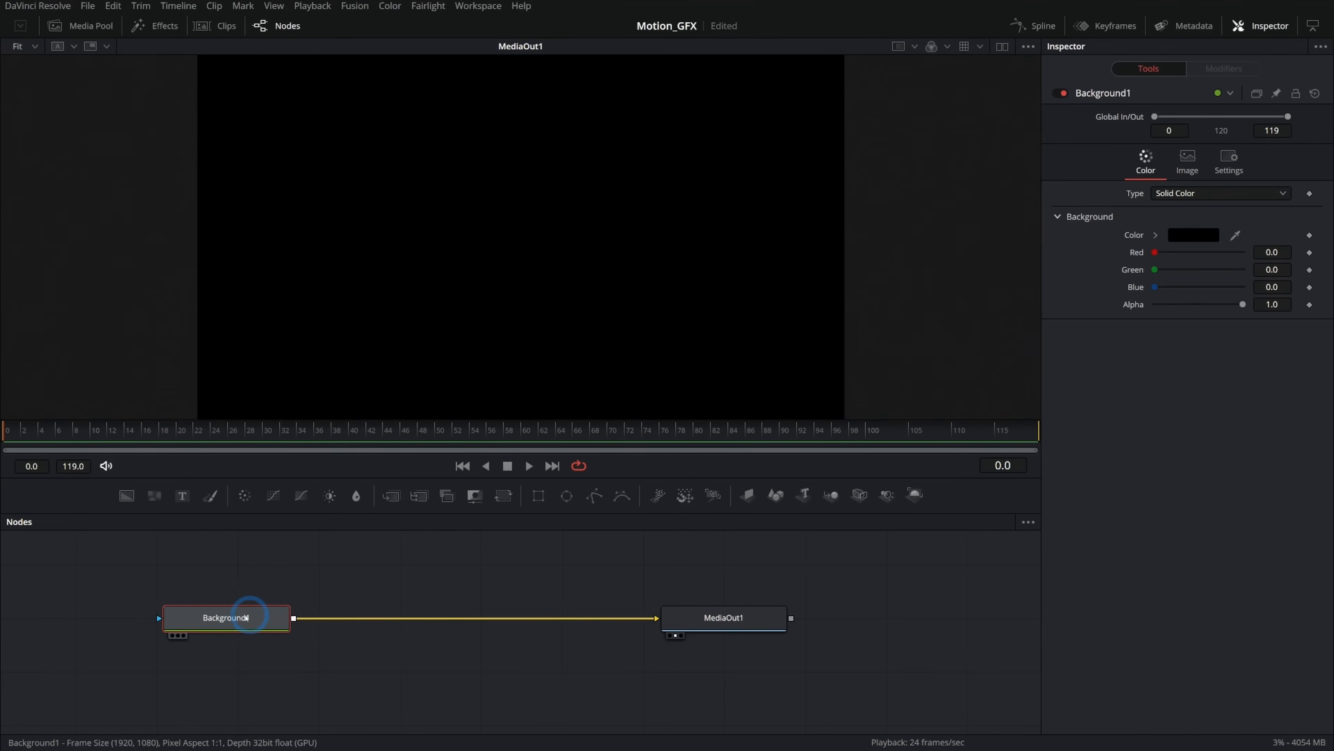
{"action": "left_click_drag", "start_coordinate": [241, 617], "coordinate": [346, 618]}
{"action": "left_click", "coordinate": [666, 610]}
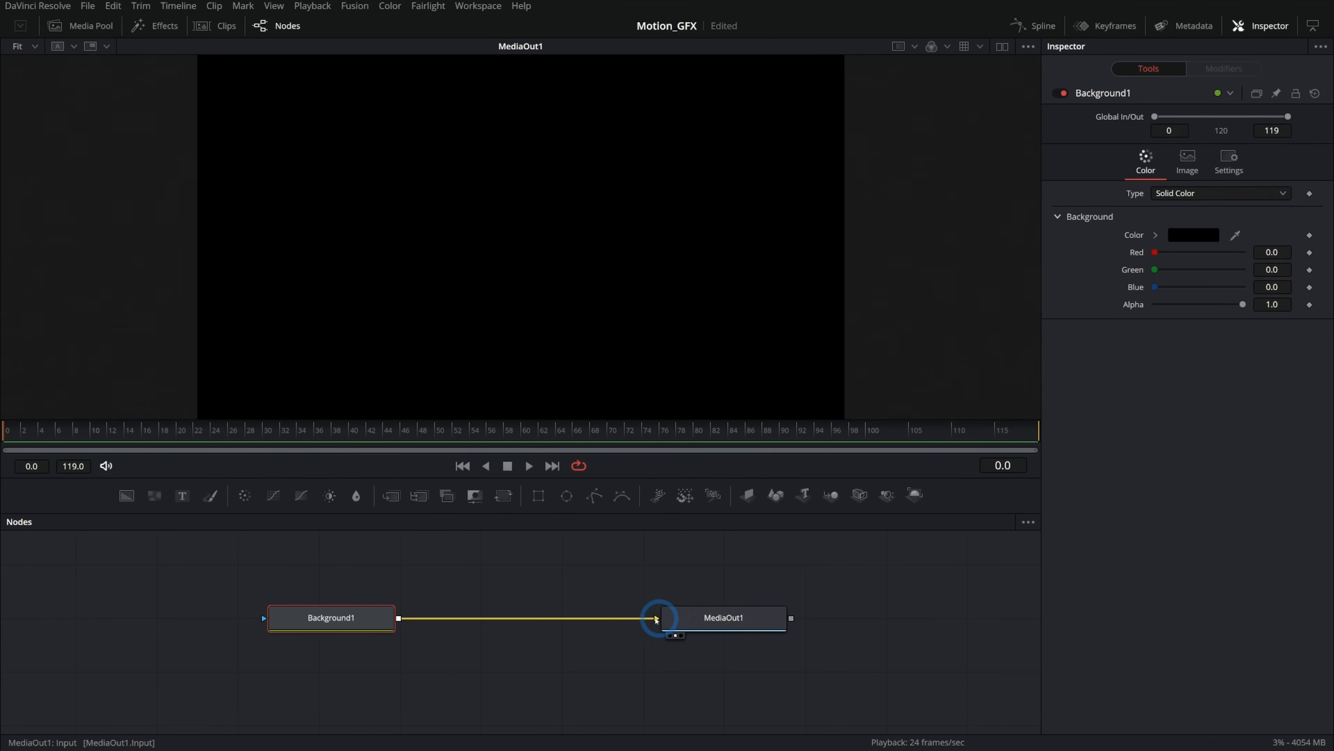
{"action": "left_click", "coordinate": [363, 630]}
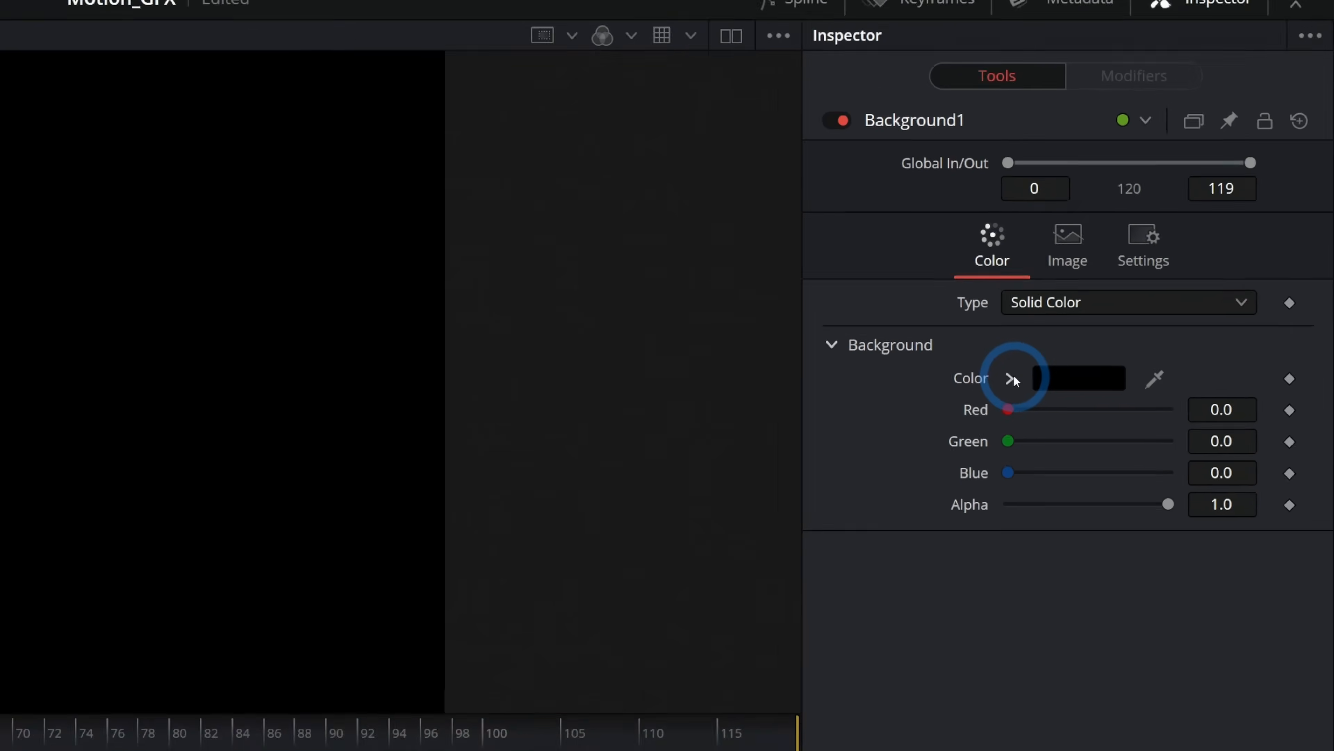
Set the Background1 colour to orange using the colour picker.
{"action": "left_click", "coordinate": [1011, 378]}
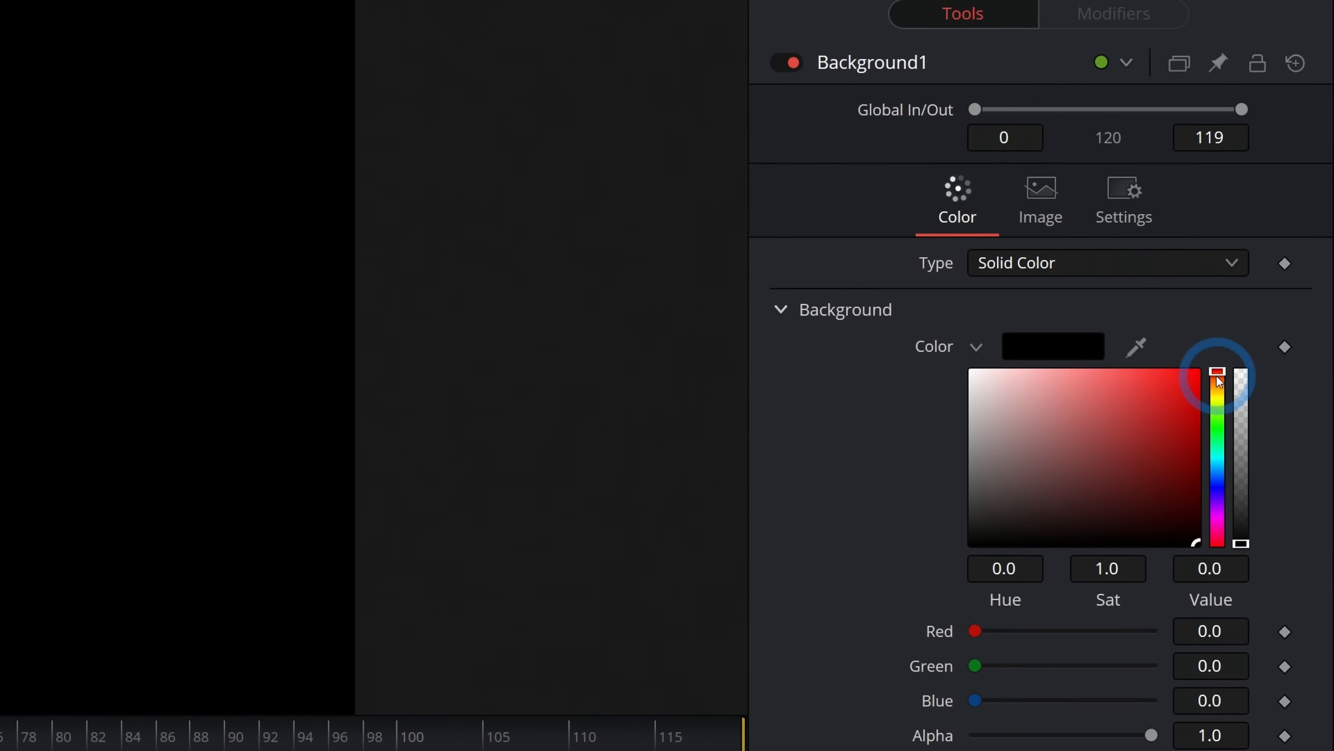
{"action": "left_click_drag", "start_coordinate": [1217, 375], "coordinate": [1216, 387]}
{"action": "left_click_drag", "start_coordinate": [1121, 414], "coordinate": [1156, 375]}
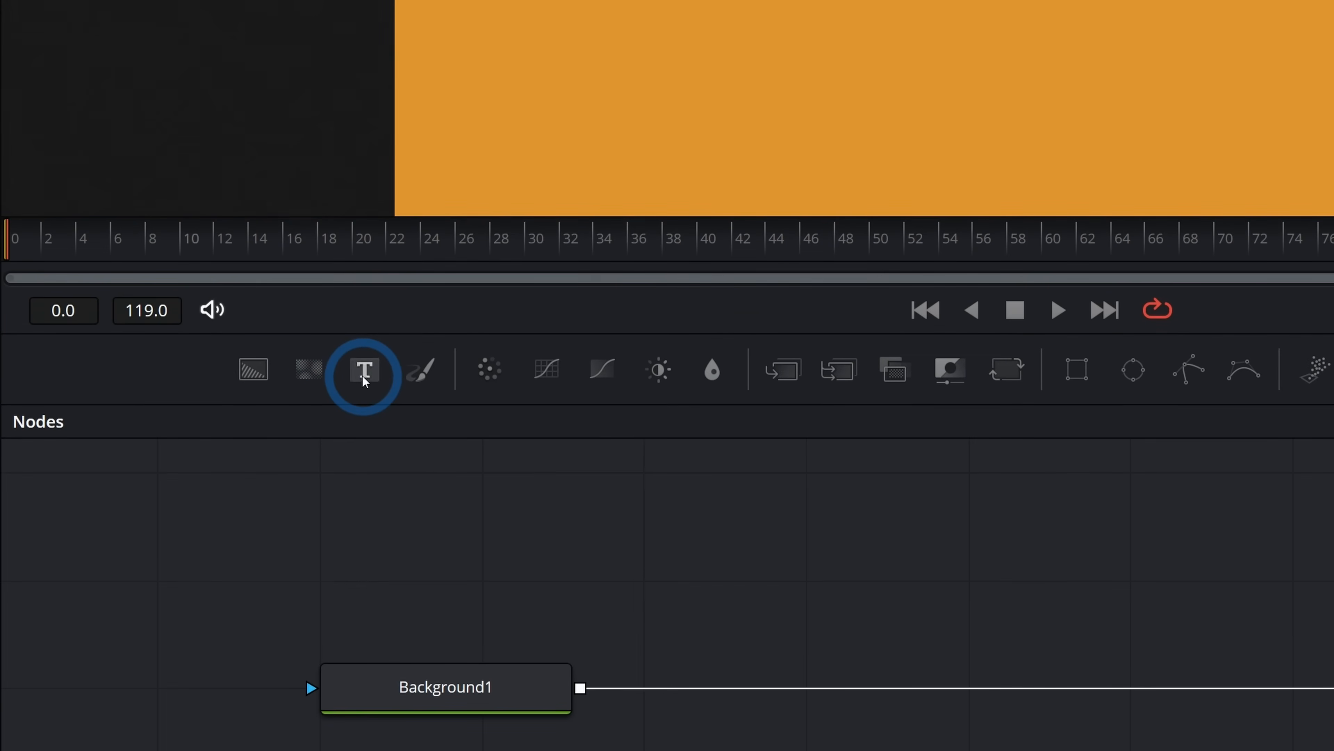
Add a Text node and merge it over Background1 so Merge1 feeds MediaOut1.
{"action": "left_click_drag", "start_coordinate": [182, 495], "coordinate": [236, 550]}
{"action": "left_click_drag", "start_coordinate": [472, 399], "coordinate": [751, 469]}
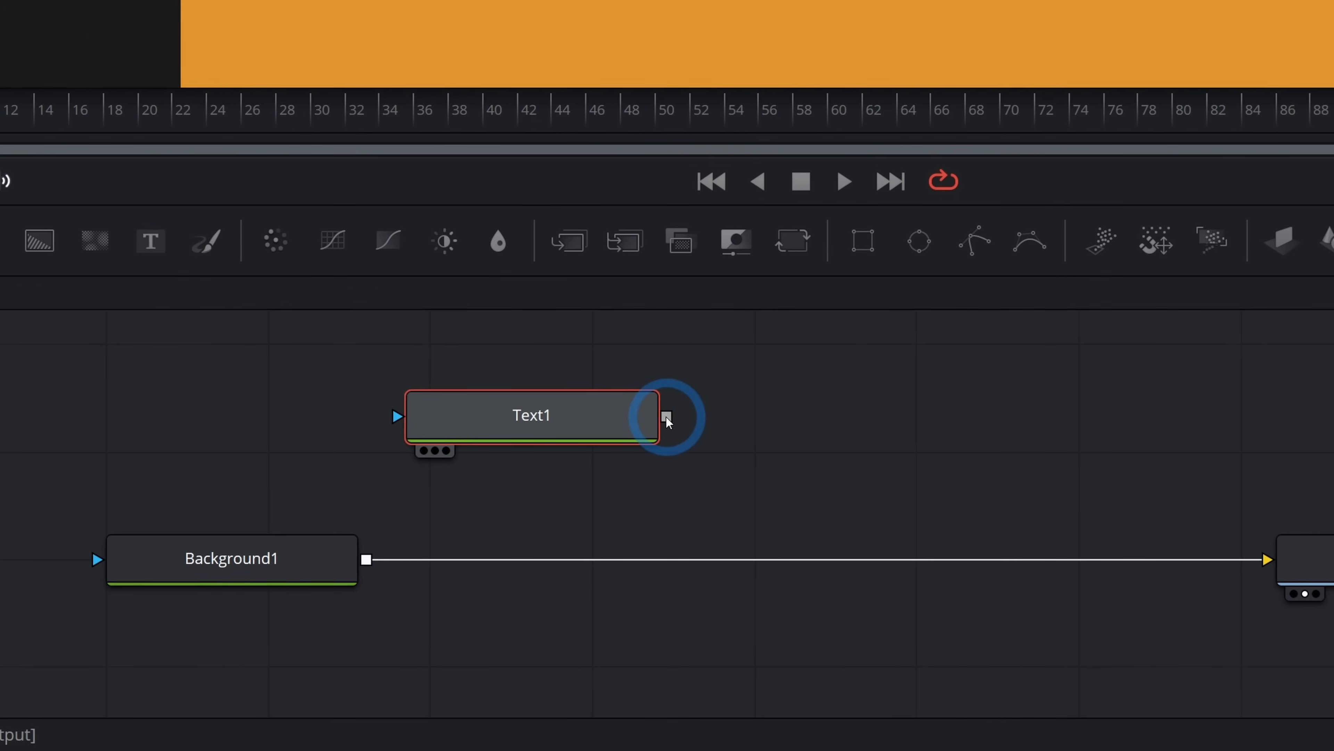
{"action": "left_click_drag", "start_coordinate": [884, 467], "coordinate": [952, 440]}
{"action": "left_click_drag", "start_coordinate": [682, 392], "coordinate": [351, 579]}
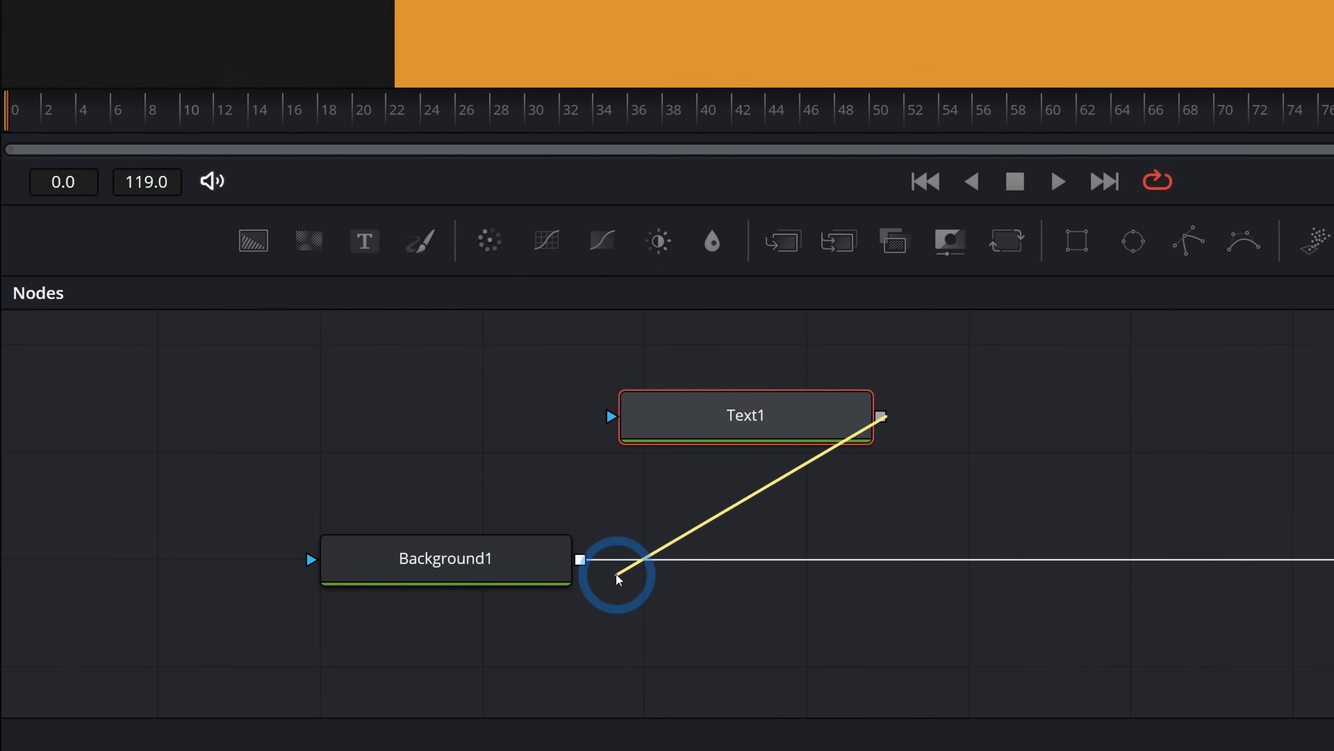
{"action": "left_click_drag", "start_coordinate": [618, 579], "coordinate": [582, 559]}
{"action": "left_click_drag", "start_coordinate": [791, 420], "coordinate": [804, 420]}
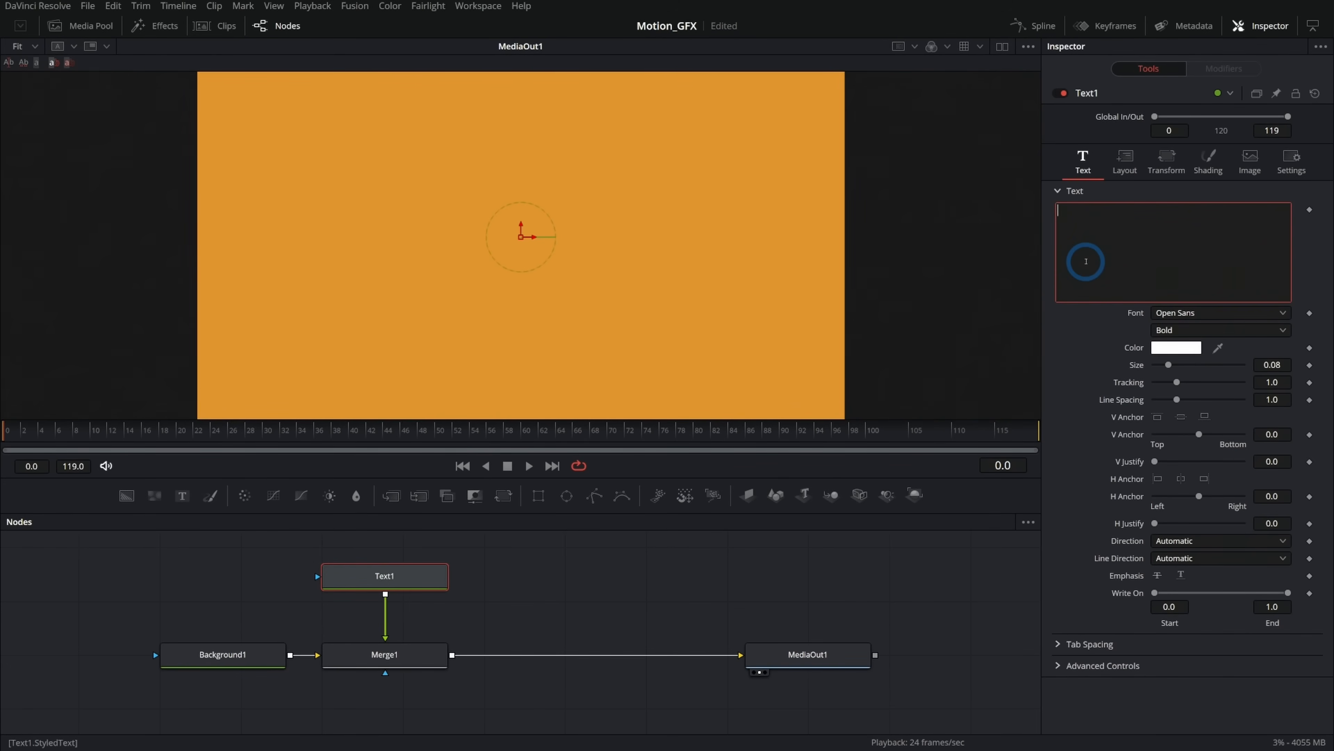
Enter the text FUSION and set its font to Poppins Black.
{"action": "type", "text": "ION"}
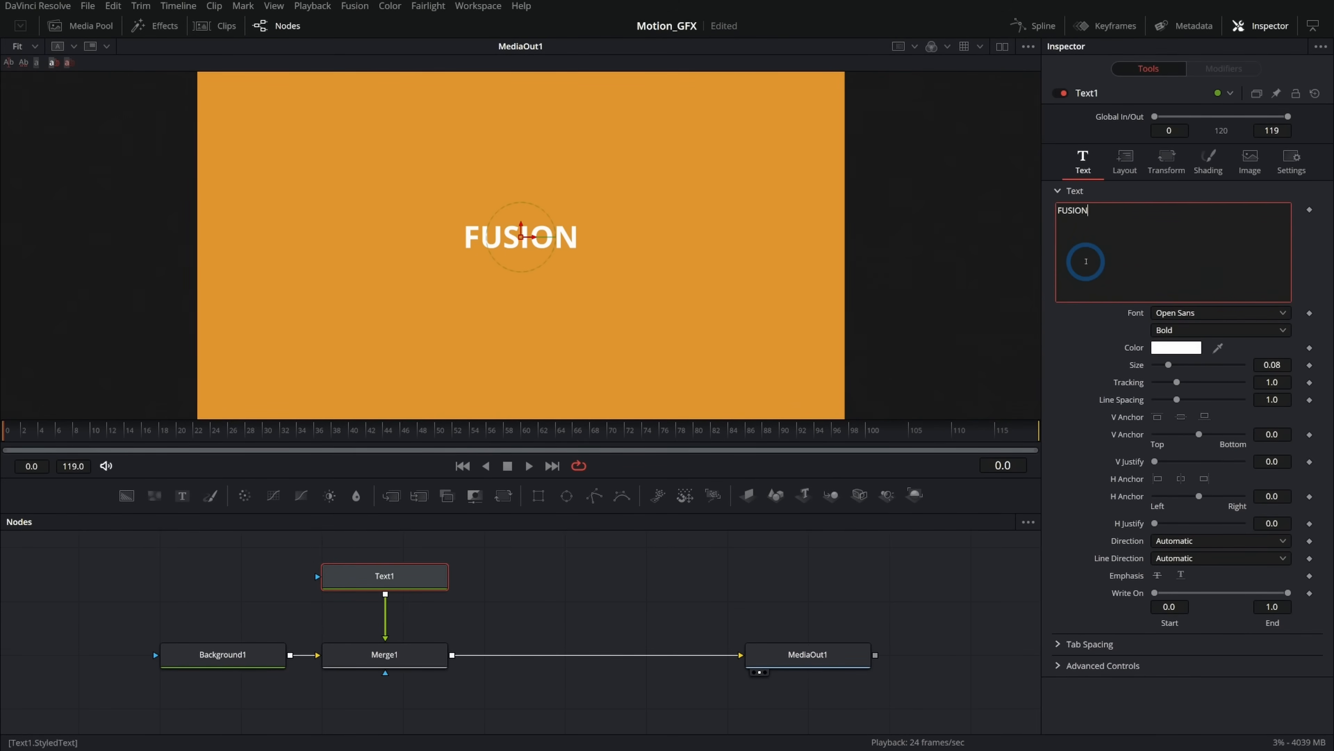
{"action": "left_click", "coordinate": [1170, 311]}
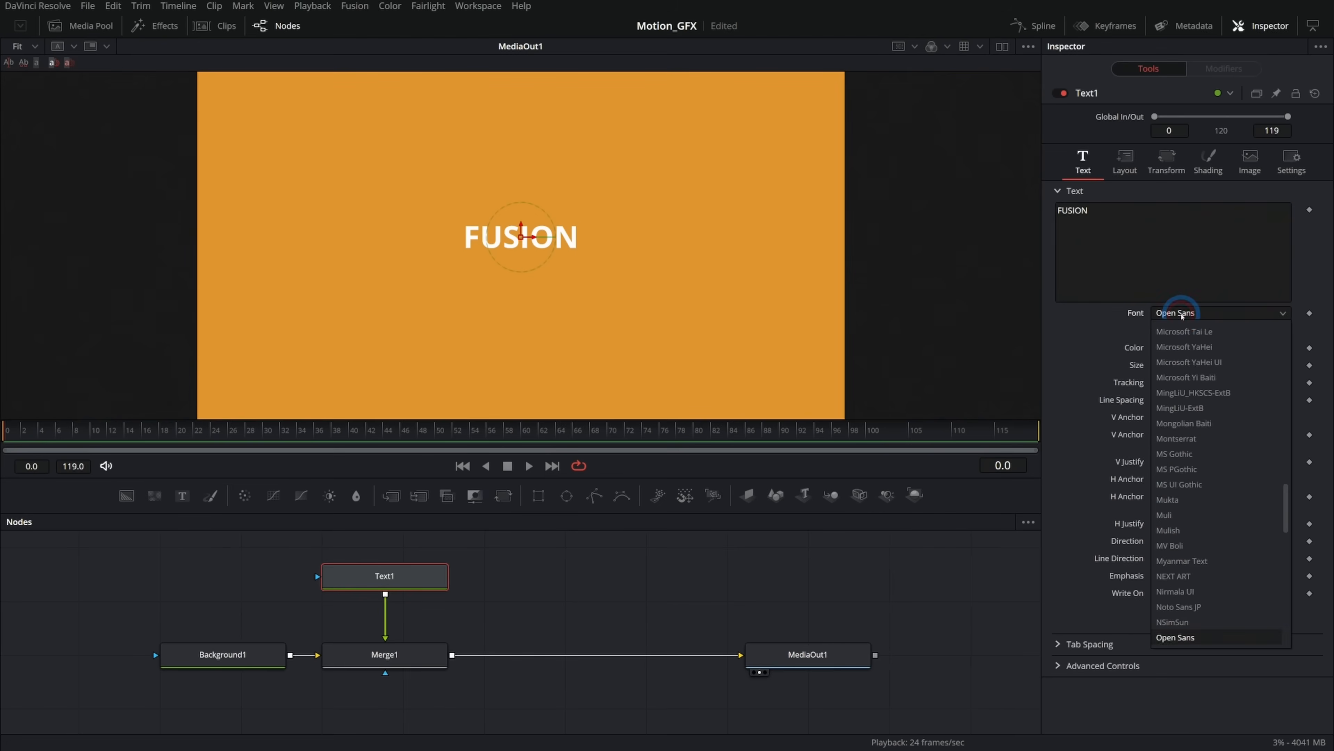
{"action": "left_click", "coordinate": [1189, 390]}
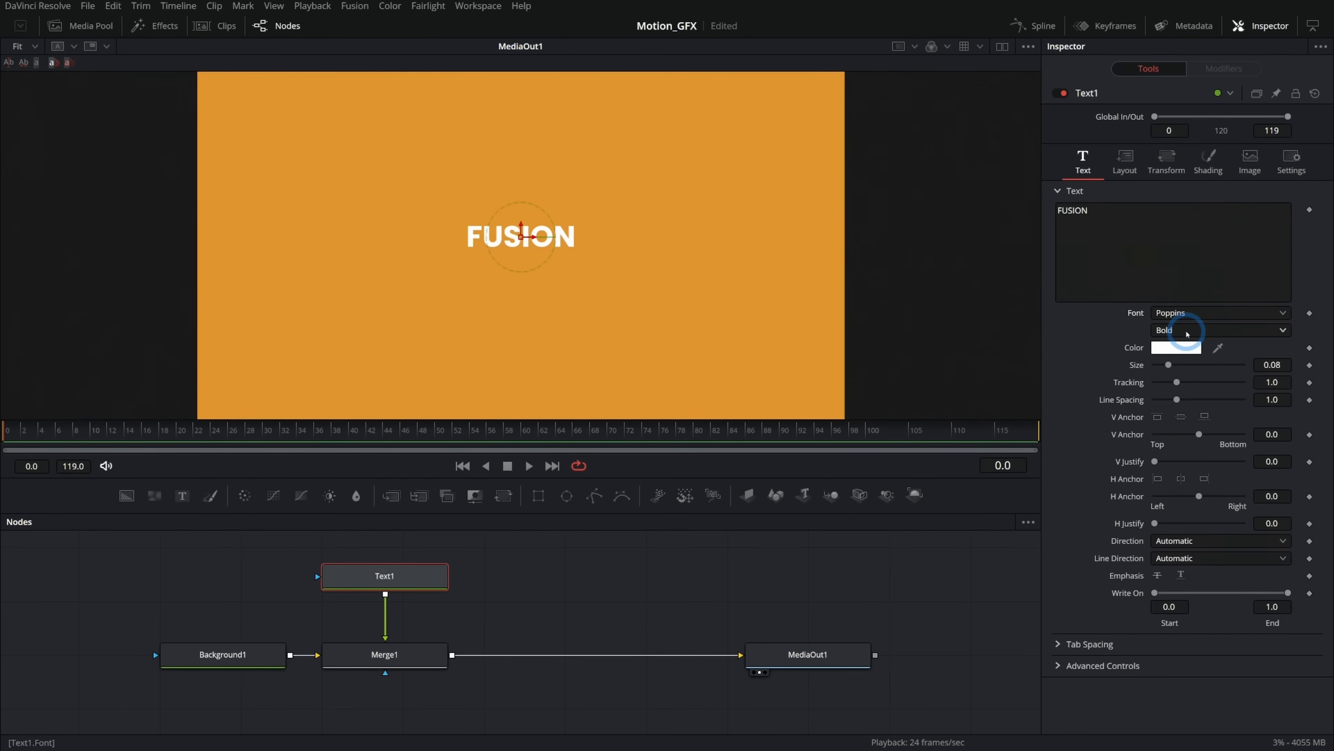
{"action": "left_click", "coordinate": [1172, 331]}
{"action": "left_click", "coordinate": [1186, 475]}
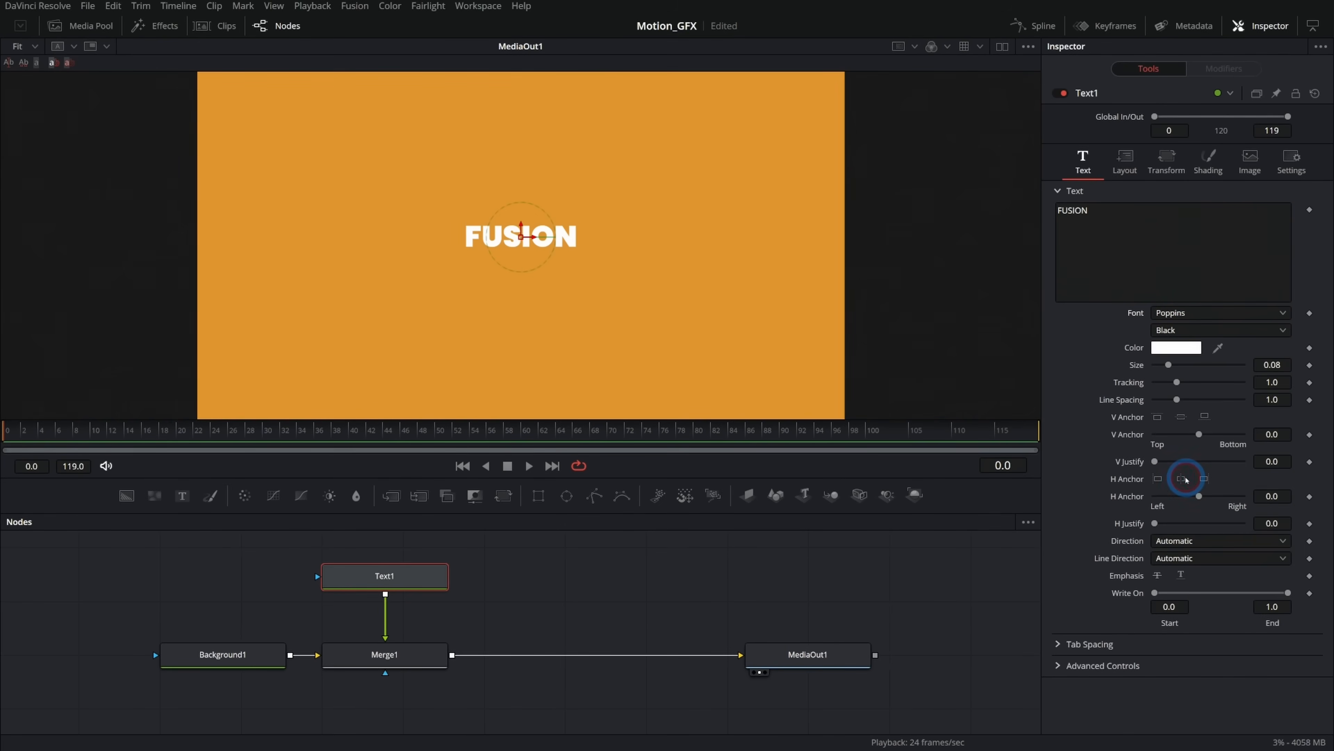
Set the text size to about 0.2362, tracking to about 1.102, and colour to #483bac.
{"action": "mouse_move", "coordinate": [1177, 383]}
{"action": "left_mouse_down"}
{"action": "mouse_move", "coordinate": [1180, 369]}
{"action": "mouse_move", "coordinate": [1198, 375]}
{"action": "left_mouse_up"}
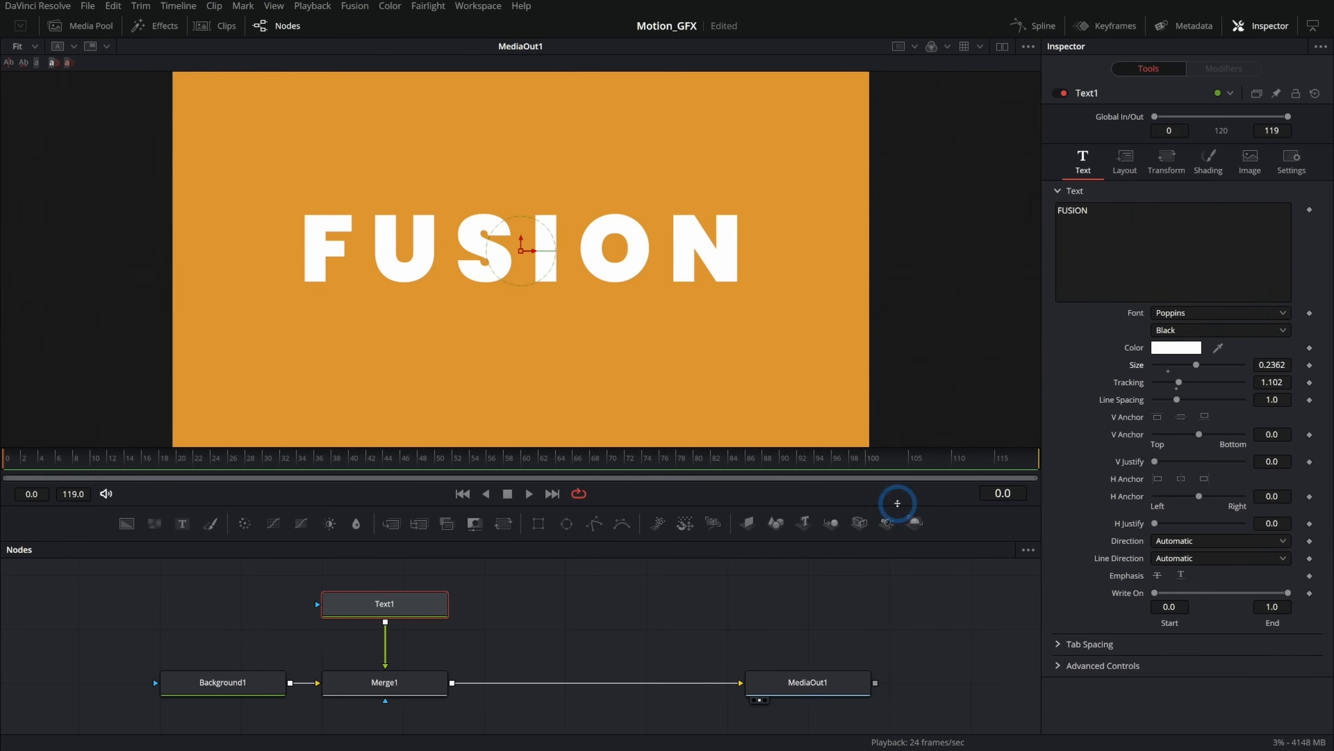
{"action": "left_click", "coordinate": [1175, 347]}
{"action": "left_click_drag", "start_coordinate": [725, 285], "coordinate": [704, 284]}
{"action": "left_click", "coordinate": [829, 296]}
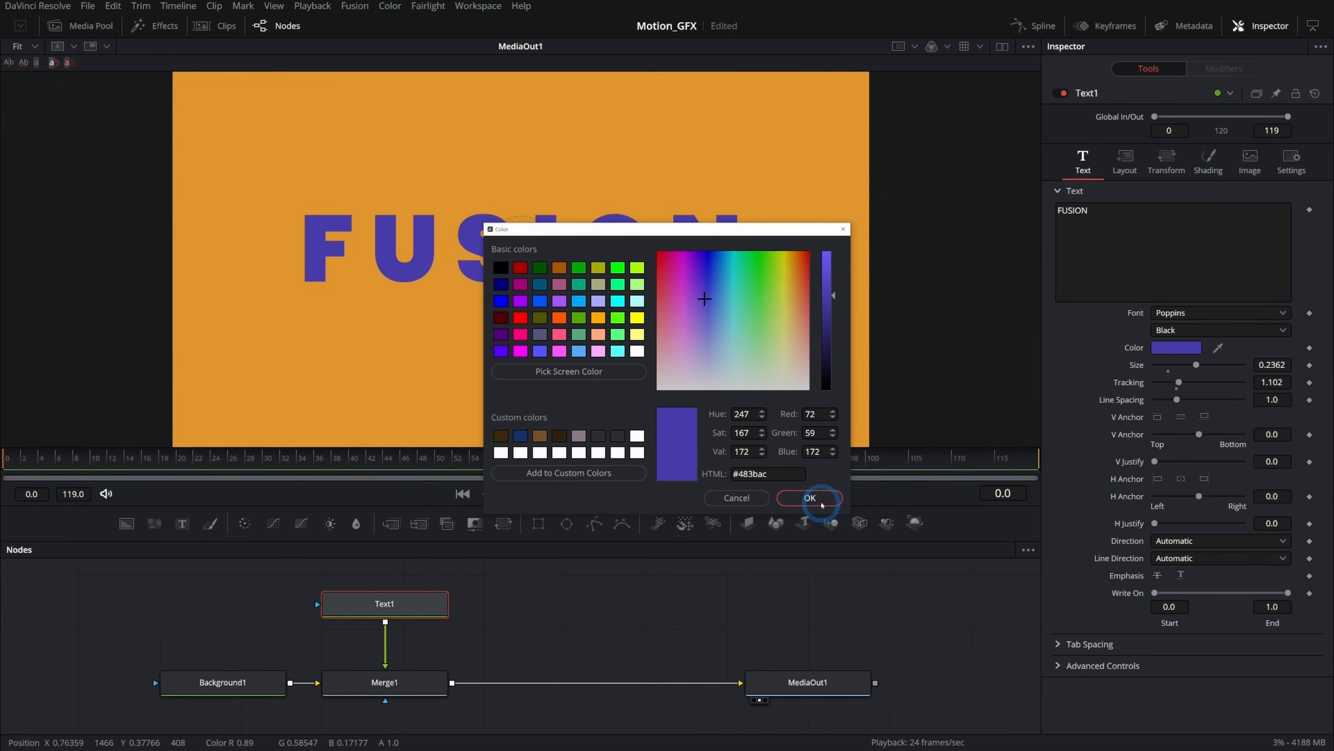
{"action": "left_click", "coordinate": [816, 497]}
{"action": "left_click", "coordinate": [631, 387]}
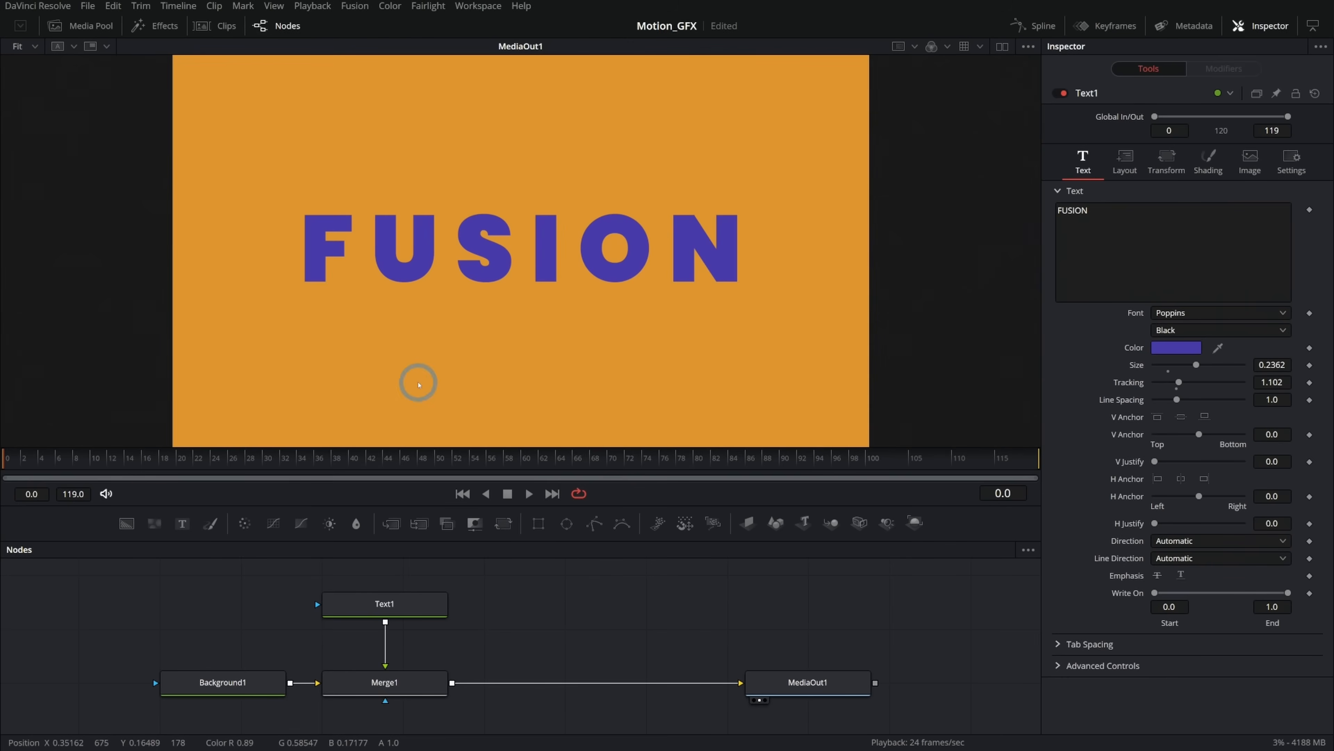
Add a second Background node named Bar_BG, merge it over Background1, and set its colour to dark red.
{"action": "left_click_drag", "start_coordinate": [539, 637], "coordinate": [783, 632]}
{"action": "left_click_drag", "start_coordinate": [488, 674], "coordinate": [239, 674]}
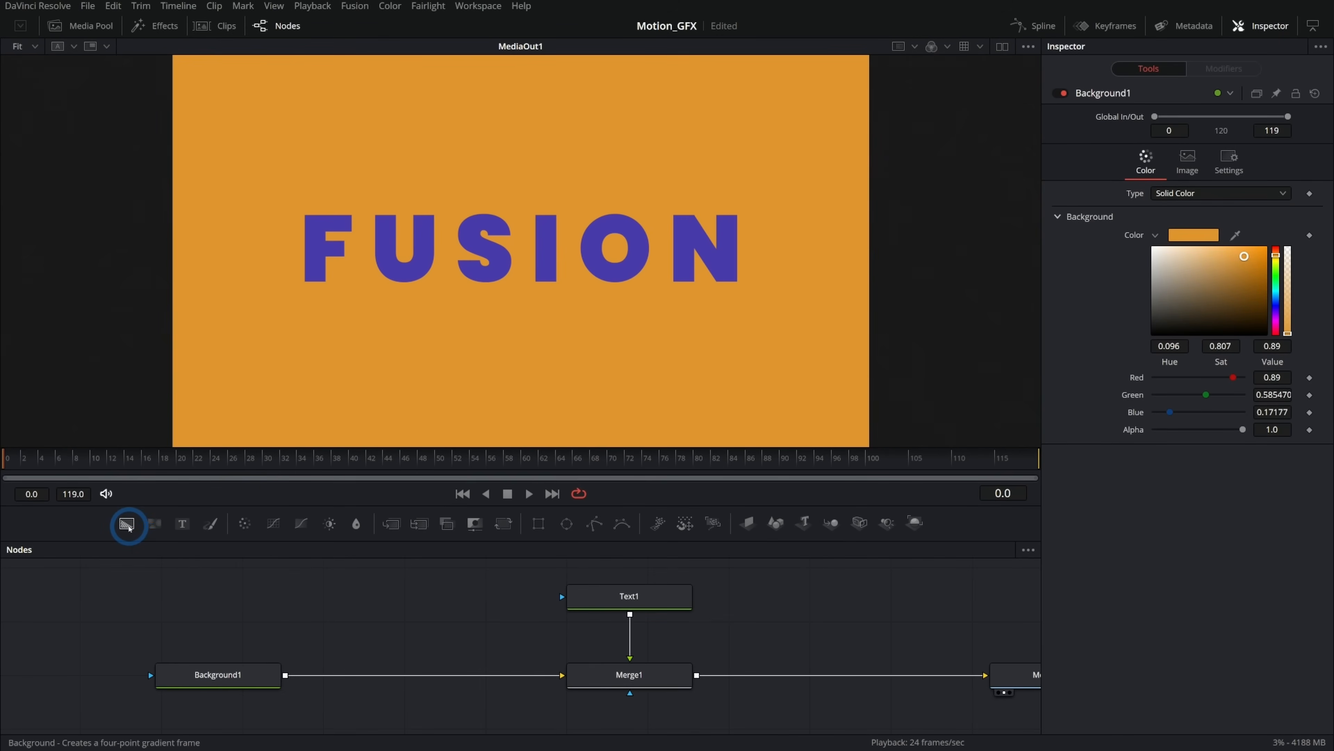
{"action": "left_click_drag", "start_coordinate": [129, 527], "coordinate": [377, 619]}
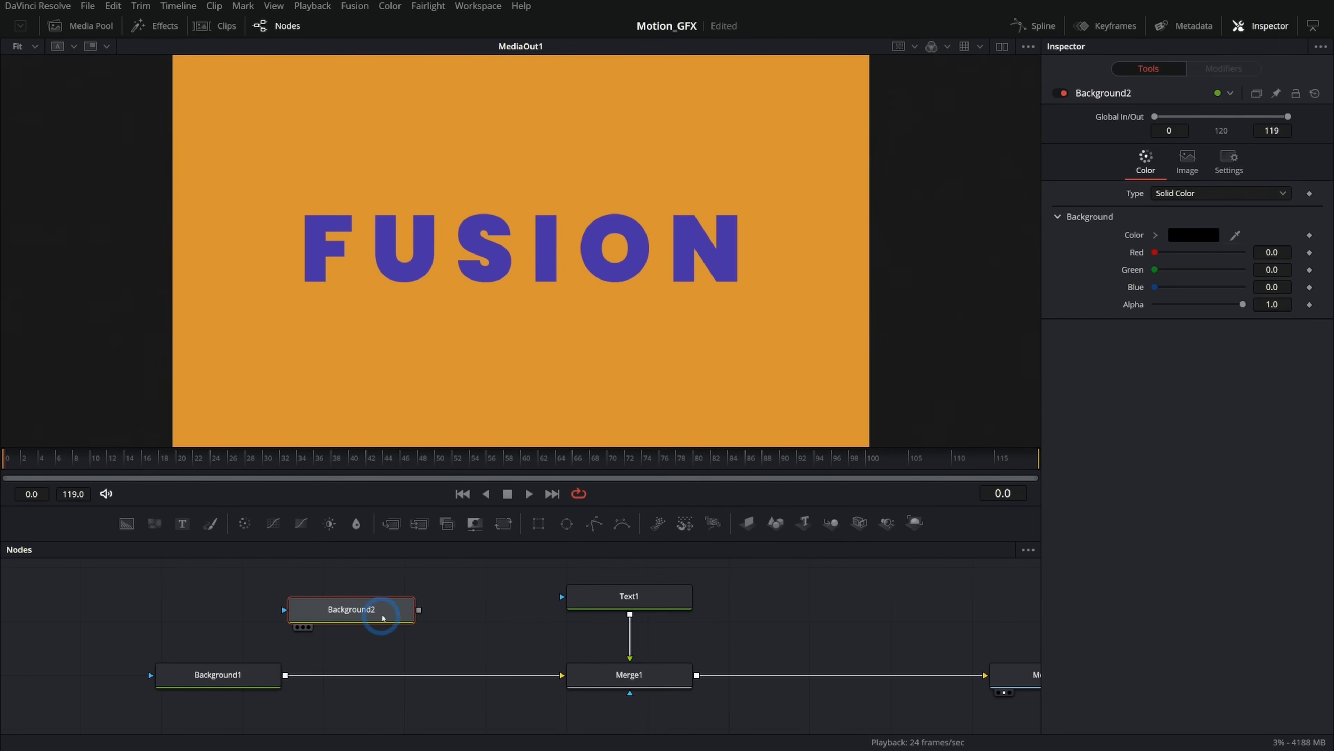
{"action": "key", "text": "F2"}
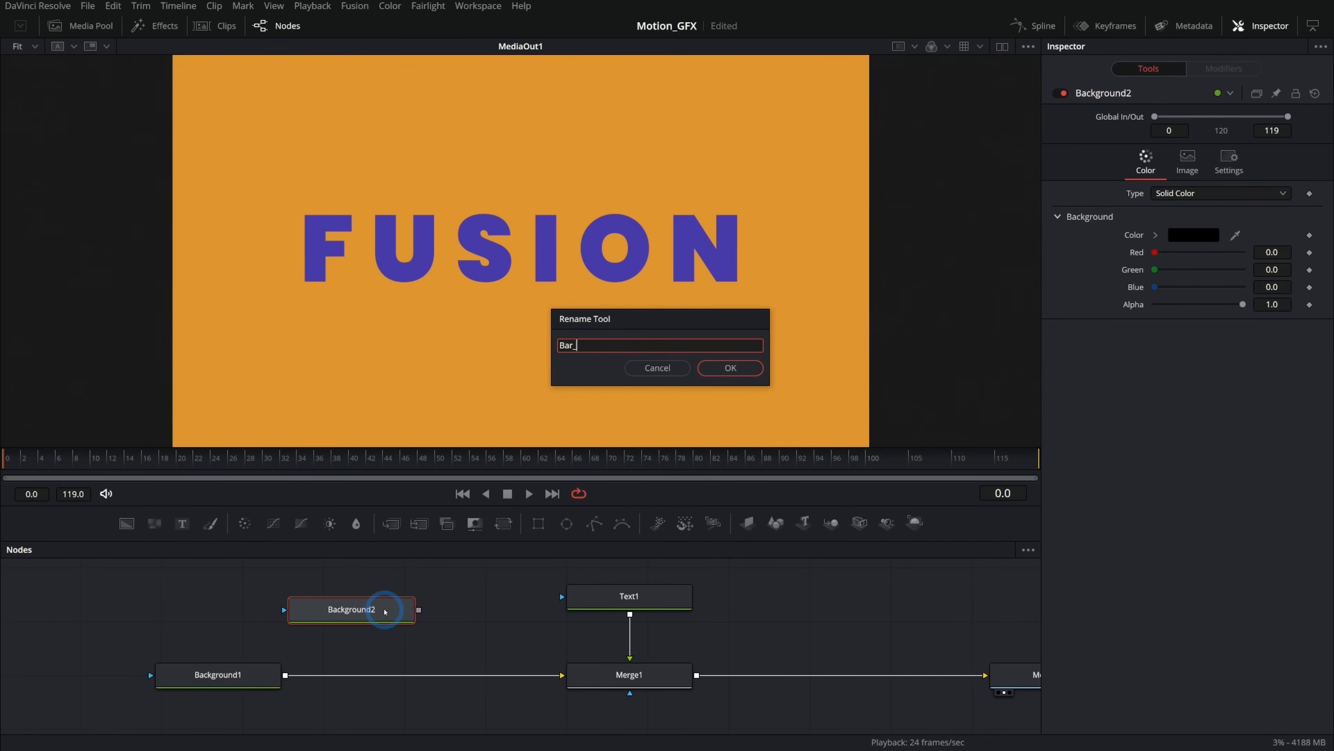
{"action": "key", "text": "Return"}
{"action": "left_click_drag", "start_coordinate": [418, 610], "coordinate": [284, 675]}
{"action": "left_click_drag", "start_coordinate": [344, 613], "coordinate": [373, 616]}
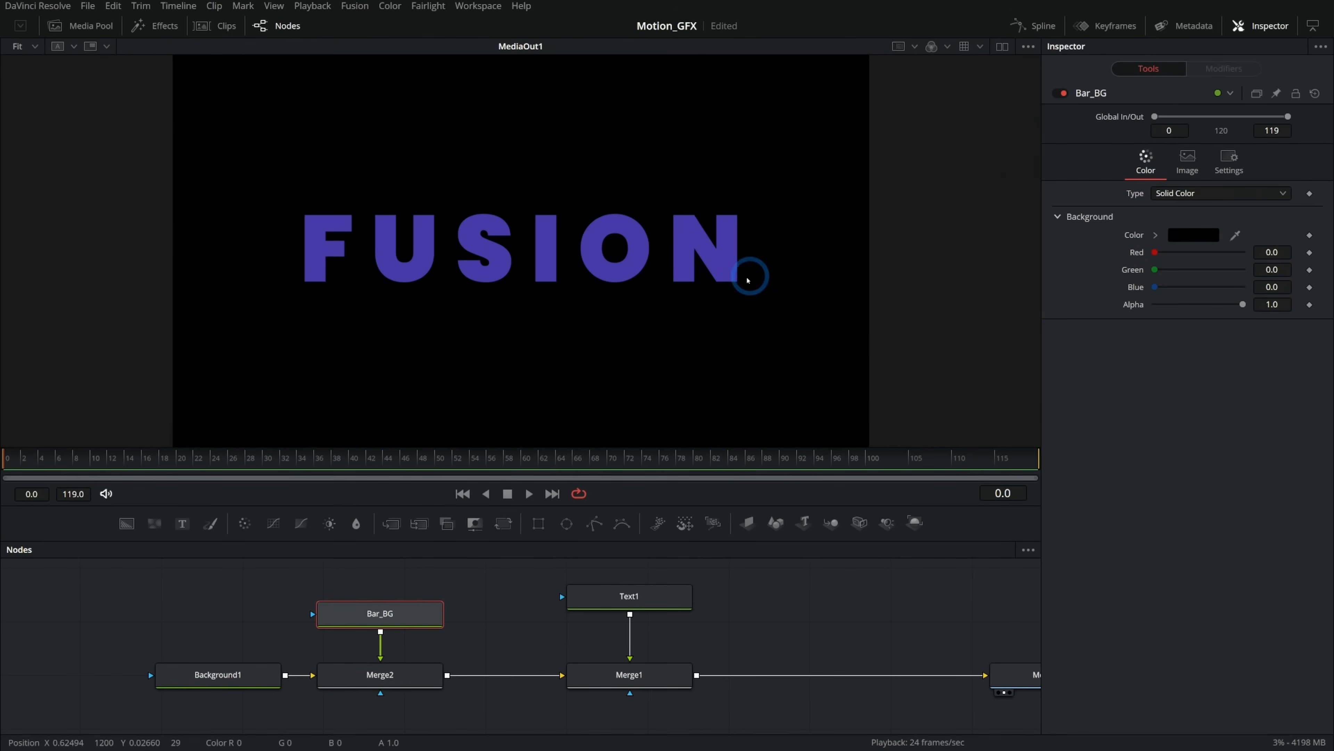
{"action": "left_click", "coordinate": [1155, 235]}
{"action": "left_click_drag", "start_coordinate": [1254, 298], "coordinate": [1246, 303]}
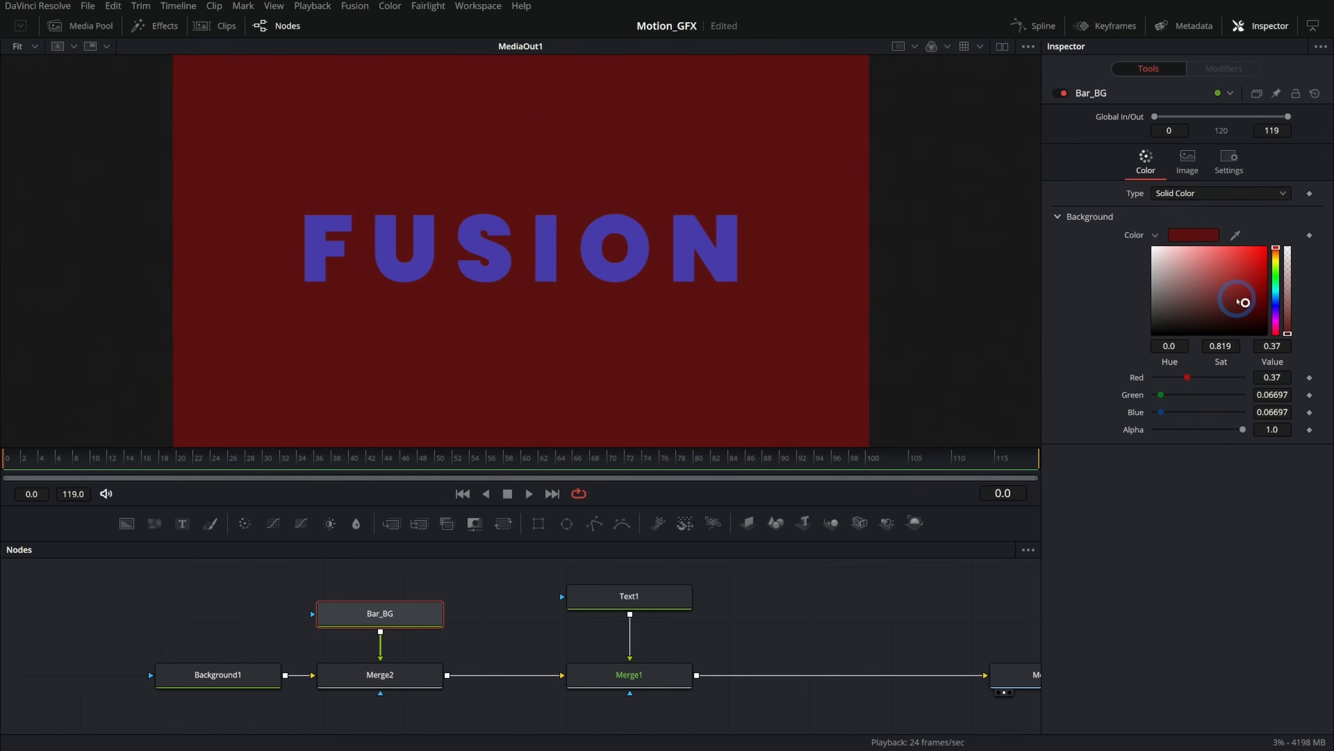
Add a Rectangle mask node connected to the Bar_BG node's mask input.
{"action": "left_click_drag", "start_coordinate": [488, 573], "coordinate": [500, 602]}
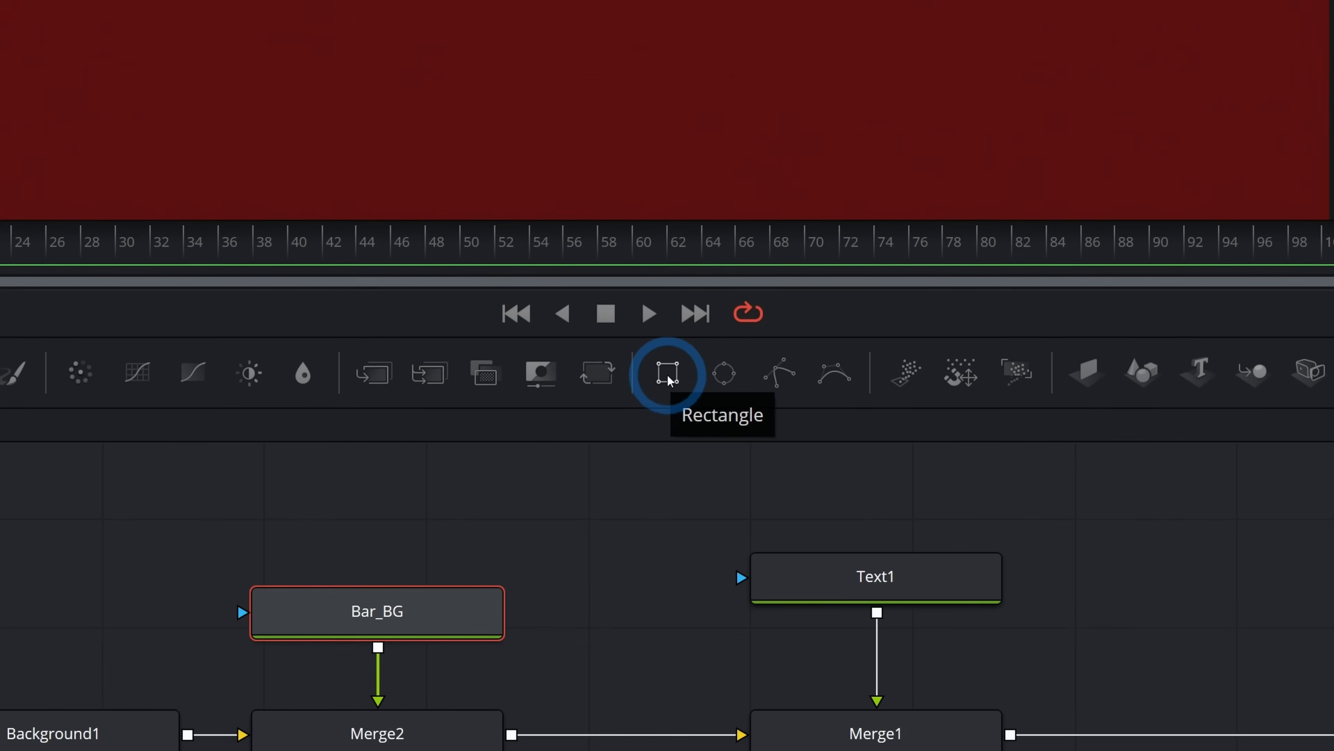
{"action": "left_click_drag", "start_coordinate": [539, 528], "coordinate": [394, 606]}
{"action": "left_click_drag", "start_coordinate": [667, 456], "coordinate": [667, 455]}
{"action": "left_click_drag", "start_coordinate": [784, 456], "coordinate": [671, 537]}
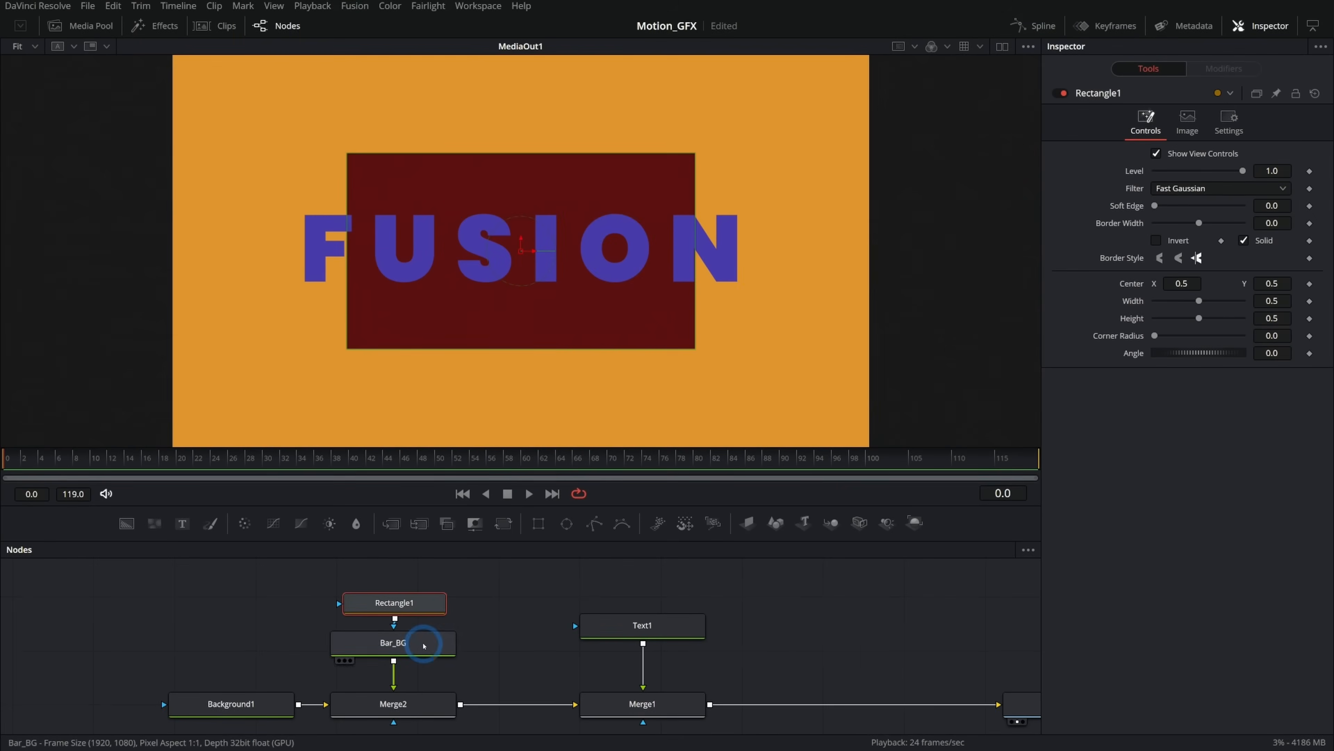
Reshape the rectangle into a thin bar about 0.62 wide and 0.067 high, placed below the text at Y about 0.32.
{"action": "left_click_drag", "start_coordinate": [697, 156], "coordinate": [739, 238]}
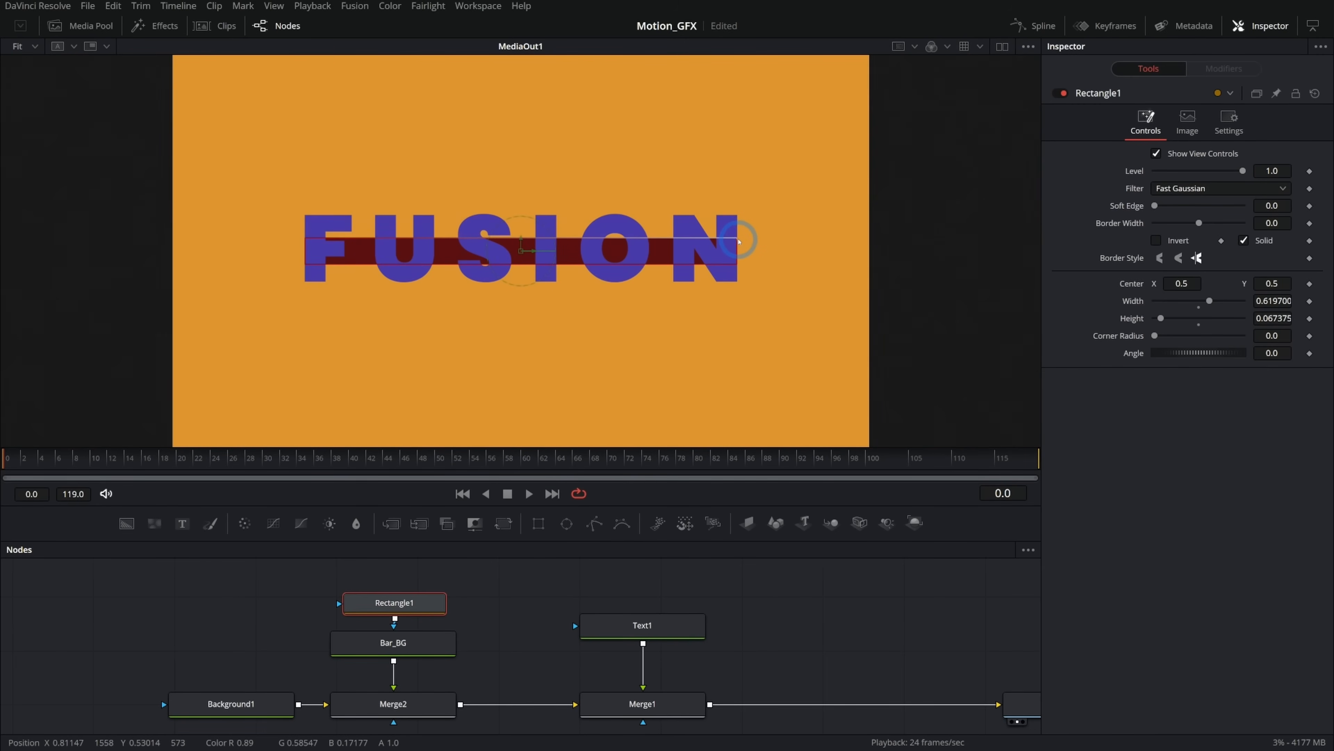
{"action": "left_click_drag", "start_coordinate": [526, 243], "coordinate": [530, 320]}
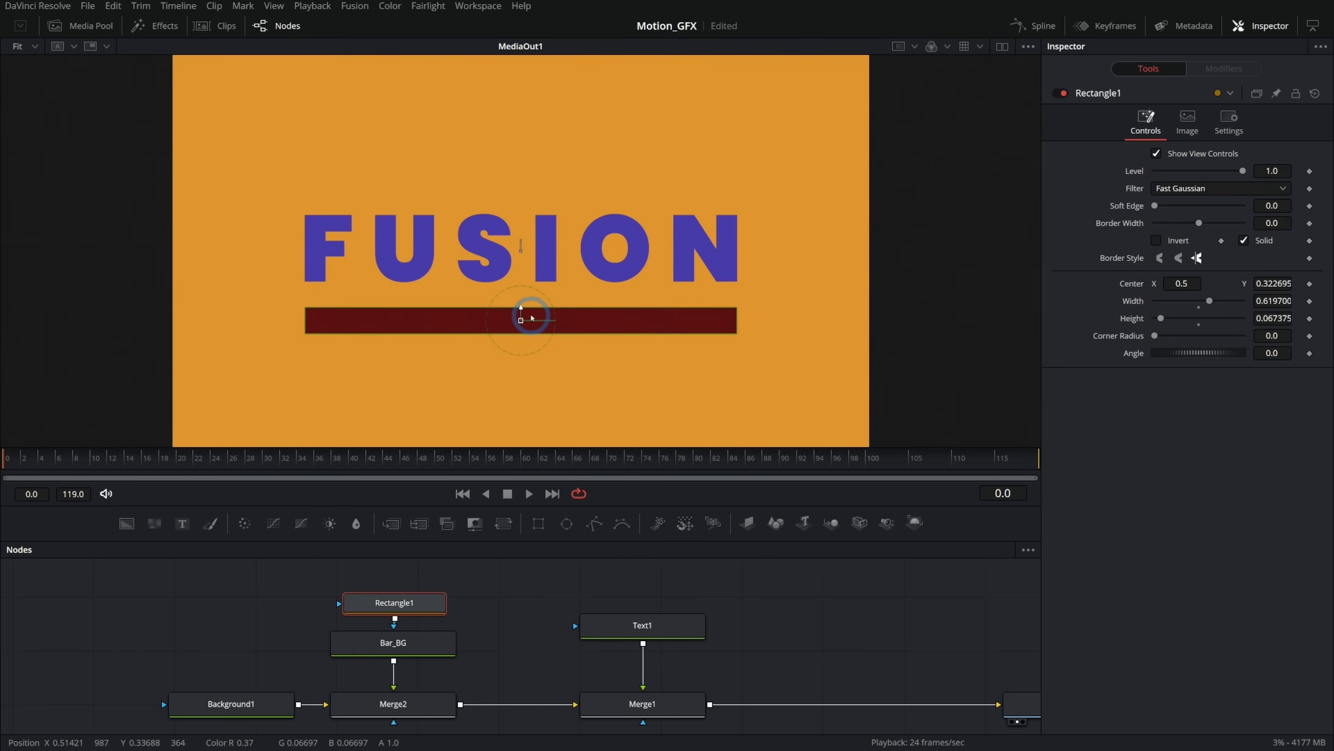
{"action": "left_click", "coordinate": [492, 608]}
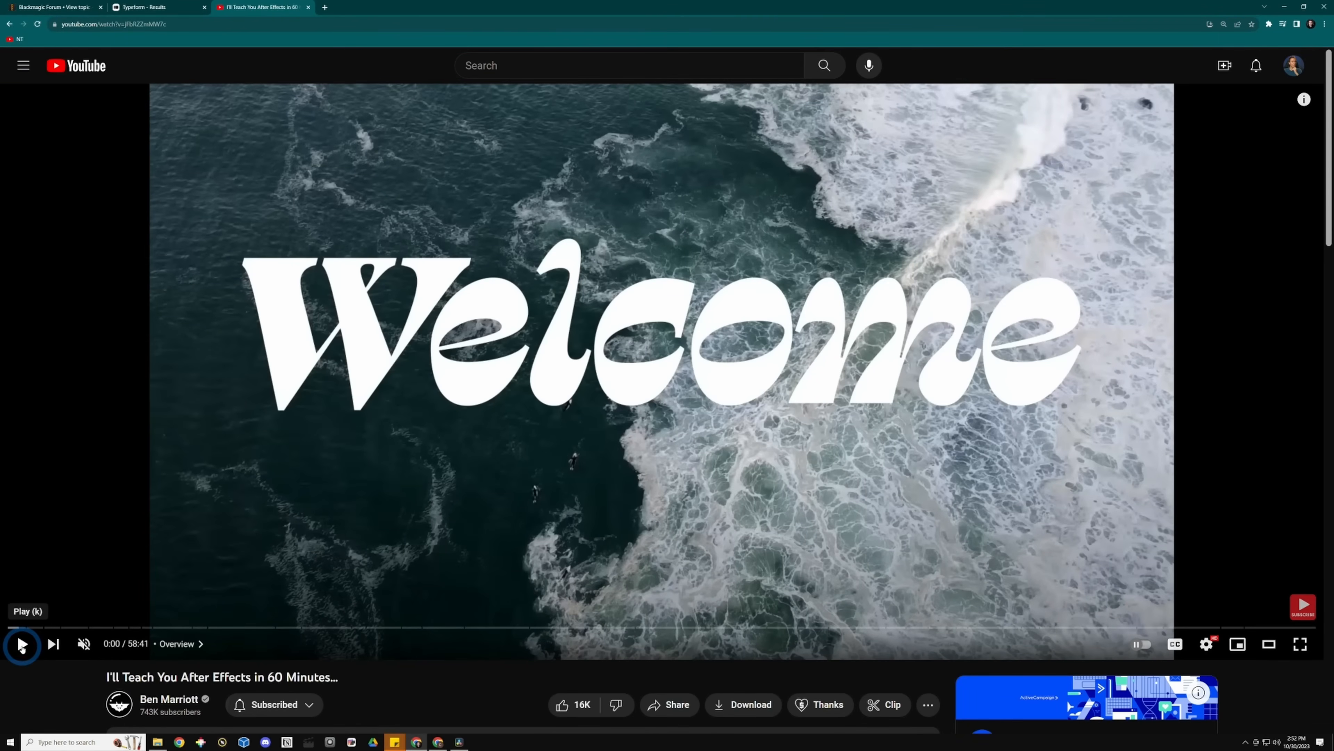
Switch to the browser and play the reference YouTube video to view its bar animation.
{"action": "left_click", "coordinate": [22, 644]}
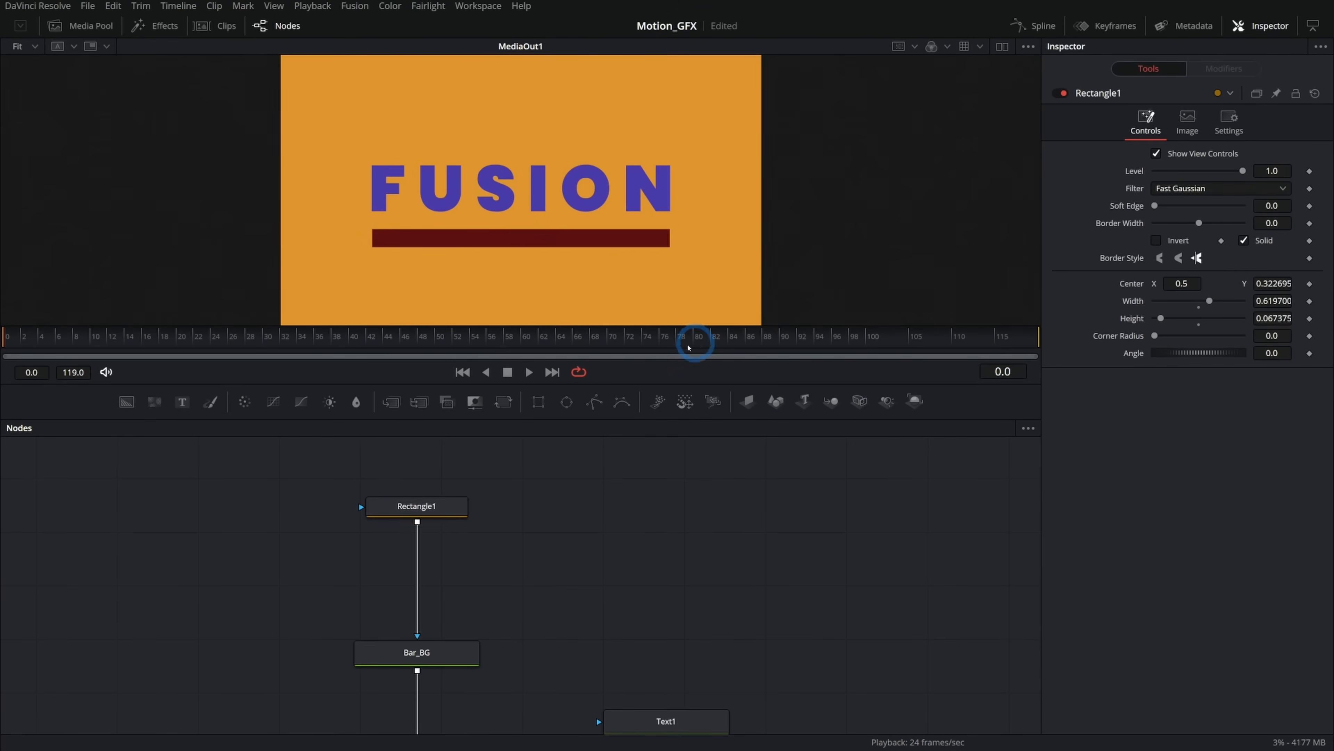
{"action": "left_click", "coordinate": [443, 506]}
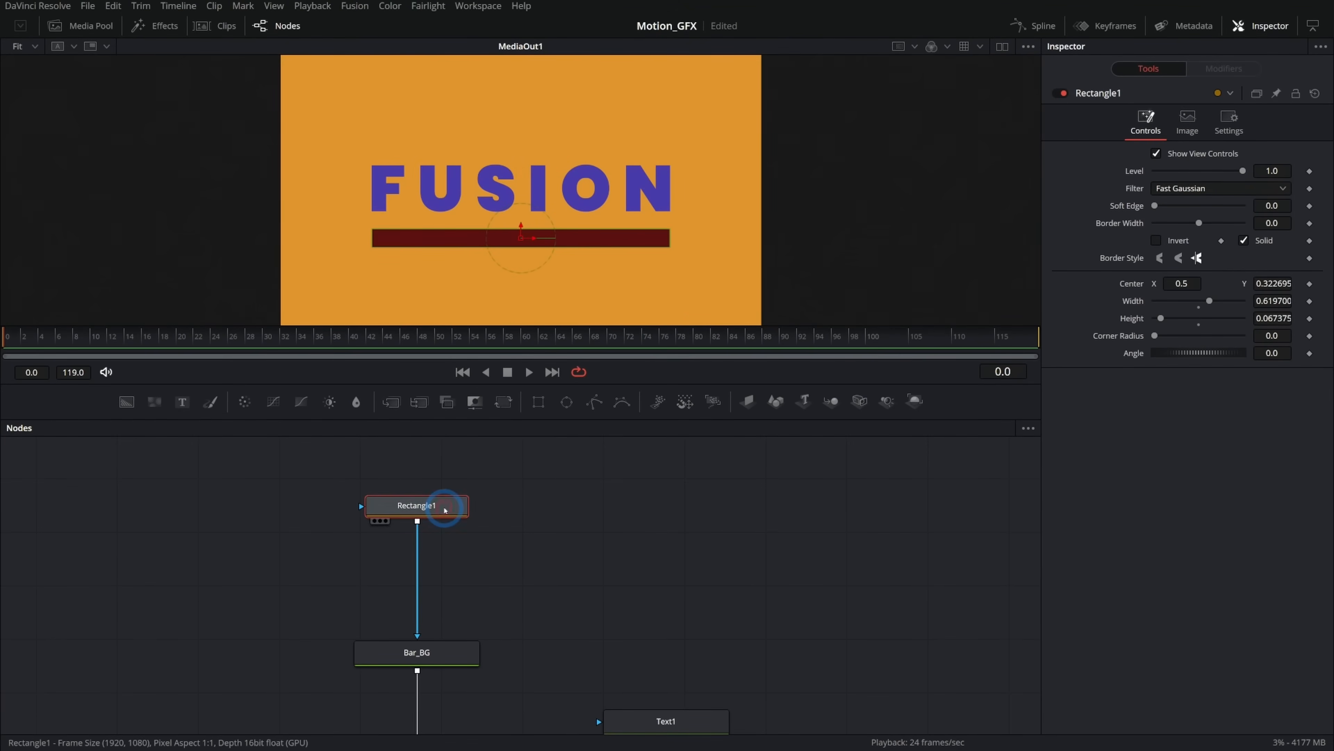
Add a Color Corrector node below the Bar_BG node in its output chain.
{"action": "left_click", "coordinate": [551, 528]}
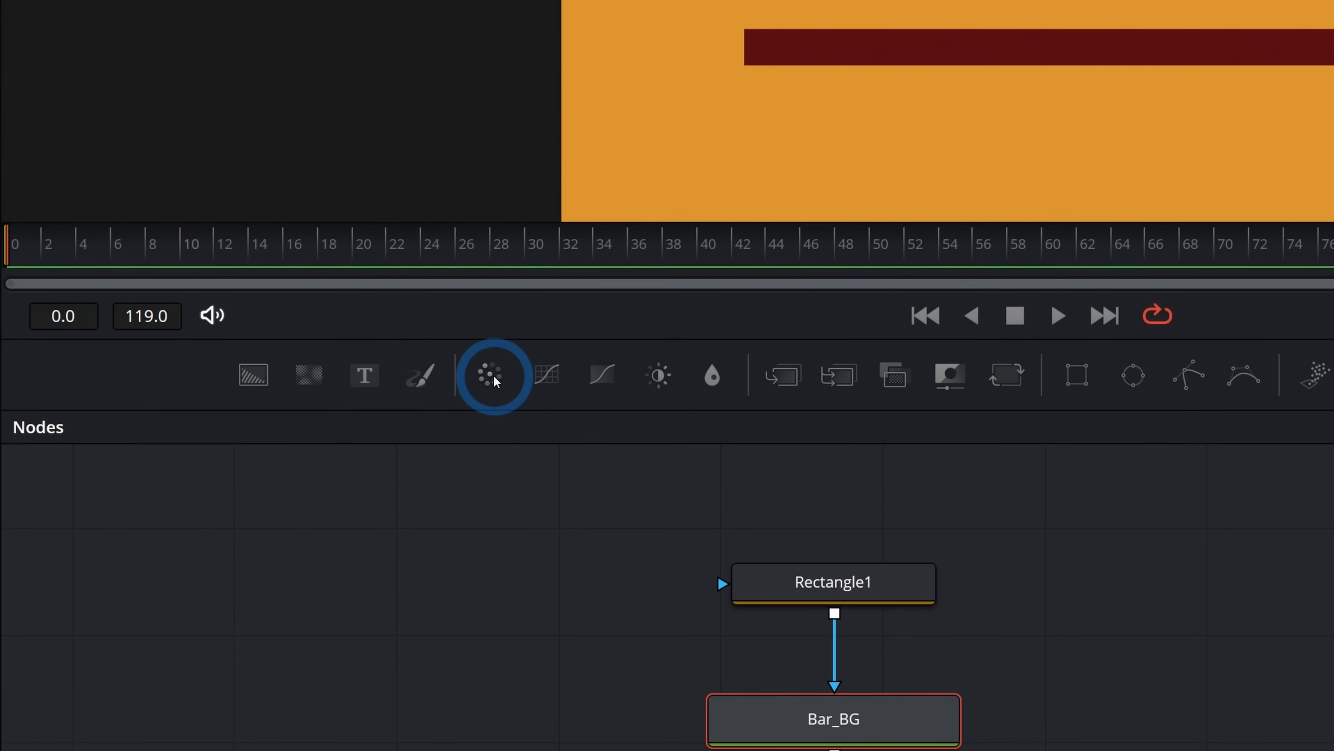
{"action": "left_click_drag", "start_coordinate": [247, 403], "coordinate": [263, 432]}
{"action": "left_click_drag", "start_coordinate": [526, 410], "coordinate": [860, 750]}
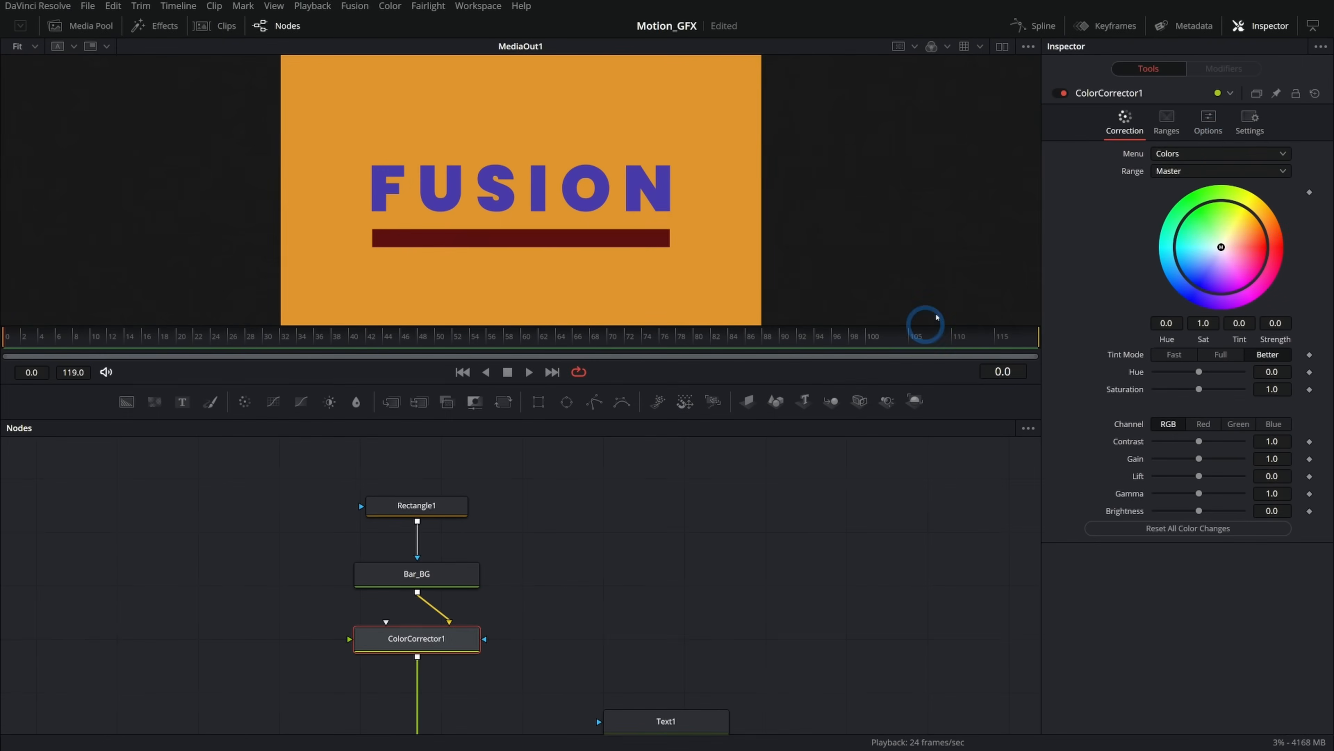
Enable Pre-Divide / Post-Multiply in the Color Corrector's options.
{"action": "left_click", "coordinate": [1133, 131]}
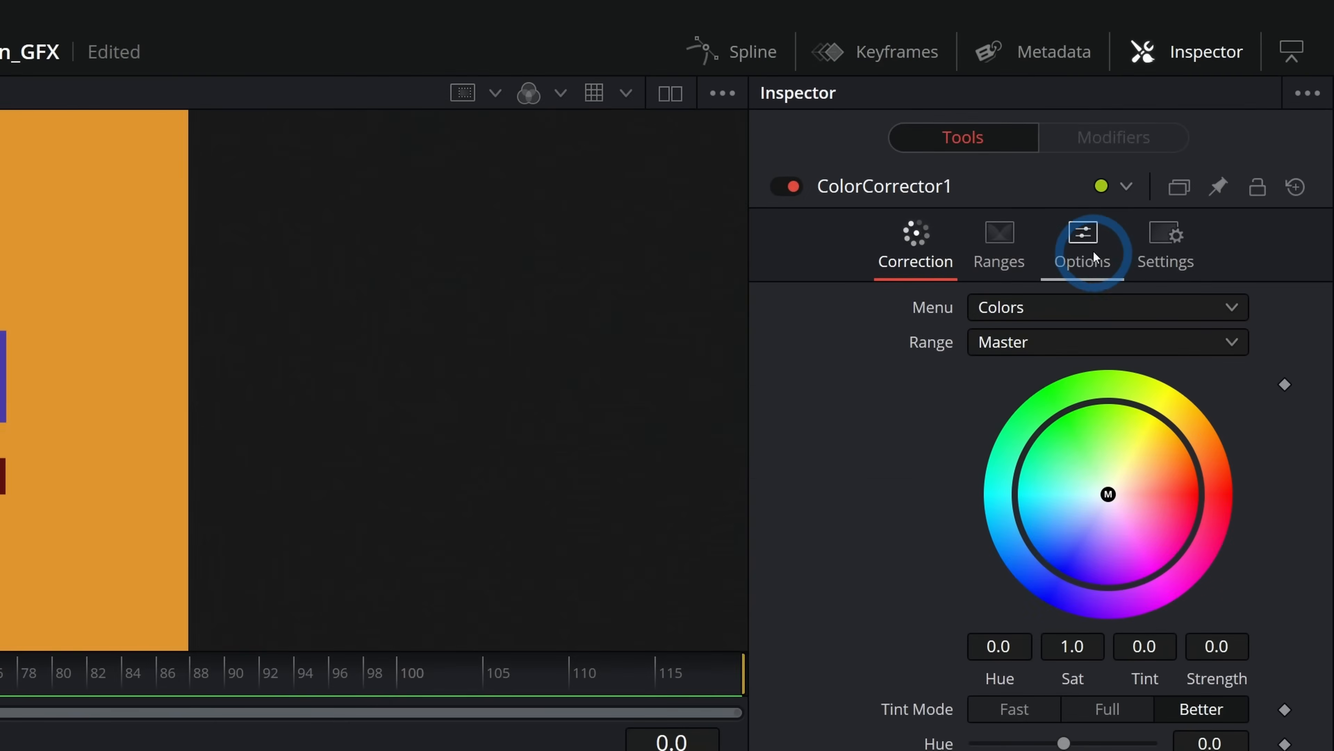
{"action": "left_click", "coordinate": [1094, 252]}
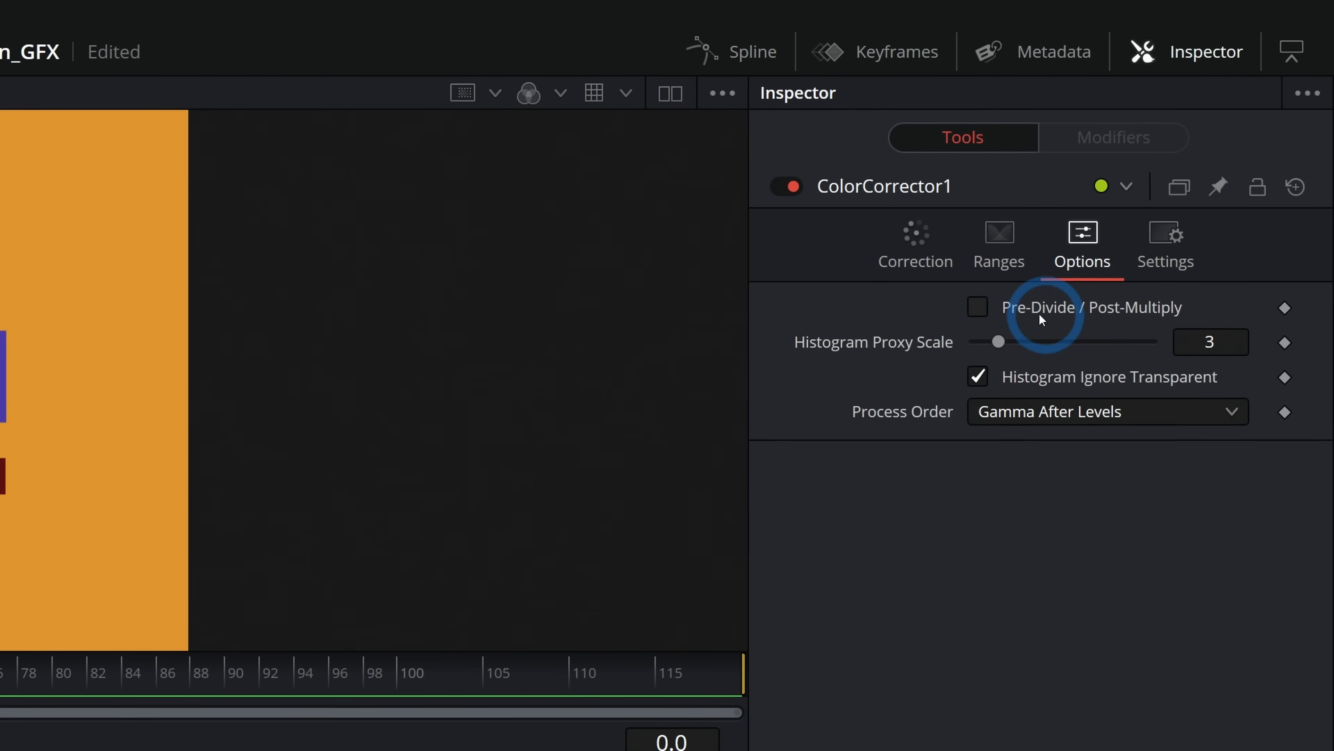
{"action": "left_click", "coordinate": [978, 306]}
{"action": "left_click", "coordinate": [915, 234]}
{"action": "left_click", "coordinate": [1042, 719]}
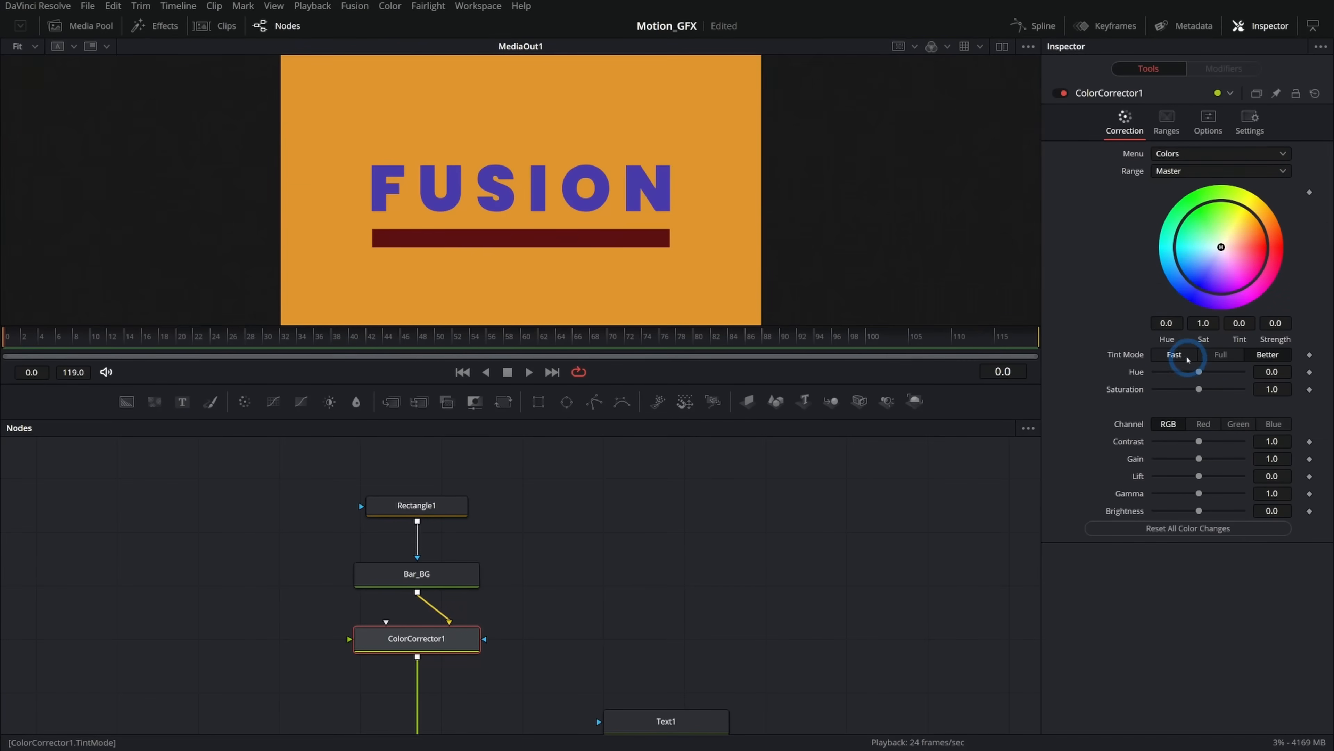
Set the Color Corrector's hue to -0.191, saturation to 1.3 and gain to 1.51 to tint the bar purple.
{"action": "left_click_drag", "start_coordinate": [1167, 322], "coordinate": [1245, 322]}
{"action": "left_click_drag", "start_coordinate": [1200, 390], "coordinate": [1214, 390]}
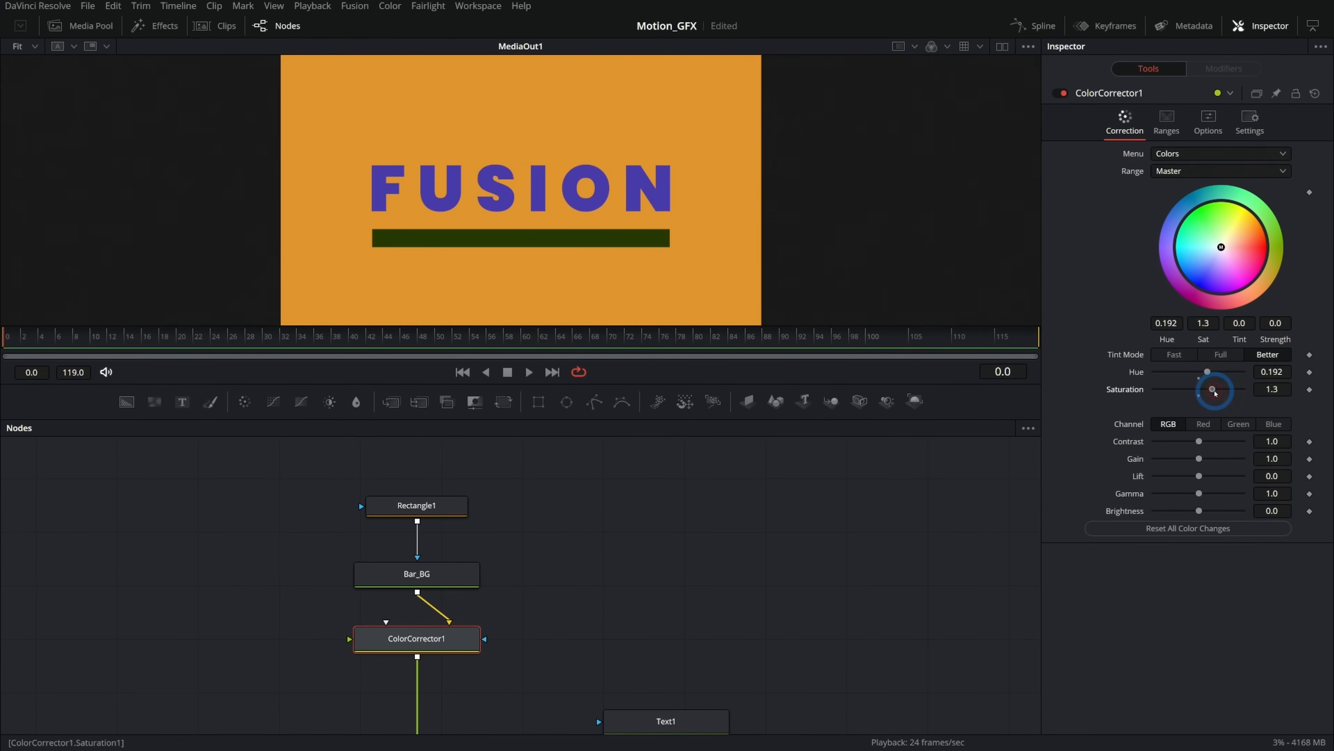
{"action": "left_click_drag", "start_coordinate": [1198, 460], "coordinate": [1208, 459]}
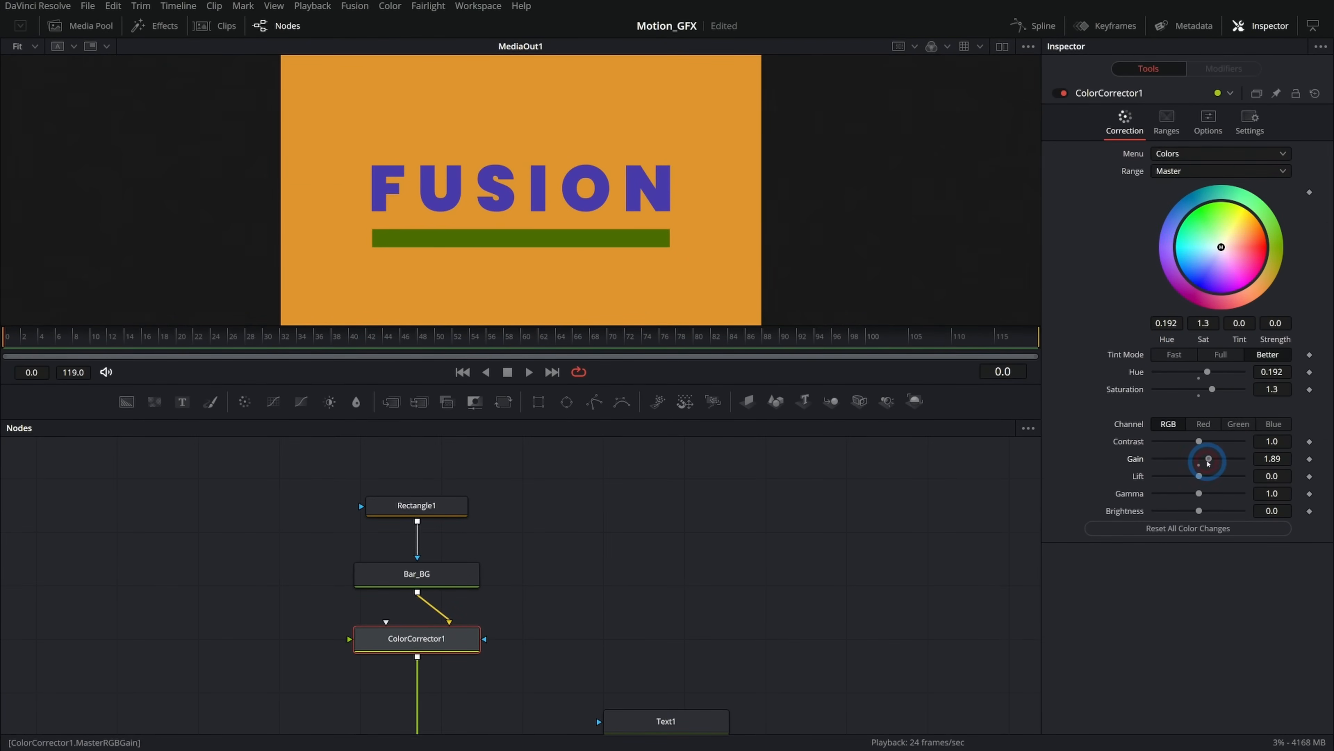
{"action": "left_click_drag", "start_coordinate": [1167, 323], "coordinate": [925, 331]}
{"action": "left_click_drag", "start_coordinate": [1209, 459], "coordinate": [1205, 459]}
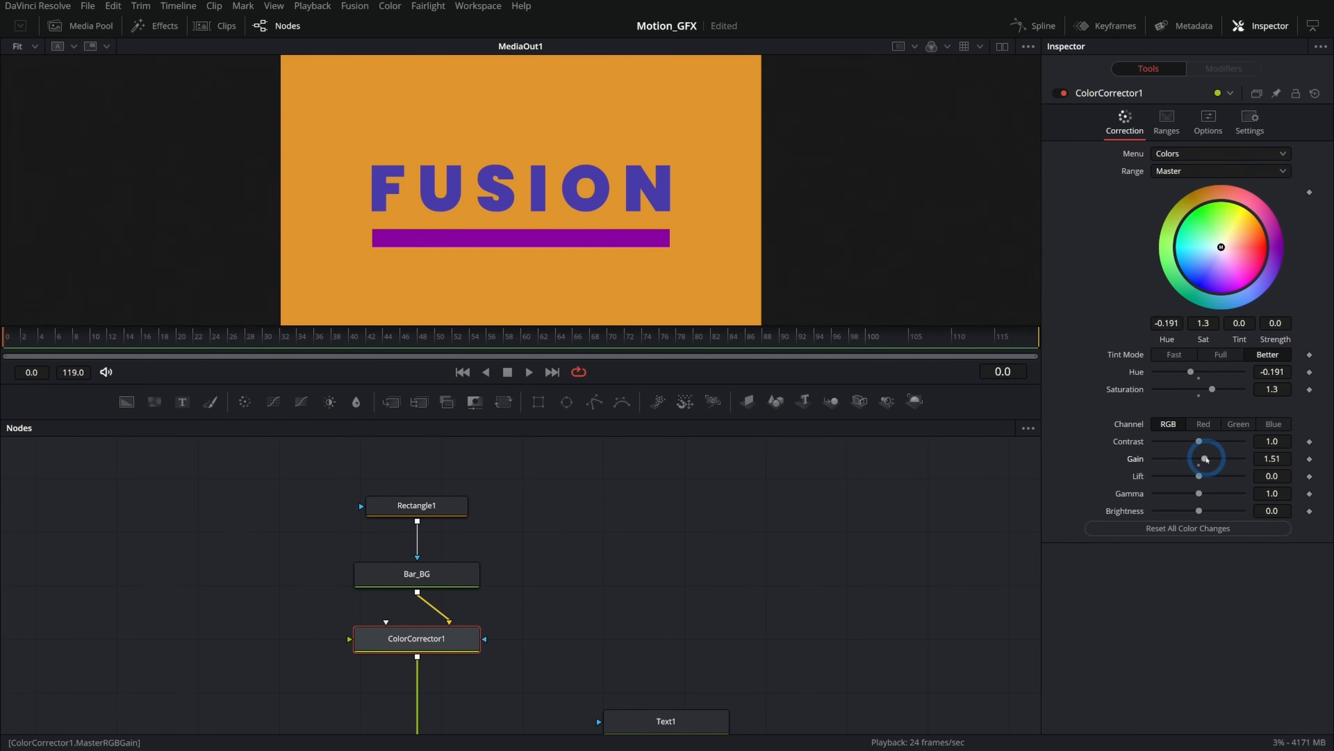
Add a second Rectangle mask node connected to ColorCorrector1's mask input.
{"action": "left_click_drag", "start_coordinate": [498, 583], "coordinate": [516, 514]}
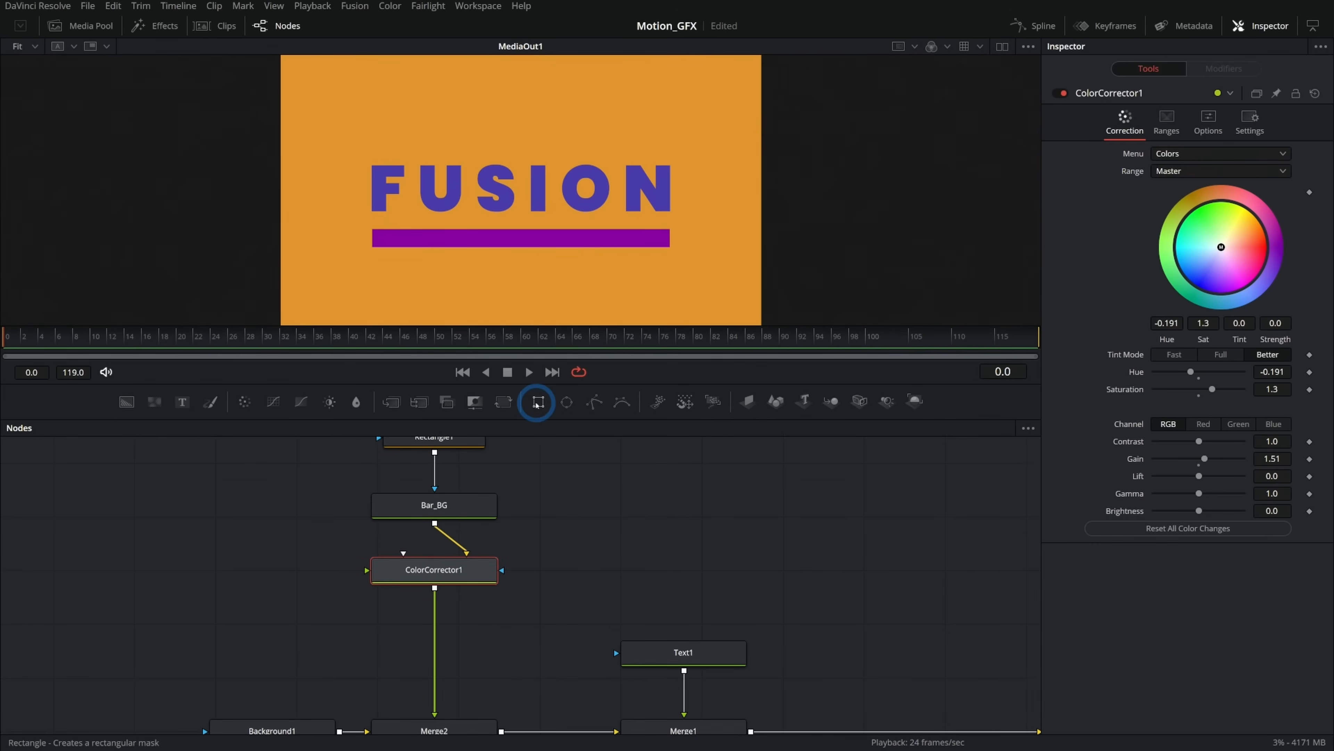
{"action": "left_click_drag", "start_coordinate": [537, 403], "coordinate": [440, 571]}
{"action": "left_click_drag", "start_coordinate": [584, 580], "coordinate": [571, 575]}
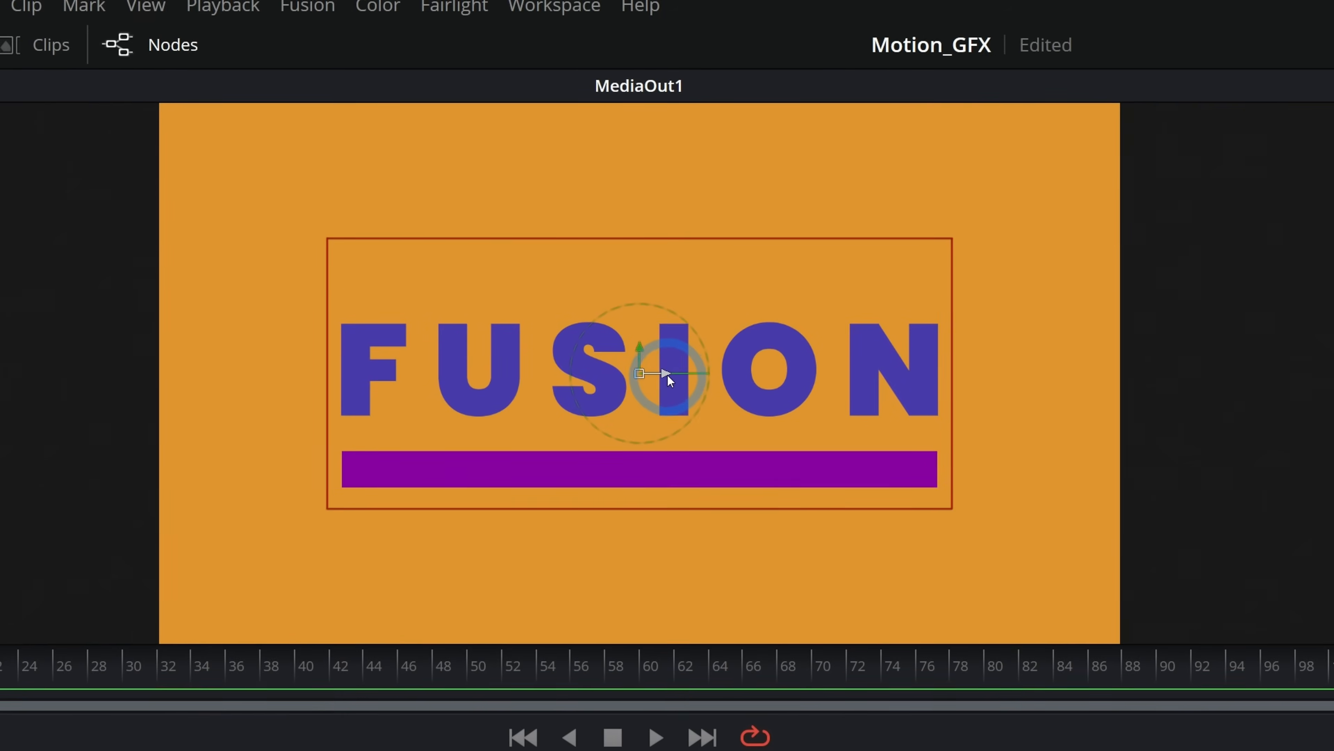
Reshape Rectangle2 into a box about 0.65 wide and 0.12 high covering the bar, centred near 0.49, 0.33.
{"action": "left_click_drag", "start_coordinate": [534, 190], "coordinate": [531, 190]}
{"action": "left_click_drag", "start_coordinate": [666, 375], "coordinate": [539, 383]}
{"action": "left_click_drag", "start_coordinate": [512, 352], "coordinate": [510, 442]}
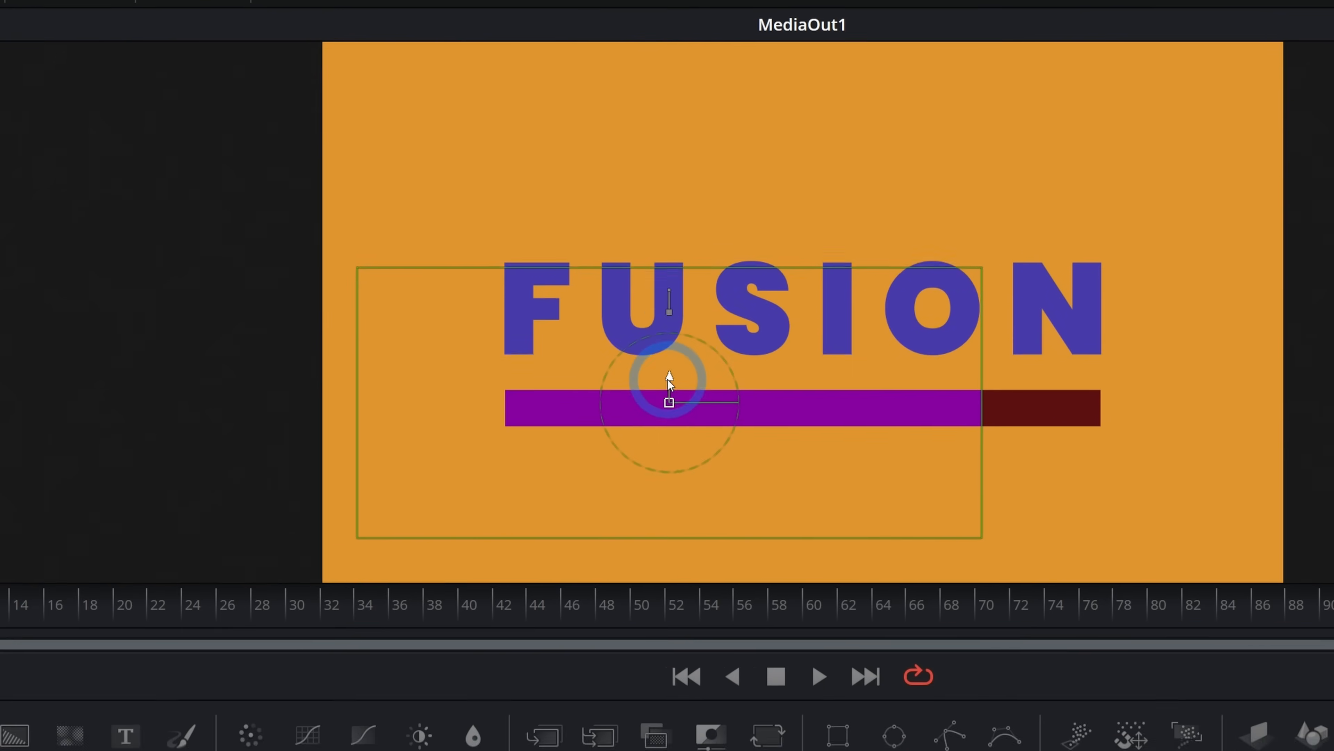
{"action": "left_click_drag", "start_coordinate": [667, 380], "coordinate": [668, 383]}
{"action": "left_click_drag", "start_coordinate": [688, 271], "coordinate": [778, 419]}
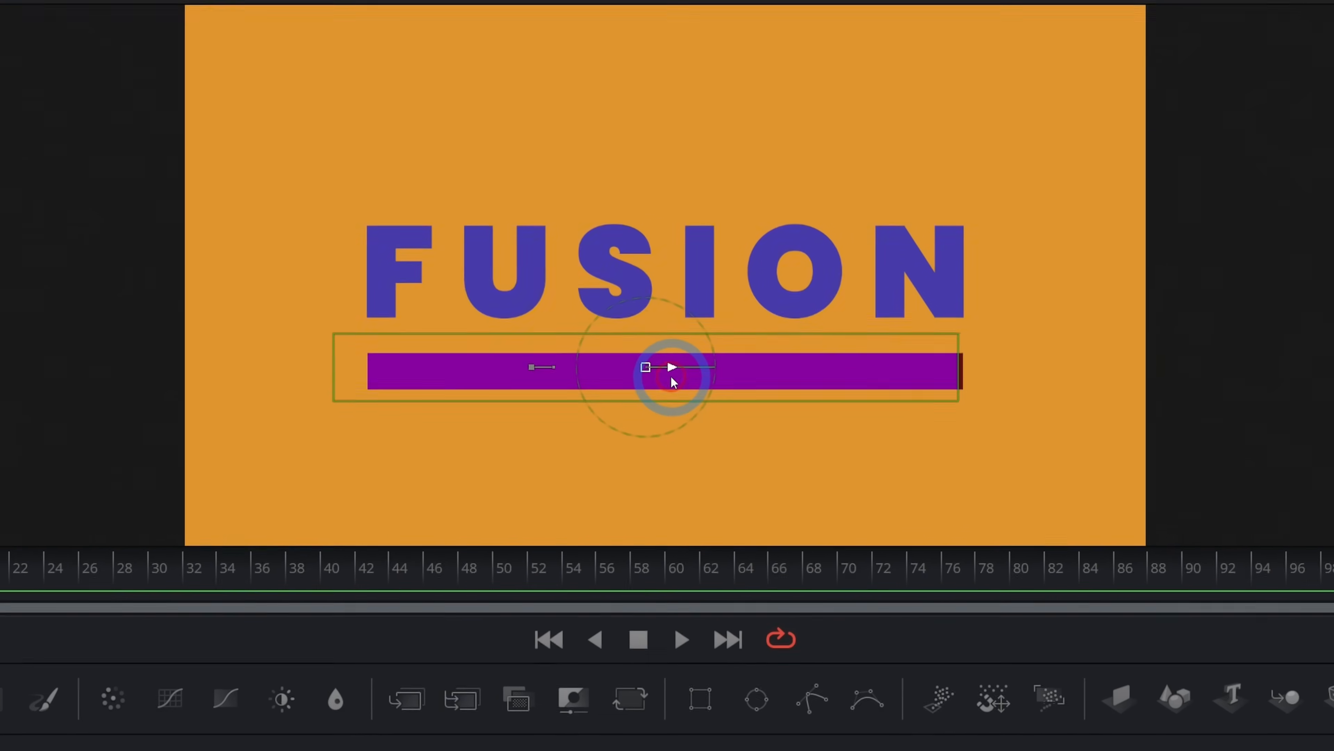
{"action": "left_click_drag", "start_coordinate": [671, 377], "coordinate": [681, 377]}
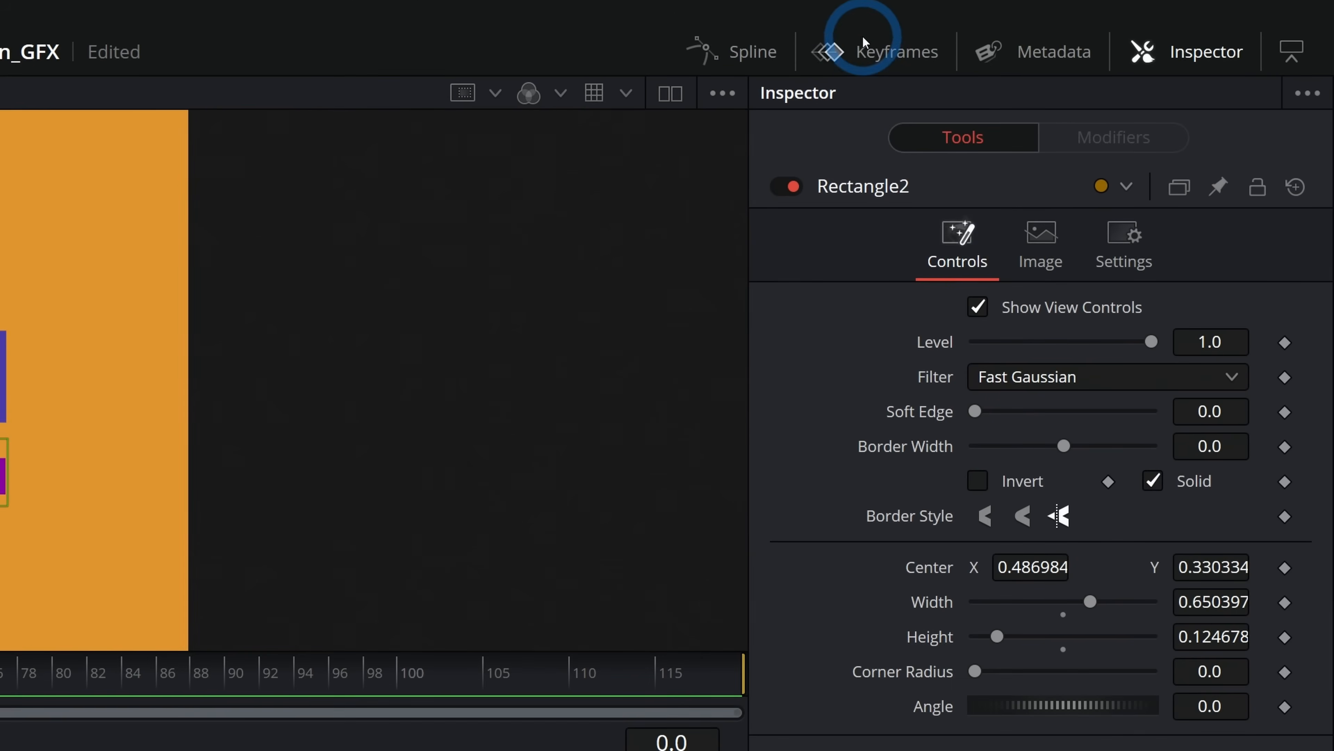
Open the Keyframes editor, go to frame 12 and add a keyframe on Rectangle2's Center.
{"action": "left_click", "coordinate": [871, 54]}
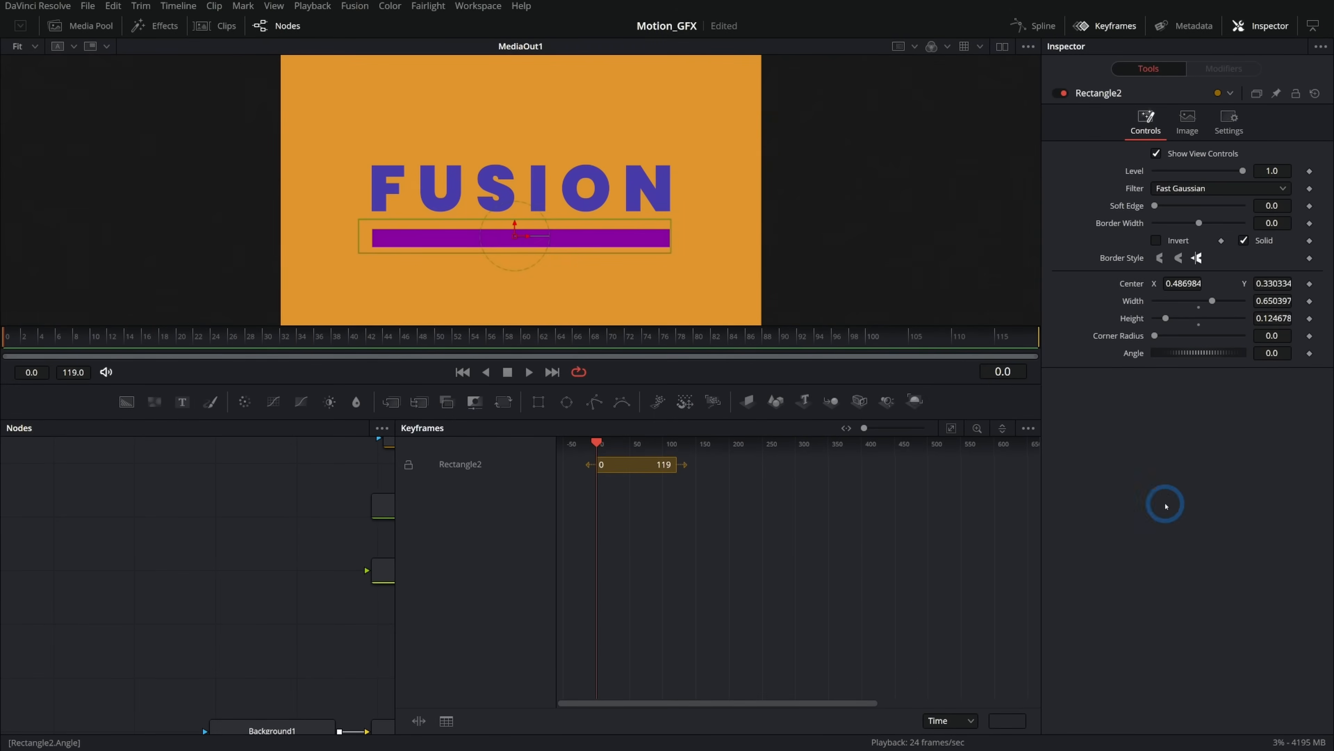
{"action": "left_click", "coordinate": [1312, 26]}
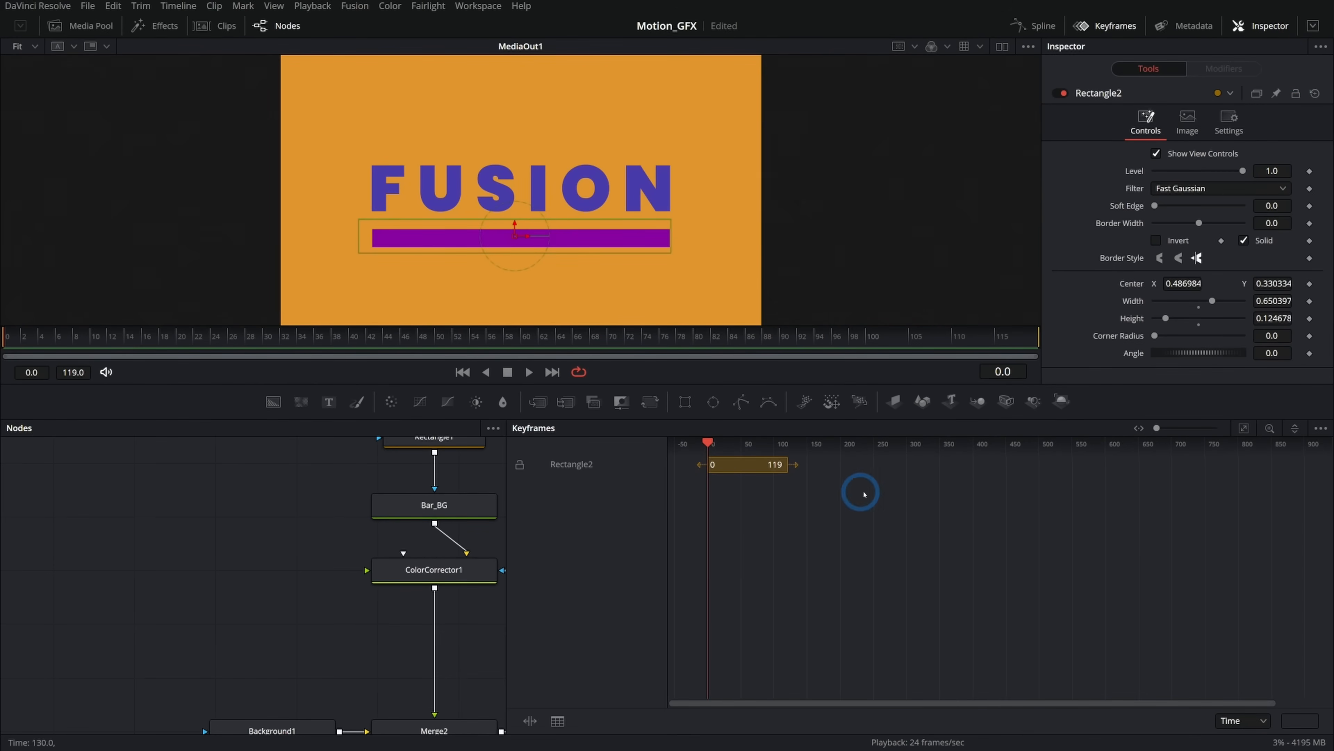
{"action": "left_click_drag", "start_coordinate": [505, 477], "coordinate": [754, 489]}
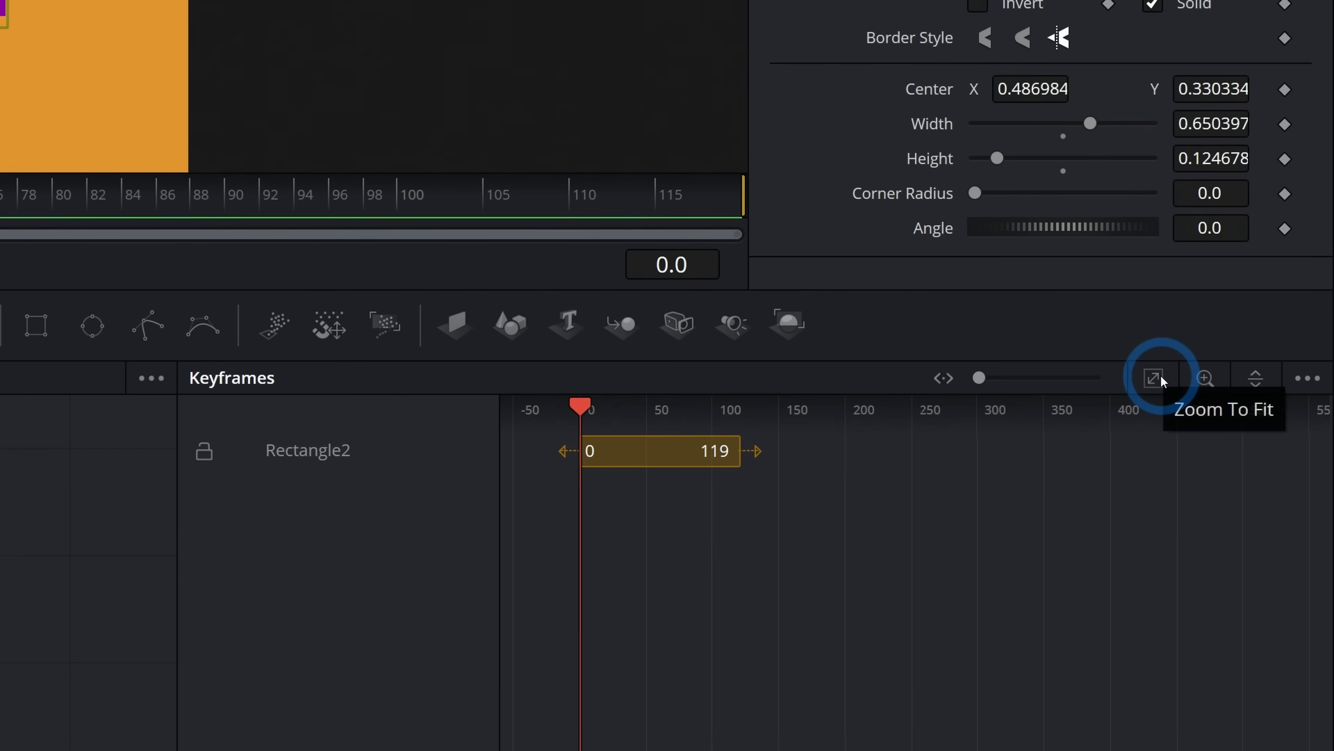
{"action": "left_click", "coordinate": [1246, 429]}
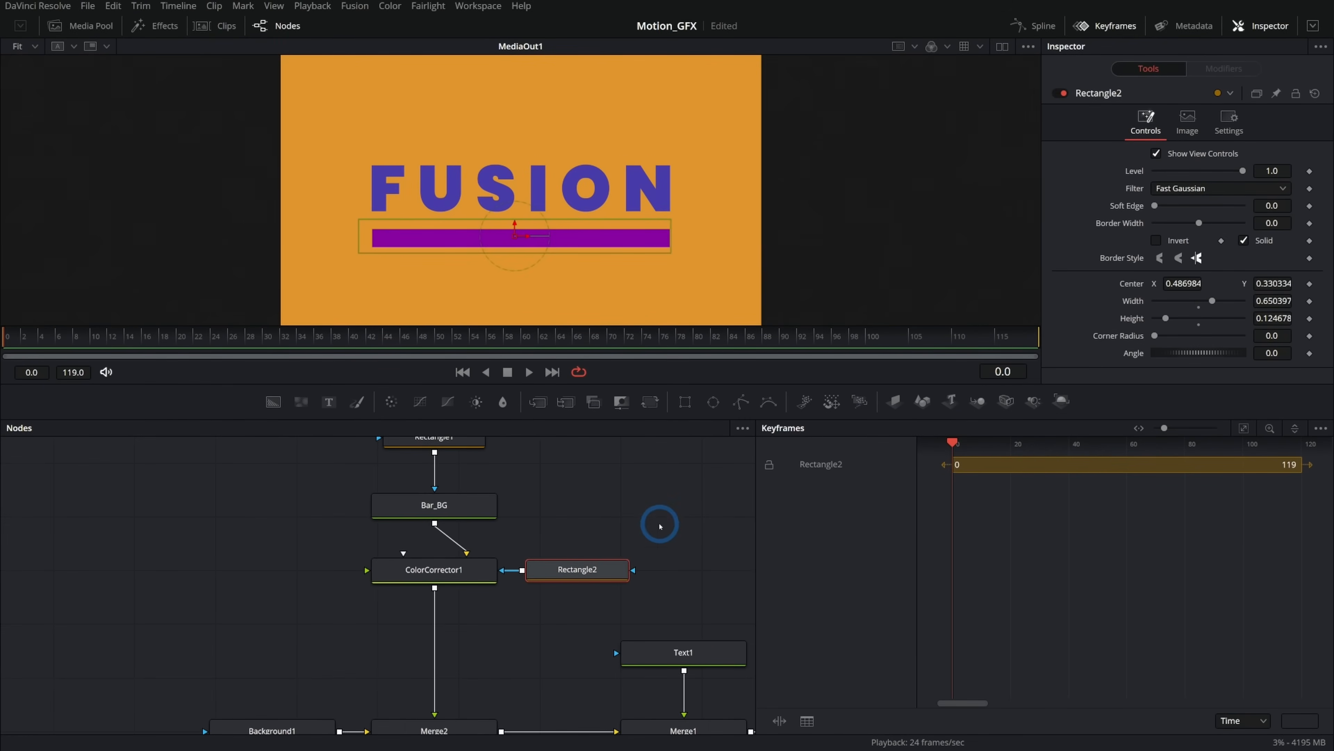
{"action": "left_click_drag", "start_coordinate": [660, 526], "coordinate": [402, 508]}
{"action": "left_click", "coordinate": [110, 347]}
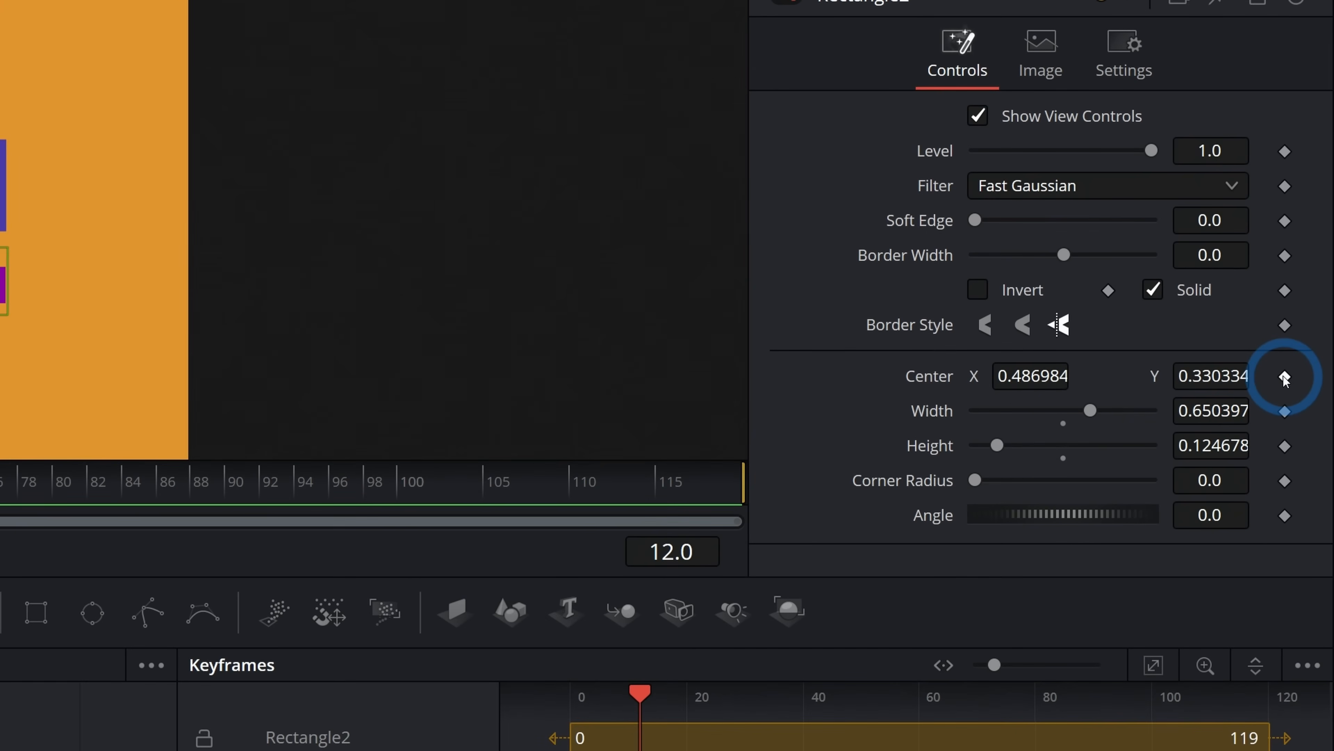
{"action": "left_click", "coordinate": [1284, 376]}
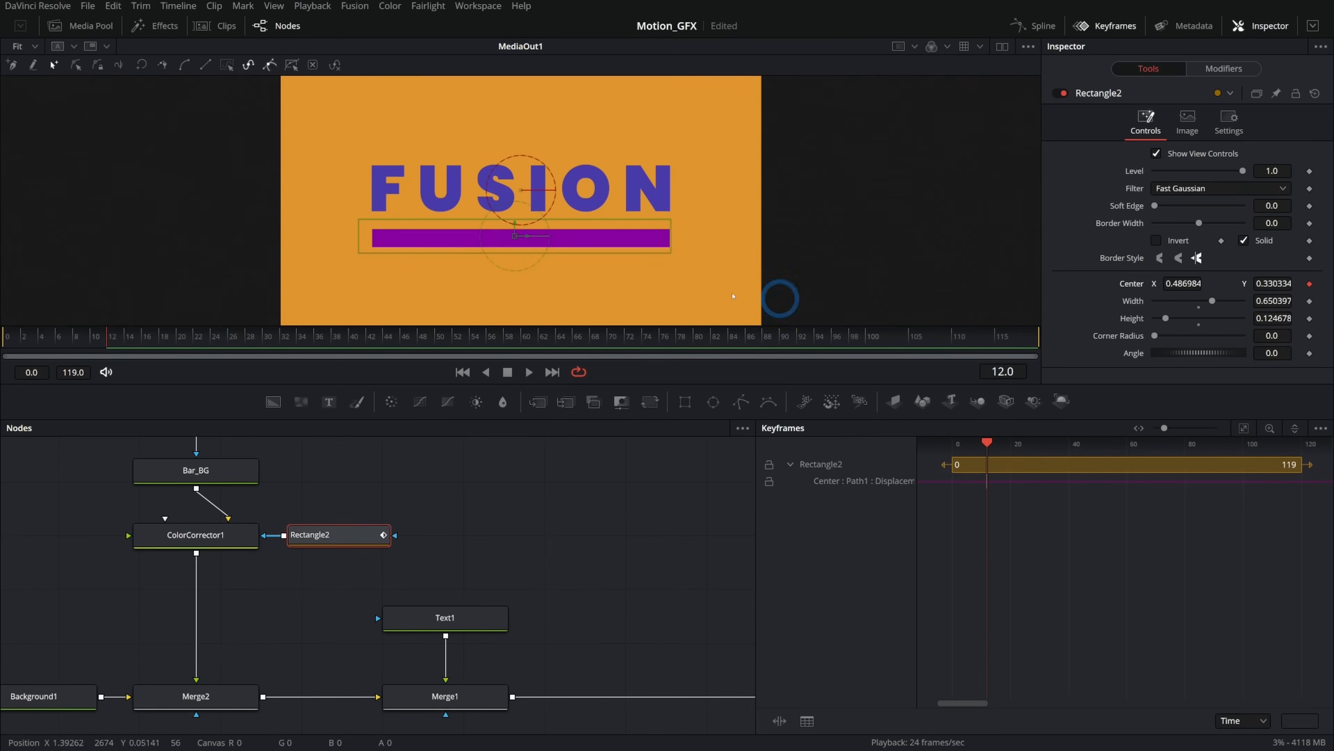
At frame 0, move Rectangle2 off to the left of the bar, to Center X about -0.14.
{"action": "left_click", "coordinate": [33, 339]}
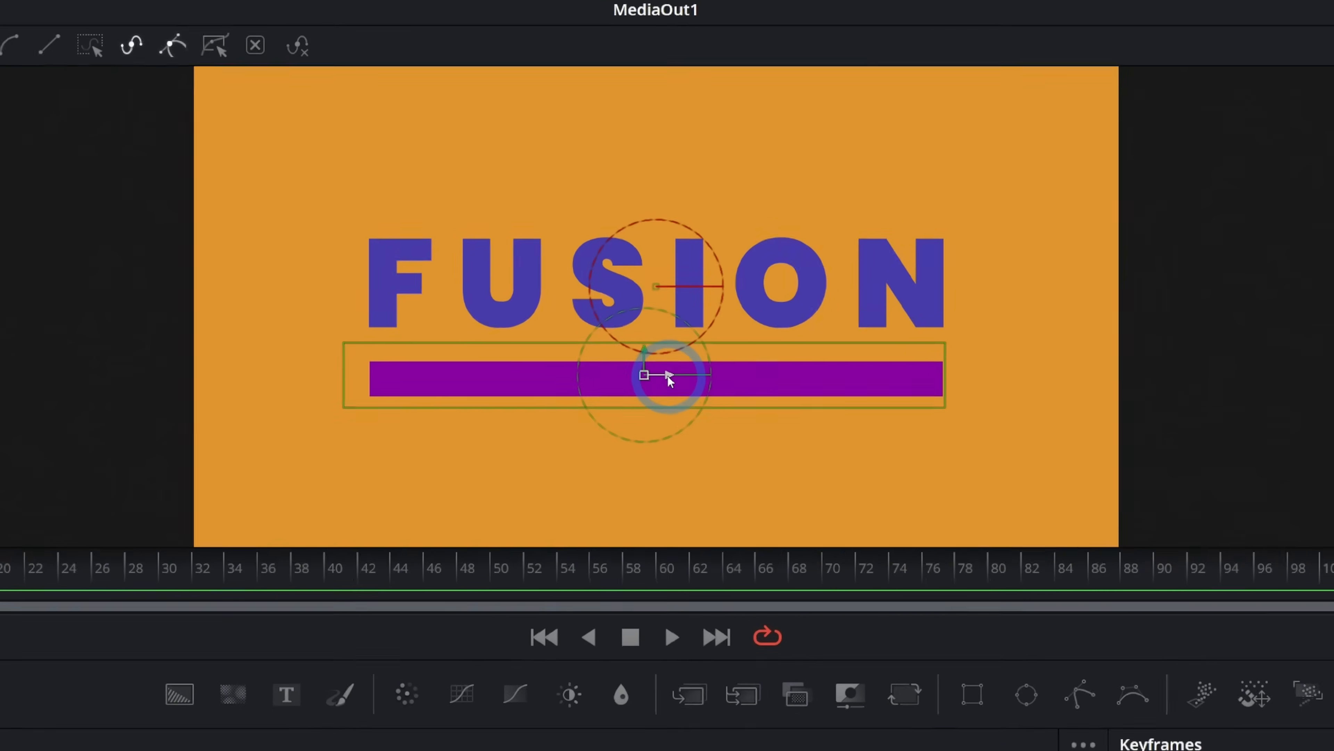
{"action": "left_click_drag", "start_coordinate": [525, 238], "coordinate": [298, 242]}
{"action": "left_click_drag", "start_coordinate": [595, 377], "coordinate": [451, 377]}
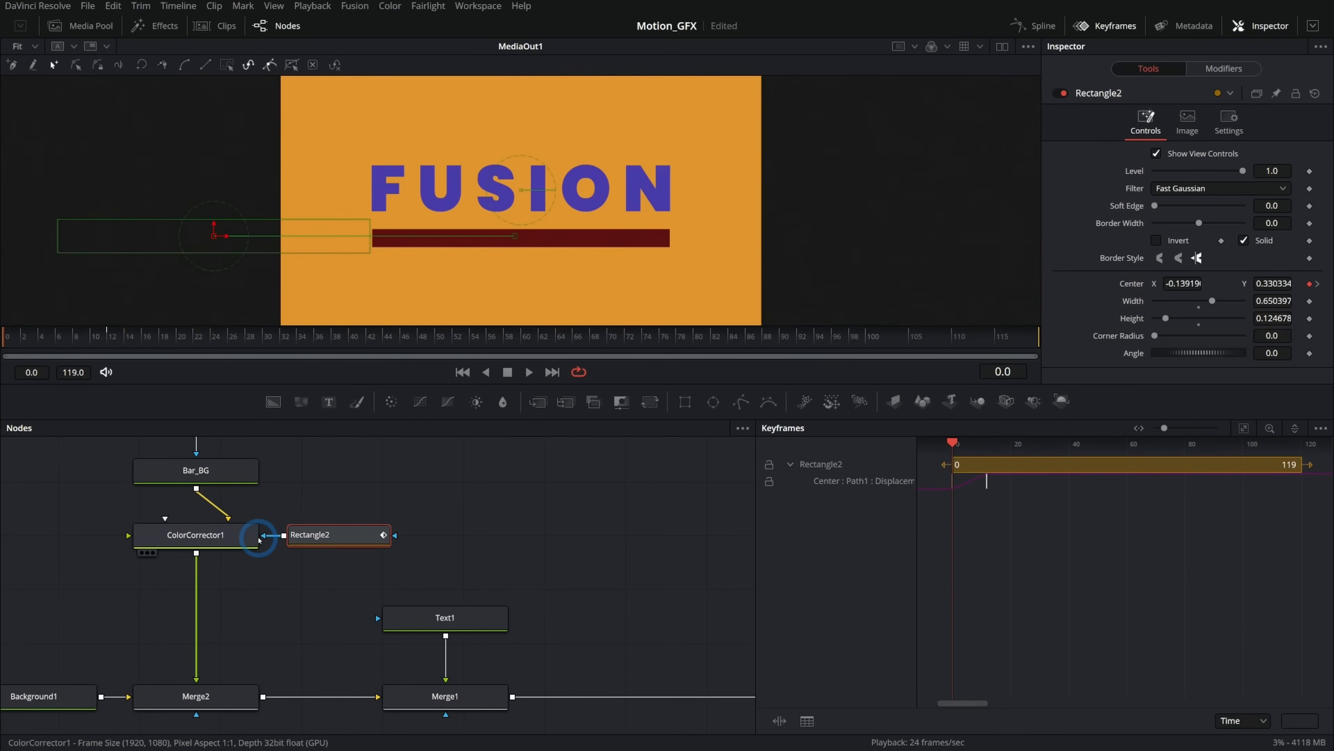
Play and scrub the timeline to preview the purple bar sliding in.
{"action": "left_click", "coordinate": [528, 376]}
{"action": "left_click", "coordinate": [507, 377]}
{"action": "left_click_drag", "start_coordinate": [14, 344], "coordinate": [117, 344]}
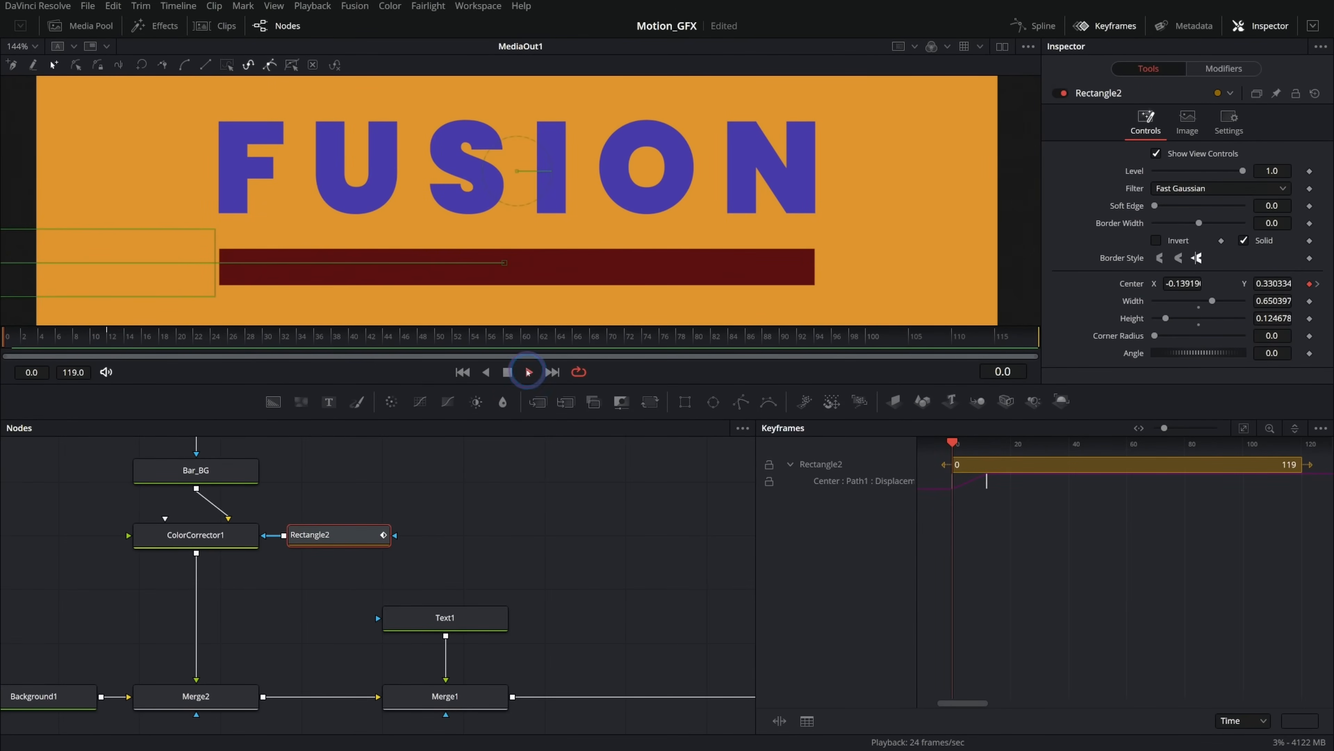
{"action": "left_click", "coordinate": [527, 372]}
{"action": "left_click", "coordinate": [613, 321]}
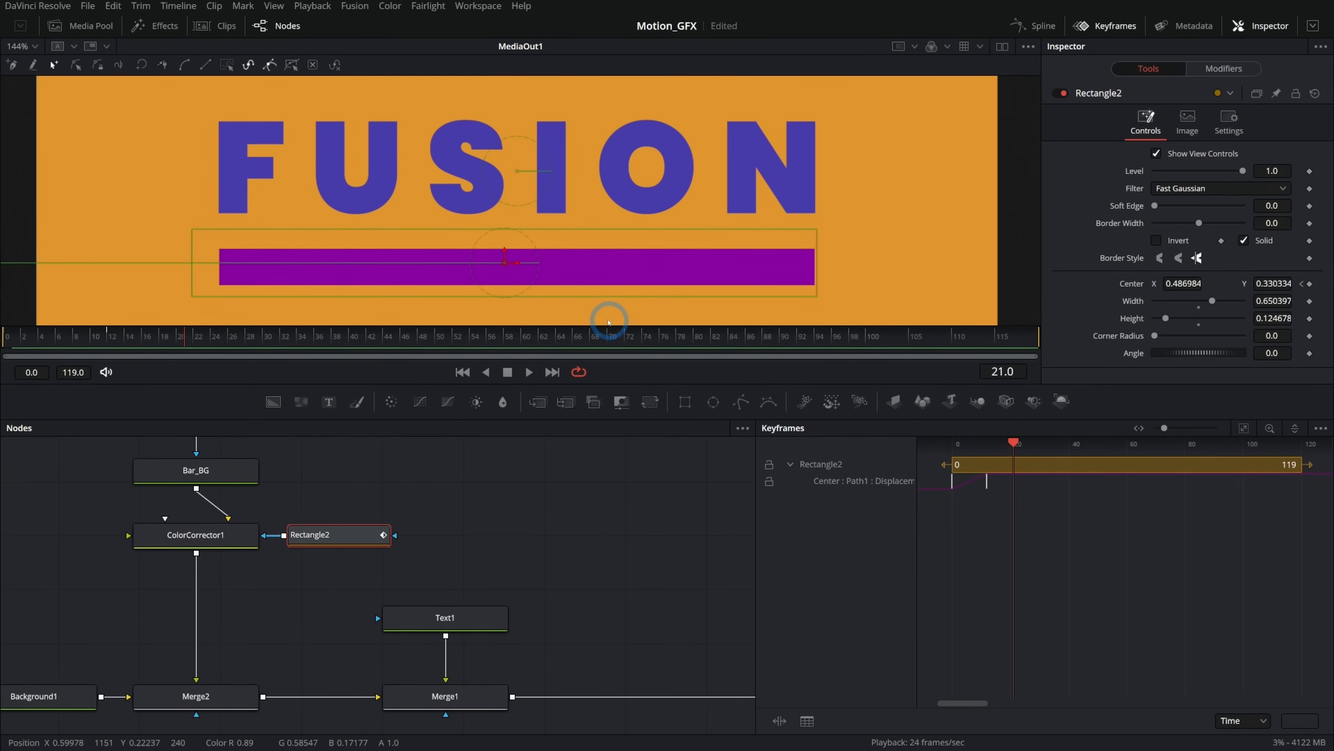
Select Rectangle2's Center keyframes and ease their displacement curve in the Spline editor, then play it back.
{"action": "left_click_drag", "start_coordinate": [1054, 508], "coordinate": [944, 477]}
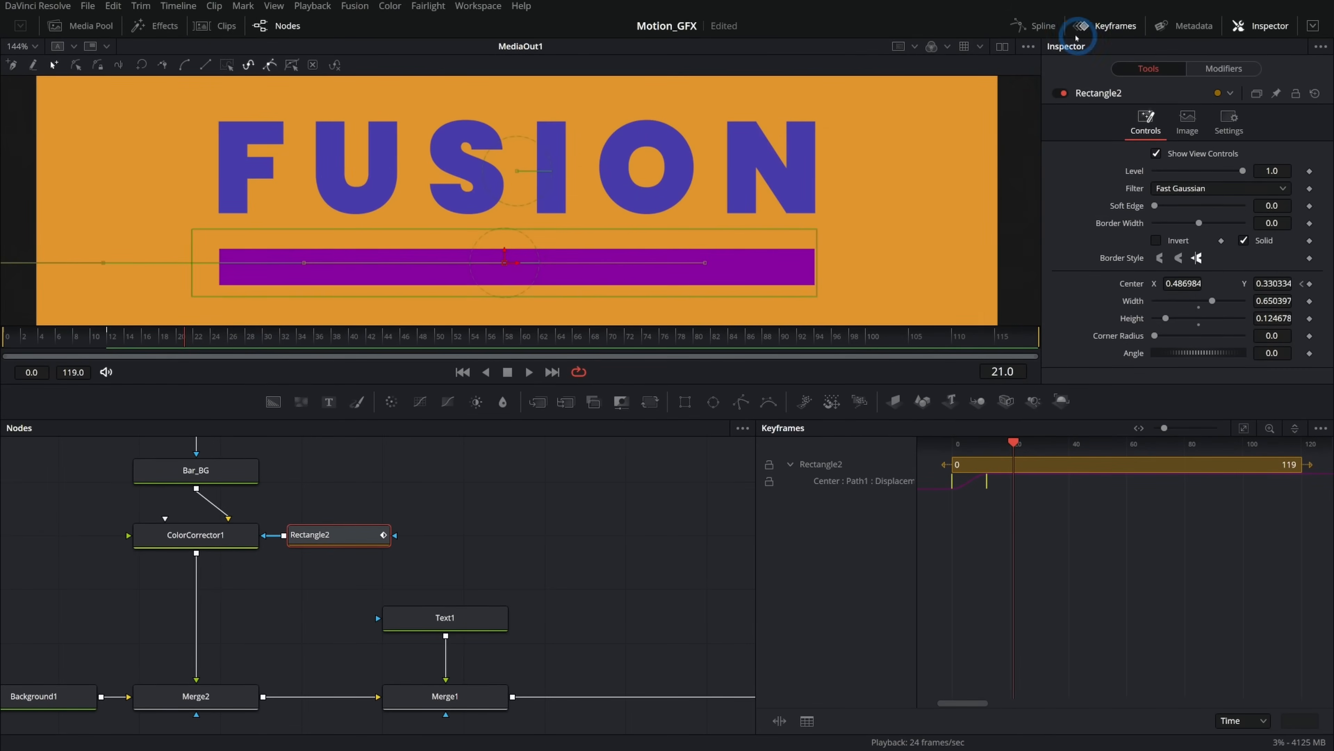
{"action": "left_click", "coordinate": [1045, 28]}
{"action": "left_click", "coordinate": [599, 497]}
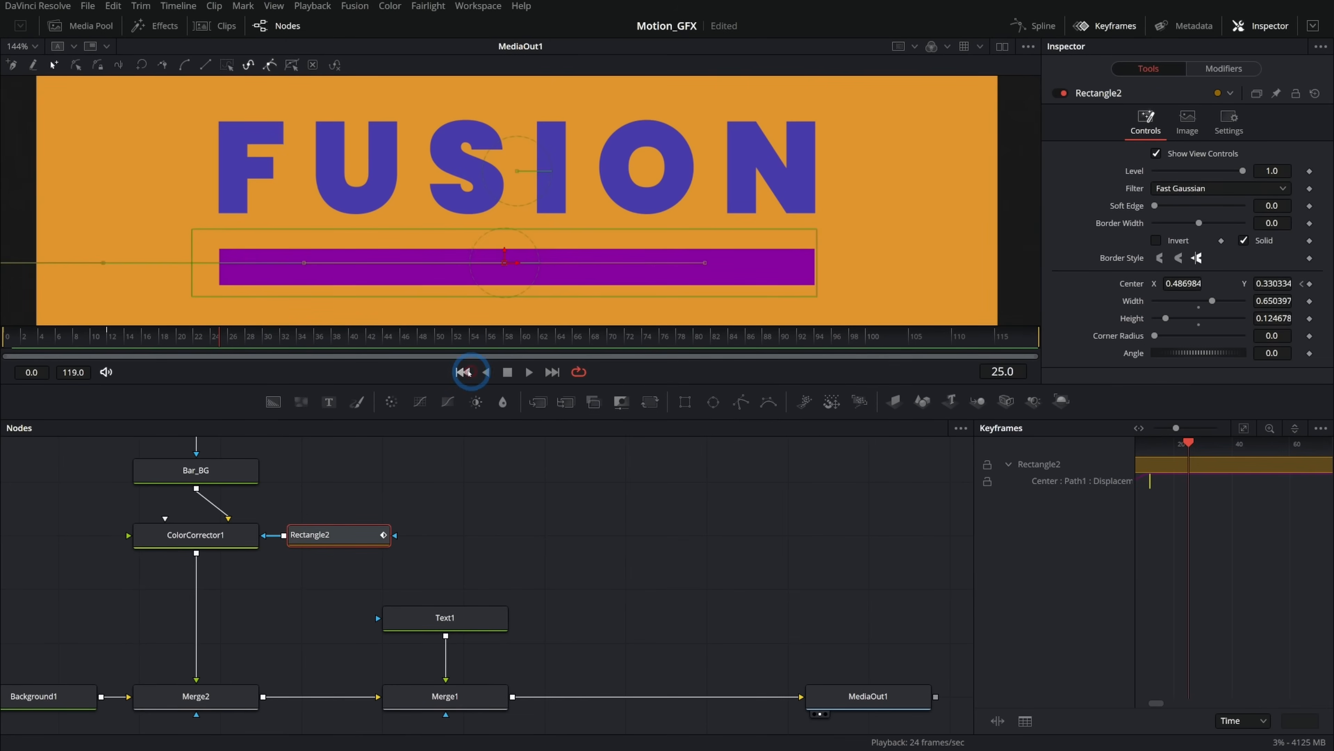
{"action": "left_click", "coordinate": [466, 373]}
{"action": "left_click", "coordinate": [530, 373]}
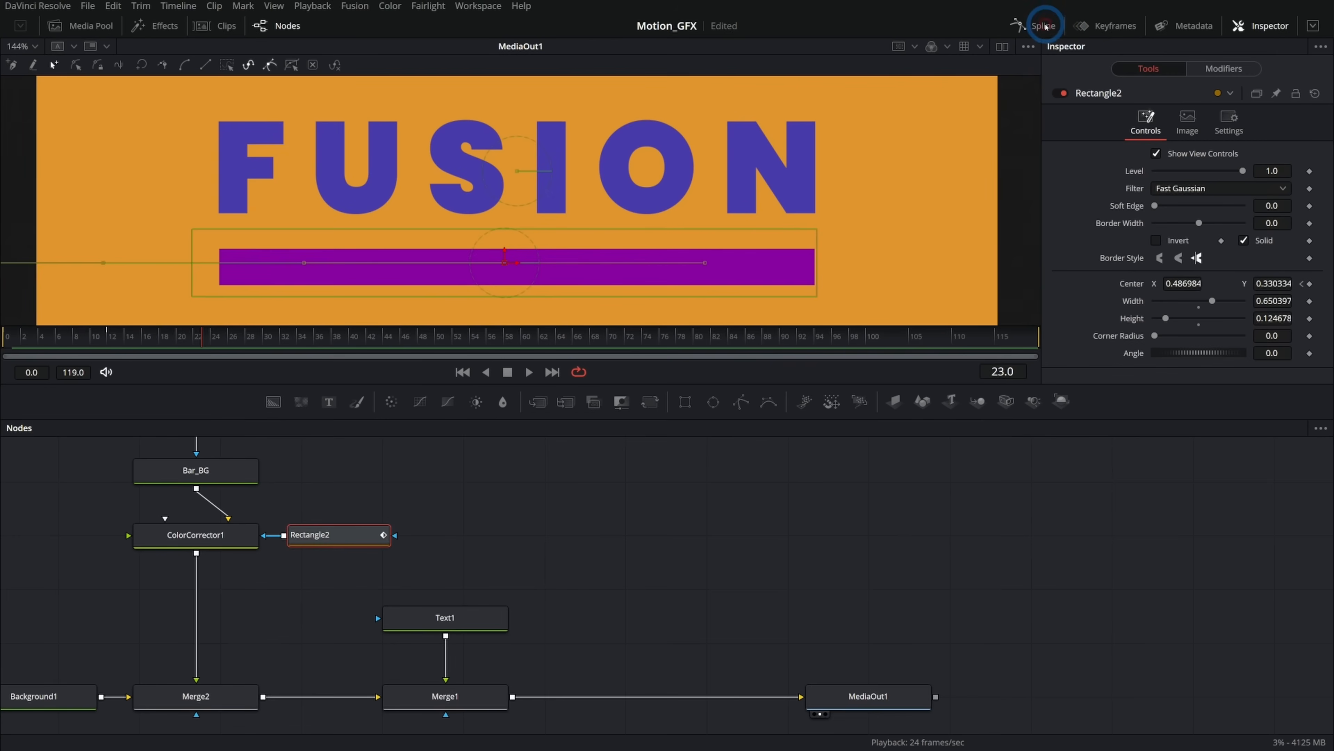
Lengthen the end keyframe's ease handle on the displacement curve in the Spline editor for a softer stop.
{"action": "left_click", "coordinate": [1033, 25]}
{"action": "left_click", "coordinate": [1269, 428]}
{"action": "left_click_drag", "start_coordinate": [1102, 522], "coordinate": [991, 476]}
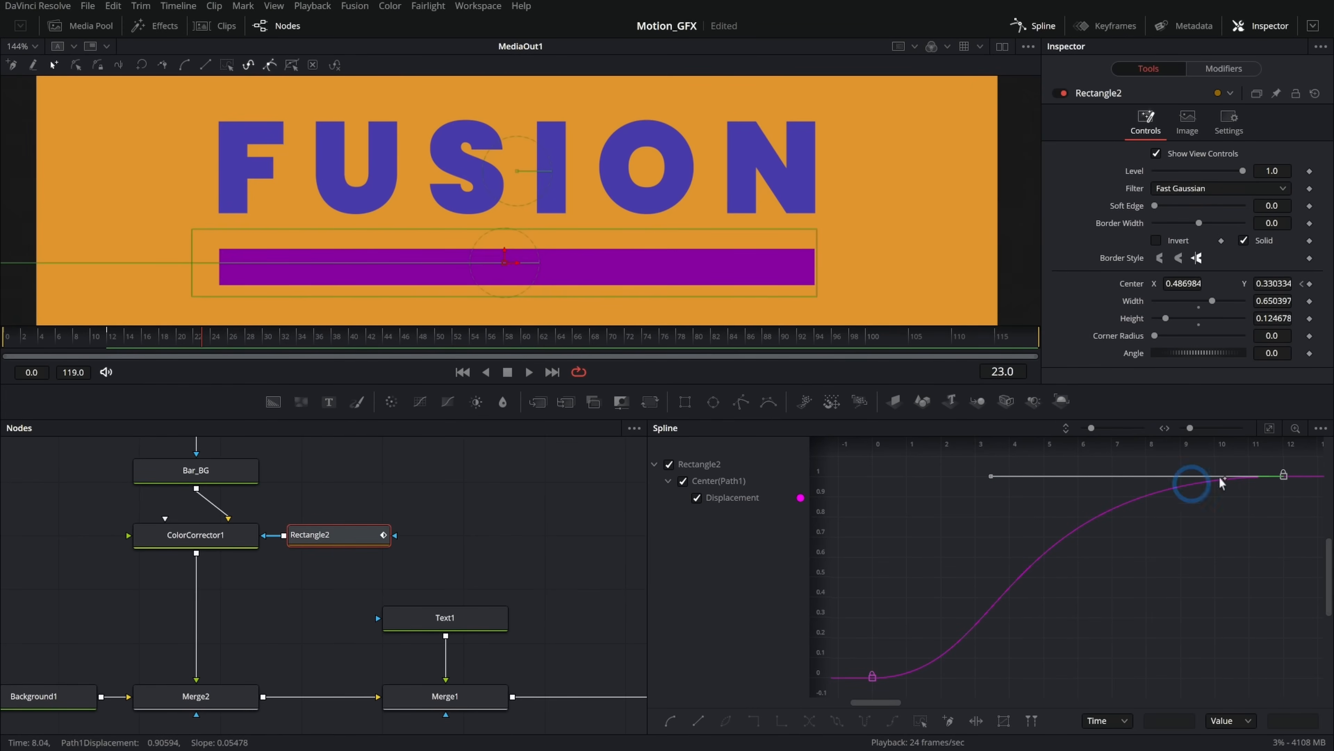
{"action": "left_click", "coordinate": [508, 374]}
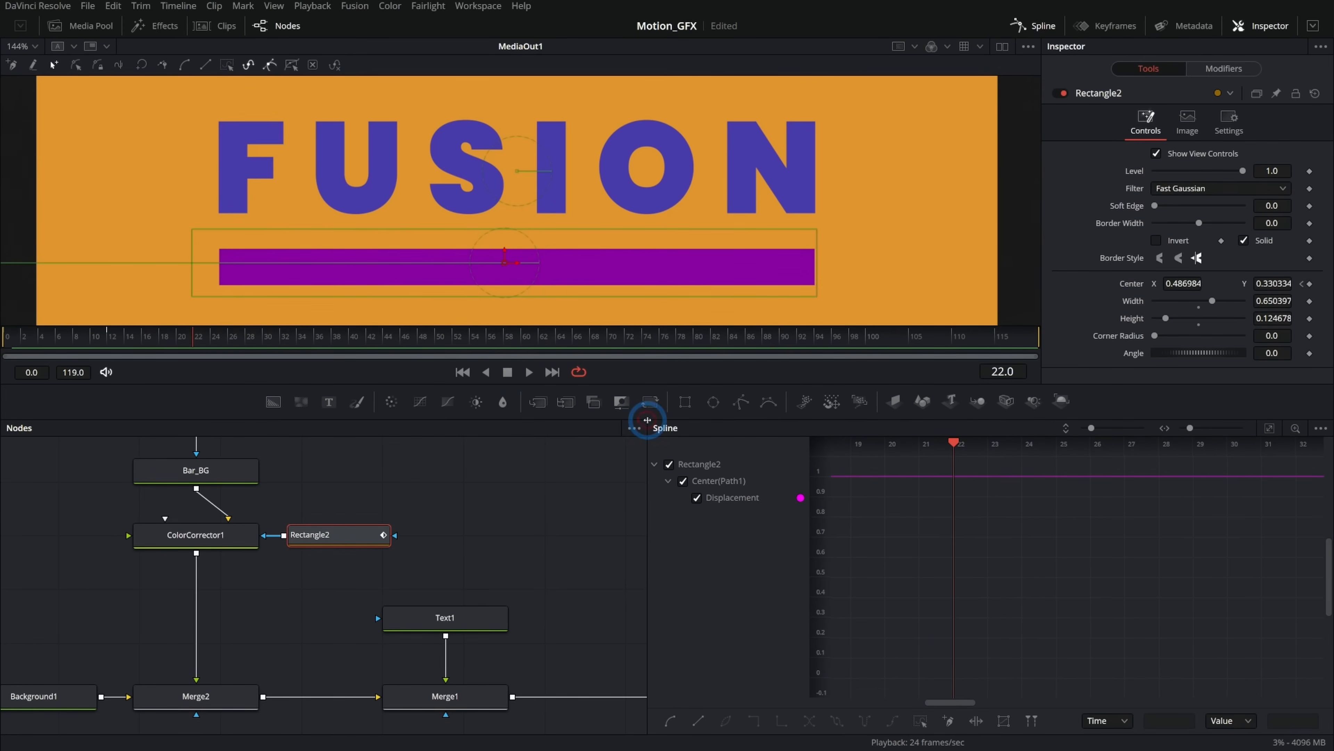
{"action": "left_click", "coordinate": [1032, 32]}
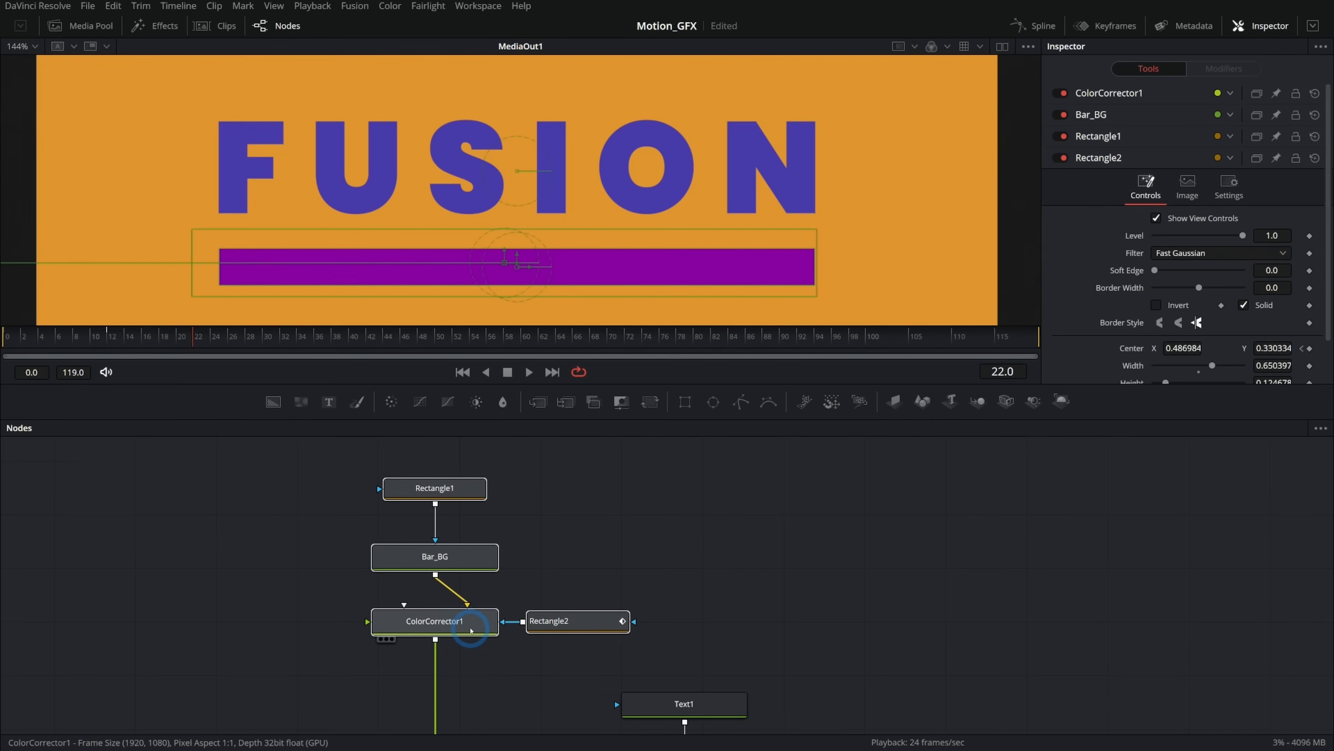
Select nodes and play back the composition to review the bar animation.
{"action": "left_click_drag", "start_coordinate": [471, 632], "coordinate": [473, 512]}
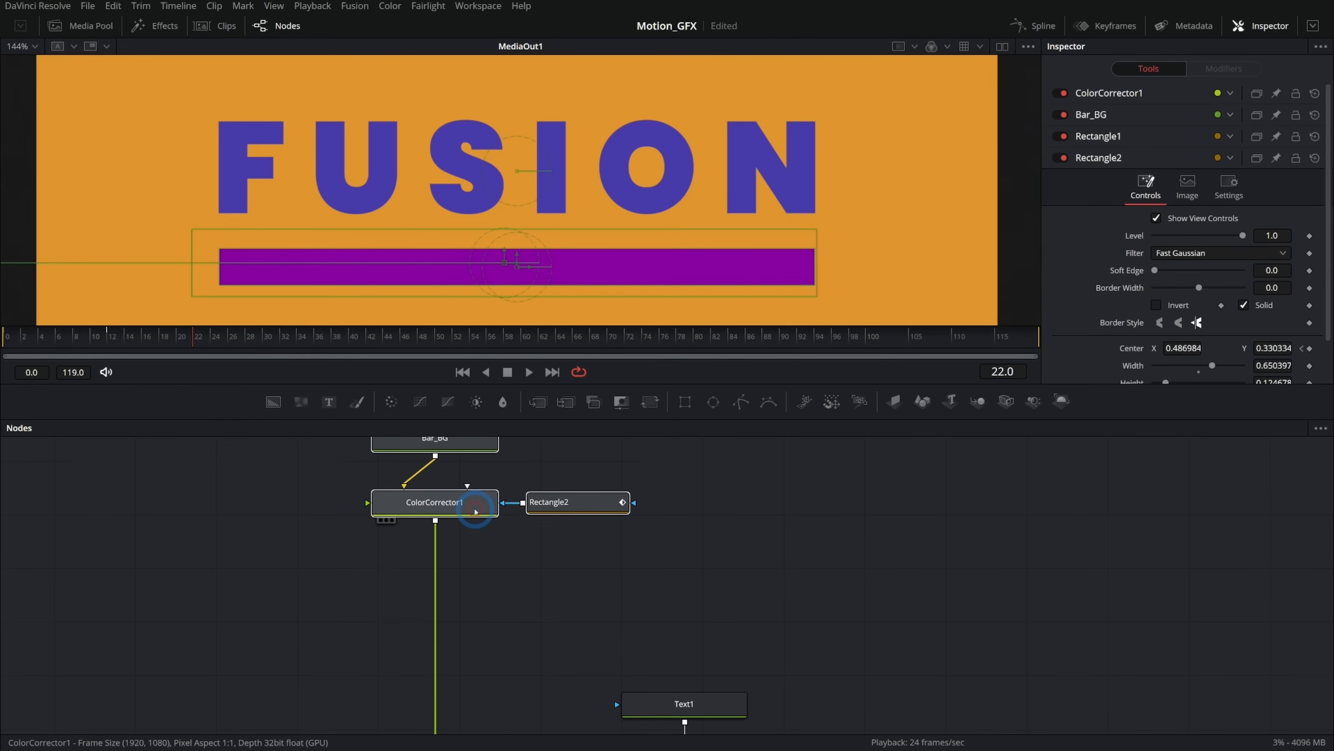
{"action": "left_click", "coordinate": [582, 566]}
{"action": "left_click", "coordinate": [685, 373]}
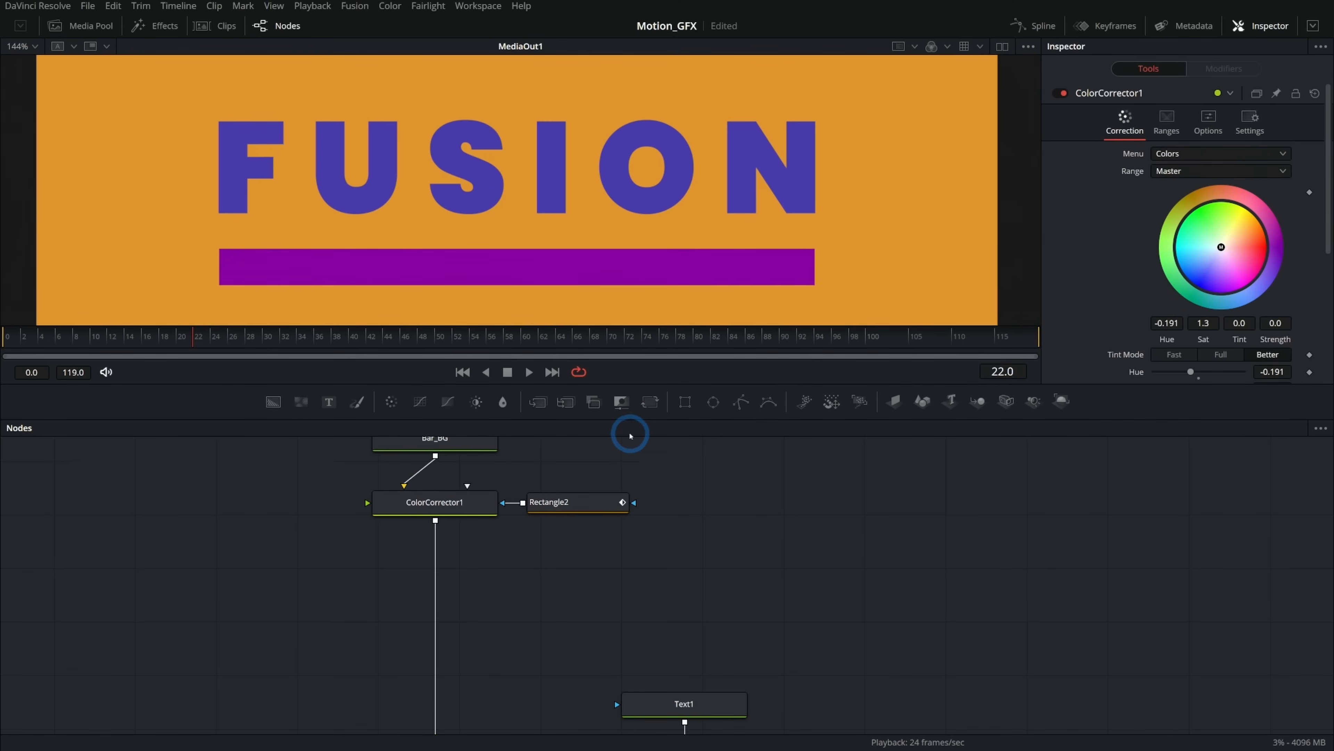
{"action": "left_click", "coordinate": [584, 503]}
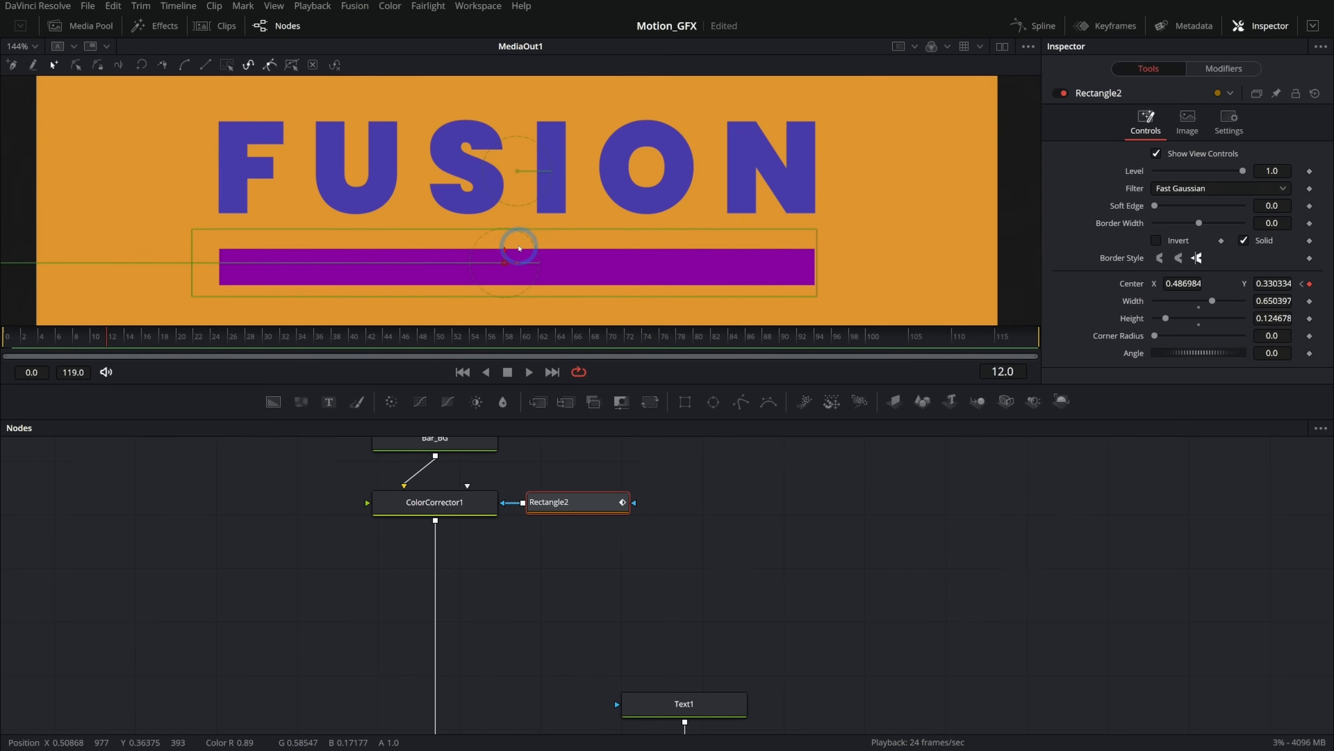
{"action": "left_click_drag", "start_coordinate": [517, 264], "coordinate": [481, 263]}
{"action": "left_click", "coordinate": [608, 504]}
{"action": "left_click", "coordinate": [690, 699]}
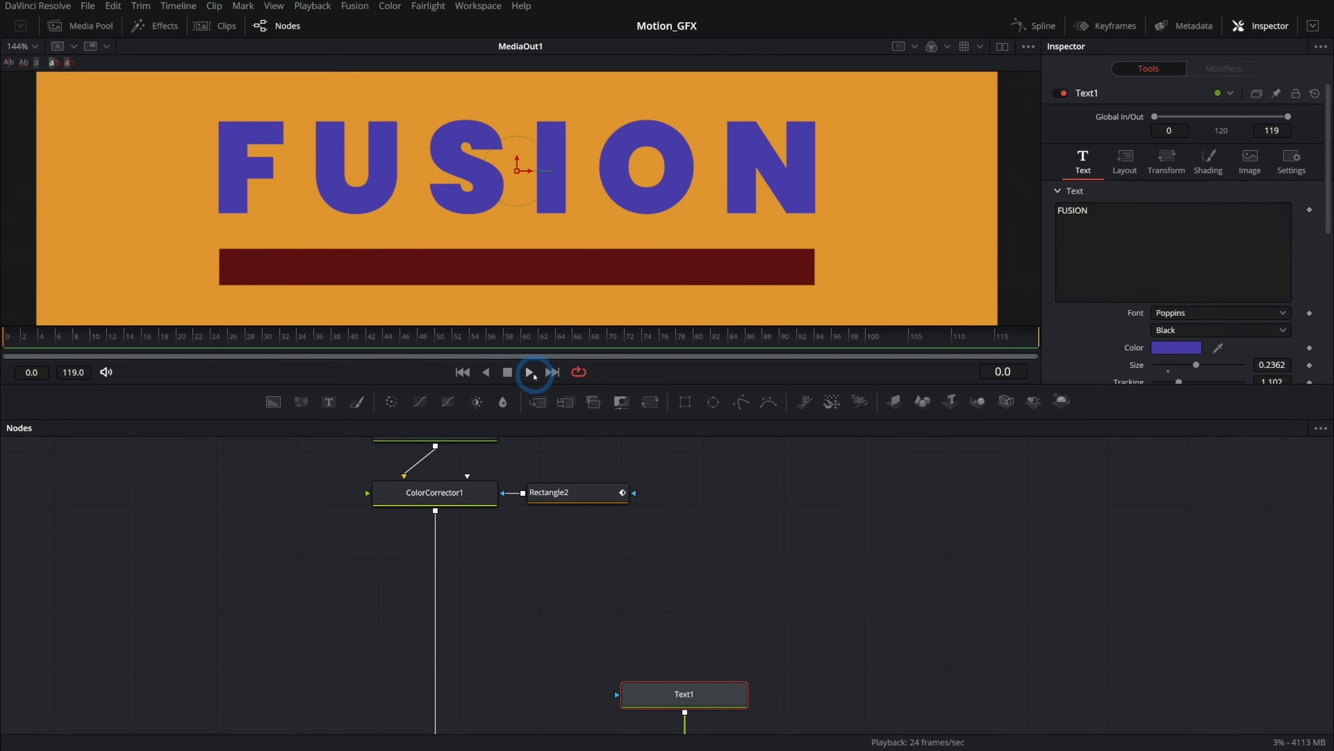
{"action": "left_click", "coordinate": [529, 372]}
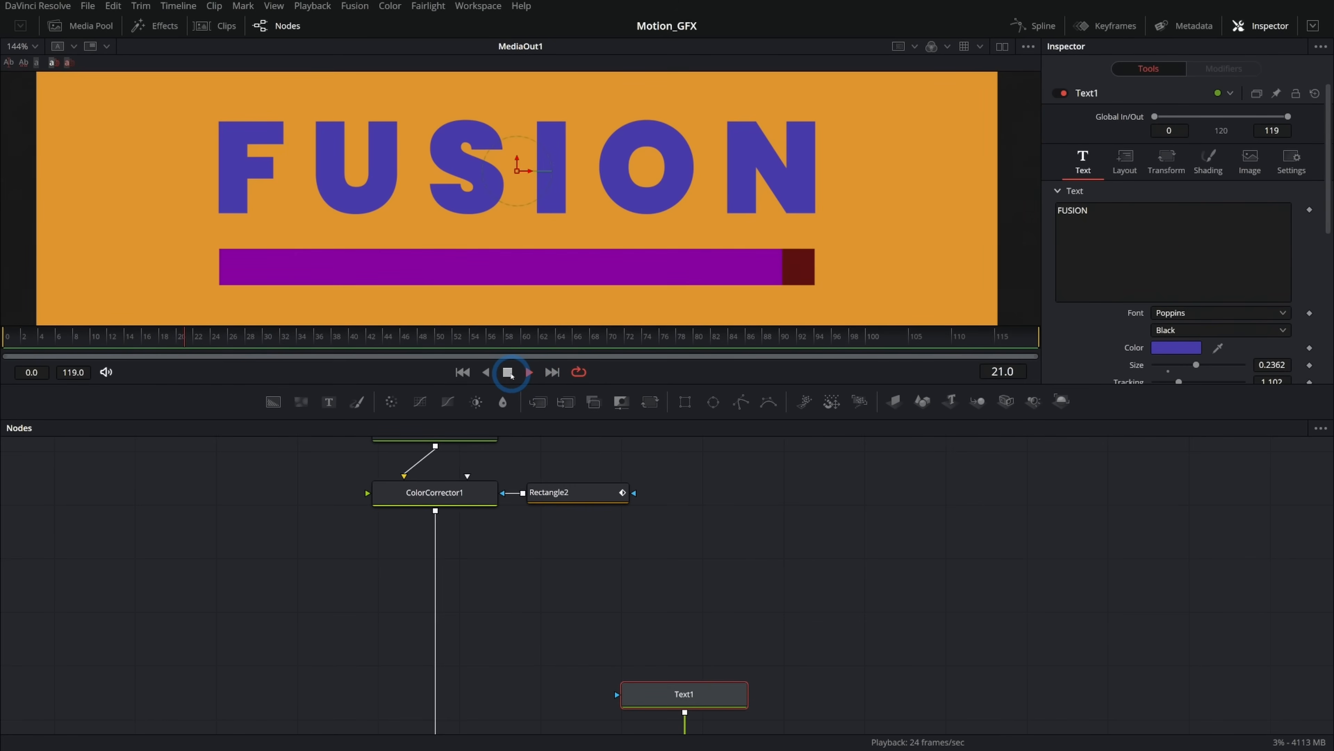
{"action": "left_click", "coordinate": [507, 373]}
Copy ColorCorrector1 and Rectangle2 and paste the duplicates connected below ColorCorrector1.
{"action": "left_click", "coordinate": [506, 512]}
{"action": "left_click_drag", "start_coordinate": [641, 528], "coordinate": [476, 501]}
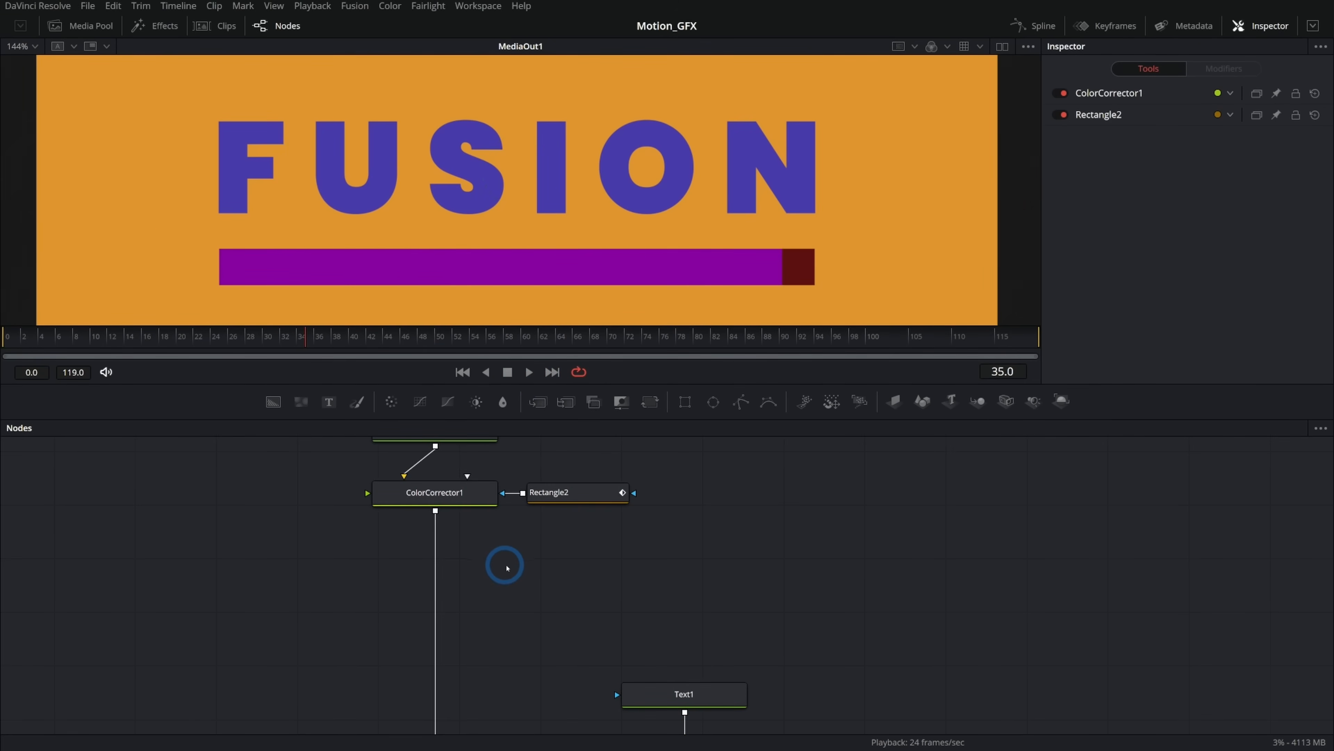
{"action": "key", "text": "ctrl+v"}
{"action": "left_click", "coordinate": [348, 555]}
{"action": "left_click_drag", "start_coordinate": [344, 562], "coordinate": [440, 575]}
Set the duplicated colour corrector's hue to -0.063.
{"action": "left_click", "coordinate": [440, 575]}
{"action": "scroll", "coordinate": [1158, 252], "scroll_direction": "down", "scroll_amount": 3}
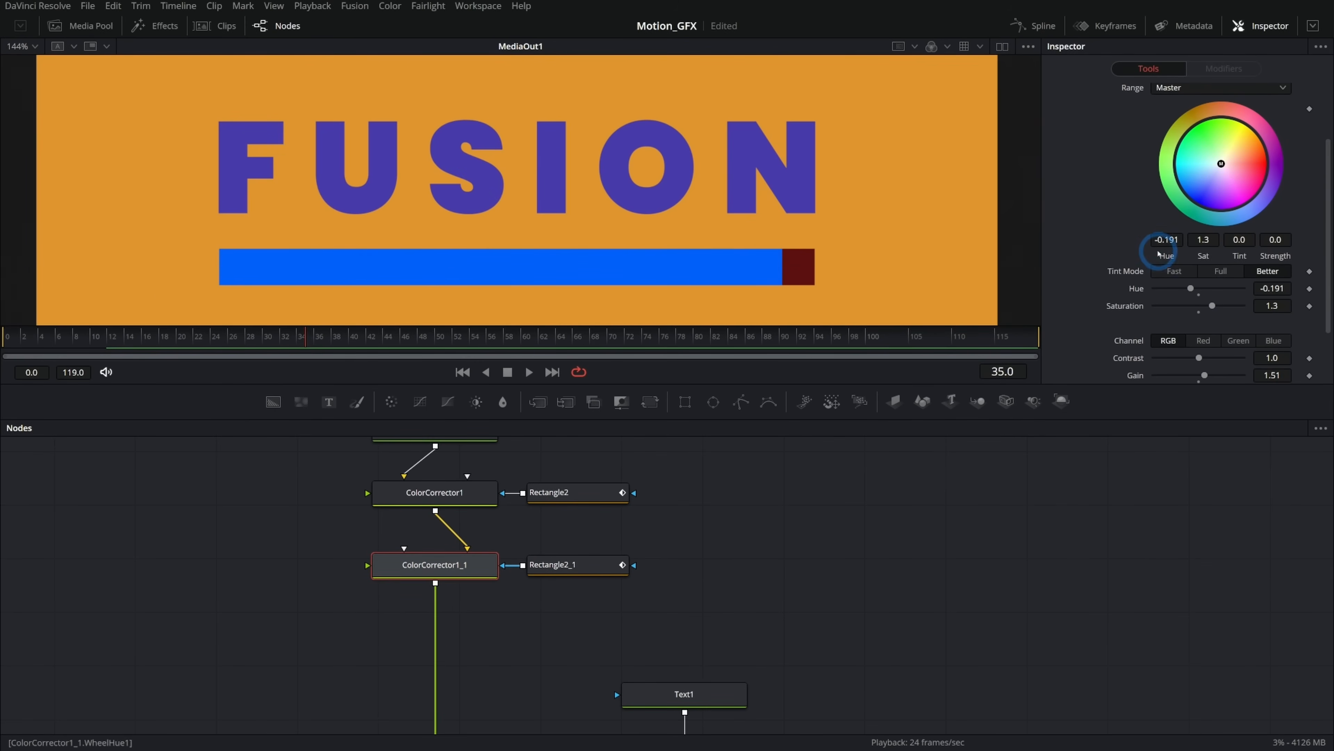
{"action": "left_click_drag", "start_coordinate": [1172, 249], "coordinate": [1238, 255]}
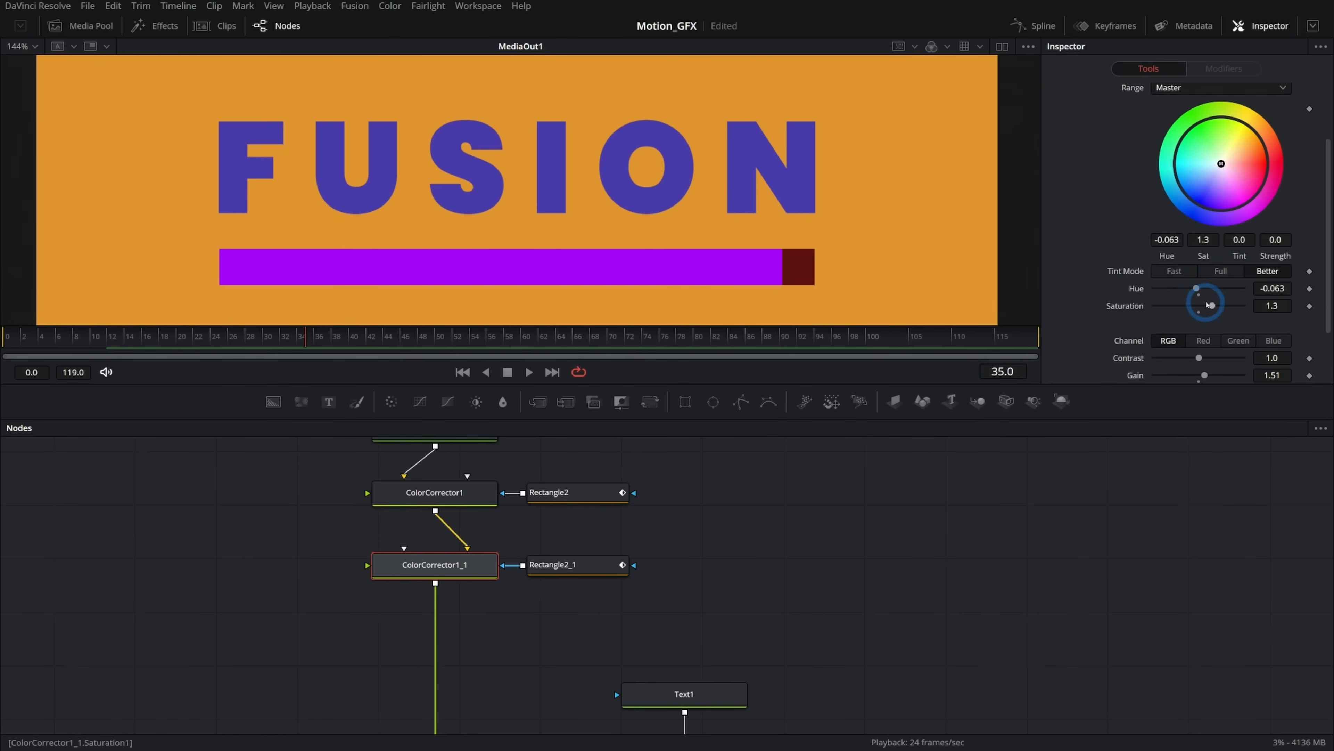
Adjust the duplicated colour corrector to hue 0.189, saturation 0.89 and gain 0.88.
{"action": "scroll", "coordinate": [1209, 305], "scroll_direction": "down", "scroll_amount": 3}
{"action": "left_click_drag", "start_coordinate": [1203, 302], "coordinate": [1194, 302]}
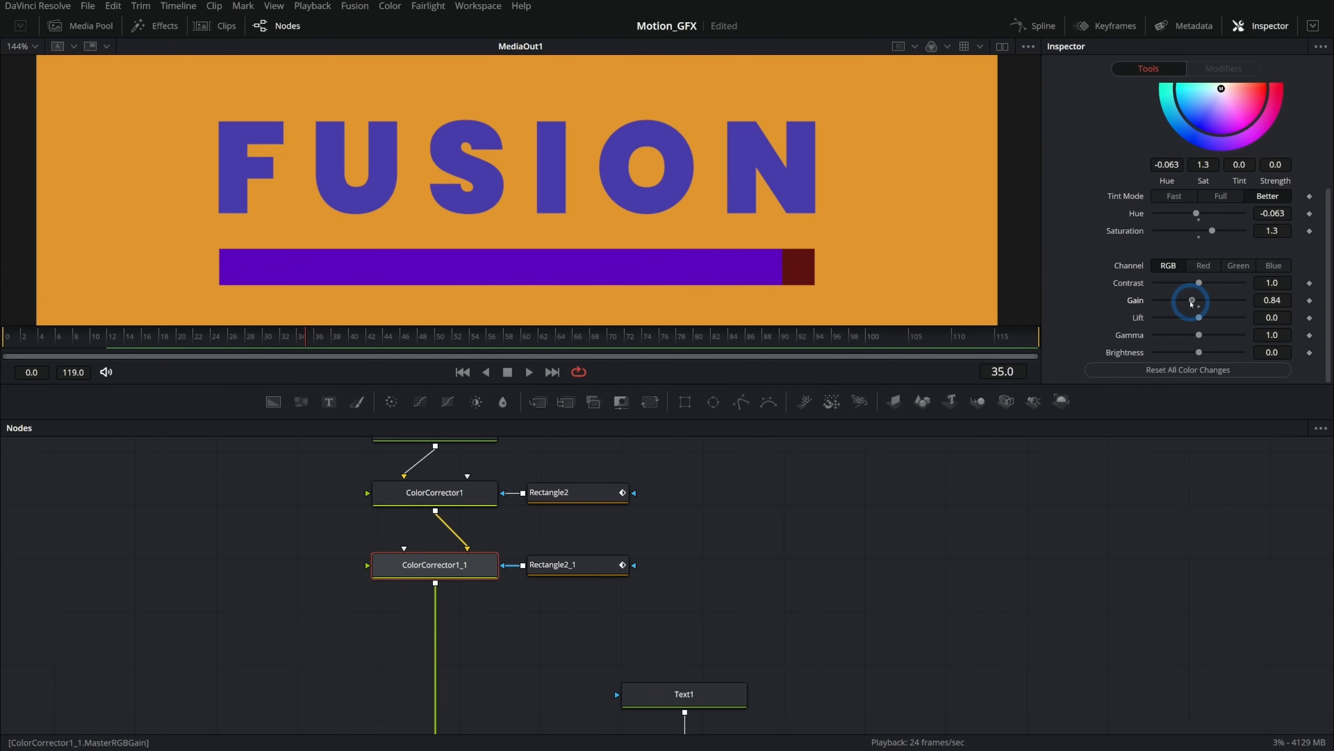
{"action": "left_click_drag", "start_coordinate": [1169, 181], "coordinate": [1271, 170]}
{"action": "left_click_drag", "start_coordinate": [1212, 231], "coordinate": [1189, 232]}
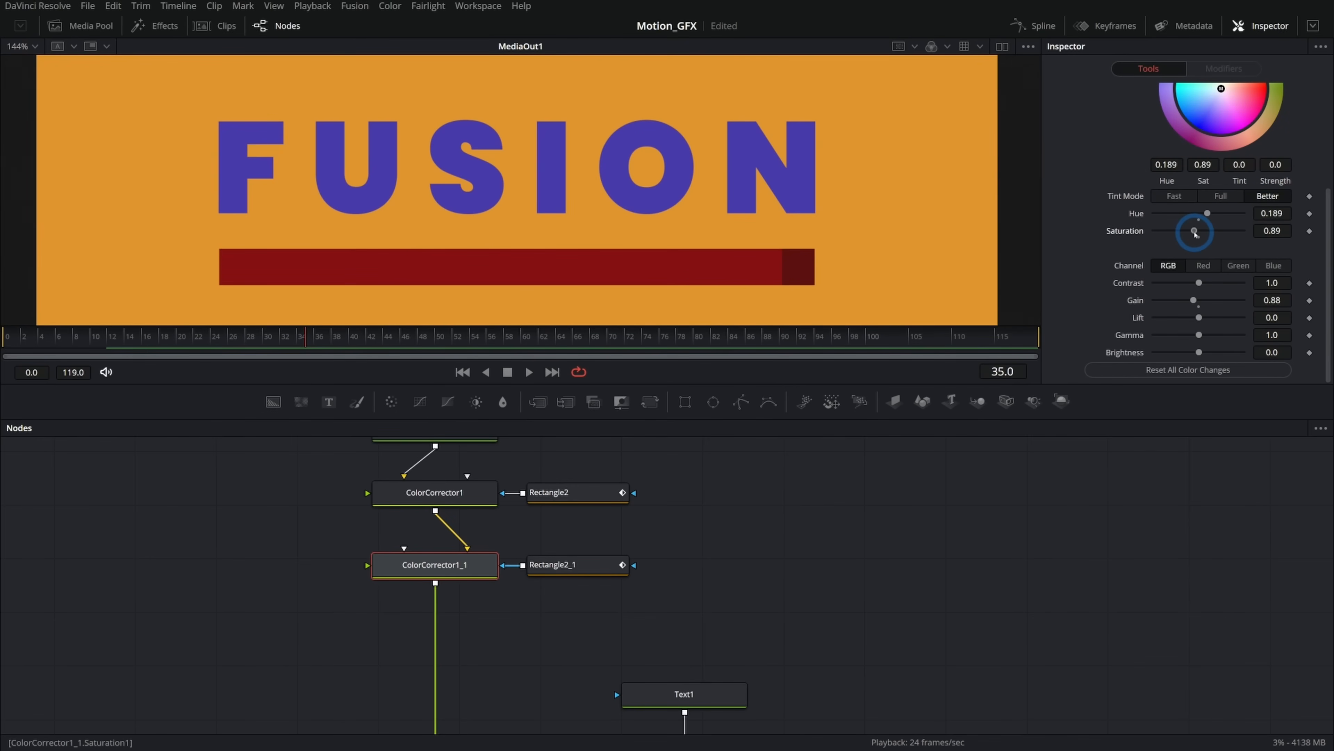
At frame 12, move the duplicated rectangle slightly left in the viewer.
{"action": "left_click", "coordinate": [578, 564]}
{"action": "left_click", "coordinate": [124, 337]}
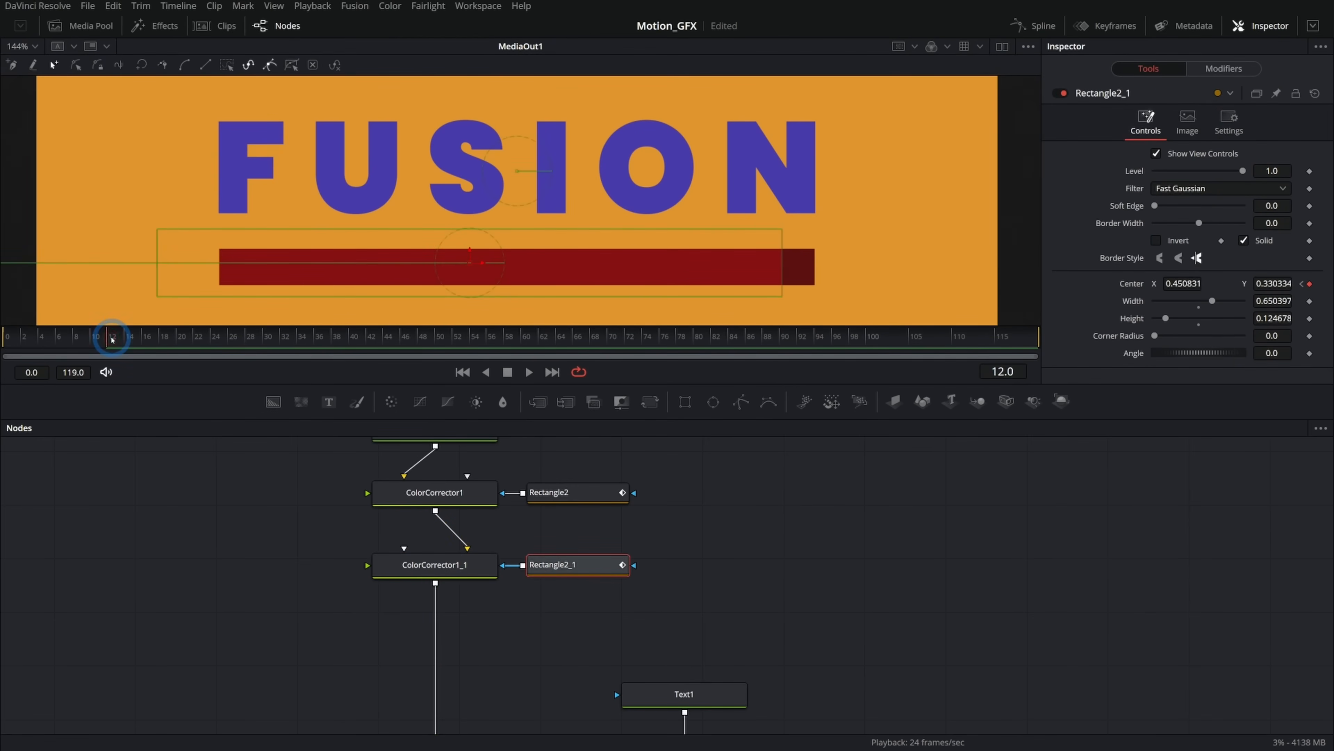
{"action": "left_click_drag", "start_coordinate": [483, 264], "coordinate": [466, 264]}
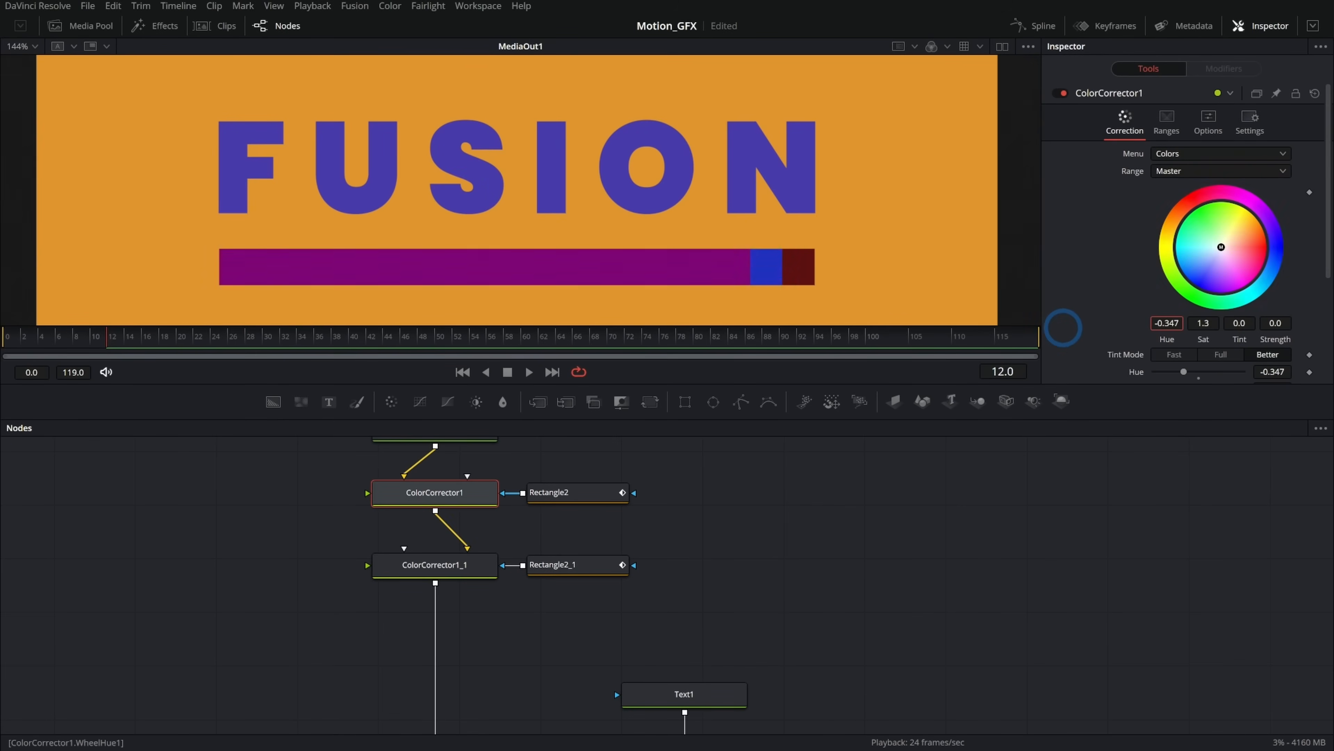
Set the first colour corrector's hue to -0.463.
{"action": "left_click_drag", "start_coordinate": [1063, 326], "coordinate": [1131, 329]}
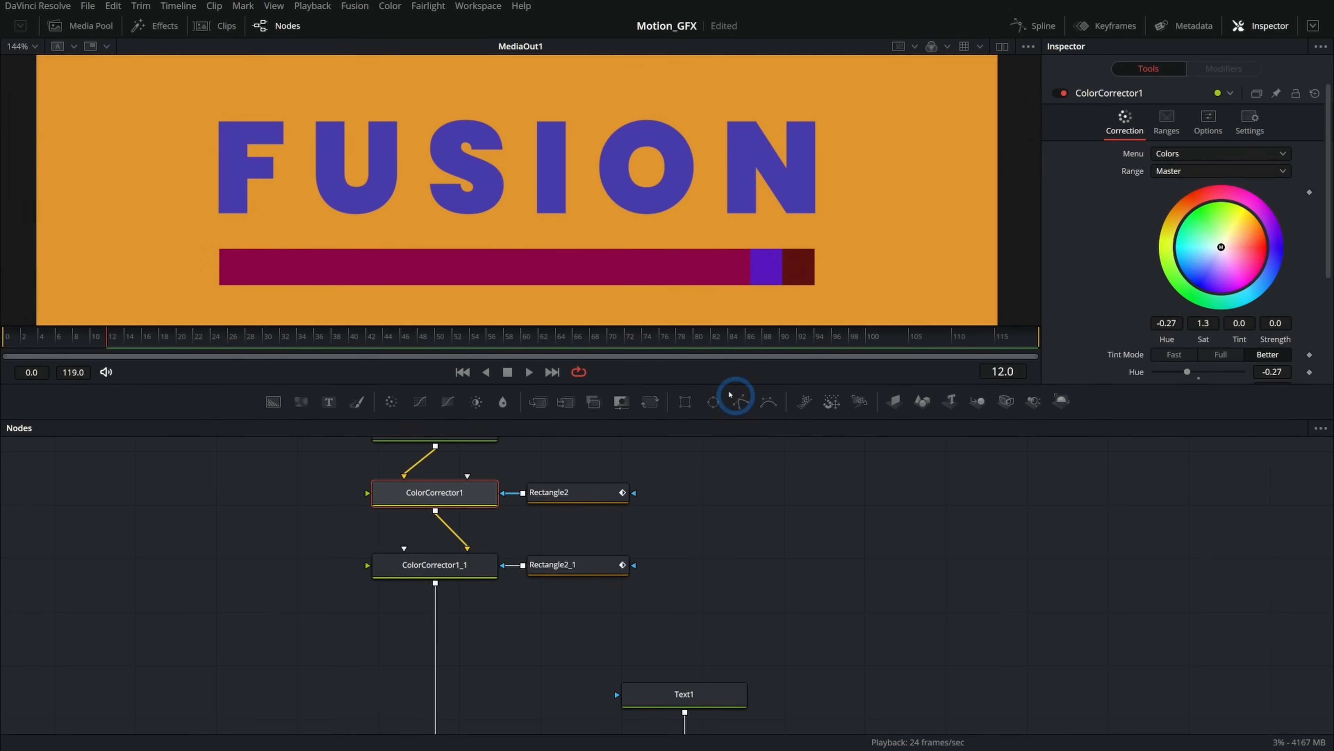
{"action": "left_click_drag", "start_coordinate": [746, 485], "coordinate": [769, 527]}
{"action": "left_click_drag", "start_coordinate": [1159, 324], "coordinate": [1034, 334]}
{"action": "left_click_drag", "start_coordinate": [690, 494], "coordinate": [643, 531]}
{"action": "left_click", "coordinate": [643, 531]}
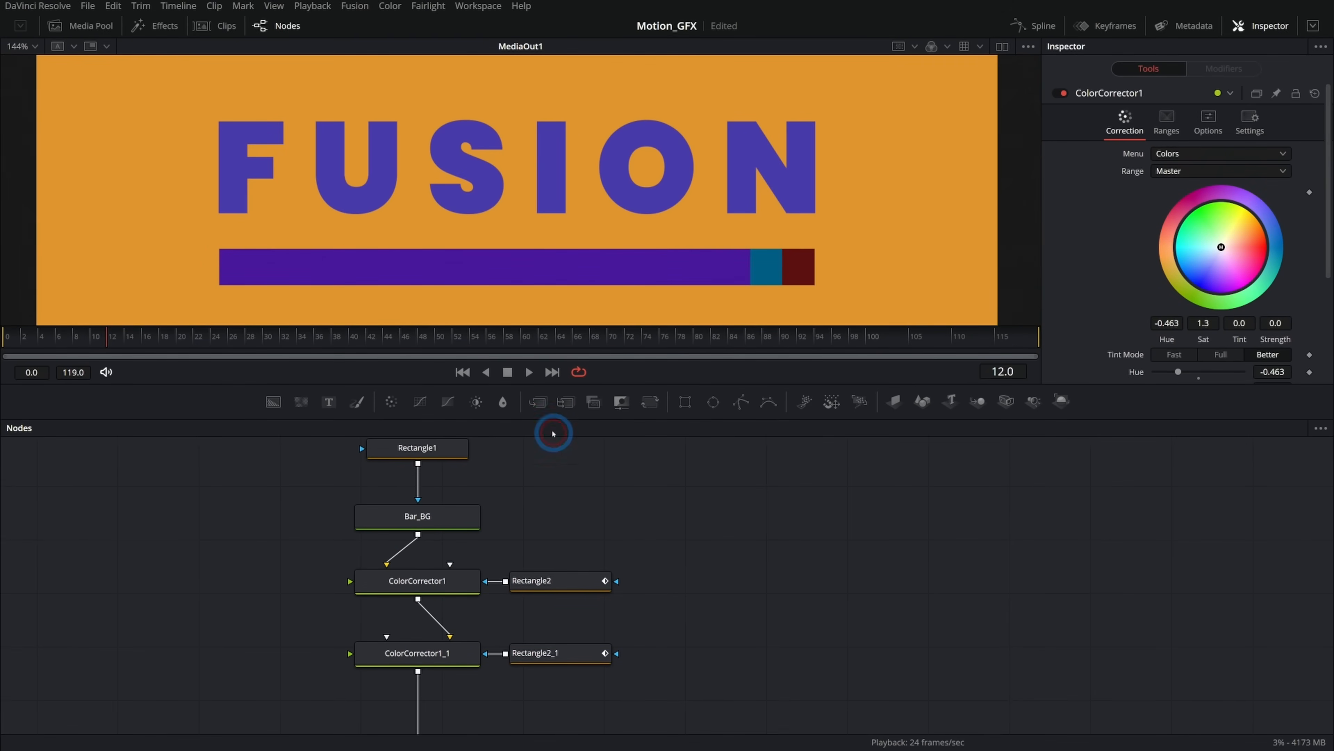
{"action": "left_click_drag", "start_coordinate": [537, 404], "coordinate": [658, 514]}
{"action": "left_click_drag", "start_coordinate": [276, 402], "coordinate": [842, 508]}
{"action": "left_click_drag", "start_coordinate": [419, 534], "coordinate": [605, 517]}
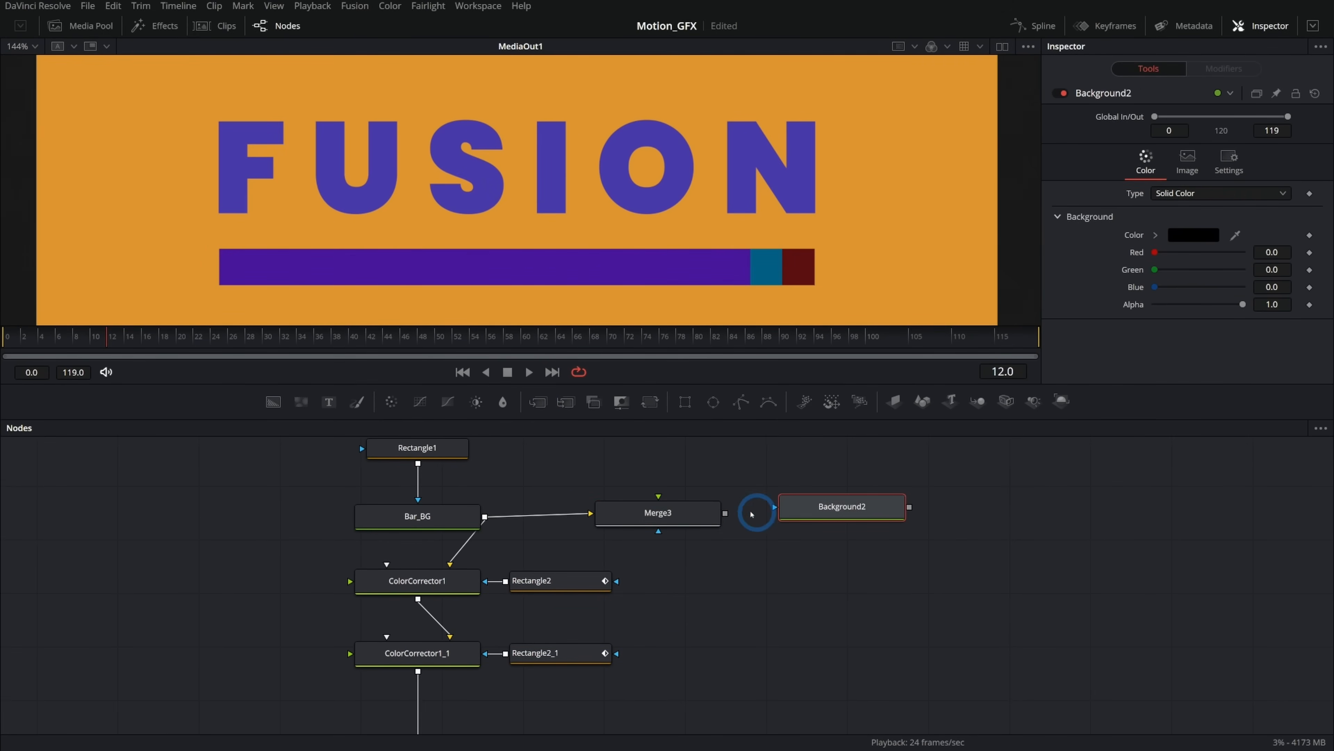
{"action": "left_click_drag", "start_coordinate": [913, 505], "coordinate": [674, 535]}
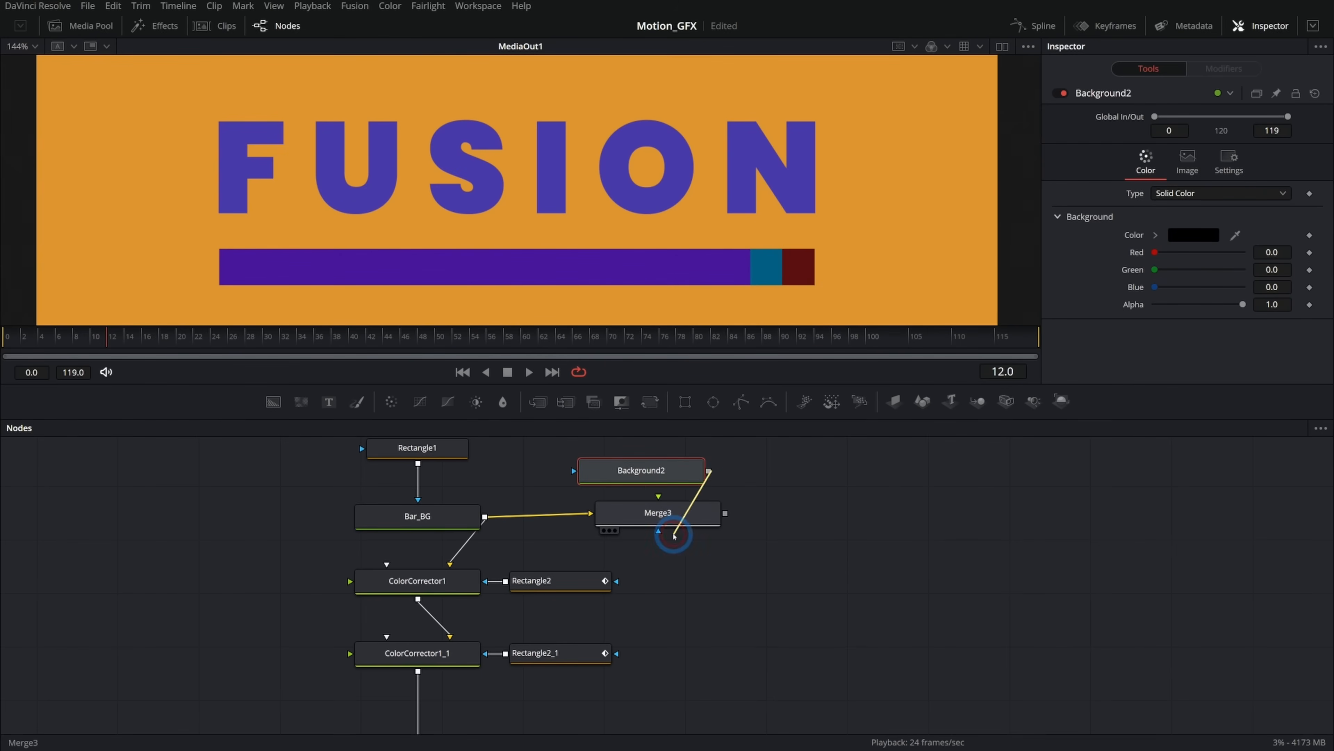
{"action": "left_click", "coordinate": [686, 515]}
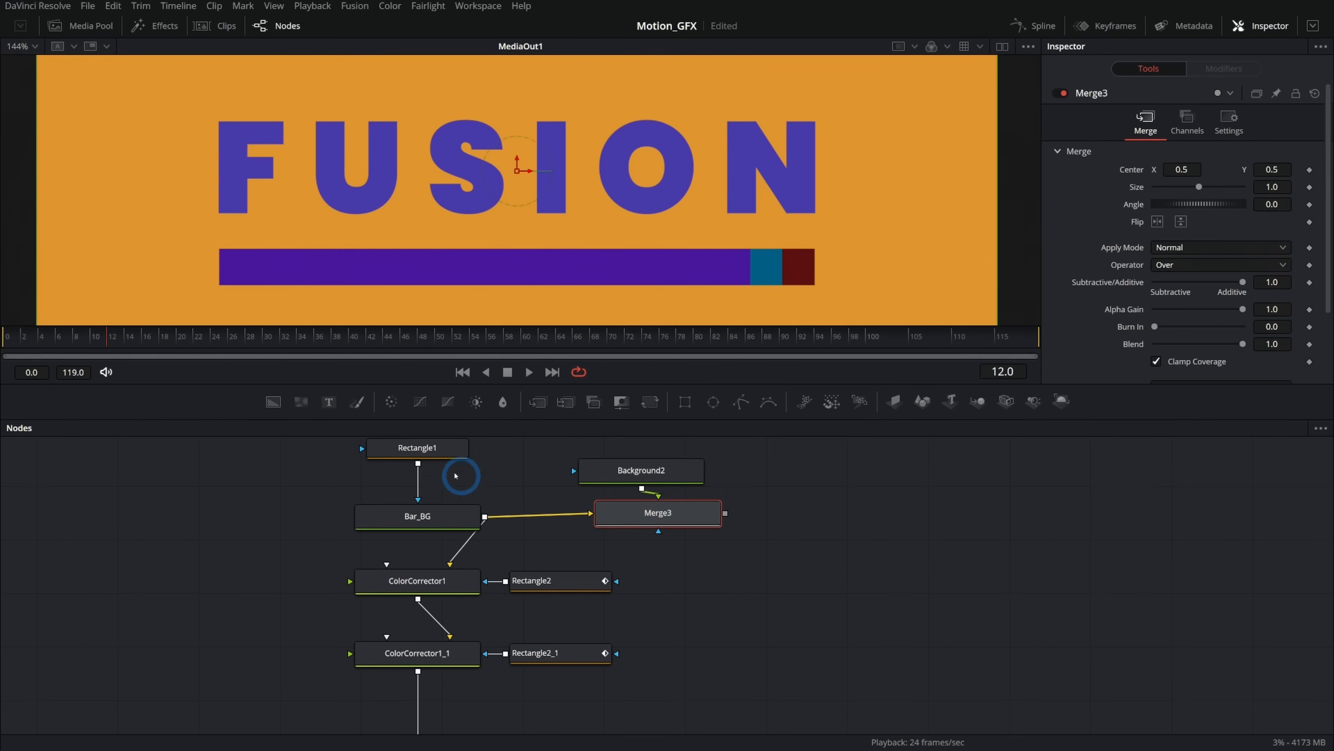
{"action": "left_click_drag", "start_coordinate": [417, 463], "coordinate": [630, 473]}
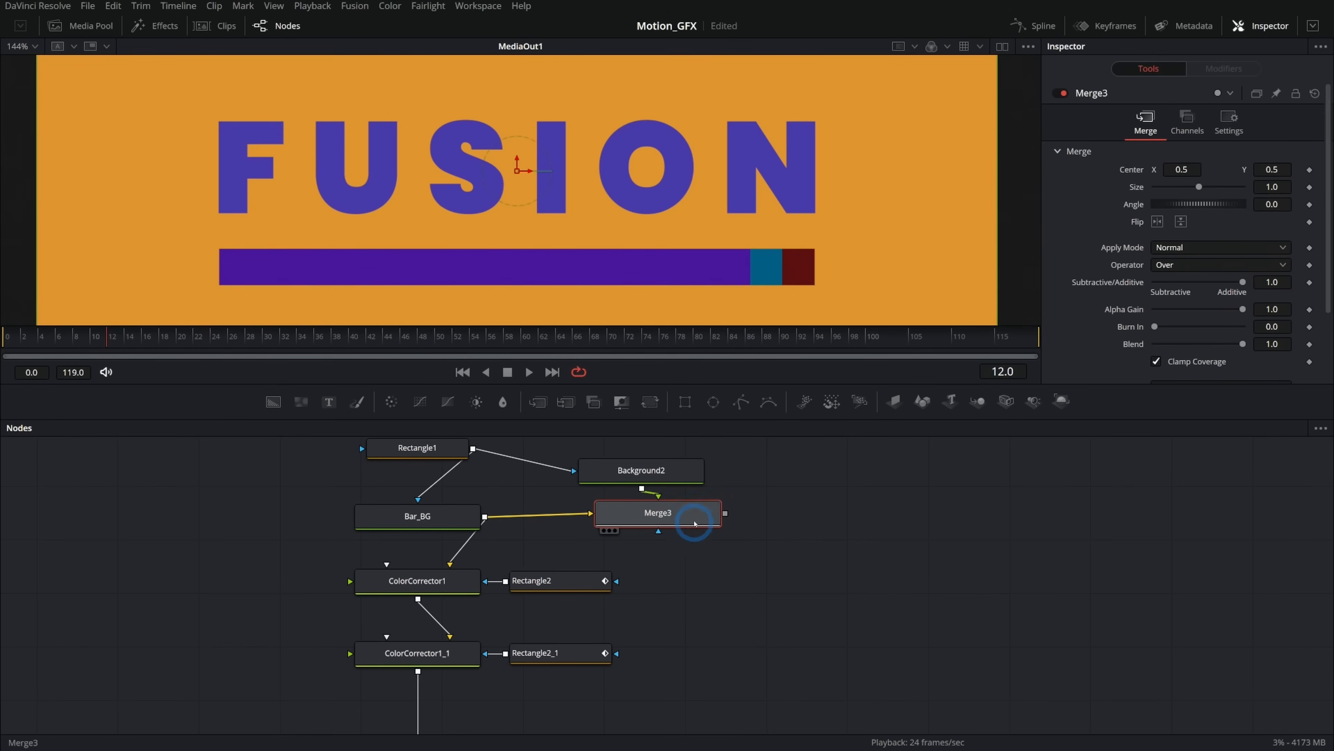
{"action": "key", "text": "1"}
{"action": "left_click_drag", "start_coordinate": [547, 580], "coordinate": [659, 521]}
{"action": "left_click", "coordinate": [641, 473]}
{"action": "left_click_drag", "start_coordinate": [1163, 261], "coordinate": [1220, 255]}
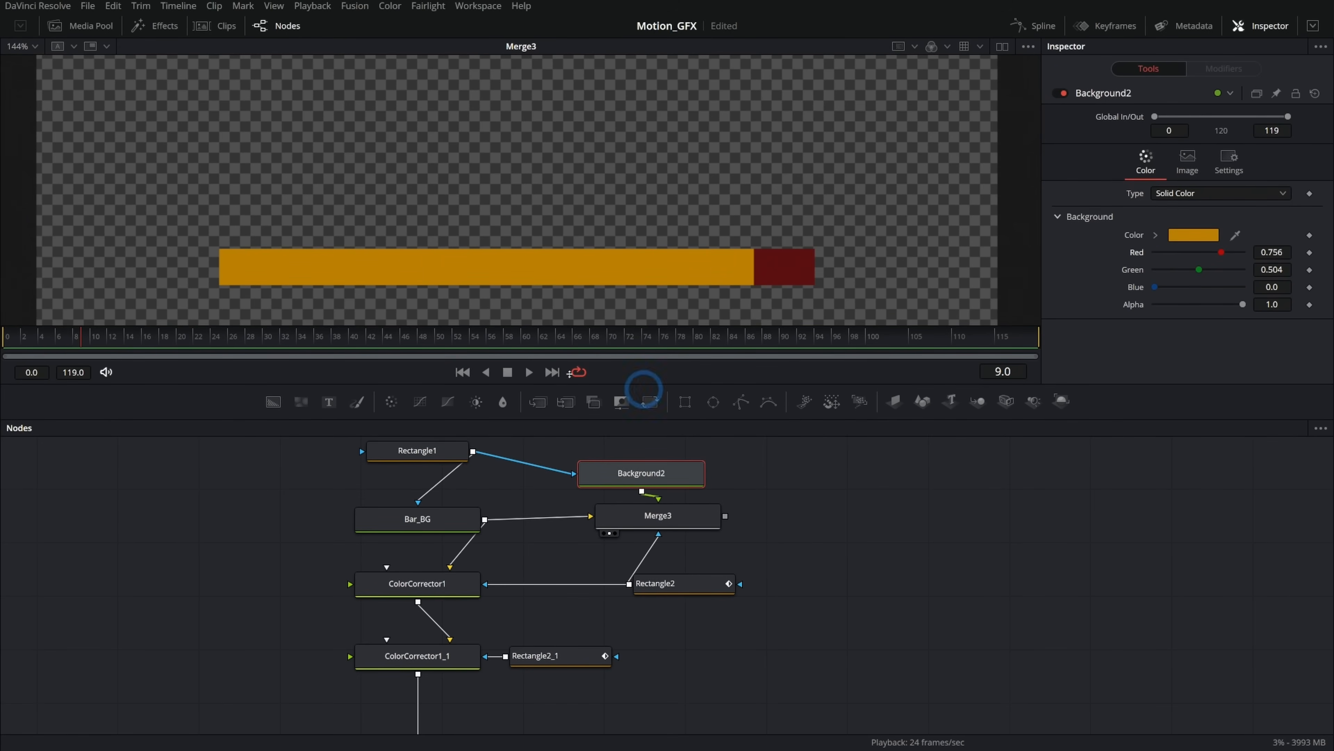
{"action": "left_click_drag", "start_coordinate": [79, 336], "coordinate": [3, 383]}
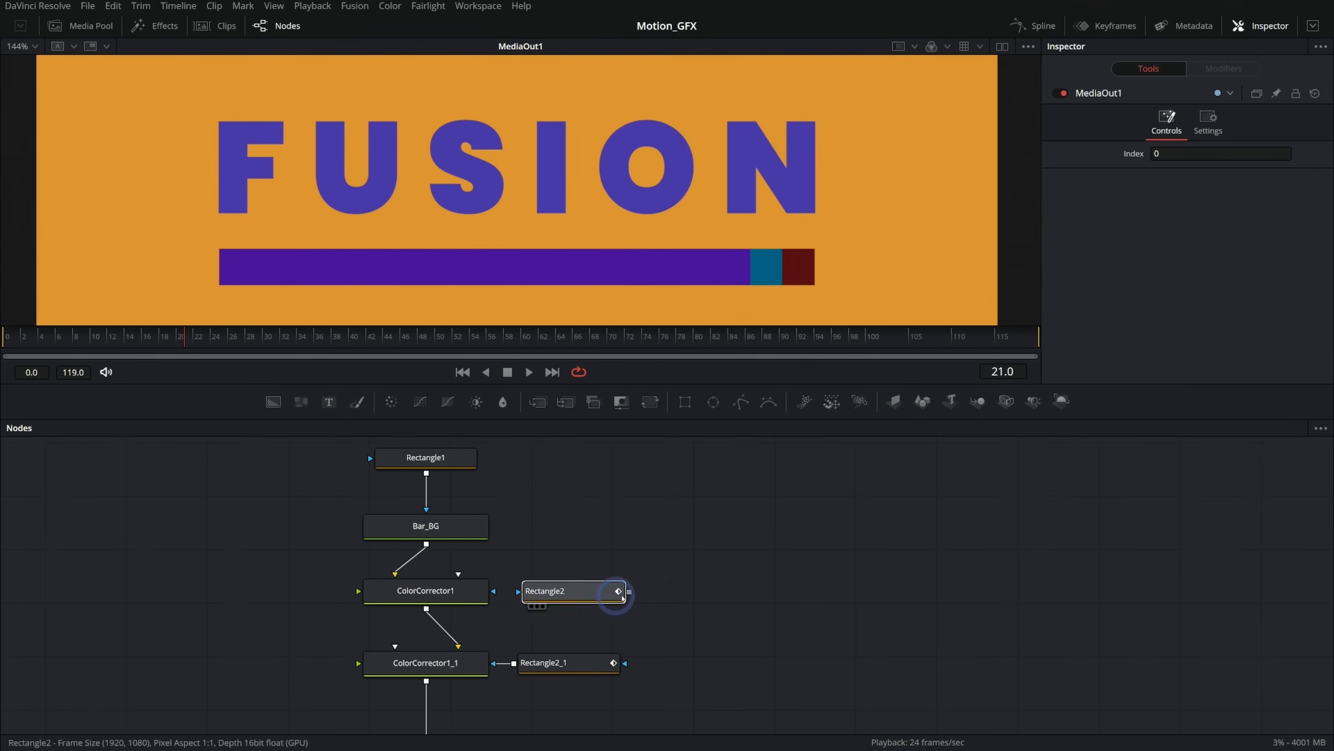
Move both rectangles aside and delete the two colour corrector nodes.
{"action": "left_click_drag", "start_coordinate": [569, 590], "coordinate": [762, 574], "text": "shift"}
{"action": "left_click_drag", "start_coordinate": [579, 666], "coordinate": [788, 662], "text": "shift"}
{"action": "left_click_drag", "start_coordinate": [521, 588], "coordinate": [436, 668]}
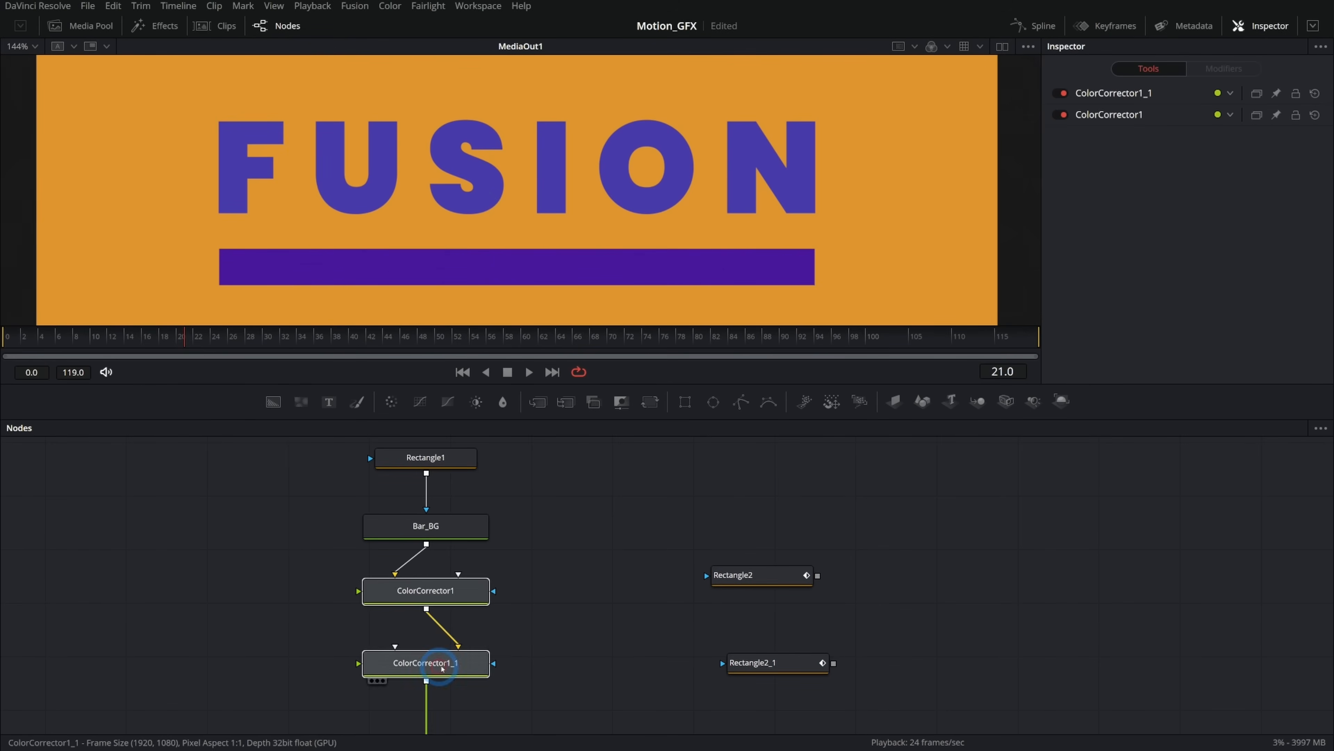
{"action": "key", "text": "Delete"}
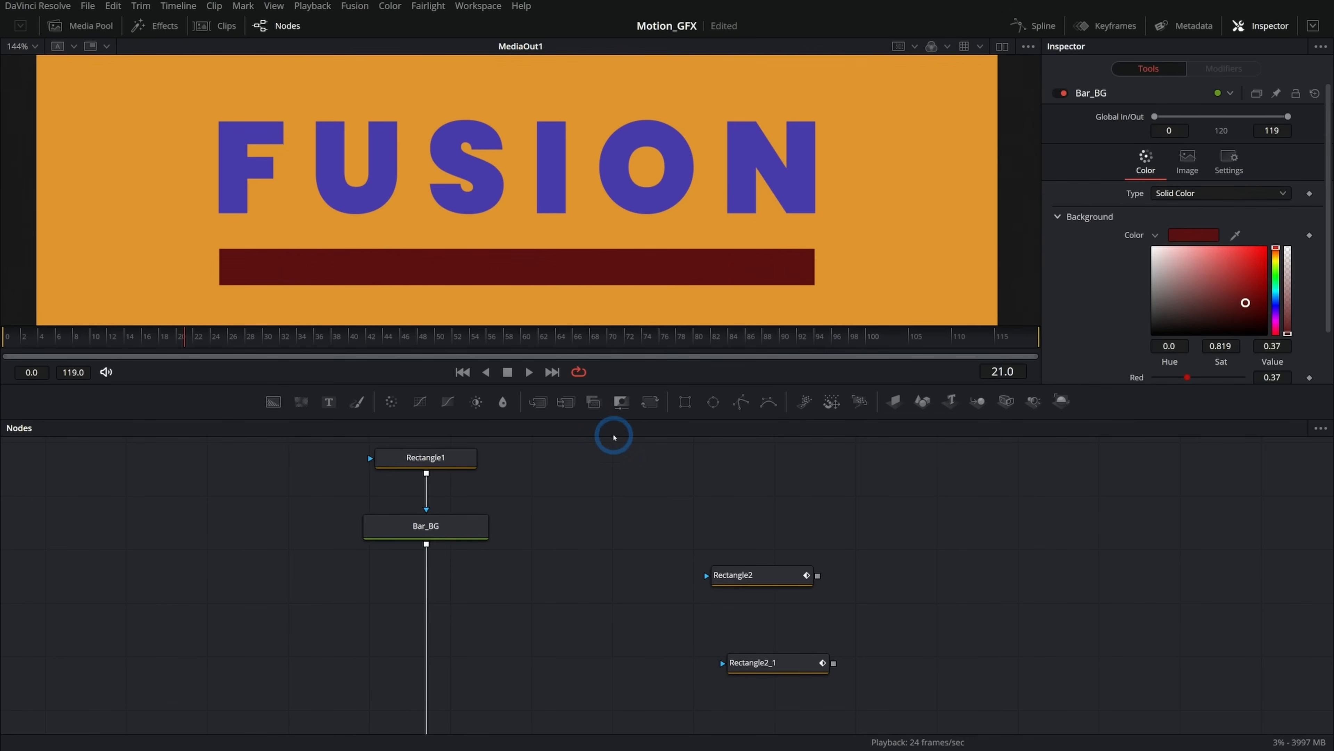
Insert a Merge below Bar_BG with a new Background node as foreground and Rectangle2 as its mask.
{"action": "left_click_drag", "start_coordinate": [634, 410], "coordinate": [424, 621]}
{"action": "left_click_drag", "start_coordinate": [274, 402], "coordinate": [460, 630]}
{"action": "left_click_drag", "start_coordinate": [610, 625], "coordinate": [583, 630]}
{"action": "left_click_drag", "start_coordinate": [756, 576], "coordinate": [423, 626]}
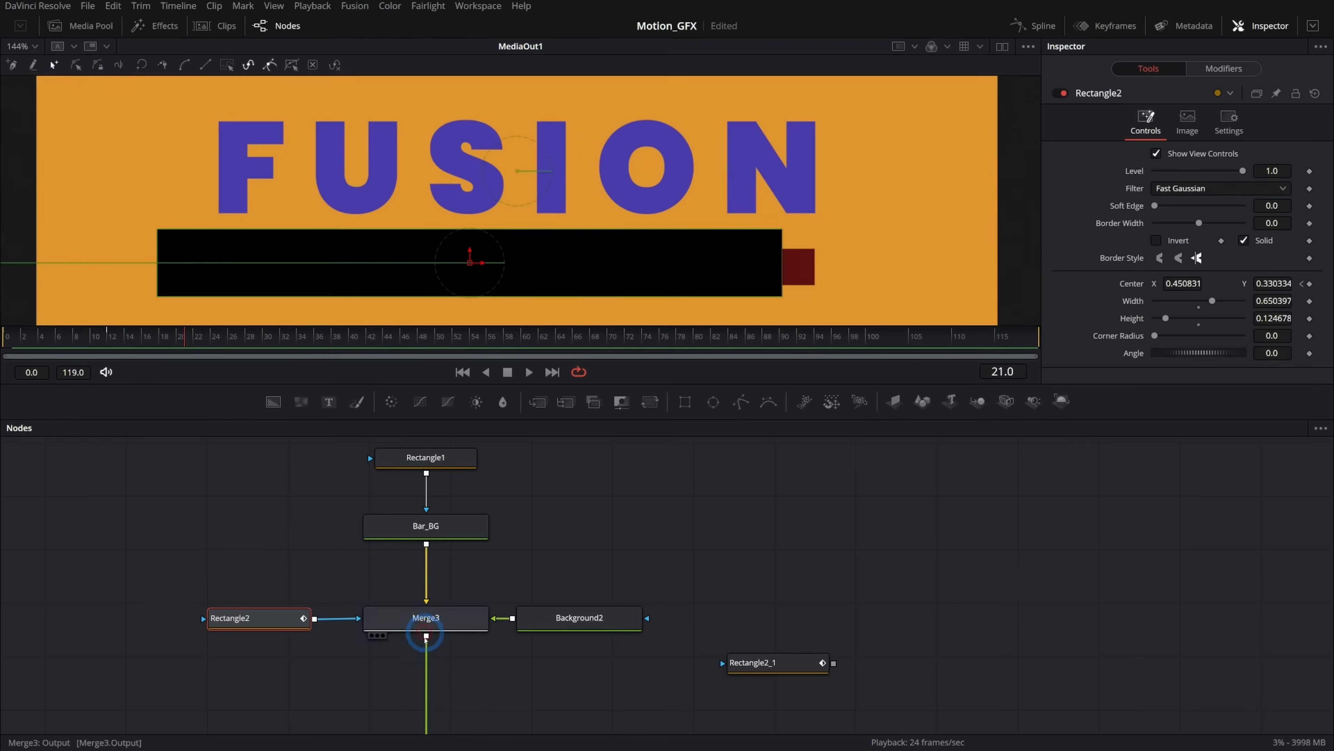
Connect Bar_BG's output to the new Background node's input.
{"action": "scroll", "coordinate": [542, 596], "scroll_direction": "up", "scroll_amount": 3}
{"action": "left_click_drag", "start_coordinate": [418, 511], "coordinate": [562, 656]}
{"action": "scroll", "coordinate": [620, 583], "scroll_direction": "down", "scroll_amount": 3}
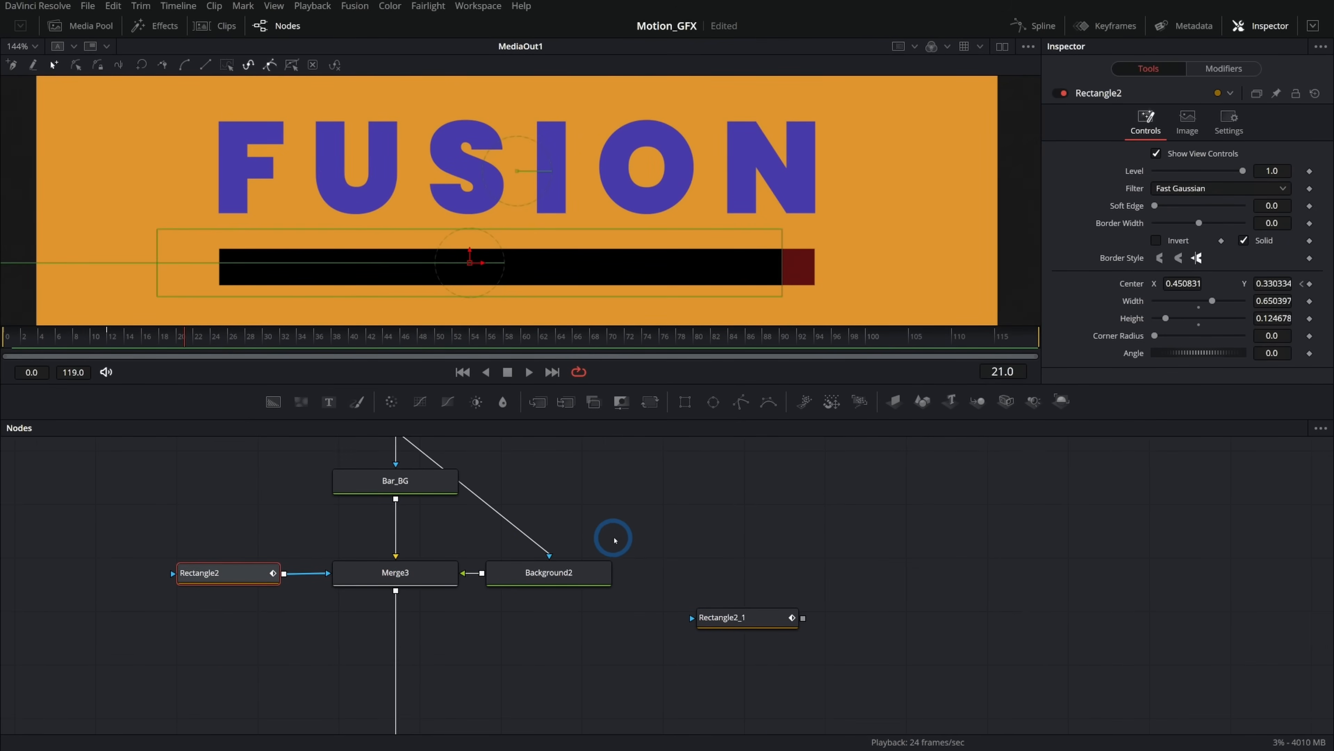
{"action": "scroll", "coordinate": [564, 572], "scroll_direction": "up", "scroll_amount": 3}
{"action": "left_click_drag", "start_coordinate": [548, 572], "coordinate": [383, 531]}
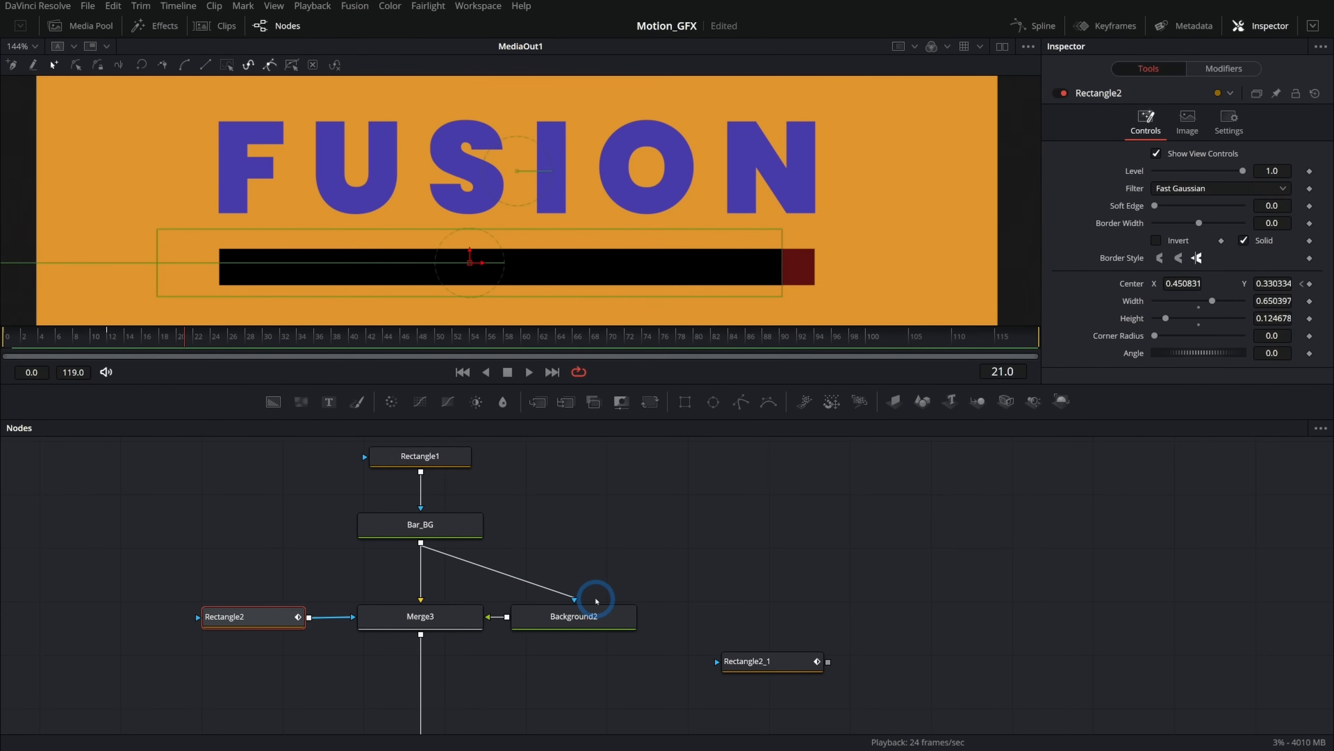
Add a second Merge below Merge3 with Rectangle2_1 connected as its mask.
{"action": "scroll", "coordinate": [620, 578], "scroll_direction": "down", "scroll_amount": 4}
{"action": "left_click_drag", "start_coordinate": [753, 594], "coordinate": [239, 629]}
{"action": "left_click_drag", "start_coordinate": [538, 402], "coordinate": [422, 639]}
{"action": "left_click_drag", "start_coordinate": [316, 632], "coordinate": [392, 640]}
{"action": "left_click_drag", "start_coordinate": [444, 644], "coordinate": [449, 632]}
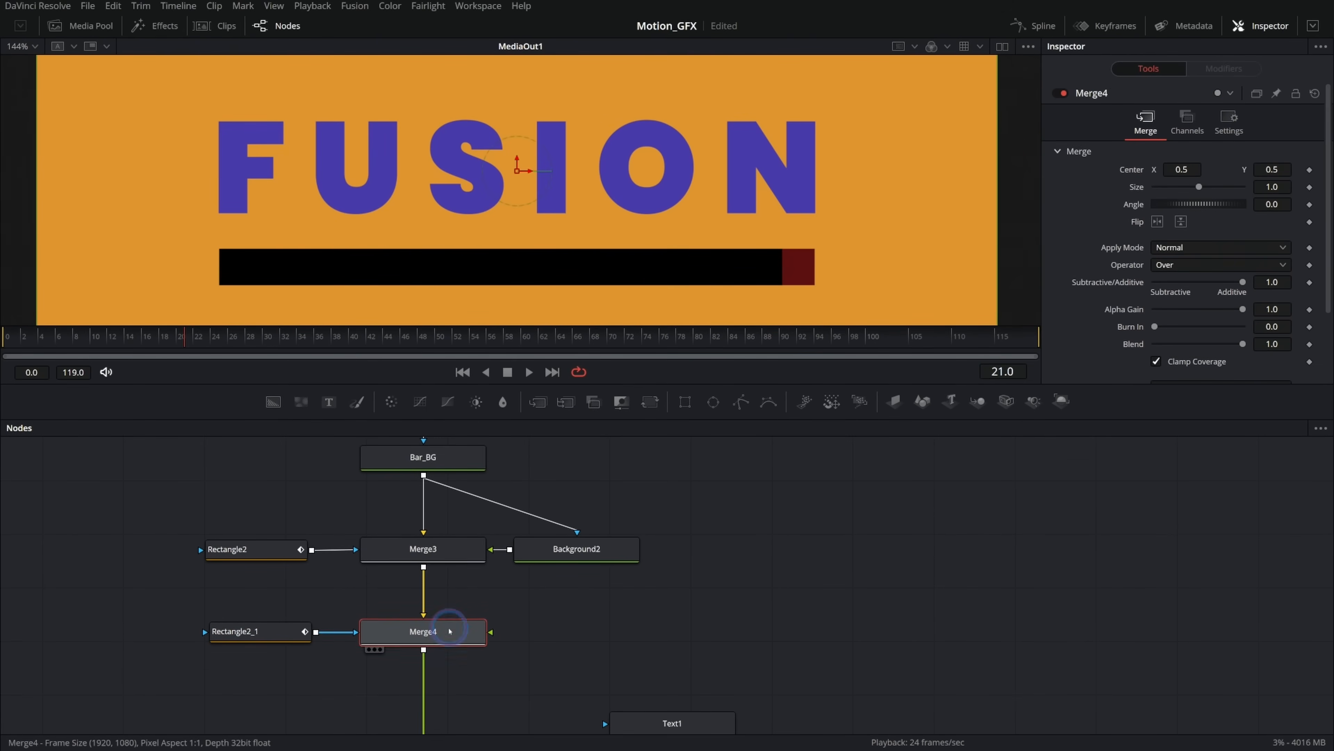
Paste a copy of Background2 as Merge4's foreground, fed from Merge3's output.
{"action": "left_click", "coordinate": [579, 556]}
{"action": "left_click", "coordinate": [585, 627]}
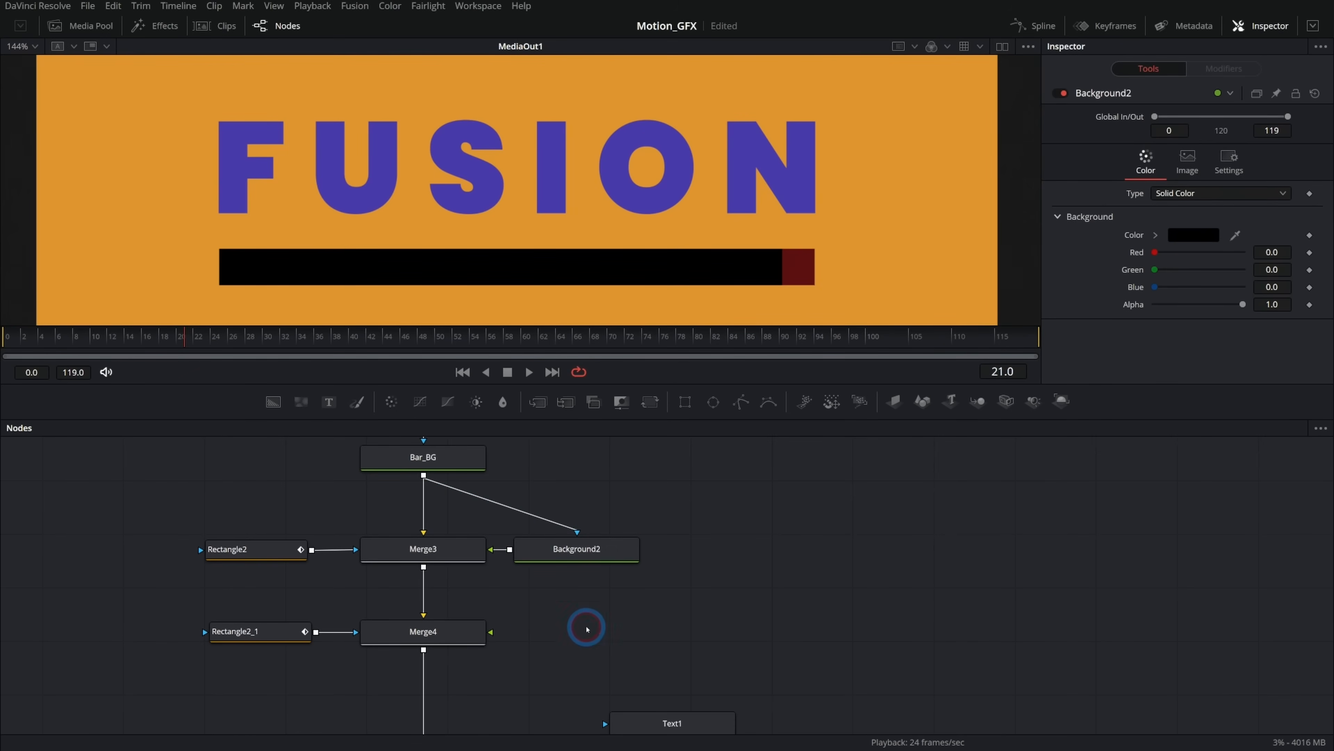
{"action": "key", "text": "ctrl+v"}
{"action": "left_click_drag", "start_coordinate": [492, 632], "coordinate": [581, 639]}
{"action": "left_click_drag", "start_coordinate": [423, 567], "coordinate": [612, 636]}
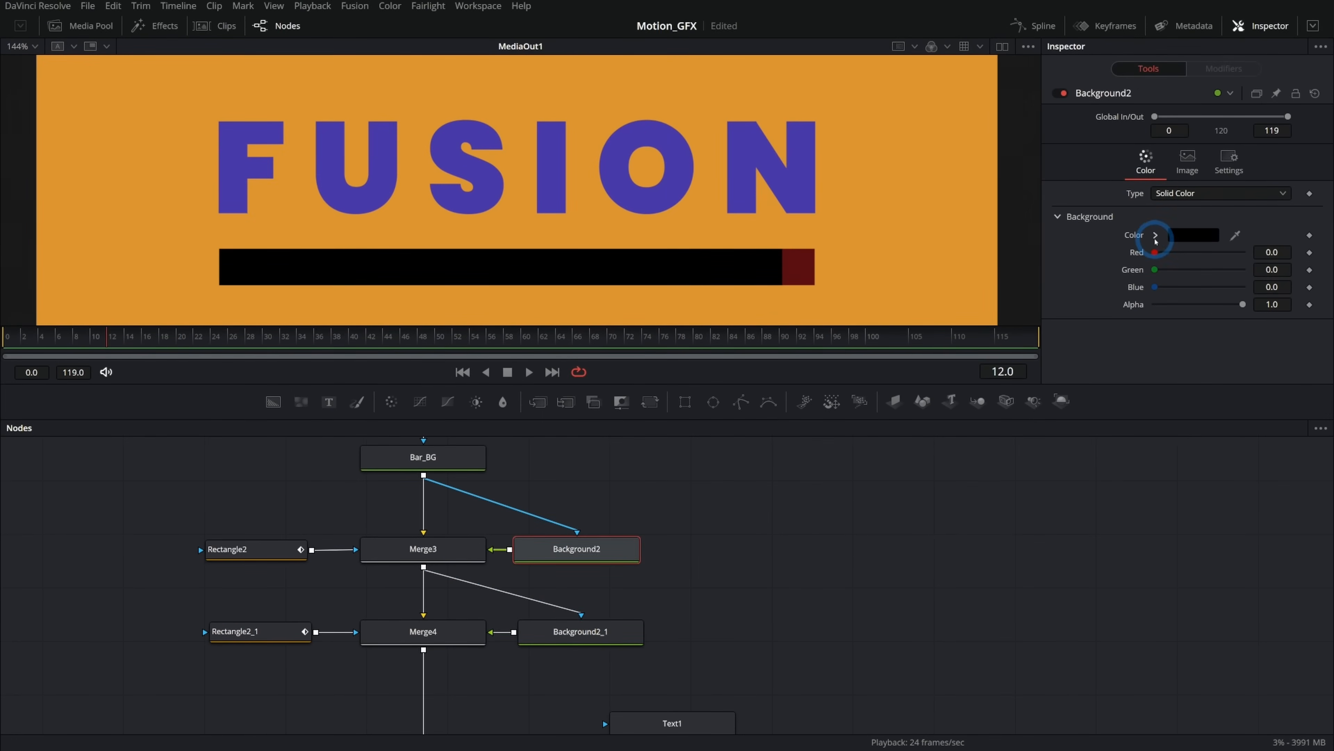
Set Background2's colour to orange: hue 0.096, saturation 0.819, value 0.992.
{"action": "left_click", "coordinate": [1155, 238]}
{"action": "left_click", "coordinate": [1275, 255]}
{"action": "left_click_drag", "start_coordinate": [1248, 251], "coordinate": [1246, 248]}
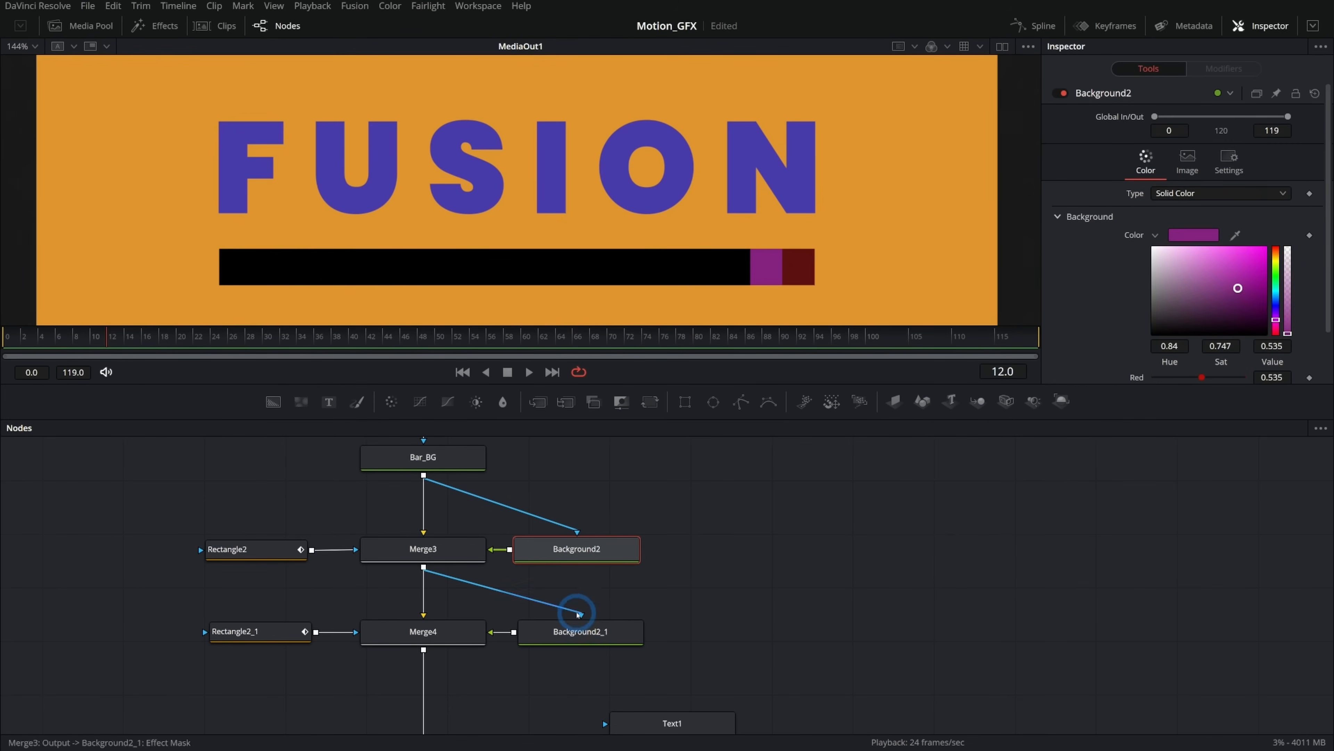
Set Background2_1's colour to red: hue 0.0, saturation 0.759, value 0.654.
{"action": "left_click", "coordinate": [578, 634]}
{"action": "left_click", "coordinate": [1155, 235]}
{"action": "left_click", "coordinate": [1239, 277]}
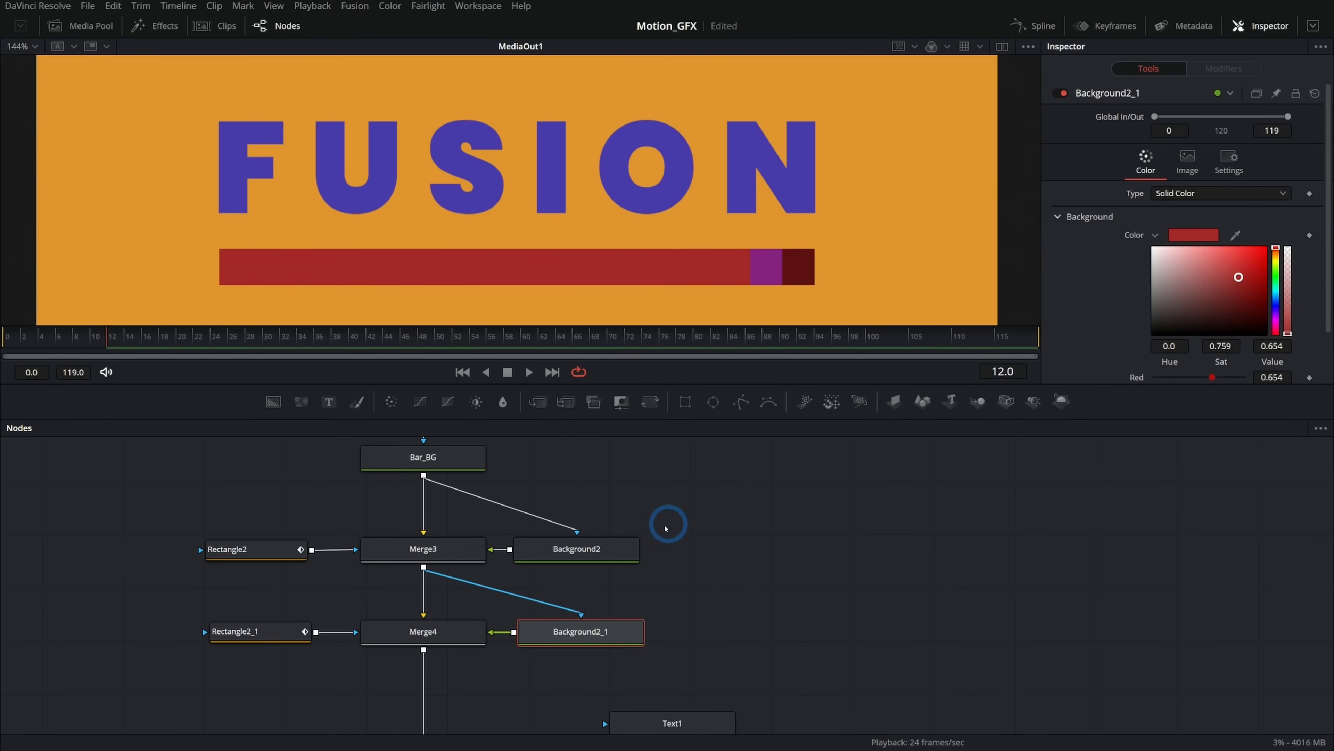
Change Background2's colour to pale purple (hue 0.84, saturation 0.277, value 0.677) and scrub to frame 16.
{"action": "left_click", "coordinate": [578, 549]}
{"action": "mouse_move", "coordinate": [1214, 273]}
{"action": "left_mouse_down"}
{"action": "mouse_move", "coordinate": [1203, 285]}
{"action": "mouse_move", "coordinate": [1188, 276]}
{"action": "left_mouse_up"}
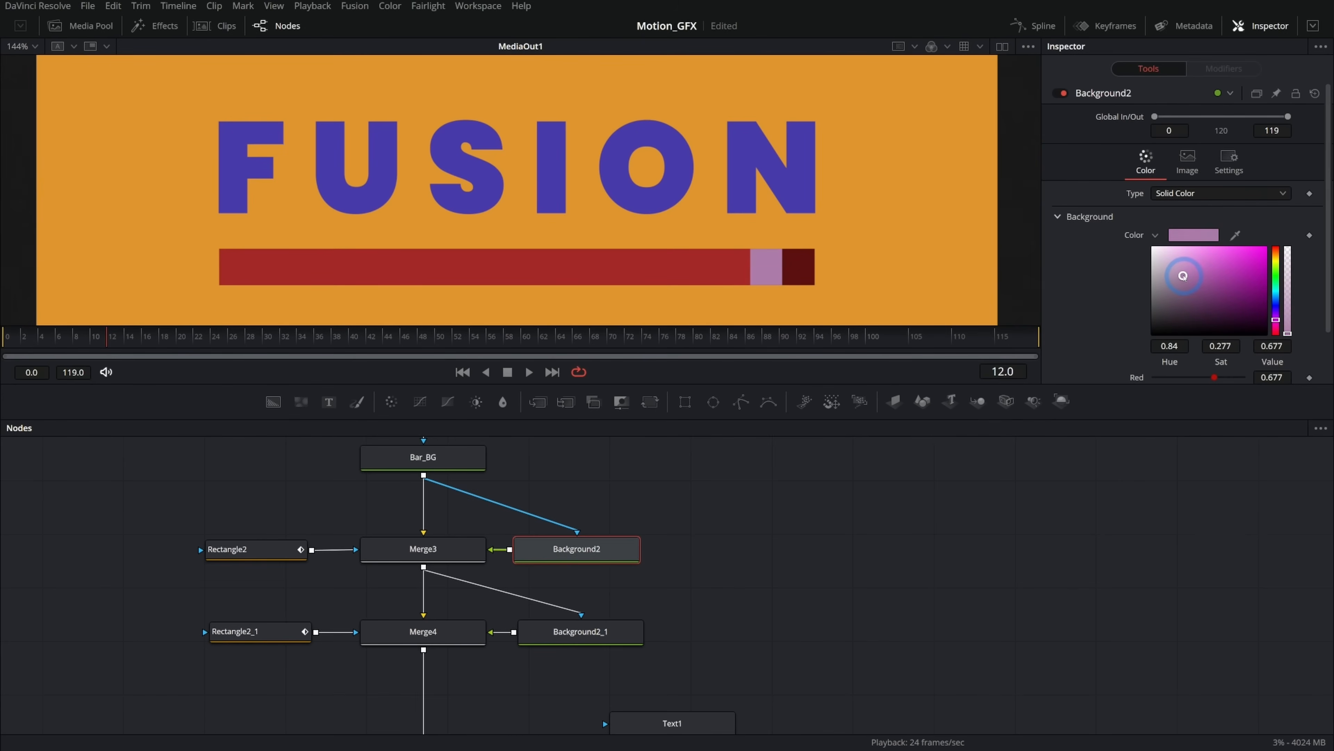
{"action": "left_click_drag", "start_coordinate": [225, 339], "coordinate": [105, 342]}
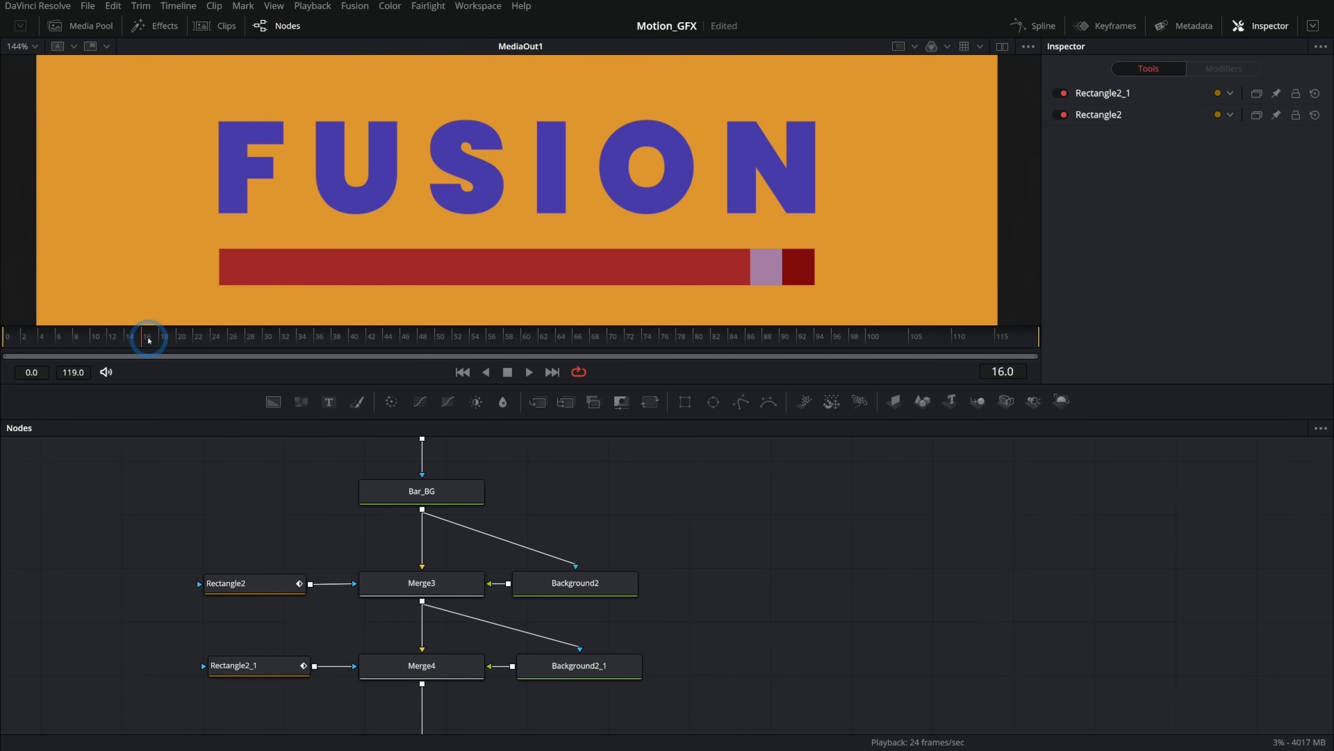
Open the Keyframes editor for both rectangles and display their displacement tracks.
{"action": "left_click", "coordinate": [1106, 26]}
{"action": "left_click_drag", "start_coordinate": [170, 527], "coordinate": [282, 707]}
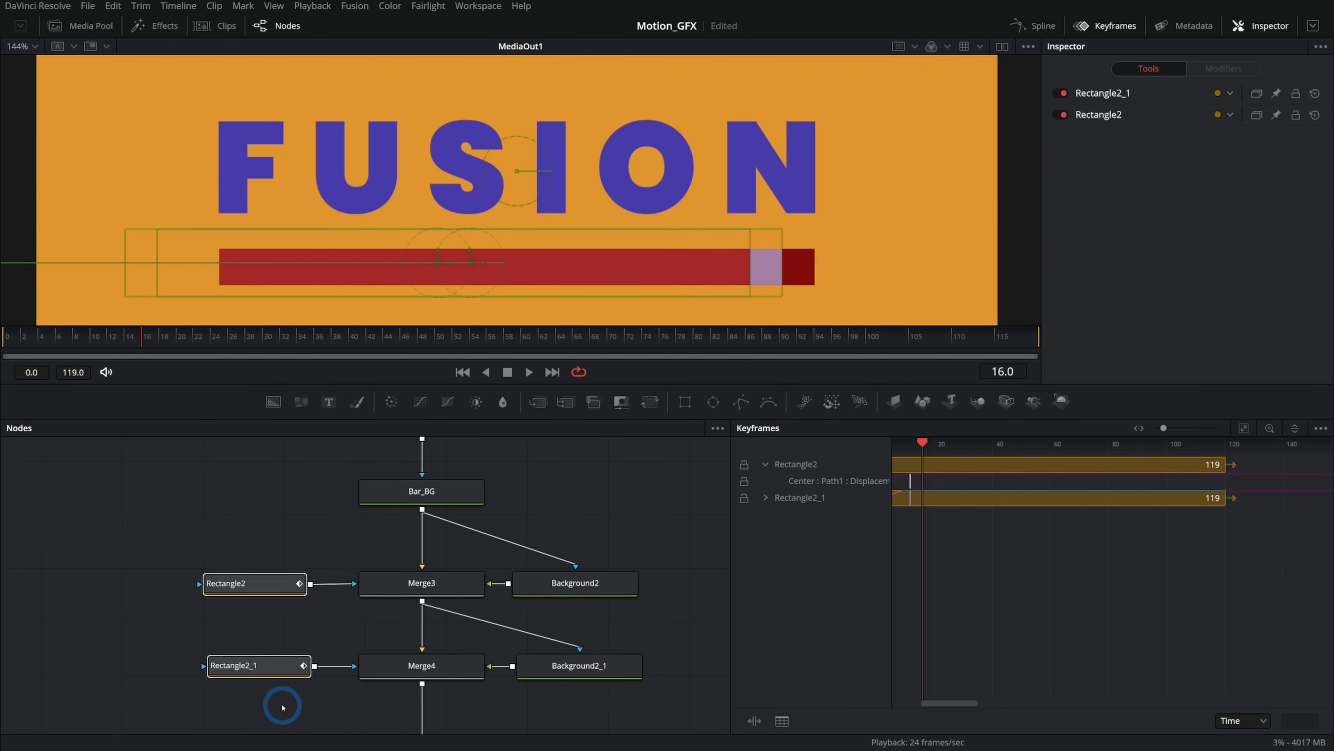
{"action": "left_click", "coordinate": [1244, 428]}
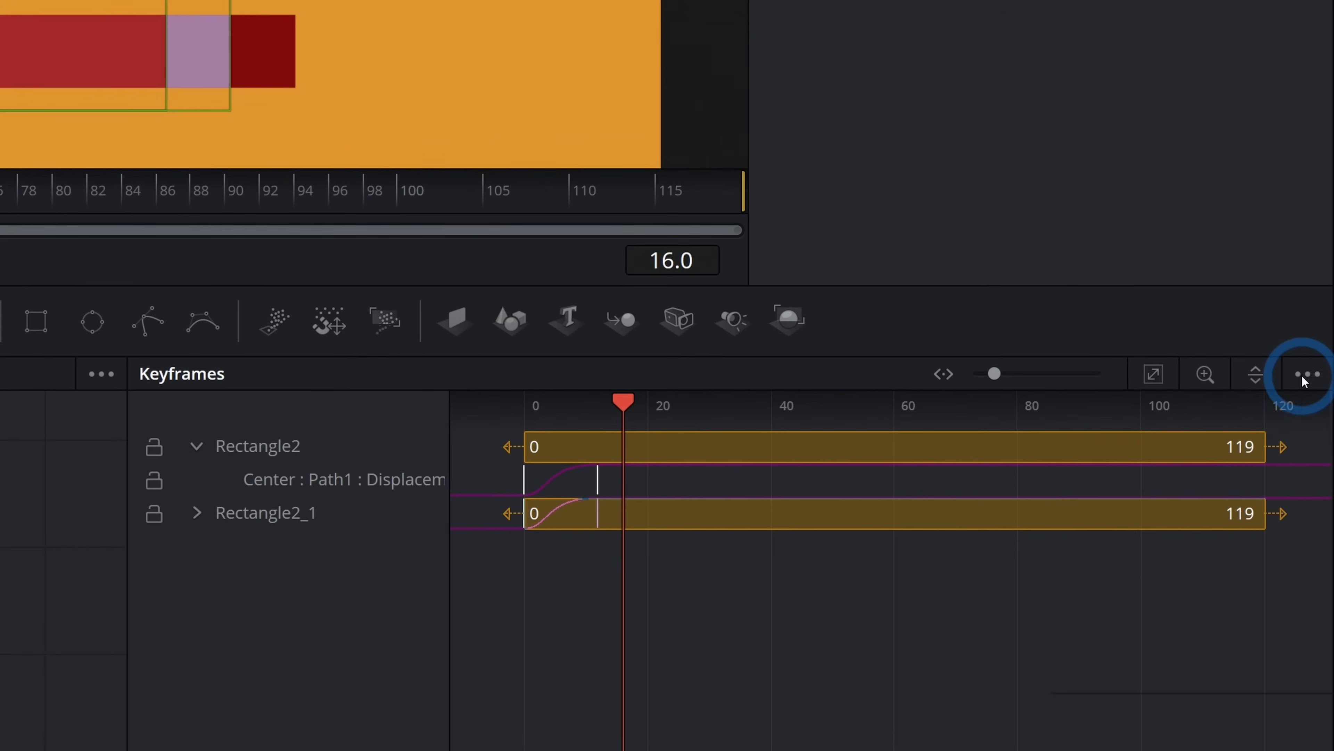
{"action": "left_click", "coordinate": [1320, 427]}
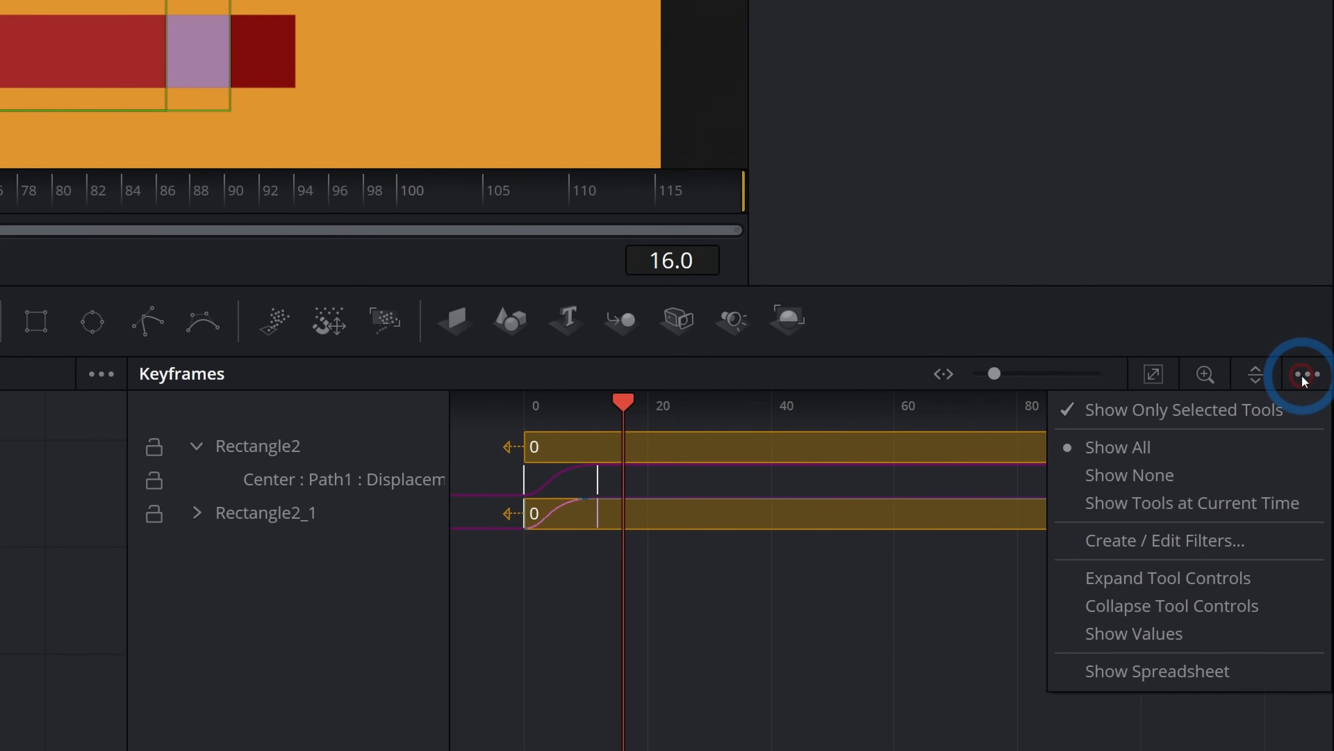
{"action": "left_click", "coordinate": [1149, 411]}
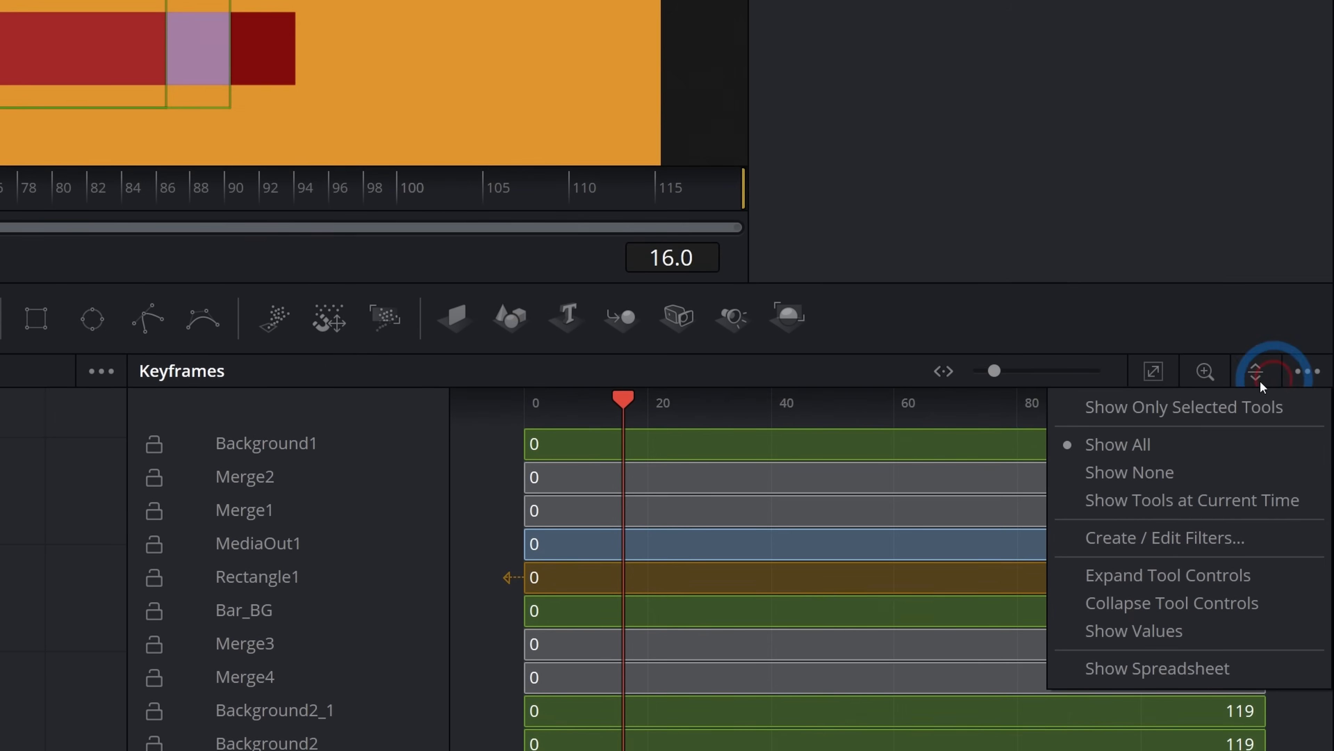
{"action": "left_click", "coordinate": [1177, 407]}
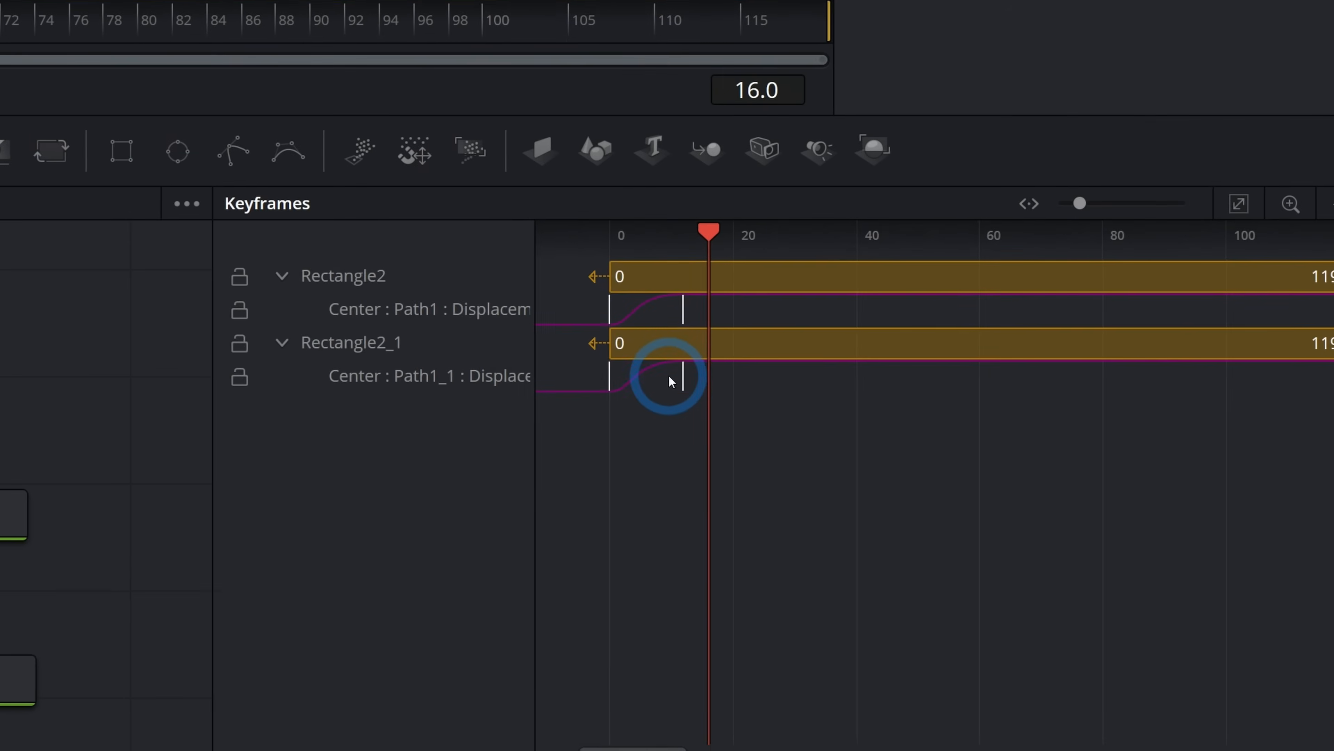
Try to move Rectangle2_1's displacement keyframes, then undo the move.
{"action": "left_click_drag", "start_coordinate": [966, 514], "coordinate": [990, 517]}
{"action": "left_click_drag", "start_coordinate": [680, 378], "coordinate": [506, 316]}
{"action": "key", "text": "ctrl+z"}
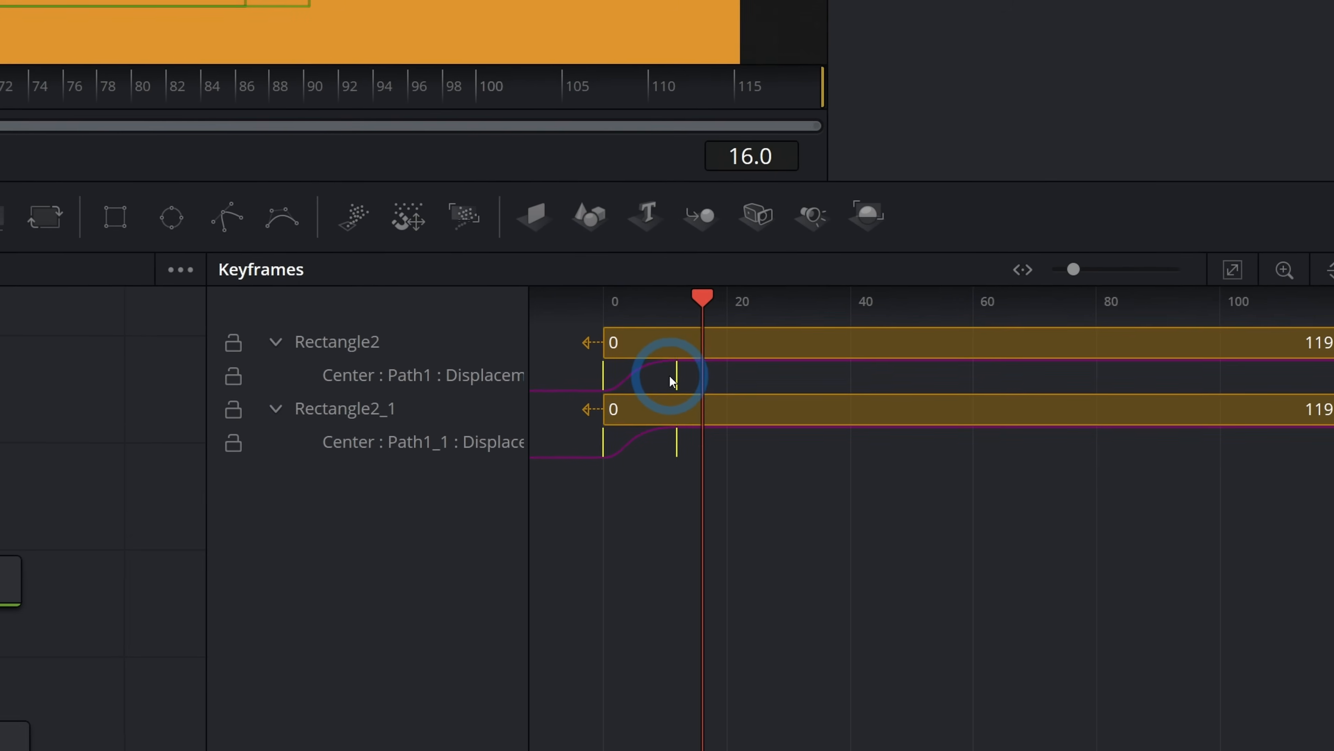
Select Rectangle2_1's displacement keyframes and time-stretch them slightly.
{"action": "left_click_drag", "start_coordinate": [597, 311], "coordinate": [642, 319]}
{"action": "left_click_drag", "start_coordinate": [683, 377], "coordinate": [647, 378]}
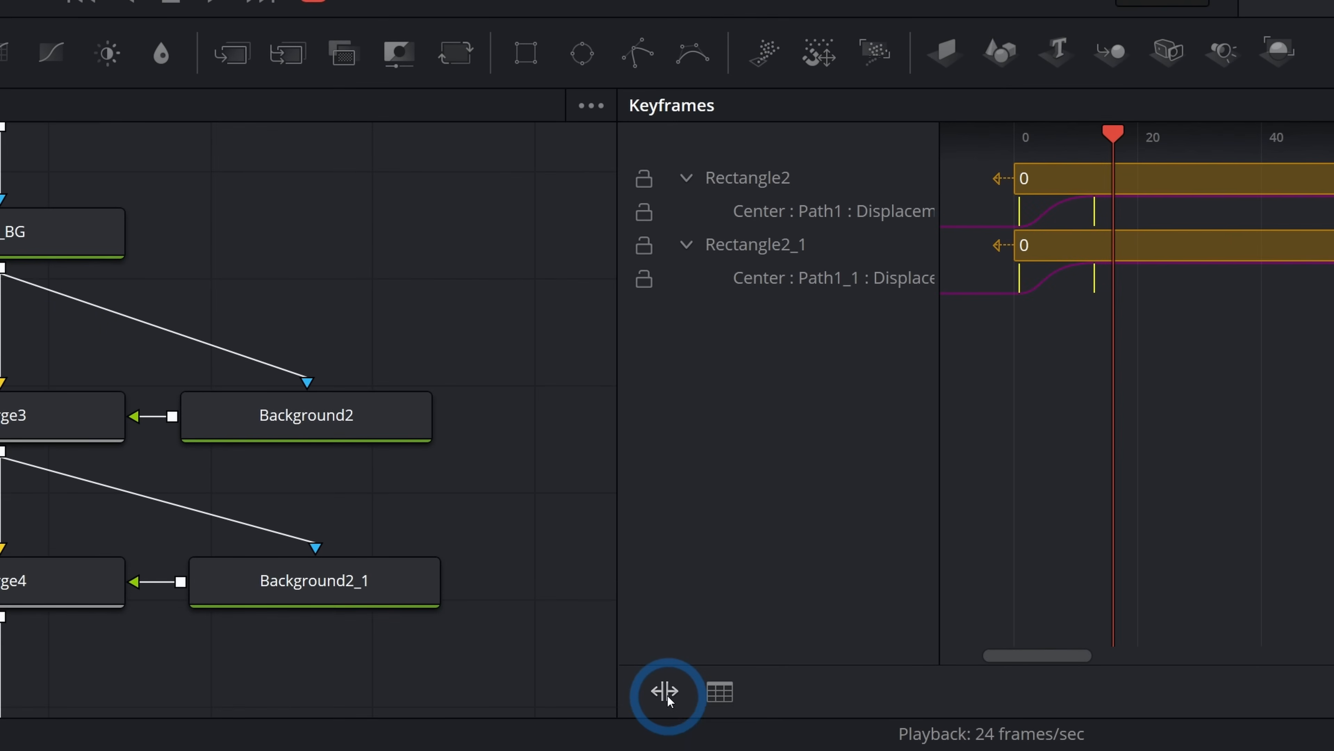
{"action": "left_click", "coordinate": [665, 691]}
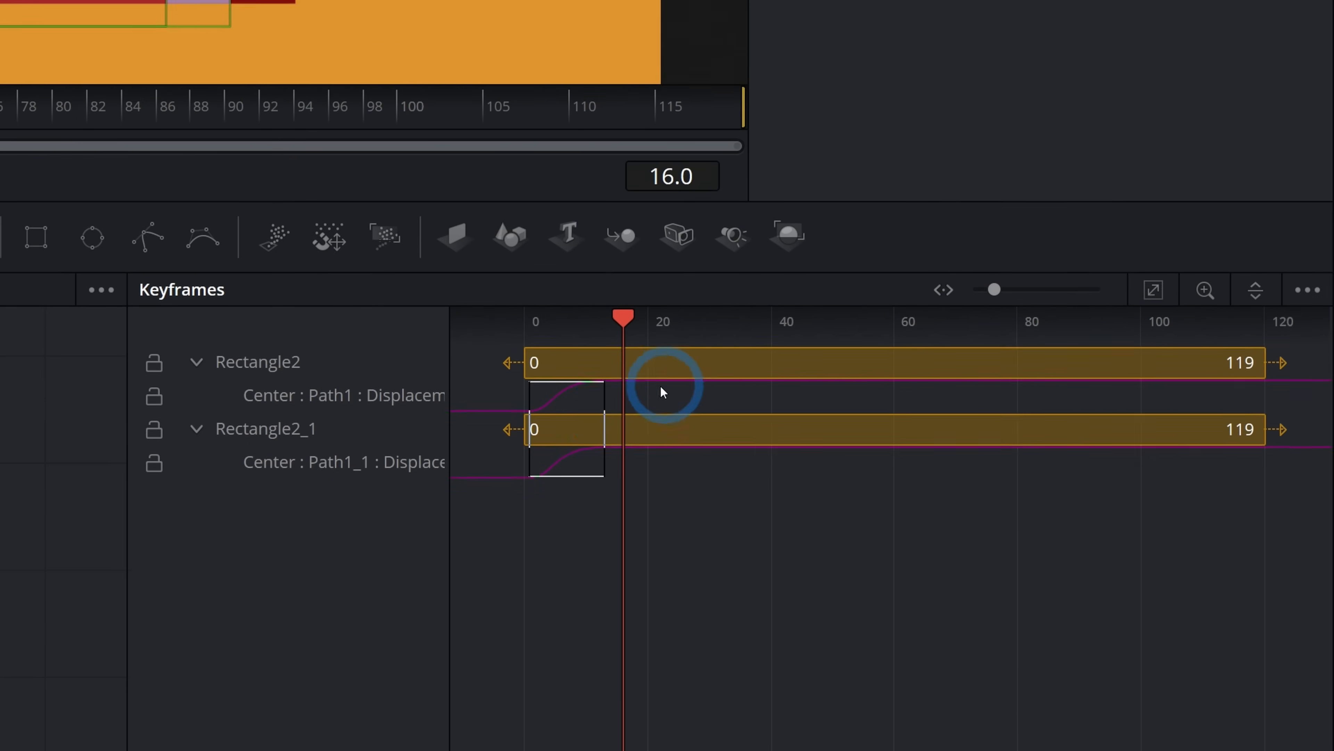
{"action": "left_click_drag", "start_coordinate": [668, 376], "coordinate": [616, 374]}
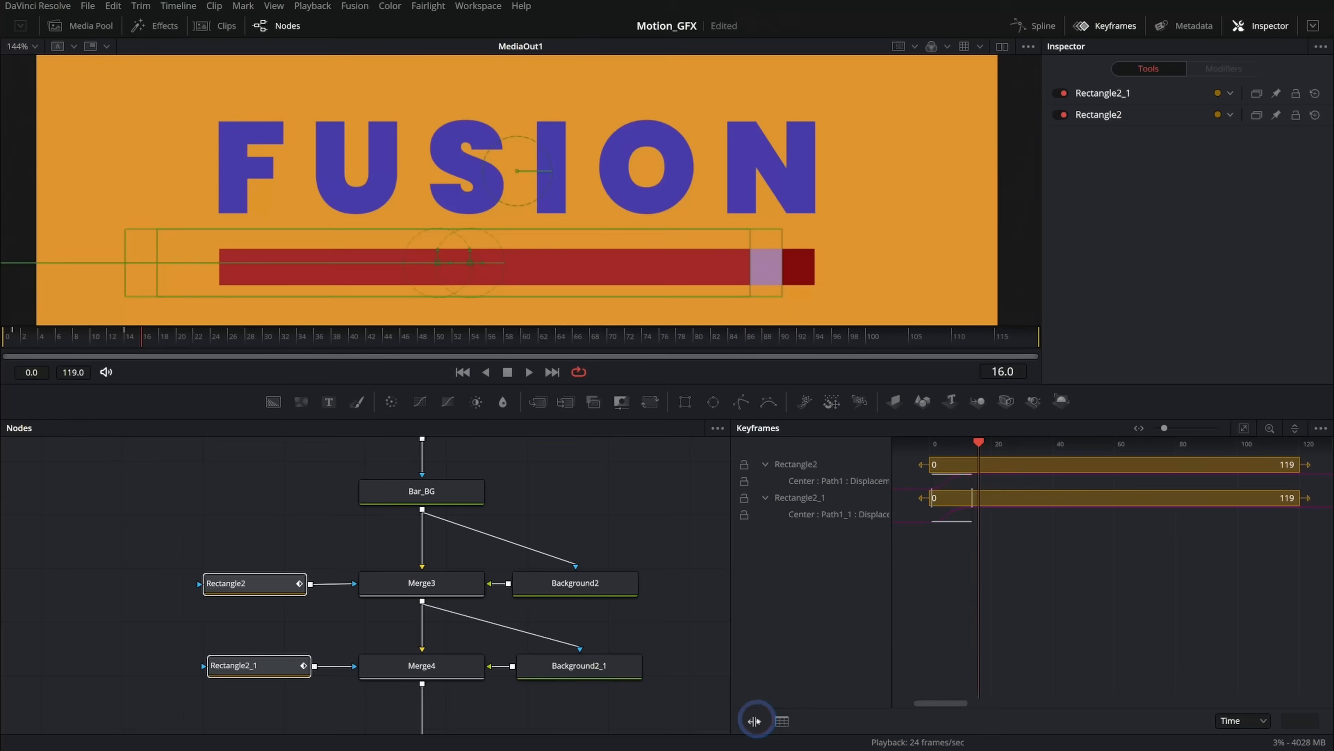
{"action": "left_click", "coordinate": [755, 720]}
Shift Rectangle2_1's displacement keyframes a few frames later and play back the animation.
{"action": "left_click_drag", "start_coordinate": [727, 424], "coordinate": [558, 453]}
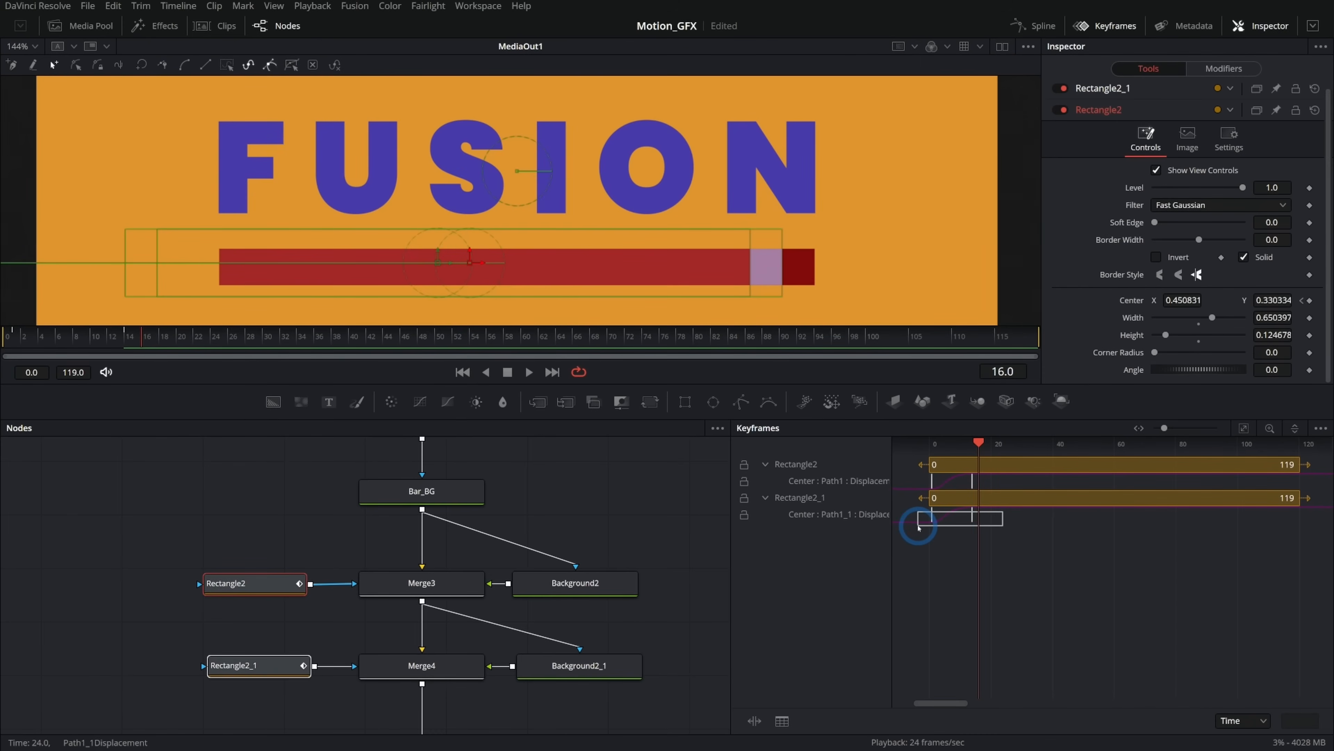
{"action": "left_click_drag", "start_coordinate": [930, 519], "coordinate": [953, 518]}
{"action": "left_click", "coordinate": [1004, 565]}
{"action": "left_click_drag", "start_coordinate": [113, 337], "coordinate": [1, 398]}
{"action": "key", "text": "space"}
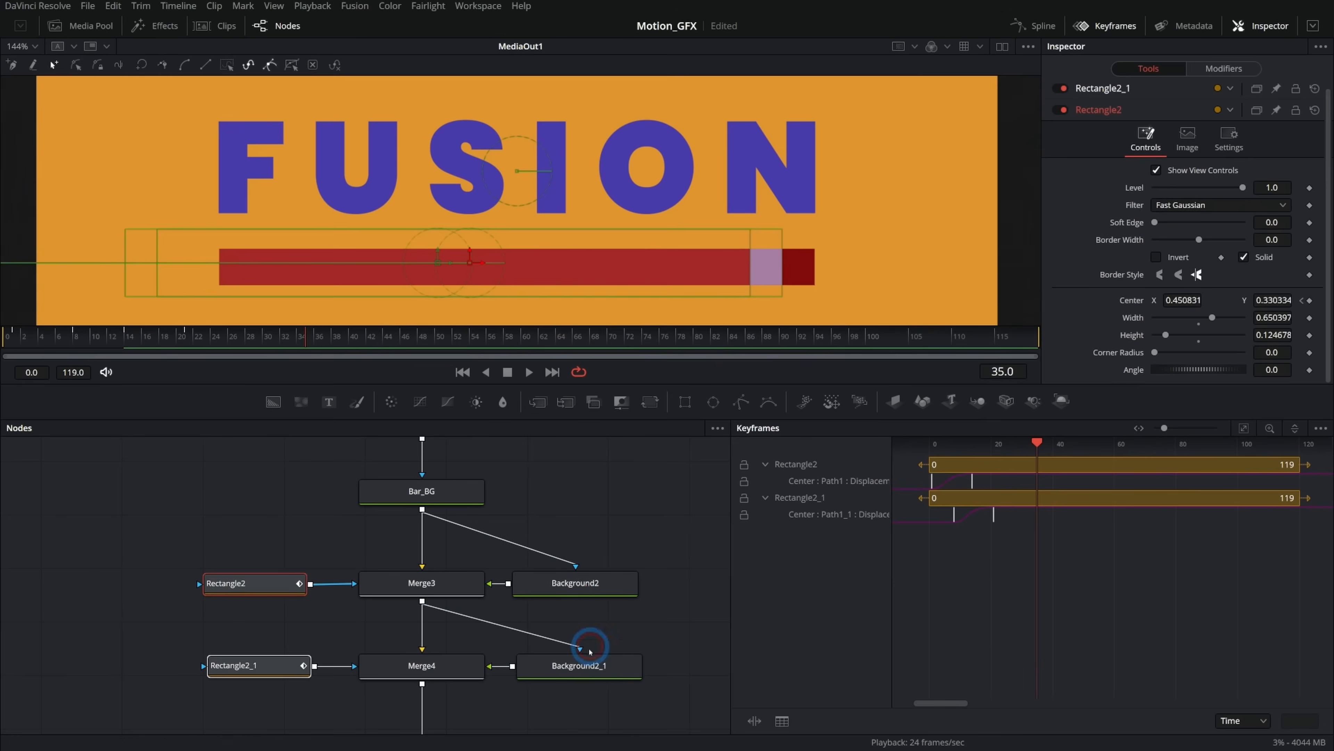
Select Merge4 and play back the animation from the start.
{"action": "left_click", "coordinate": [457, 666]}
{"action": "left_click", "coordinate": [462, 372]}
{"action": "left_click", "coordinate": [520, 371]}
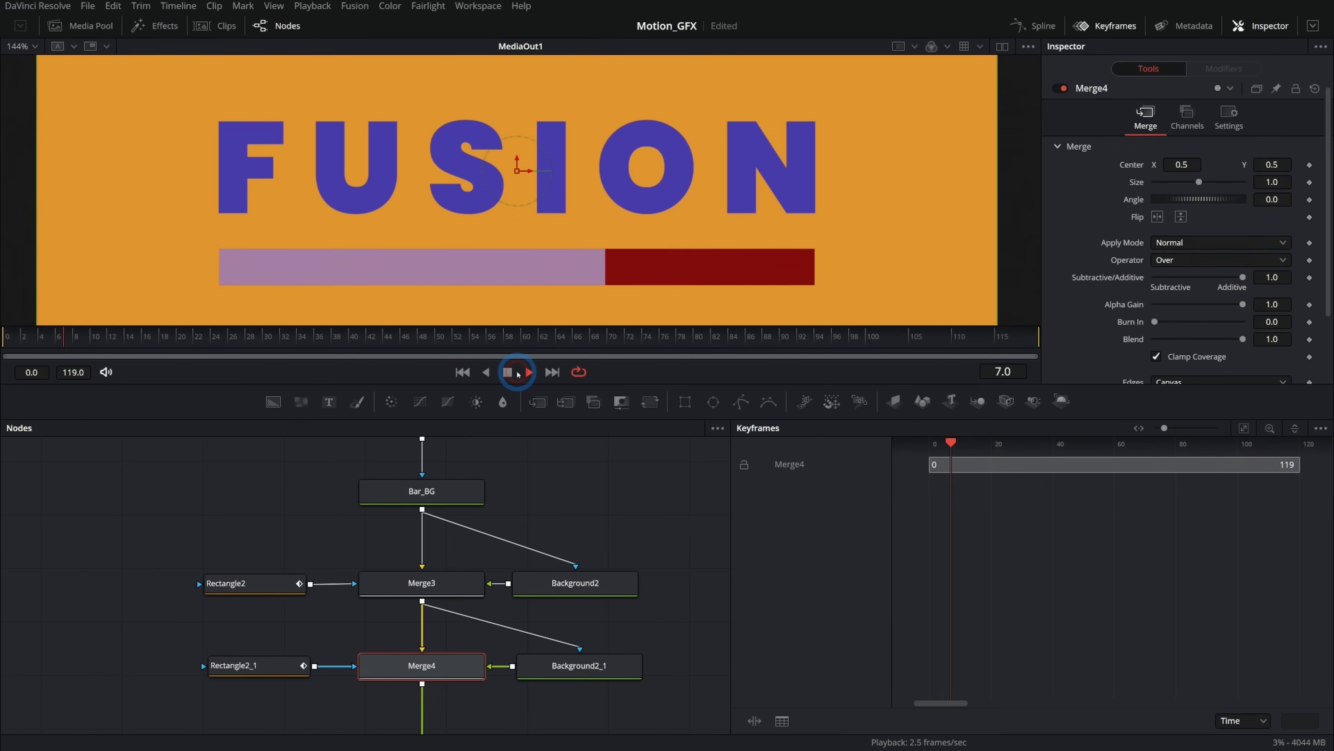
{"action": "left_click", "coordinate": [508, 373]}
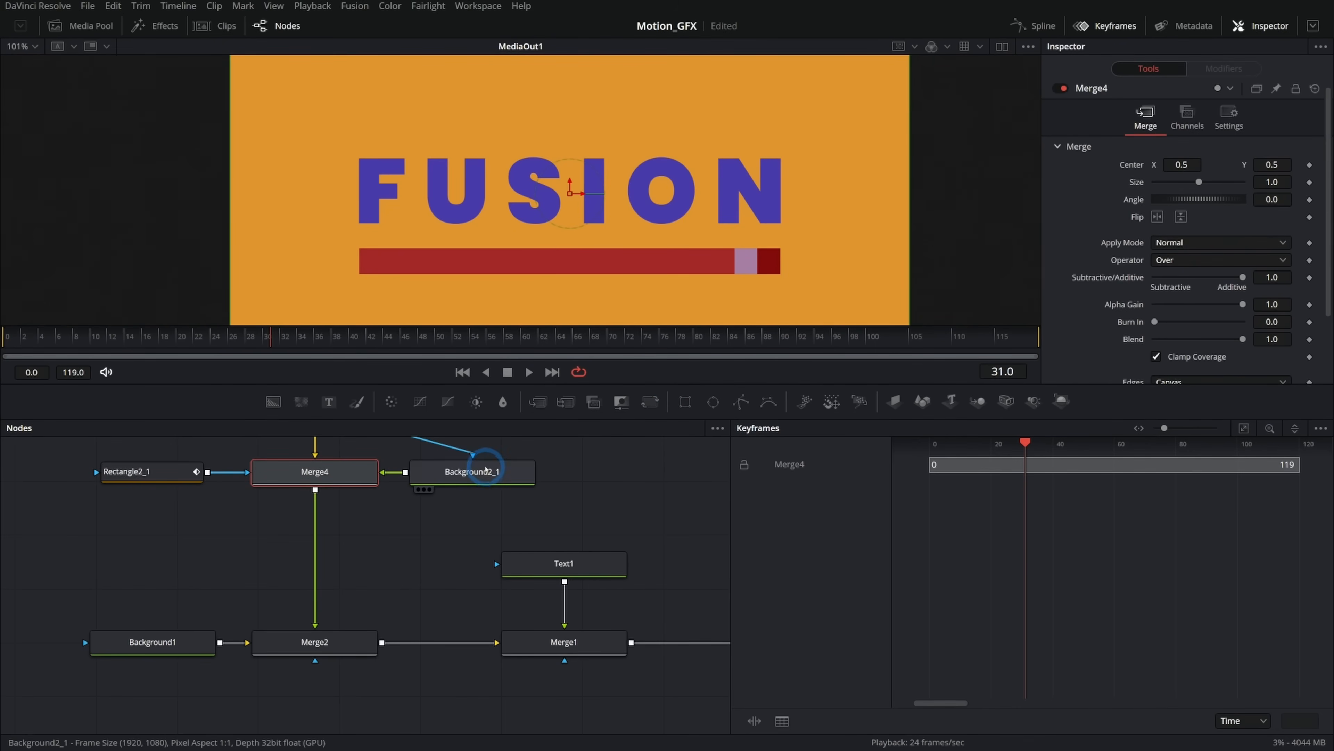
Rearrange the node tree and show Merge4 in a second viewer beside the main output.
{"action": "scroll", "coordinate": [462, 583], "scroll_direction": "down", "scroll_amount": 5}
{"action": "scroll", "coordinate": [462, 599], "scroll_direction": "down", "scroll_amount": 3}
{"action": "left_click_drag", "start_coordinate": [320, 453], "coordinate": [495, 683]}
{"action": "left_click_drag", "start_coordinate": [437, 627], "coordinate": [363, 627]}
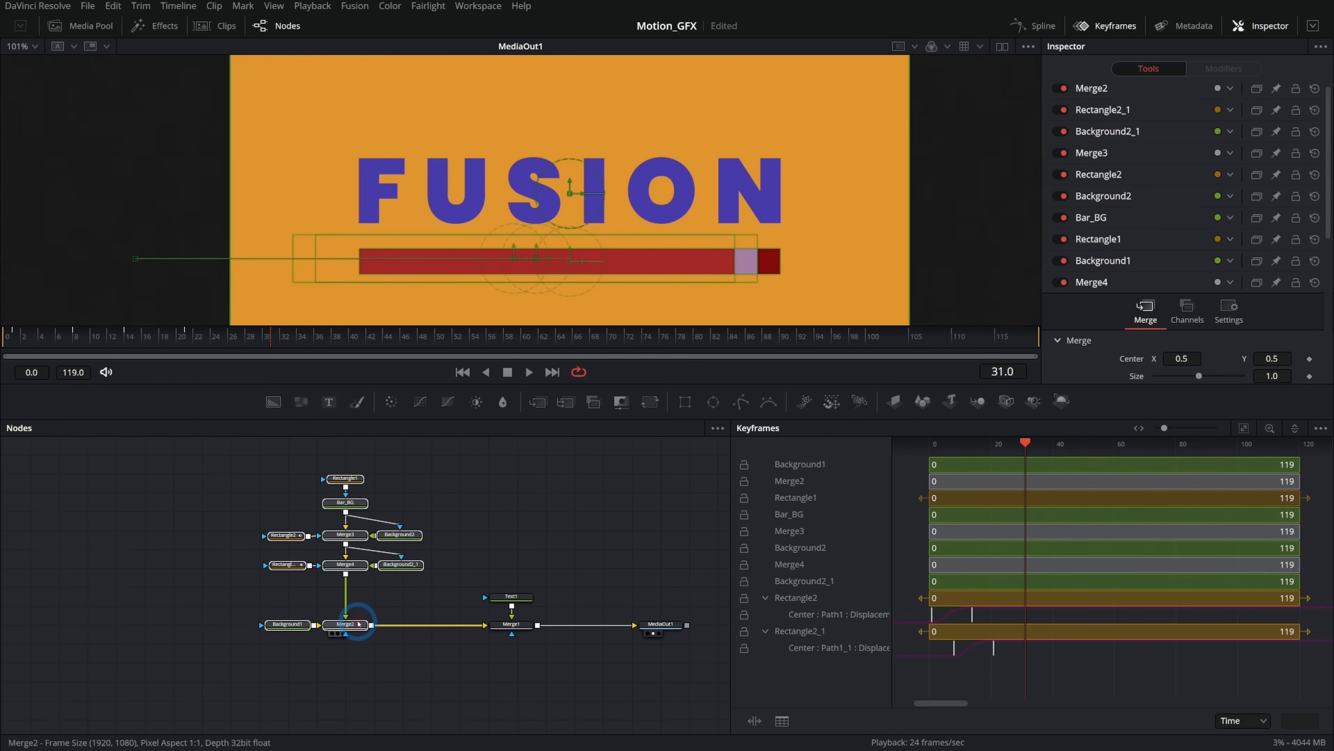
{"action": "left_click", "coordinate": [461, 587]}
{"action": "scroll", "coordinate": [368, 597], "scroll_direction": "up", "scroll_amount": 3}
{"action": "scroll", "coordinate": [370, 598], "scroll_direction": "up", "scroll_amount": 2}
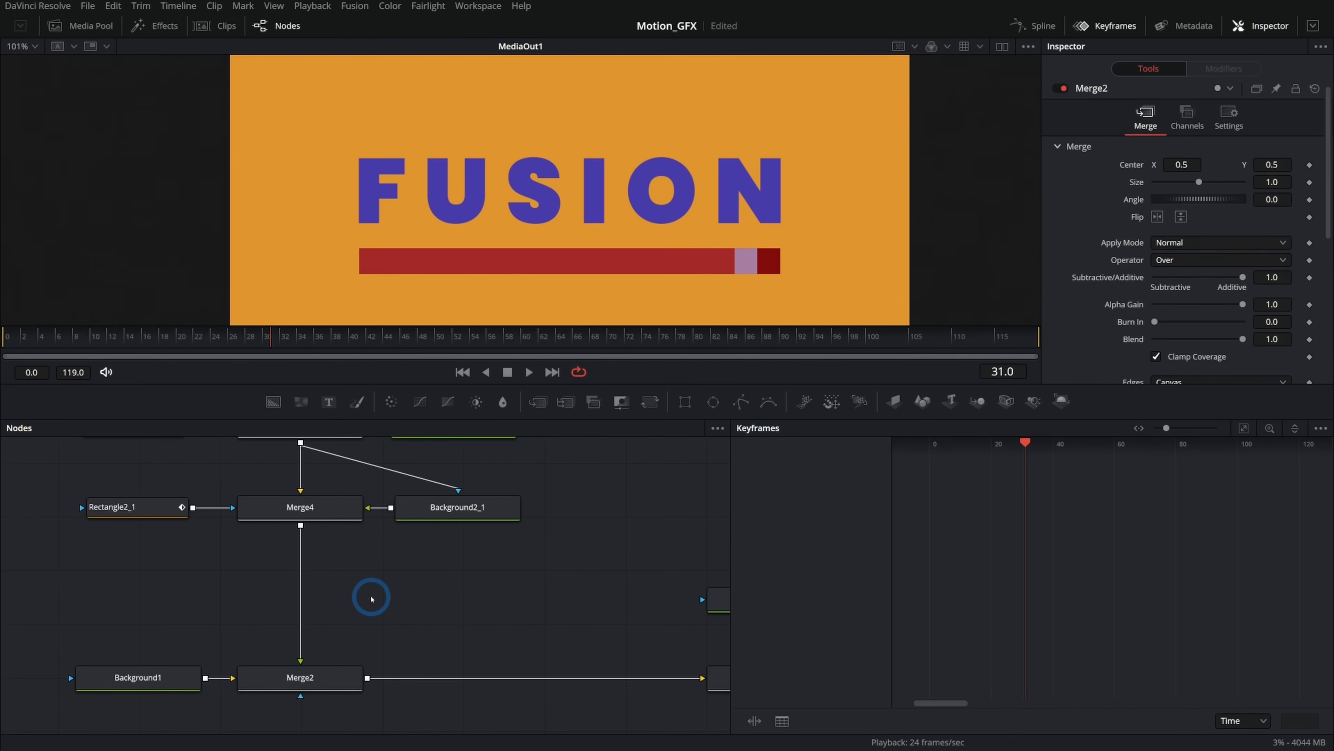
{"action": "left_click_drag", "start_coordinate": [296, 541], "coordinate": [313, 501]}
{"action": "left_click", "coordinate": [313, 501]}
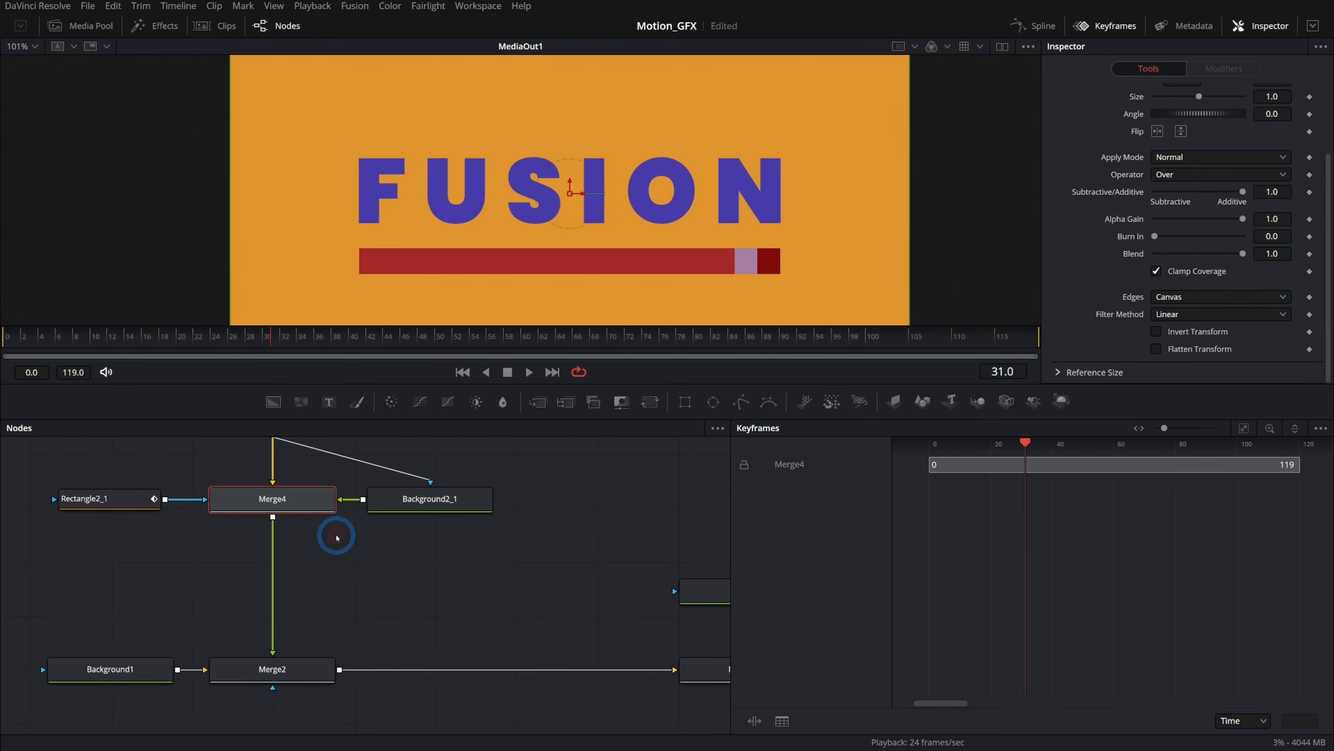
{"action": "left_click", "coordinate": [1003, 46]}
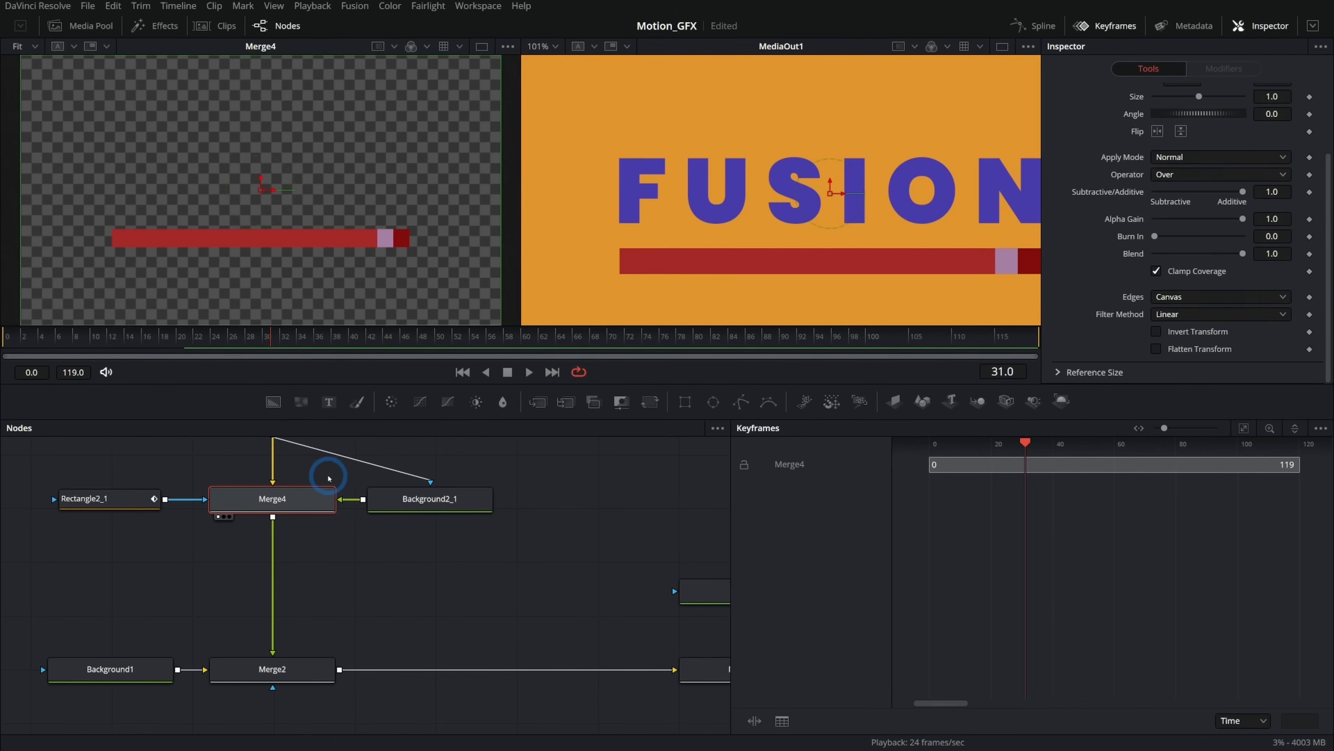
Connect Merge4's output into the main composite after Merge2 through a new Merge node.
{"action": "left_click_drag", "start_coordinate": [273, 518], "coordinate": [351, 557]}
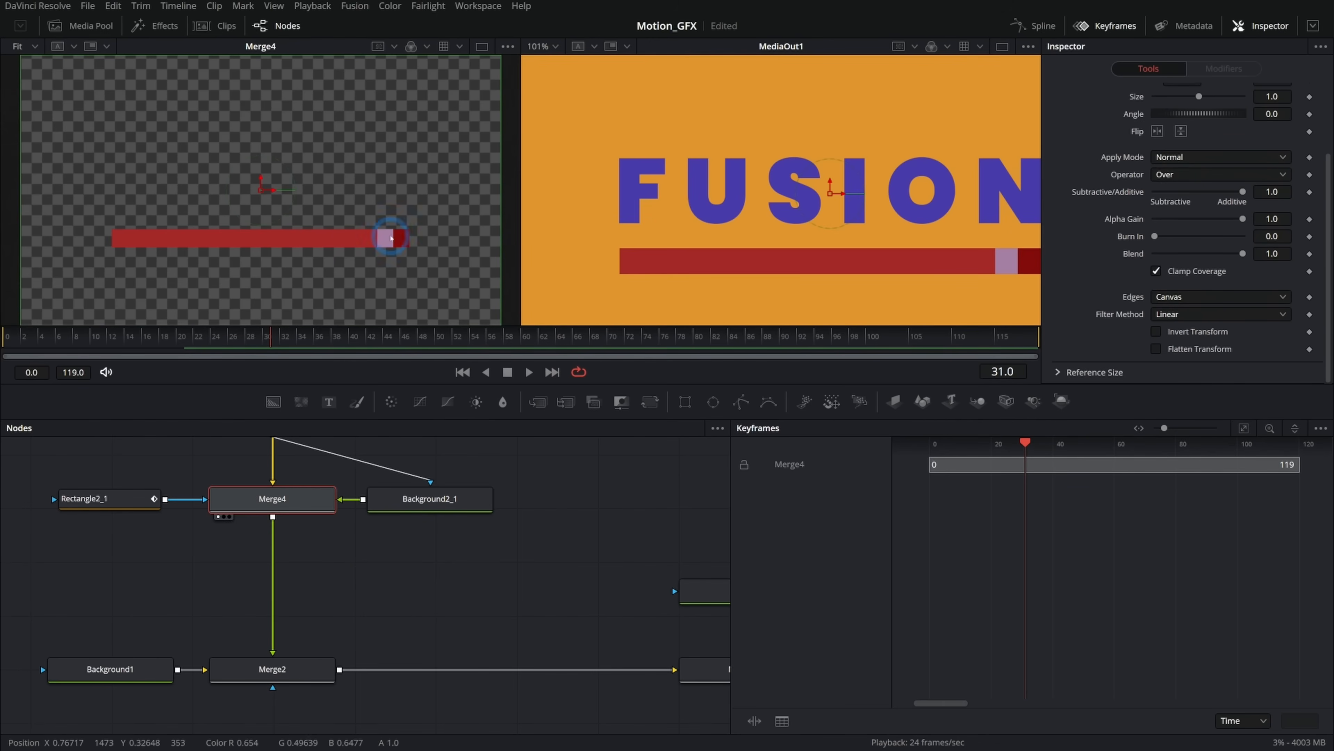
{"action": "left_click_drag", "start_coordinate": [273, 518], "coordinate": [340, 671]}
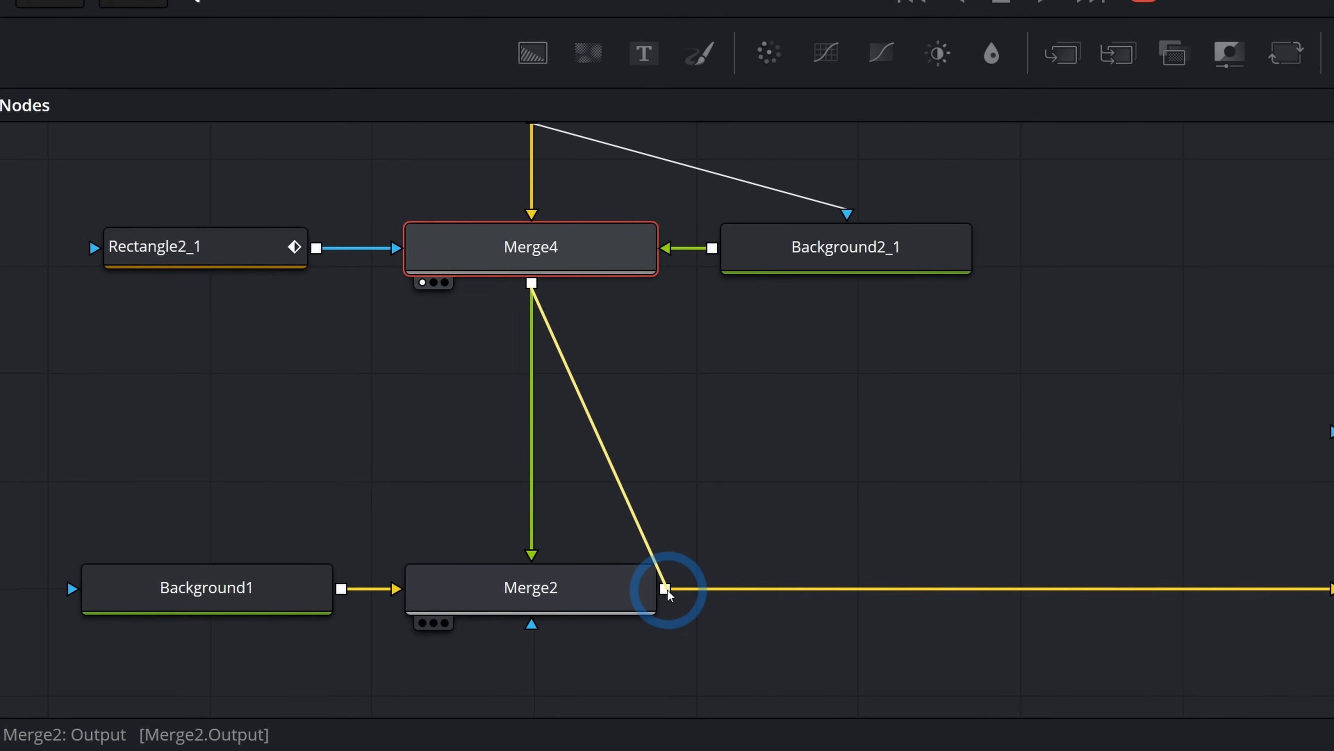
{"action": "left_click_drag", "start_coordinate": [667, 591], "coordinate": [668, 591]}
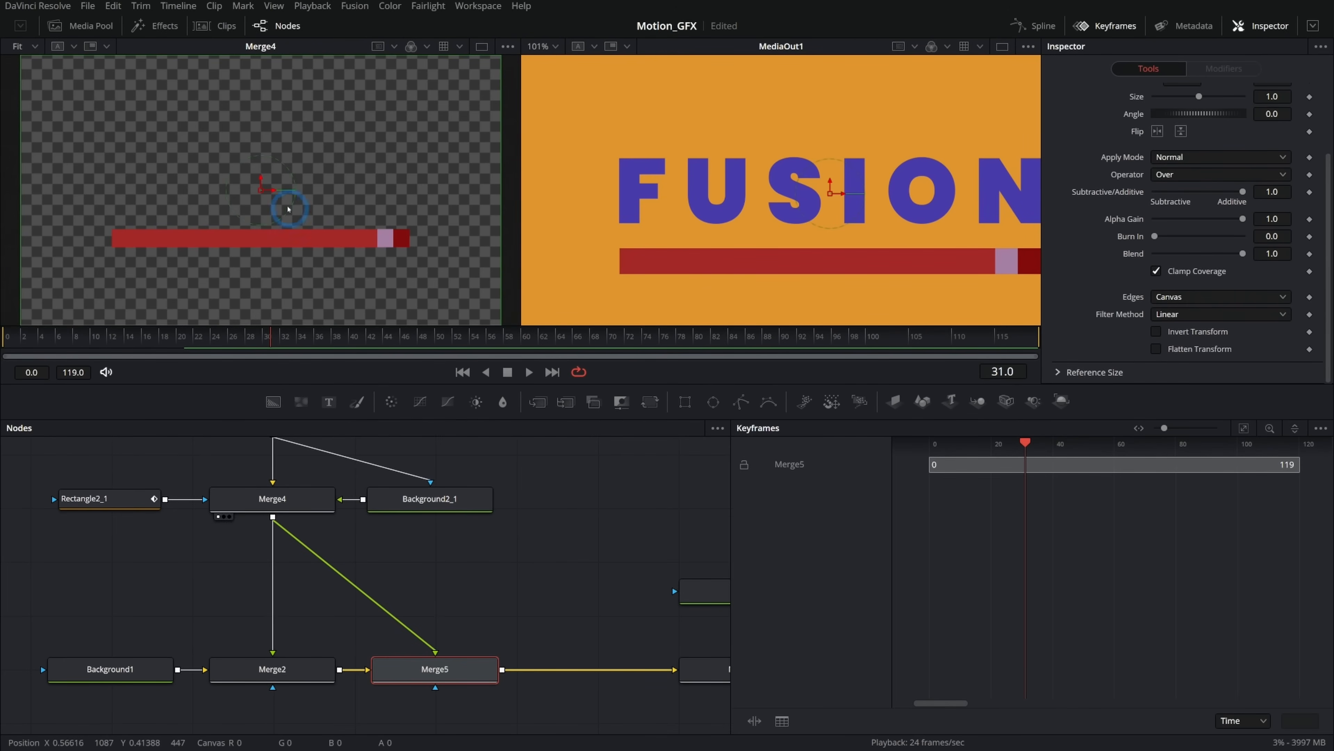
Set the new Merge node's angle to 180 to flip the duplicated bar above the text.
{"action": "left_click_drag", "start_coordinate": [830, 193], "coordinate": [830, 86]}
{"action": "left_click_drag", "start_coordinate": [866, 249], "coordinate": [830, 209]}
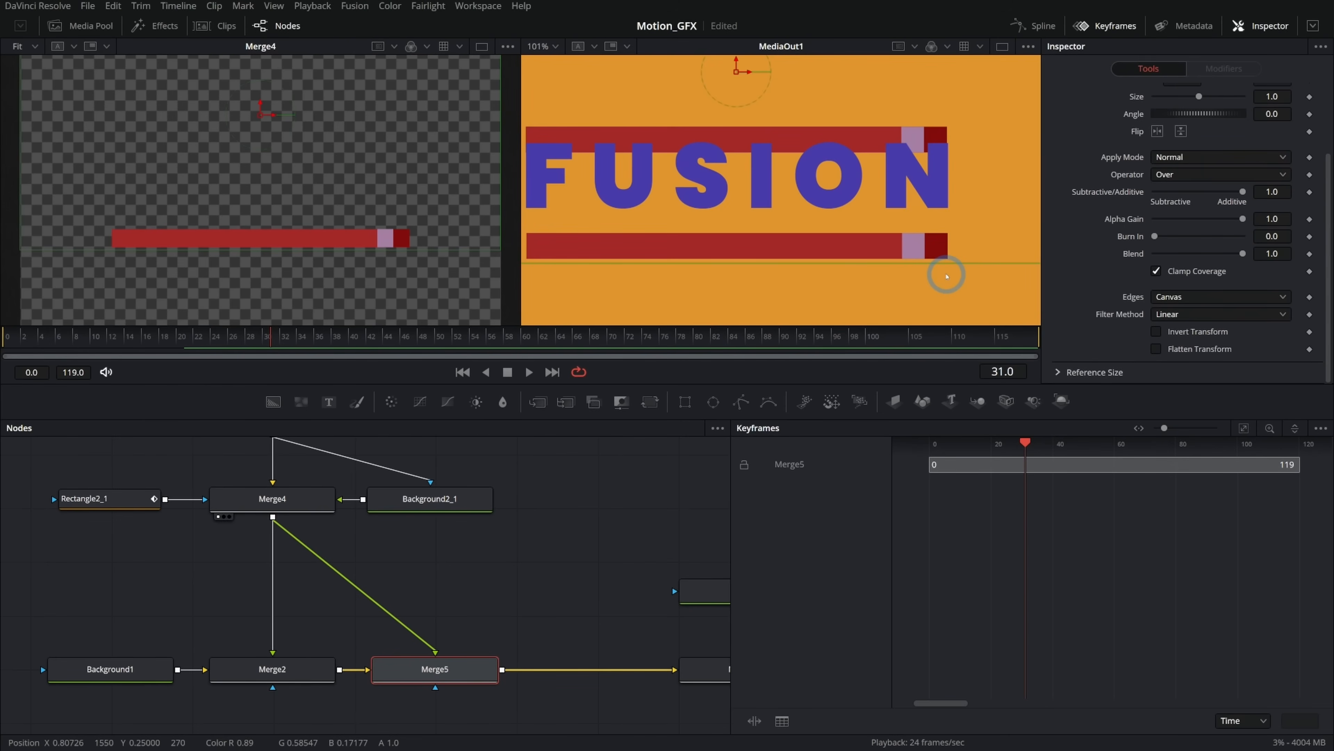
{"action": "scroll", "coordinate": [1291, 112], "scroll_direction": "up", "scroll_amount": 3}
{"action": "left_click", "coordinate": [1315, 94]}
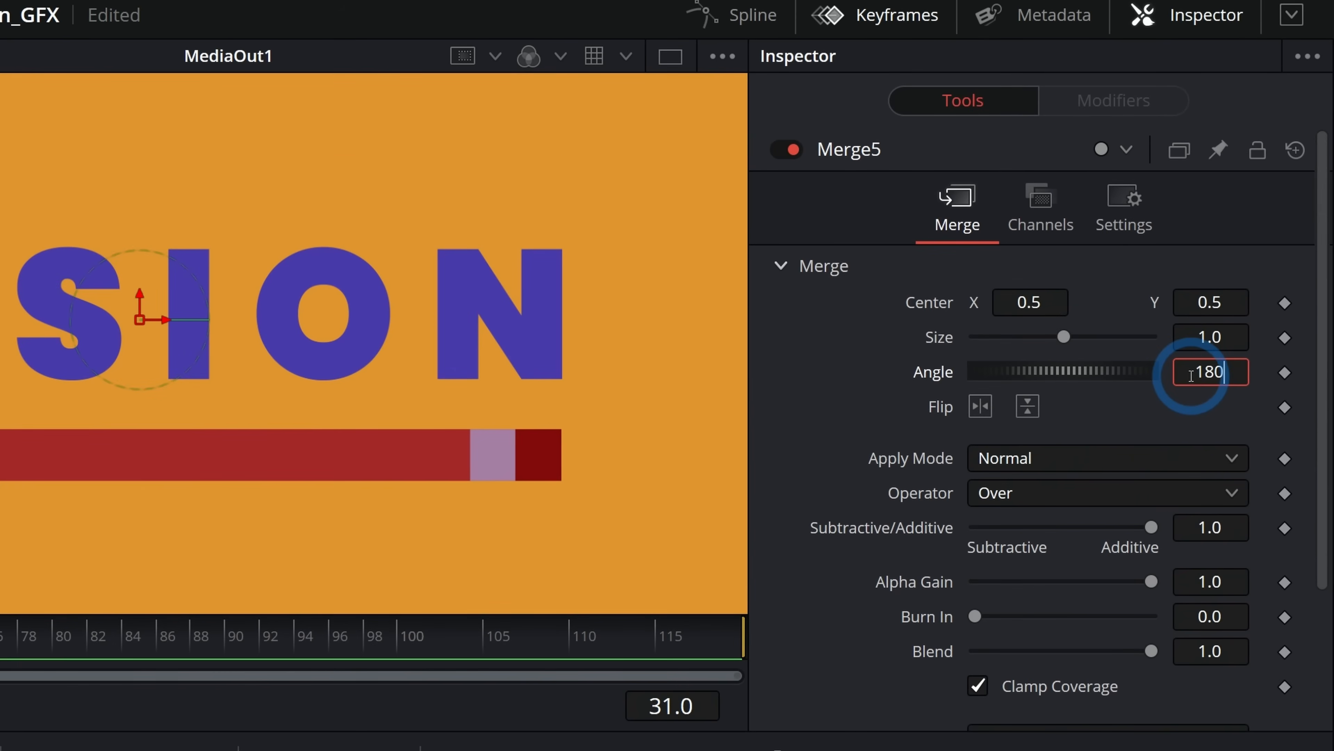
{"action": "key", "text": "Tab"}
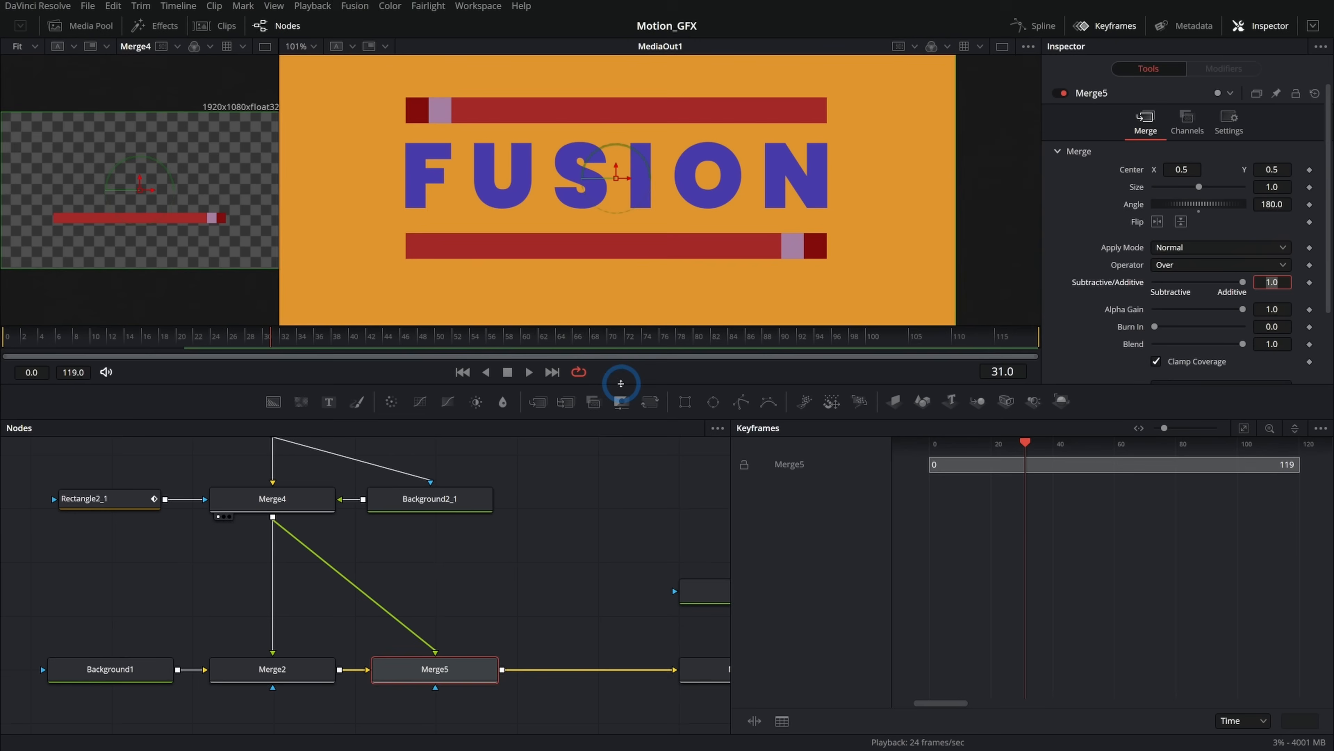
Enlarge the viewer area and play back the animation from the start.
{"action": "left_click_drag", "start_coordinate": [621, 384], "coordinate": [624, 463]}
{"action": "left_click", "coordinate": [461, 455]}
{"action": "left_click", "coordinate": [530, 453]}
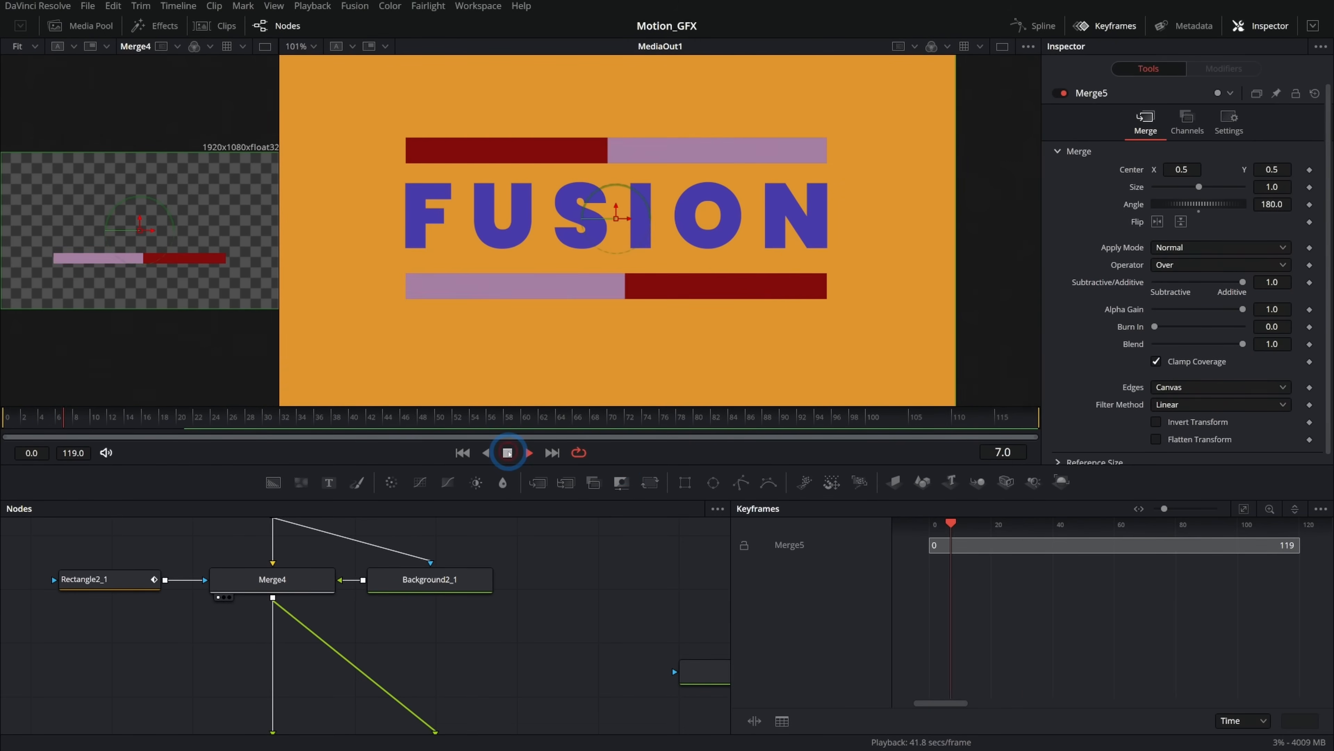
{"action": "left_click", "coordinate": [461, 453]}
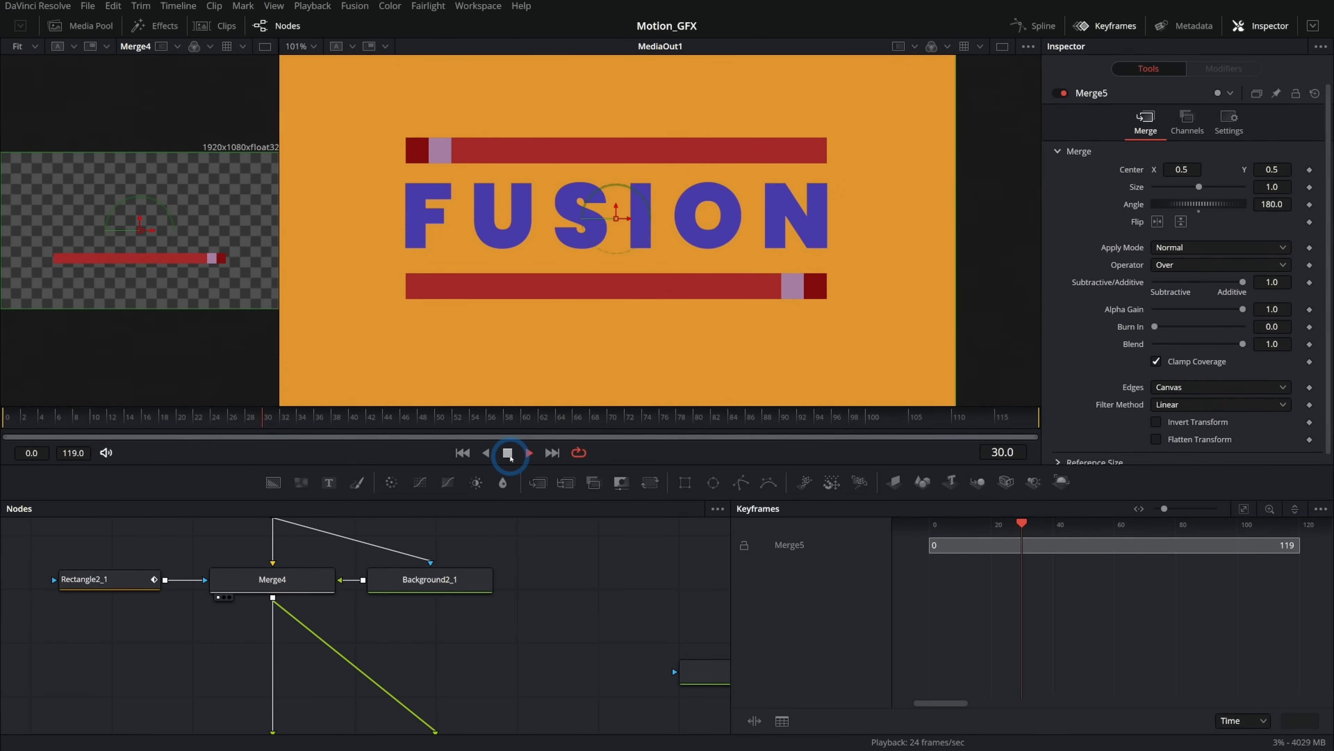
Insert a Transform node between Merge4 and the new Merge node and set its angle to 180.
{"action": "left_click_drag", "start_coordinate": [493, 615], "coordinate": [432, 549]}
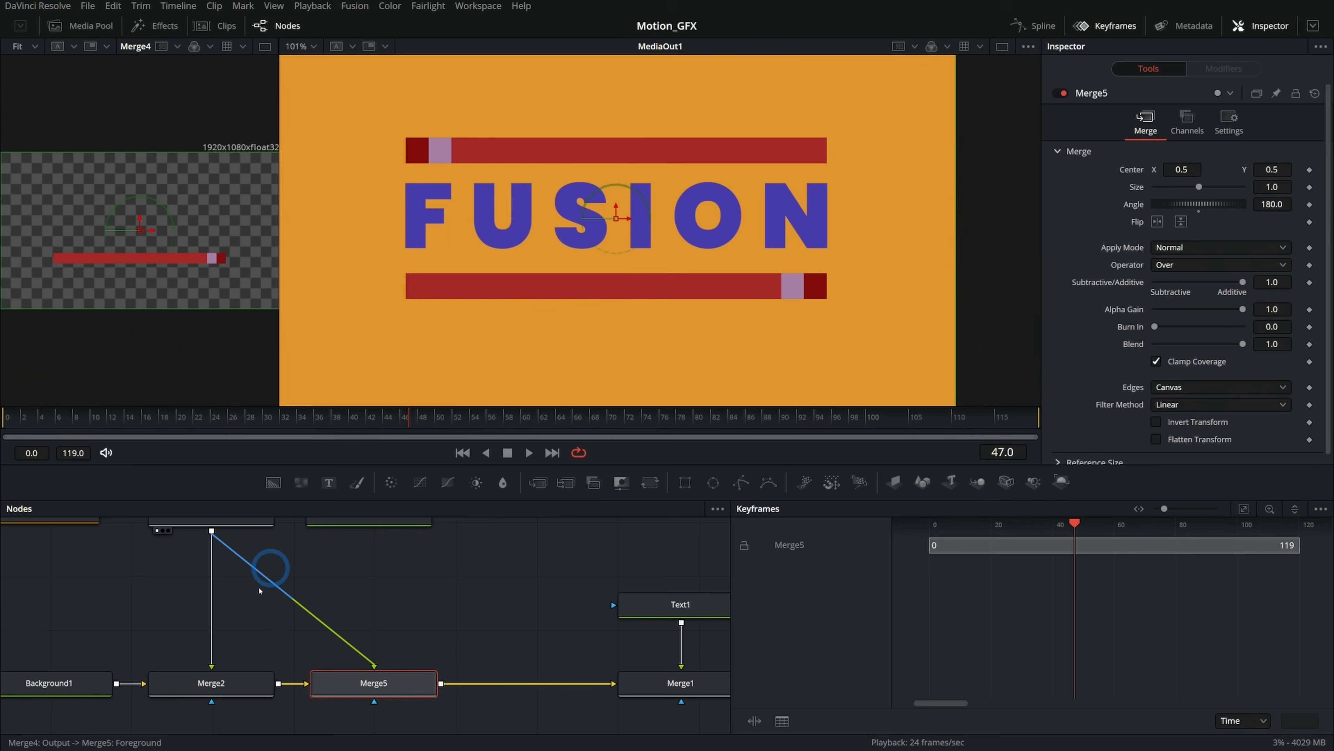
{"action": "scroll", "coordinate": [450, 604], "scroll_direction": "up", "scroll_amount": 2}
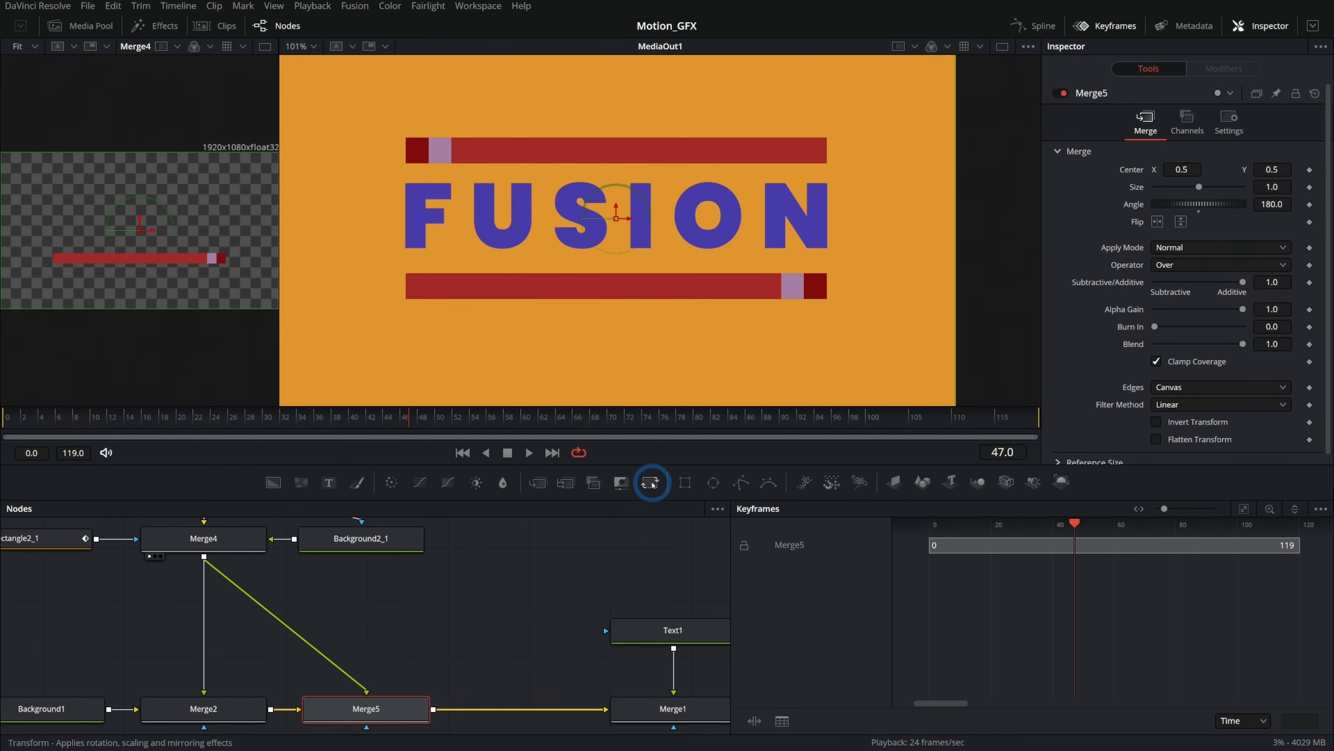
{"action": "left_click_drag", "start_coordinate": [652, 482], "coordinate": [397, 635]}
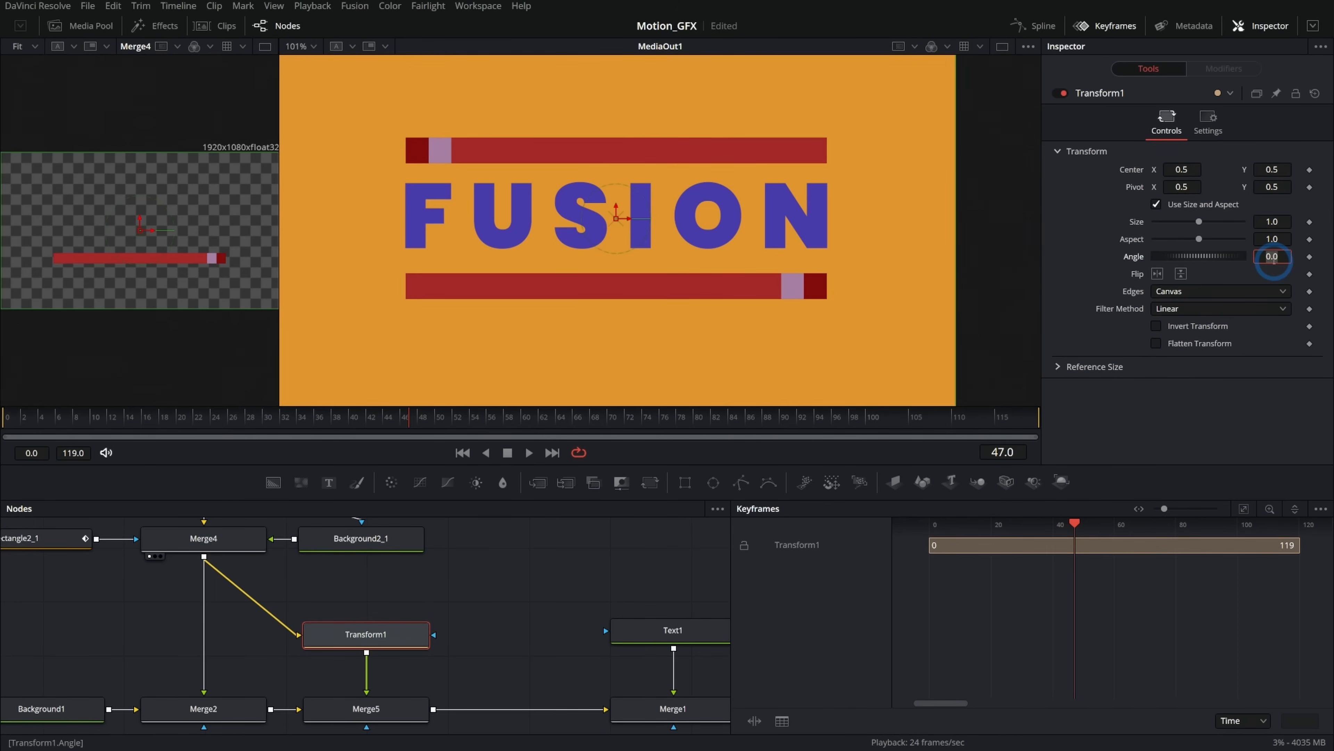
{"action": "type", "text": "180"}
{"action": "key", "text": "Return"}
Reset the new Merge node's angle to 0.
{"action": "scroll", "coordinate": [387, 716], "scroll_direction": "down", "scroll_amount": 1}
{"action": "left_click", "coordinate": [383, 699]}
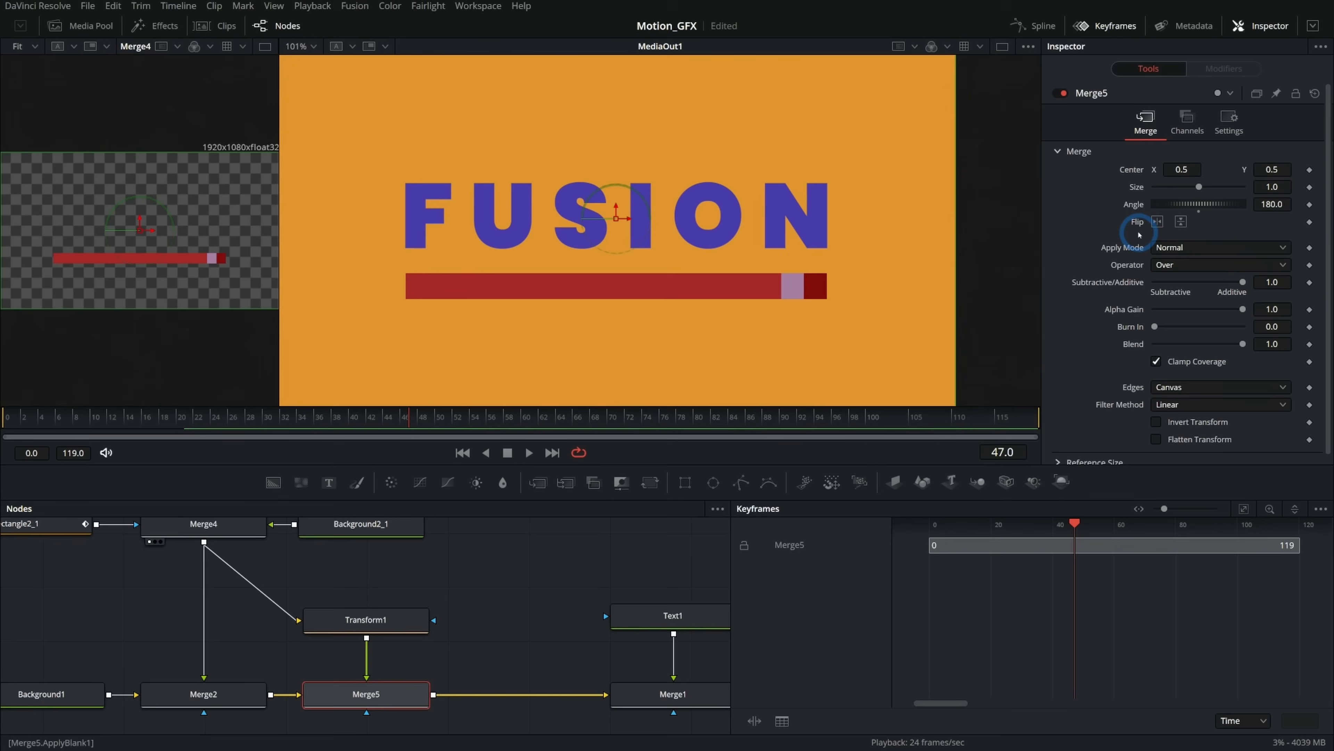
{"action": "double_click", "coordinate": [1135, 205]}
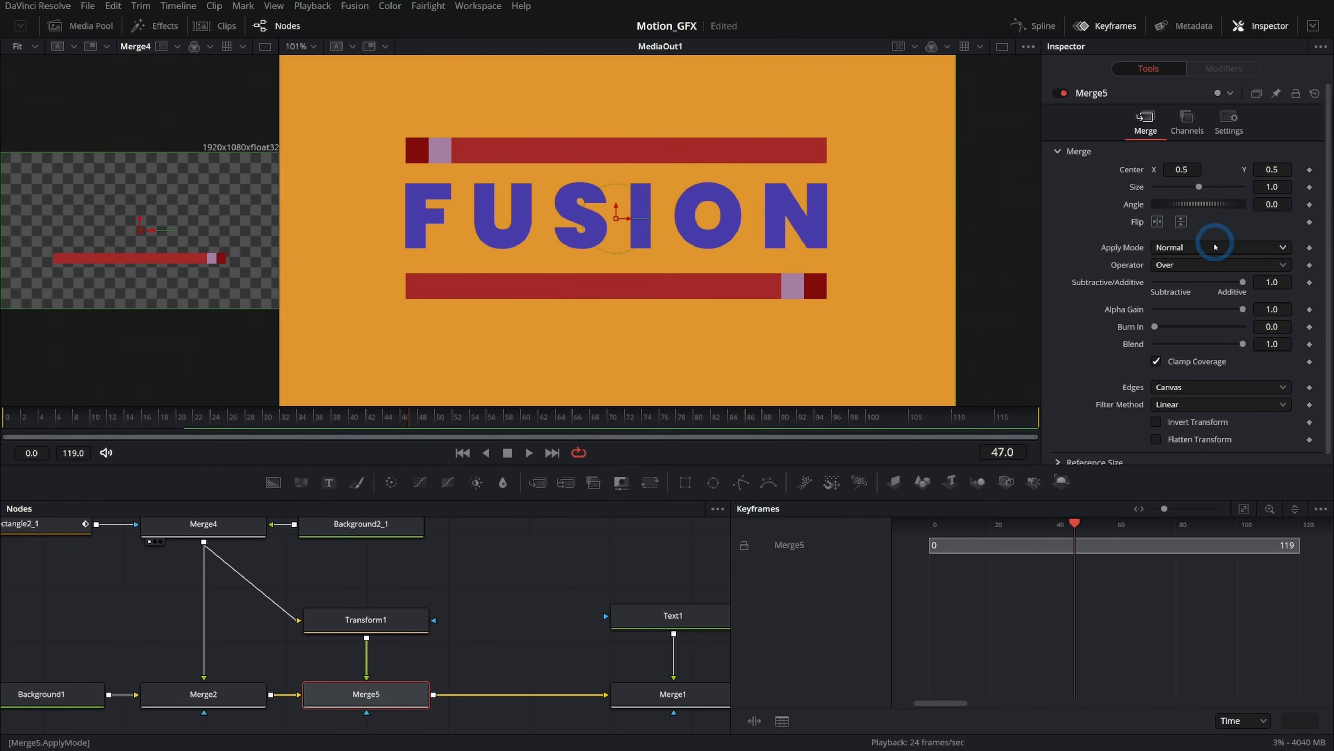
Play back the animation and jump to frame 10.
{"action": "left_click", "coordinate": [529, 453]}
{"action": "left_click", "coordinate": [394, 639]}
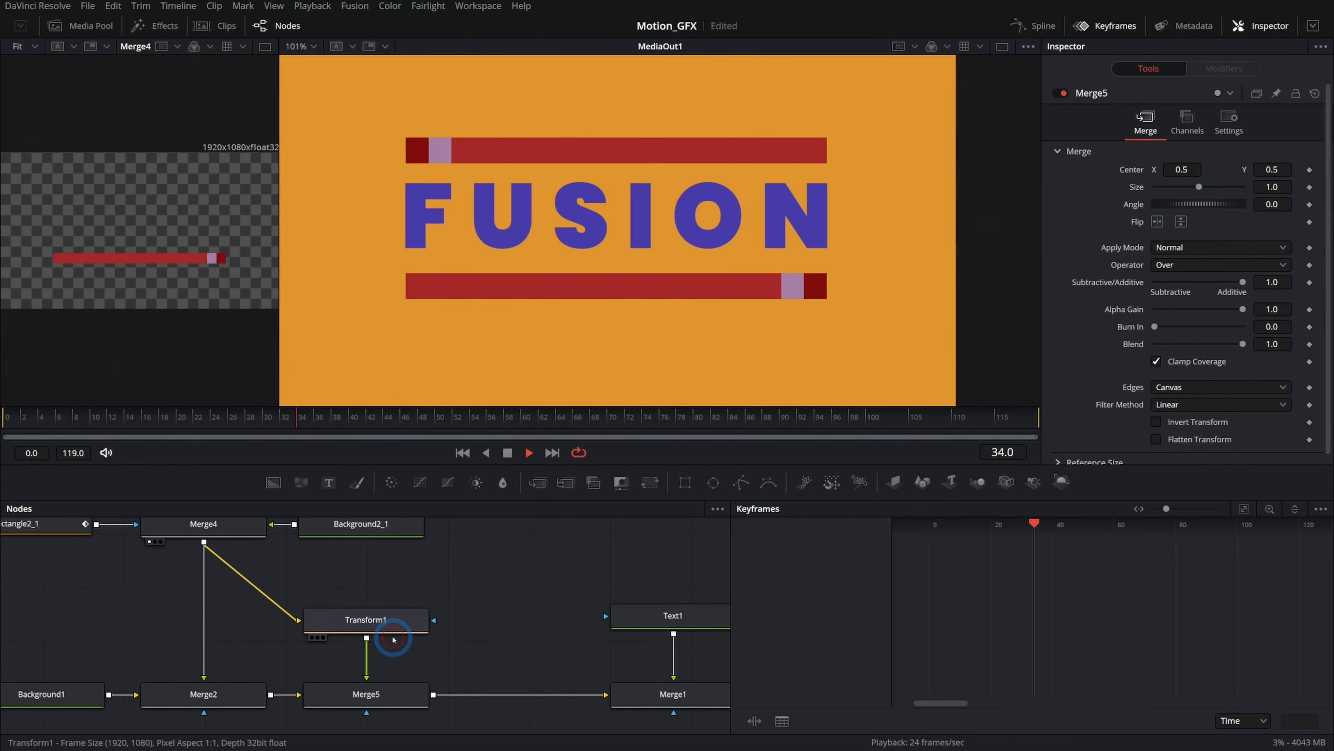
{"action": "left_click", "coordinate": [508, 452]}
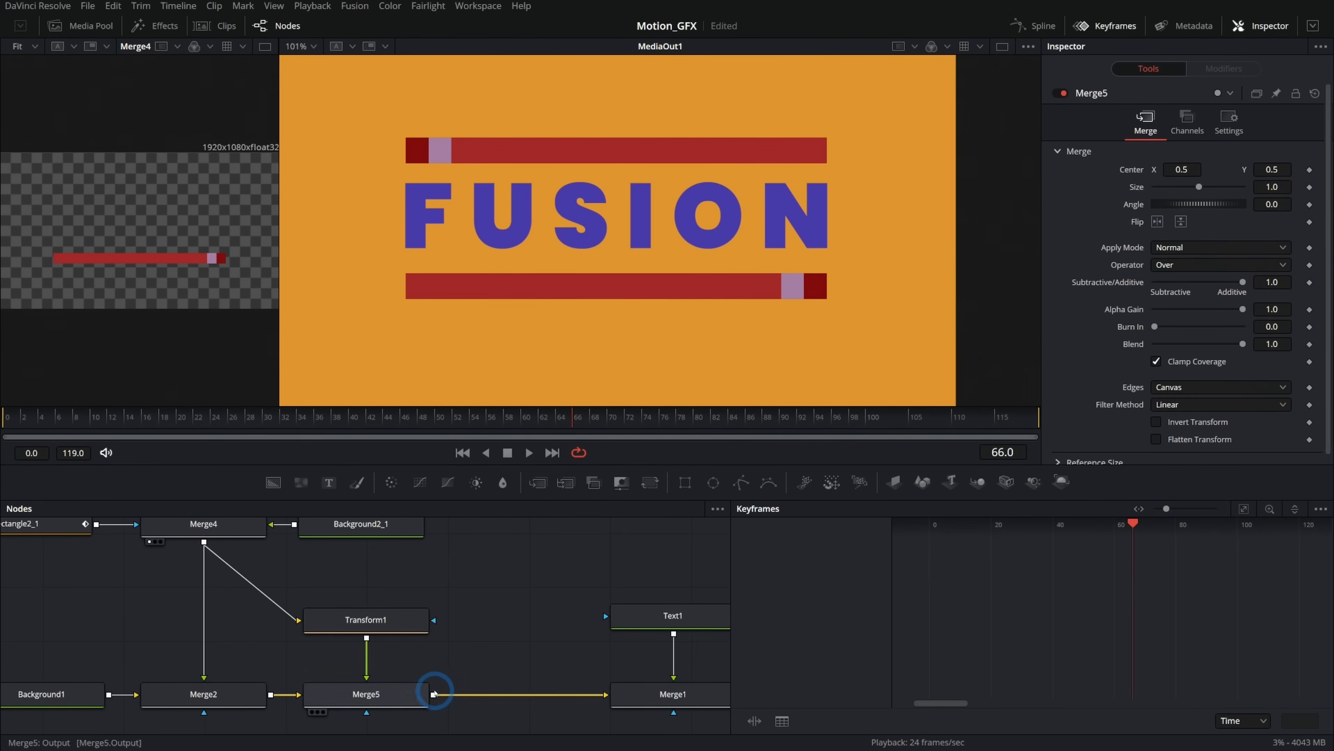
{"action": "left_click", "coordinate": [462, 452]}
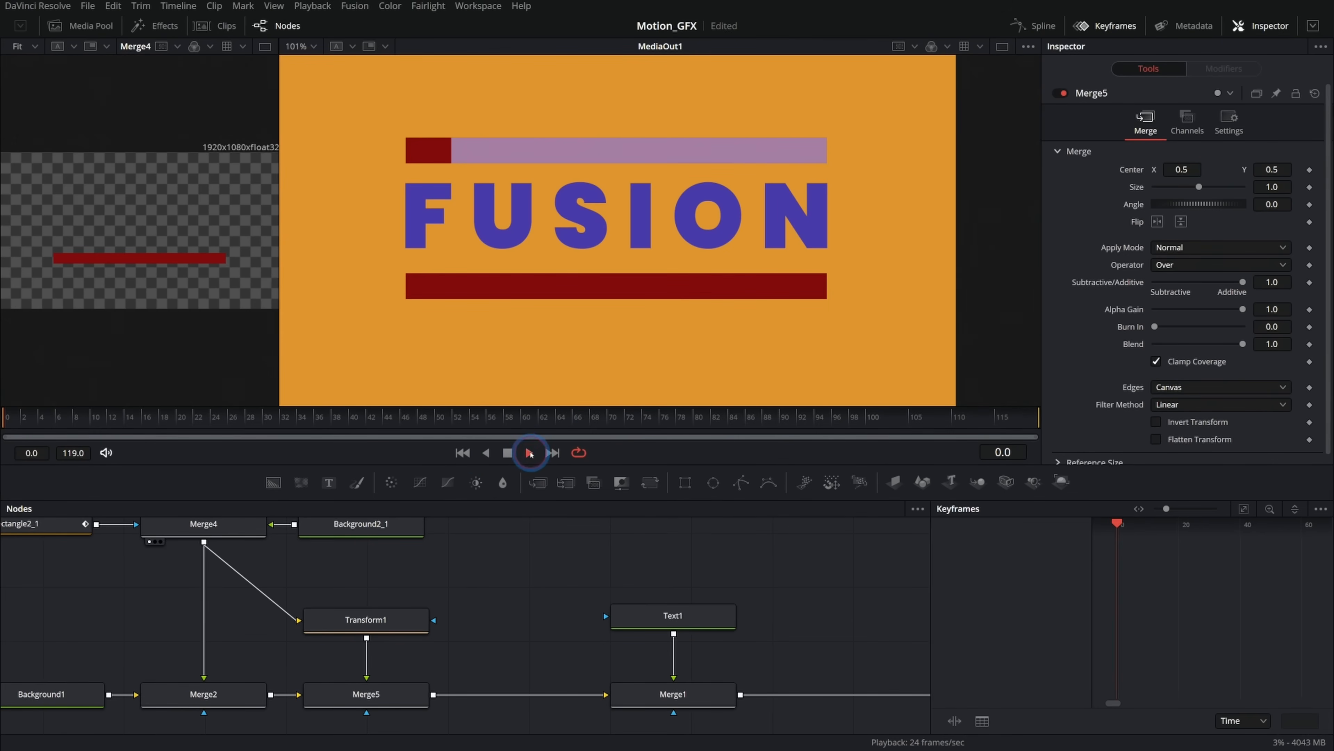
{"action": "left_click", "coordinate": [108, 429]}
Reselect Rectangle2 and Rectangle2_1 and expand their displacement tracks to review the staggered timing.
{"action": "left_click_drag", "start_coordinate": [275, 582], "coordinate": [509, 639]}
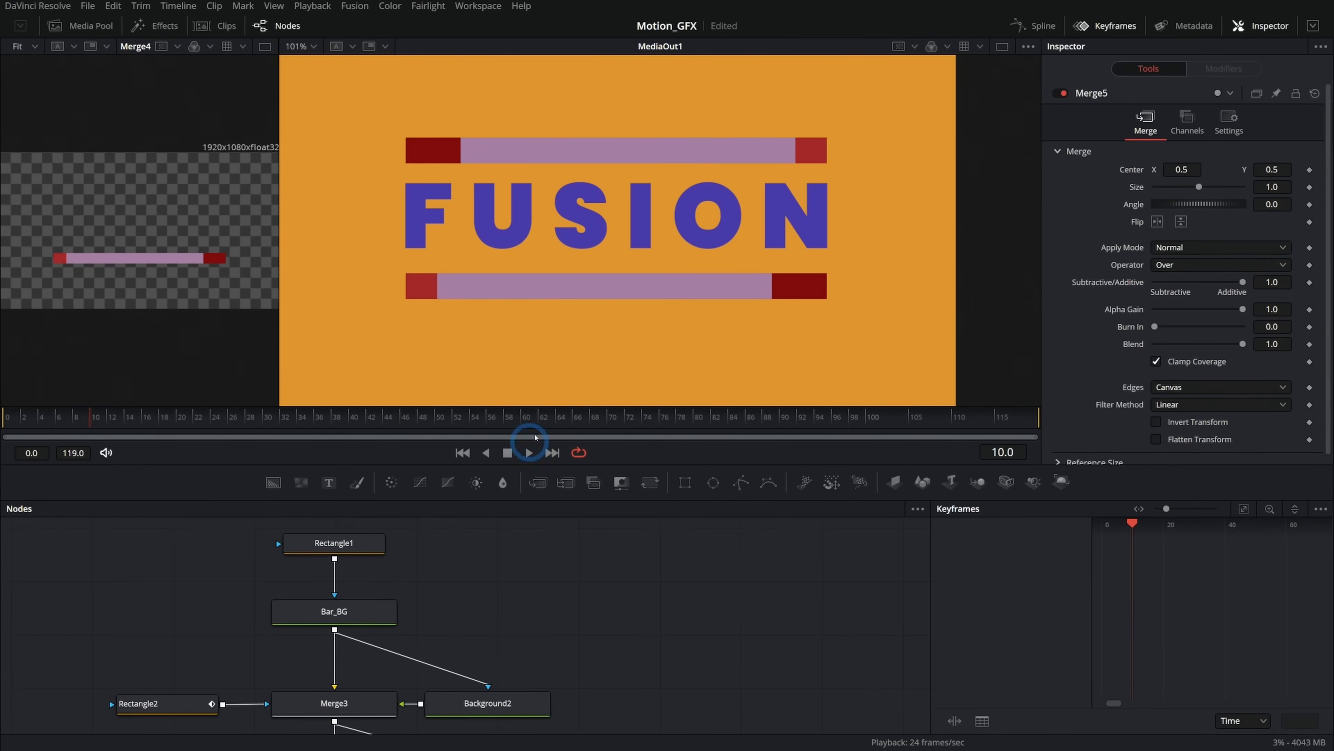
{"action": "left_click_drag", "start_coordinate": [476, 537], "coordinate": [505, 618]}
{"action": "mouse_move", "coordinate": [381, 628]}
{"action": "left_mouse_down"}
{"action": "mouse_move", "coordinate": [381, 558]}
{"action": "mouse_move", "coordinate": [379, 631]}
{"action": "left_mouse_up"}
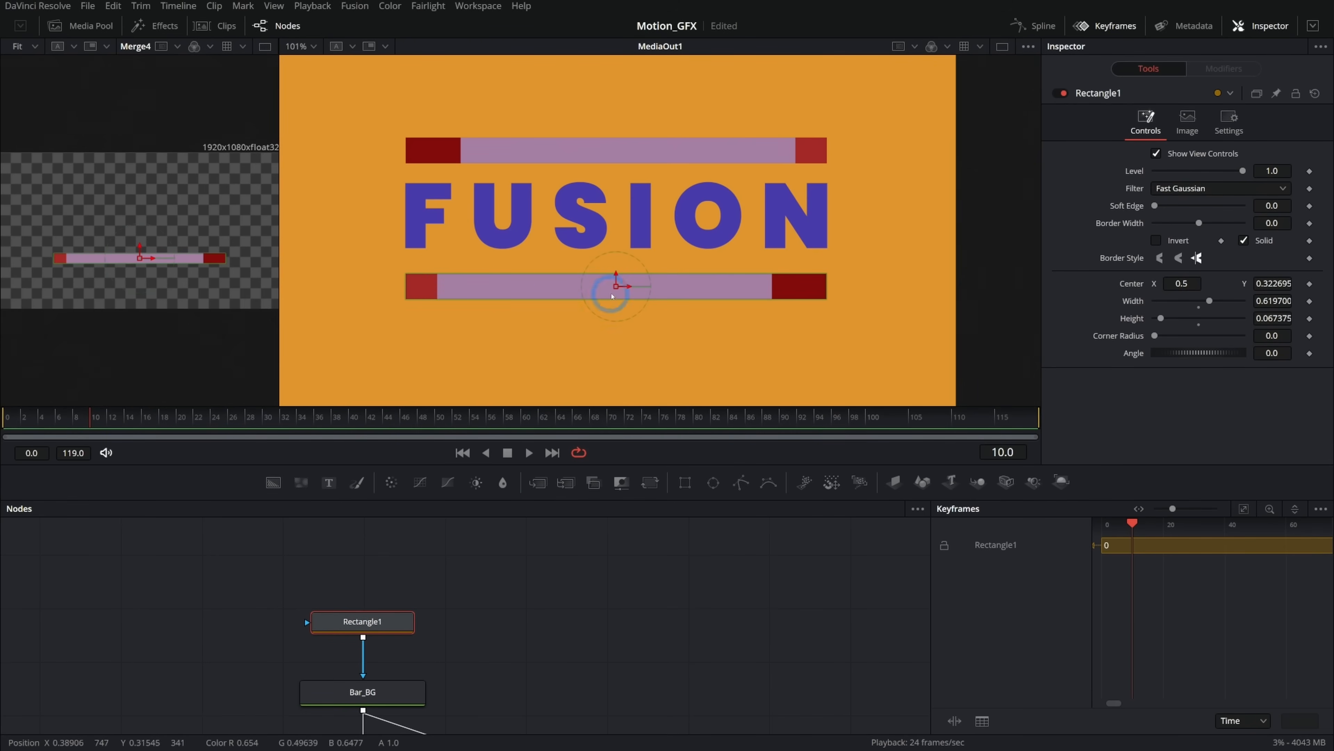
{"action": "left_click_drag", "start_coordinate": [82, 423], "coordinate": [7, 421]}
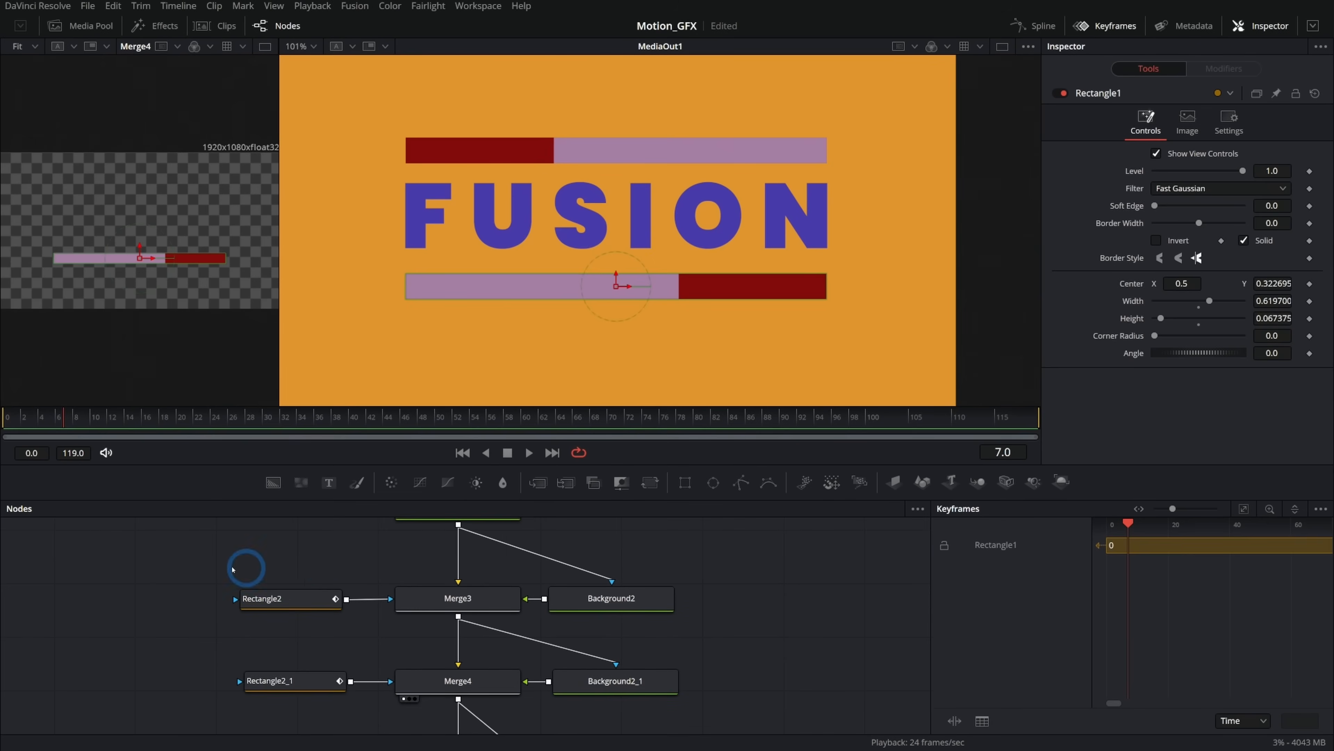
{"action": "left_click_drag", "start_coordinate": [266, 572], "coordinate": [285, 711]}
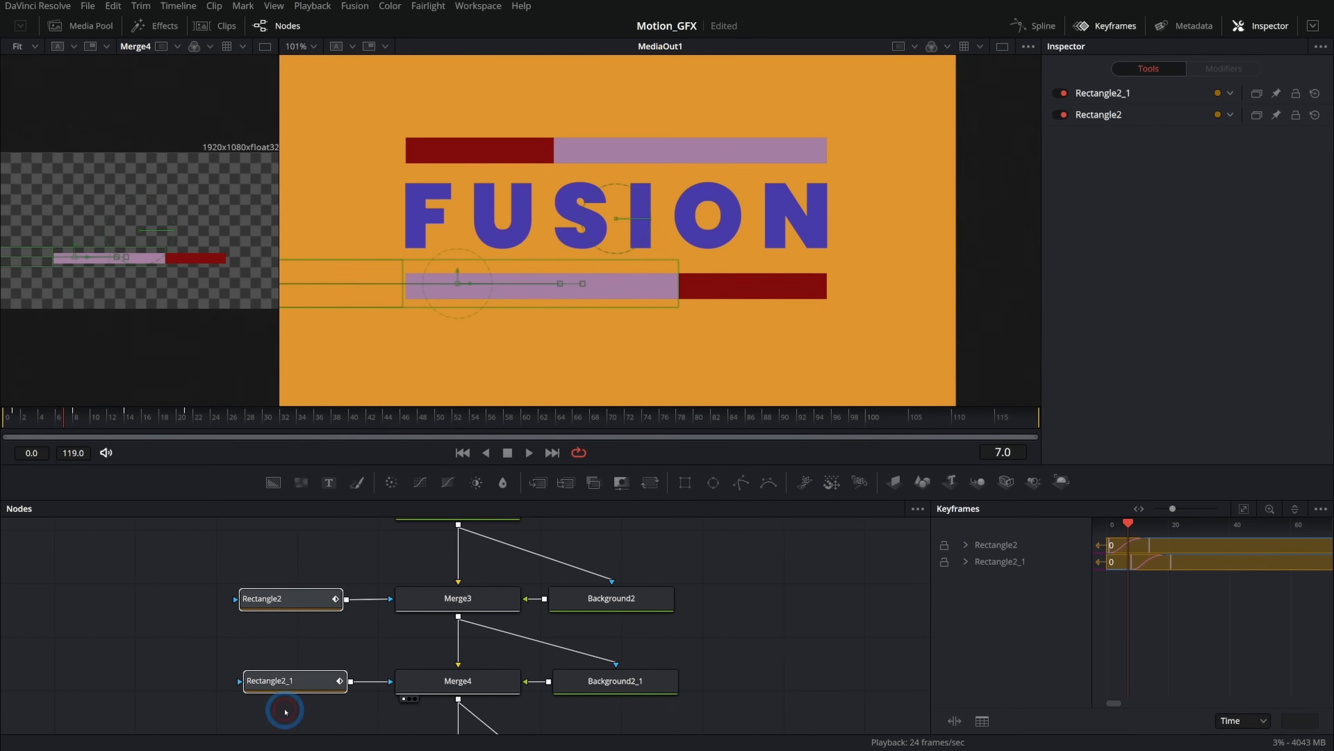
{"action": "left_click", "coordinate": [966, 562]}
{"action": "left_click", "coordinate": [965, 546]}
{"action": "left_click_drag", "start_coordinate": [1101, 564], "coordinate": [1131, 570]}
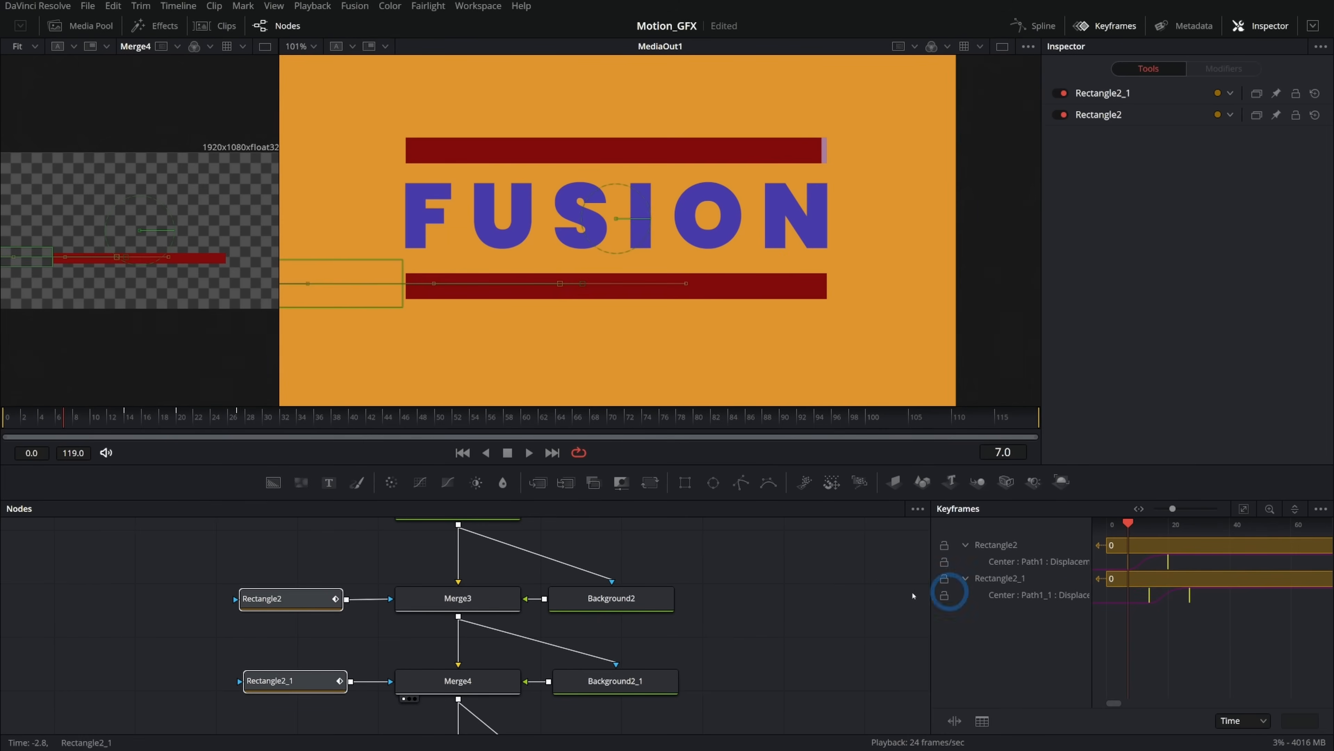
Insert a new Rectangle mask node between Rectangle1 and Bar_BG.
{"action": "scroll", "coordinate": [708, 565], "scroll_direction": "up", "scroll_amount": 5}
{"action": "left_click", "coordinate": [634, 572]}
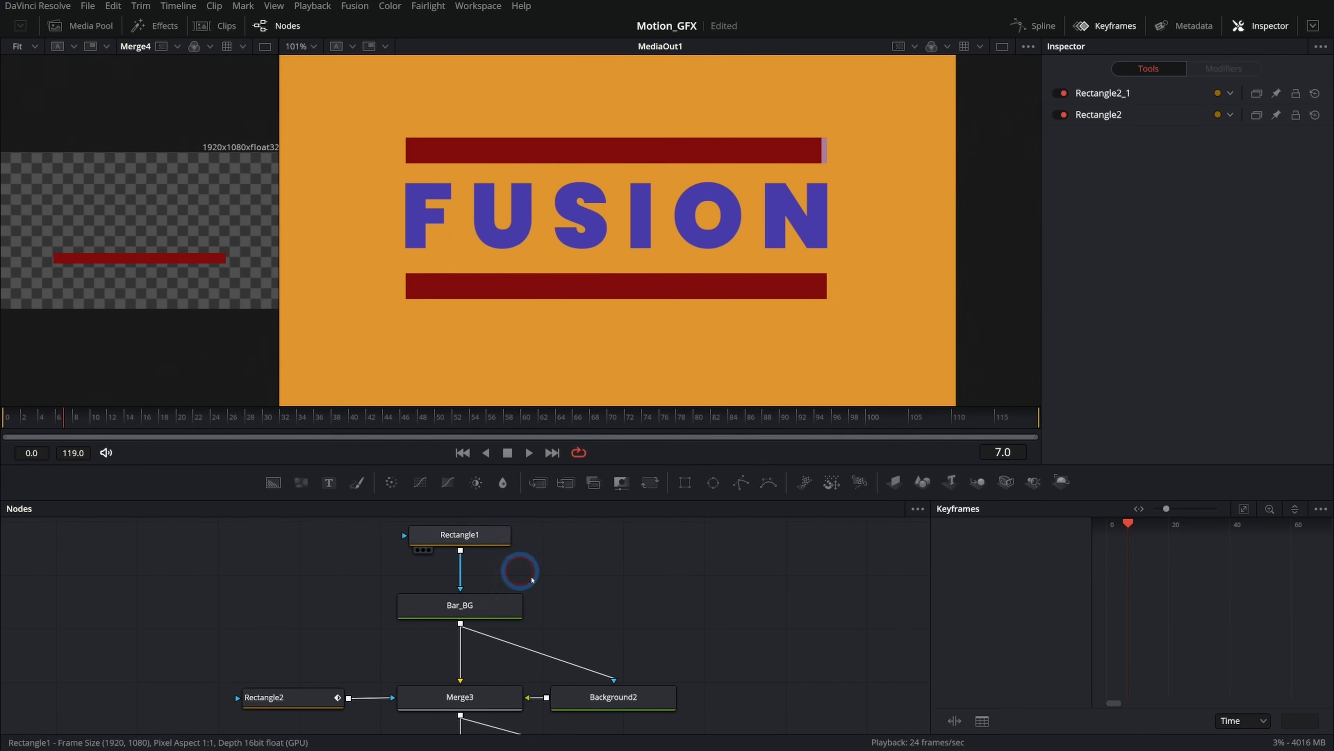
{"action": "left_click", "coordinate": [480, 551]}
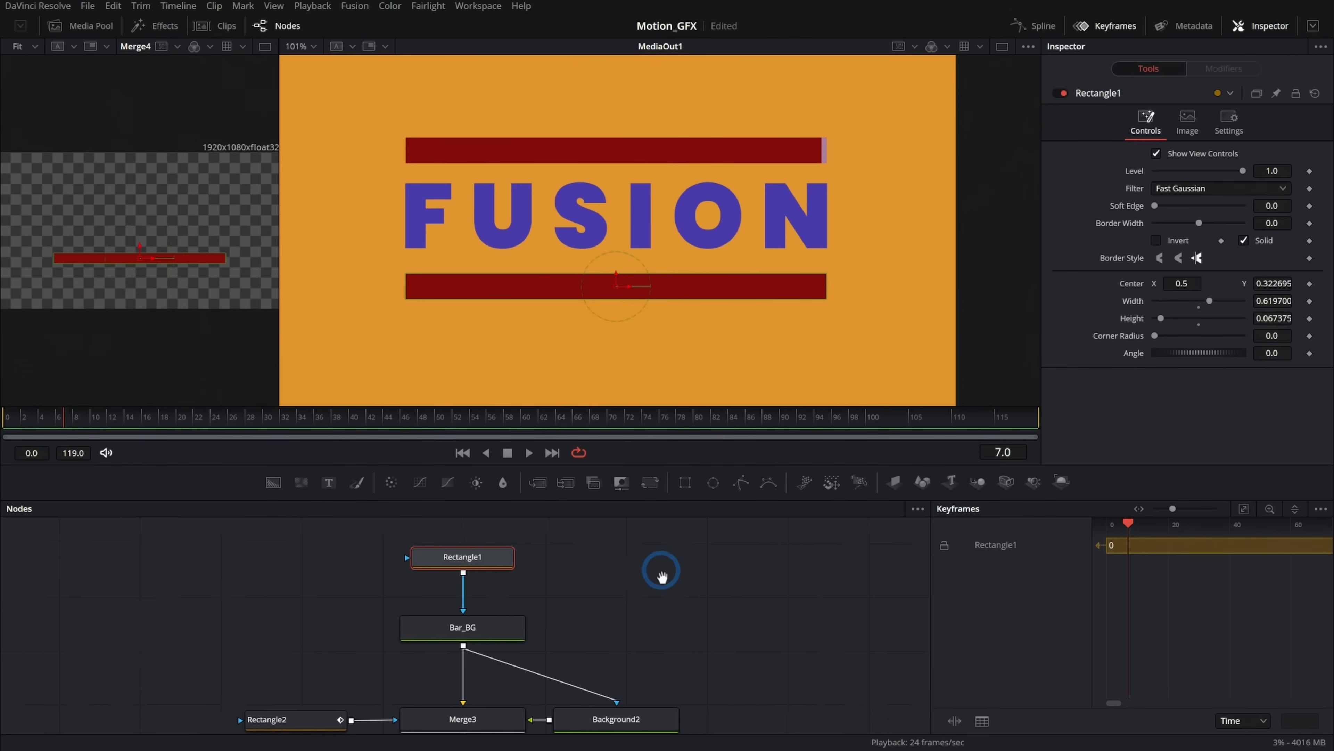
{"action": "scroll", "coordinate": [654, 578], "scroll_direction": "up", "scroll_amount": 3}
{"action": "left_click_drag", "start_coordinate": [498, 626], "coordinate": [496, 568]}
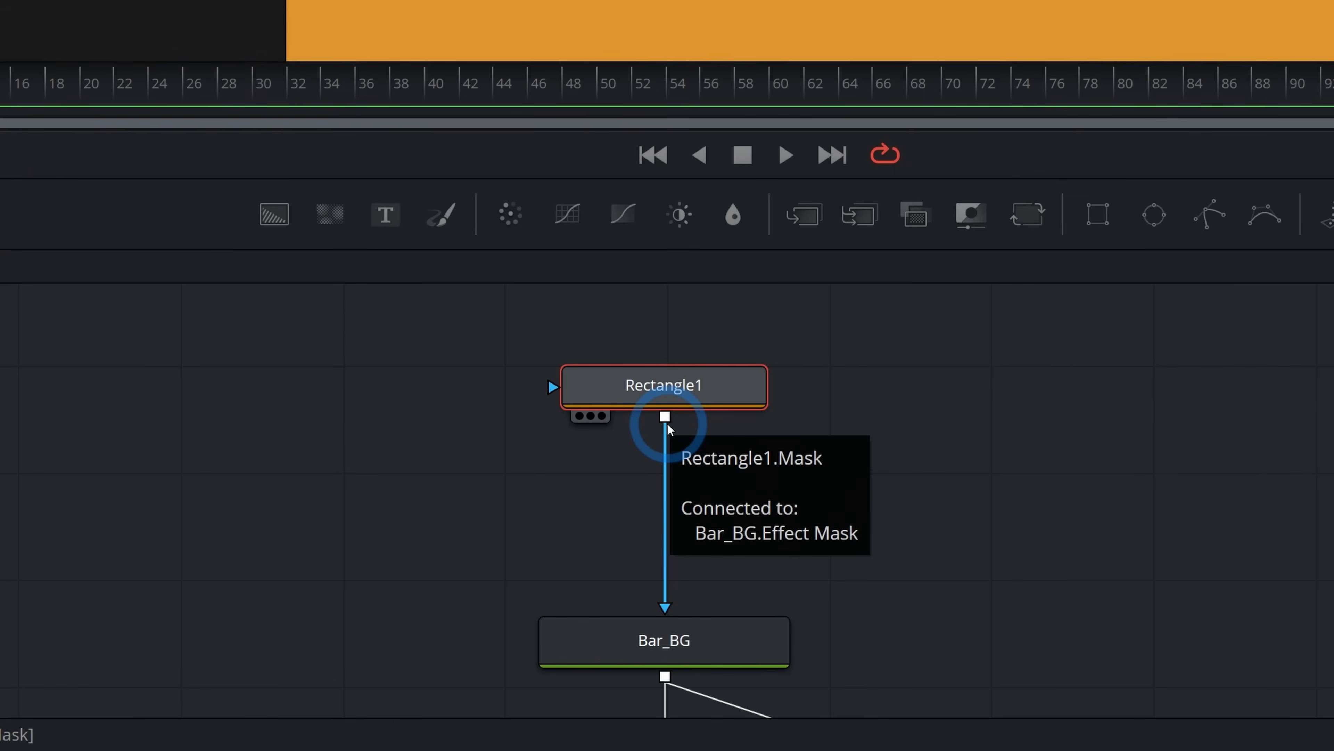
{"action": "mouse_move", "coordinate": [472, 577]}
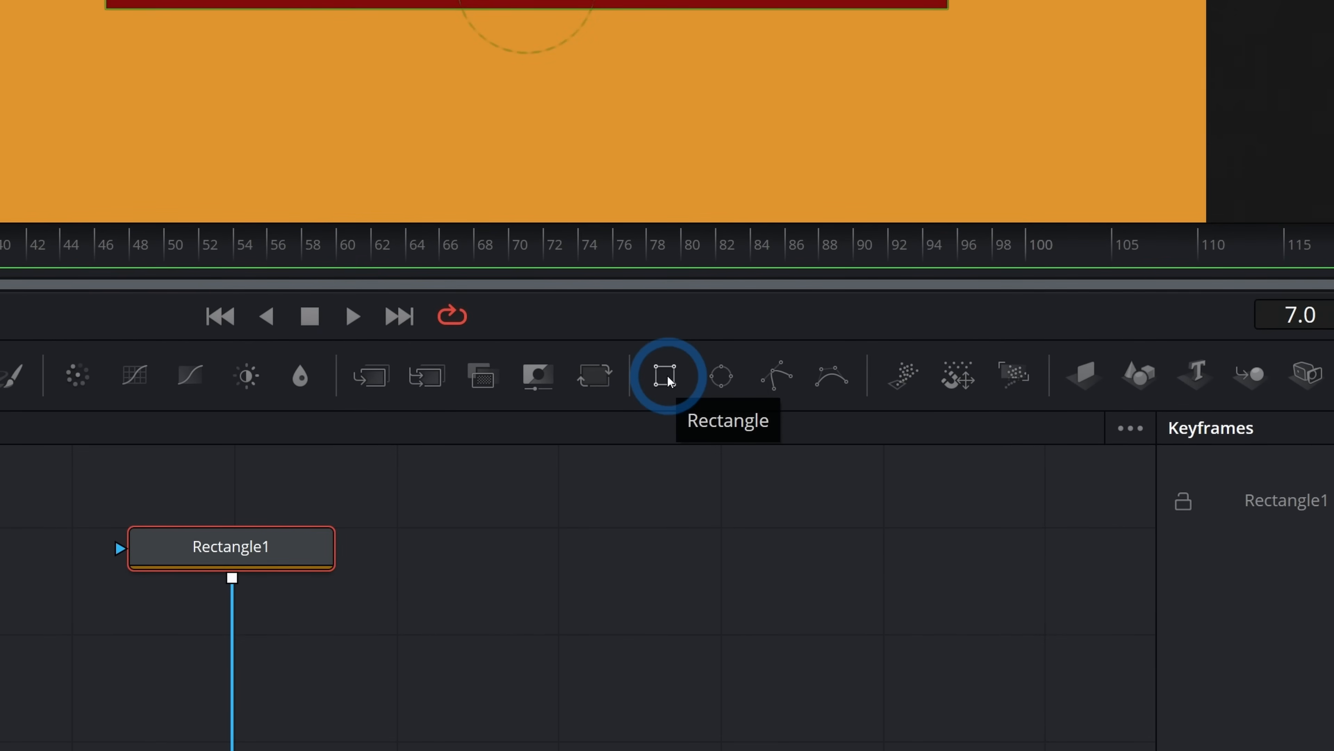
{"action": "left_click_drag", "start_coordinate": [669, 379], "coordinate": [231, 650]}
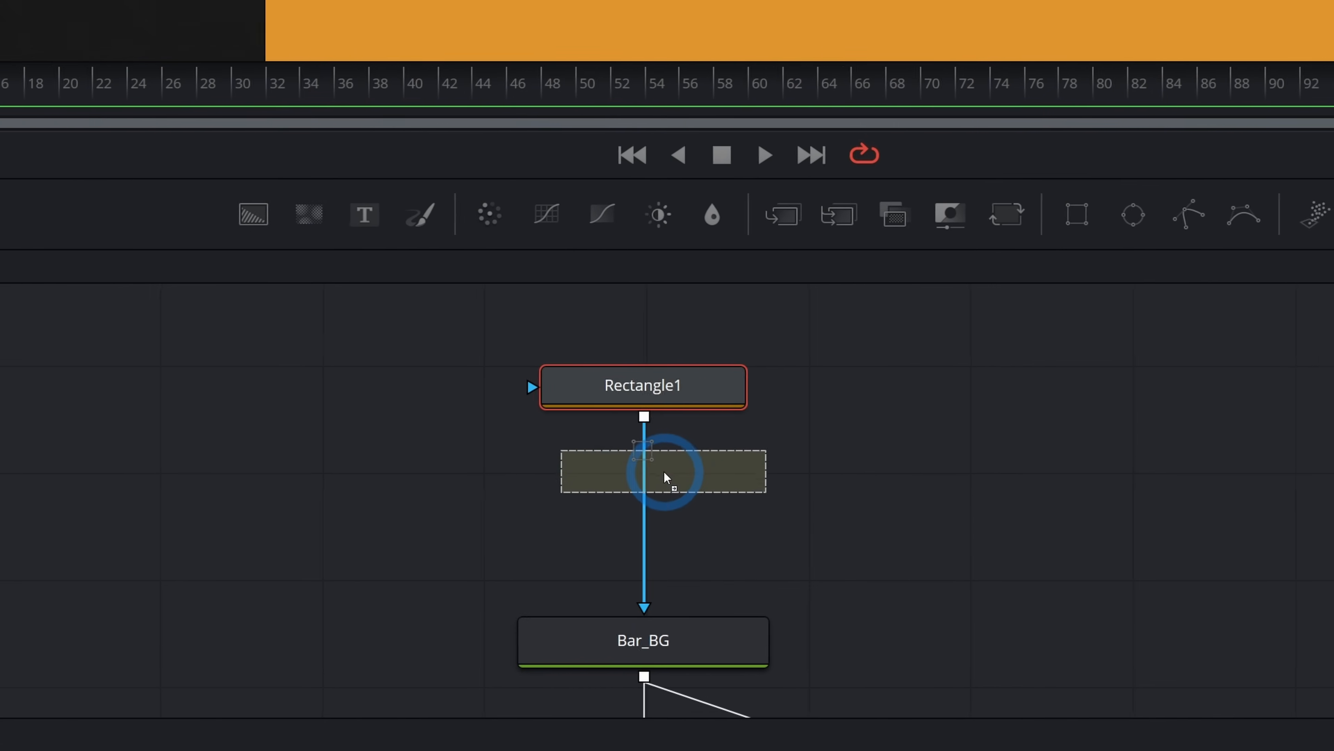
{"action": "left_click_drag", "start_coordinate": [667, 485], "coordinate": [668, 484]}
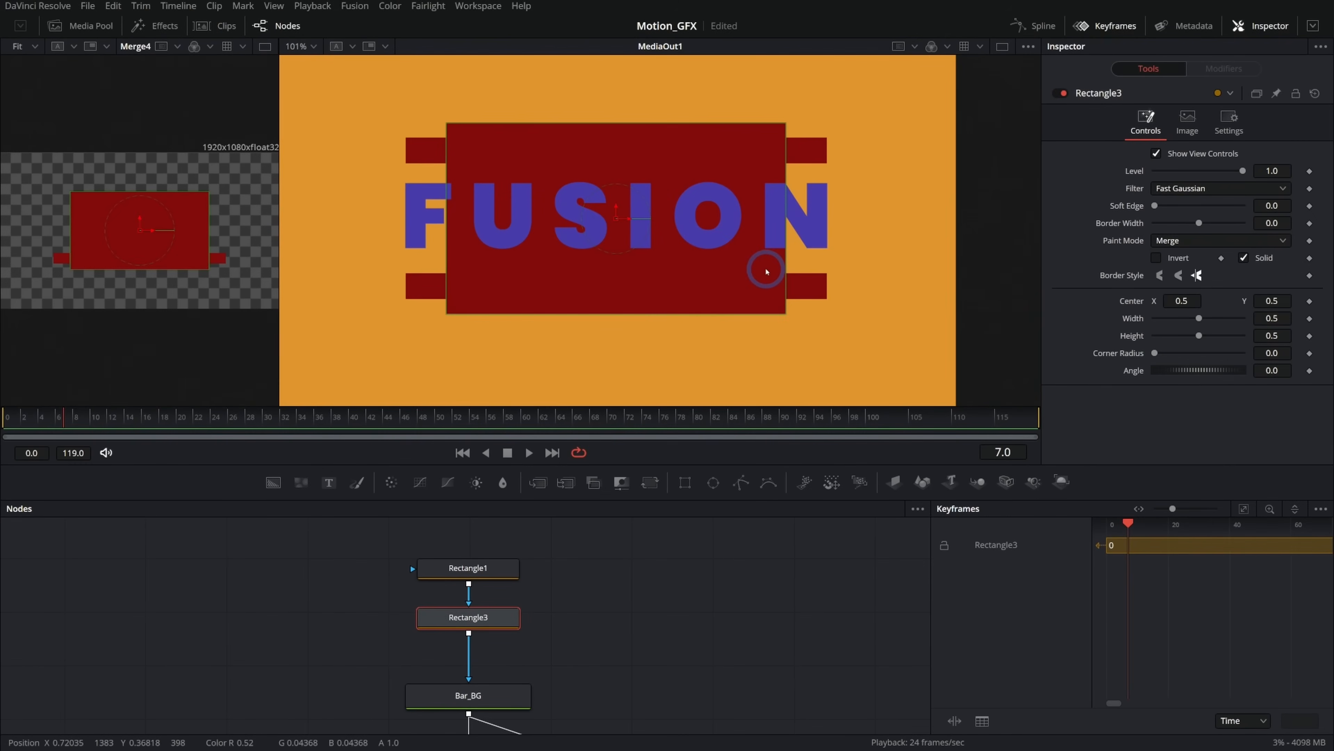
Position the new rectangle over the middle of the lower bar and resize it to about 0.18 by 0.18.
{"action": "left_click_drag", "start_coordinate": [616, 219], "coordinate": [653, 287]}
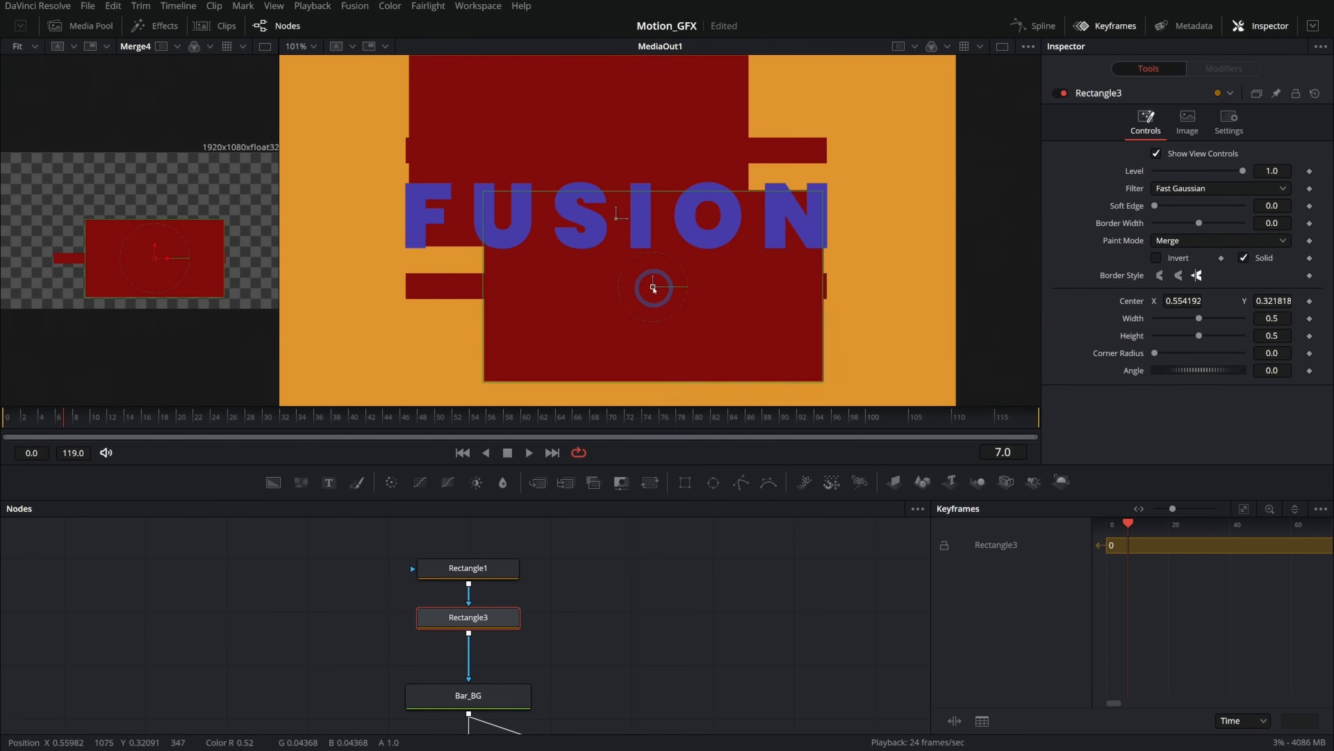
{"action": "left_click_drag", "start_coordinate": [784, 217], "coordinate": [677, 279]}
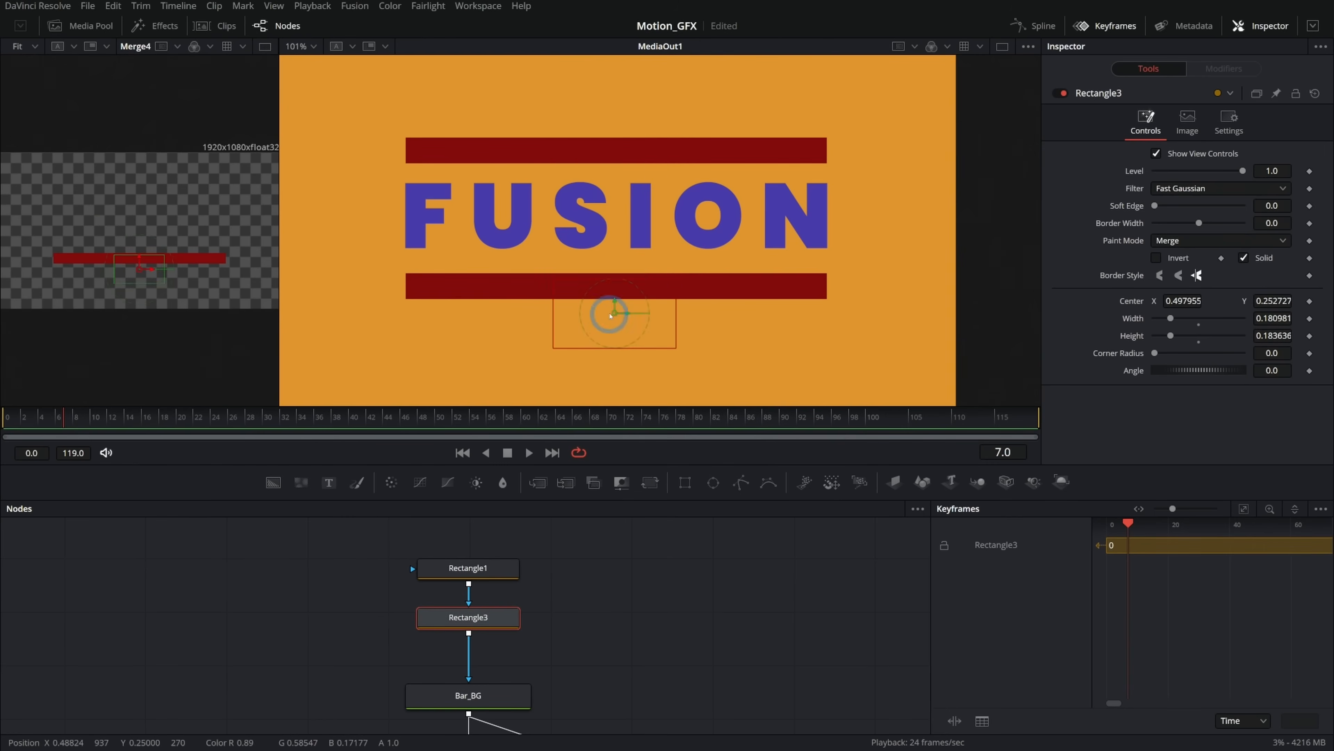
{"action": "left_click_drag", "start_coordinate": [611, 315], "coordinate": [616, 293]}
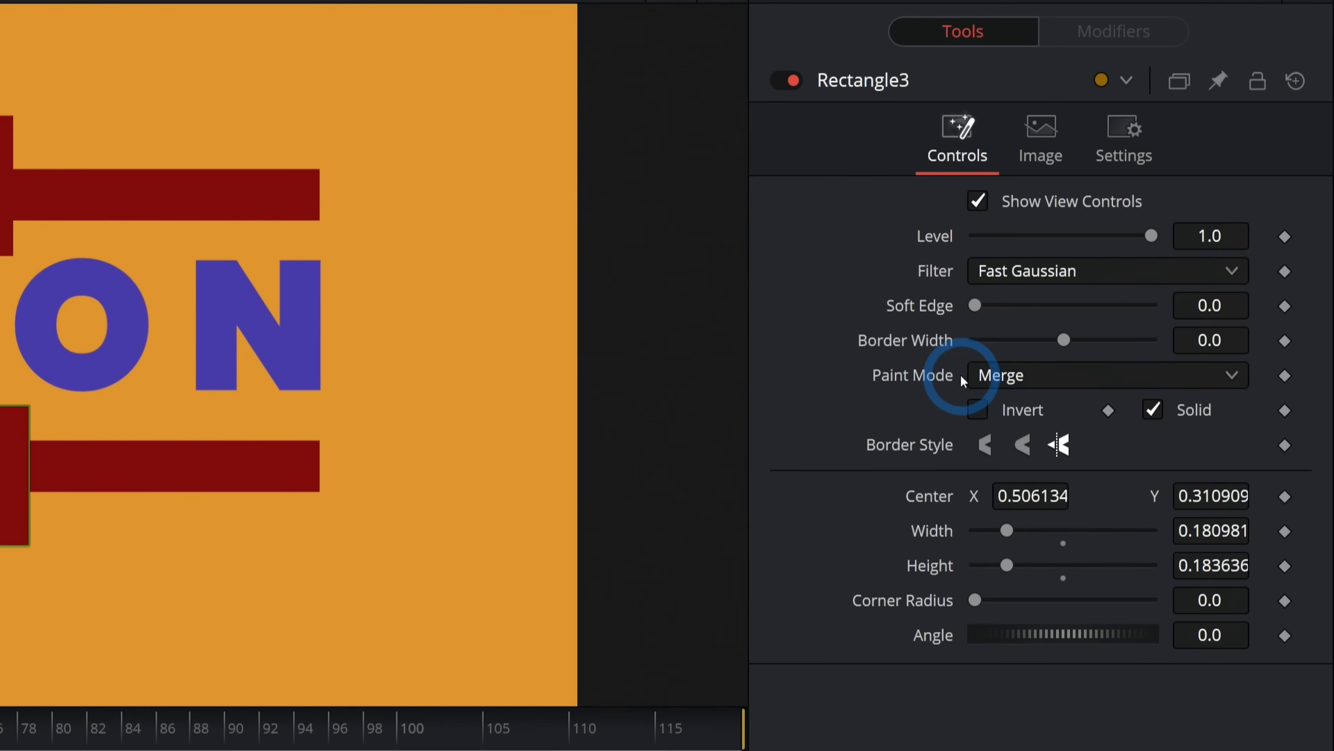
Set the new rectangle's paint mode to Subtract.
{"action": "left_click", "coordinate": [997, 376]}
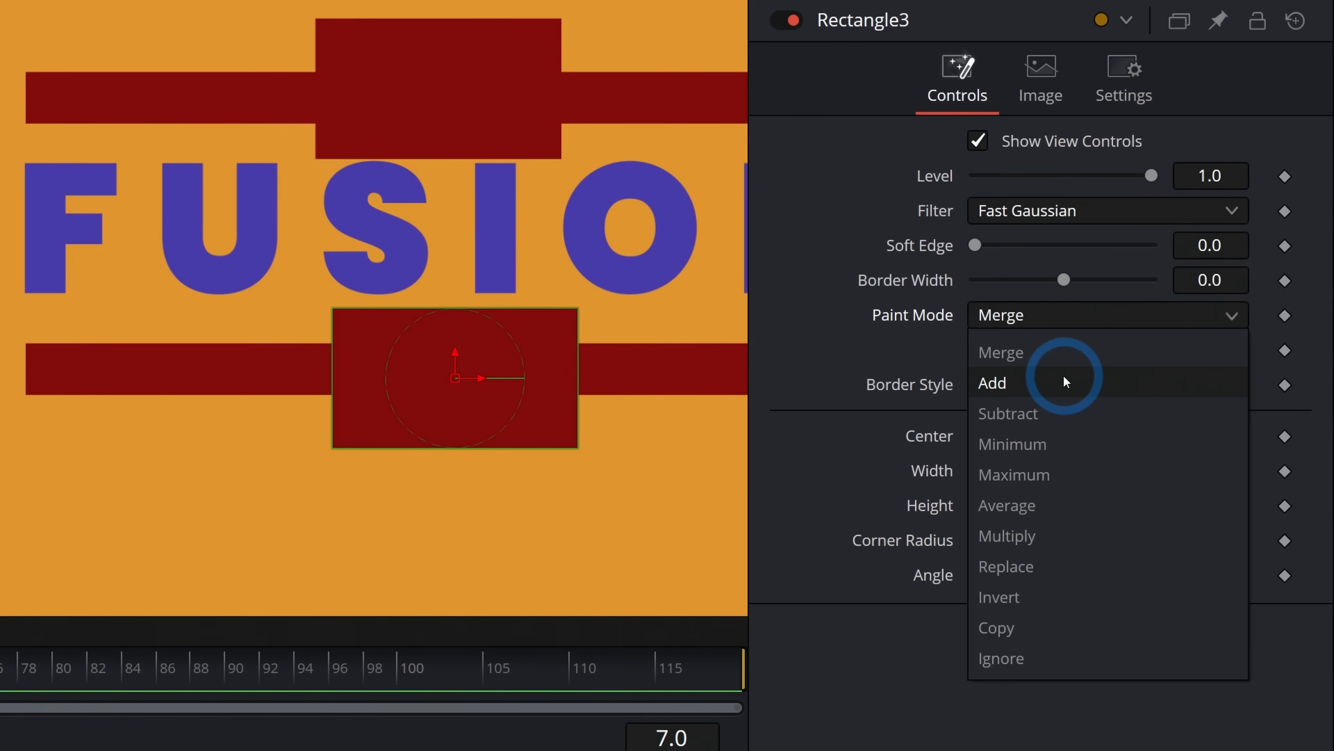
{"action": "left_click", "coordinate": [1066, 393]}
{"action": "left_click", "coordinate": [1043, 377]}
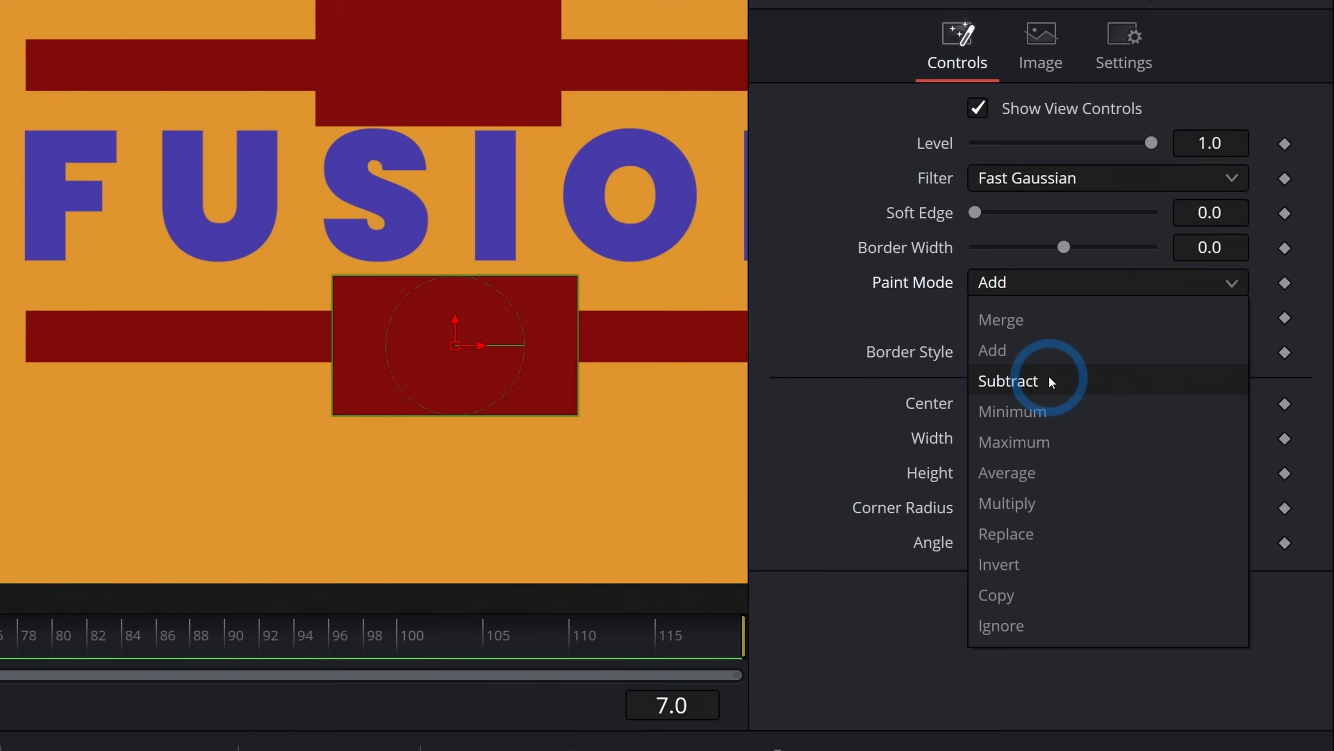
Invert the new Subtract rectangle mask and stretch it to about 0.71 wide, centred across the lower bar.
{"action": "left_click", "coordinate": [1049, 381]}
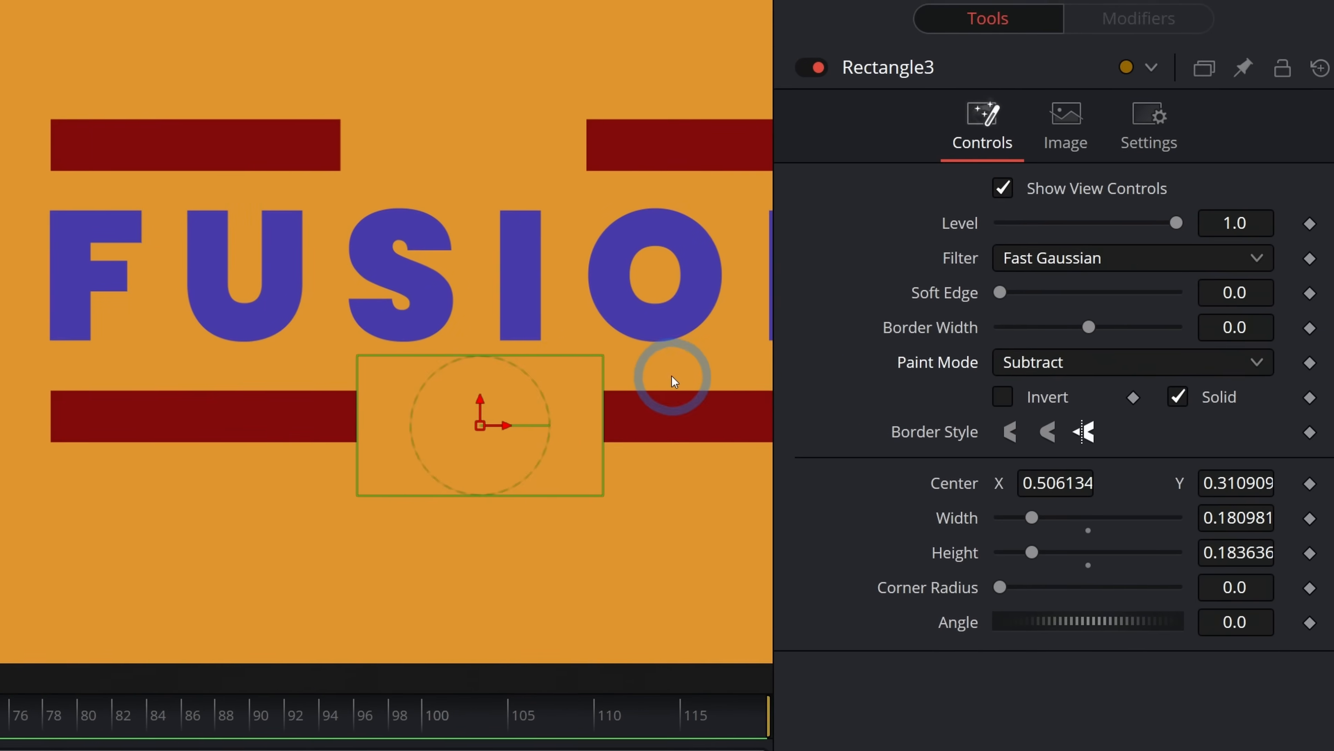
{"action": "left_click", "coordinate": [979, 378]}
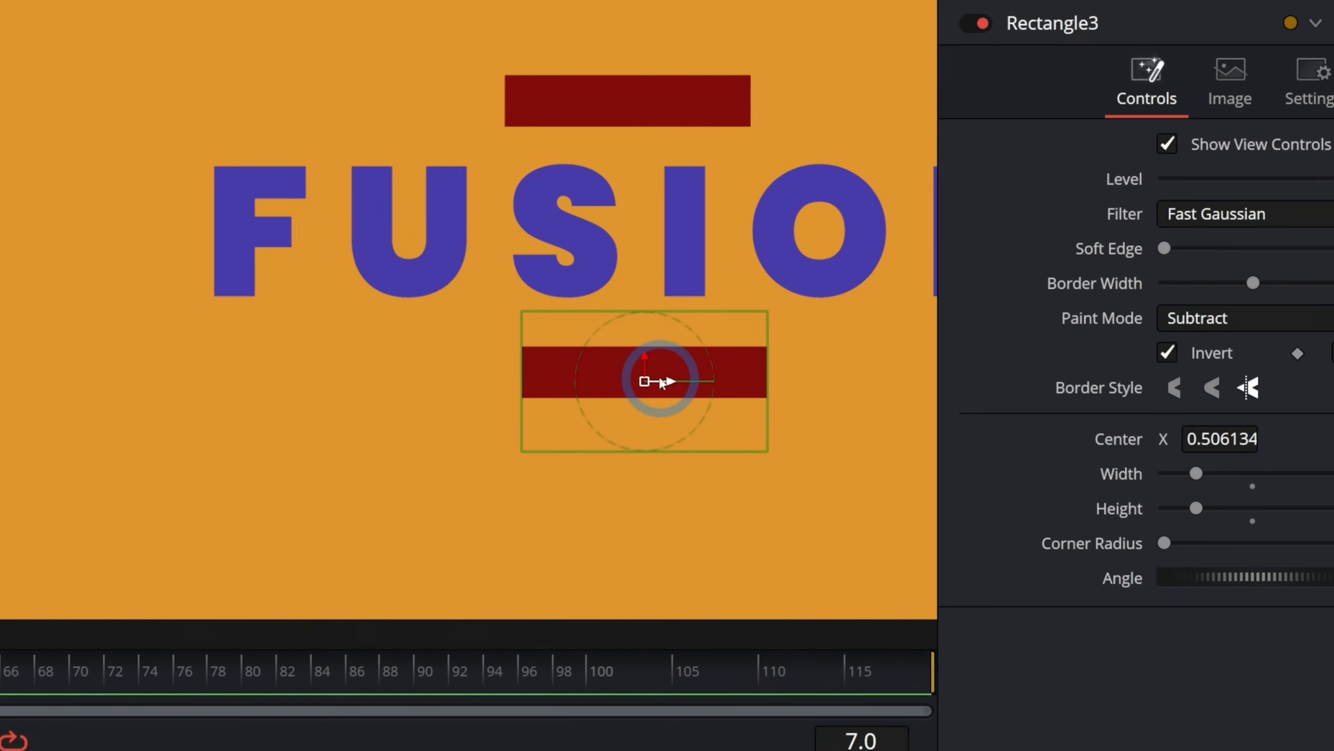
{"action": "left_click_drag", "start_coordinate": [661, 383], "coordinate": [816, 378]}
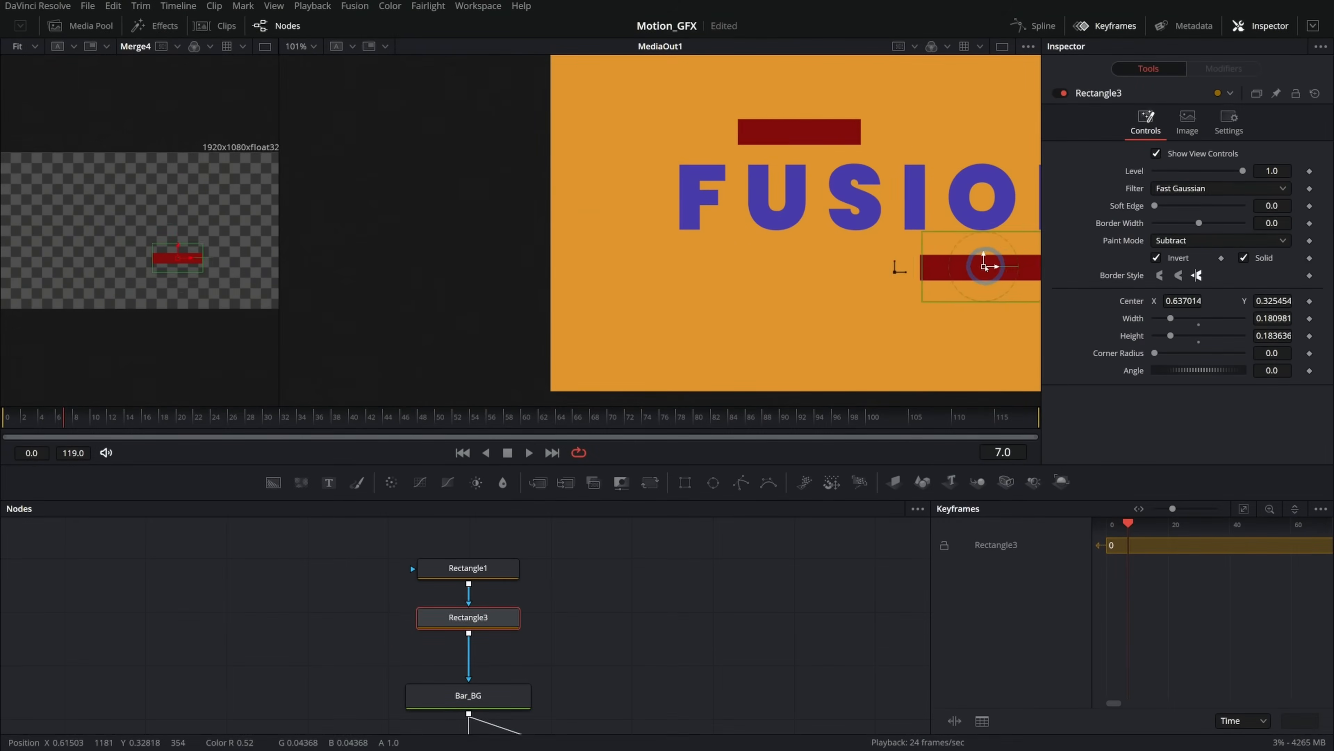
{"action": "left_click_drag", "start_coordinate": [985, 266], "coordinate": [947, 282]}
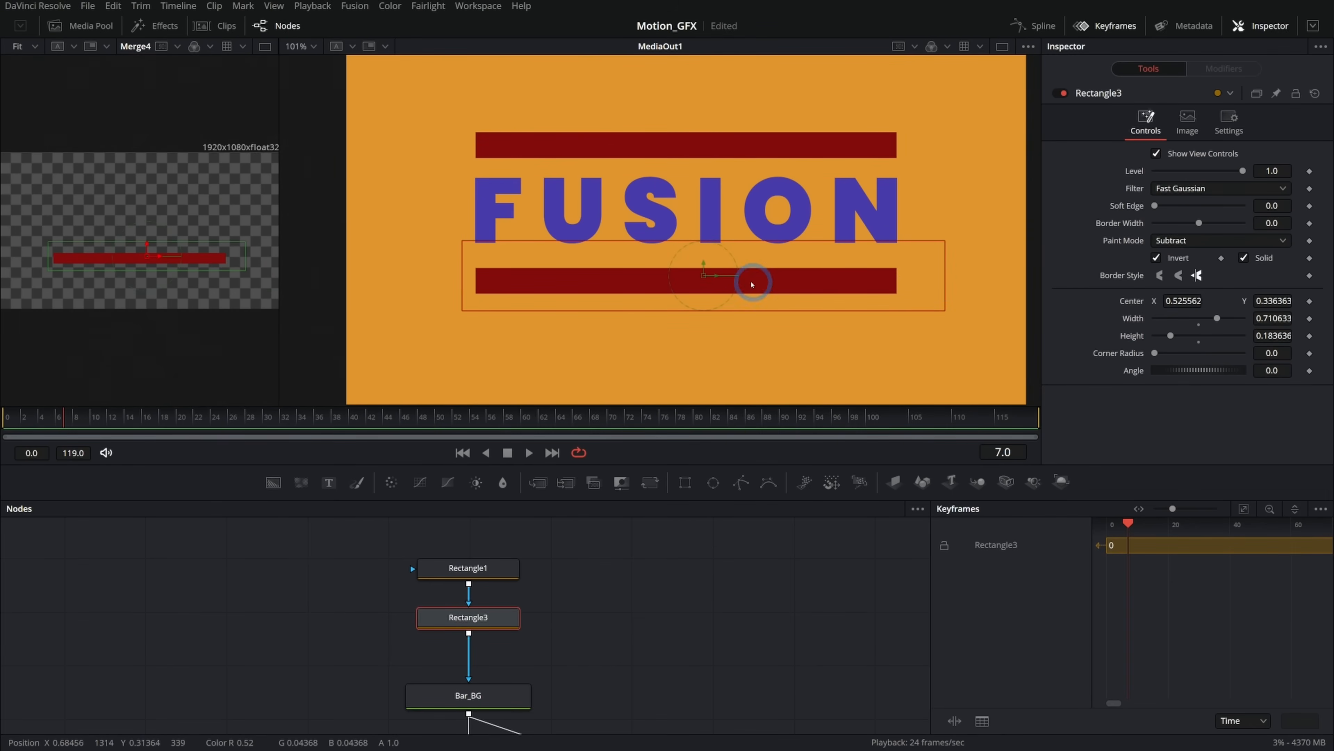
{"action": "left_click_drag", "start_coordinate": [718, 279], "coordinate": [672, 276]}
Paste a copy of Rectangle2 and swap it in for Rectangle3 between Rectangle1 and Bar_BG.
{"action": "left_click_drag", "start_coordinate": [623, 673], "coordinate": [558, 599]}
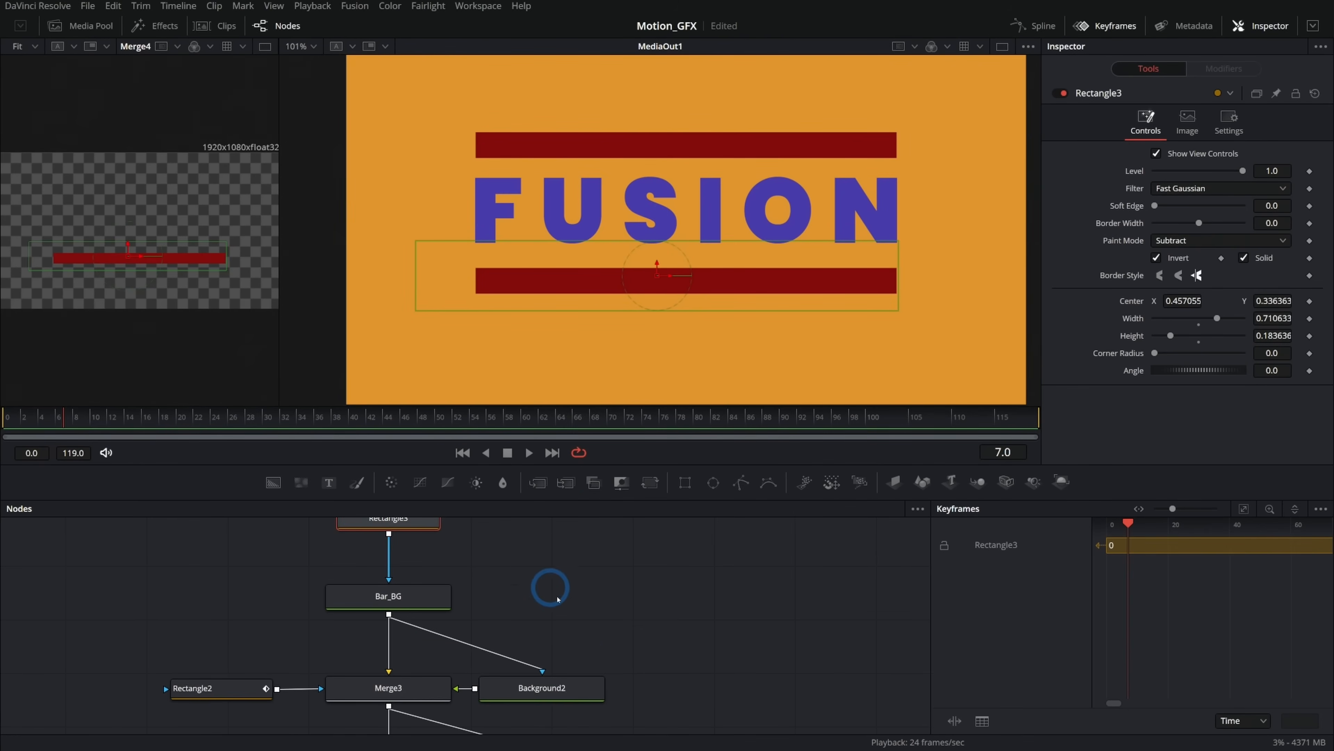
{"action": "left_click", "coordinate": [197, 685]}
{"action": "left_click_drag", "start_coordinate": [250, 595], "coordinate": [358, 687]}
{"action": "key", "text": "ctrl+v"}
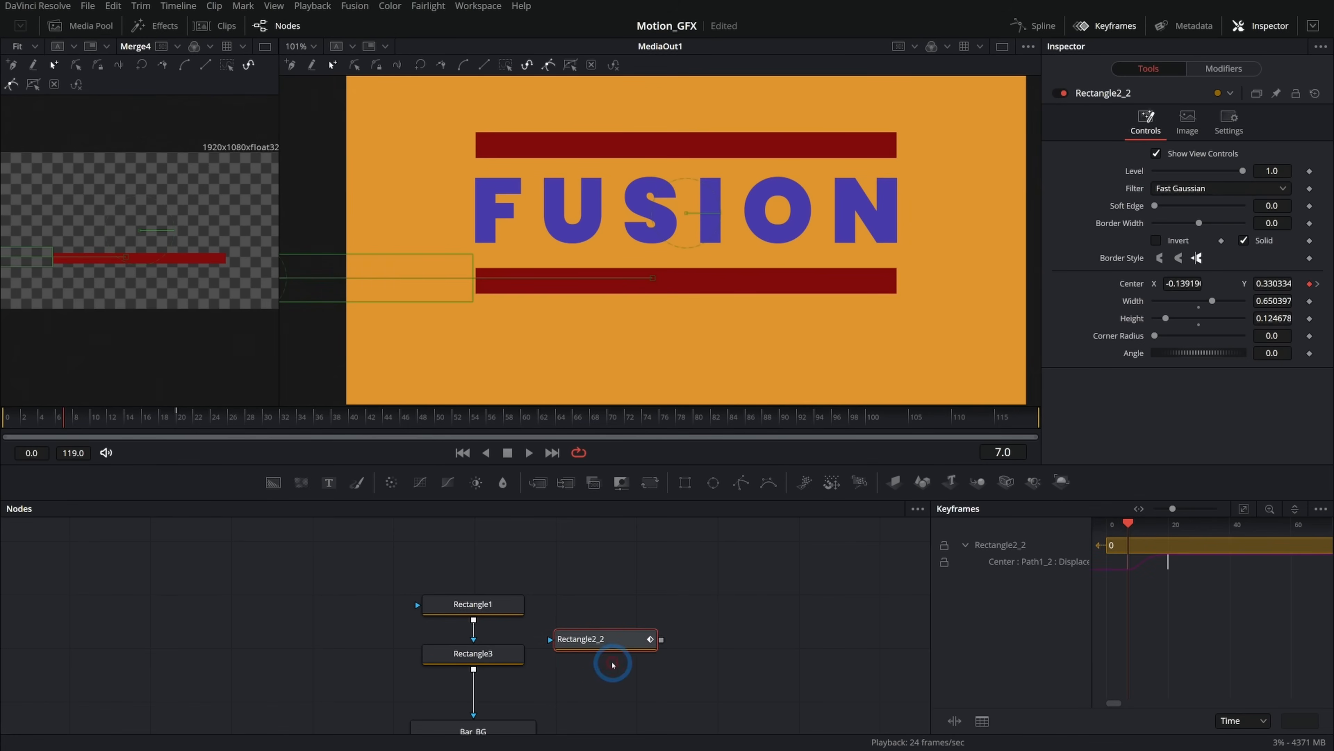
{"action": "left_click_drag", "start_coordinate": [513, 661], "coordinate": [295, 636]}
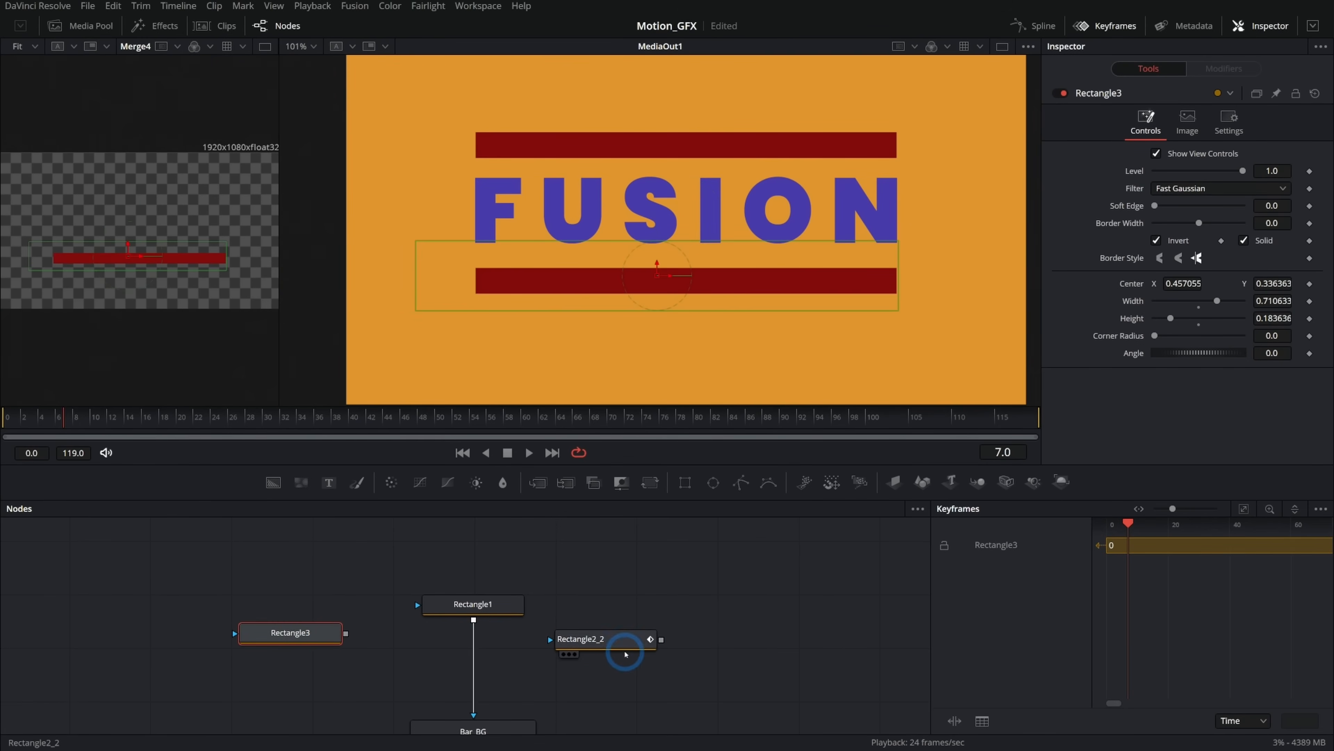
{"action": "left_click_drag", "start_coordinate": [625, 639], "coordinate": [482, 693]}
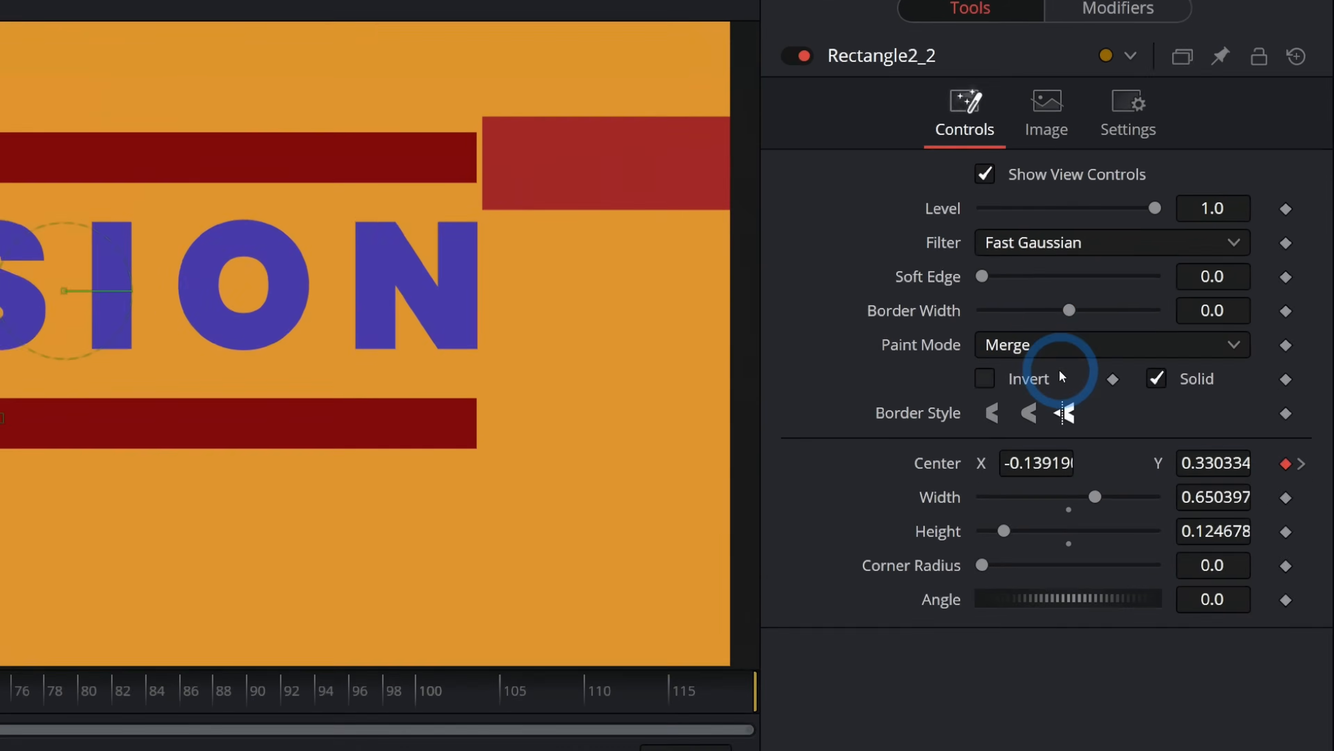
Set the pasted Rectangle2_2 mask's paint mode to Subtract and enable Invert.
{"action": "left_click", "coordinate": [1188, 236]}
{"action": "left_click", "coordinate": [1042, 483]}
{"action": "left_click", "coordinate": [979, 419]}
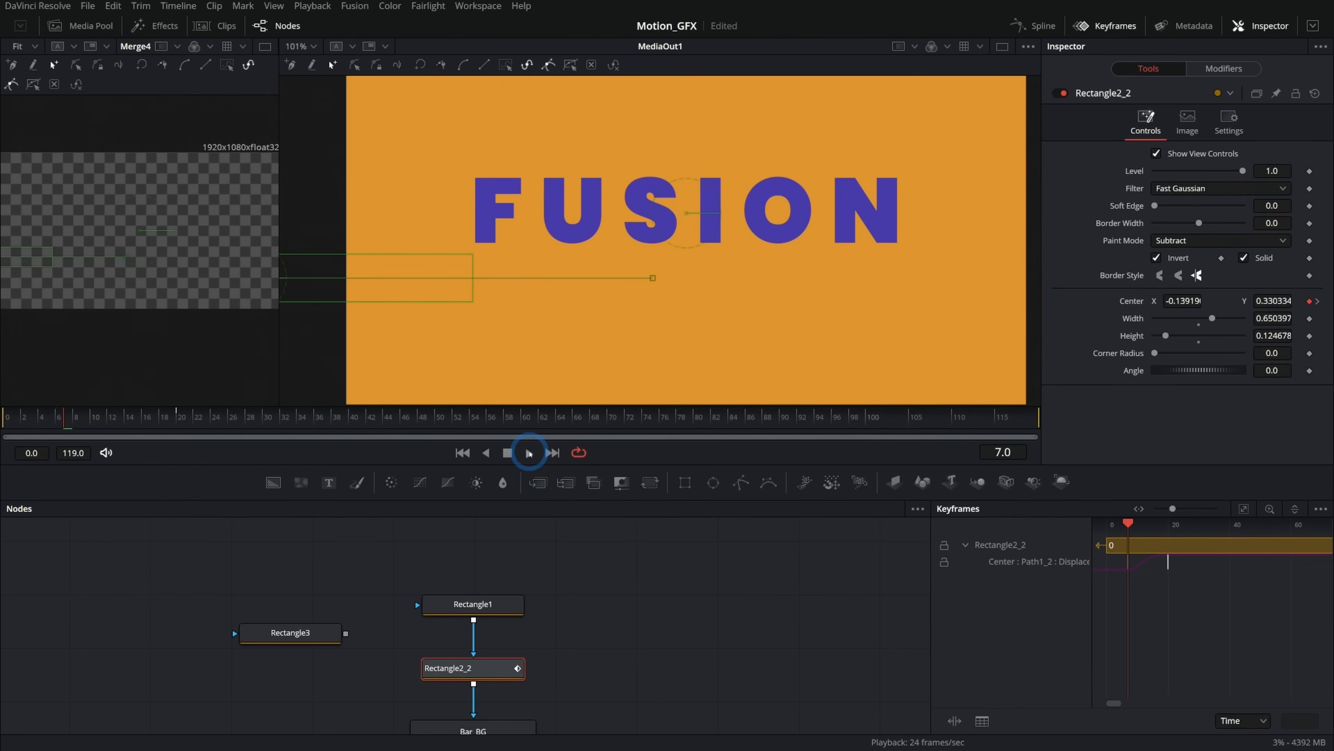
Play the animation and inspect Rectangle2_2's center keyframes to review the sliding cutout.
{"action": "left_click", "coordinate": [529, 453]}
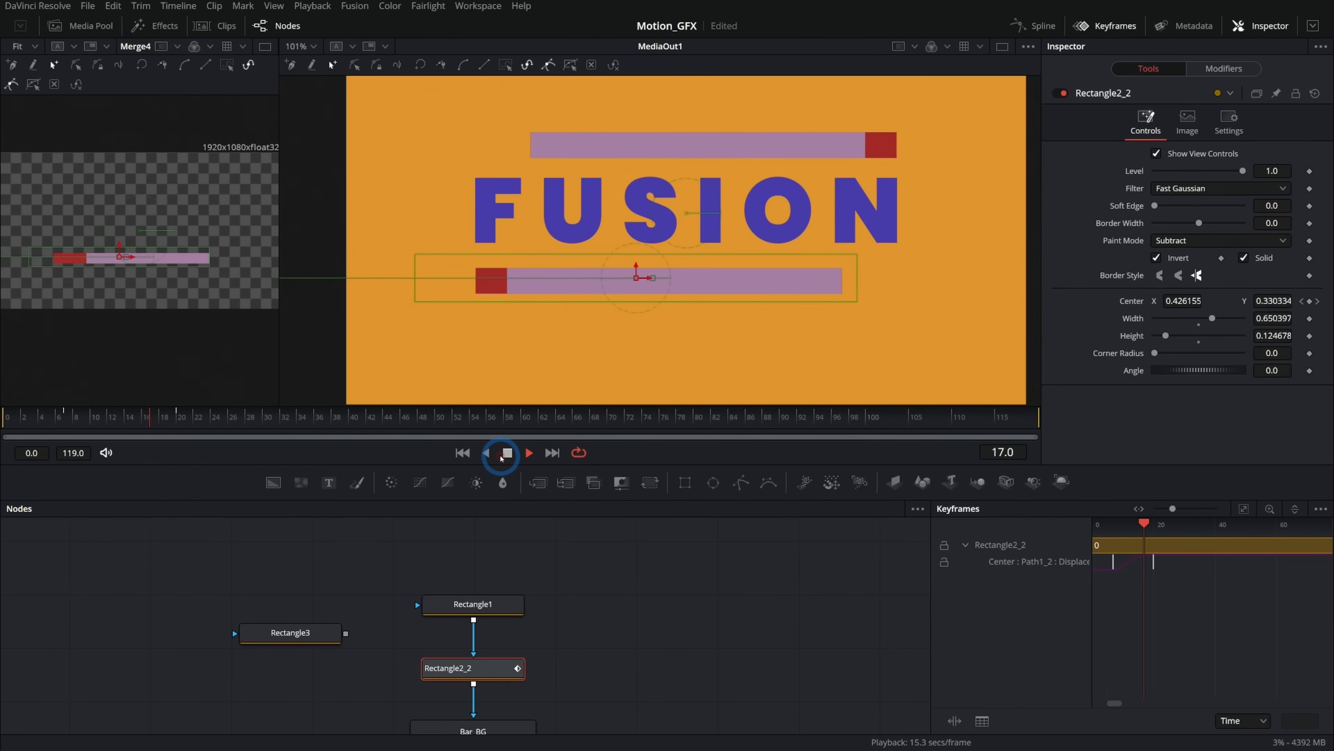
{"action": "left_click", "coordinate": [502, 455]}
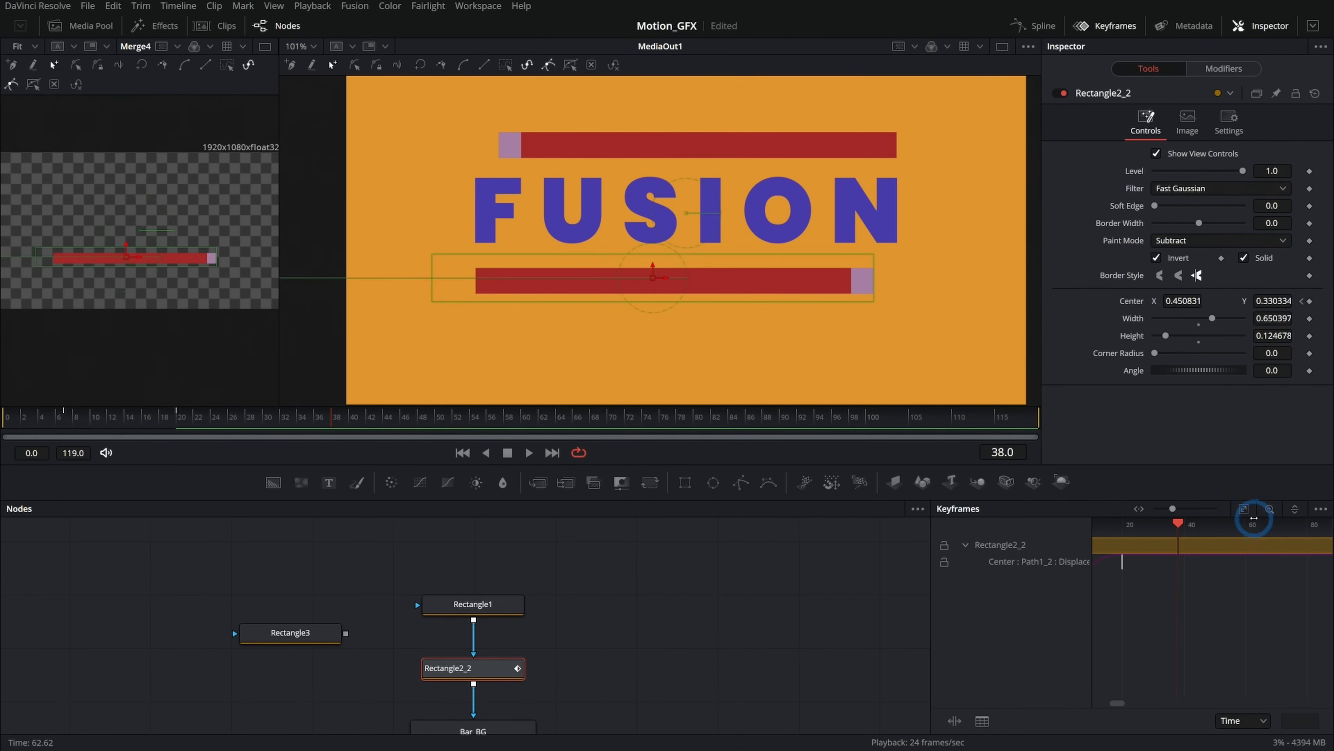
{"action": "left_click_drag", "start_coordinate": [1173, 573], "coordinate": [1113, 563]}
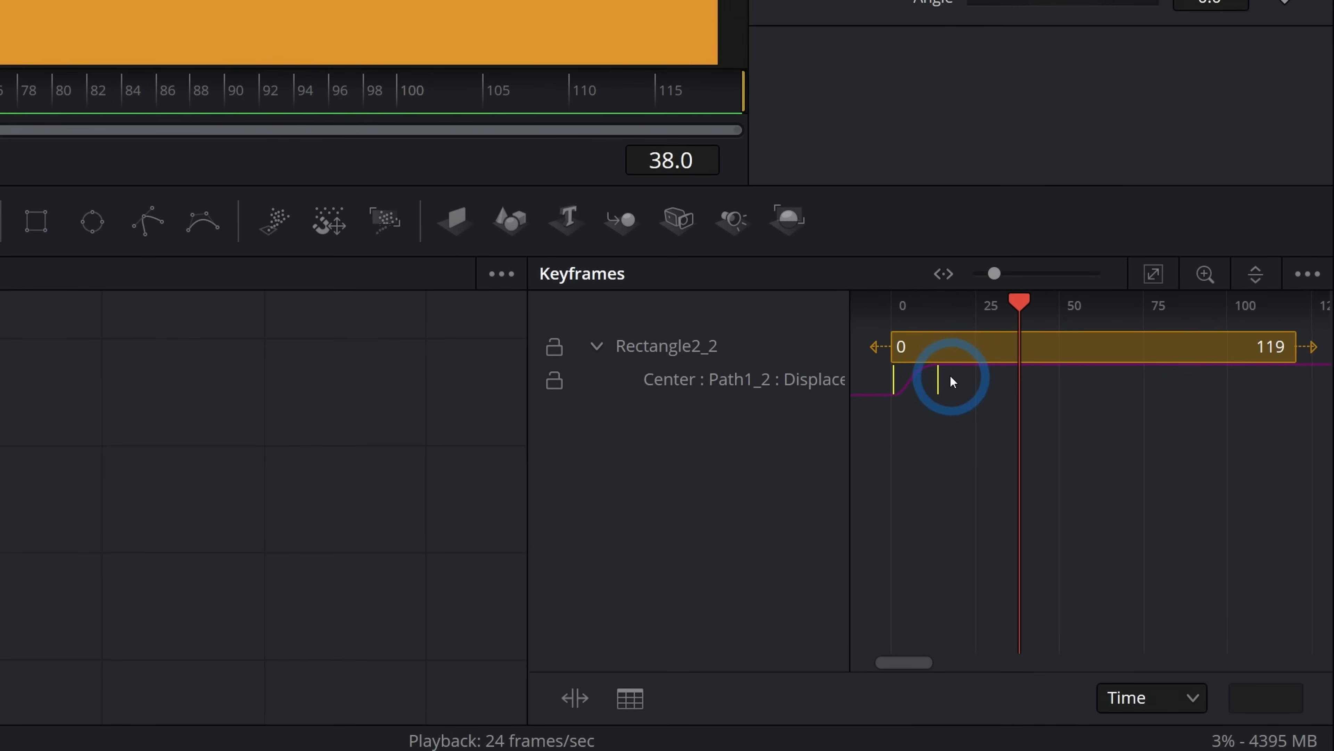
{"action": "left_click", "coordinate": [578, 453]}
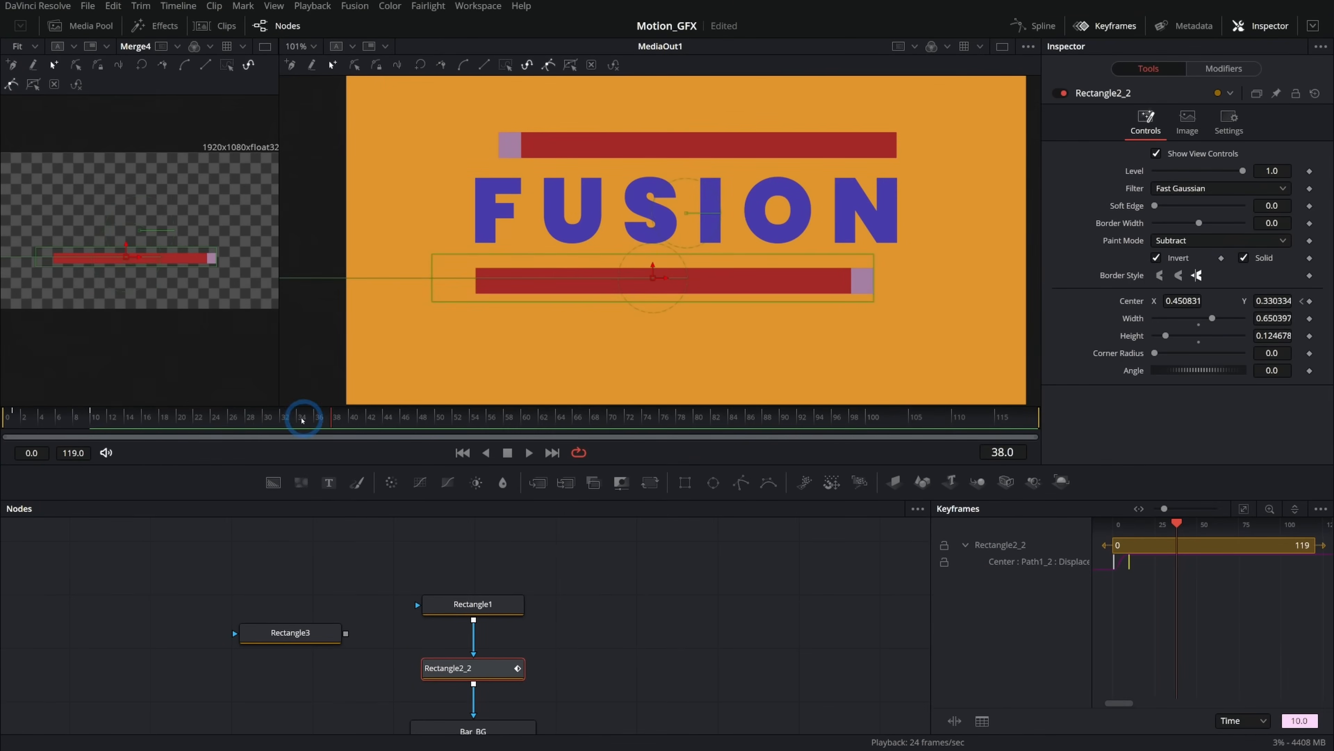
{"action": "key", "text": "space"}
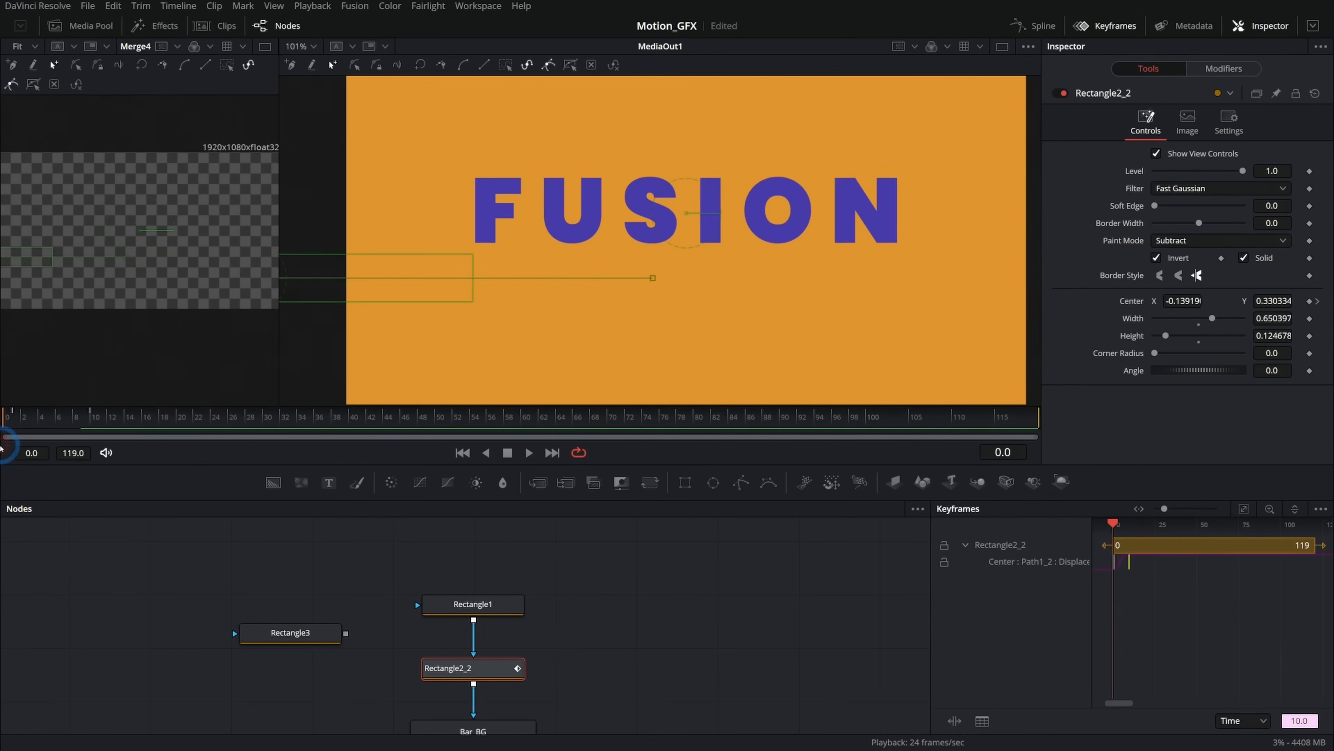
{"action": "key", "text": "space"}
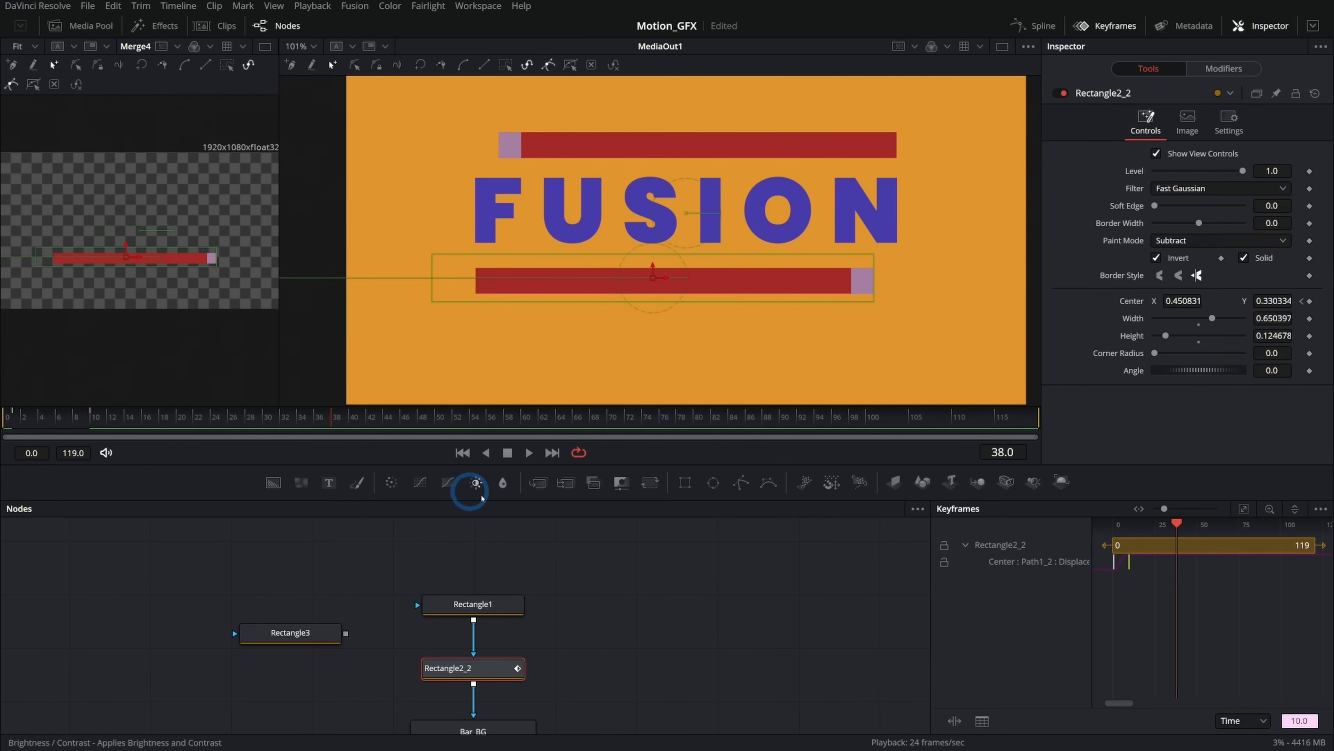
{"action": "scroll", "coordinate": [620, 589], "scroll_direction": "down", "scroll_amount": 2}
At frame 10, shift the Rectangle2_2 mask right to about X 0.49 and replay the animation.
{"action": "left_click", "coordinate": [95, 416]}
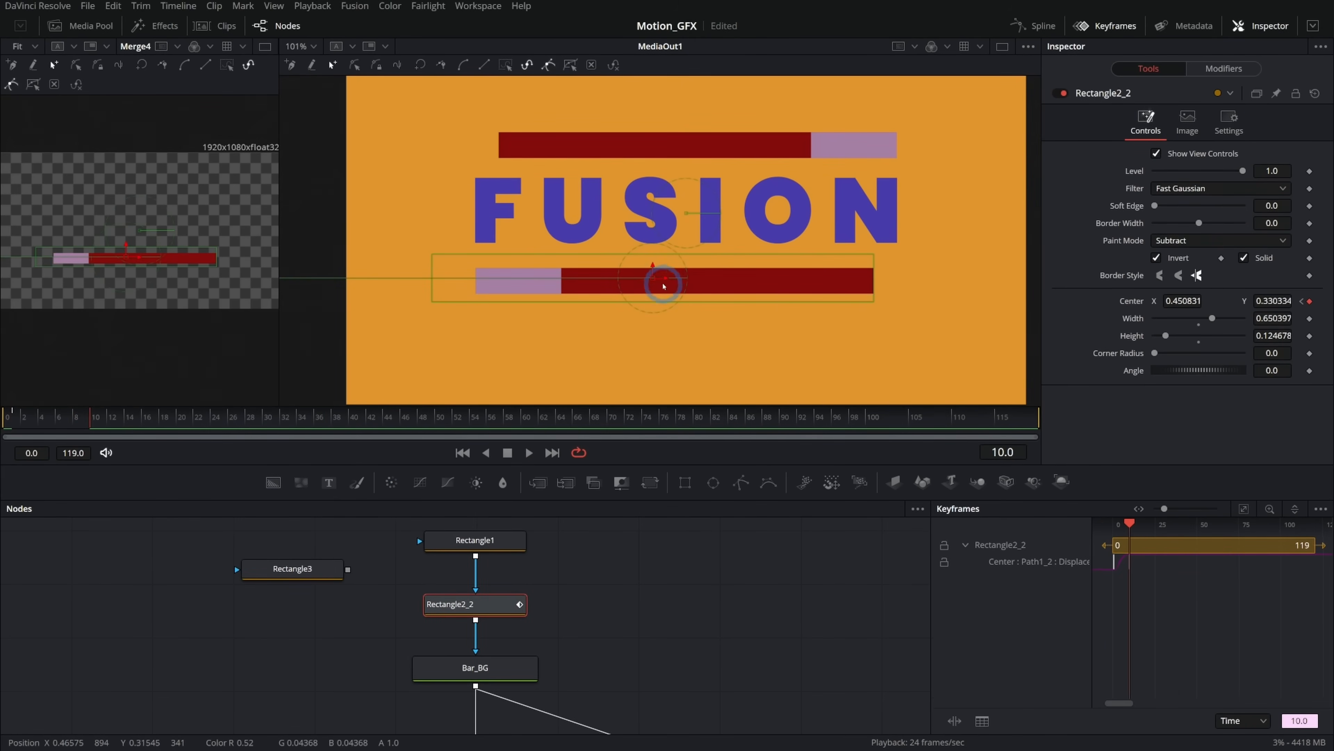
{"action": "left_click_drag", "start_coordinate": [668, 280], "coordinate": [702, 282]}
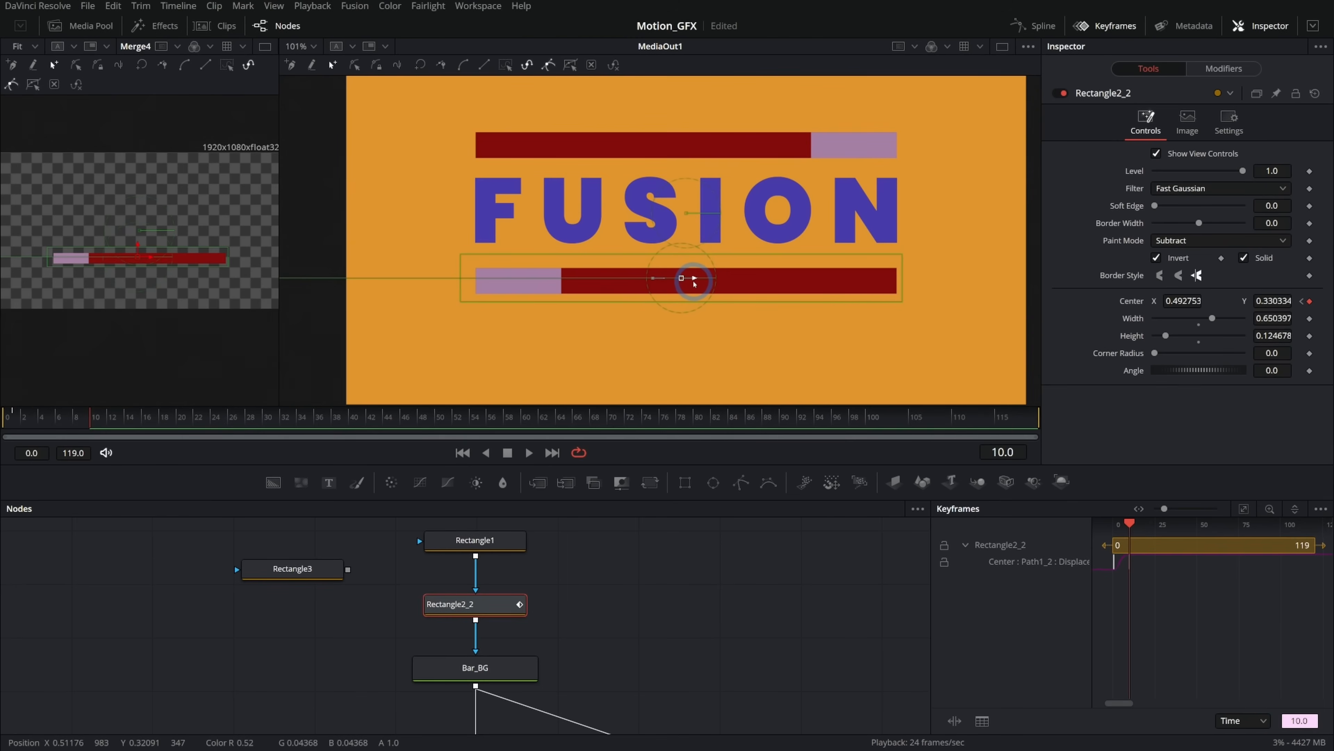
{"action": "key", "text": "space"}
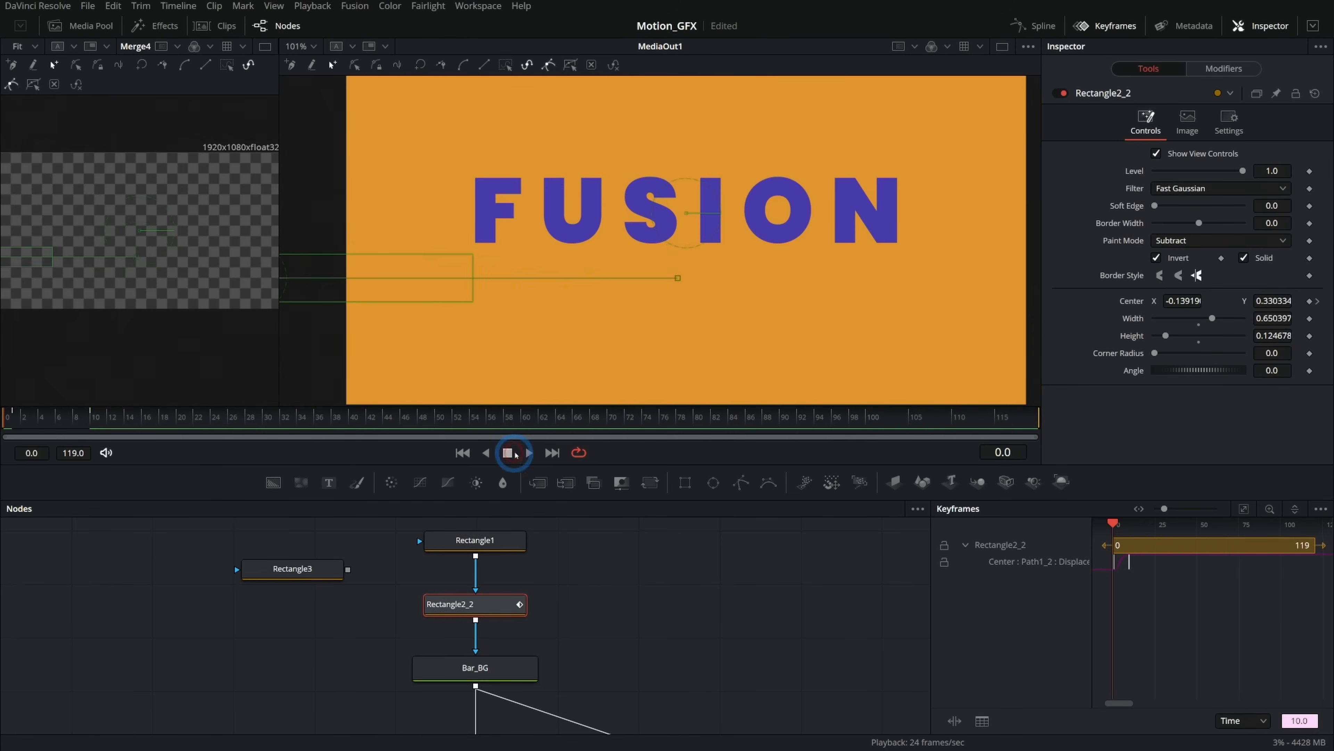
{"action": "left_click", "coordinate": [507, 454]}
Select the Text1 node and add a Follower modifier to its FUSION text.
{"action": "scroll", "coordinate": [646, 631], "scroll_direction": "down", "scroll_amount": 5}
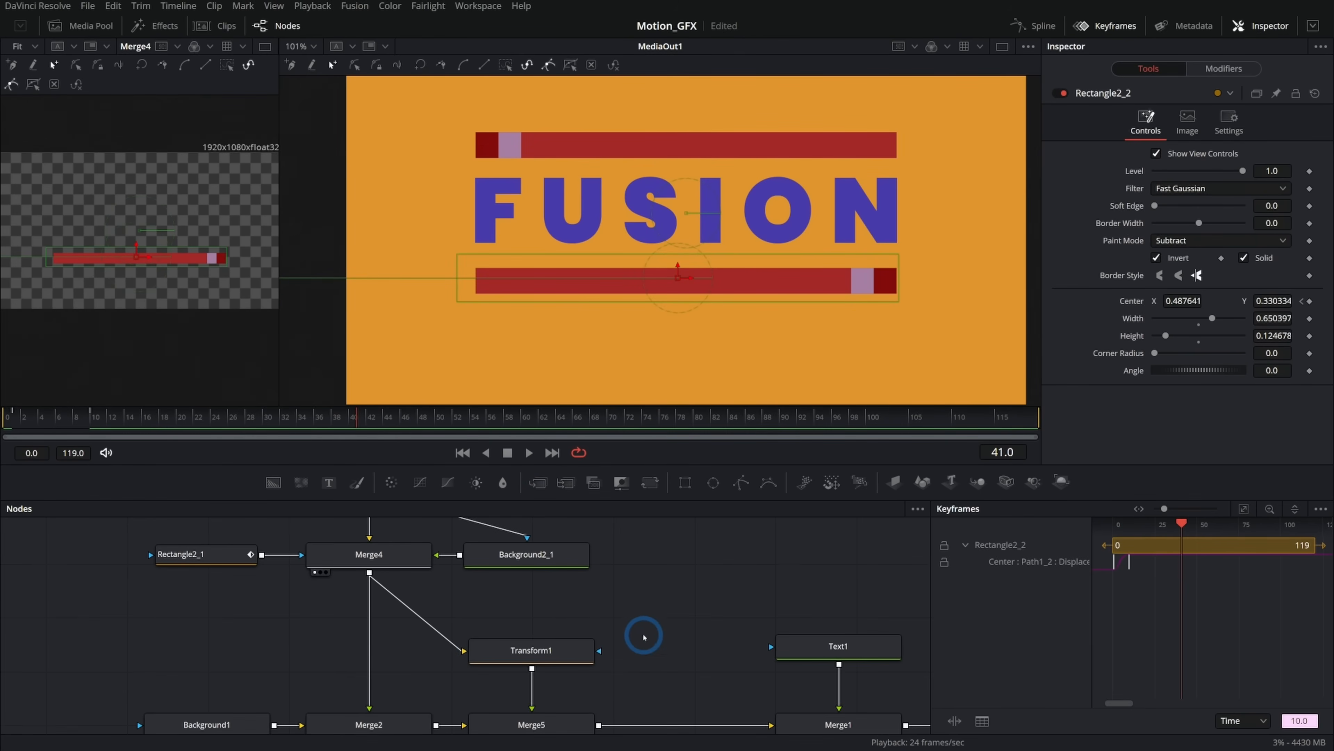
{"action": "left_click", "coordinate": [536, 721]}
{"action": "left_click_drag", "start_coordinate": [661, 543], "coordinate": [464, 536]}
{"action": "left_click_drag", "start_coordinate": [384, 415], "coordinate": [236, 415]}
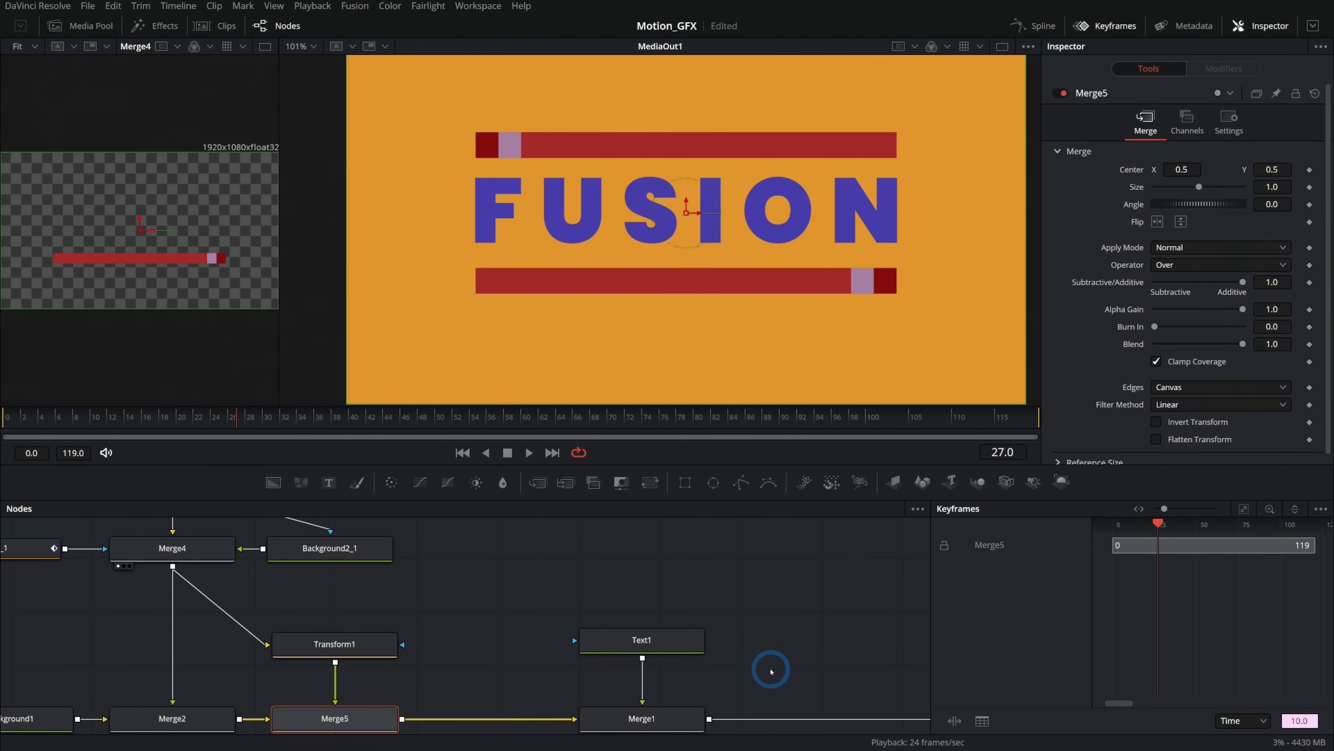
{"action": "left_click", "coordinate": [648, 640]}
{"action": "left_click_drag", "start_coordinate": [667, 642], "coordinate": [667, 588]}
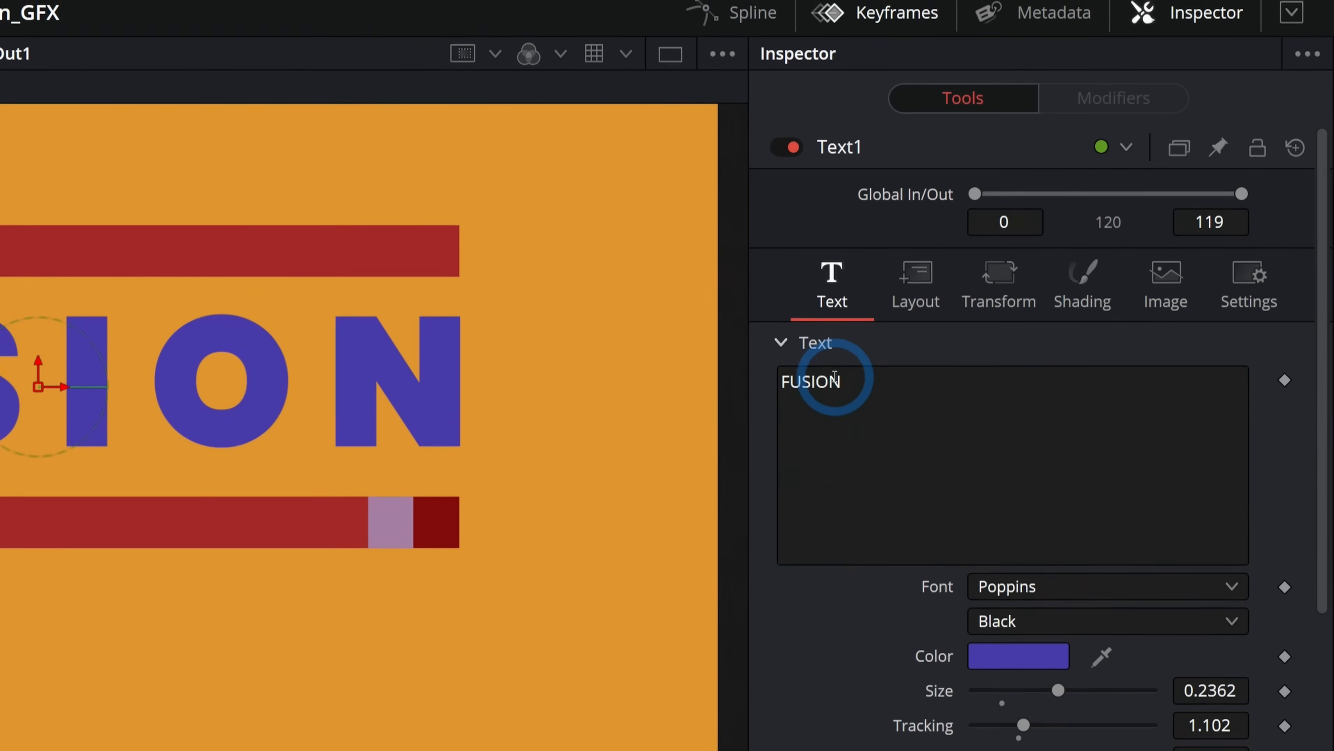
{"action": "left_click", "coordinate": [834, 377]}
{"action": "right_click", "coordinate": [857, 376]}
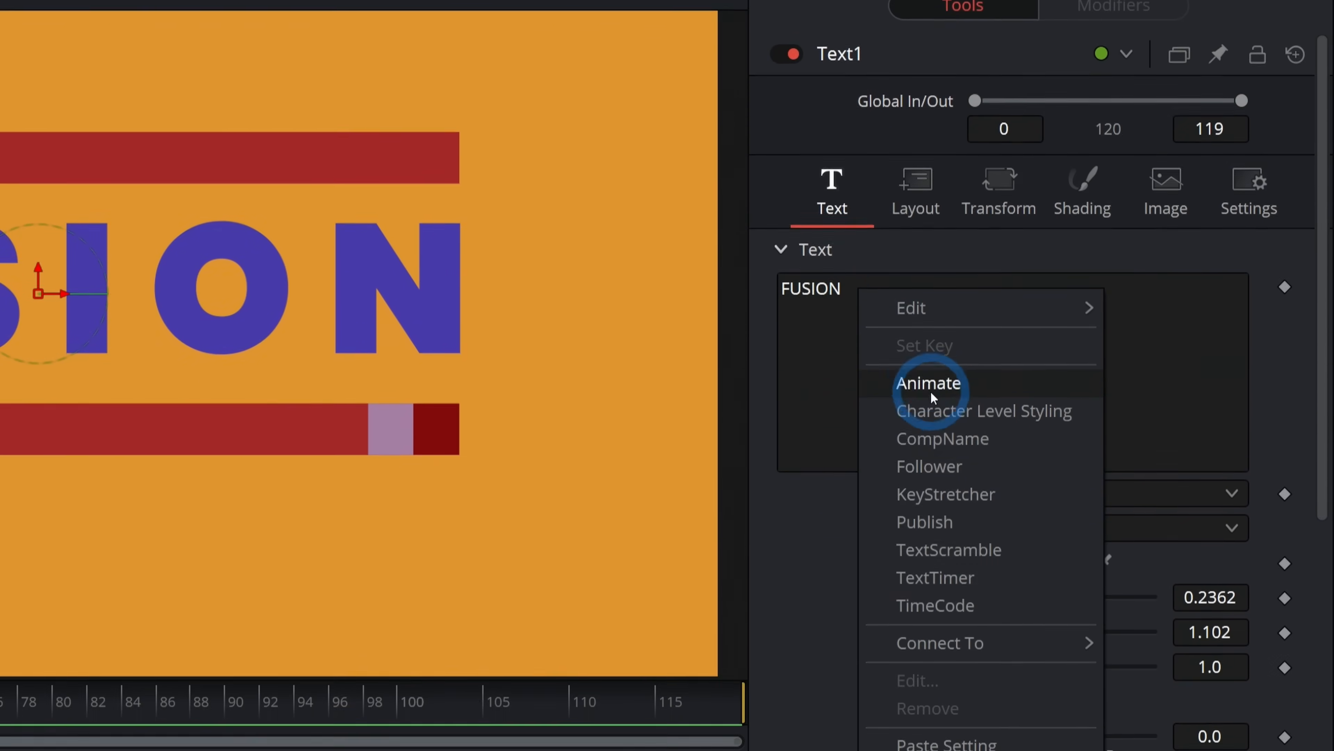
{"action": "left_click", "coordinate": [943, 467]}
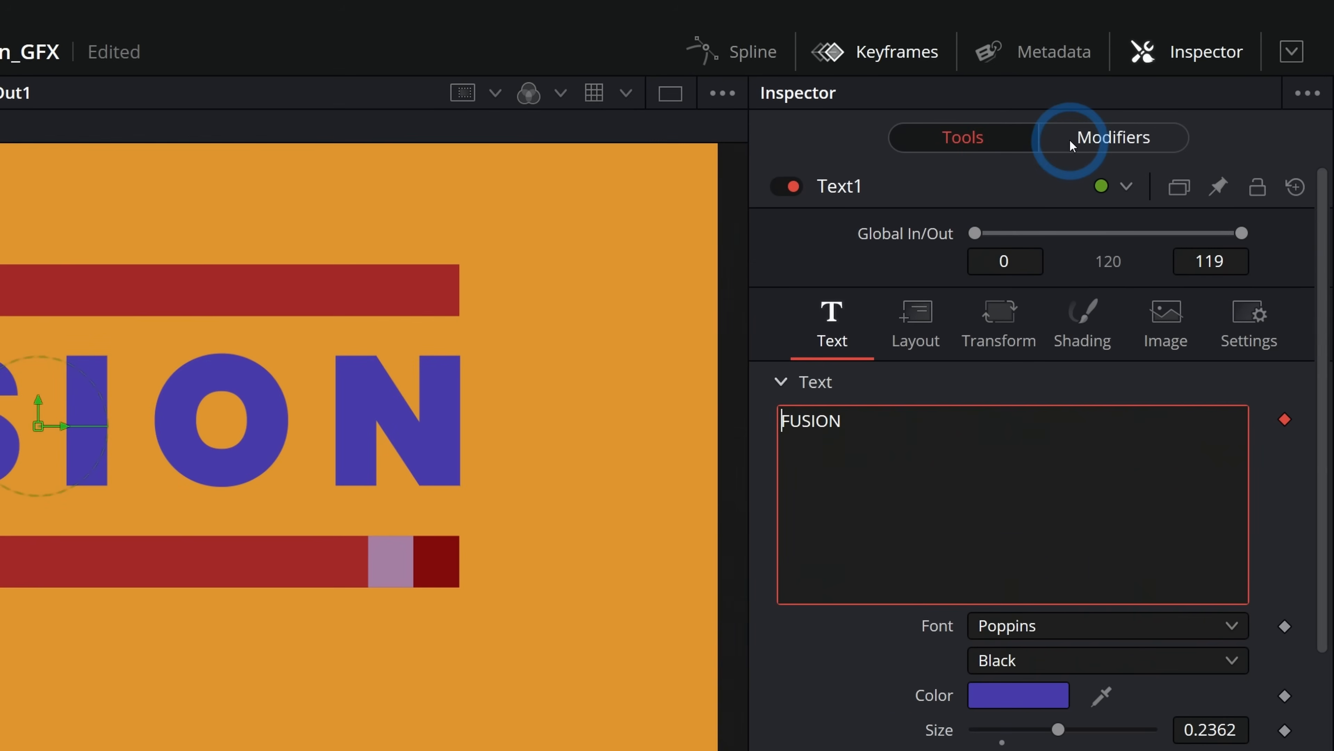
Examine the Follower modifier's Timing, Text, Transform and Shading settings.
{"action": "left_click", "coordinate": [1124, 143]}
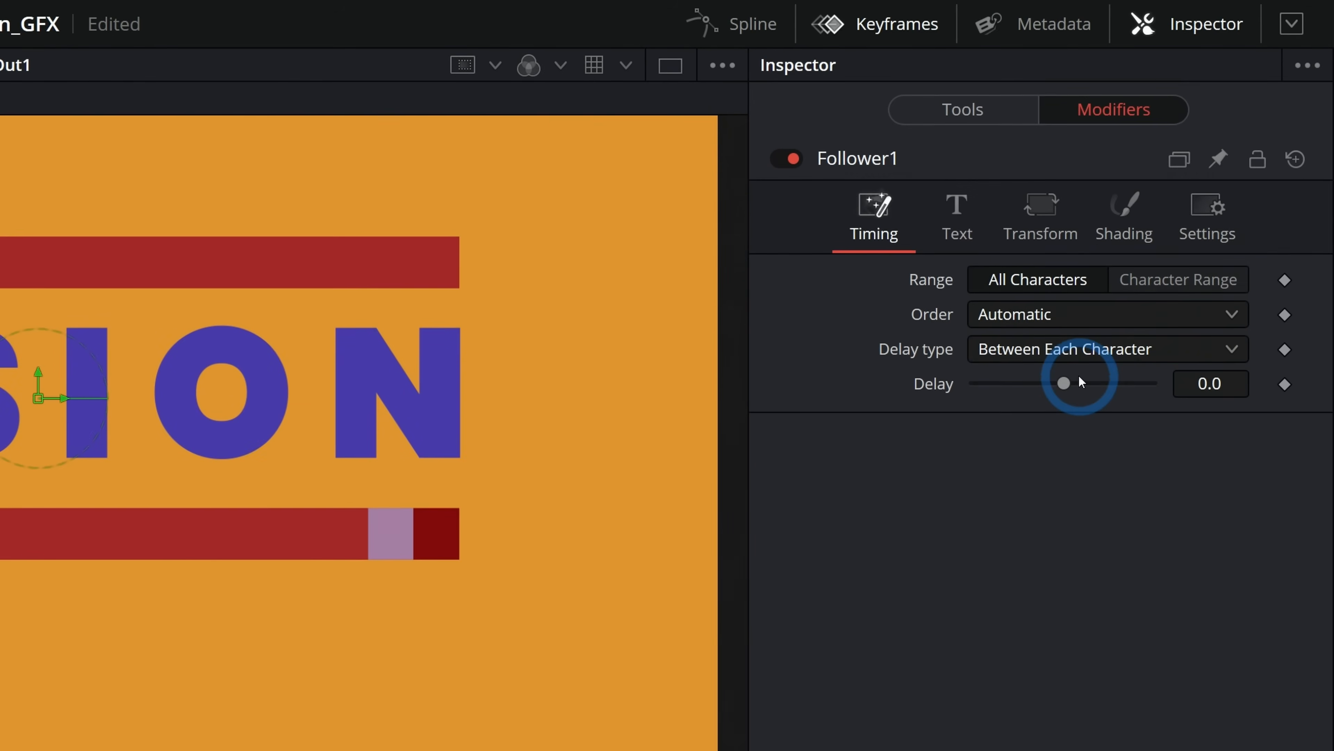
{"action": "left_click", "coordinate": [954, 208]}
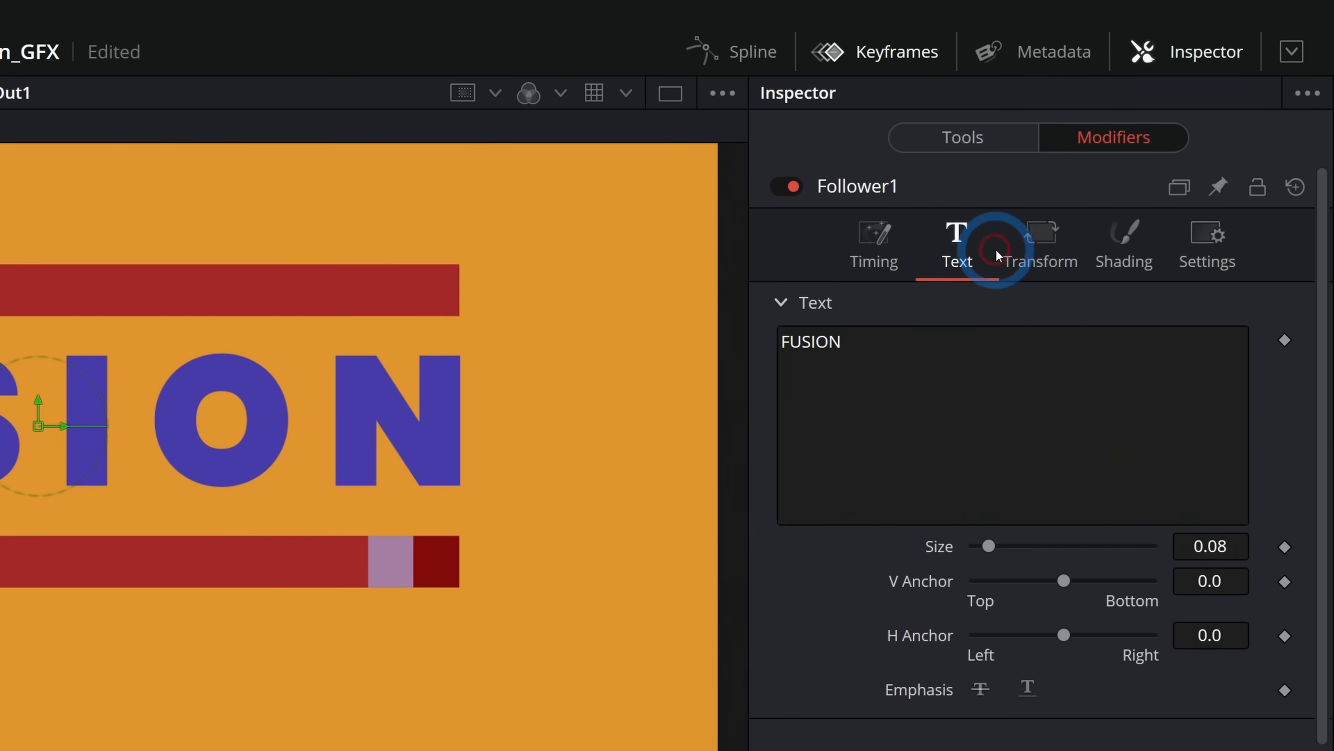
{"action": "left_click", "coordinate": [1040, 219]}
{"action": "left_click", "coordinate": [1147, 252]}
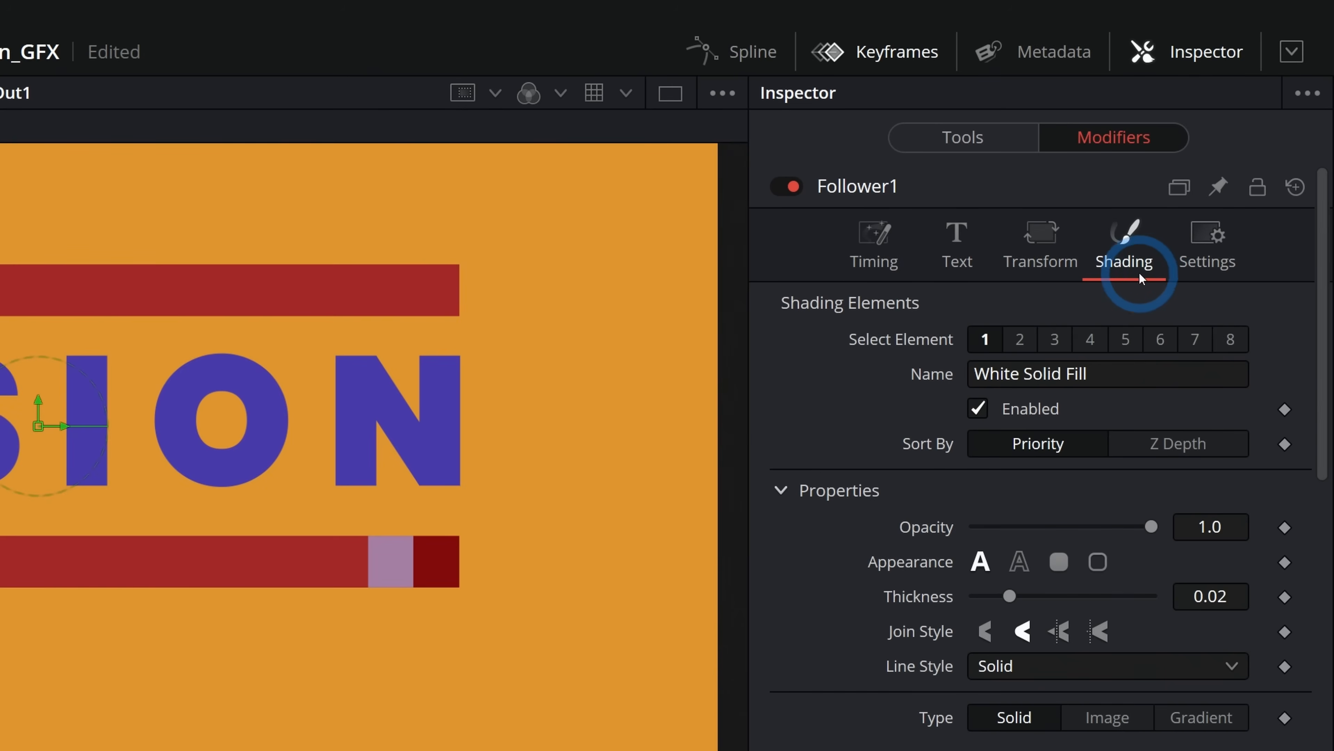
{"action": "left_click", "coordinate": [1027, 253]}
{"action": "left_click", "coordinate": [1122, 253]}
{"action": "left_click", "coordinate": [986, 338]}
{"action": "left_click", "coordinate": [998, 407]}
At frame 24, set a keyframe on the Follower's Position Offset Y.
{"action": "scroll", "coordinate": [998, 382], "scroll_direction": "down", "scroll_amount": 10}
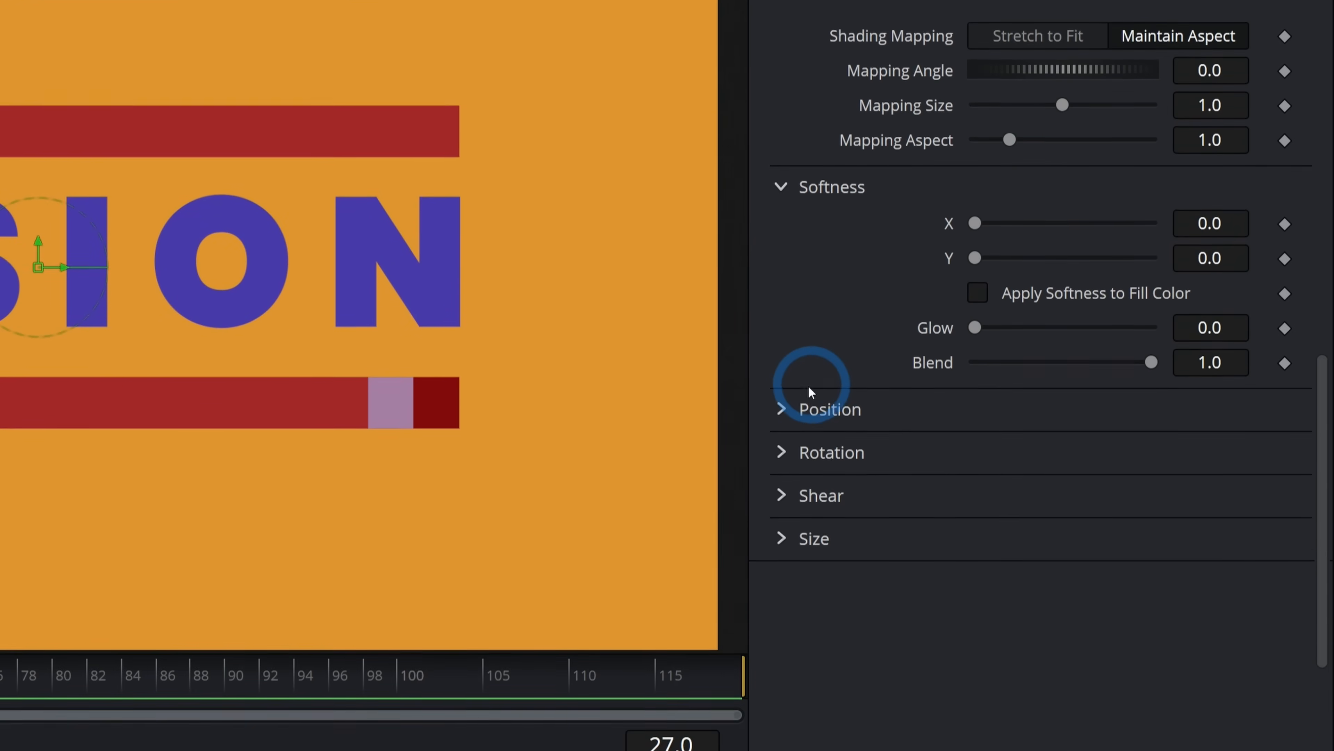
{"action": "left_click", "coordinate": [800, 408]}
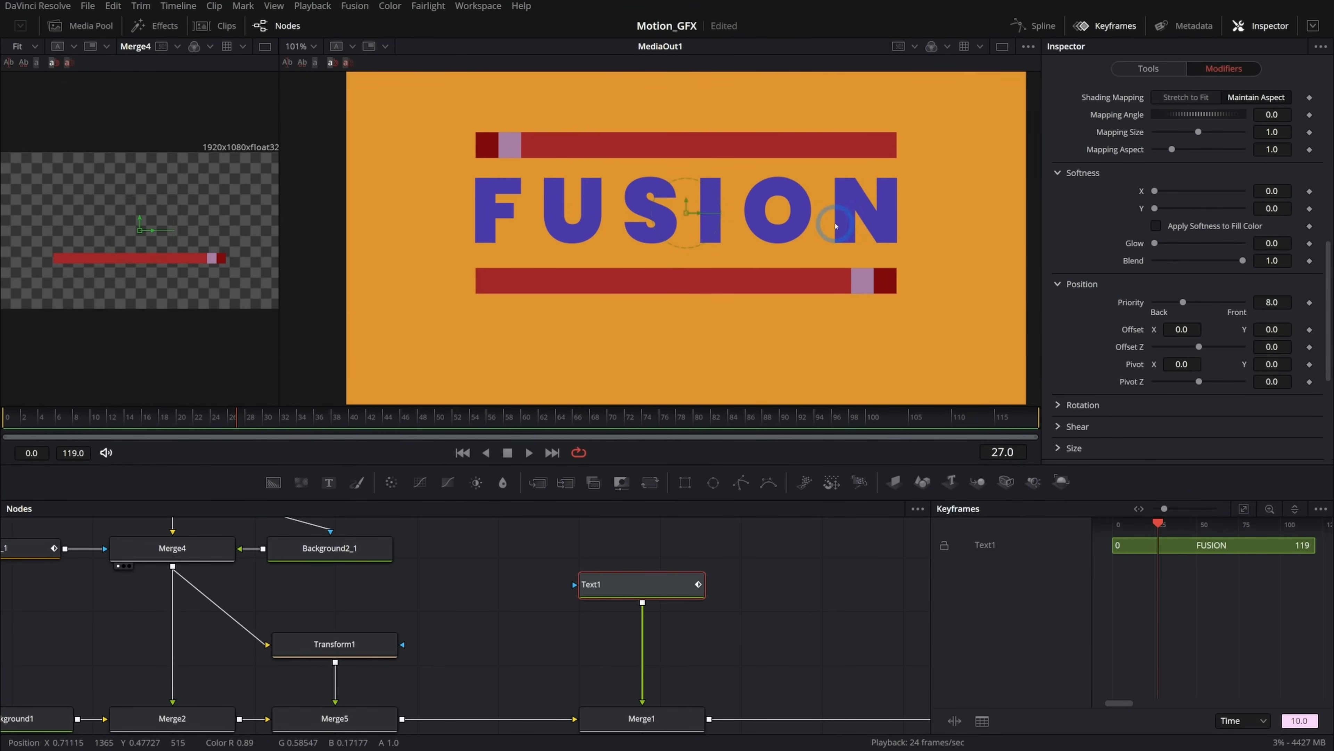
{"action": "left_click", "coordinate": [1196, 329]}
{"action": "left_click_drag", "start_coordinate": [108, 418], "coordinate": [211, 417]}
{"action": "left_click", "coordinate": [1309, 341]}
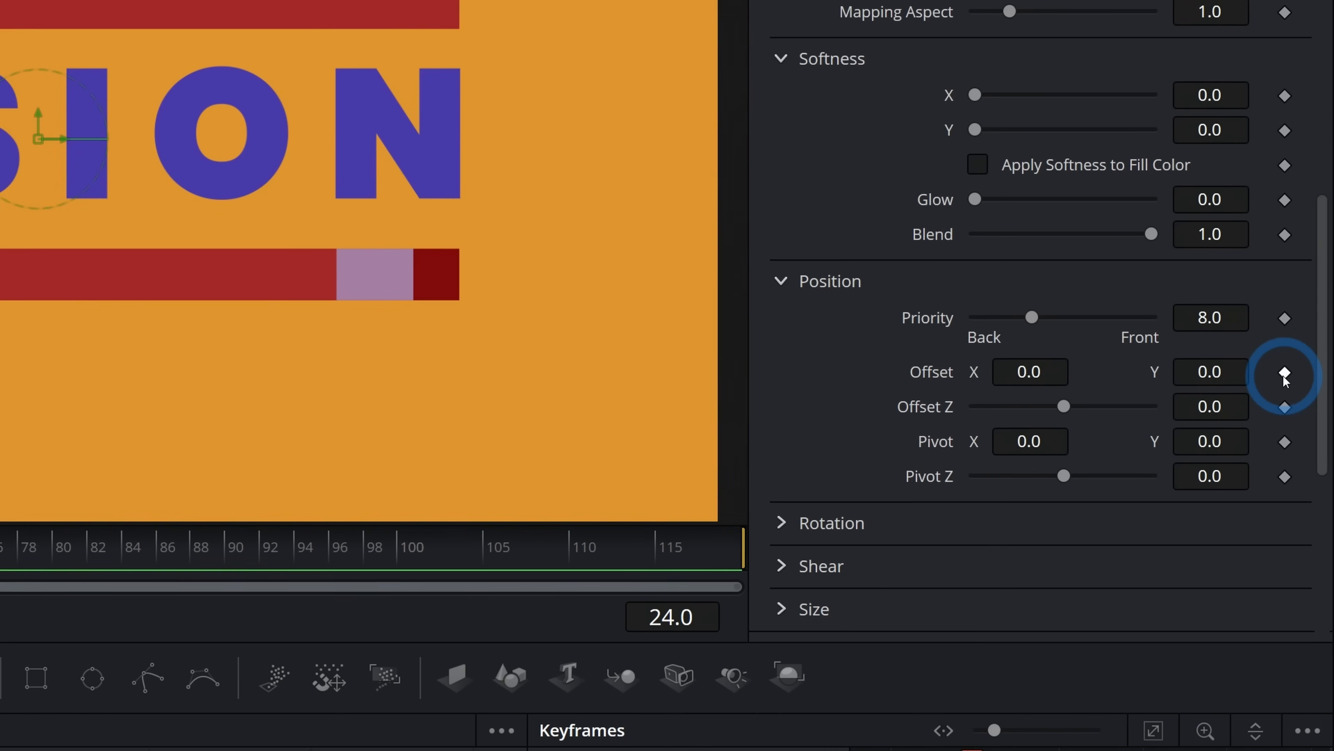
{"action": "left_click", "coordinate": [1284, 375]}
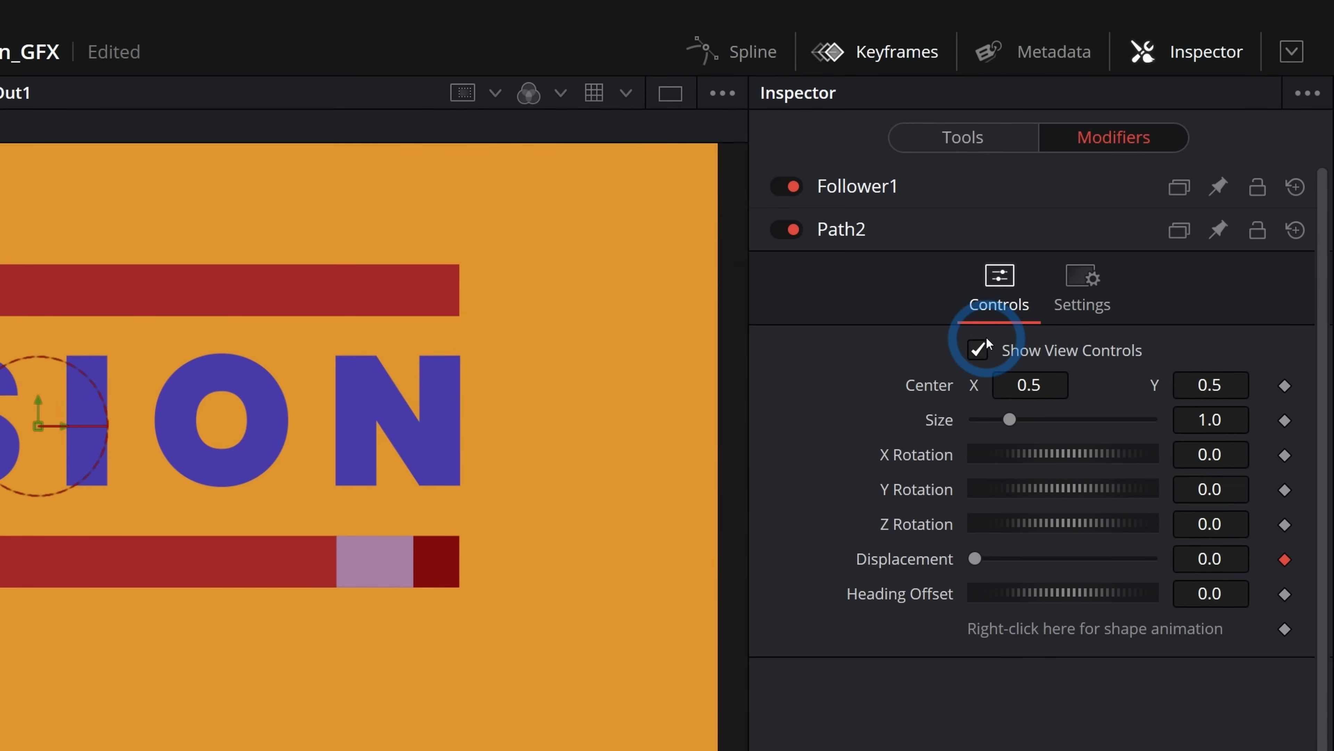
{"action": "left_click", "coordinate": [897, 185]}
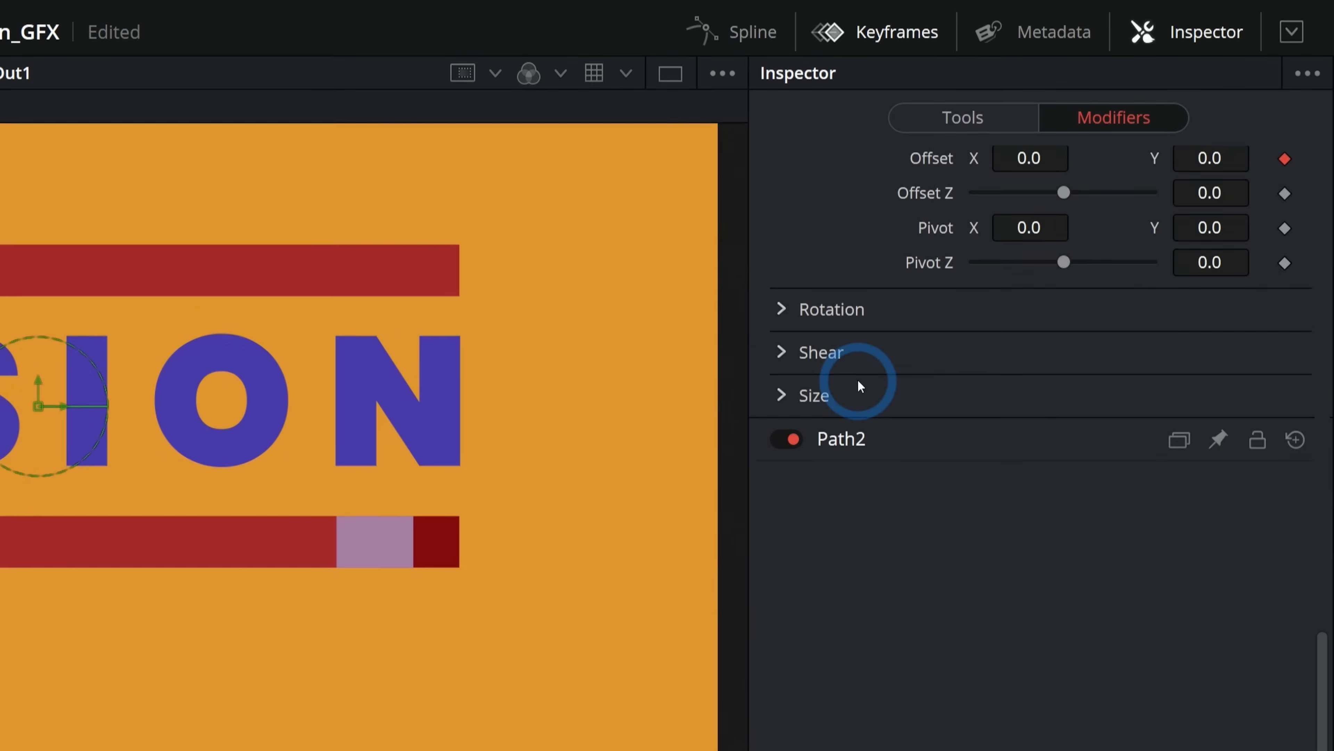
At frame 0, set the Follower's Offset Y to about -0.395 so letters start below.
{"action": "scroll", "coordinate": [858, 383], "scroll_direction": "up", "scroll_amount": 5}
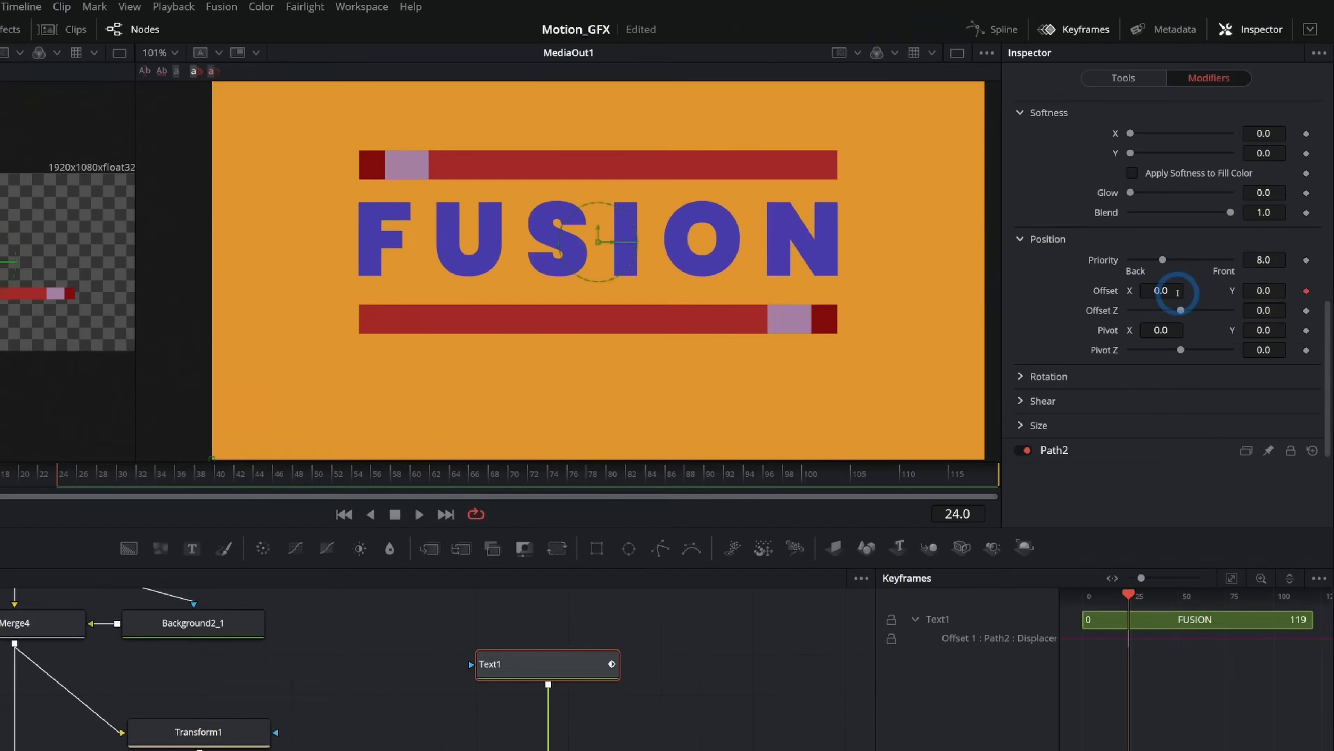
{"action": "left_click_drag", "start_coordinate": [209, 427], "coordinate": [3, 424]}
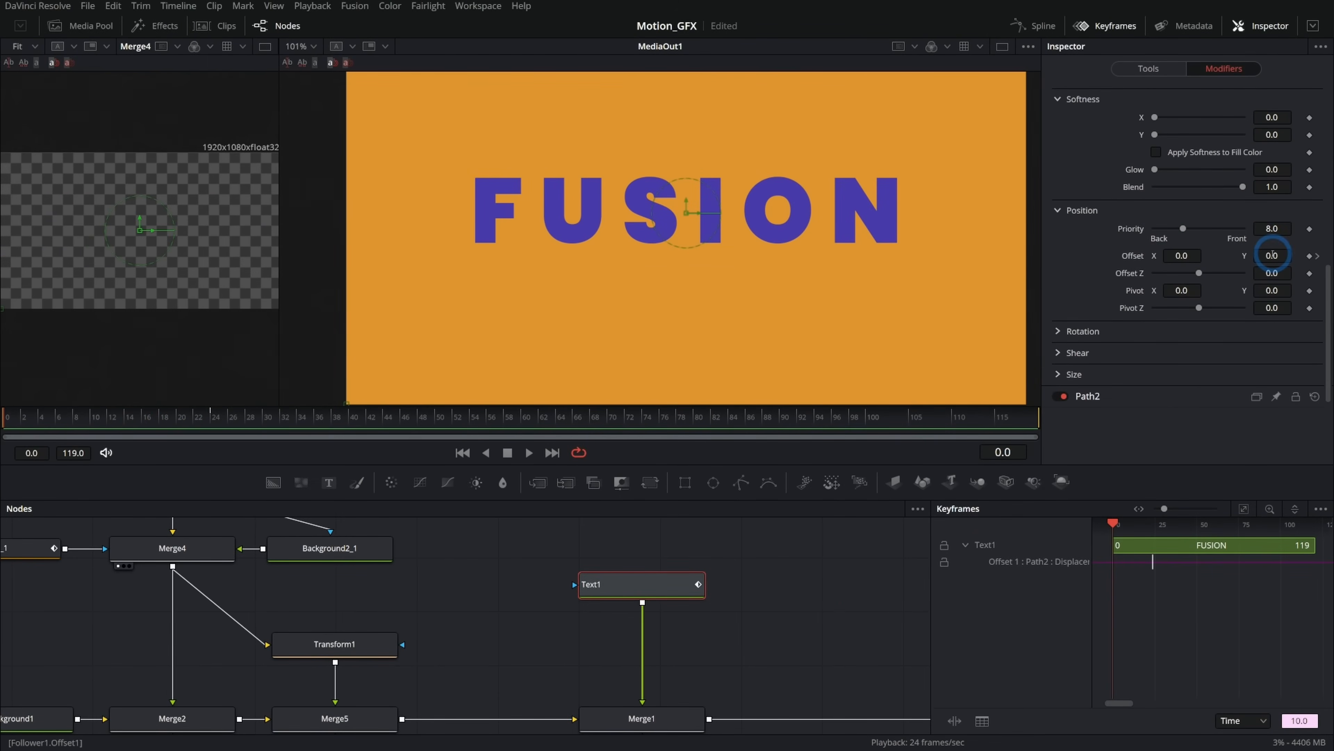
{"action": "left_click_drag", "start_coordinate": [1273, 255], "coordinate": [999, 272]}
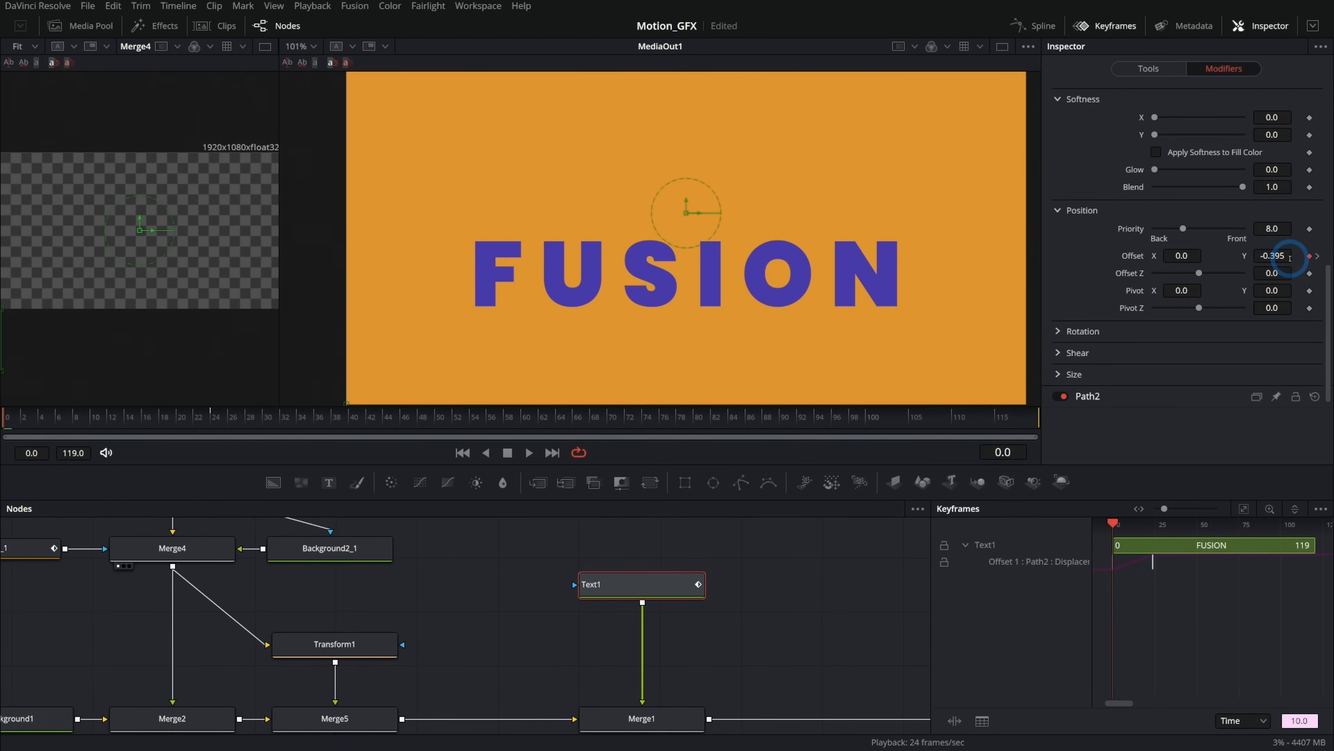
Set the Follower's delay between each character to 3.6.
{"action": "left_click_drag", "start_coordinate": [7, 418], "coordinate": [285, 419]}
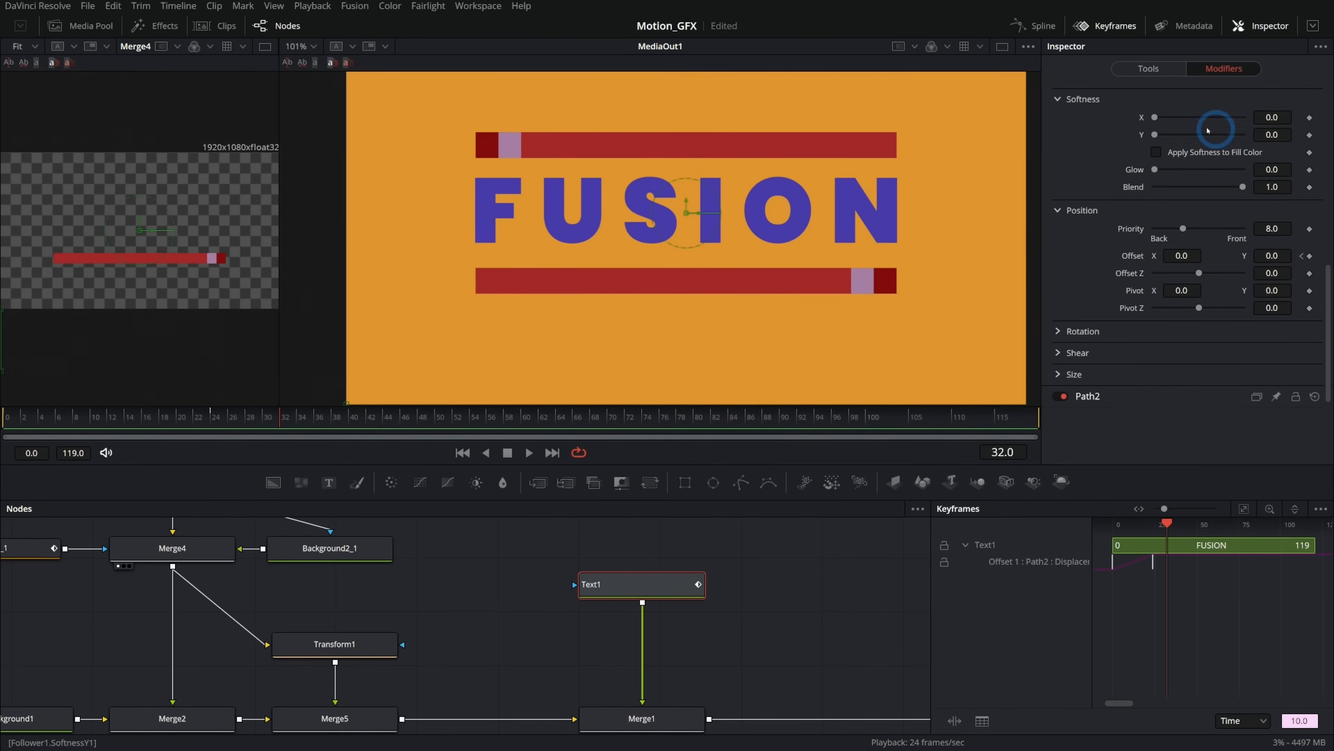
{"action": "scroll", "coordinate": [1187, 206], "scroll_direction": "up", "scroll_amount": 5}
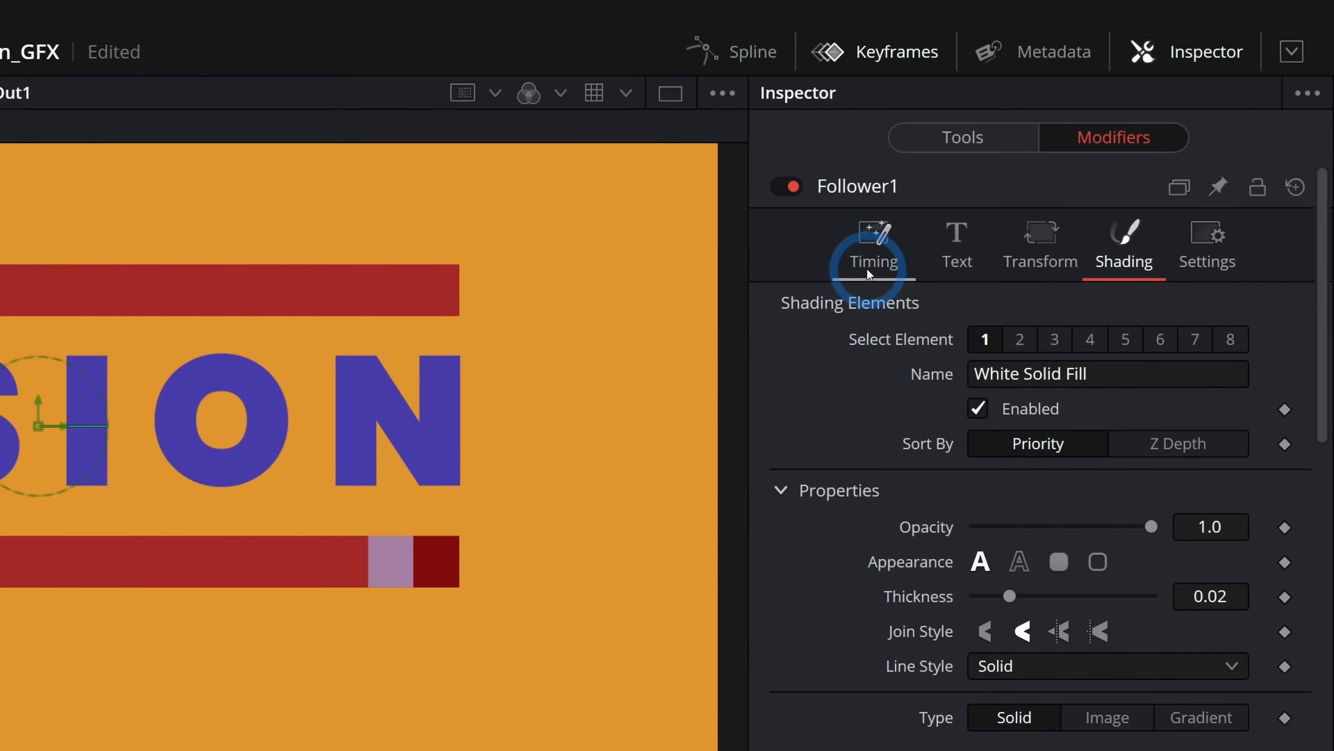
{"action": "left_click", "coordinate": [1102, 130]}
{"action": "left_click_drag", "start_coordinate": [1067, 376], "coordinate": [1071, 376]}
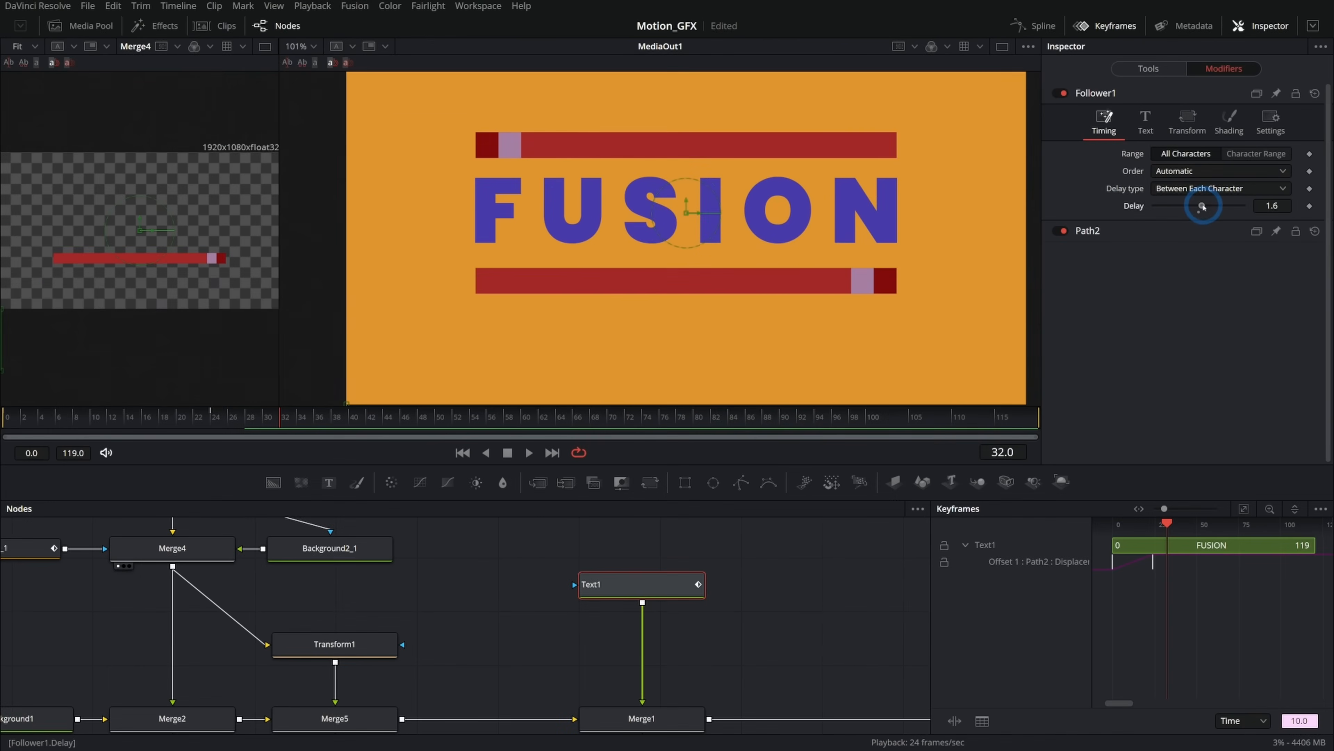
{"action": "left_click_drag", "start_coordinate": [1203, 206], "coordinate": [1206, 207]}
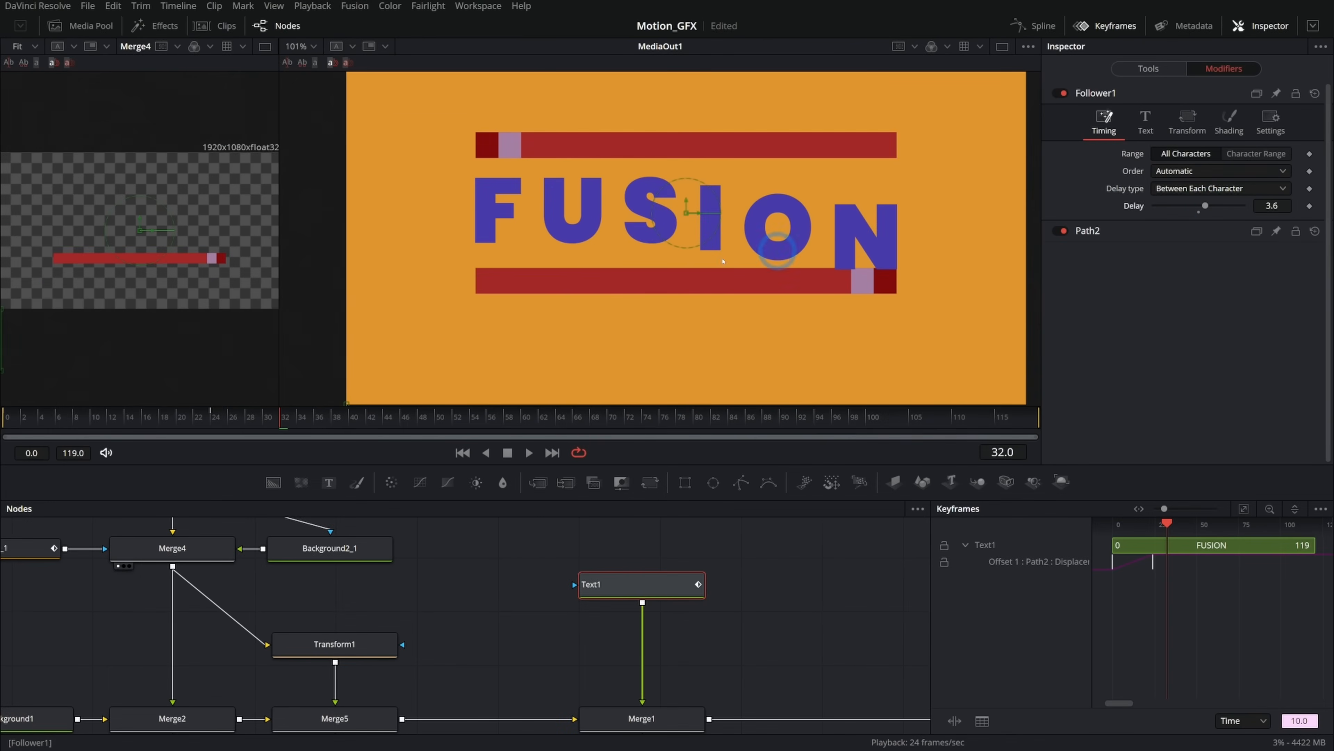
Replay the letter animation and raise the Follower's delay to 7.9.
{"action": "left_click_drag", "start_coordinate": [129, 418], "coordinate": [1, 440]}
{"action": "key", "text": "space"}
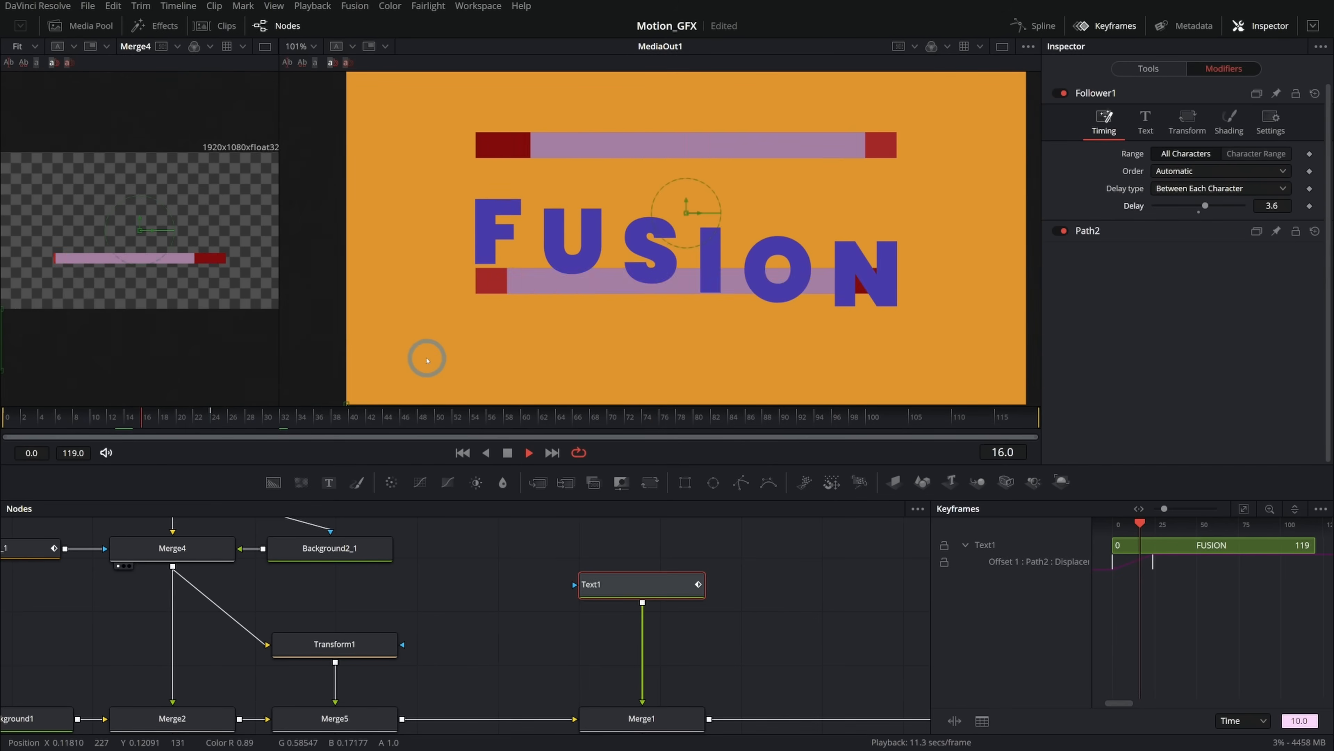
{"action": "left_click_drag", "start_coordinate": [136, 419], "coordinate": [4, 437]}
{"action": "key", "text": "space"}
{"action": "left_click_drag", "start_coordinate": [183, 417], "coordinate": [198, 418]}
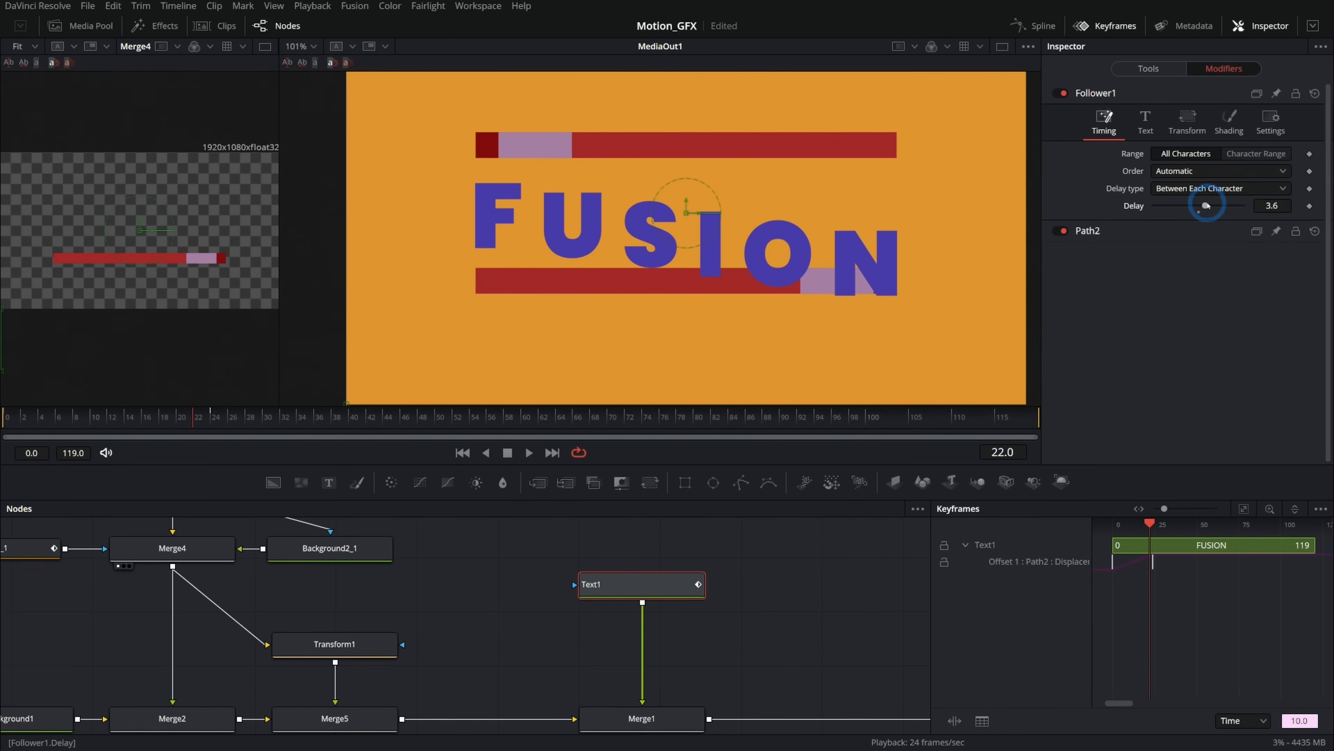
{"action": "left_click_drag", "start_coordinate": [1206, 206], "coordinate": [1212, 206]}
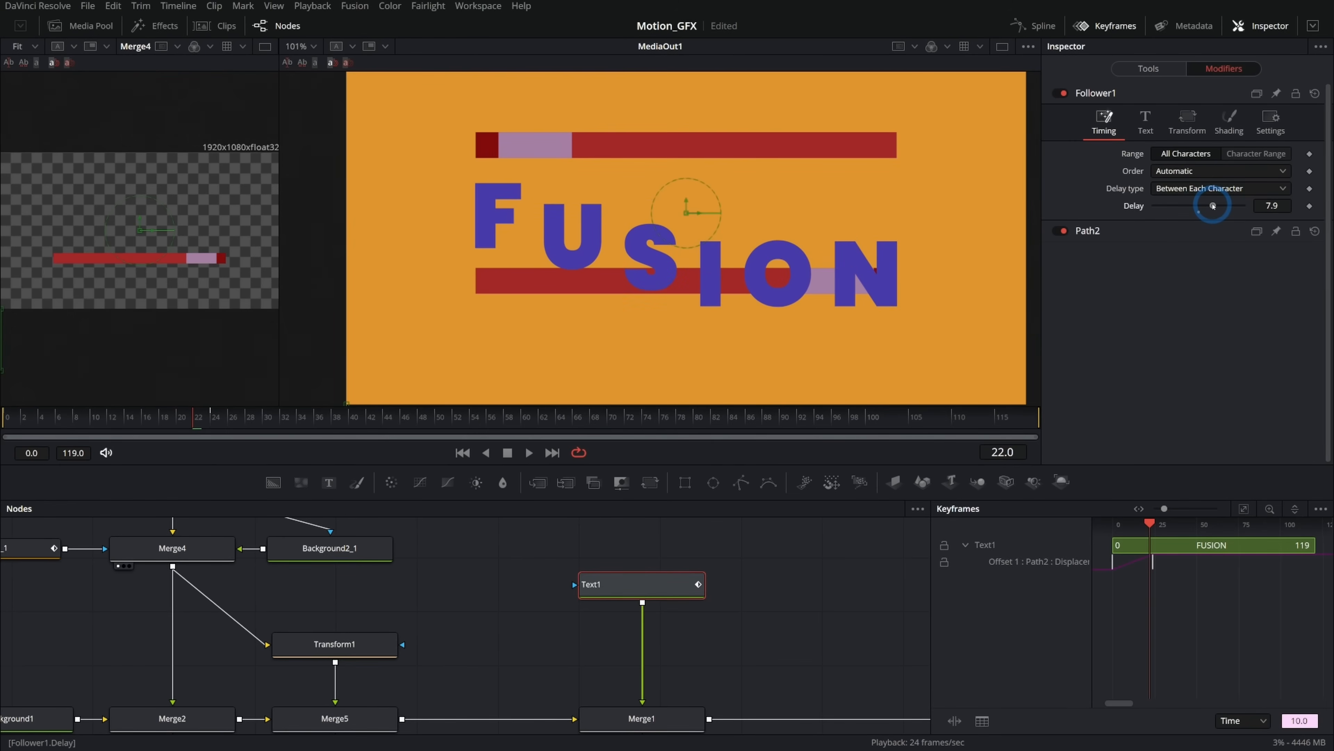
Lower the Follower's delay between characters to 6.7 and replay the animation from the start.
{"action": "left_click_drag", "start_coordinate": [1212, 205], "coordinate": [1209, 206]}
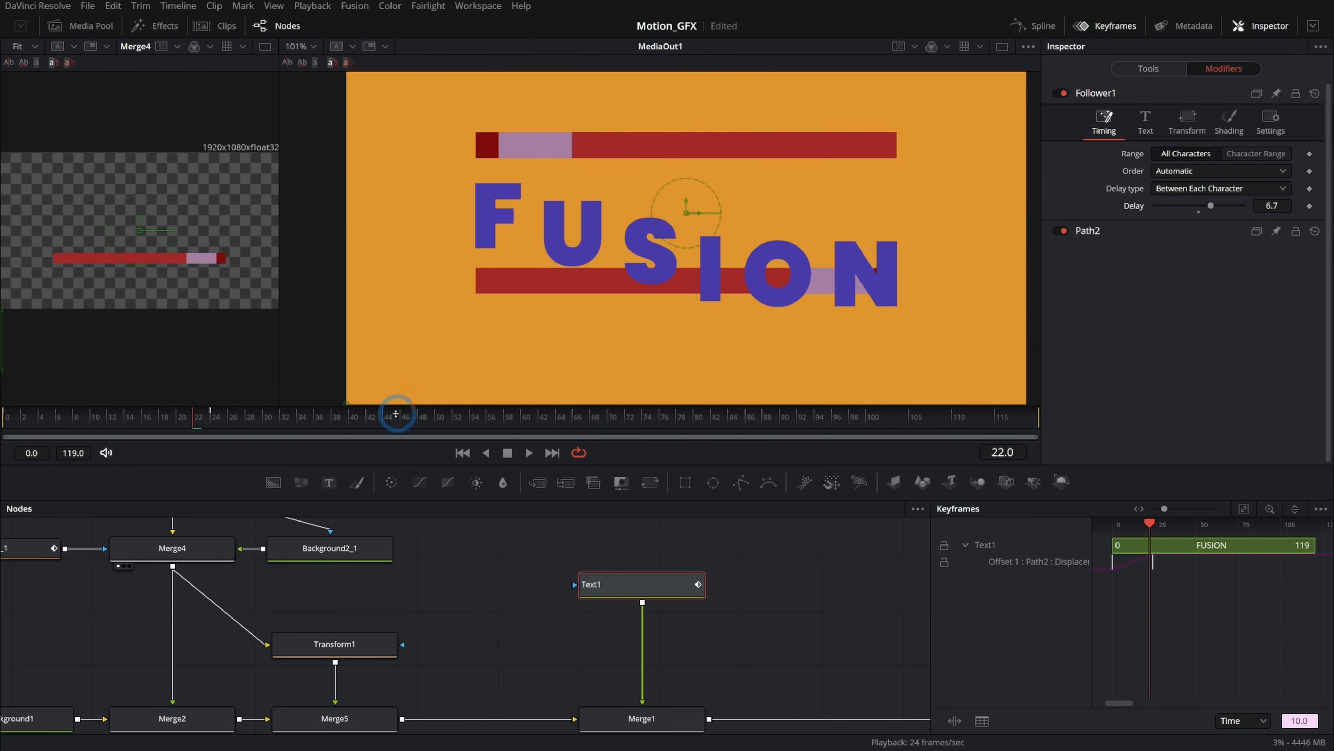
{"action": "left_click", "coordinate": [462, 452]}
{"action": "left_click", "coordinate": [529, 453]}
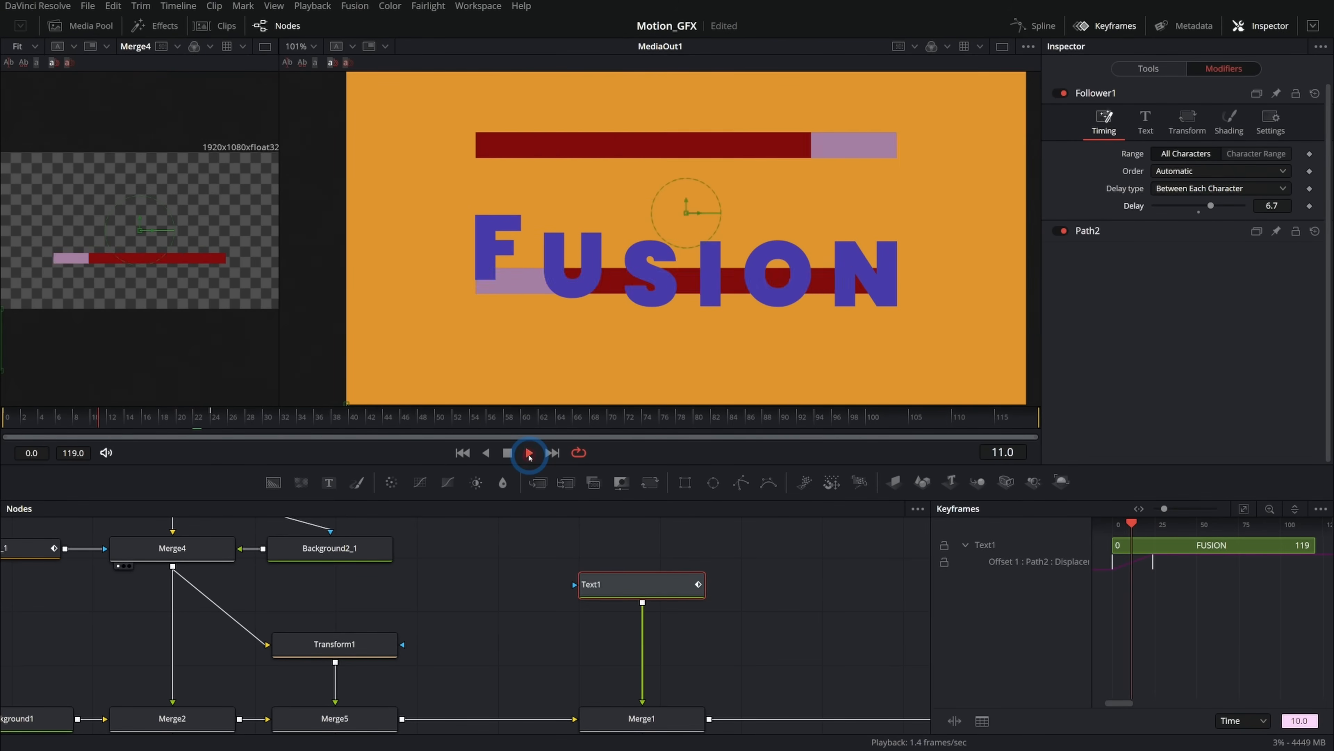
{"action": "left_click", "coordinate": [508, 453]}
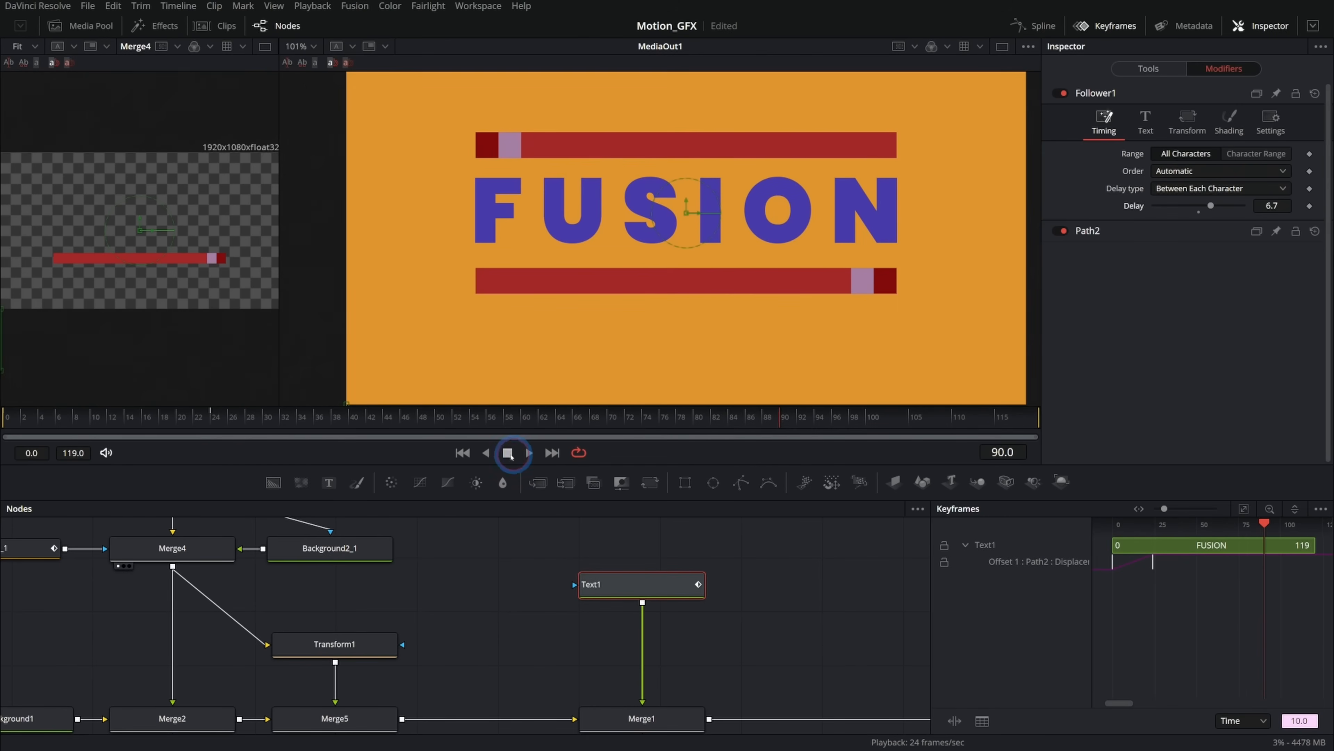
{"action": "left_click", "coordinate": [463, 452]}
At frame 0, set the Follower's Offset Y to about -0.556 and preview the letters rising.
{"action": "left_click_drag", "start_coordinate": [1271, 330], "coordinate": [1160, 340]}
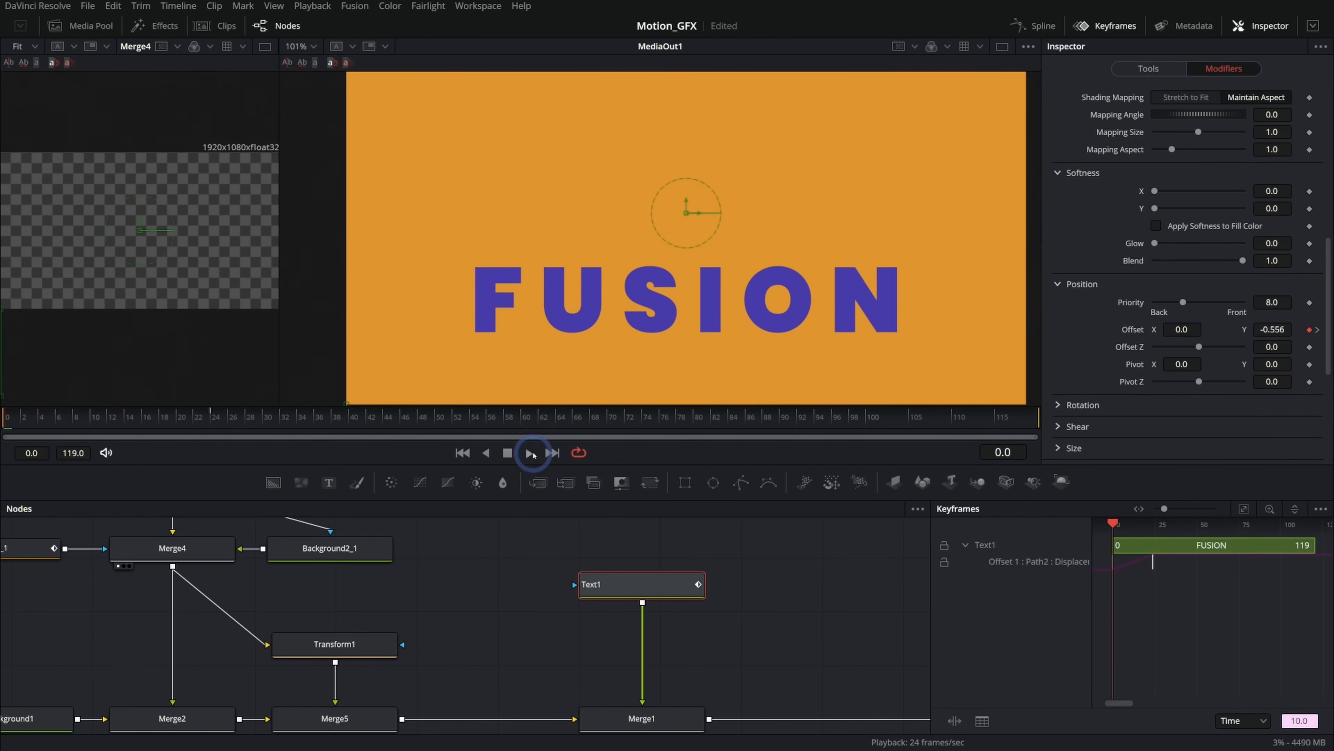
{"action": "left_click", "coordinate": [531, 453]}
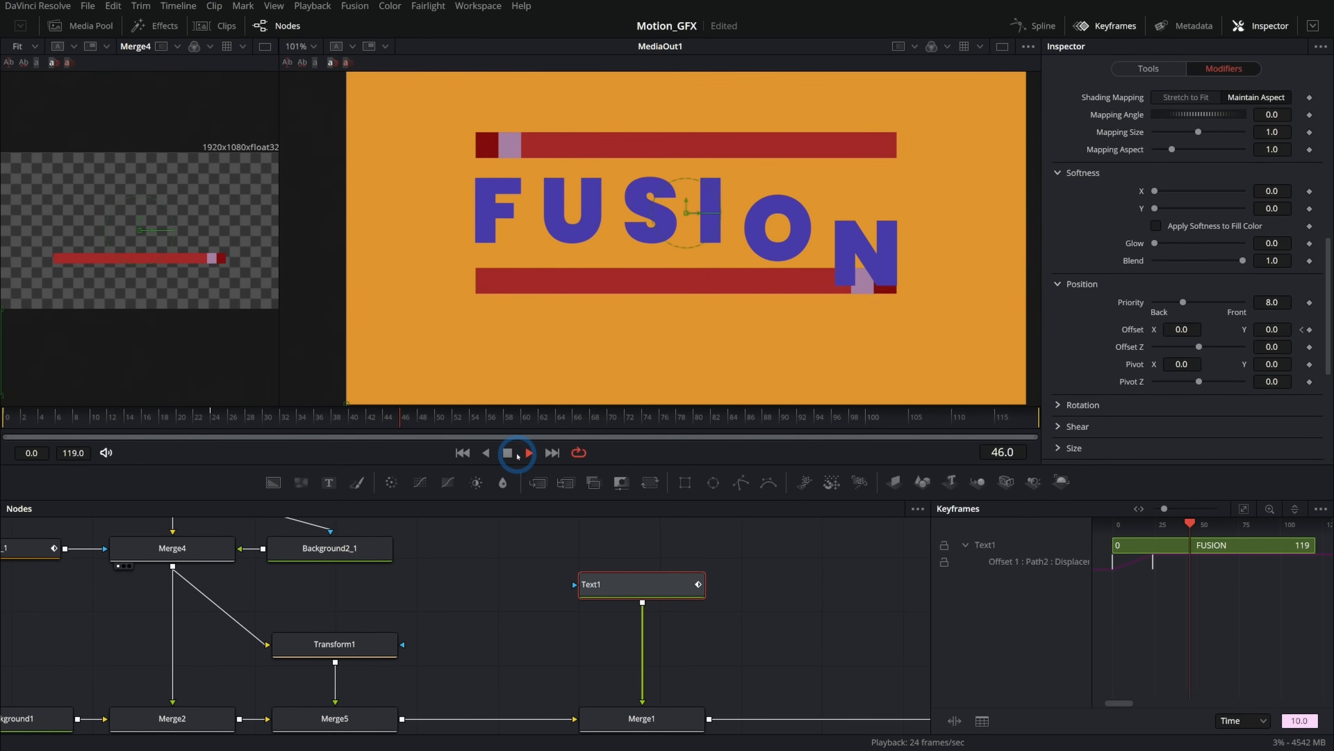
{"action": "left_click_drag", "start_coordinate": [170, 424], "coordinate": [219, 414]}
Try changing the Follower's text by adding letters and replacing it with GFX.
{"action": "left_click", "coordinate": [645, 593]}
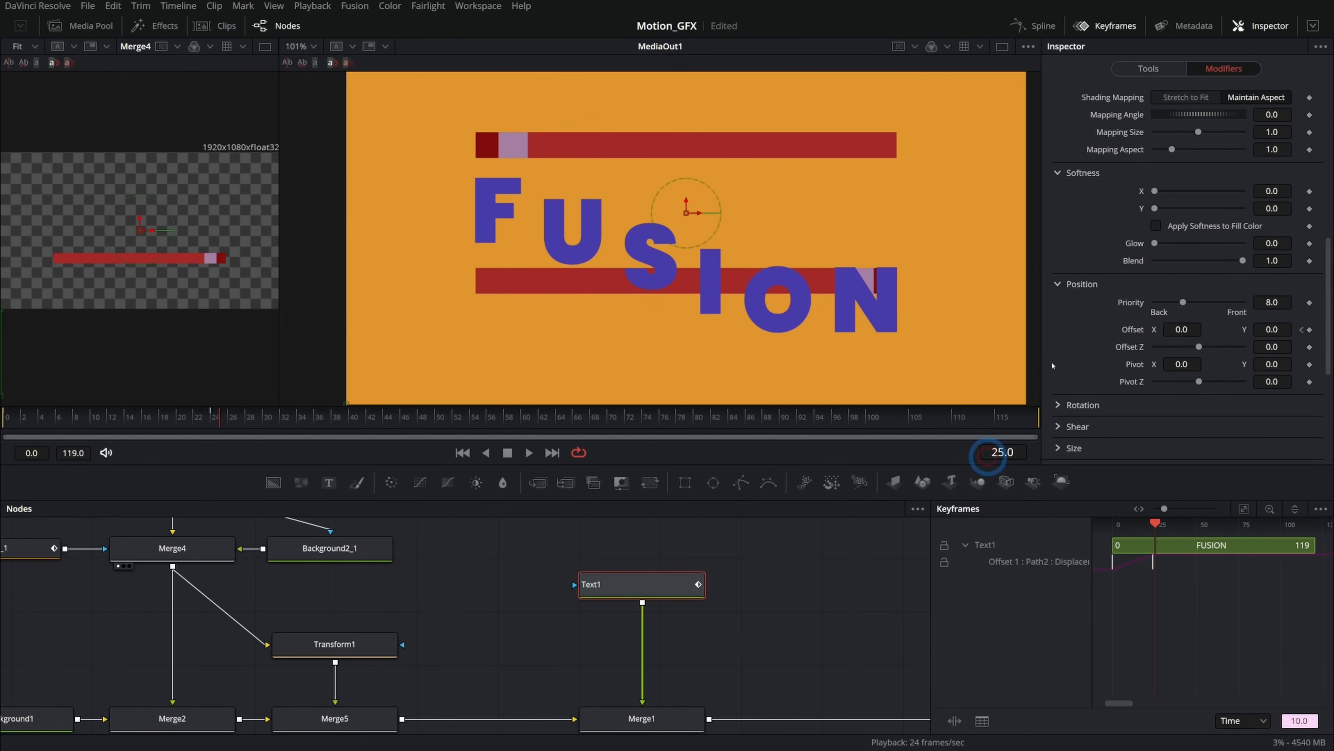
{"action": "scroll", "coordinate": [1149, 123], "scroll_direction": "up", "scroll_amount": 5}
{"action": "left_click", "coordinate": [1146, 121]}
{"action": "left_click", "coordinate": [1108, 167]}
{"action": "type", "text": "ss"}
{"action": "left_click_drag", "start_coordinate": [277, 411], "coordinate": [221, 404]}
{"action": "left_click", "coordinate": [1181, 234]}
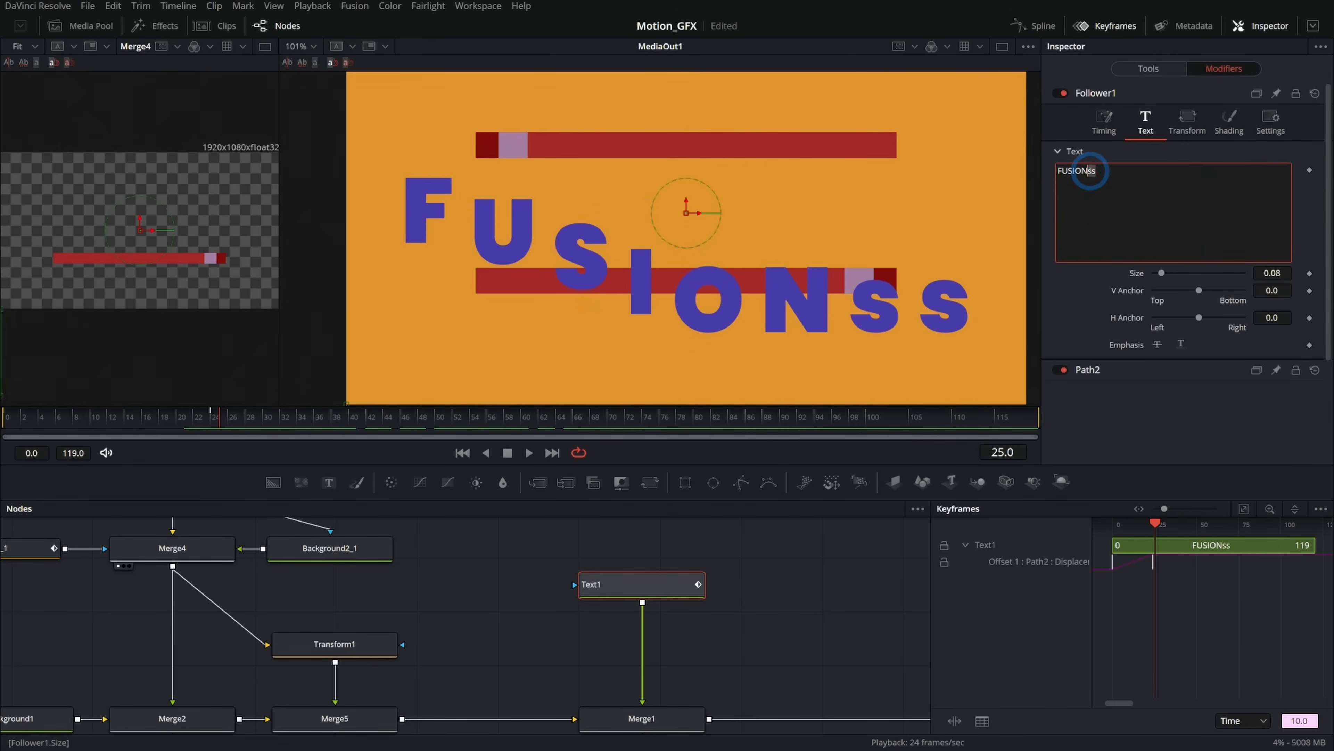
{"action": "key", "text": "BackSpace"}
{"action": "left_click", "coordinate": [1011, 175]}
{"action": "type", "text": "FX"}
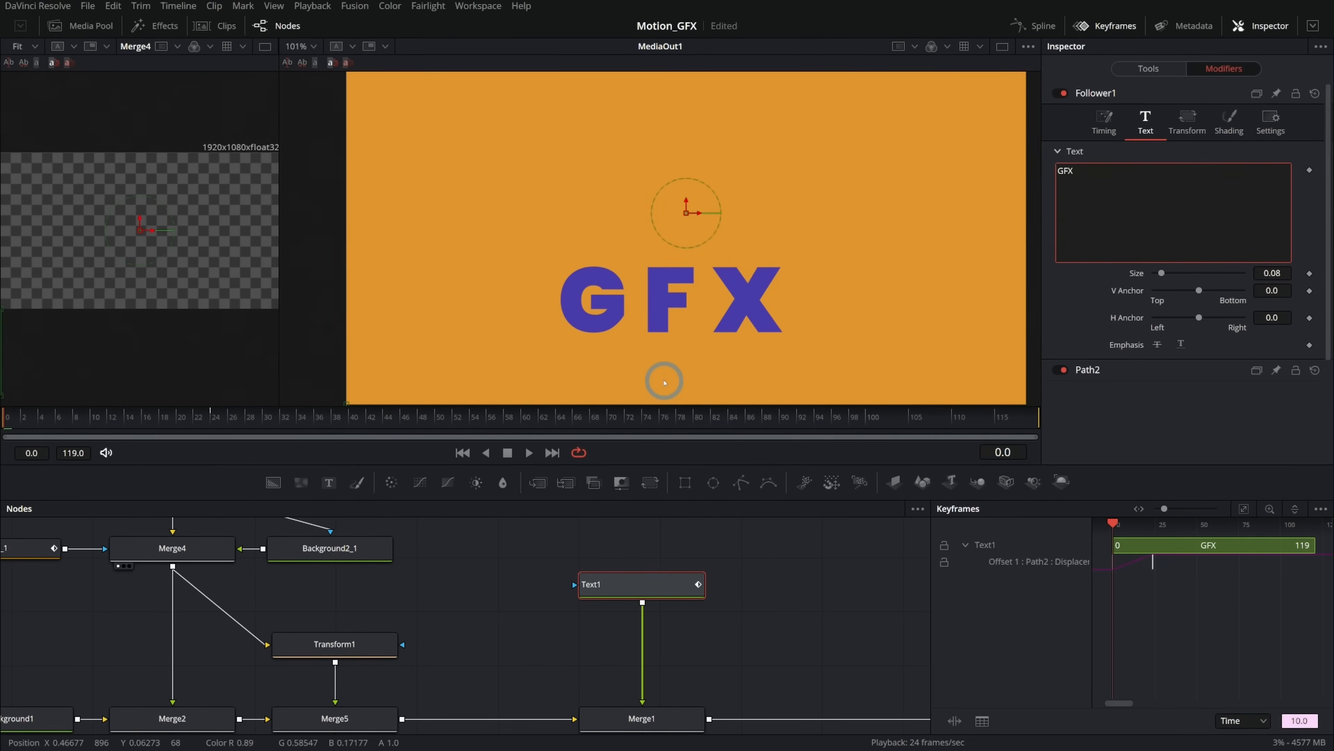
Replay and scrub through the letter animation from the start.
{"action": "left_click", "coordinate": [462, 452]}
{"action": "left_click", "coordinate": [528, 452]}
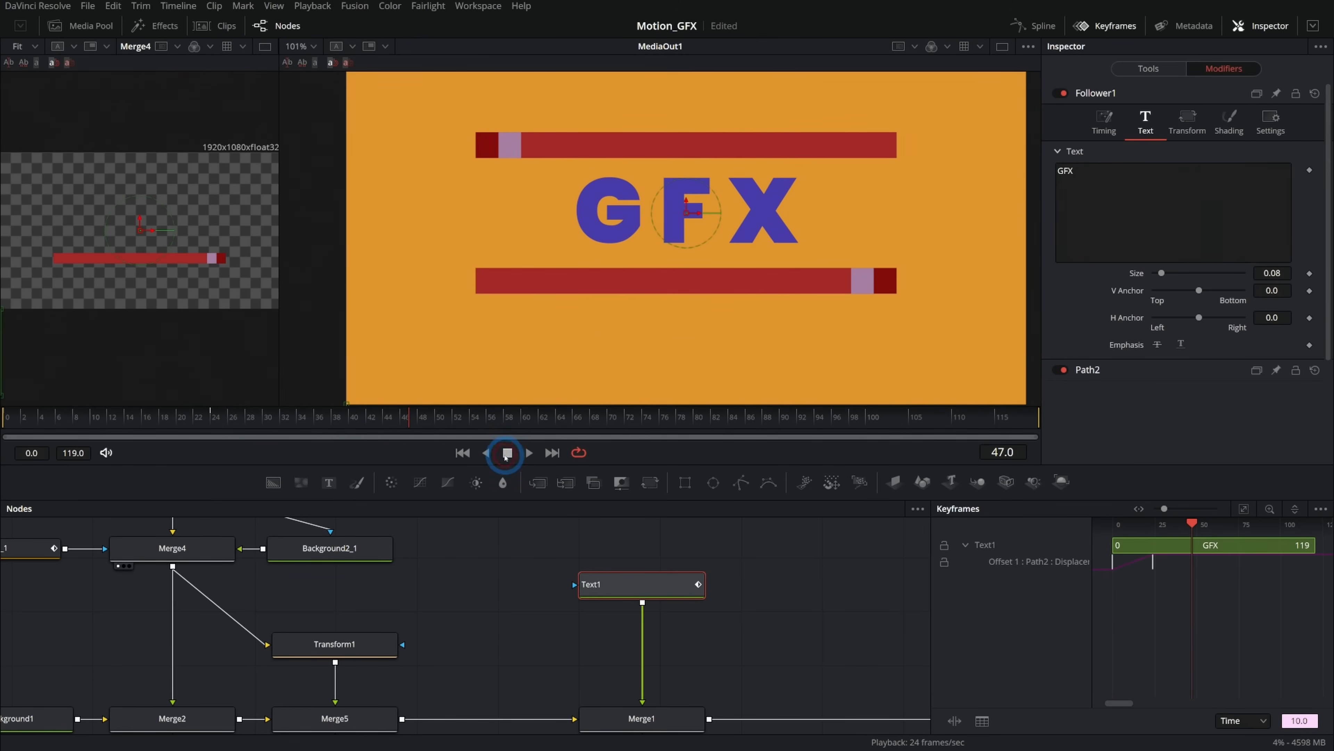
{"action": "left_click_drag", "start_coordinate": [197, 420], "coordinate": [371, 412]}
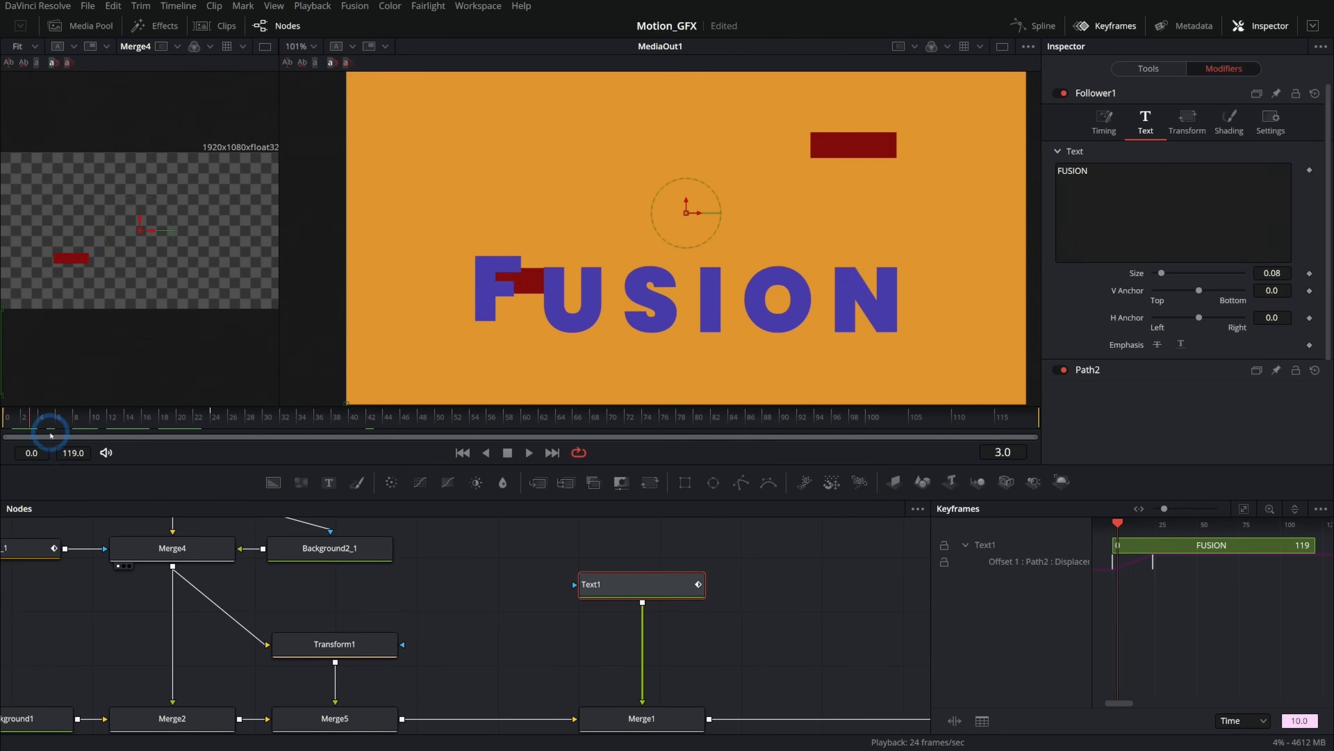
{"action": "left_click_drag", "start_coordinate": [51, 434], "coordinate": [550, 389]}
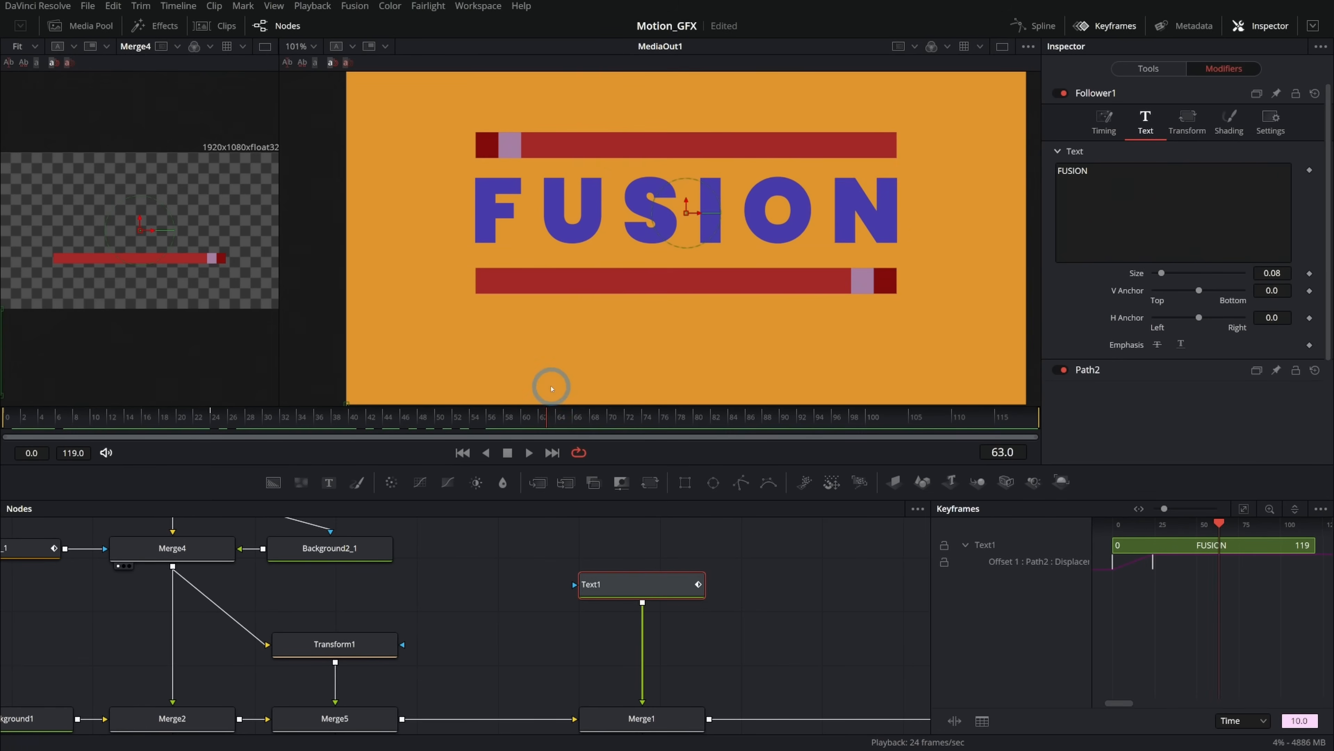
{"action": "key", "text": "space"}
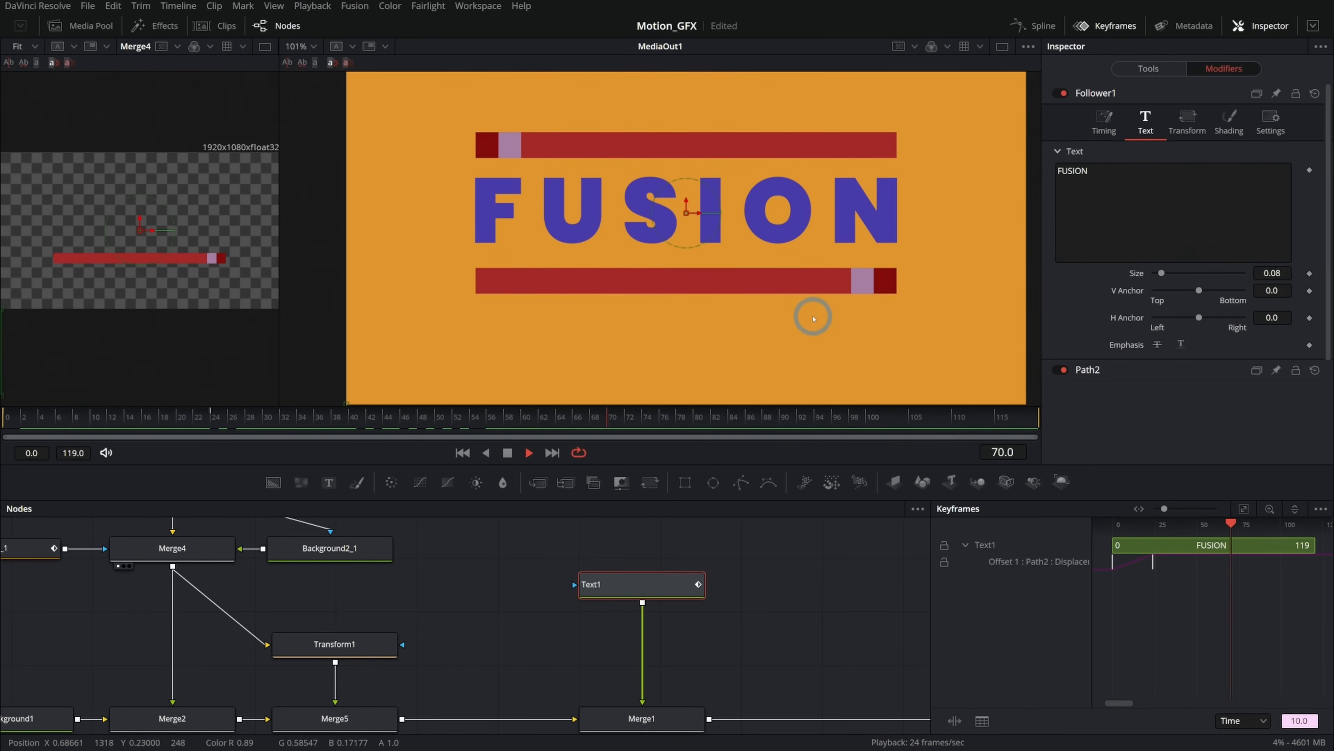
Add a rectangle mask to Text1 and stretch it to about 1.23 wide and 0.23 high around the letters.
{"action": "left_click_drag", "start_coordinate": [685, 482], "coordinate": [647, 548]}
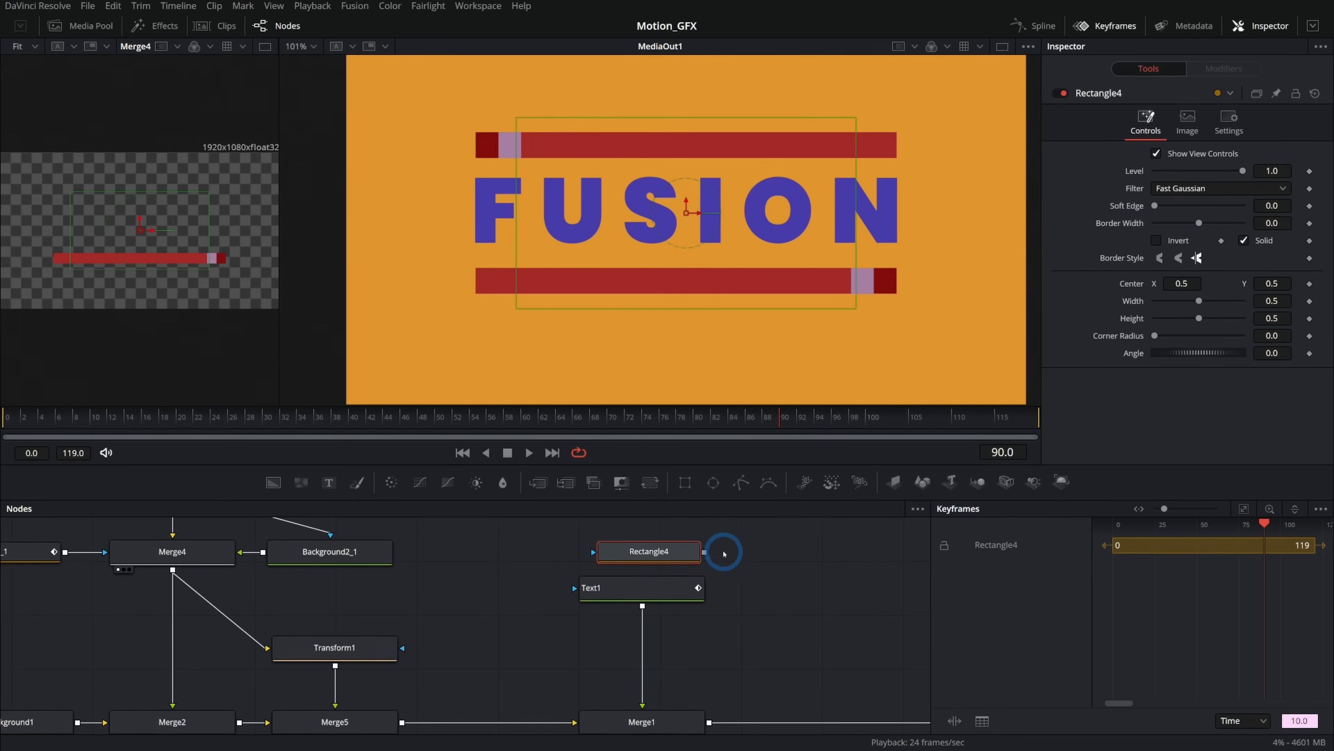
{"action": "left_click_drag", "start_coordinate": [886, 244], "coordinate": [915, 256]}
{"action": "left_click_drag", "start_coordinate": [691, 308], "coordinate": [694, 257]}
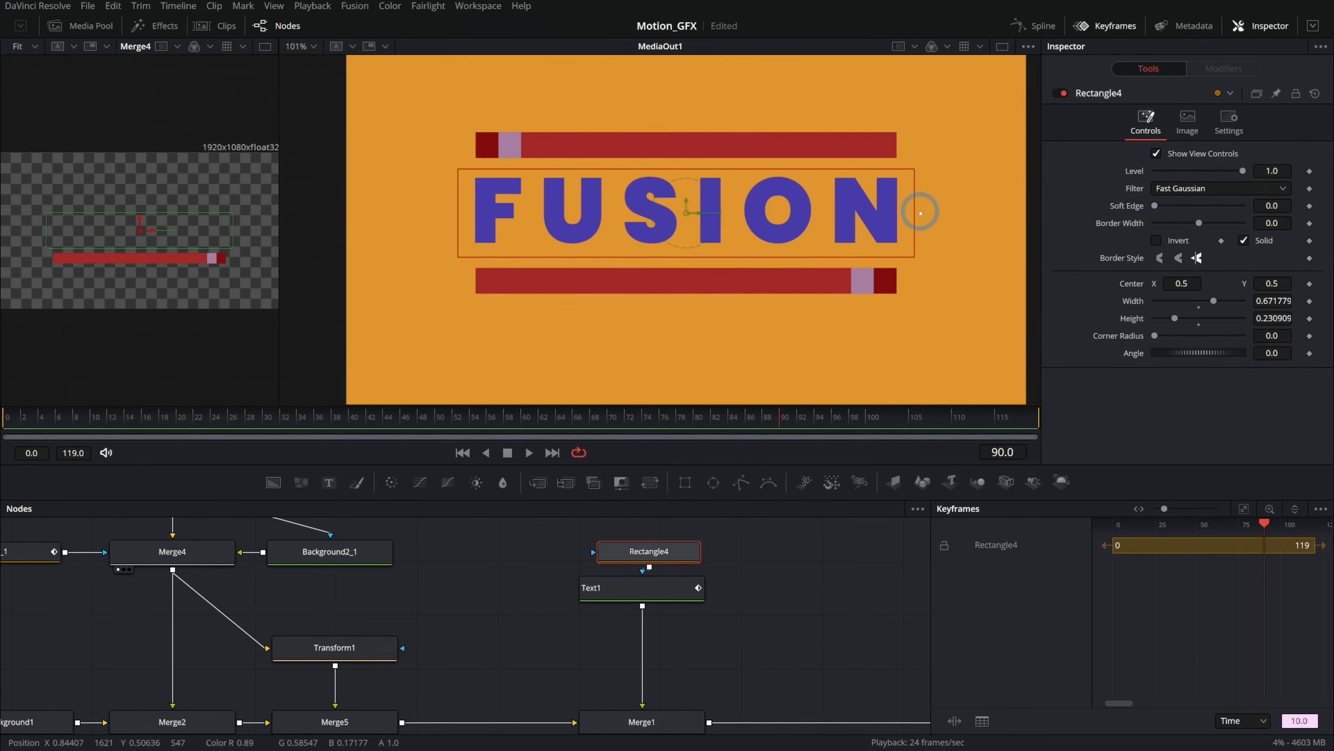
{"action": "left_click_drag", "start_coordinate": [916, 213], "coordinate": [1104, 222]}
{"action": "left_click_drag", "start_coordinate": [687, 201], "coordinate": [687, 197]}
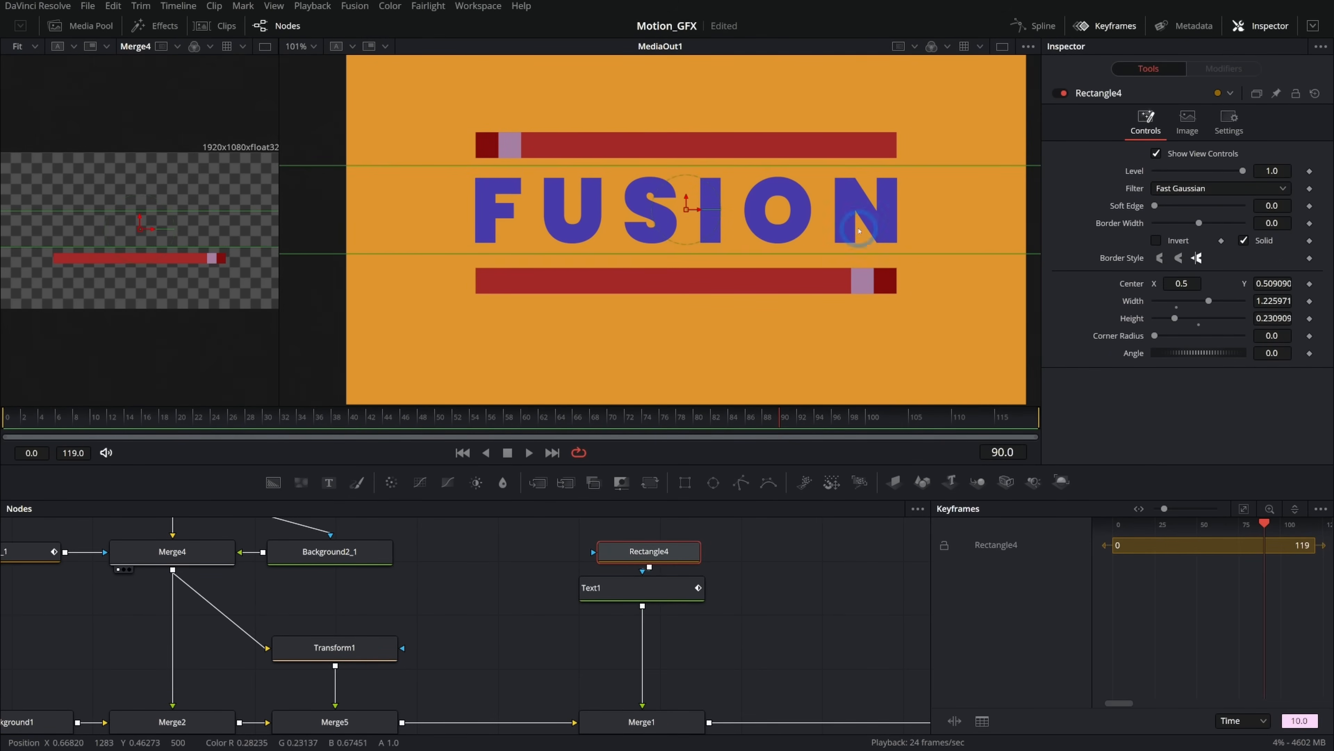
Replay and scrub the masked text animation.
{"action": "left_click", "coordinate": [462, 453]}
{"action": "left_click", "coordinate": [530, 454]}
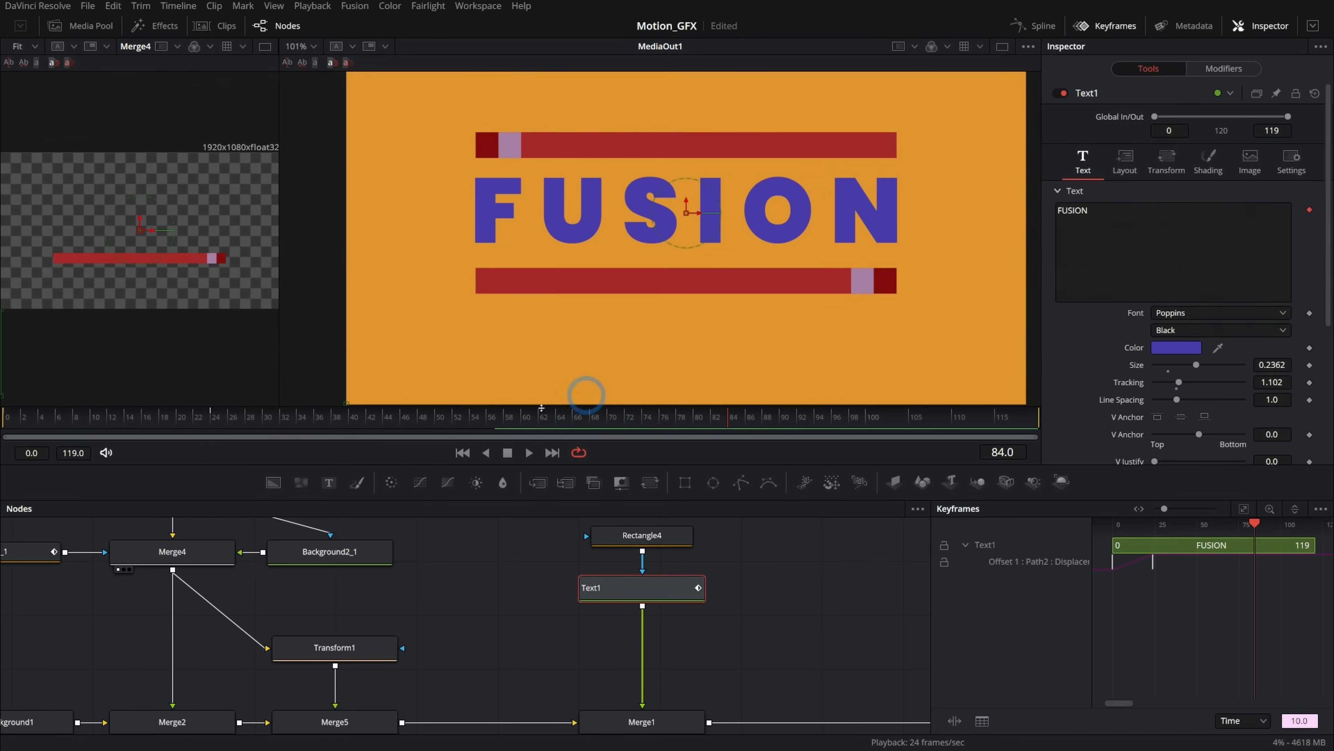
{"action": "left_click_drag", "start_coordinate": [188, 419], "coordinate": [510, 390]}
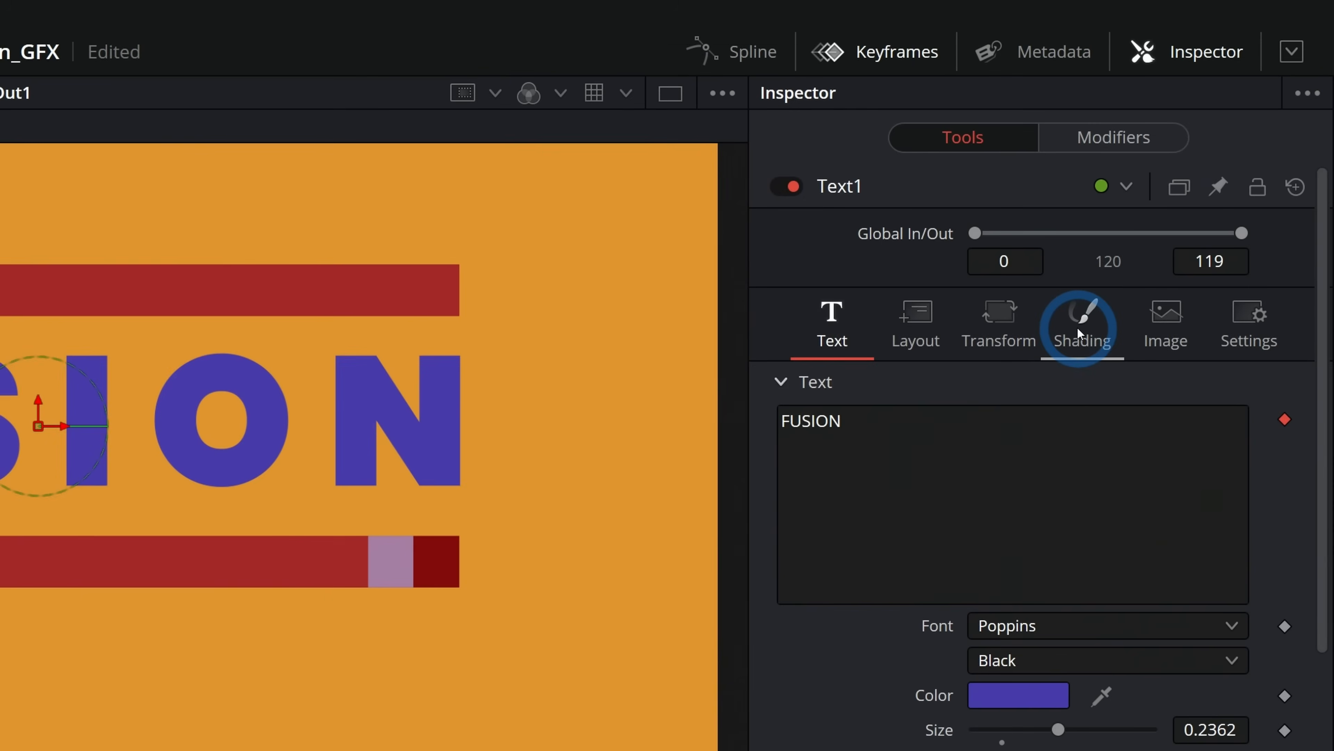
In Text1's shading elements, select element 3, Black Shadow, and enable it.
{"action": "left_click", "coordinate": [1206, 165]}
{"action": "left_click", "coordinate": [1021, 424]}
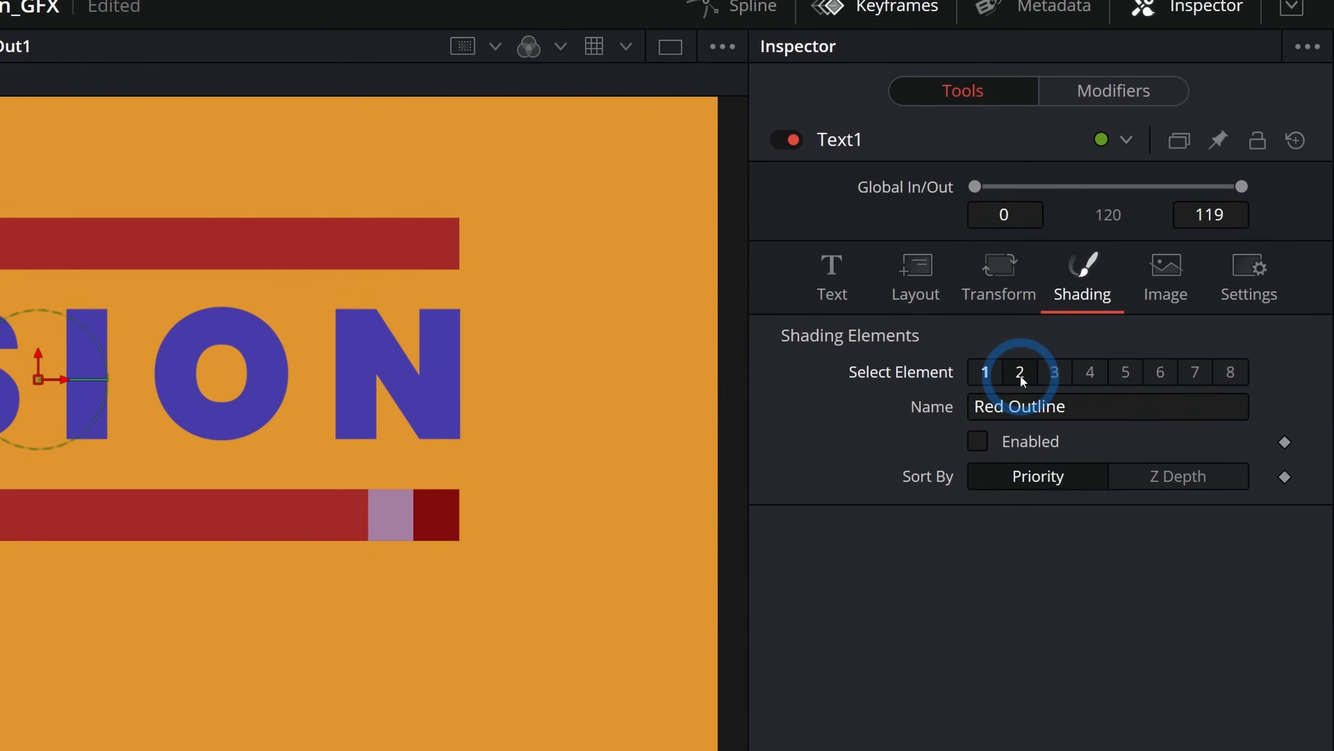
{"action": "left_click", "coordinate": [1055, 375]}
{"action": "left_click", "coordinate": [1092, 375]}
{"action": "left_click", "coordinate": [1056, 375]}
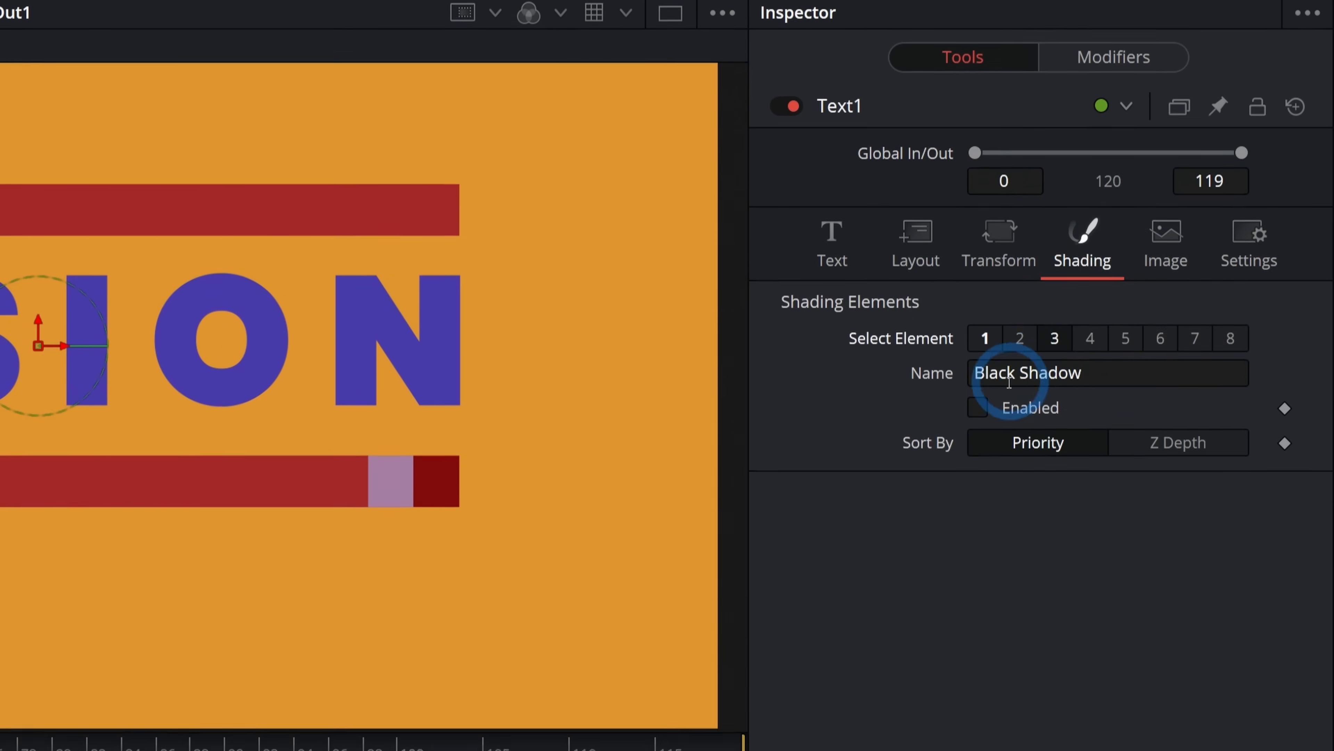
{"action": "left_click", "coordinate": [977, 407]}
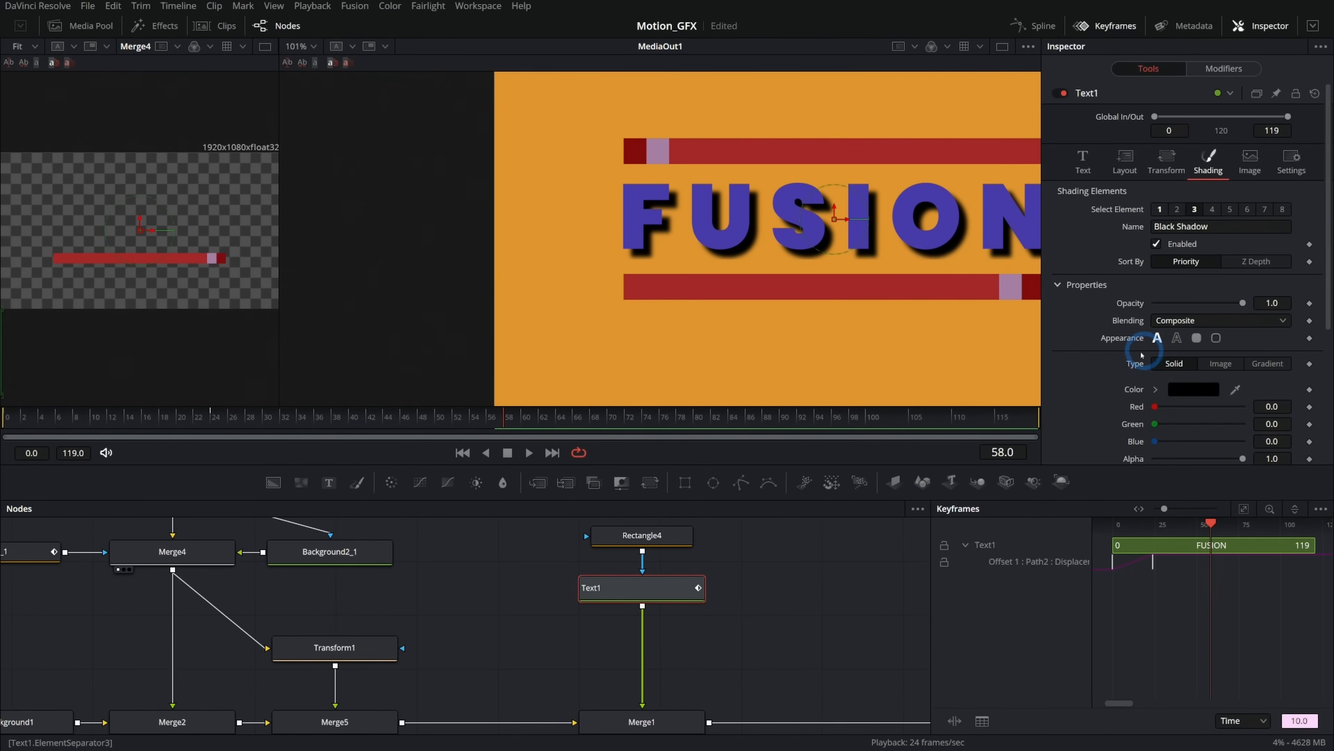
Set the shadow colour to a light pinkish grey.
{"action": "scroll", "coordinate": [1129, 357], "scroll_direction": "down", "scroll_amount": 4}
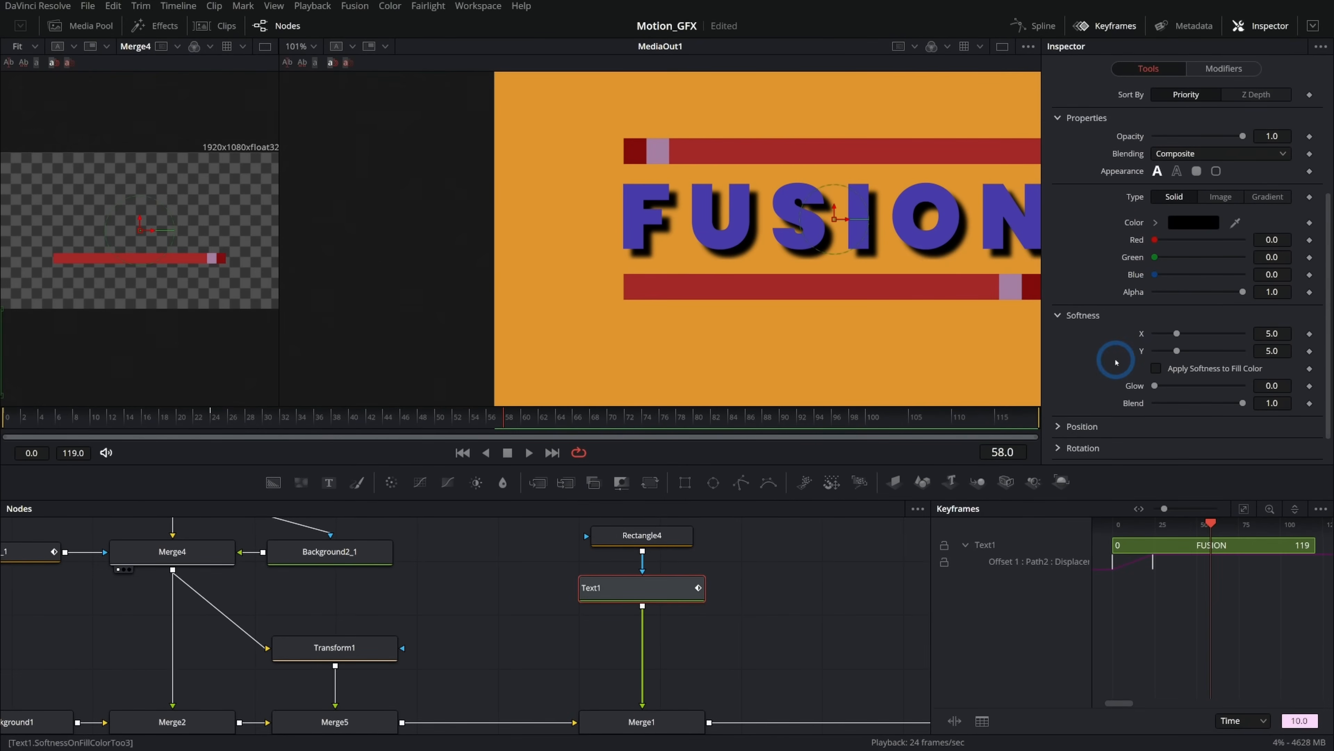
{"action": "left_click", "coordinate": [1158, 223]}
{"action": "left_click", "coordinate": [1159, 259]}
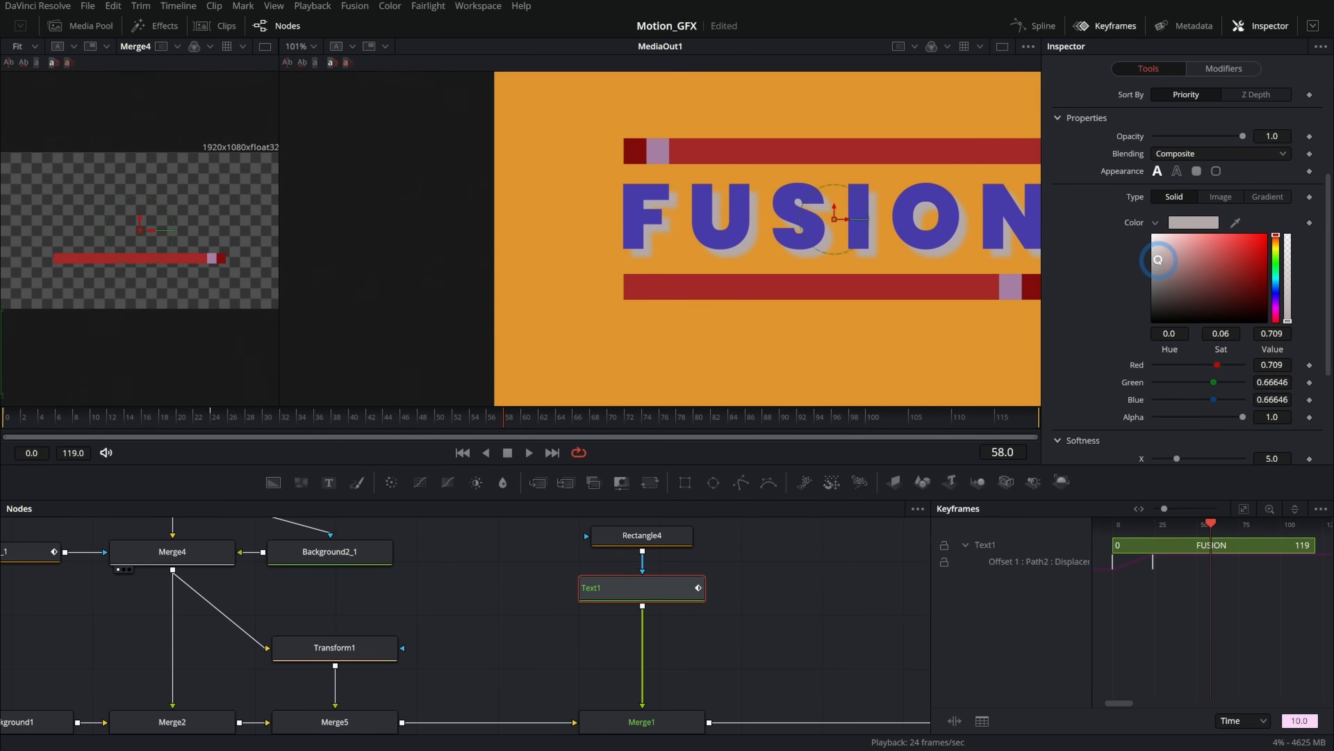
{"action": "left_click_drag", "start_coordinate": [1158, 259], "coordinate": [1157, 248]}
Set the shadow's softness to 0 and nudge its position Offset Y to about -0.016.
{"action": "scroll", "coordinate": [1113, 276], "scroll_direction": "down", "scroll_amount": 4}
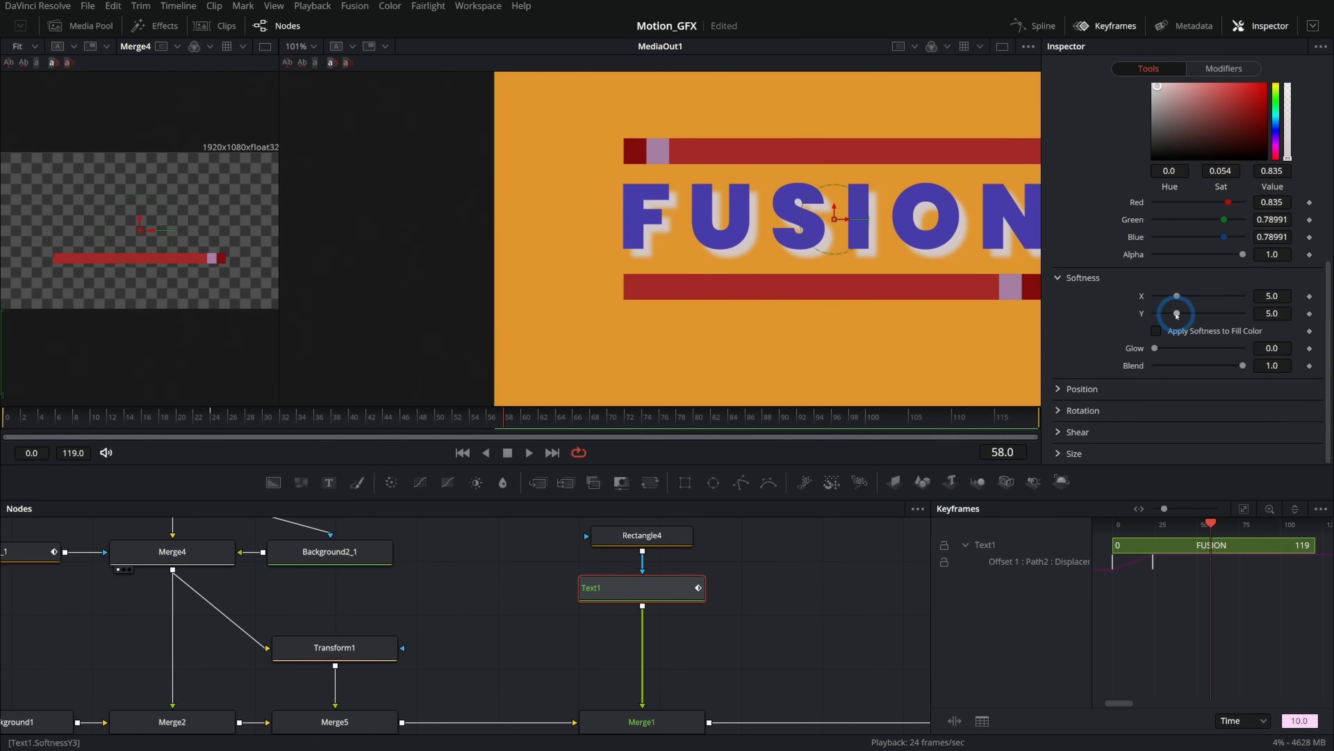
{"action": "left_click_drag", "start_coordinate": [1176, 296], "coordinate": [1005, 316]}
{"action": "left_click", "coordinate": [1083, 389]}
{"action": "mouse_move", "coordinate": [1264, 434]}
{"action": "left_mouse_down"}
{"action": "mouse_move", "coordinate": [1245, 435]}
{"action": "mouse_move", "coordinate": [1266, 437]}
{"action": "left_mouse_up"}
Switch the shadow type to Gradient and set the gradient colours to a light tan shade.
{"action": "scroll", "coordinate": [939, 247], "scroll_direction": "up", "scroll_amount": 3}
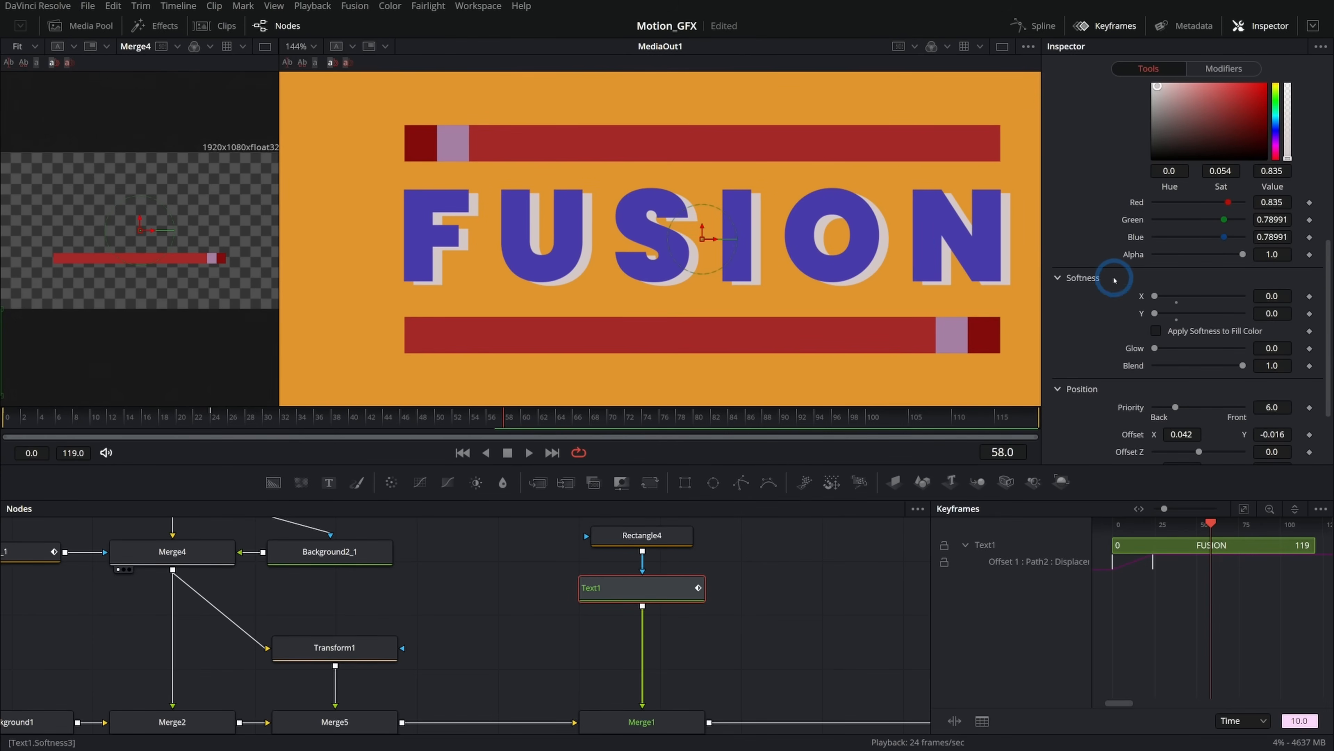
{"action": "scroll", "coordinate": [1108, 286], "scroll_direction": "up", "scroll_amount": 8}
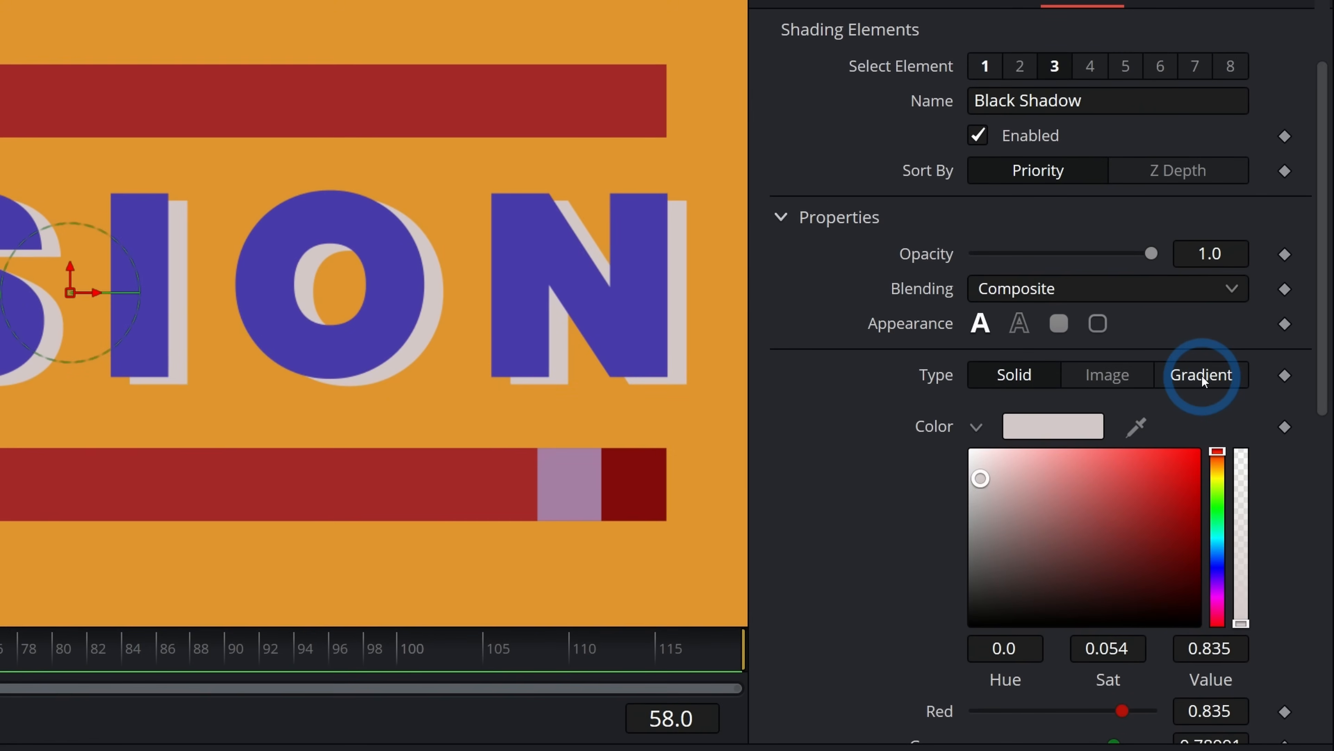
{"action": "left_click", "coordinate": [1201, 372]}
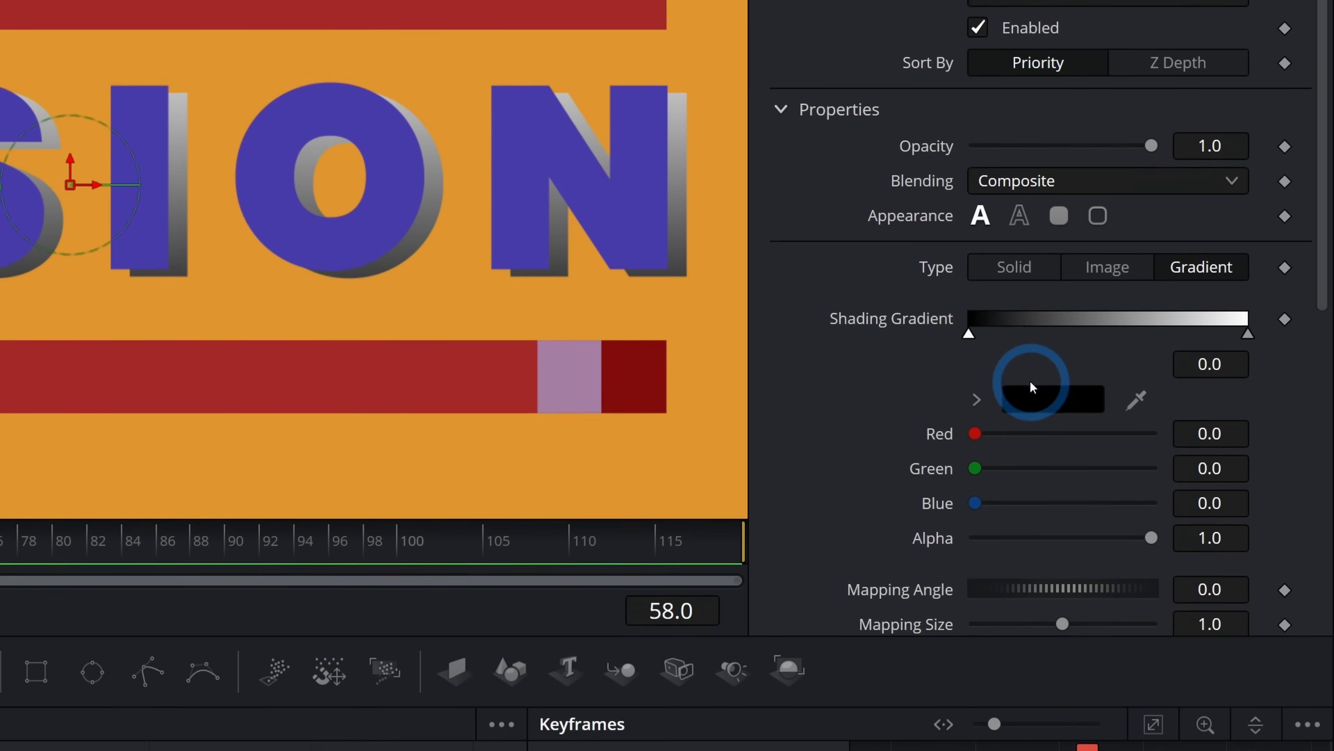
{"action": "left_click", "coordinate": [1037, 445]}
{"action": "left_click", "coordinate": [1017, 490]}
{"action": "left_click", "coordinate": [1217, 380]}
{"action": "left_click_drag", "start_coordinate": [1016, 382], "coordinate": [1034, 394]}
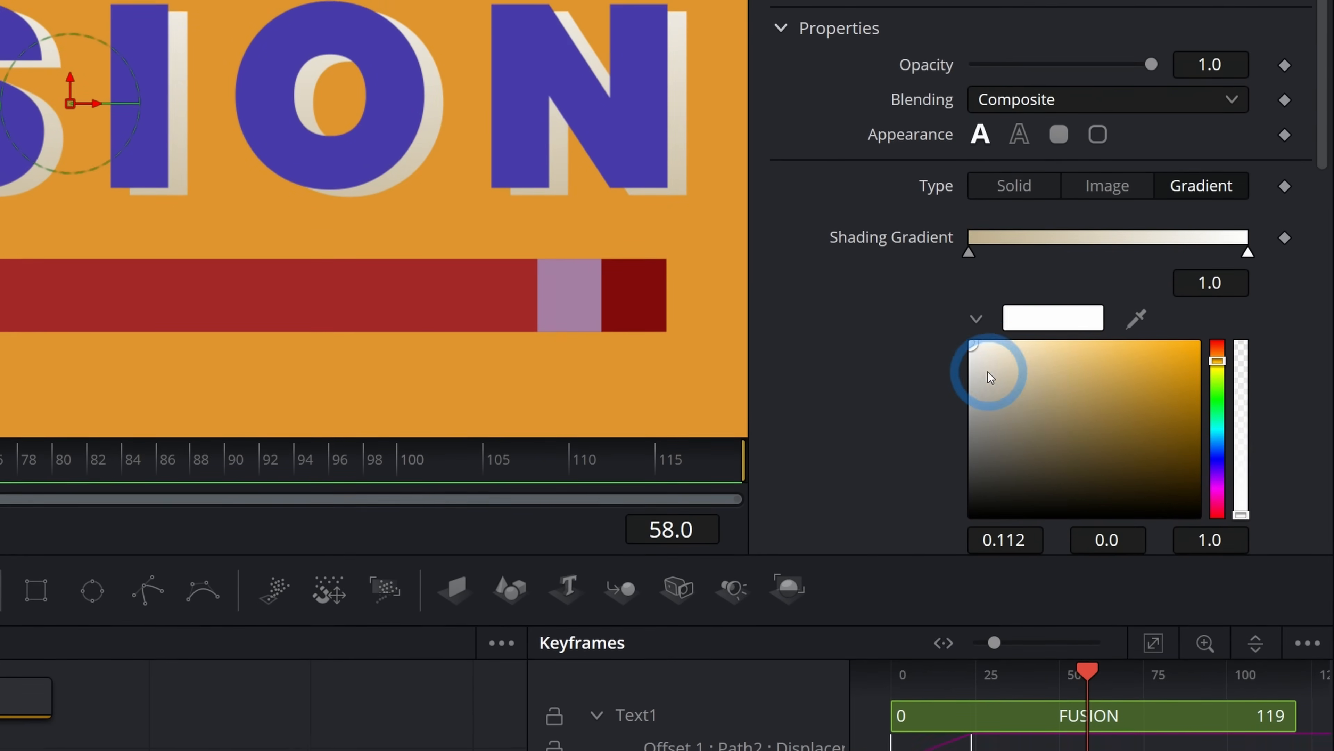
{"action": "left_click_drag", "start_coordinate": [991, 378], "coordinate": [1017, 363]}
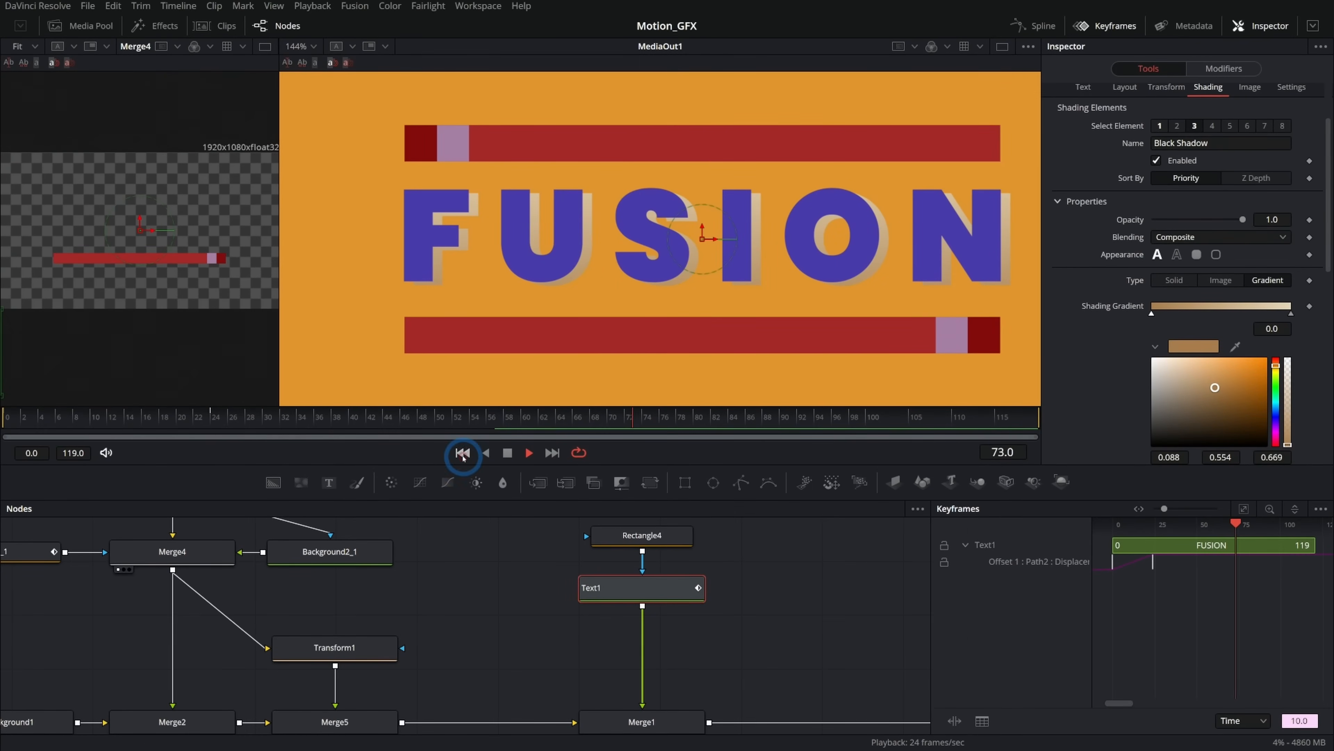
Insert a Transform node after Merge4 and set its Center Y to 0.441.
{"action": "left_click", "coordinate": [461, 454]}
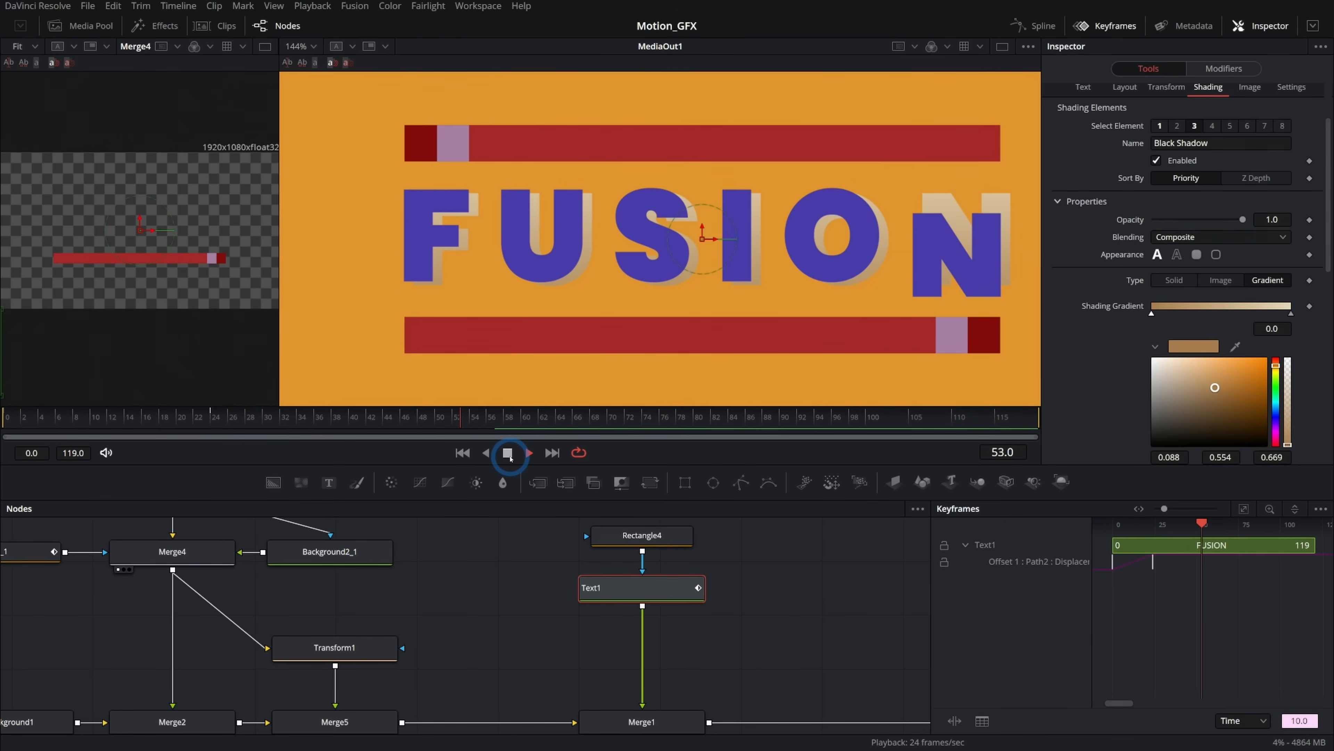
{"action": "left_click", "coordinate": [683, 271]}
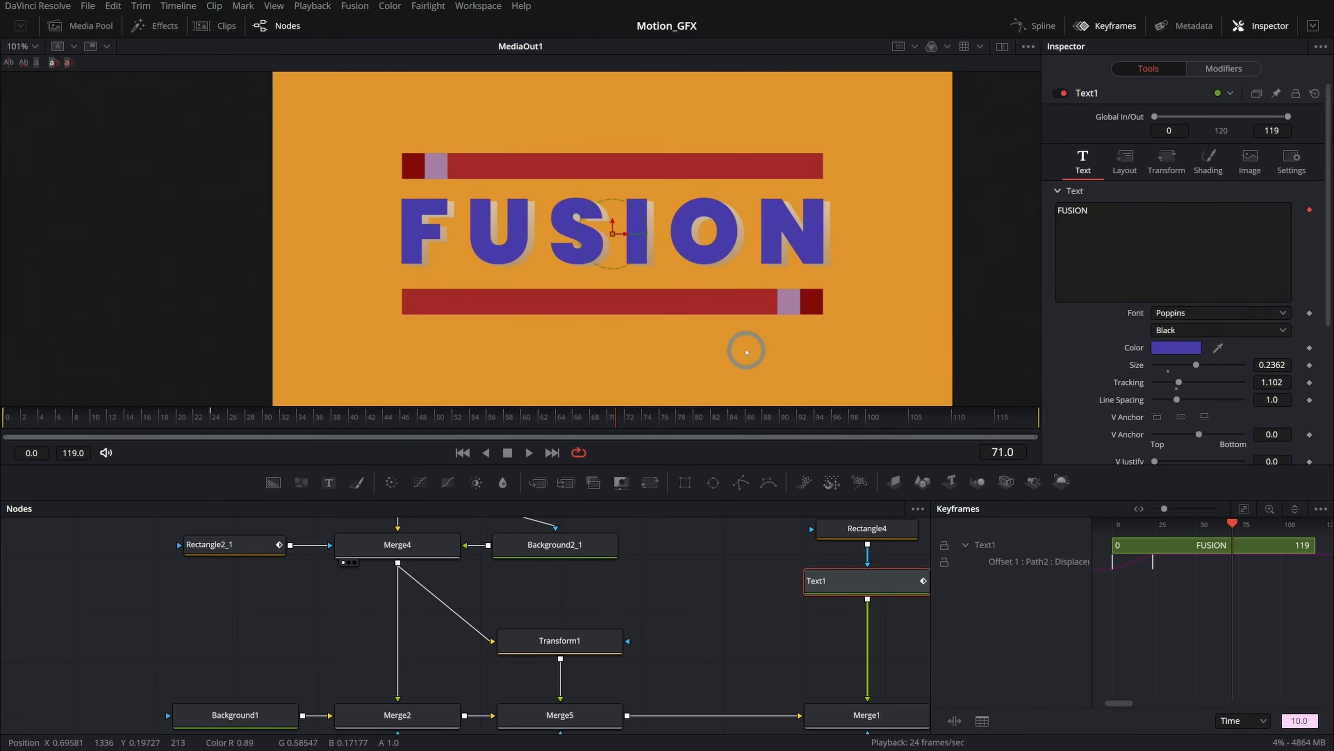
{"action": "scroll", "coordinate": [750, 356], "scroll_direction": "down", "scroll_amount": 3}
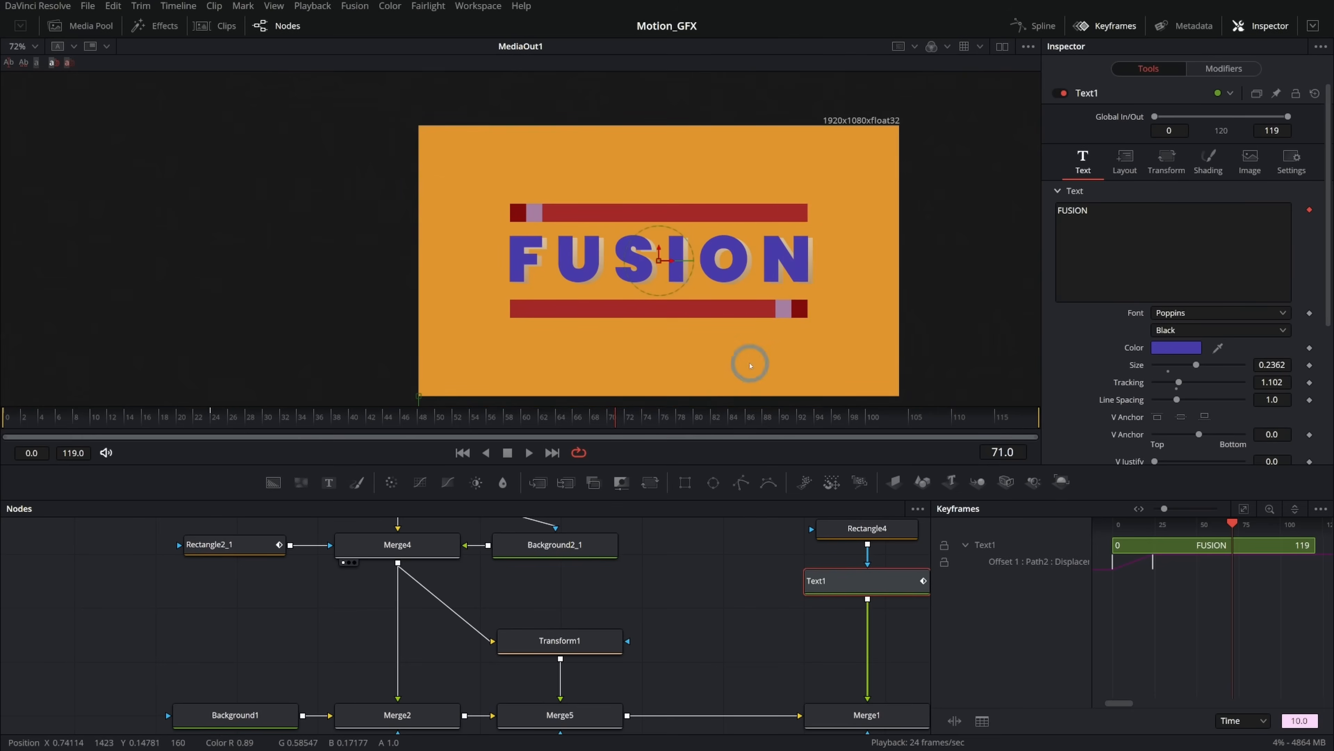
{"action": "left_click", "coordinate": [430, 549]}
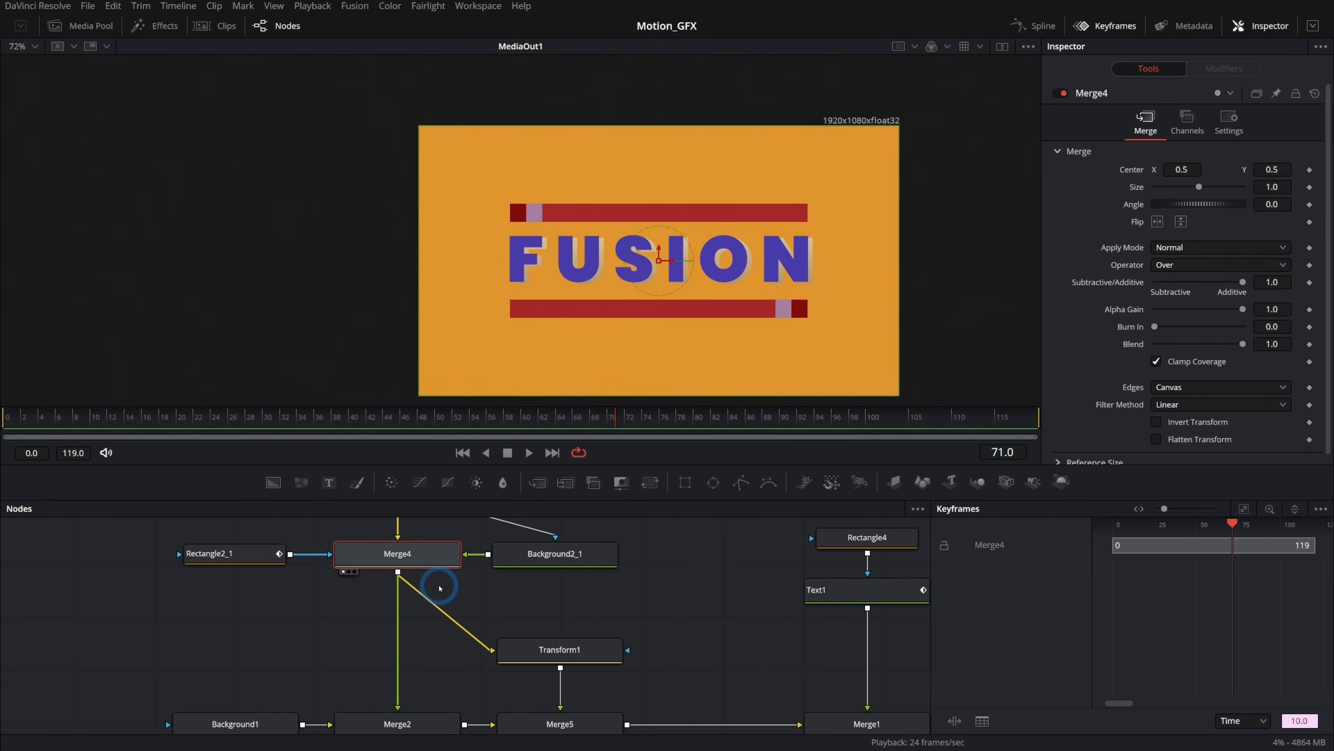
{"action": "key", "text": "shift+space"}
{"action": "type", "text": "xf"}
{"action": "key", "text": "Return"}
{"action": "left_click_drag", "start_coordinate": [1276, 168], "coordinate": [1231, 178]}
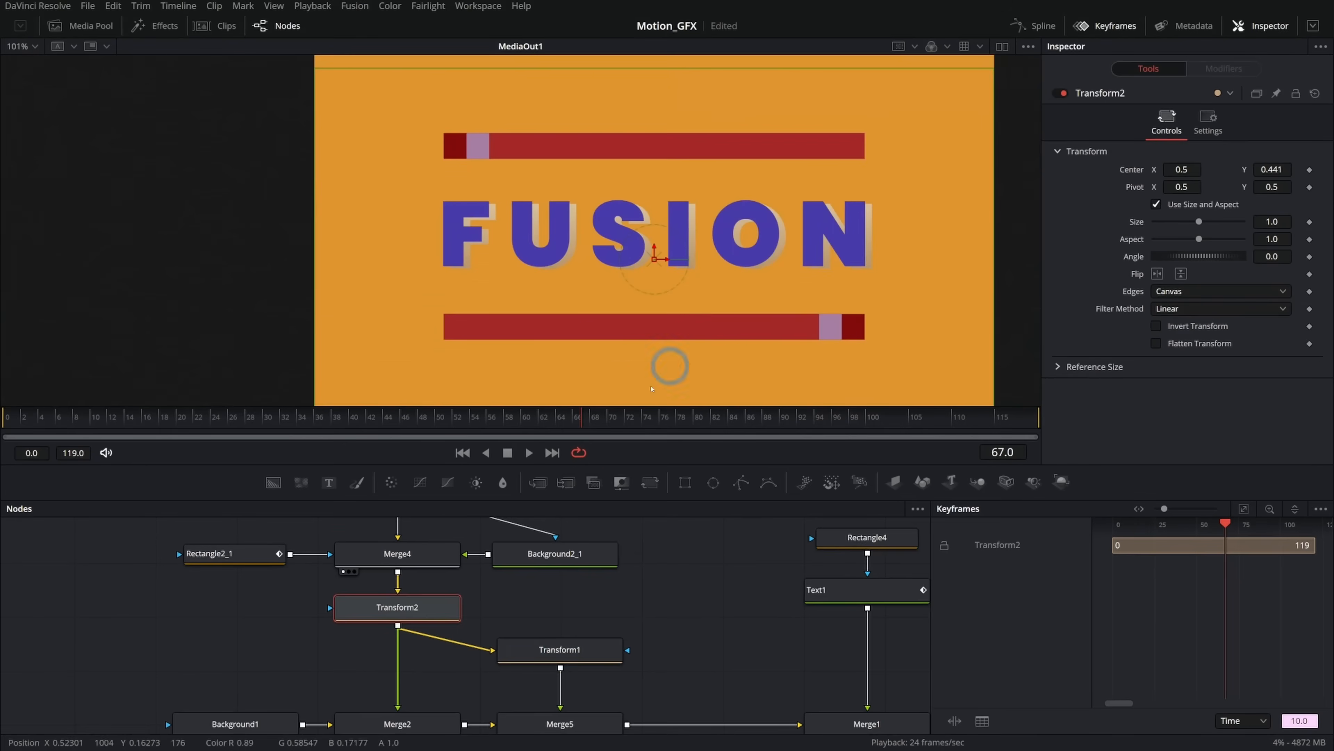
Add the Texturelabs_Film_176L texture from the Media Pool into the node graph.
{"action": "scroll", "coordinate": [640, 617], "scroll_direction": "up", "scroll_amount": 5}
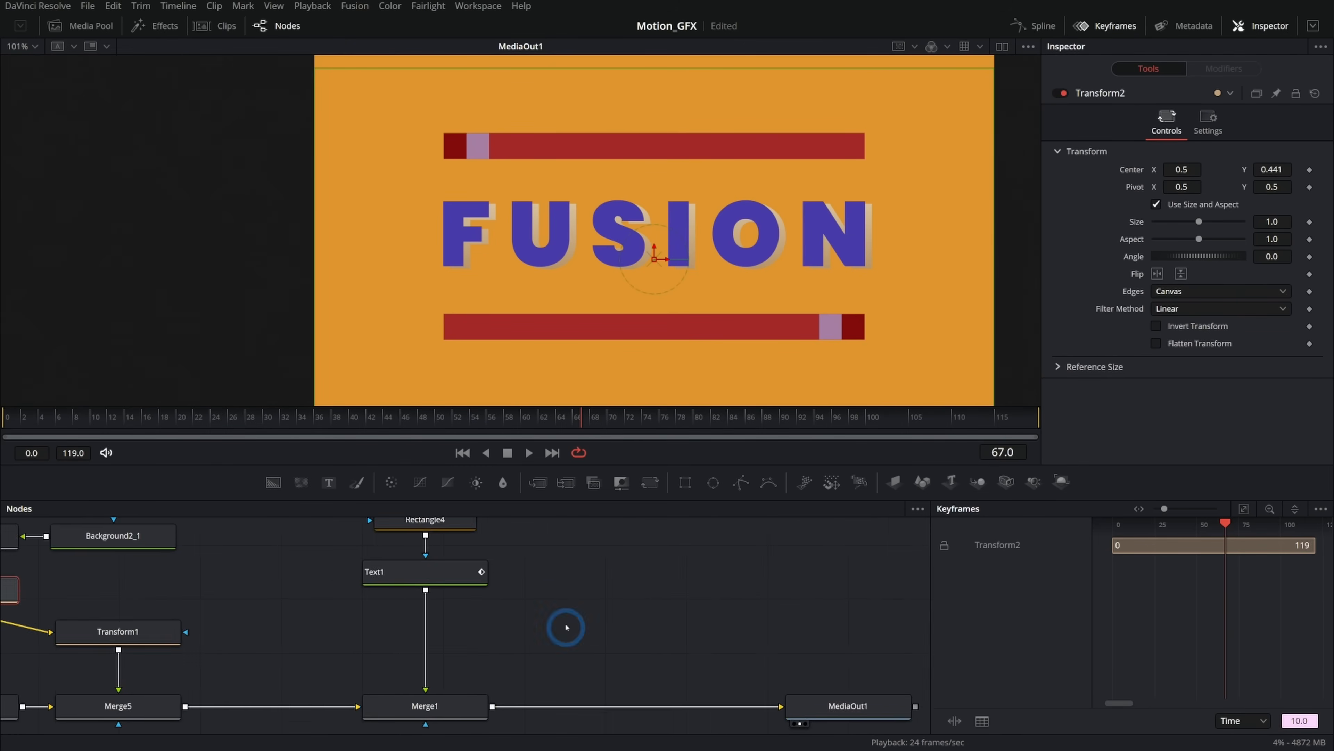
{"action": "left_click_drag", "start_coordinate": [687, 600], "coordinate": [388, 587]}
{"action": "left_click_drag", "start_coordinate": [568, 694], "coordinate": [786, 695]}
{"action": "left_click", "coordinate": [84, 26]}
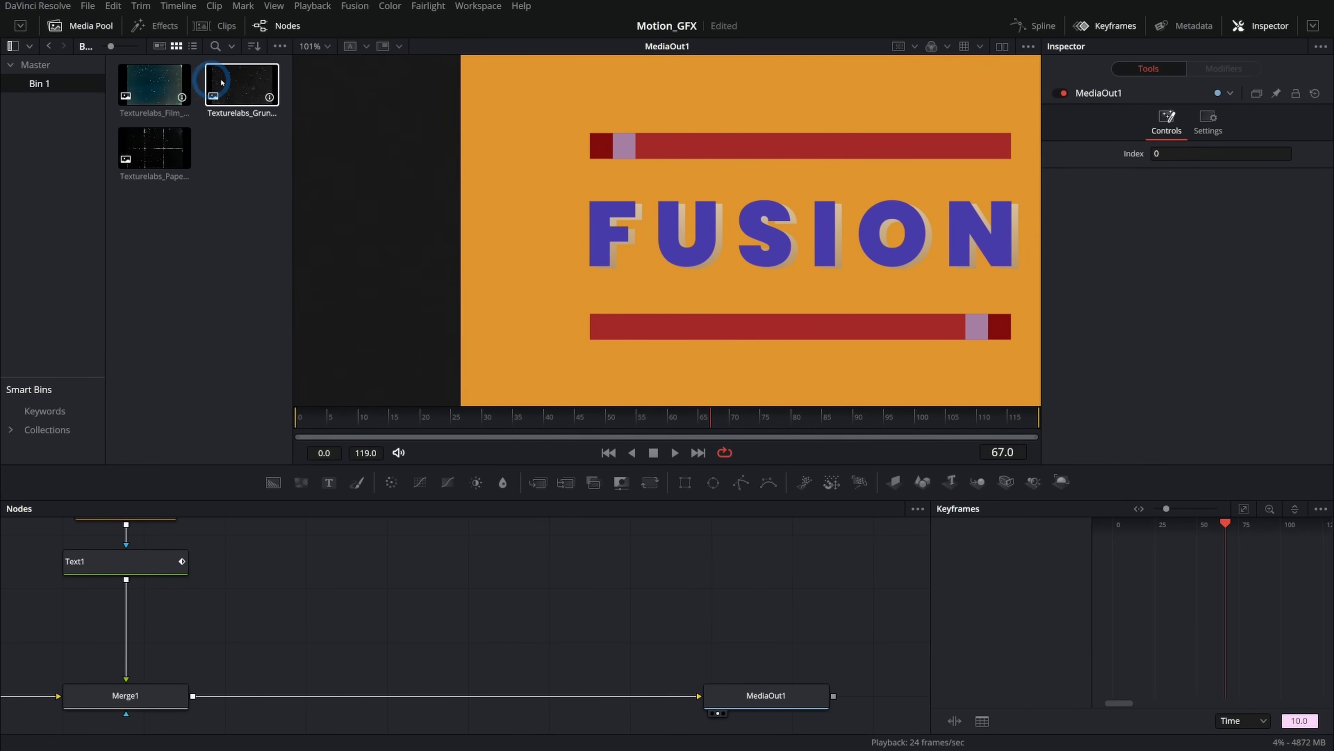
{"action": "left_click_drag", "start_coordinate": [154, 84], "coordinate": [466, 588]}
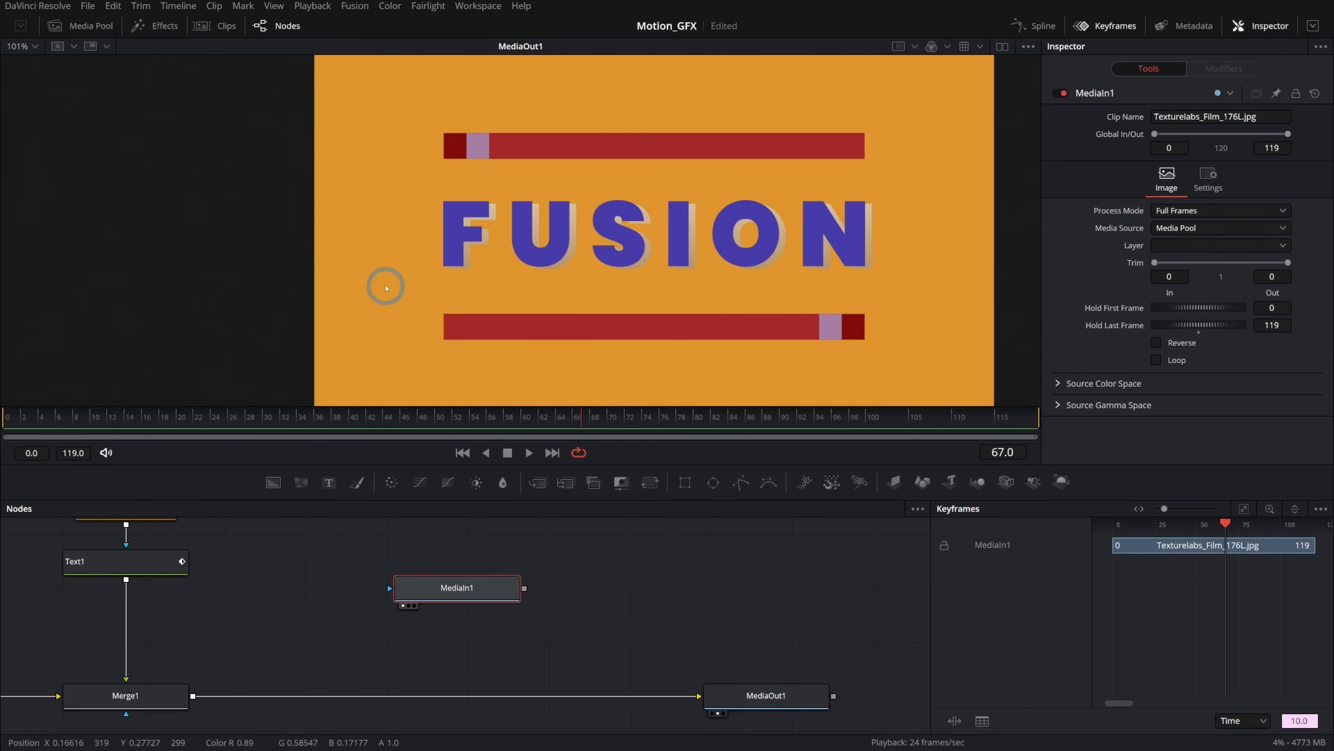
Merge the film texture into the chain between Merge1 and MediaOut1.
{"action": "left_click", "coordinate": [1003, 47]}
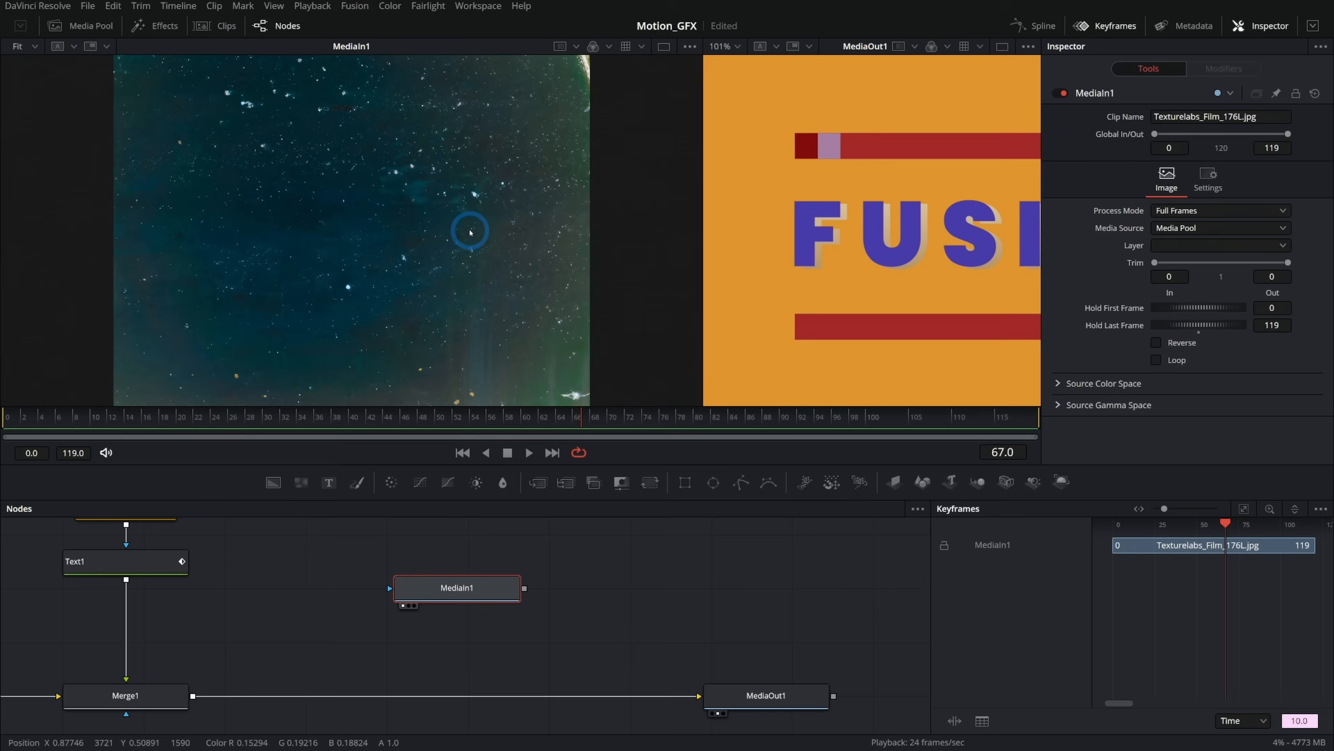
{"action": "scroll", "coordinate": [469, 232], "scroll_direction": "down", "scroll_amount": 2}
{"action": "scroll", "coordinate": [408, 269], "scroll_direction": "up", "scroll_amount": 2}
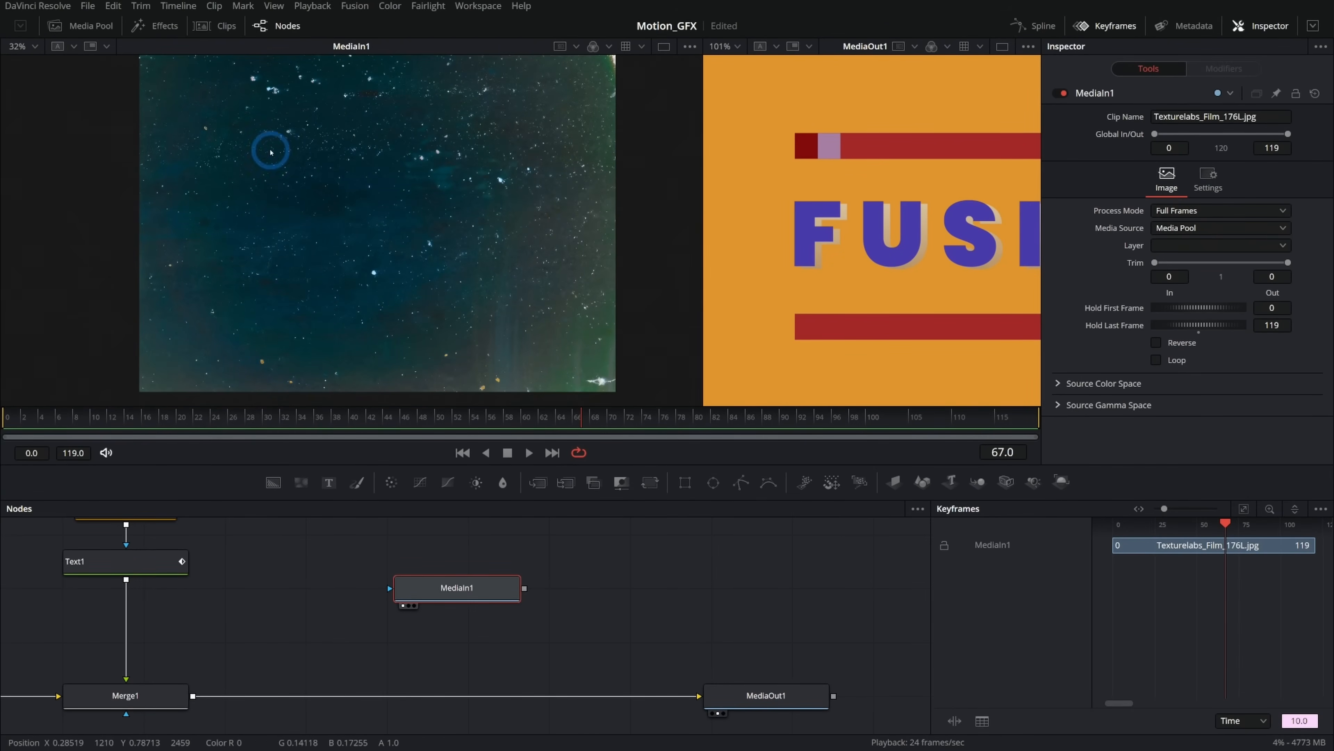
{"action": "left_click_drag", "start_coordinate": [524, 588], "coordinate": [193, 696]}
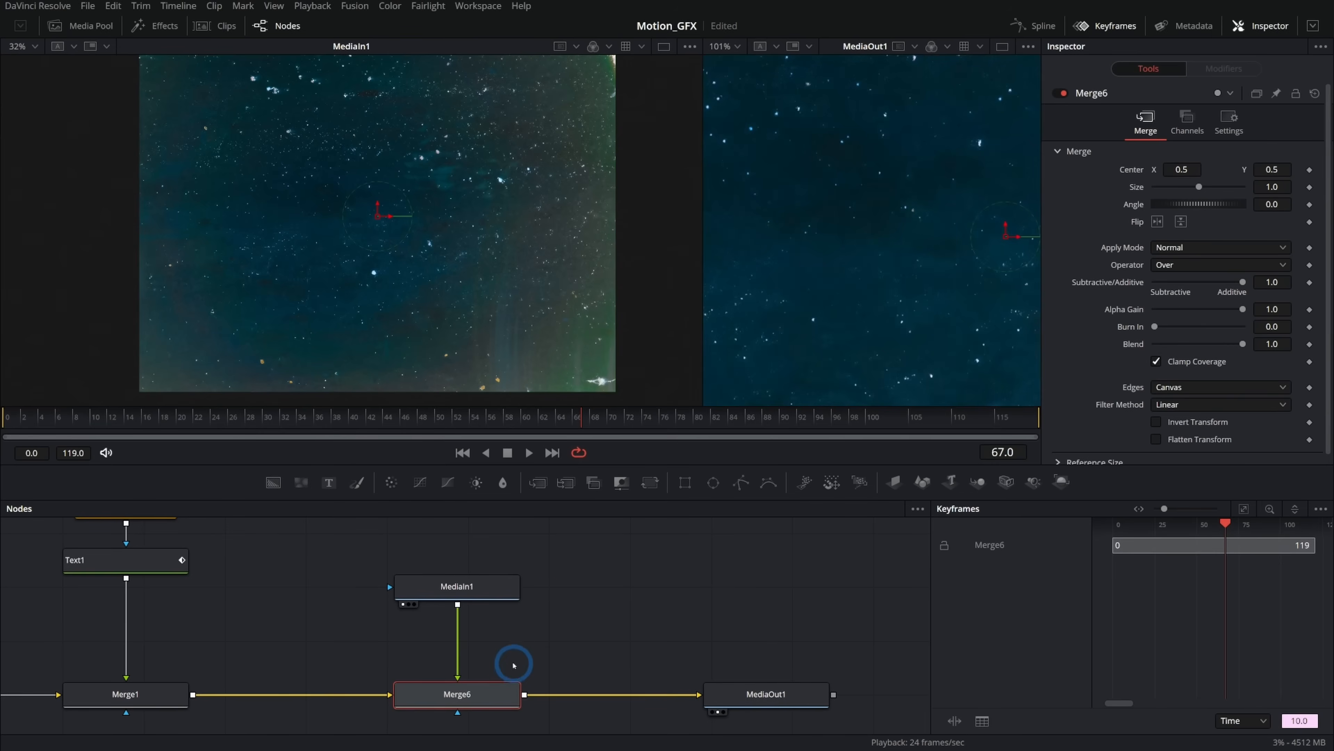
Set the Merge6 apply mode to Screen so the film texture blends over the title.
{"action": "left_click_drag", "start_coordinate": [703, 241], "coordinate": [230, 241]}
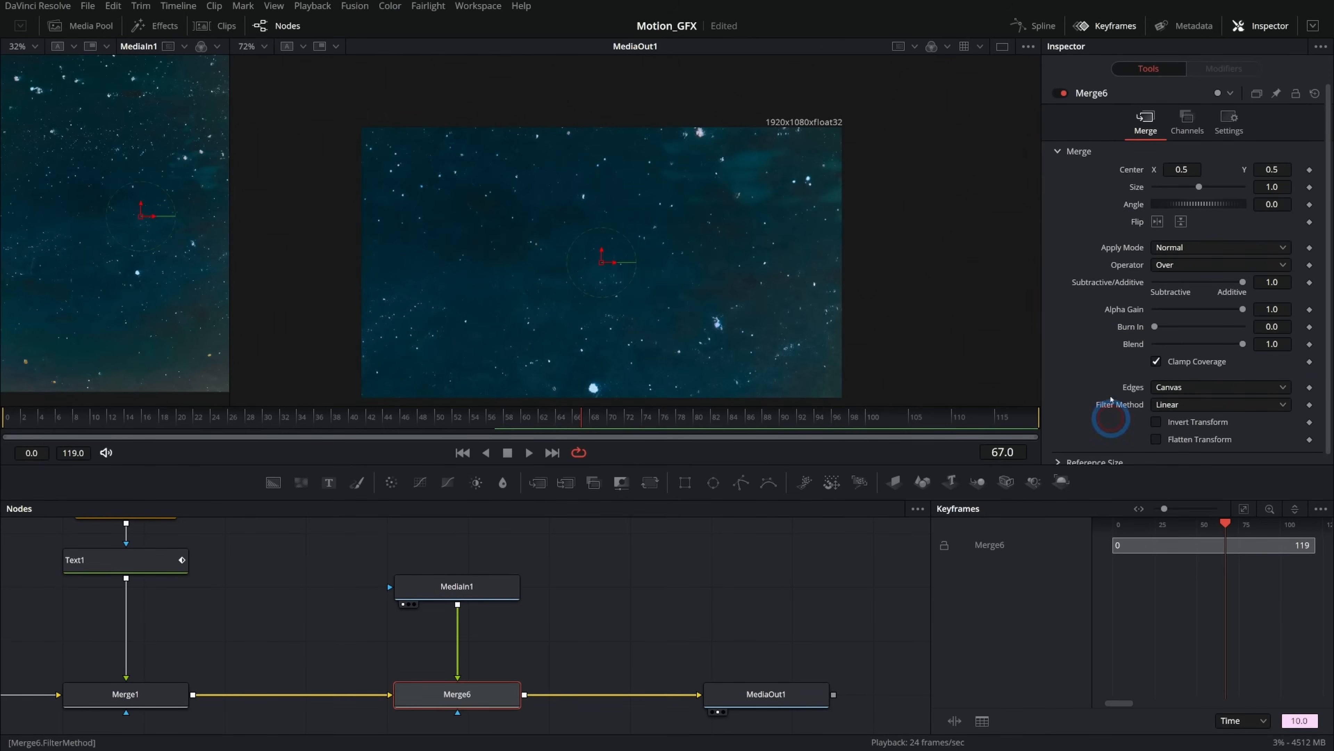
{"action": "left_click", "coordinate": [1162, 248]}
{"action": "left_click", "coordinate": [1181, 280]}
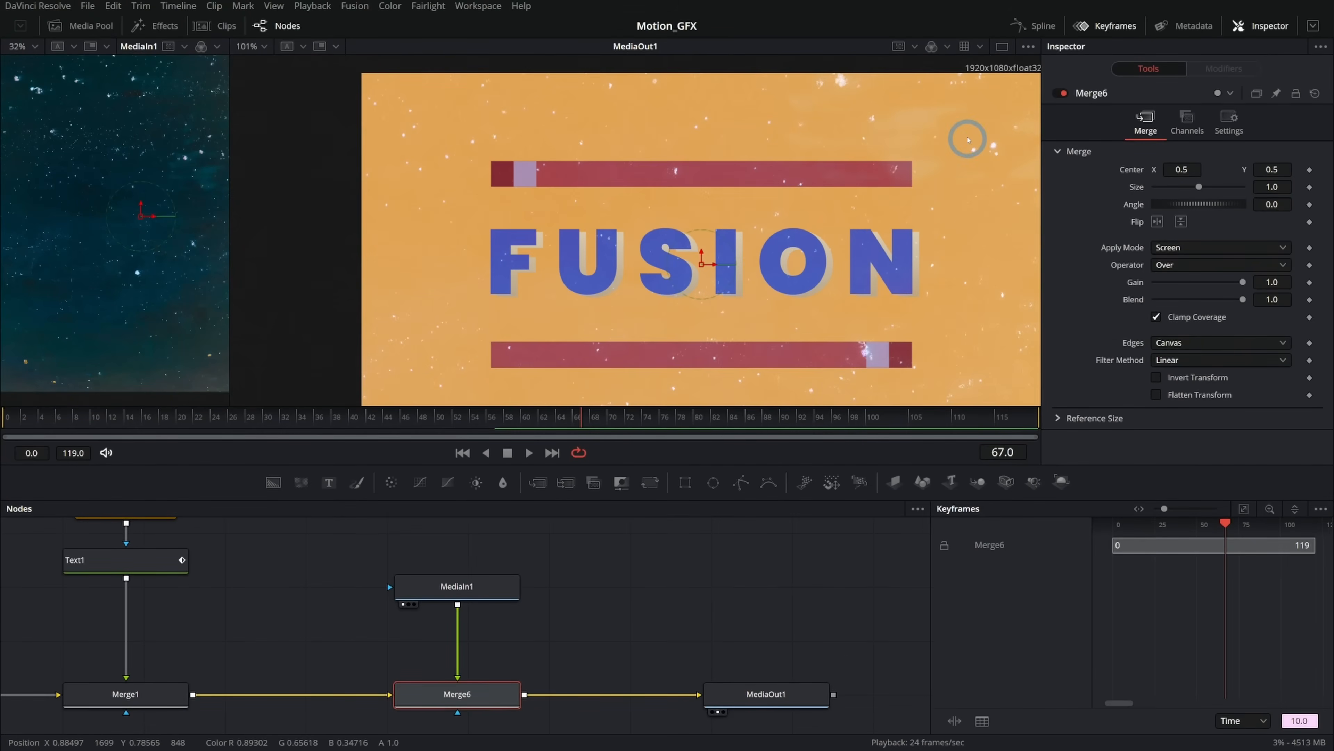
Insert a Brightness Contrast node between the film texture MediaIn1 and Merge6.
{"action": "left_click_drag", "start_coordinate": [883, 302], "coordinate": [888, 260]}
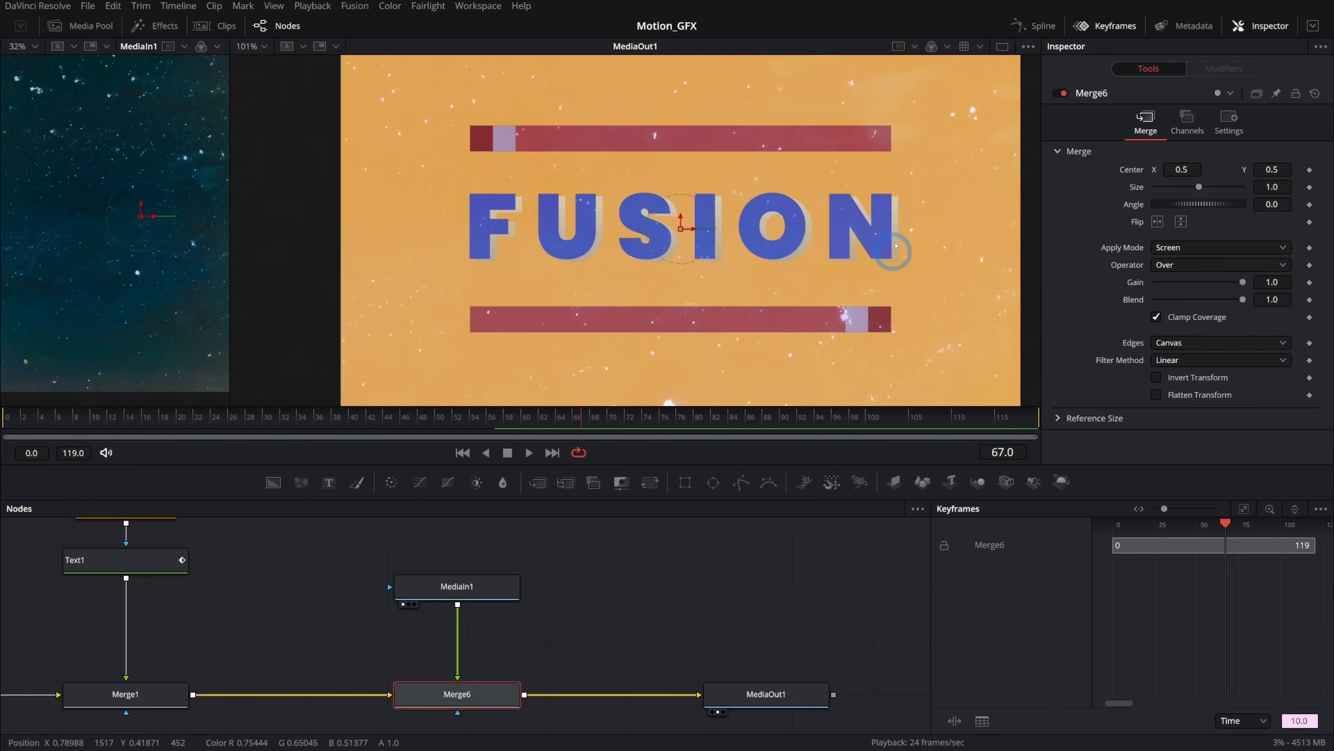
{"action": "left_click_drag", "start_coordinate": [457, 587], "coordinate": [457, 547]}
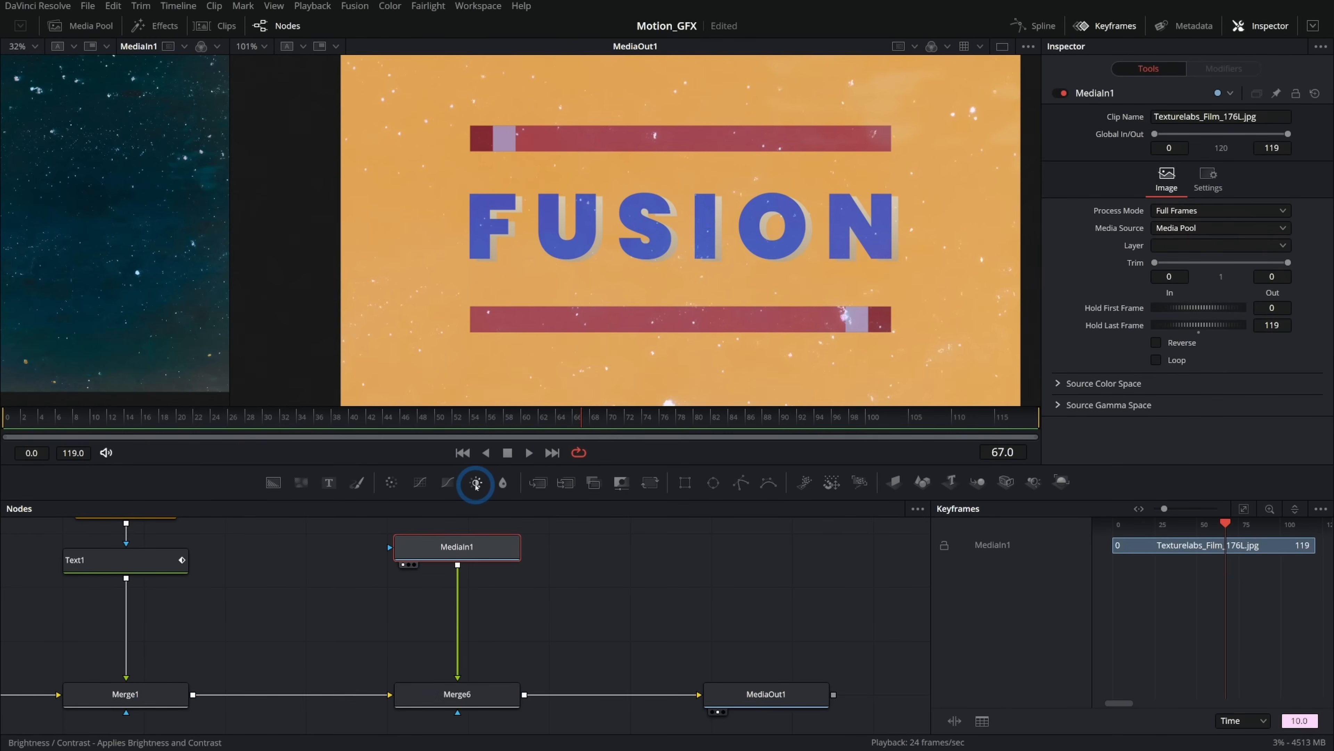
{"action": "left_click", "coordinate": [476, 482]}
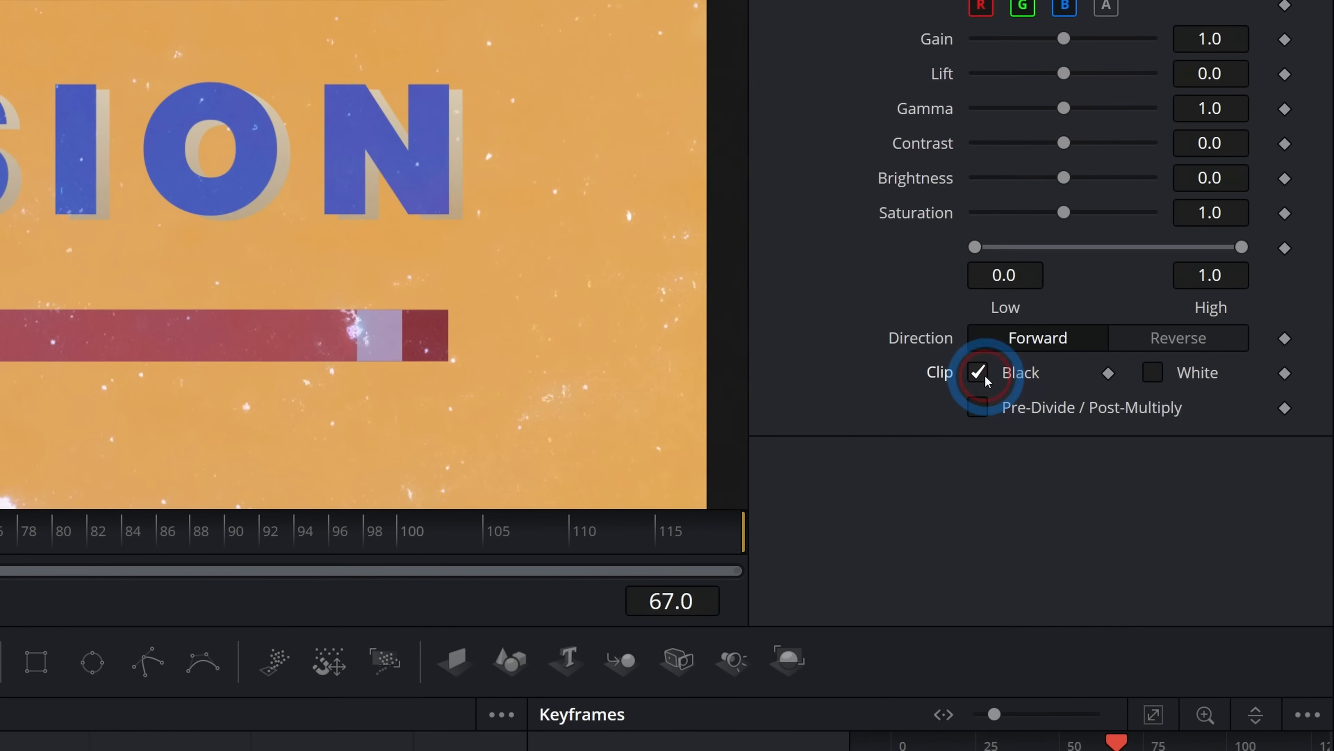
Enable White clipping on BrightnessContrast1 and set its Low level to 0.361.
{"action": "left_click", "coordinate": [1151, 373]}
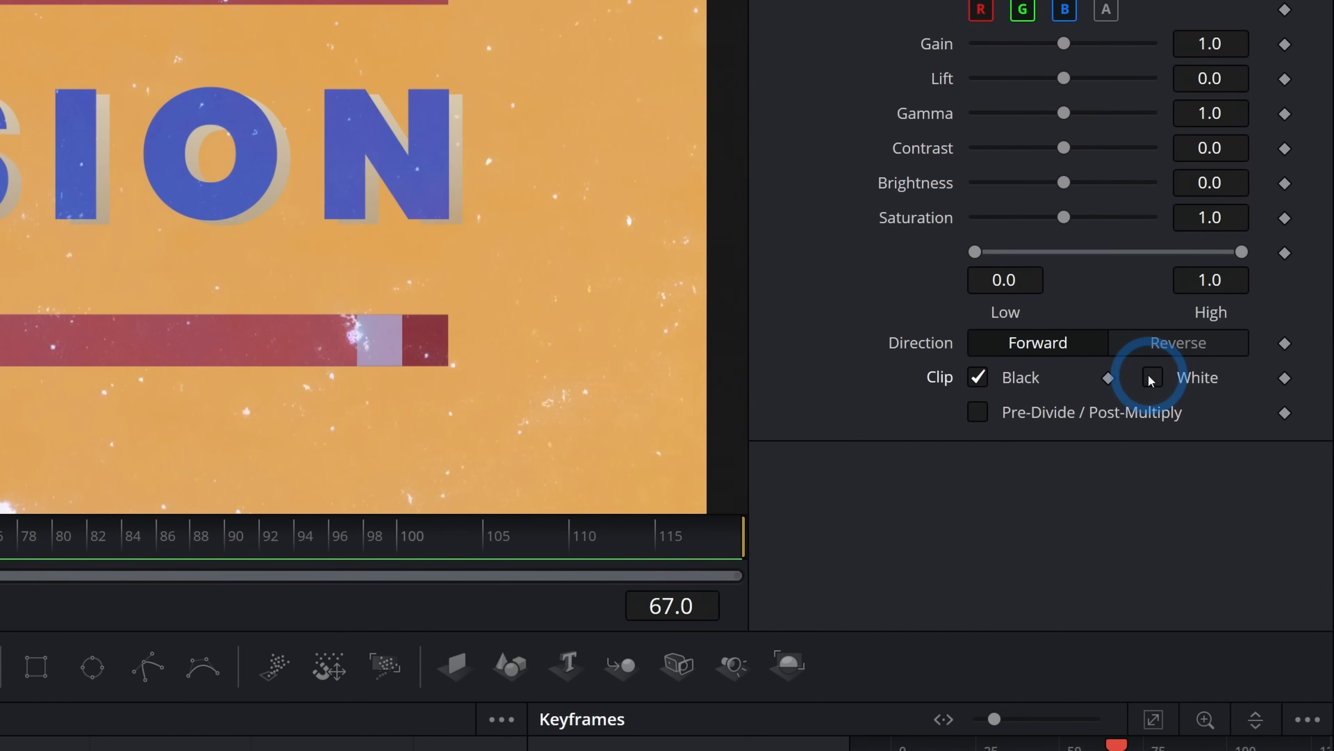
{"action": "left_click_drag", "start_coordinate": [975, 246], "coordinate": [1026, 250]}
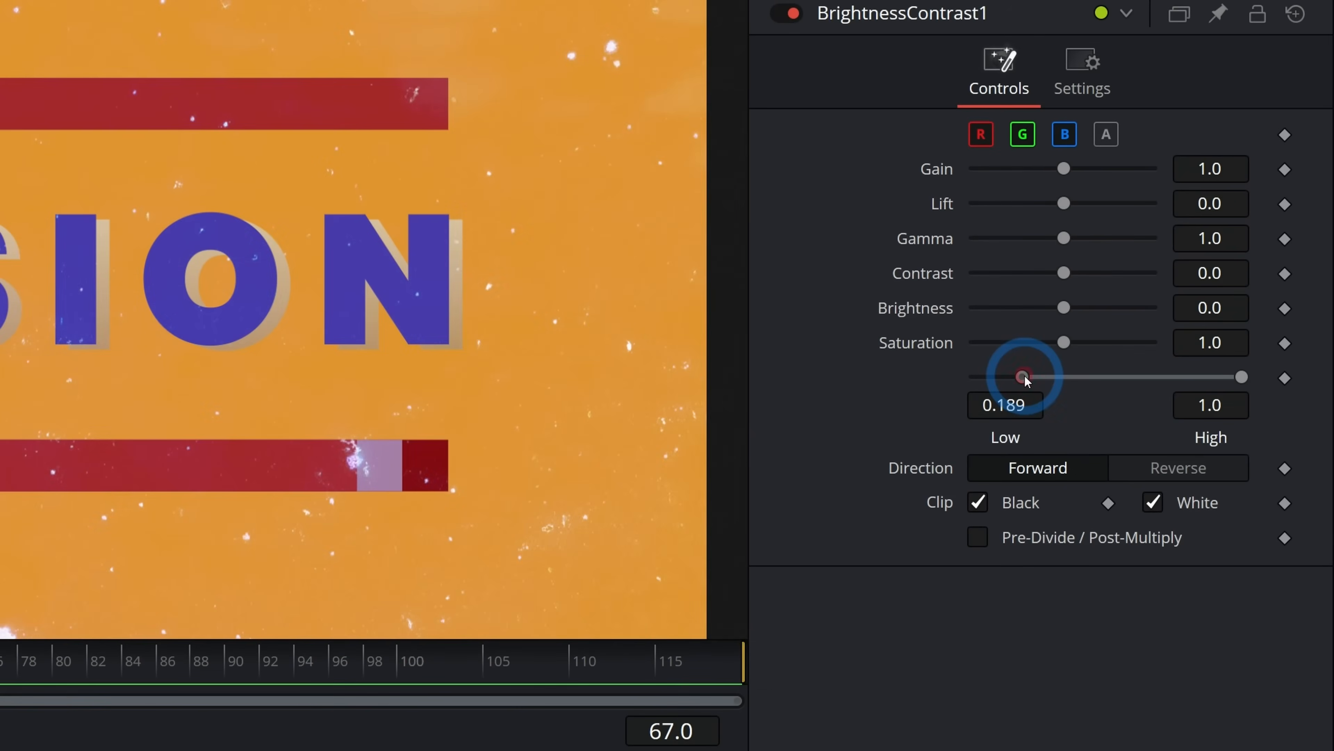
{"action": "mouse_move", "coordinate": [1026, 379]}
{"action": "left_mouse_down"}
{"action": "mouse_move", "coordinate": [1004, 379]}
{"action": "mouse_move", "coordinate": [1036, 382]}
{"action": "left_mouse_up"}
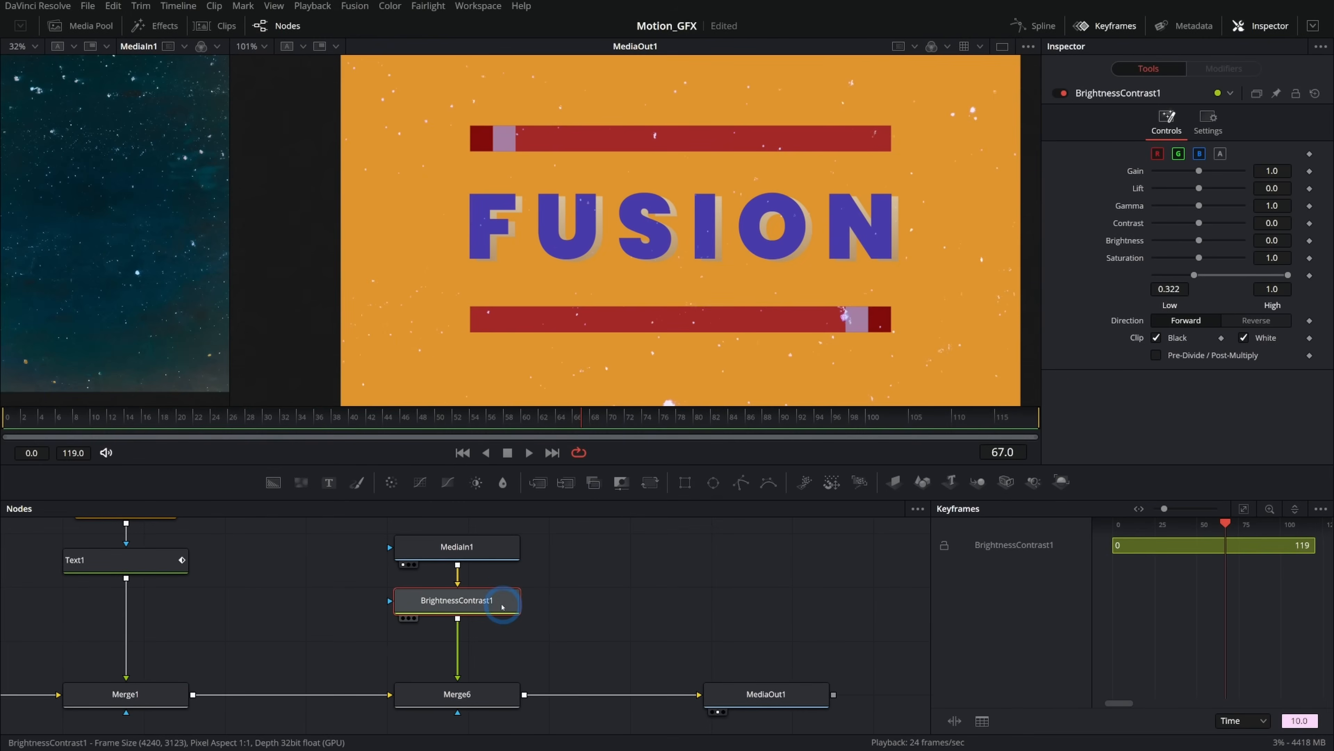
{"action": "key", "text": "1"}
{"action": "left_click_drag", "start_coordinate": [230, 257], "coordinate": [563, 269]}
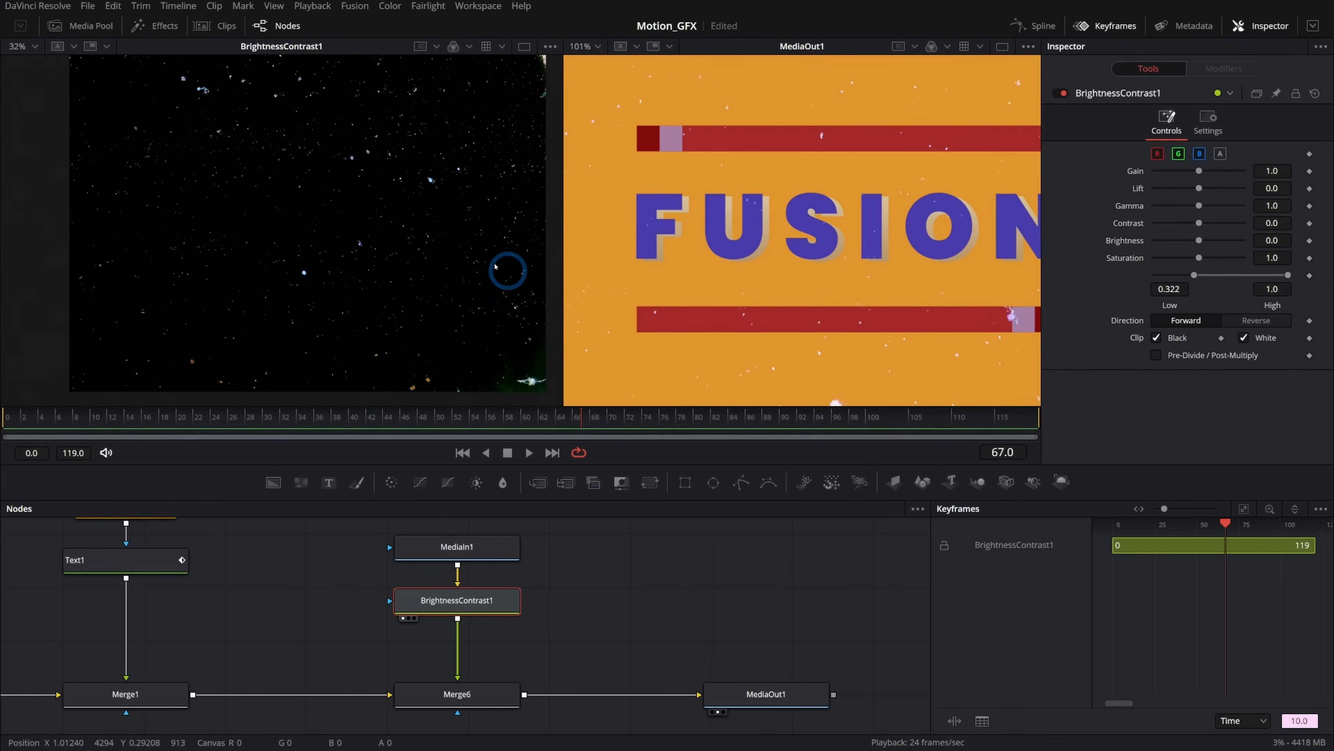
{"action": "left_click", "coordinate": [1155, 279]}
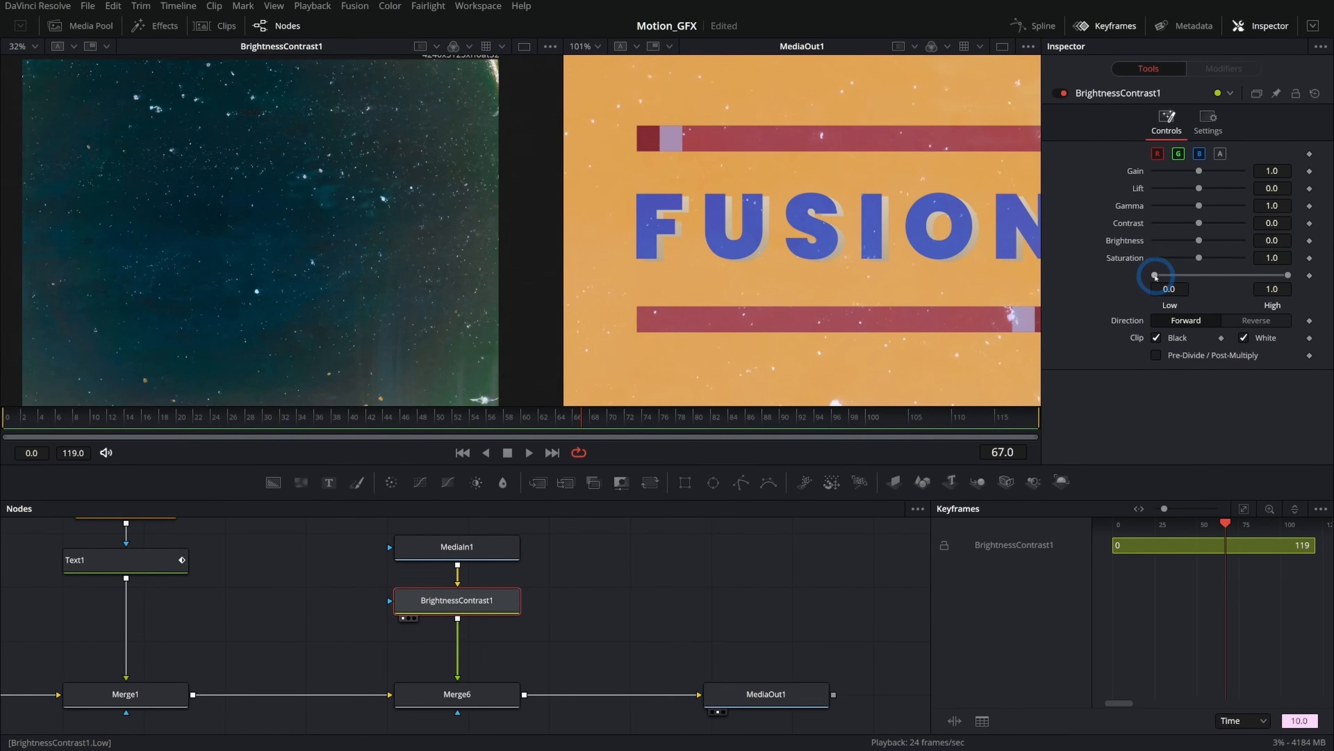
{"action": "left_click_drag", "start_coordinate": [1155, 276], "coordinate": [1199, 277]}
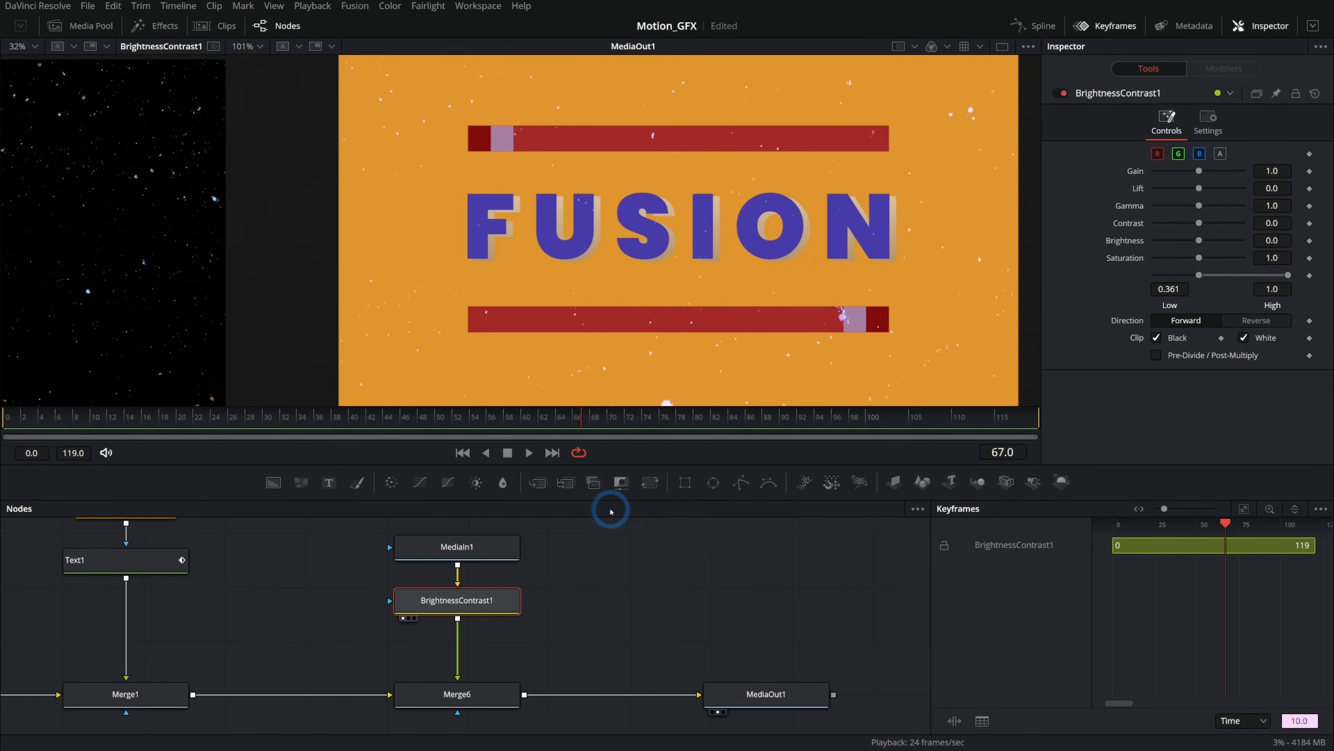
Play back the animation to review the texture overlay.
{"action": "left_click", "coordinate": [524, 454]}
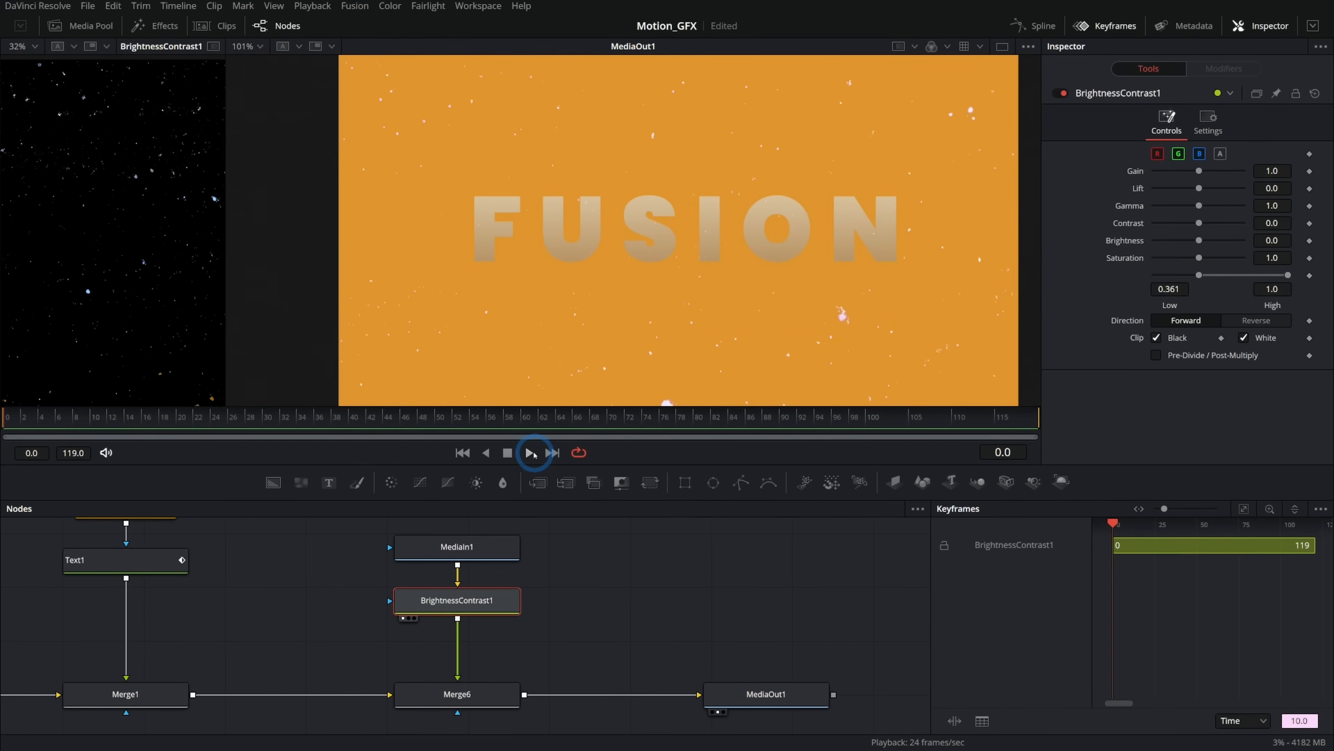
{"action": "left_click", "coordinate": [704, 297]}
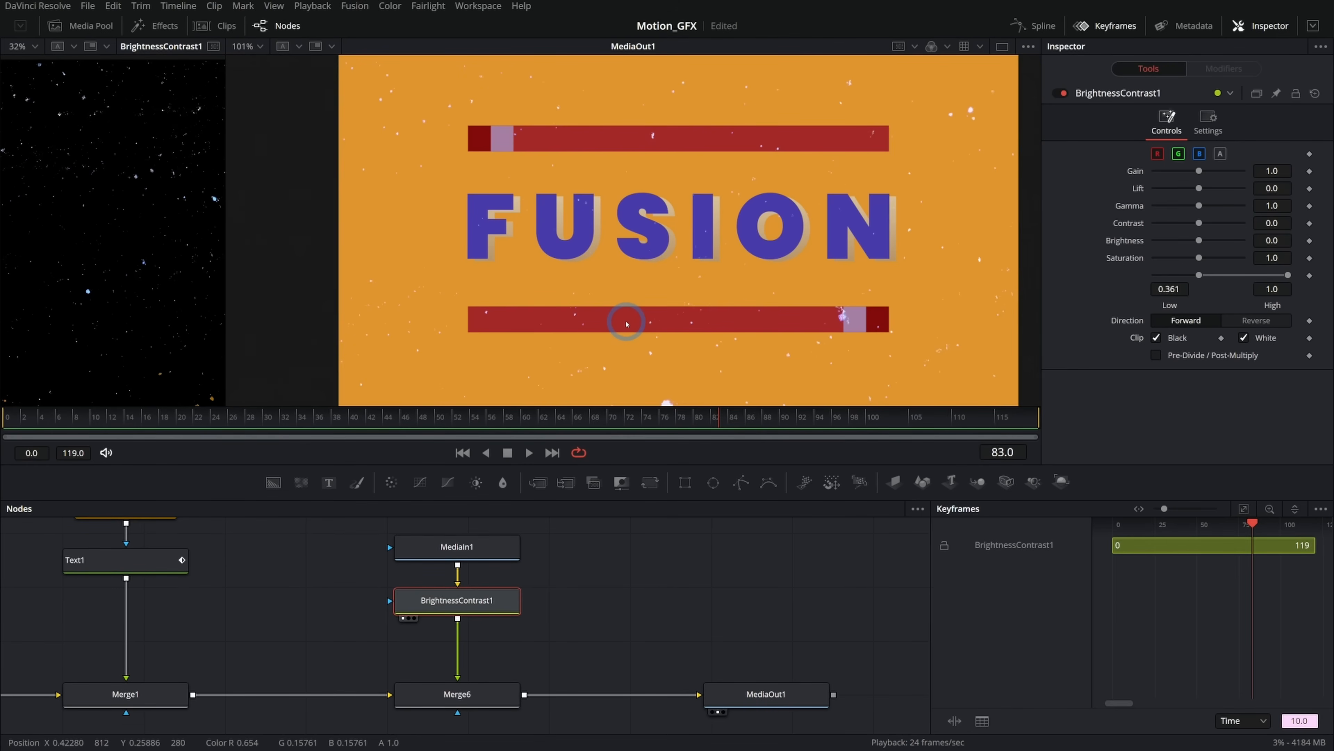
{"action": "left_click", "coordinate": [632, 514]}
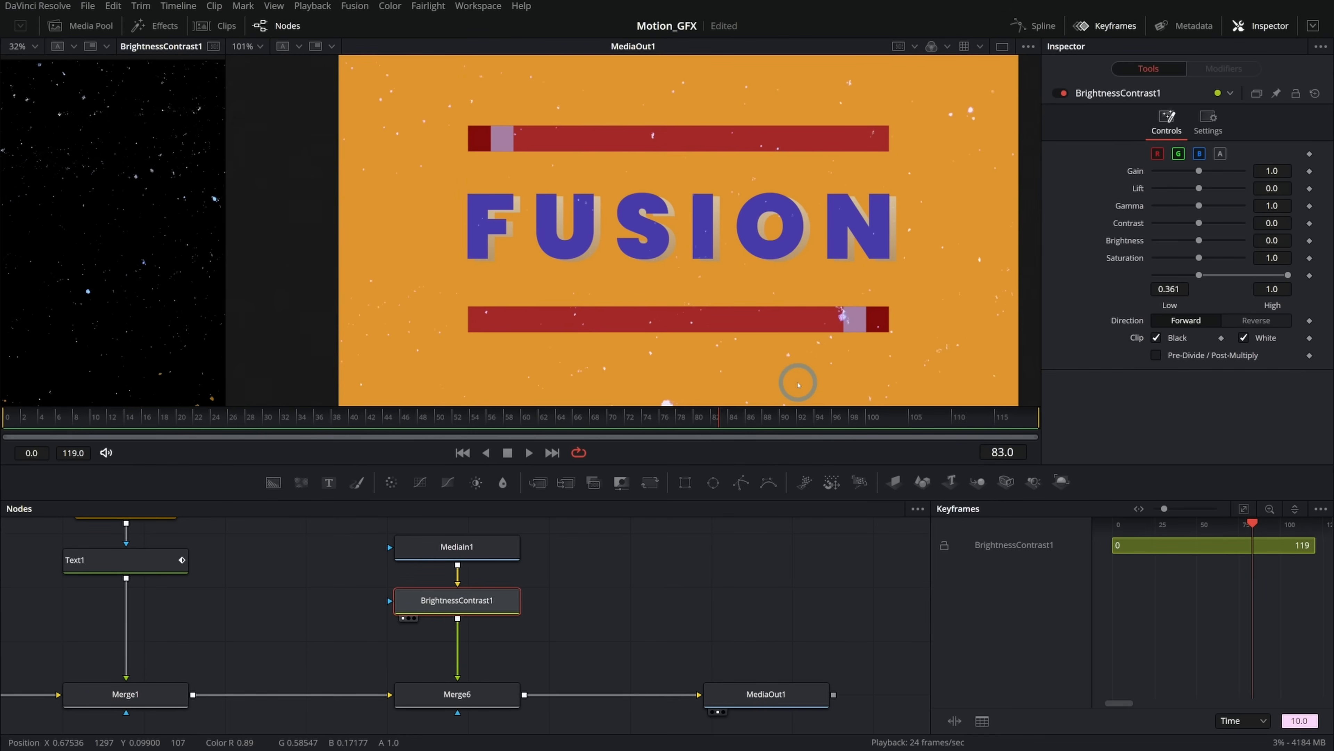
{"action": "left_click", "coordinate": [560, 514]}
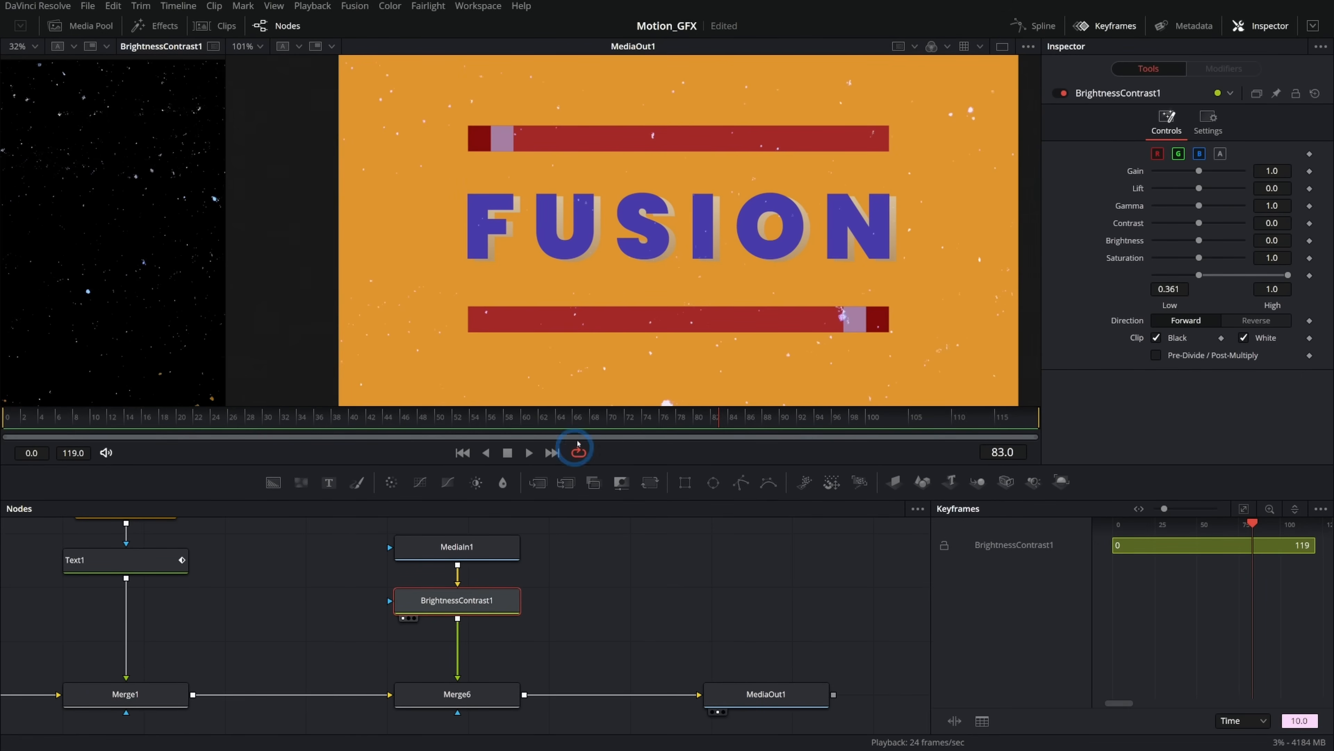
Insert a Transform node after BrightnessContrast1 in the texture branch.
{"action": "left_click_drag", "start_coordinate": [277, 325], "coordinate": [665, 308]}
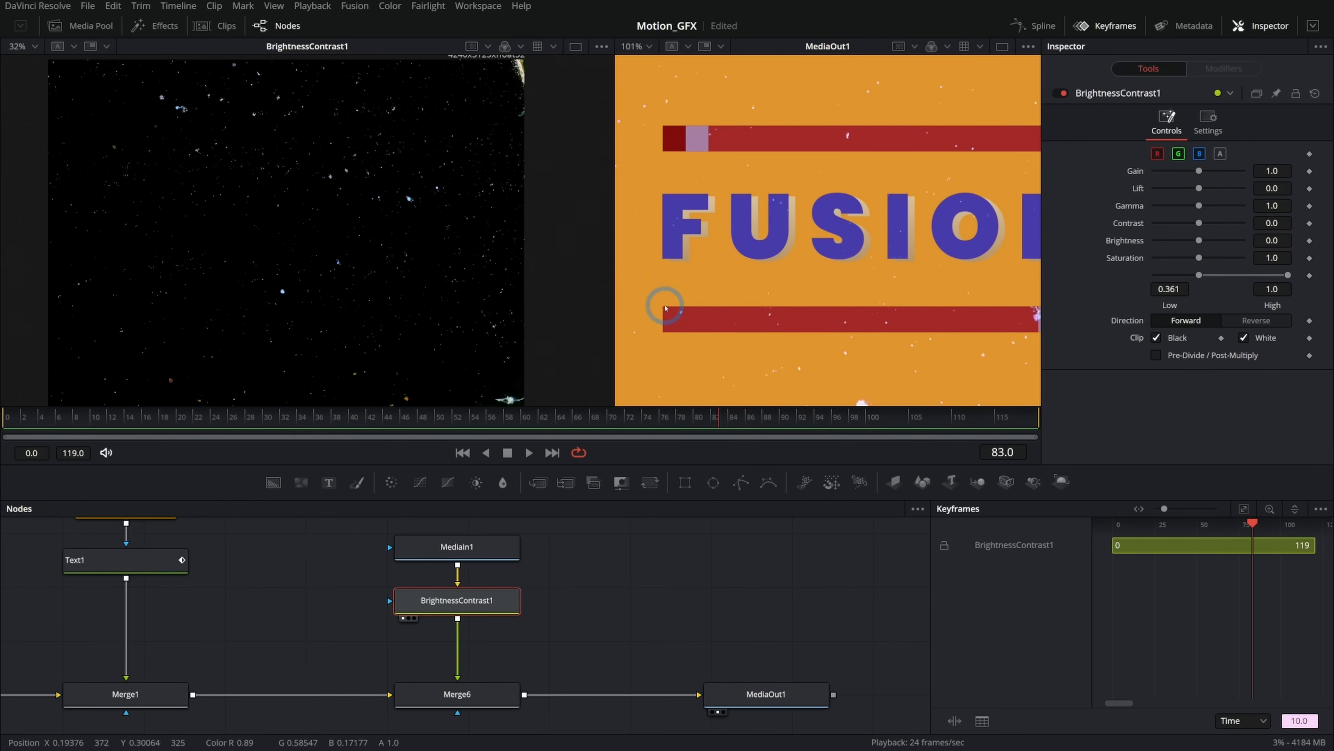
{"action": "left_click_drag", "start_coordinate": [572, 231], "coordinate": [576, 281]}
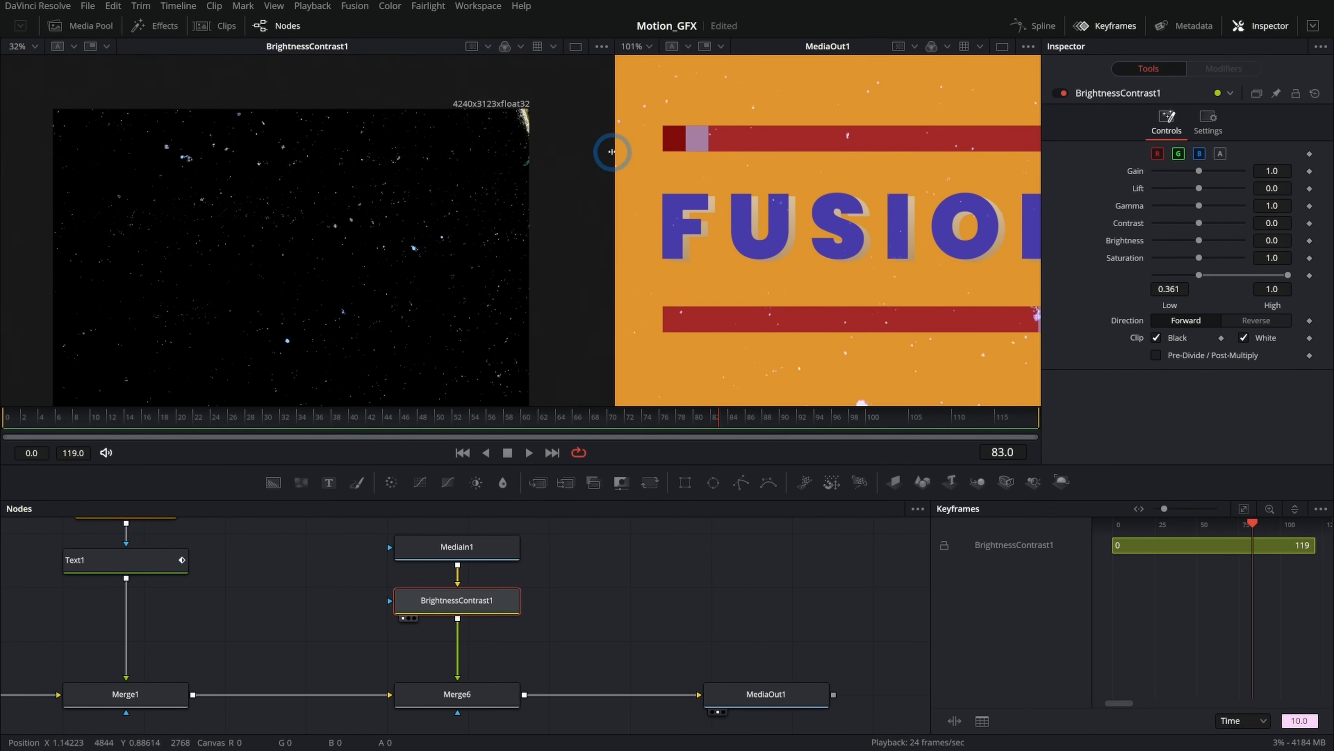
{"action": "left_click_drag", "start_coordinate": [609, 152], "coordinate": [253, 153]}
{"action": "left_click", "coordinate": [497, 600]}
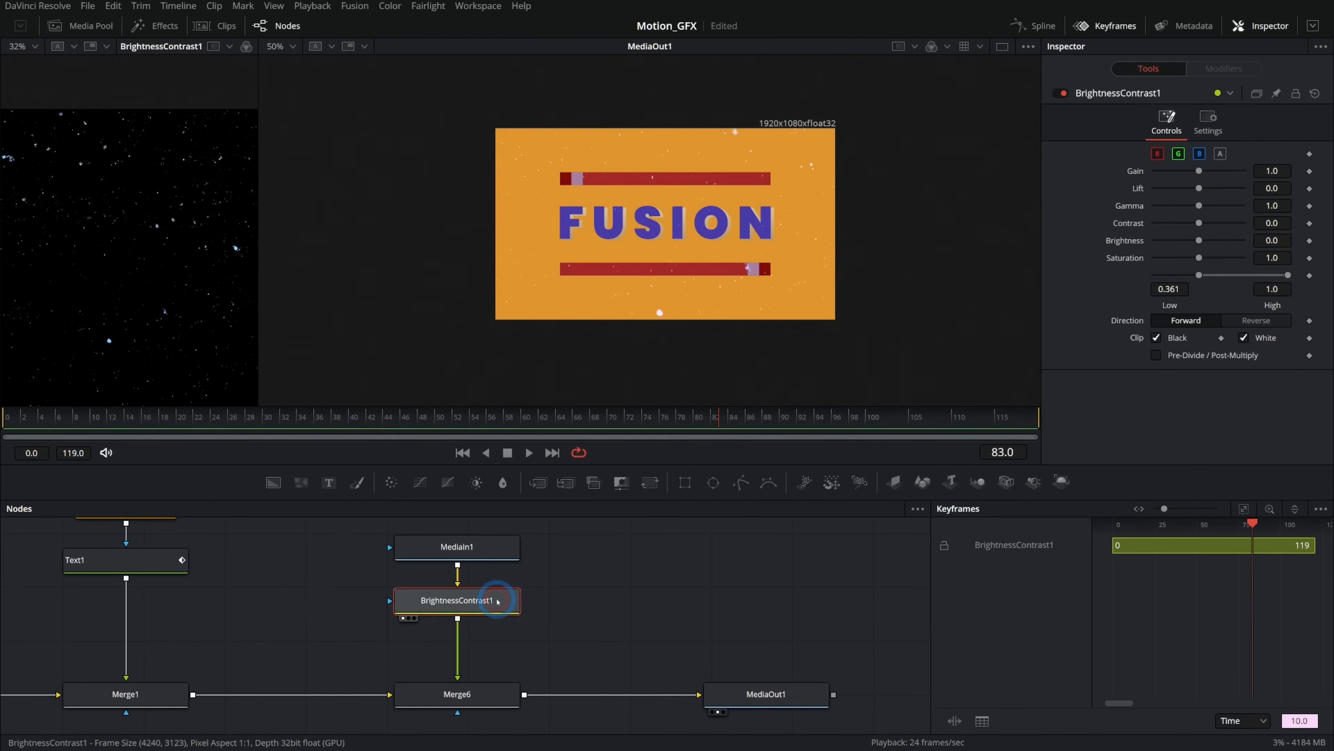
{"action": "key", "text": "shift+space"}
{"action": "type", "text": "Xf"}
{"action": "key", "text": "Return"}
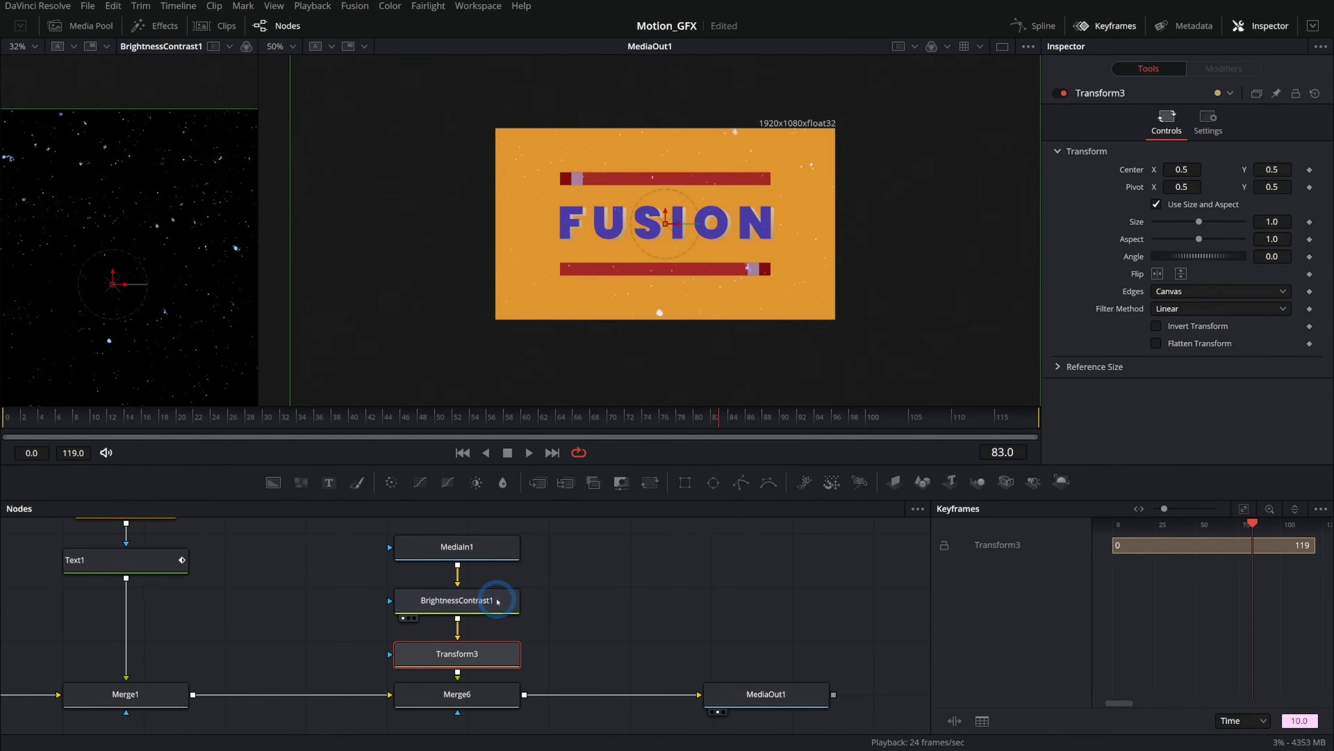
Move the texture Transform's center to about 0.75, 0.80 and set a Center keyframe.
{"action": "scroll", "coordinate": [751, 213], "scroll_direction": "down", "scroll_amount": 2}
{"action": "scroll", "coordinate": [751, 213], "scroll_direction": "down", "scroll_amount": 2}
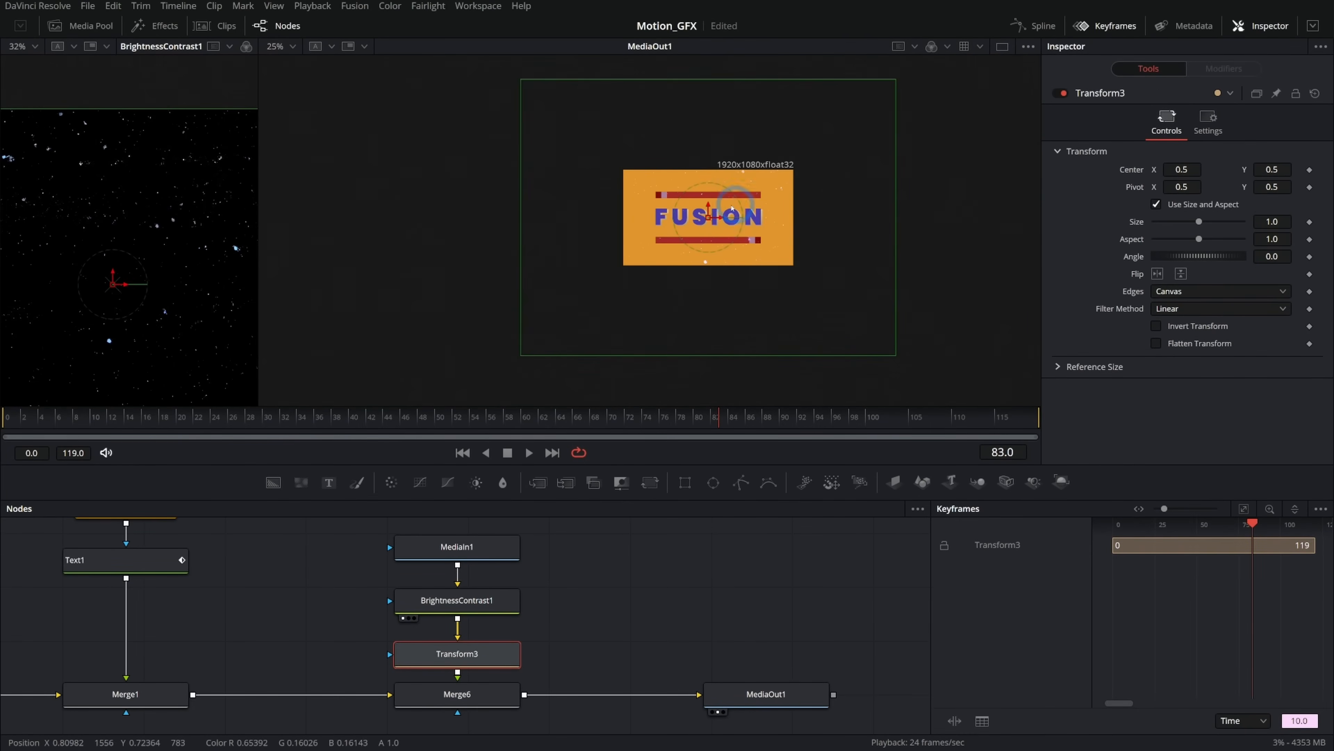
{"action": "left_click_drag", "start_coordinate": [712, 217], "coordinate": [802, 295]}
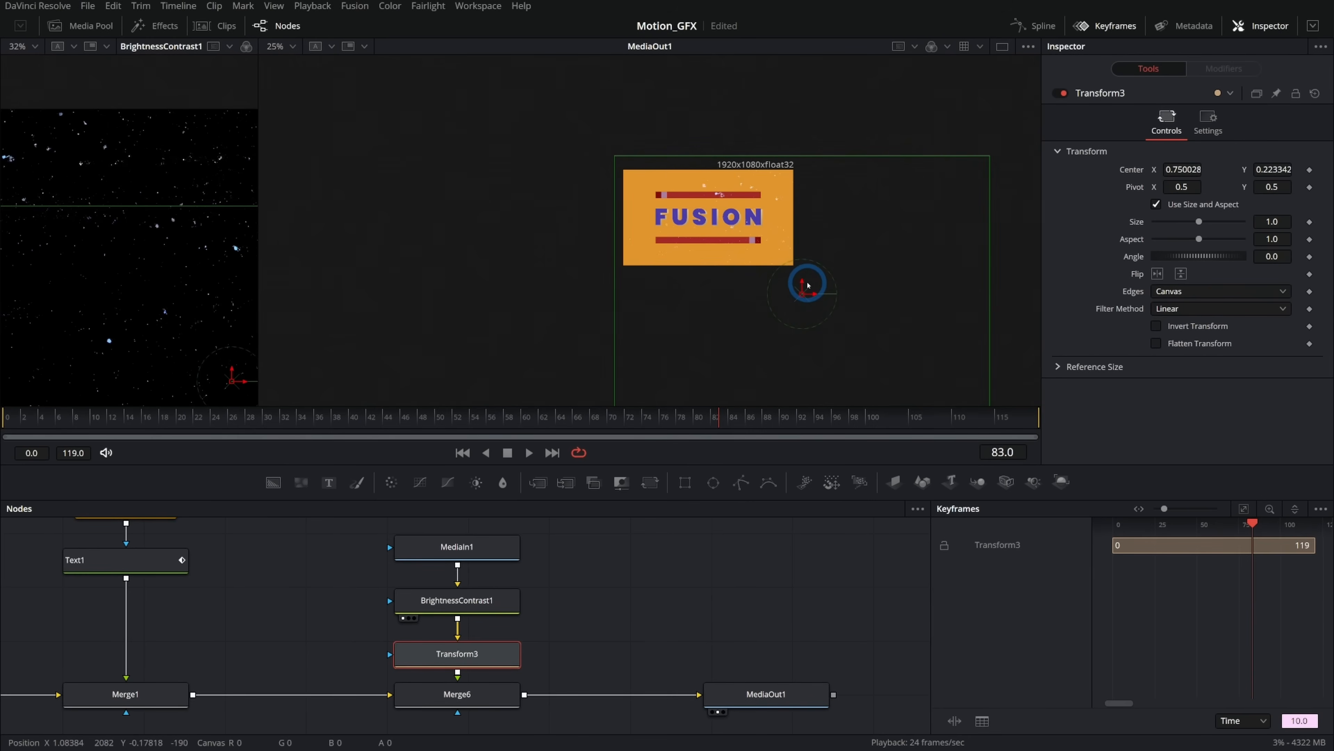
{"action": "left_click_drag", "start_coordinate": [802, 294], "coordinate": [789, 149]}
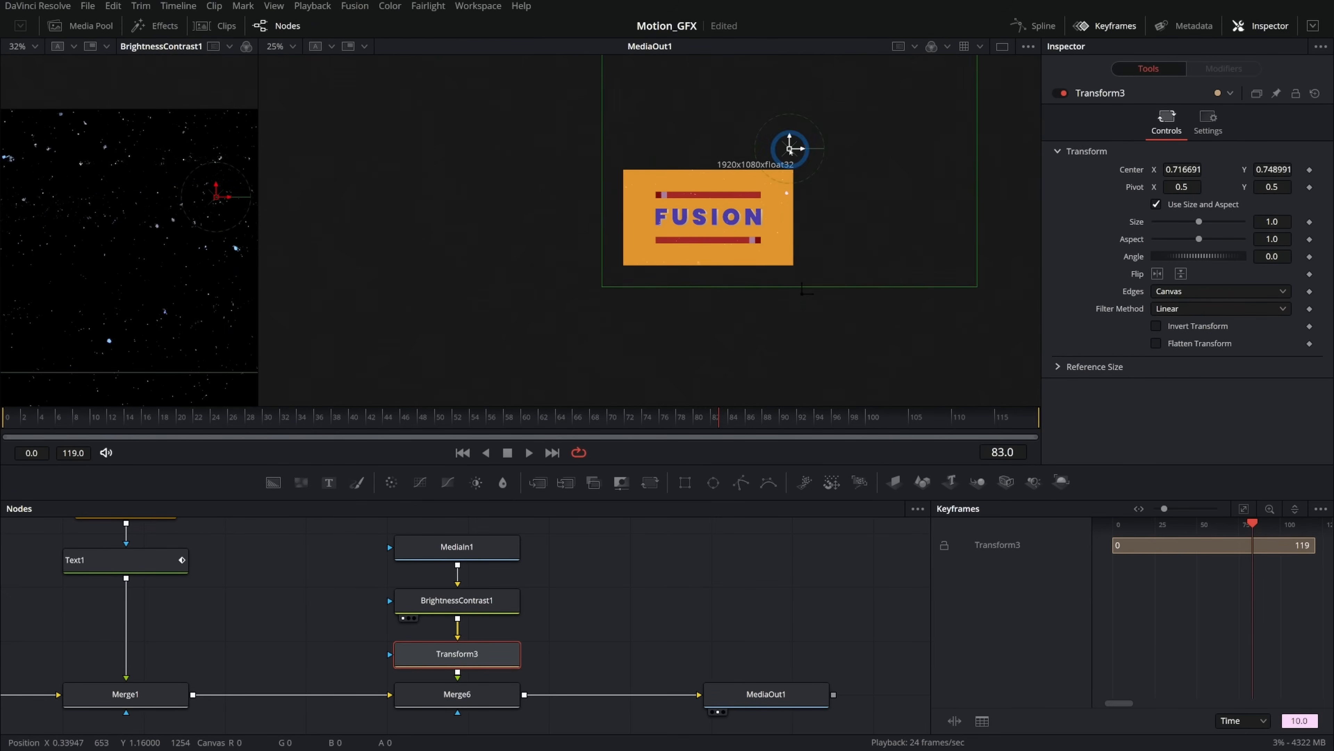
{"action": "scroll", "coordinate": [752, 221], "scroll_direction": "up", "scroll_amount": 2}
{"action": "left_click_drag", "start_coordinate": [753, 220], "coordinate": [703, 336]}
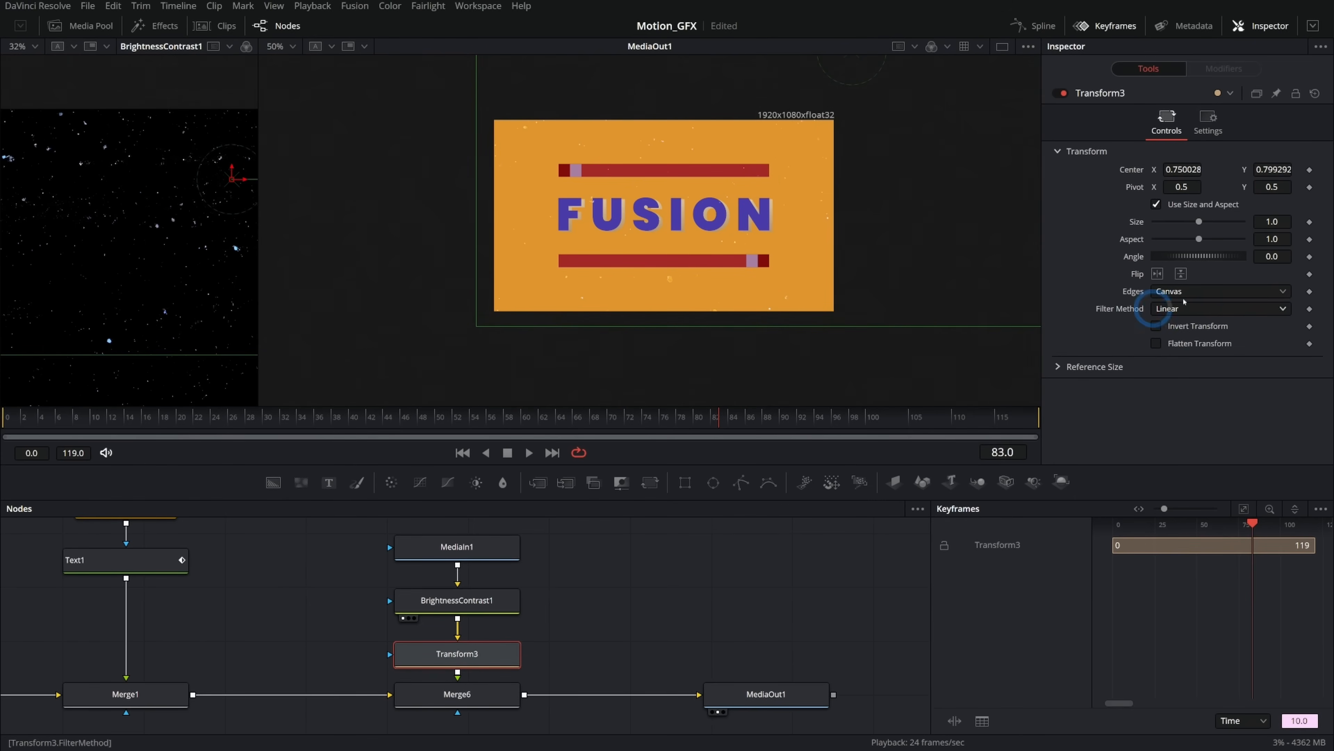
{"action": "left_click", "coordinate": [1309, 170]}
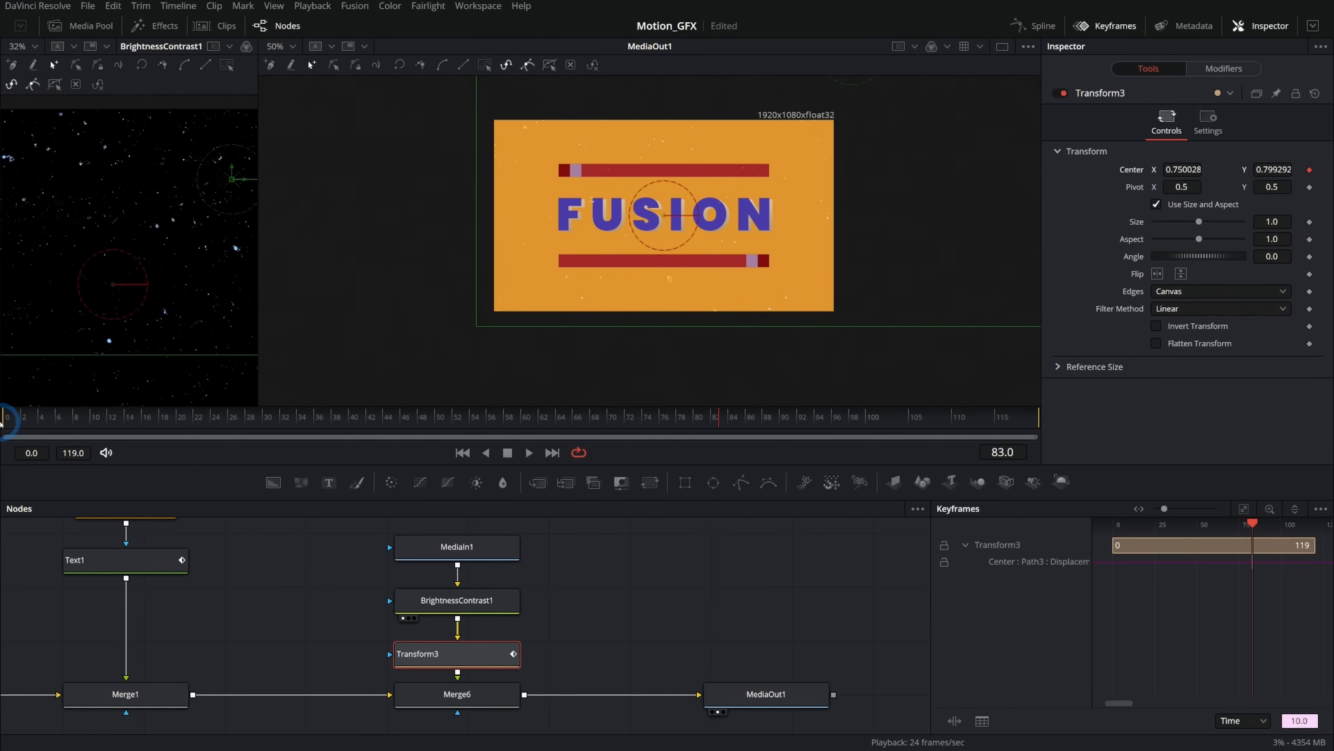
Keyframe the texture's Center at several frames, moving it to a different position at each one.
{"action": "left_click_drag", "start_coordinate": [25, 421], "coordinate": [72, 419]}
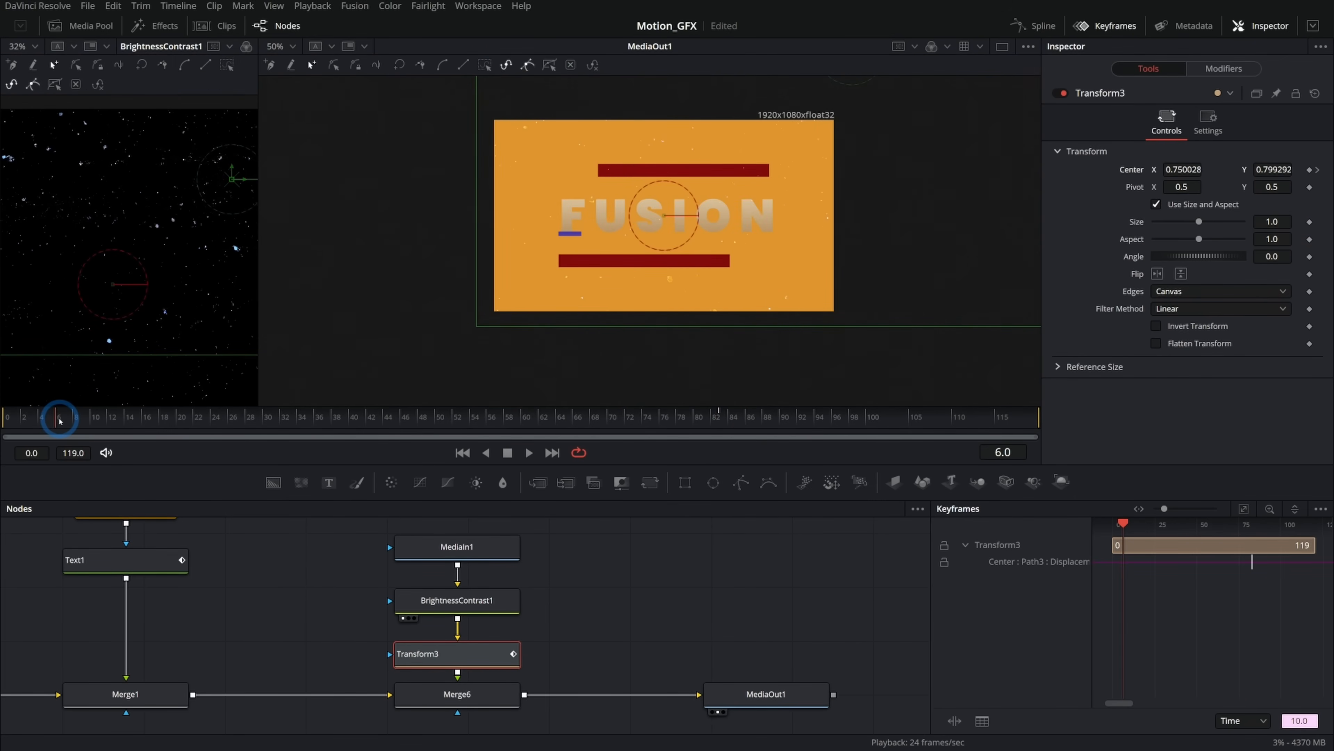
{"action": "left_click_drag", "start_coordinate": [871, 147], "coordinate": [860, 186]}
{"action": "left_click_drag", "start_coordinate": [841, 91], "coordinate": [465, 95]}
{"action": "left_click", "coordinate": [107, 418]}
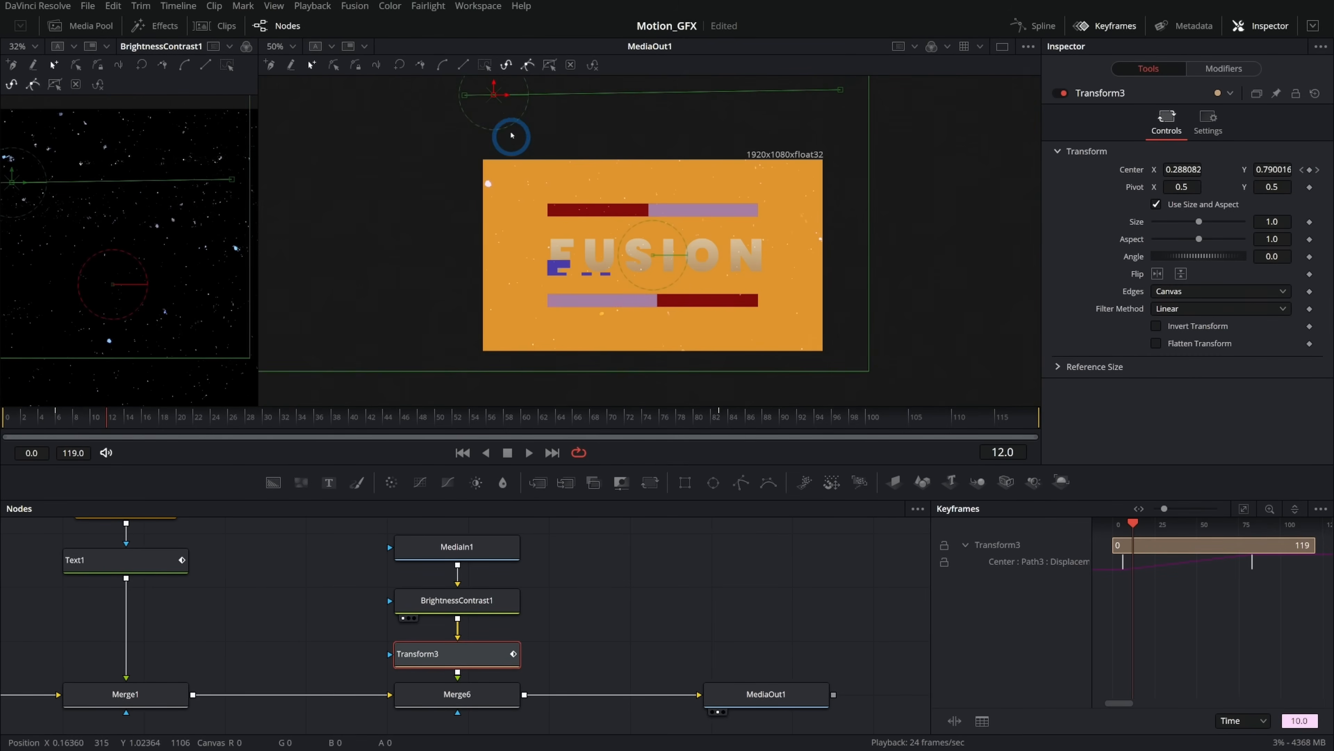
{"action": "left_click_drag", "start_coordinate": [496, 98], "coordinate": [478, 405]}
{"action": "left_click_drag", "start_coordinate": [105, 415], "coordinate": [159, 423]}
{"action": "left_click_drag", "start_coordinate": [507, 378], "coordinate": [796, 367]}
{"action": "left_click_drag", "start_coordinate": [195, 421], "coordinate": [216, 423]}
{"action": "left_click_drag", "start_coordinate": [799, 340], "coordinate": [840, 165]}
{"action": "left_click_drag", "start_coordinate": [113, 418], "coordinate": [146, 418]}
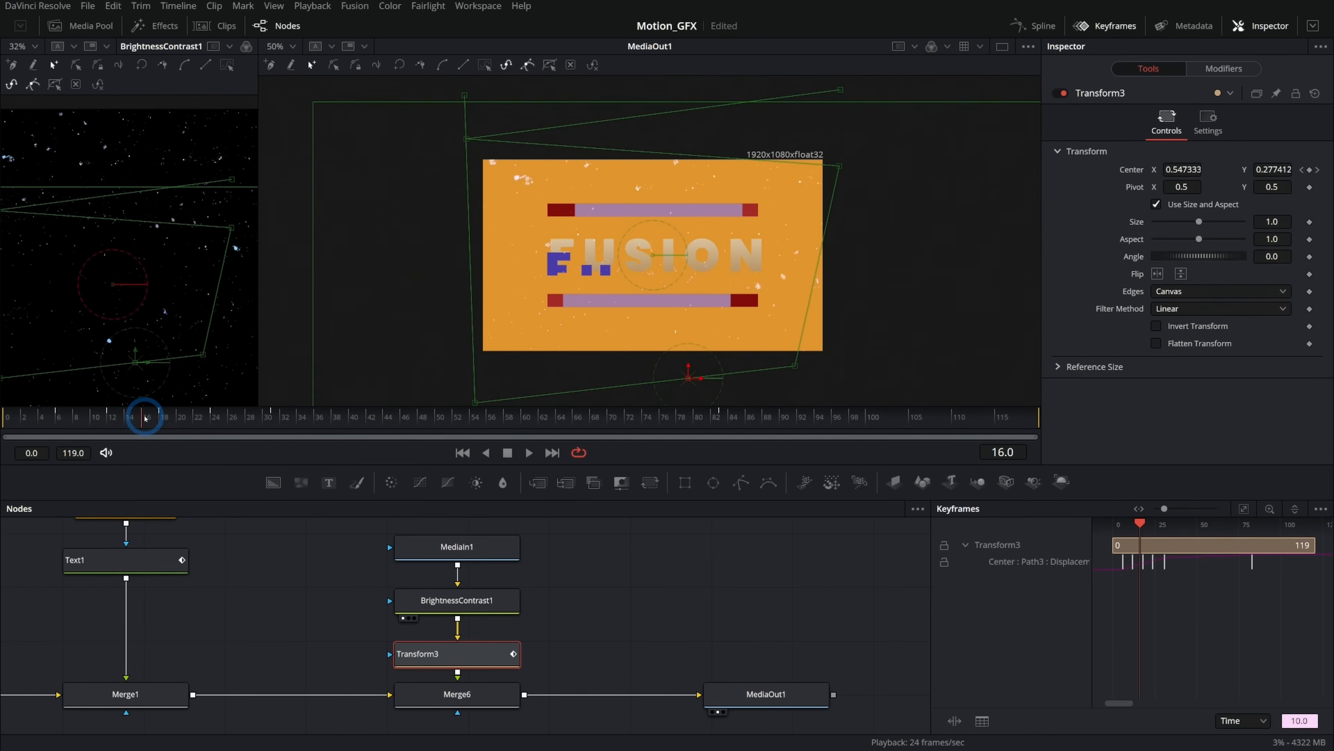
{"action": "scroll", "coordinate": [676, 298], "scroll_direction": "up", "scroll_amount": 5}
{"action": "left_click_drag", "start_coordinate": [197, 425], "coordinate": [167, 432]}
Open the Spline editor and set the Center displacement keyframes to Step Out interpolation.
{"action": "left_click", "coordinate": [478, 658]}
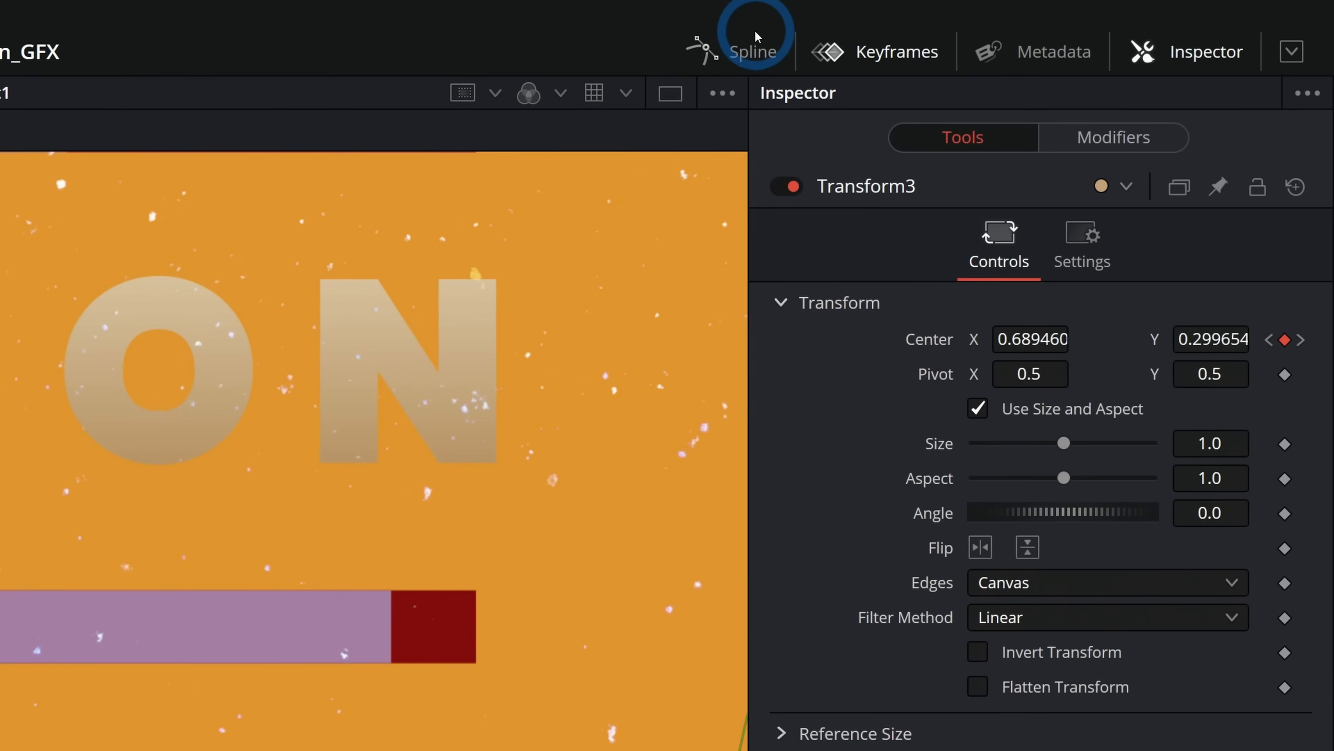
{"action": "left_click", "coordinate": [753, 51]}
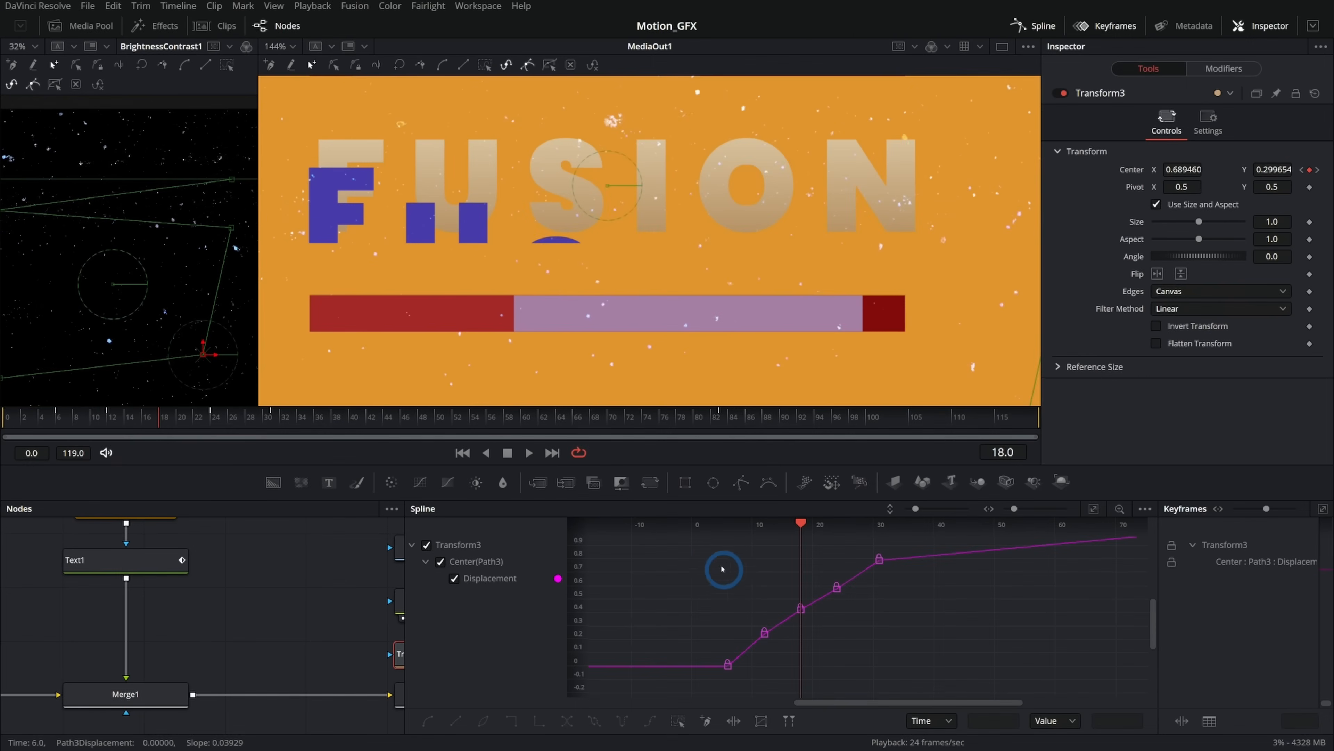
{"action": "left_click_drag", "start_coordinate": [679, 543], "coordinate": [943, 682]}
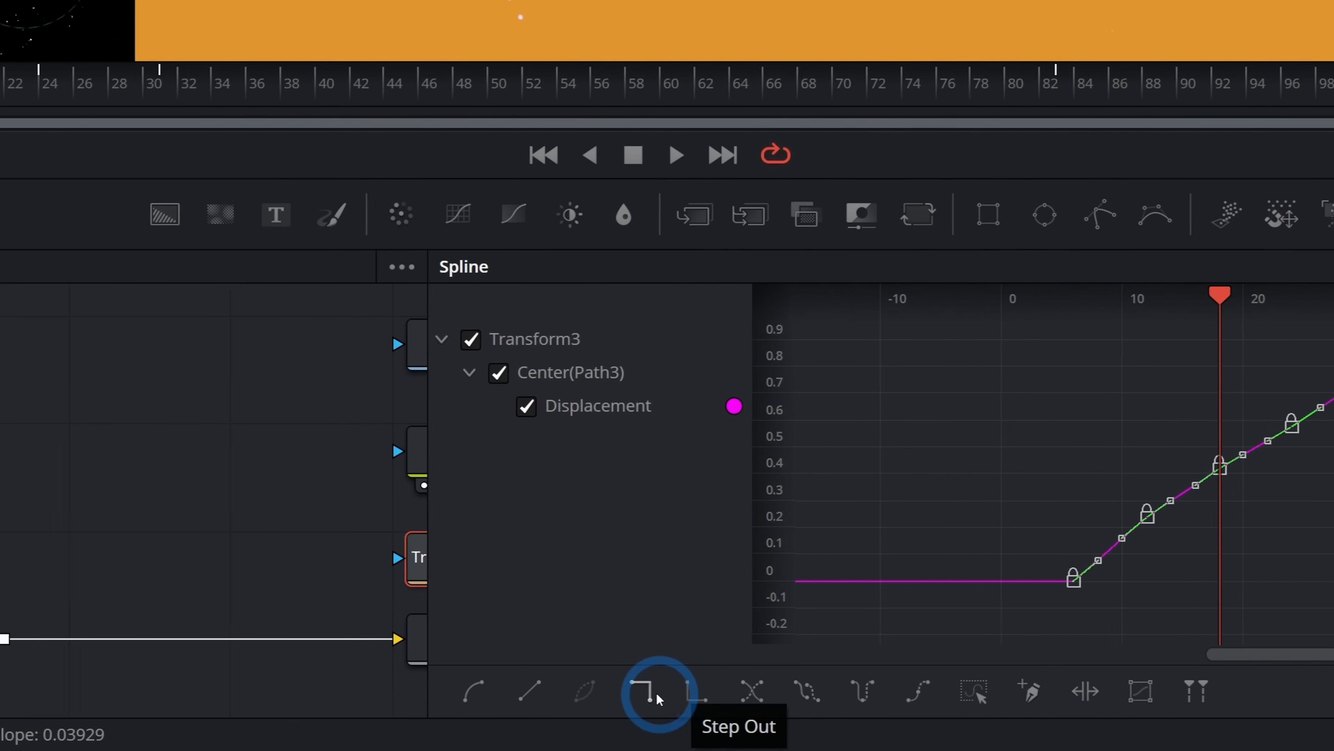
{"action": "left_click", "coordinate": [670, 695]}
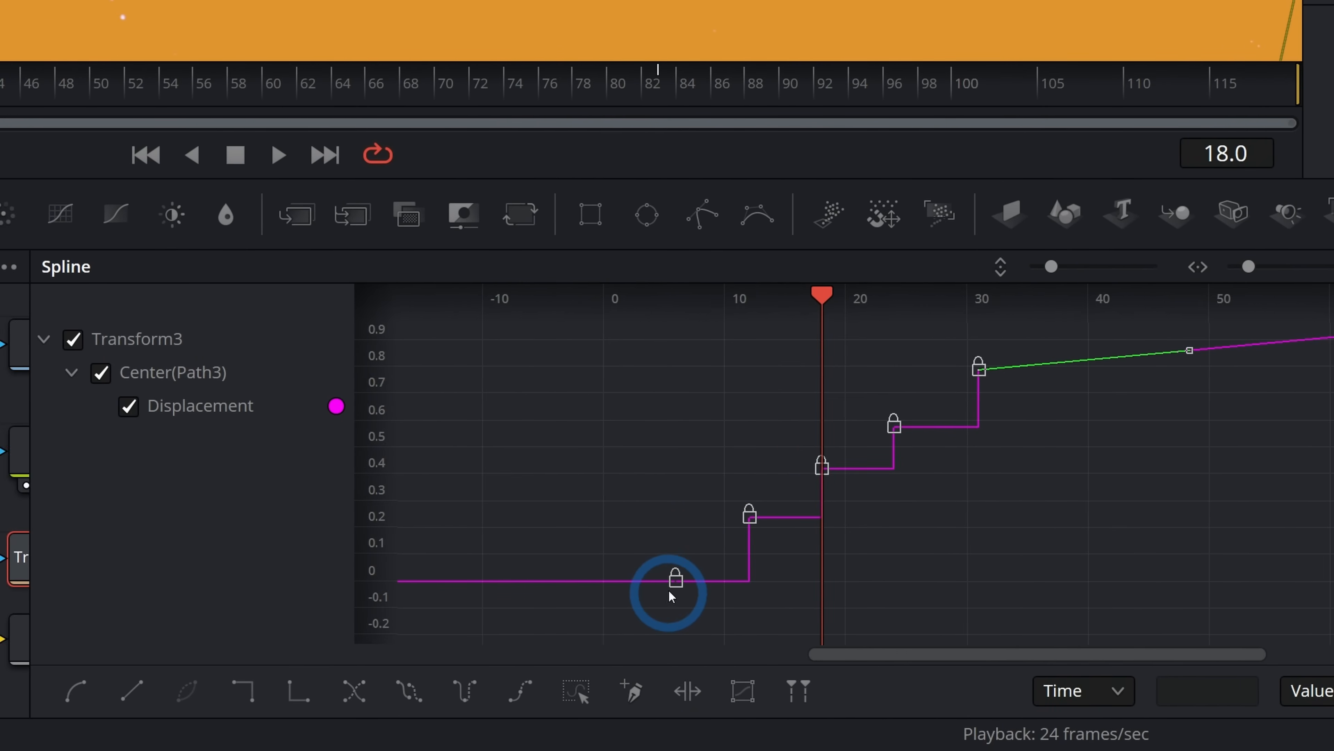
Set the Center displacement spline to Loop after its keyframes and play the animation from the start.
{"action": "left_click_drag", "start_coordinate": [8, 425], "coordinate": [169, 422]}
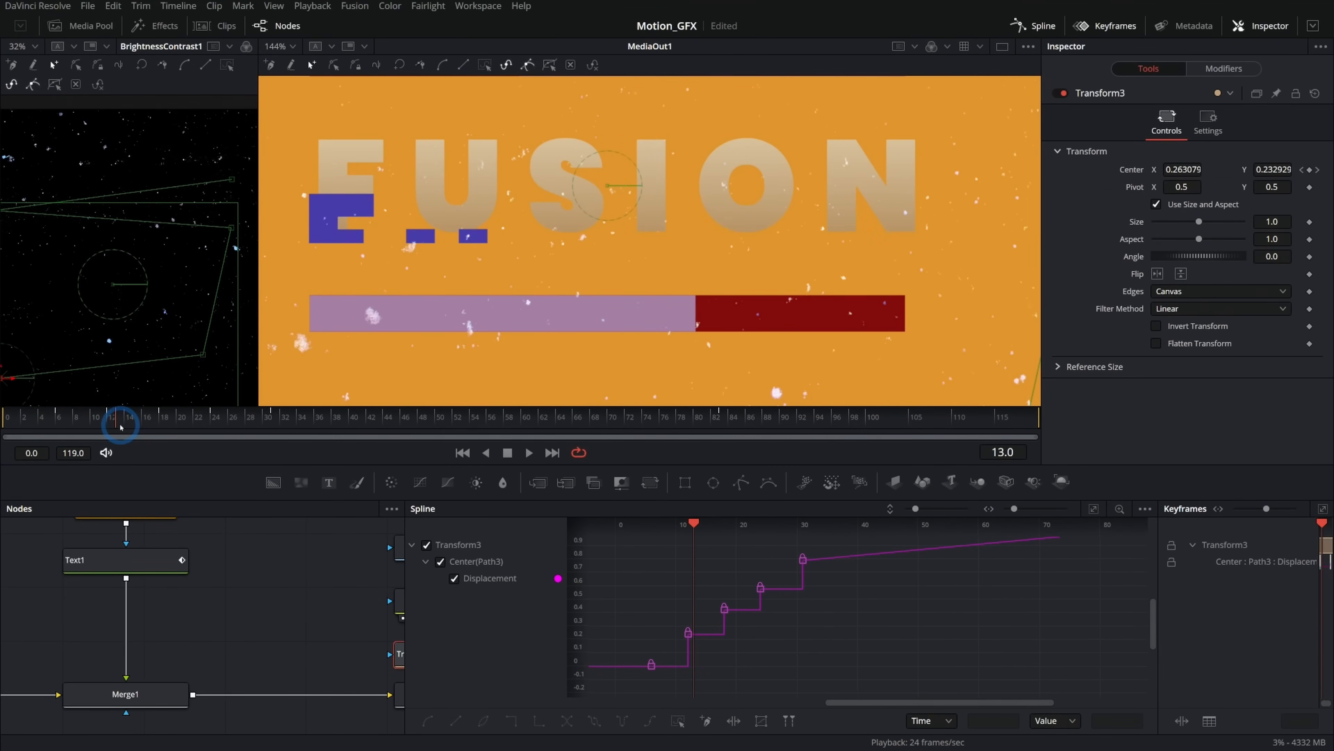
{"action": "left_click_drag", "start_coordinate": [618, 543], "coordinate": [810, 681]}
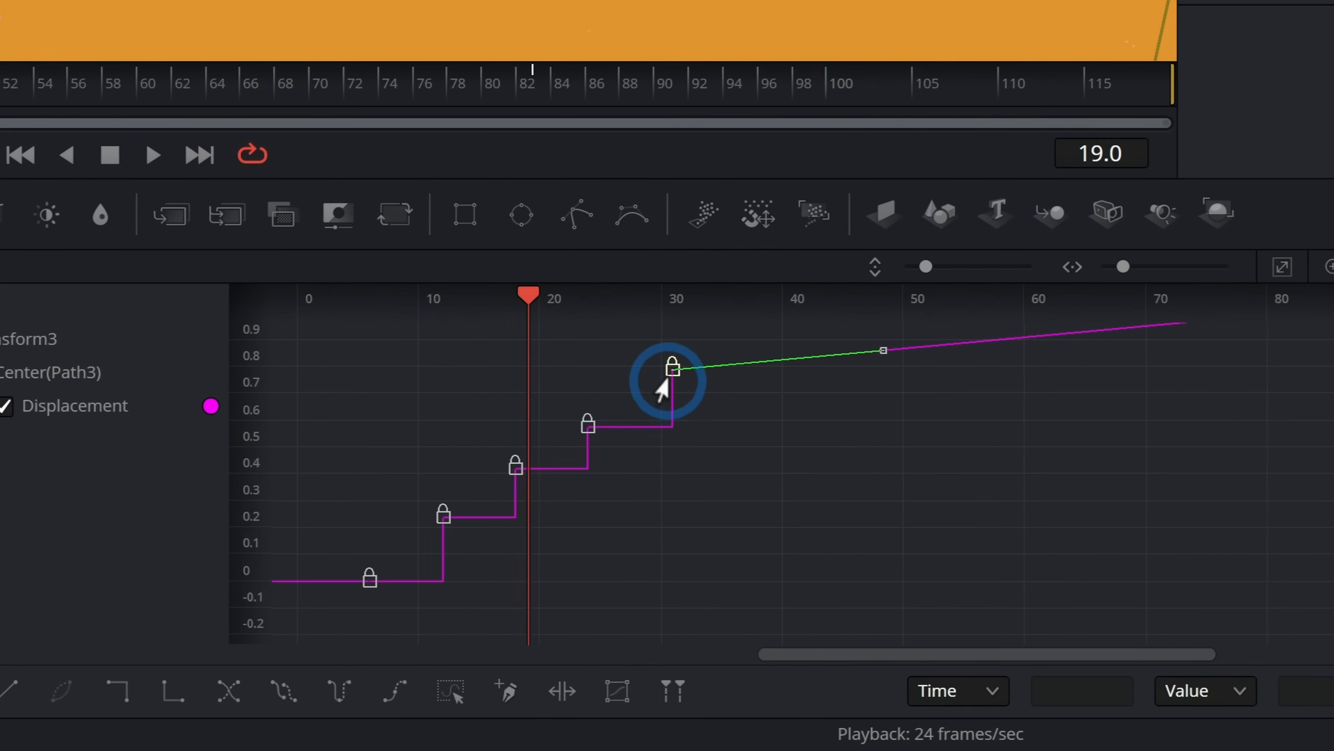
{"action": "right_click", "coordinate": [788, 562]}
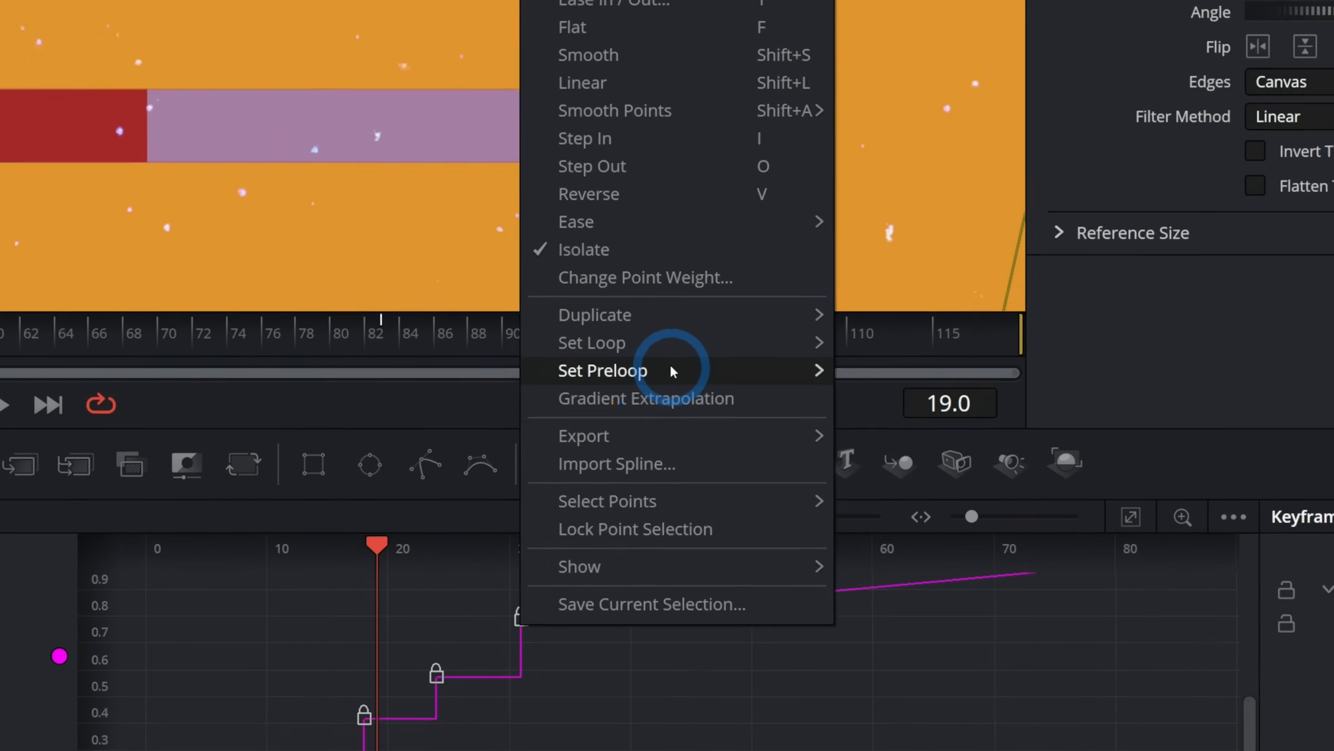
{"action": "mouse_move", "coordinate": [667, 342]}
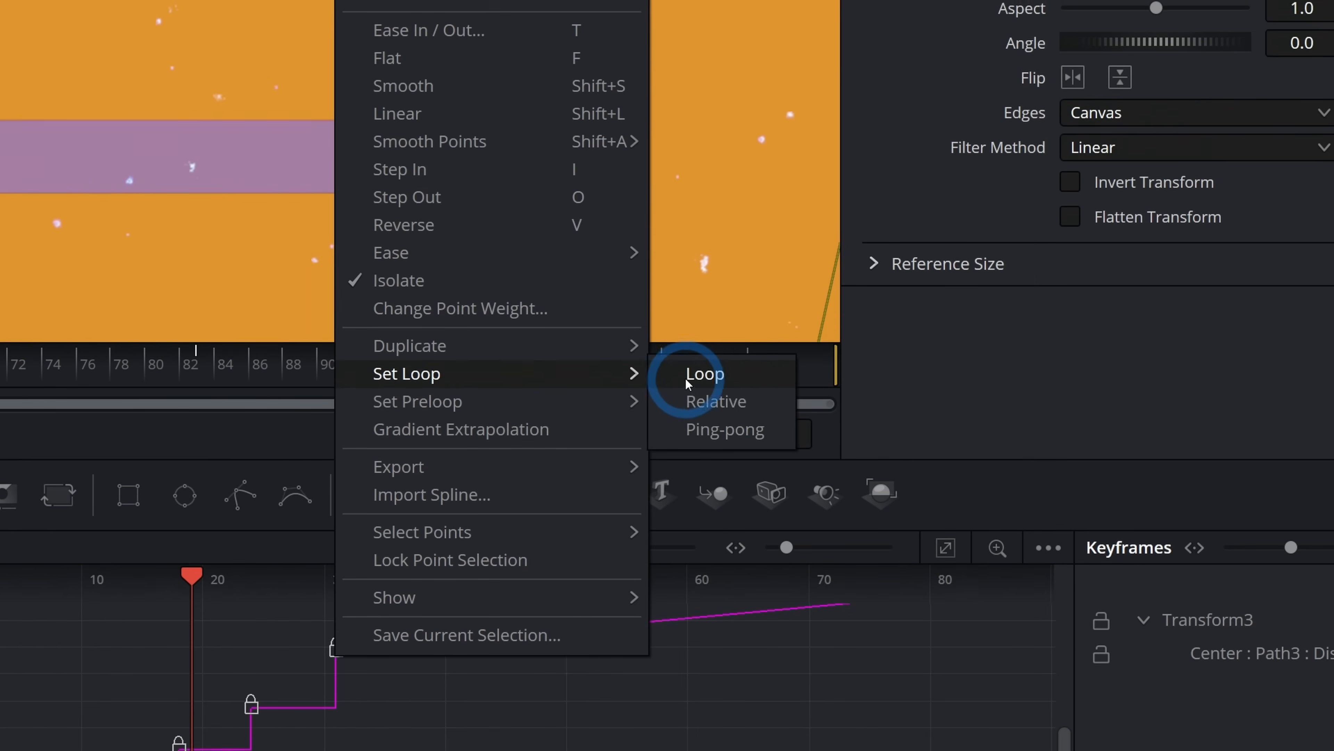
{"action": "left_click", "coordinate": [668, 375]}
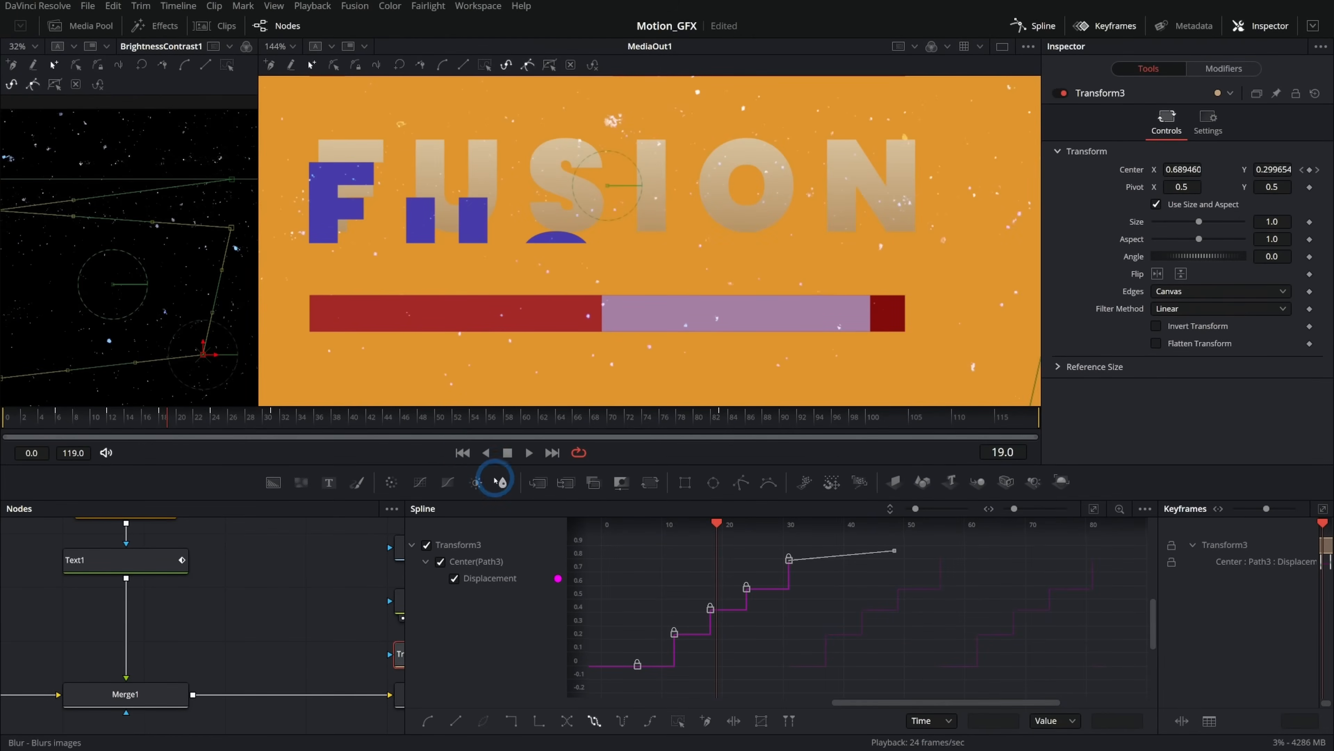
{"action": "left_click", "coordinate": [462, 453]}
{"action": "left_click", "coordinate": [528, 452]}
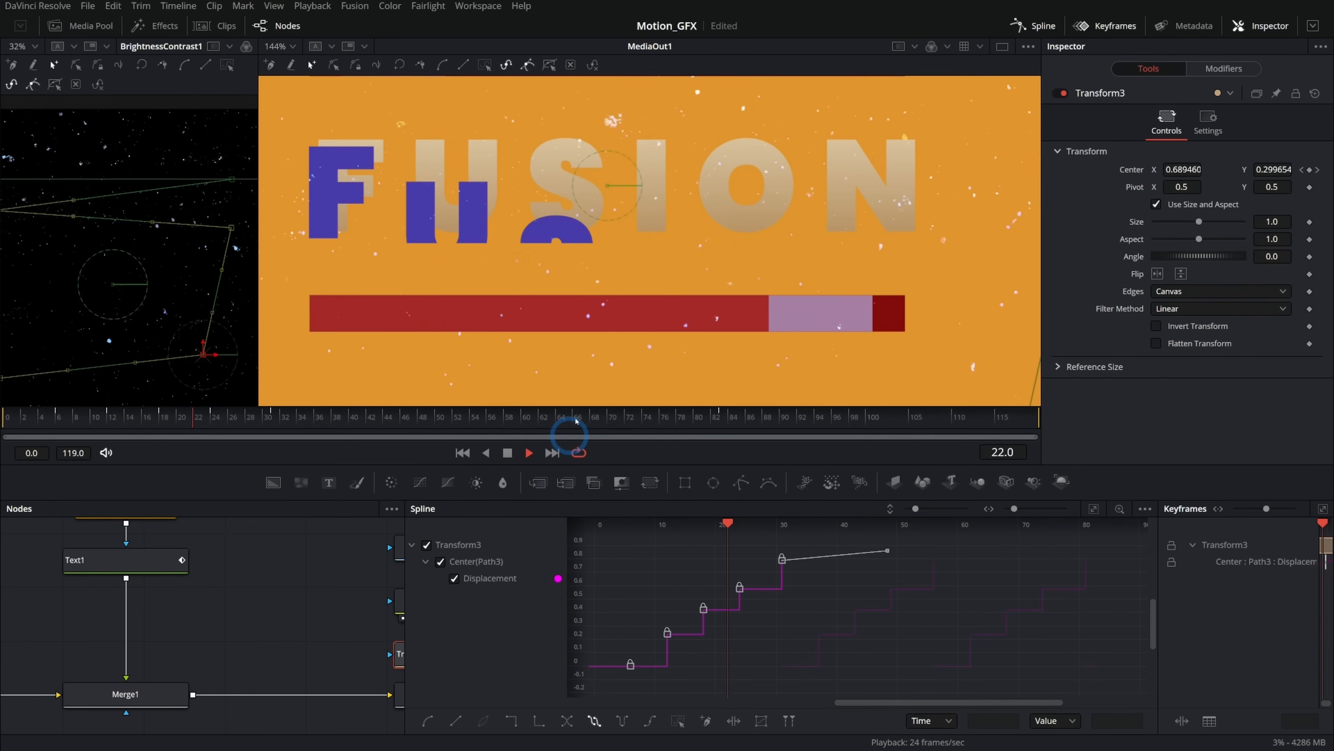
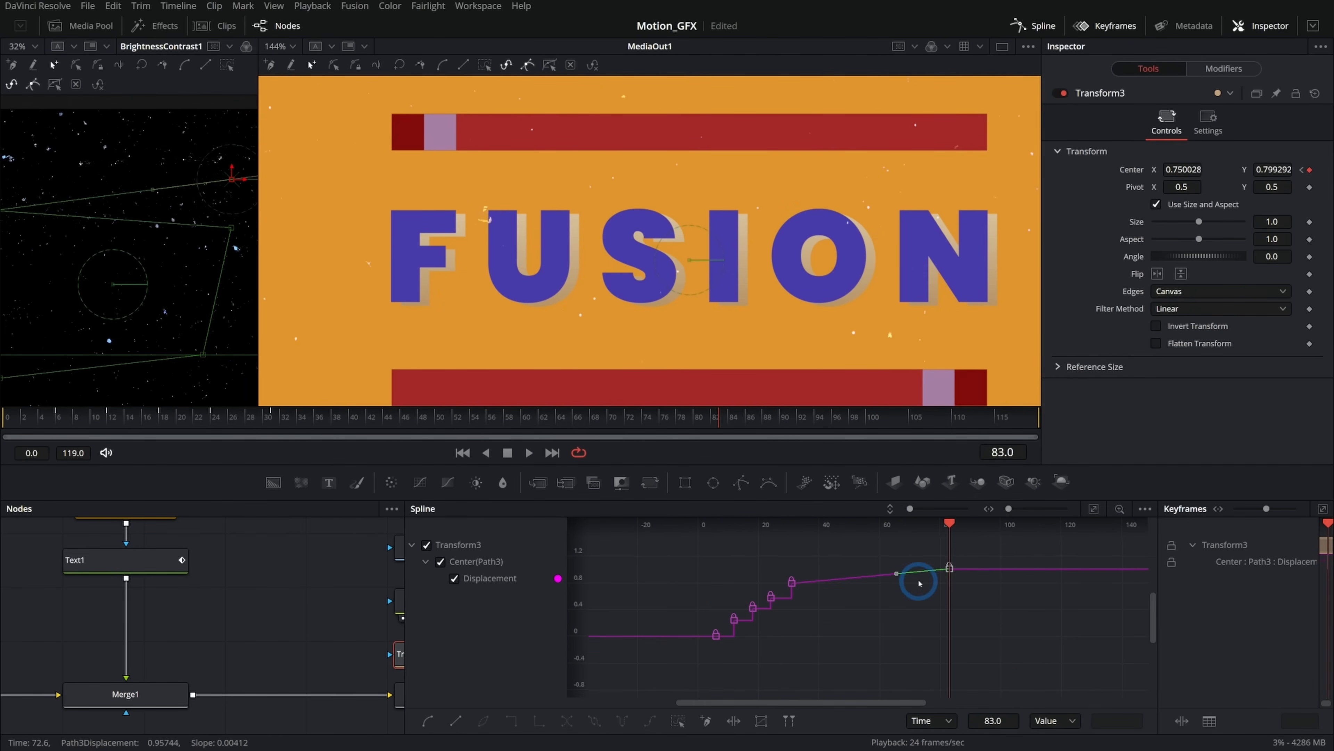
Delete the extra Center keyframe, then reselect the displacement keyframes and reapply Loop to the spline.
{"action": "key", "text": "Delete"}
{"action": "left_click_drag", "start_coordinate": [830, 552], "coordinate": [649, 667]}
{"action": "right_click", "coordinate": [718, 635]}
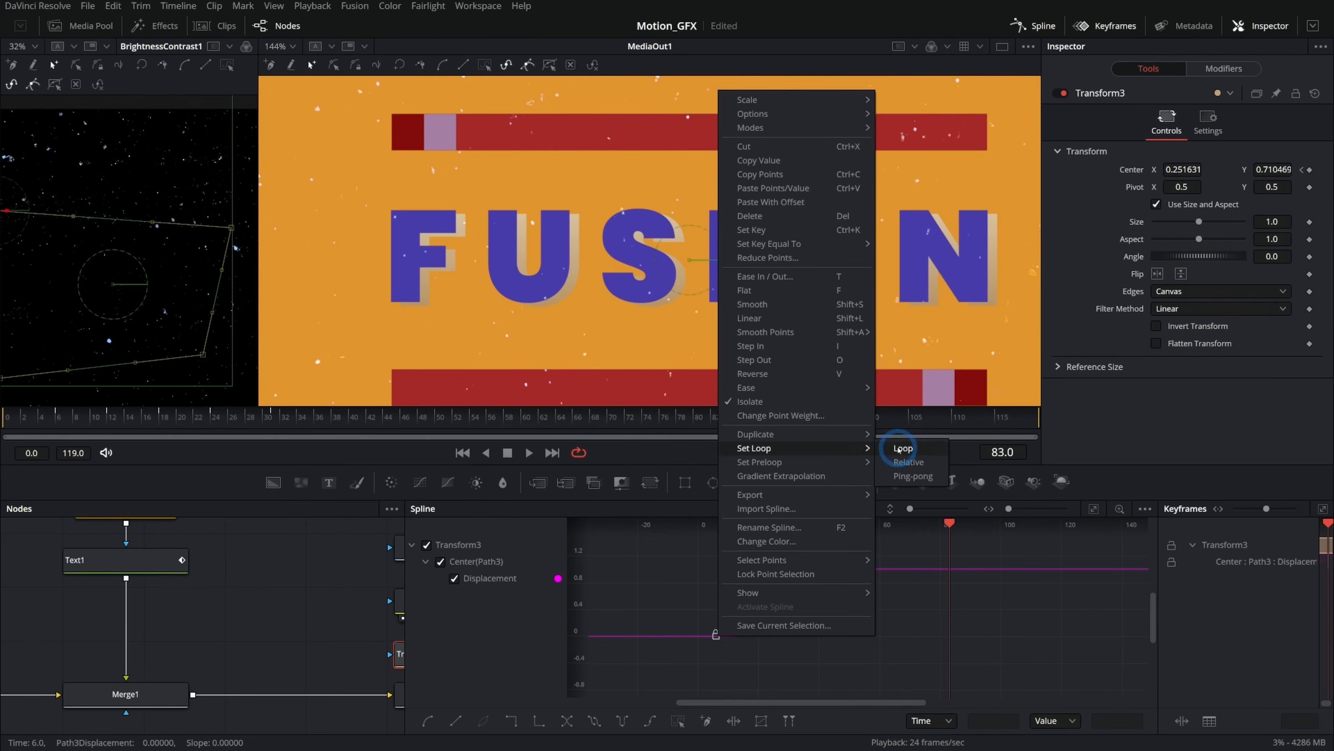
{"action": "left_click", "coordinate": [896, 449]}
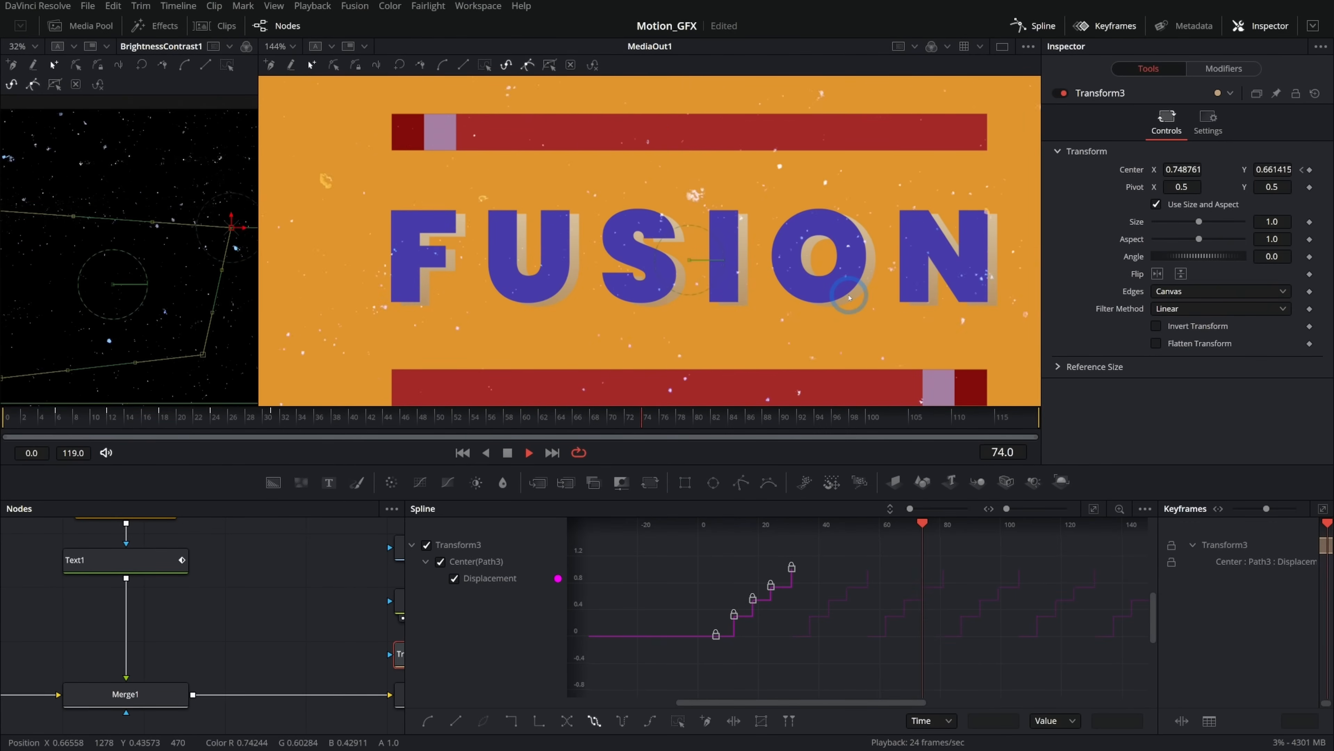
Zoom out the viewer and play back the composite to review the looping texture motion.
{"action": "scroll", "coordinate": [848, 297], "scroll_direction": "down", "scroll_amount": 6}
{"action": "scroll", "coordinate": [683, 362], "scroll_direction": "down", "scroll_amount": 1}
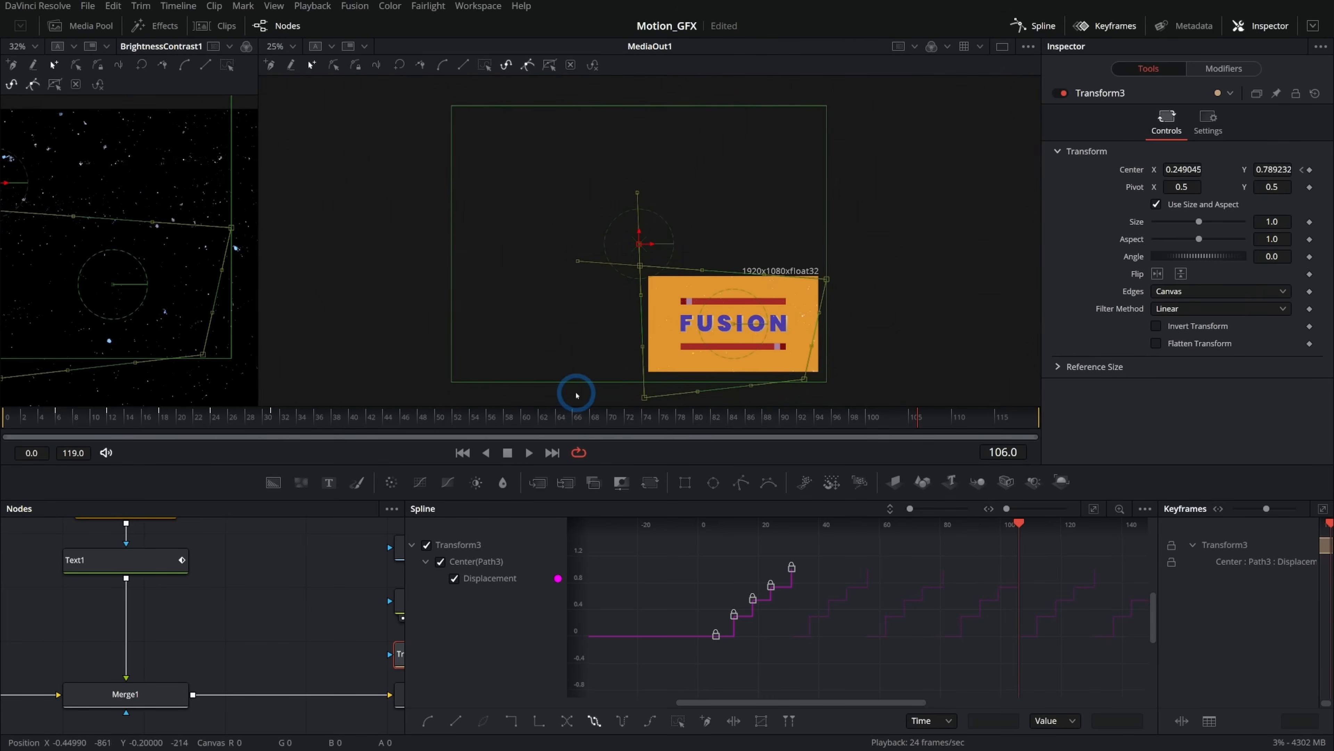
{"action": "left_click_drag", "start_coordinate": [673, 405], "coordinate": [608, 370]}
{"action": "left_click_drag", "start_coordinate": [90, 424], "coordinate": [2, 424]}
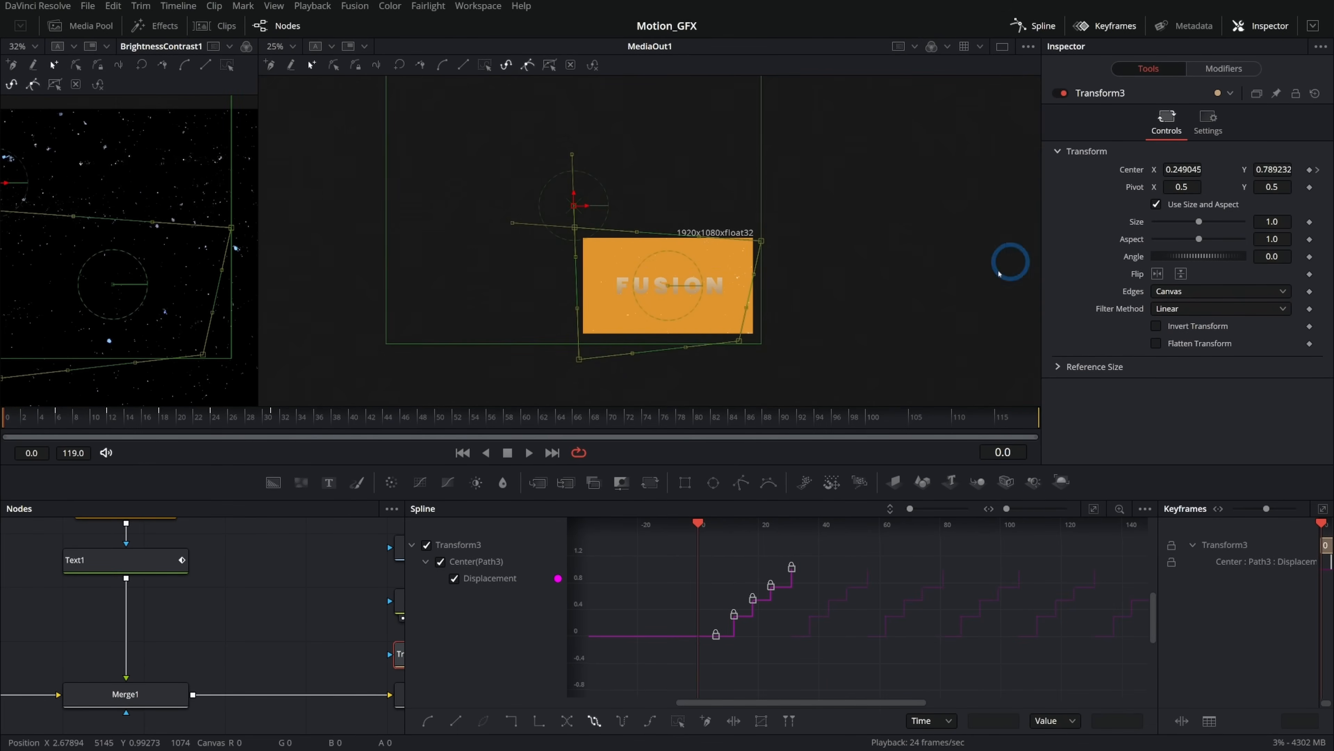
{"action": "scroll", "coordinate": [739, 306], "scroll_direction": "up", "scroll_amount": 6}
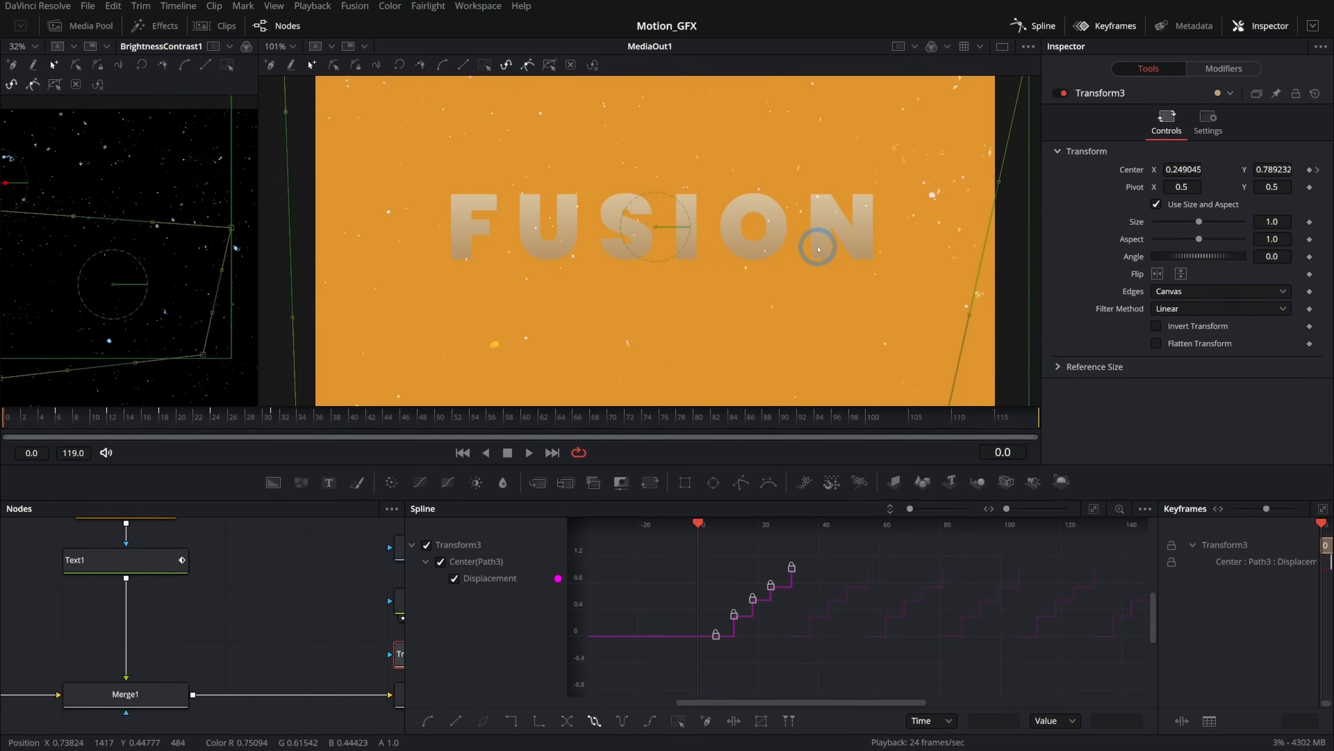
{"action": "scroll", "coordinate": [819, 248], "scroll_direction": "down", "scroll_amount": 2}
{"action": "key", "text": "space"}
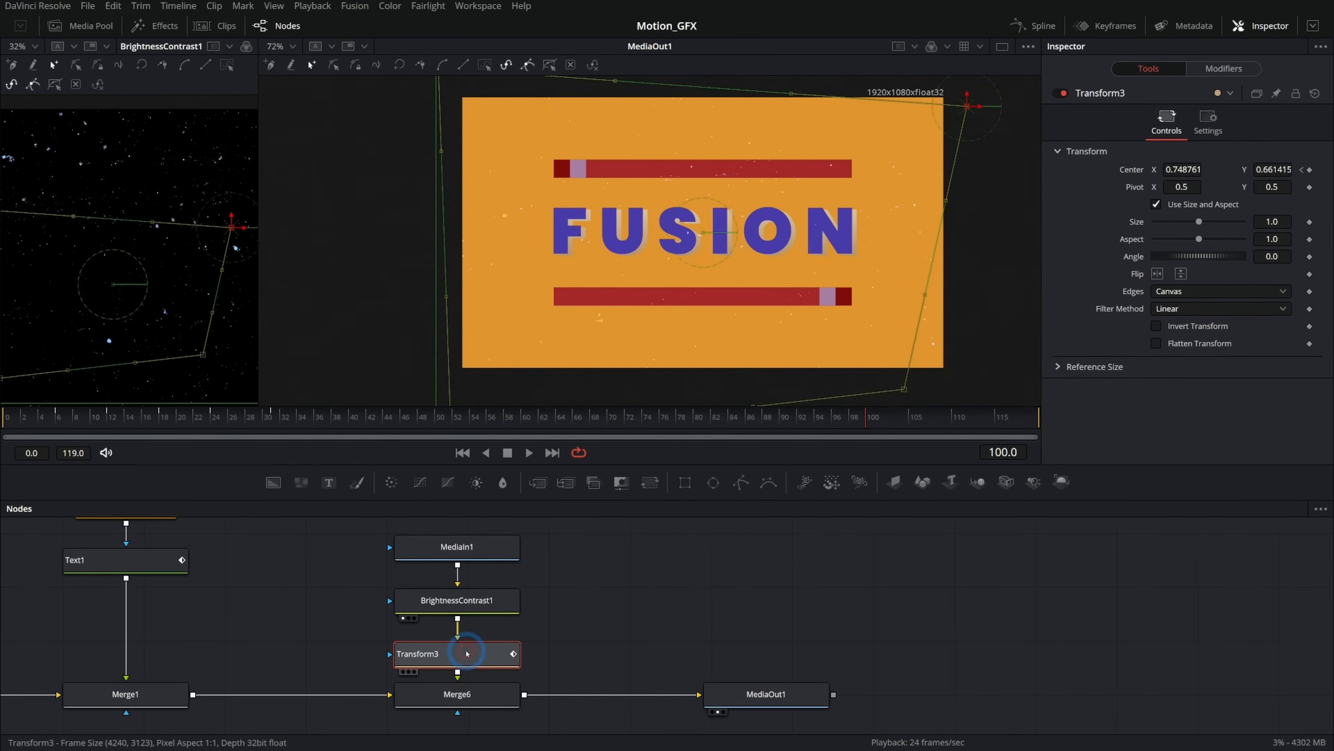
Rename the texture transform node to Offset_Motion_Loop.
{"action": "key", "text": "F2"}
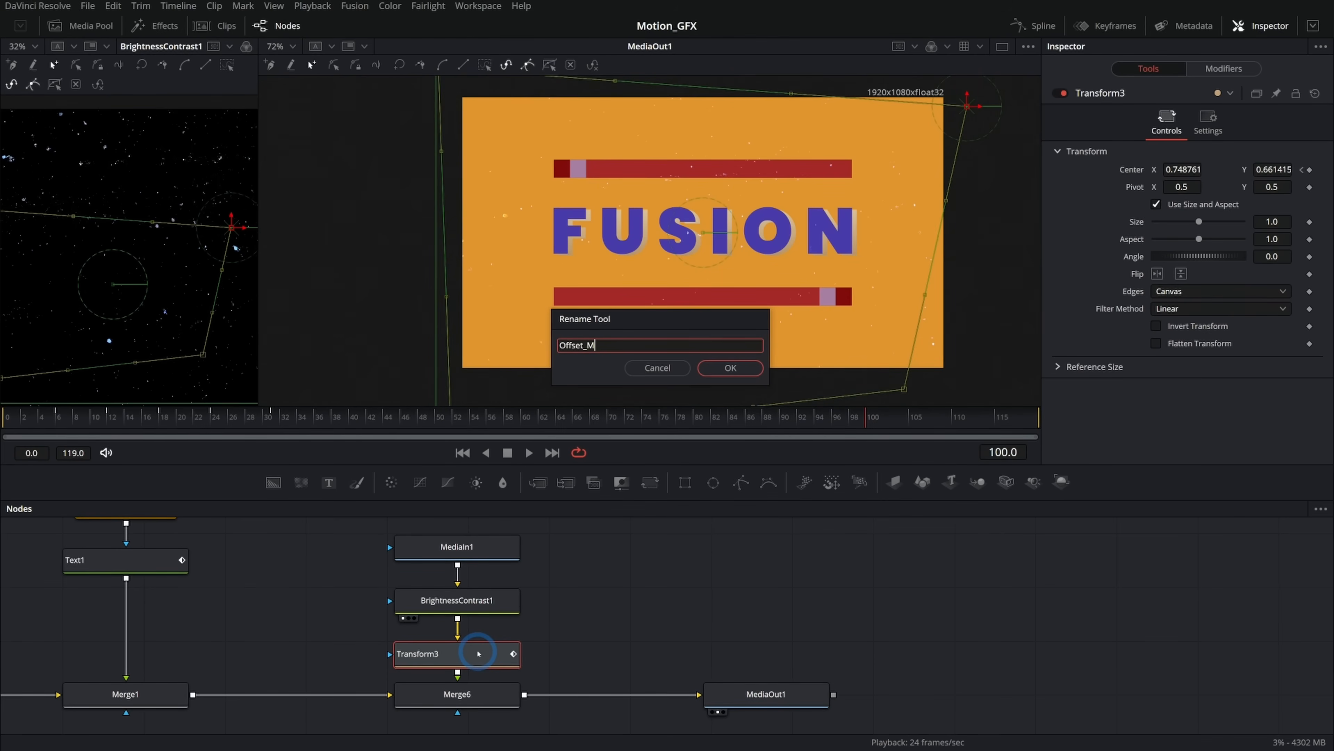
{"action": "type", "text": "Offset_Motion_Loo"}
{"action": "type", "text": "p"}
{"action": "key", "text": "Return"}
Rename the film texture MediaIn1 node to Speckles.
{"action": "left_click", "coordinate": [597, 586]}
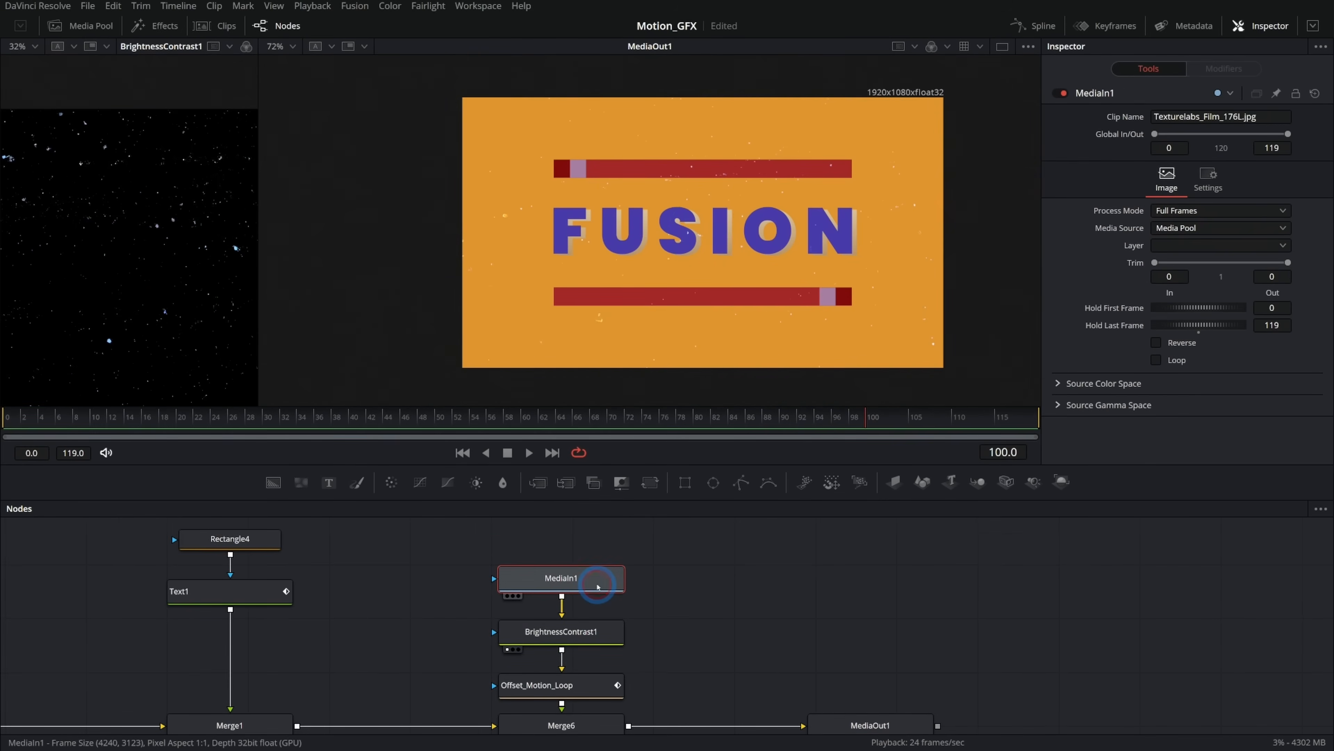
{"action": "key", "text": "F2"}
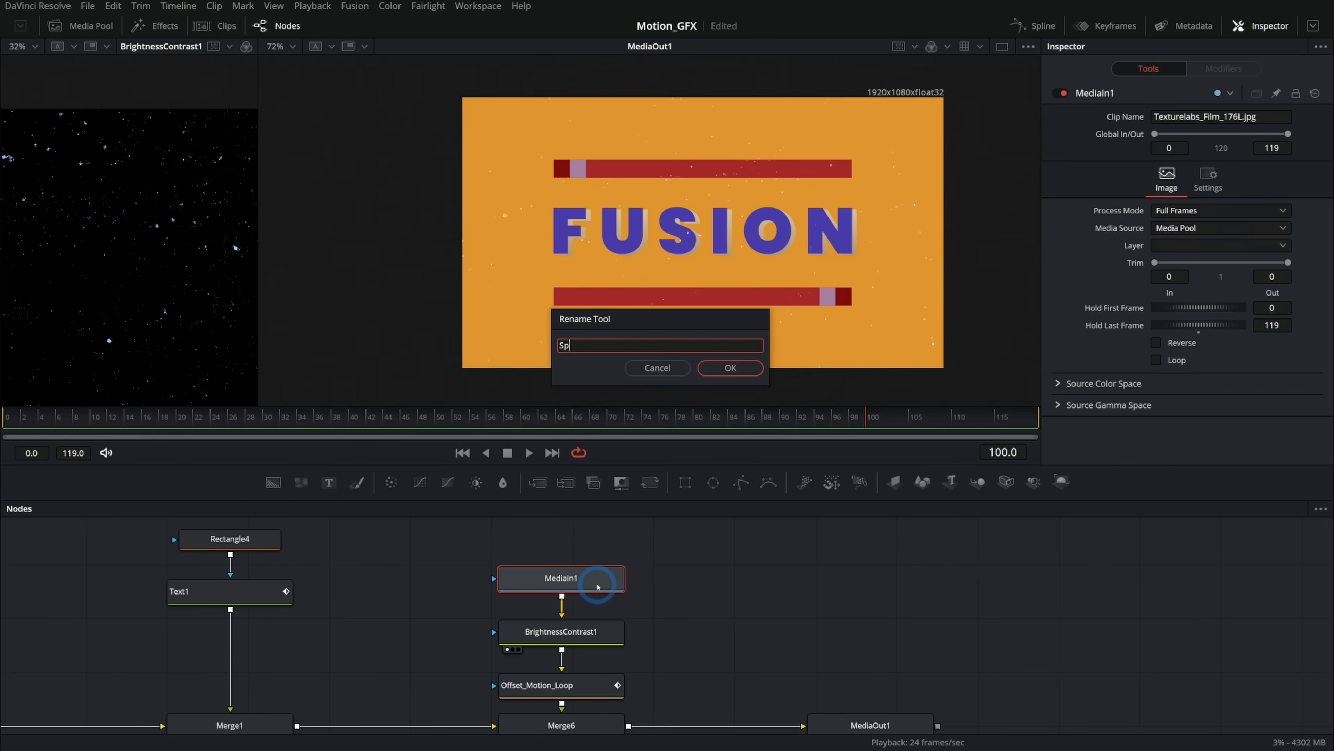
{"action": "type", "text": "Spec"}
{"action": "type", "text": "kles"}
{"action": "key", "text": "Return"}
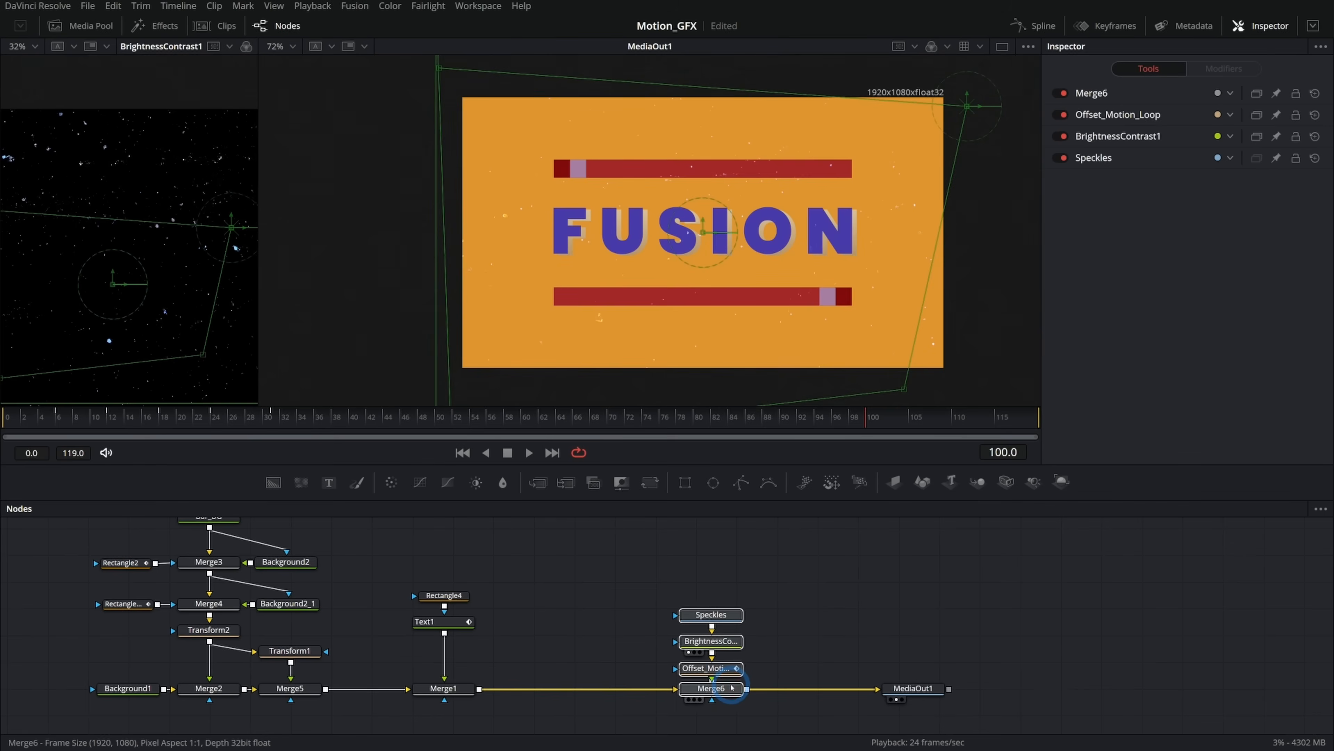
Bring the Texturelabs_Grunge_214L.jpg clip from the Media Pool into the node graph and merge it into the main pipeline after Merge1.
{"action": "left_click", "coordinate": [682, 570]}
{"action": "left_click", "coordinate": [532, 189]}
{"action": "left_click", "coordinate": [89, 27]}
{"action": "left_click", "coordinate": [241, 99]}
{"action": "left_click_drag", "start_coordinate": [228, 86], "coordinate": [563, 608]}
{"action": "left_click", "coordinate": [88, 26]}
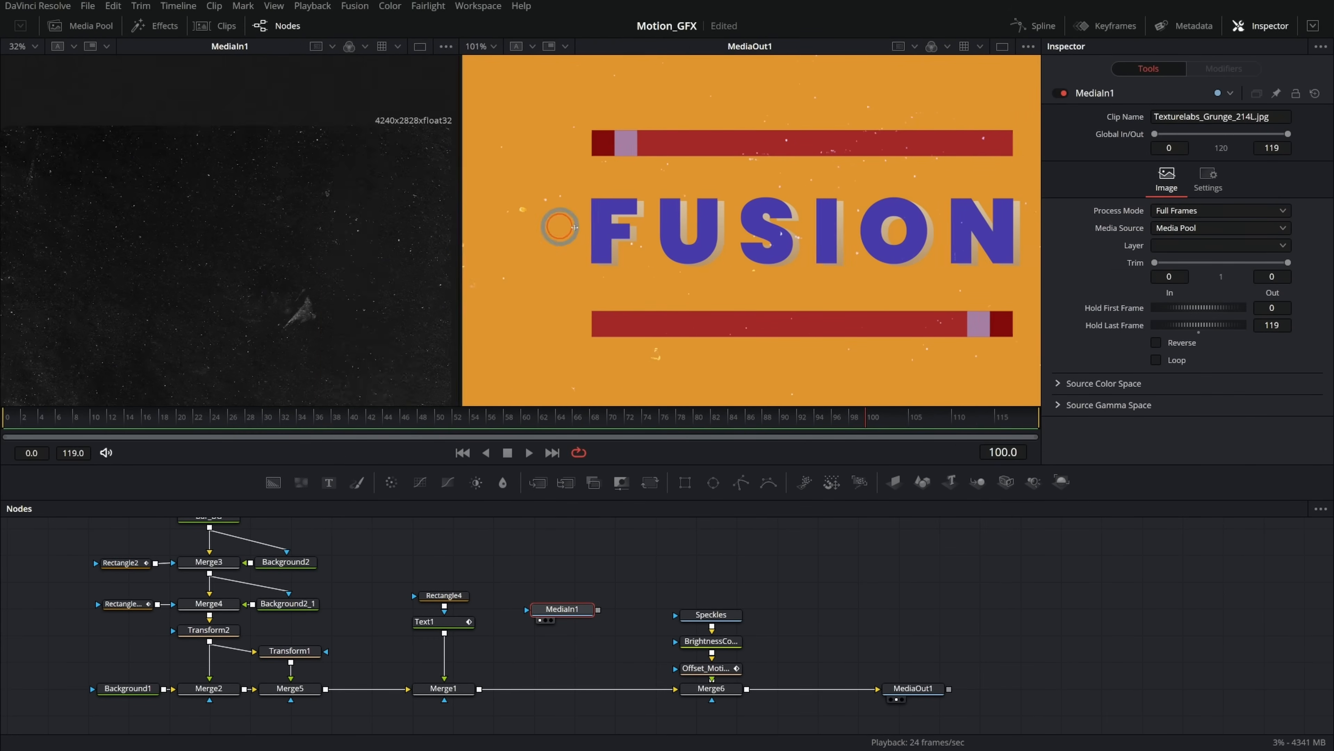
{"action": "left_click_drag", "start_coordinate": [598, 610], "coordinate": [479, 690]}
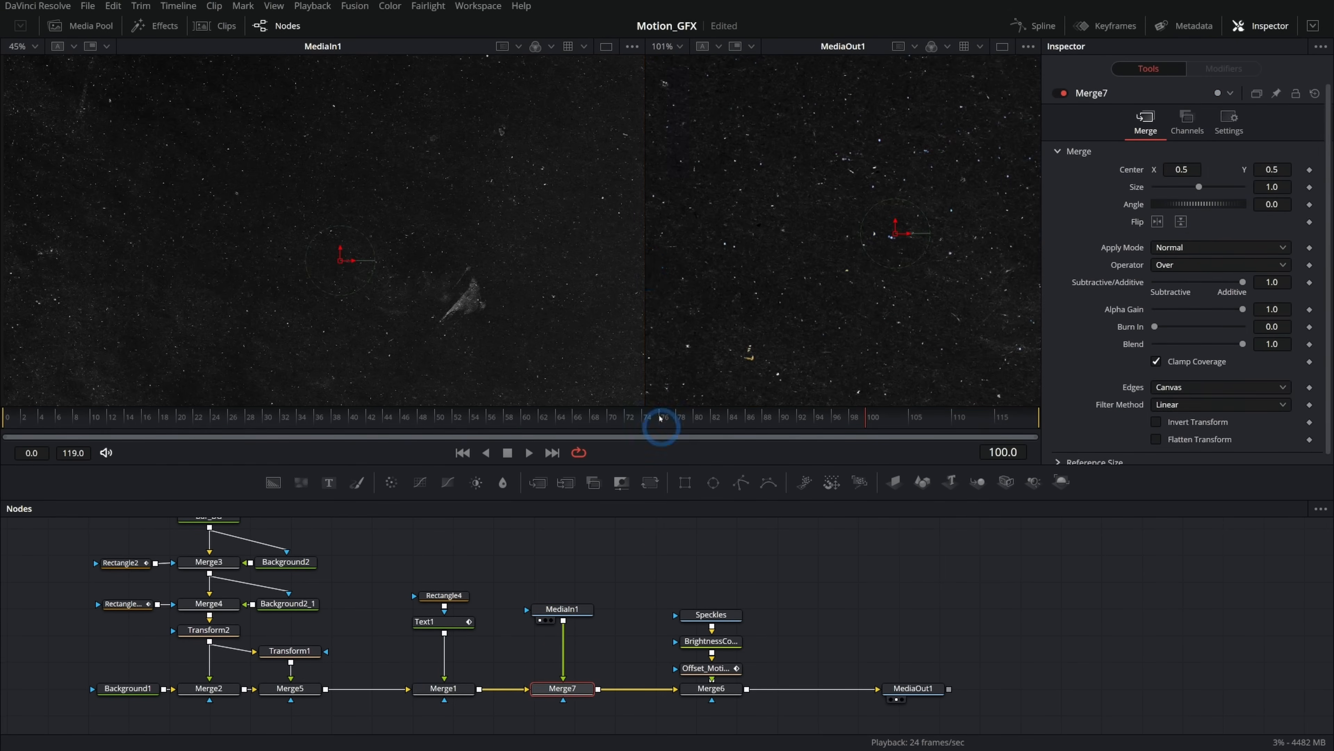
Add an Invert Color node after the grunge texture MediaIn1.
{"action": "left_click_drag", "start_coordinate": [645, 269], "coordinate": [251, 276]}
{"action": "scroll", "coordinate": [696, 282], "scroll_direction": "down", "scroll_amount": 2}
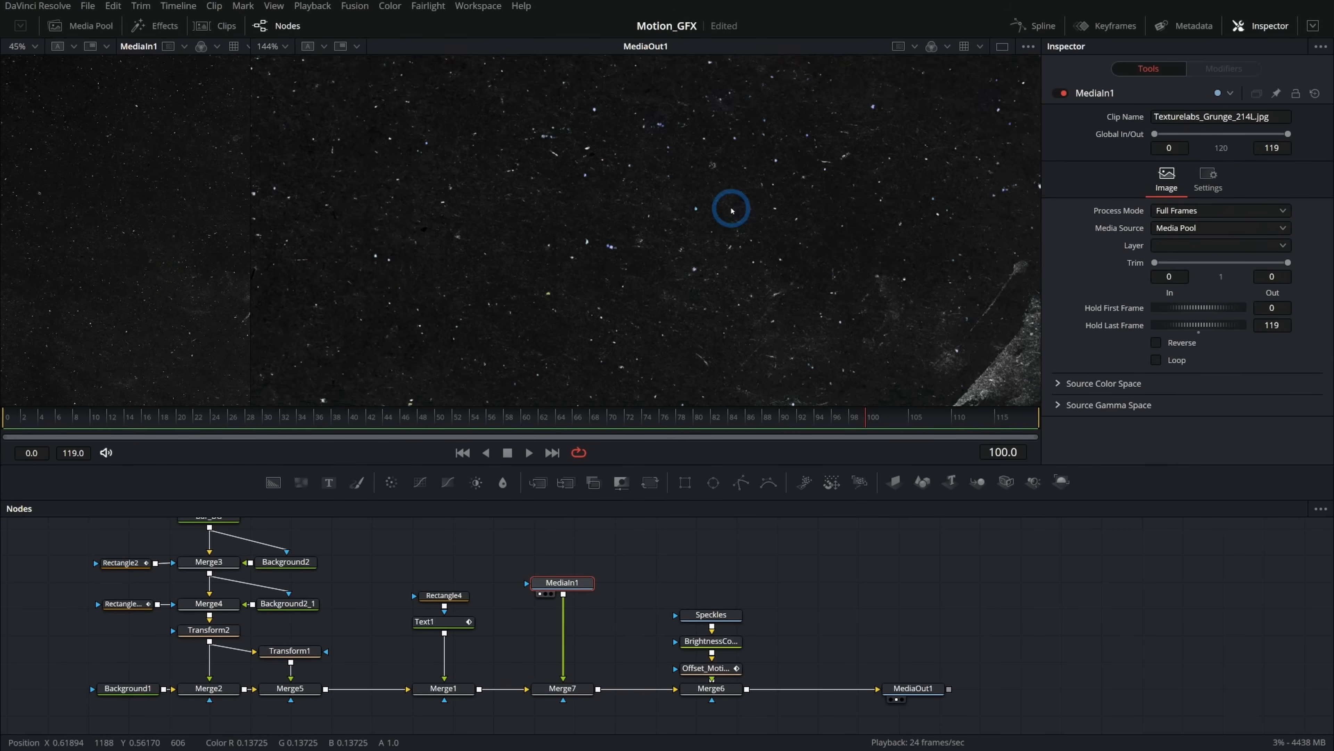
{"action": "scroll", "coordinate": [732, 210], "scroll_direction": "up", "scroll_amount": 8}
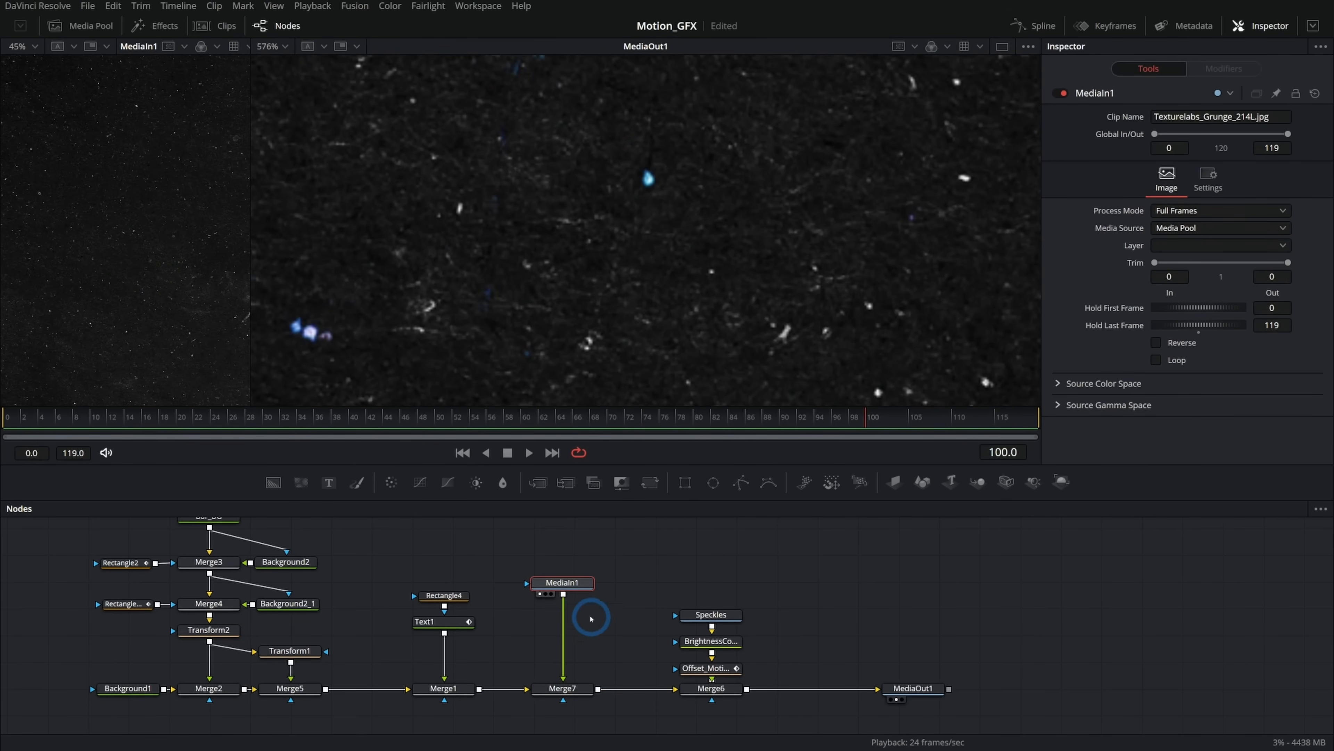
{"action": "key", "text": "shift+space"}
{"action": "type", "text": "XF"}
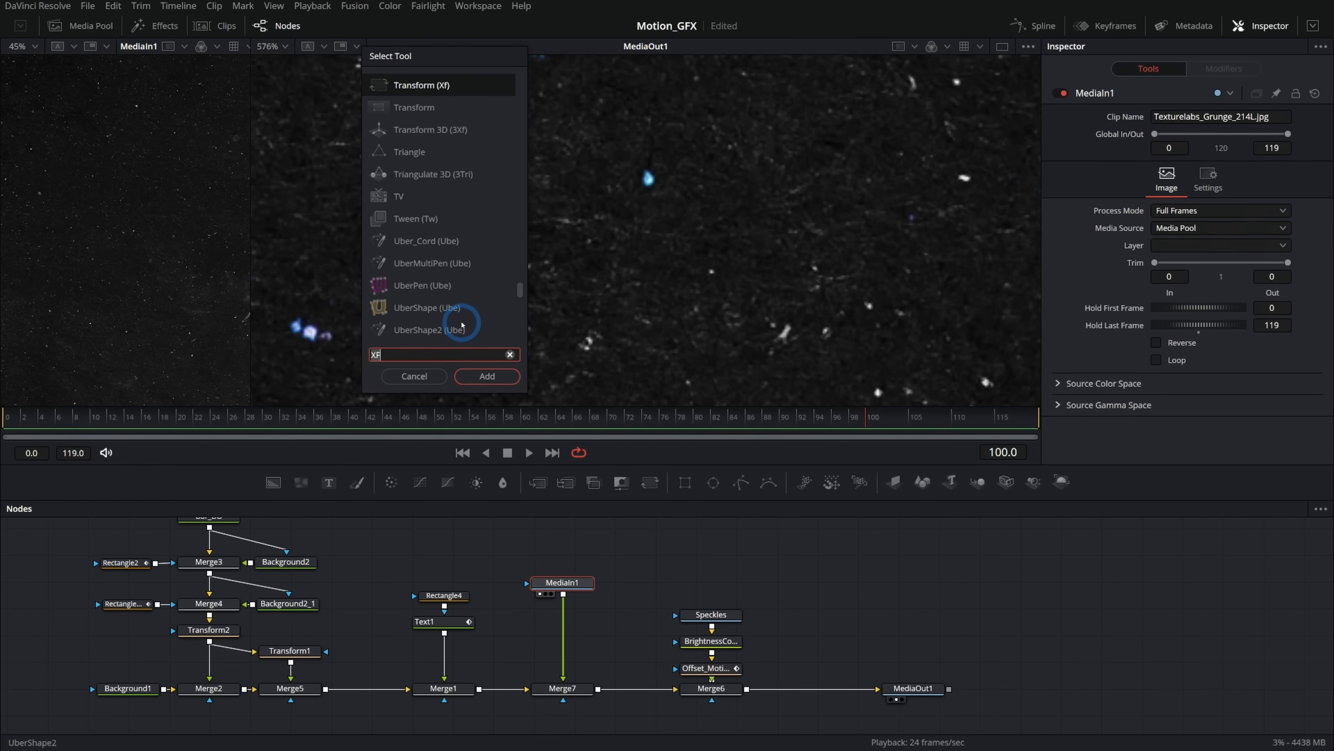
{"action": "type", "text": "inver"}
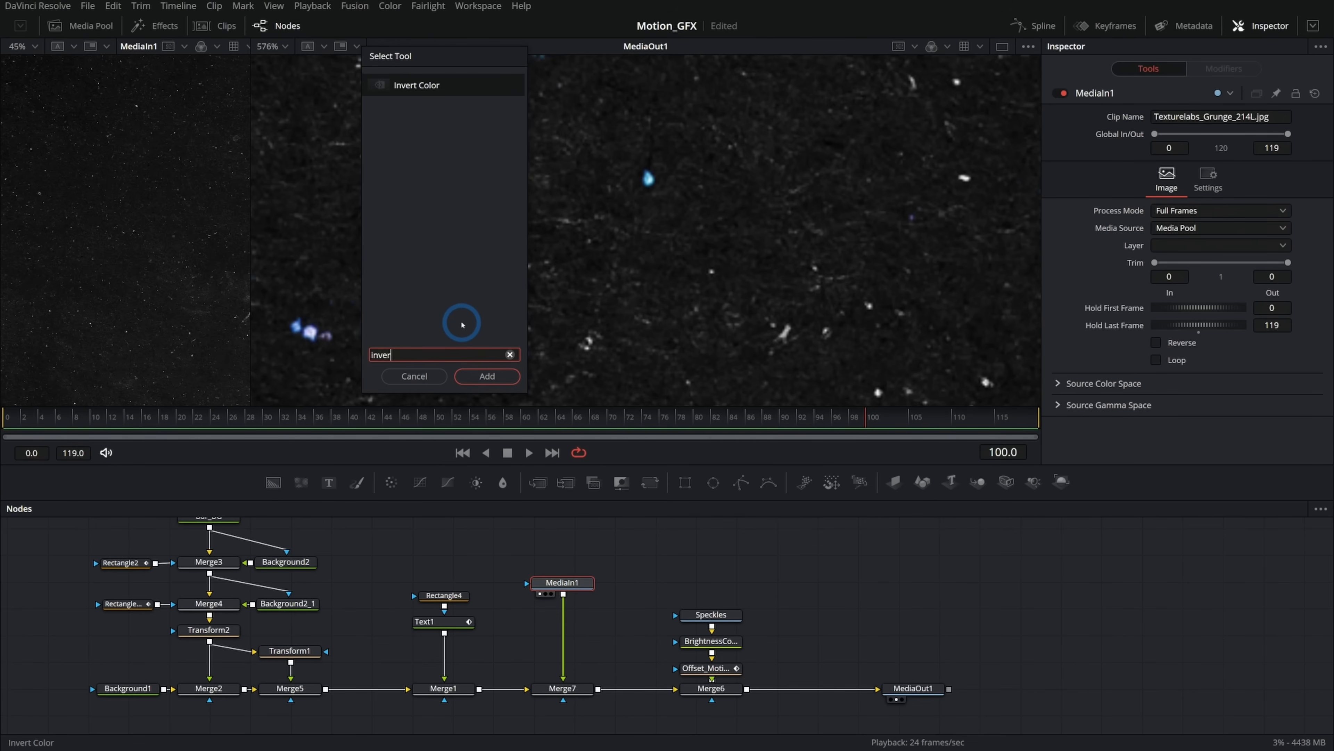
{"action": "key", "text": "Return"}
{"action": "scroll", "coordinate": [429, 283], "scroll_direction": "down", "scroll_amount": 5}
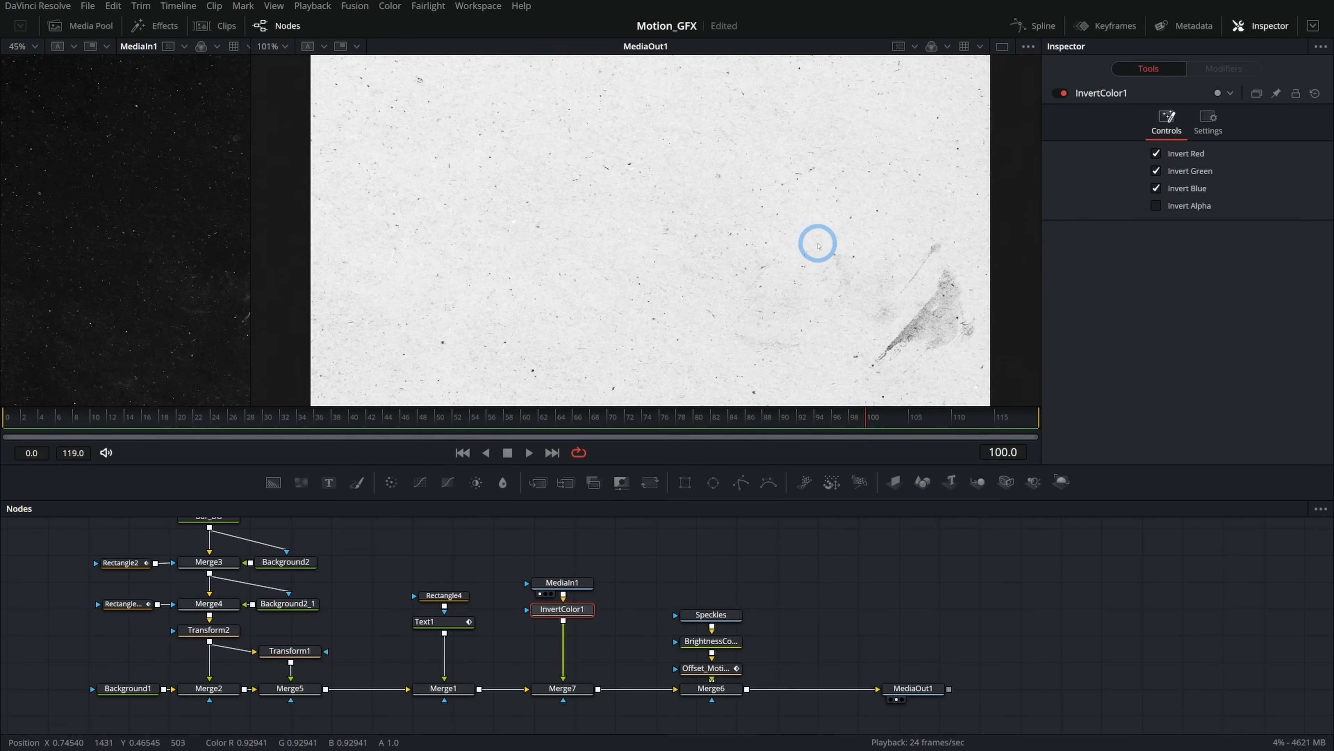
Set the grunge Merge7's Apply Mode to Multiply.
{"action": "left_click", "coordinate": [563, 688]}
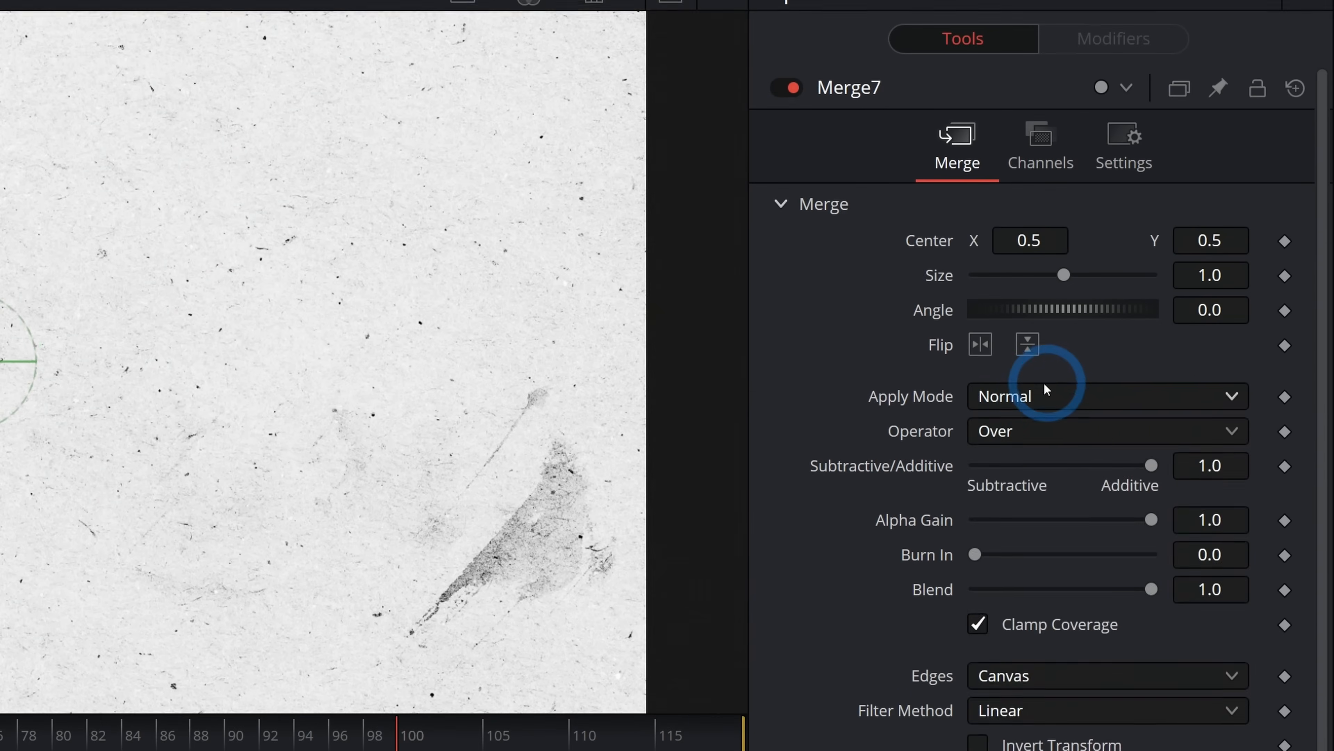
{"action": "left_click", "coordinate": [1126, 376]}
{"action": "left_click", "coordinate": [1106, 515]}
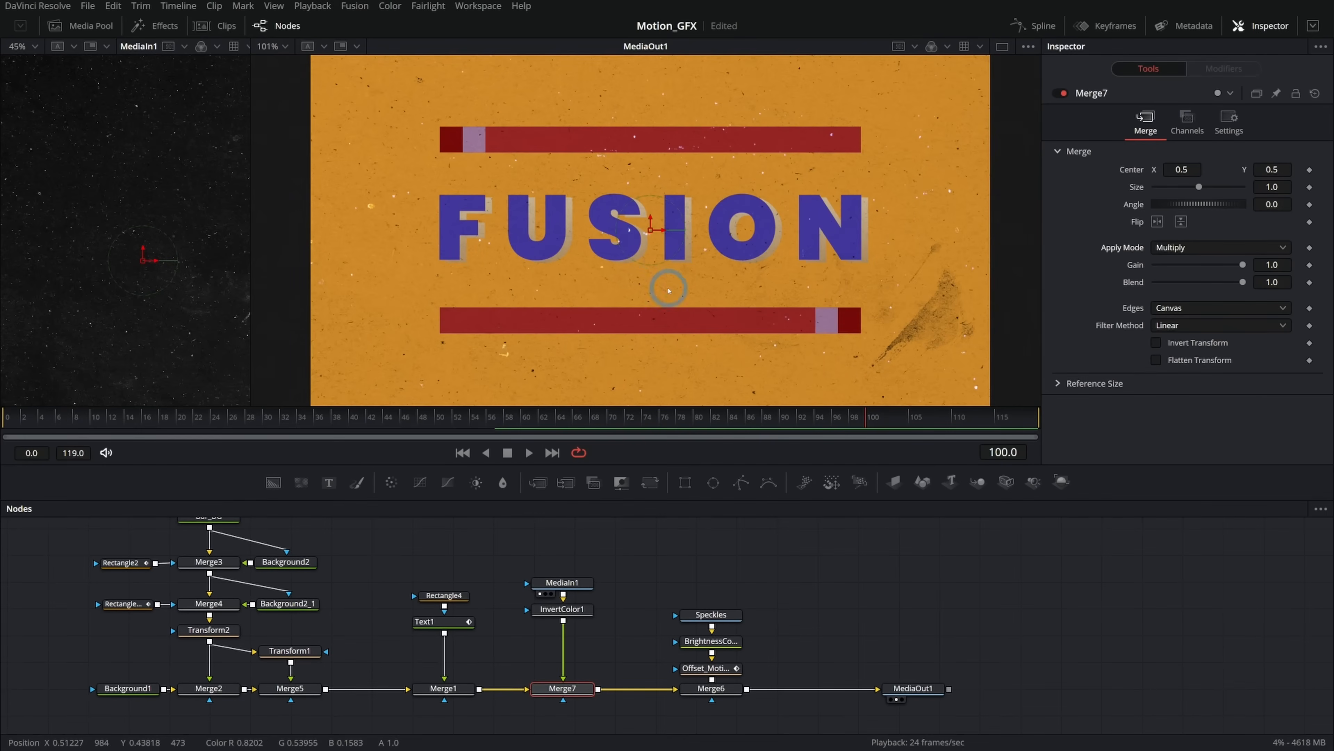
Move the Speckles, BrightnessContrast1 and Offset_Motion_Loop nodes higher above Merge6.
{"action": "left_click_drag", "start_coordinate": [778, 566], "coordinate": [706, 658]}
{"action": "left_click_drag", "start_coordinate": [783, 570], "coordinate": [697, 668]}
{"action": "left_click_drag", "start_coordinate": [712, 642], "coordinate": [714, 578]}
{"action": "left_click", "coordinate": [810, 606]}
Copy the Offset_Motion_Loop transform and paste it after InvertColor1 on the grunge branch.
{"action": "left_click", "coordinate": [722, 607]}
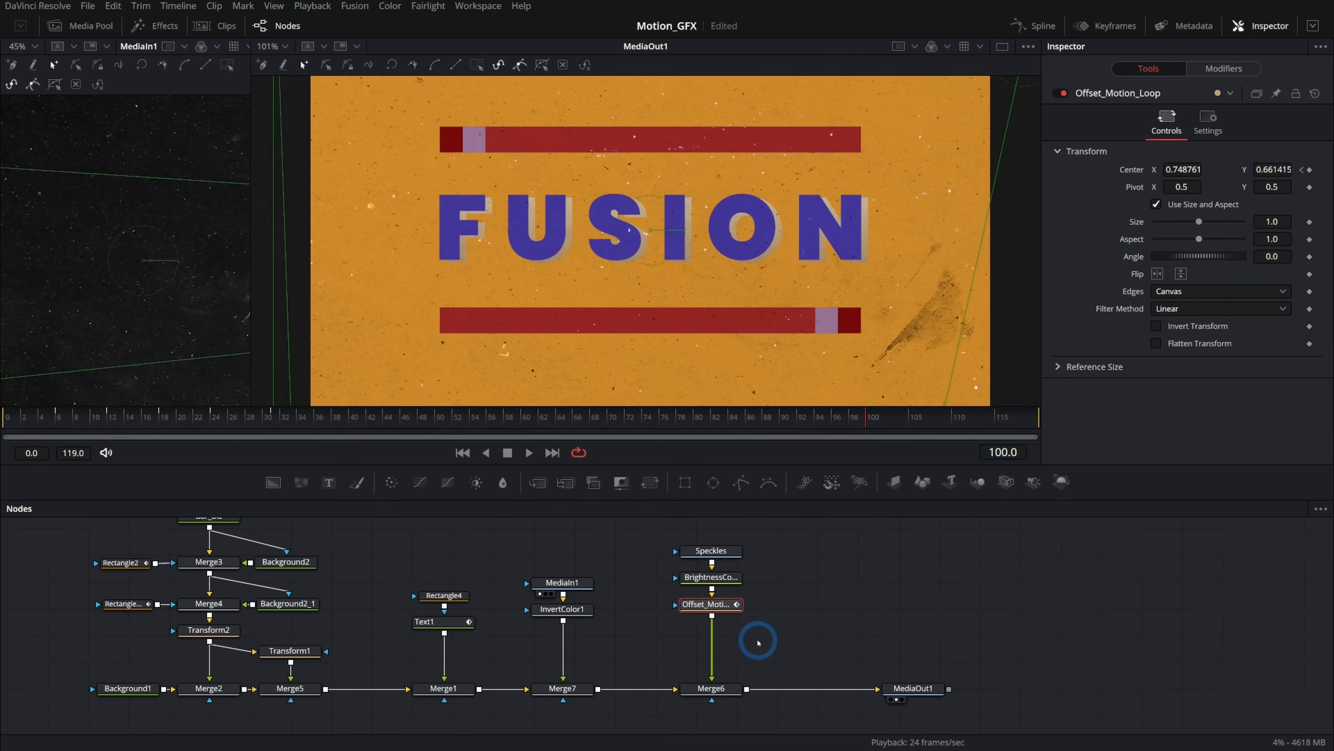
{"action": "left_click", "coordinate": [580, 611]}
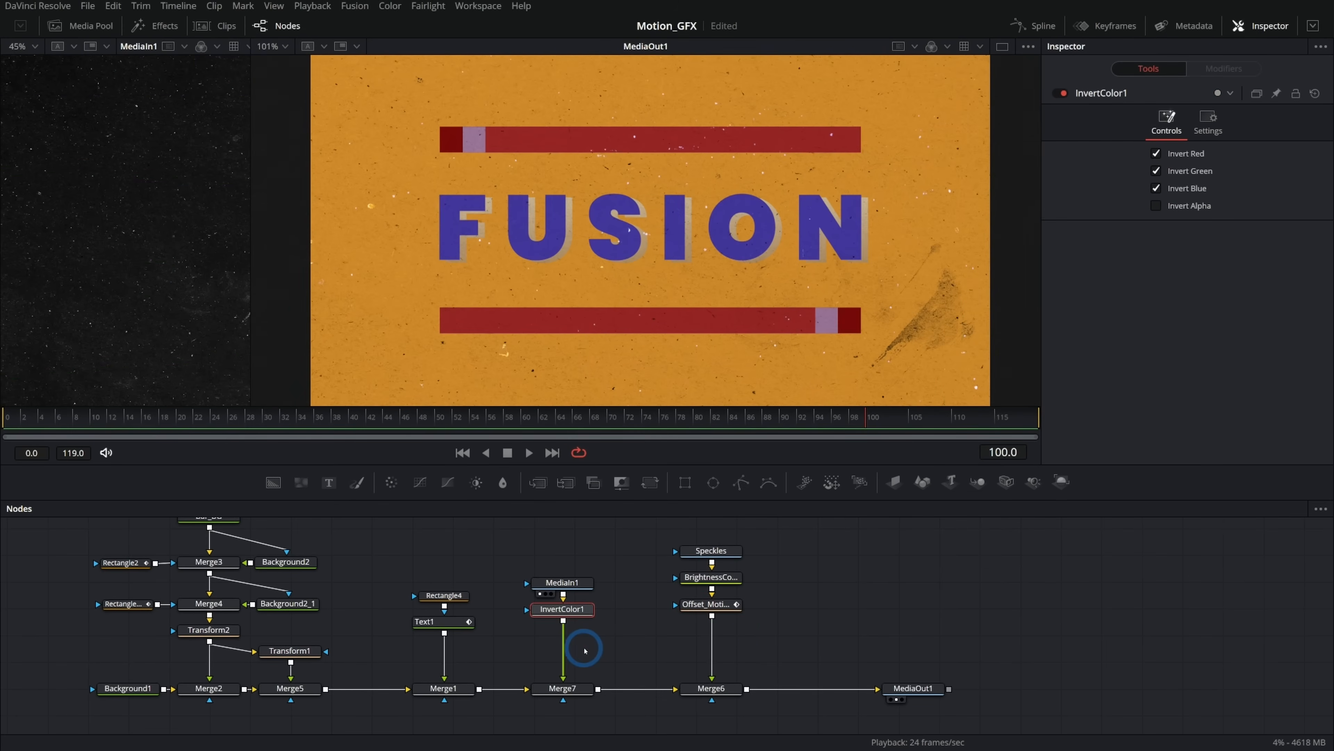
{"action": "key", "text": "ctrl+v"}
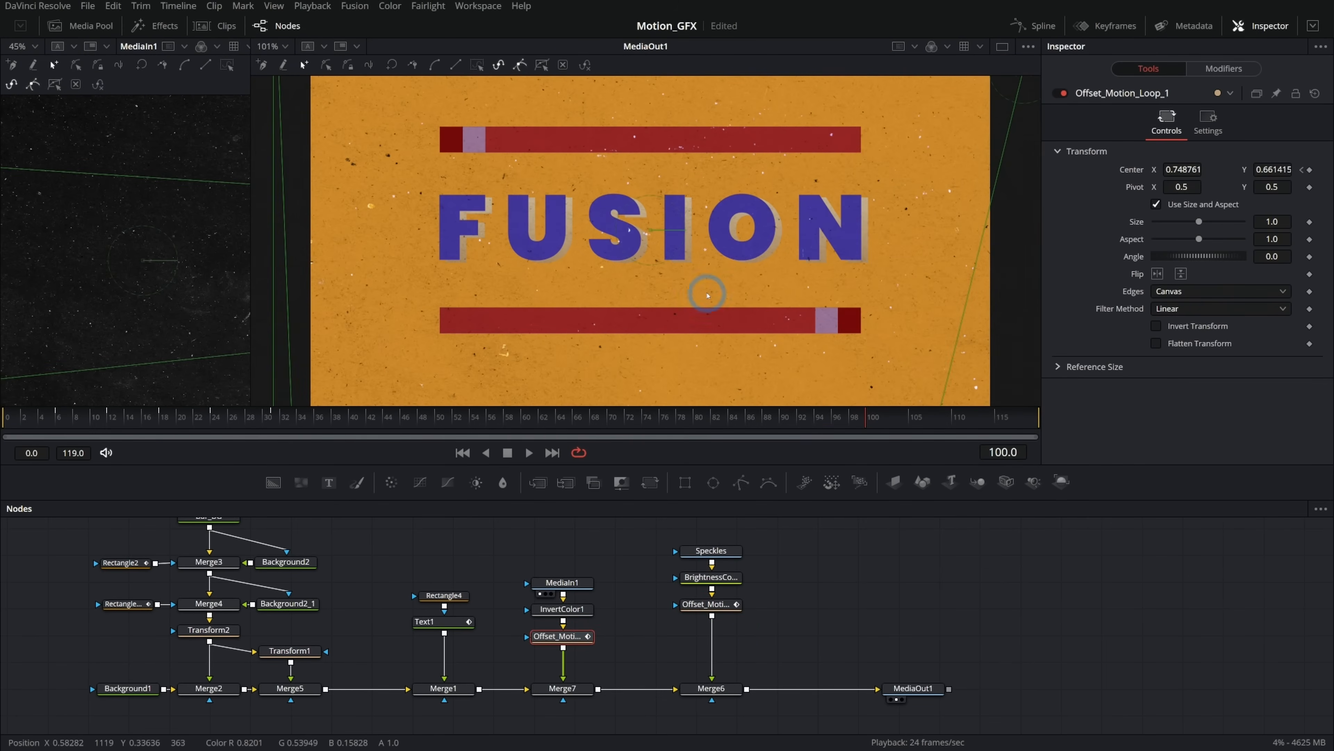
Zoom the viewer and scrub the timeline to inspect the offset grunge texture over the title.
{"action": "scroll", "coordinate": [707, 297], "scroll_direction": "down", "scroll_amount": 2}
{"action": "scroll", "coordinate": [708, 297], "scroll_direction": "down", "scroll_amount": 1}
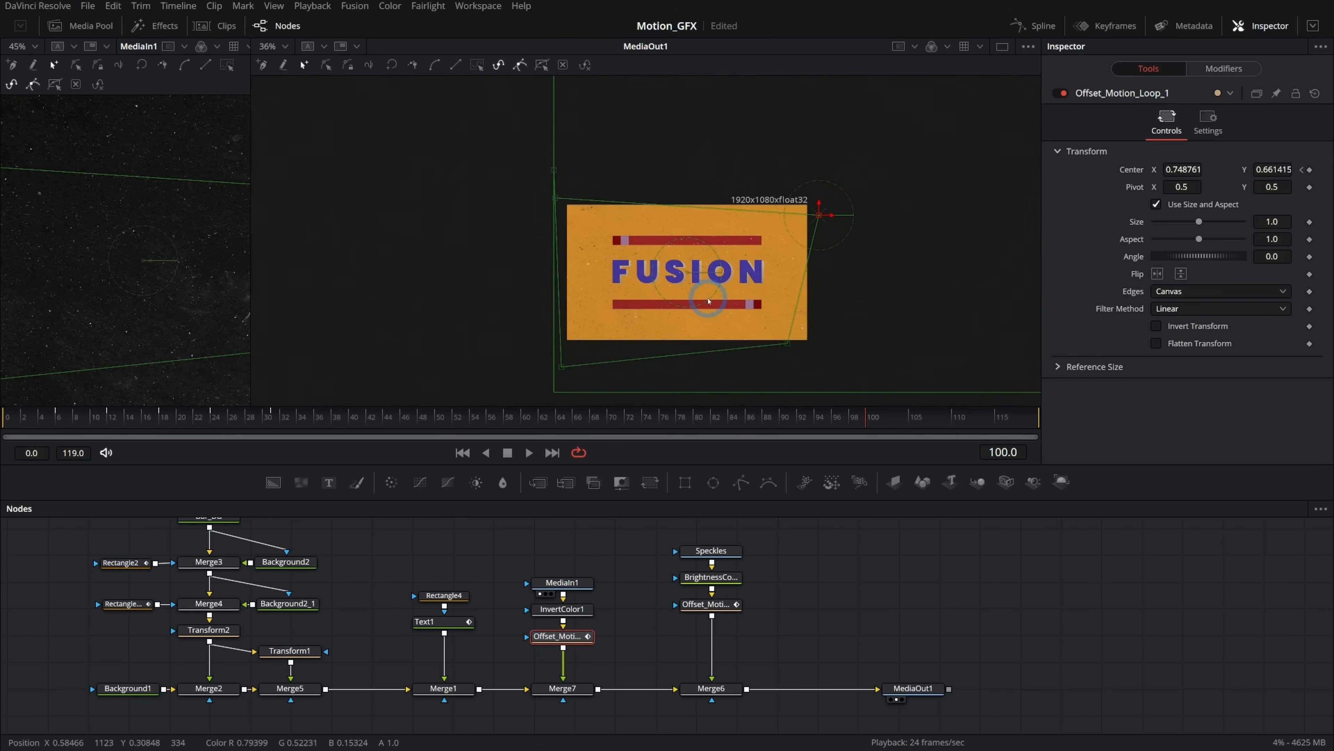
{"action": "scroll", "coordinate": [709, 301], "scroll_direction": "down", "scroll_amount": 1}
{"action": "left_click", "coordinate": [126, 421]}
{"action": "left_click_drag", "start_coordinate": [105, 427], "coordinate": [400, 423]}
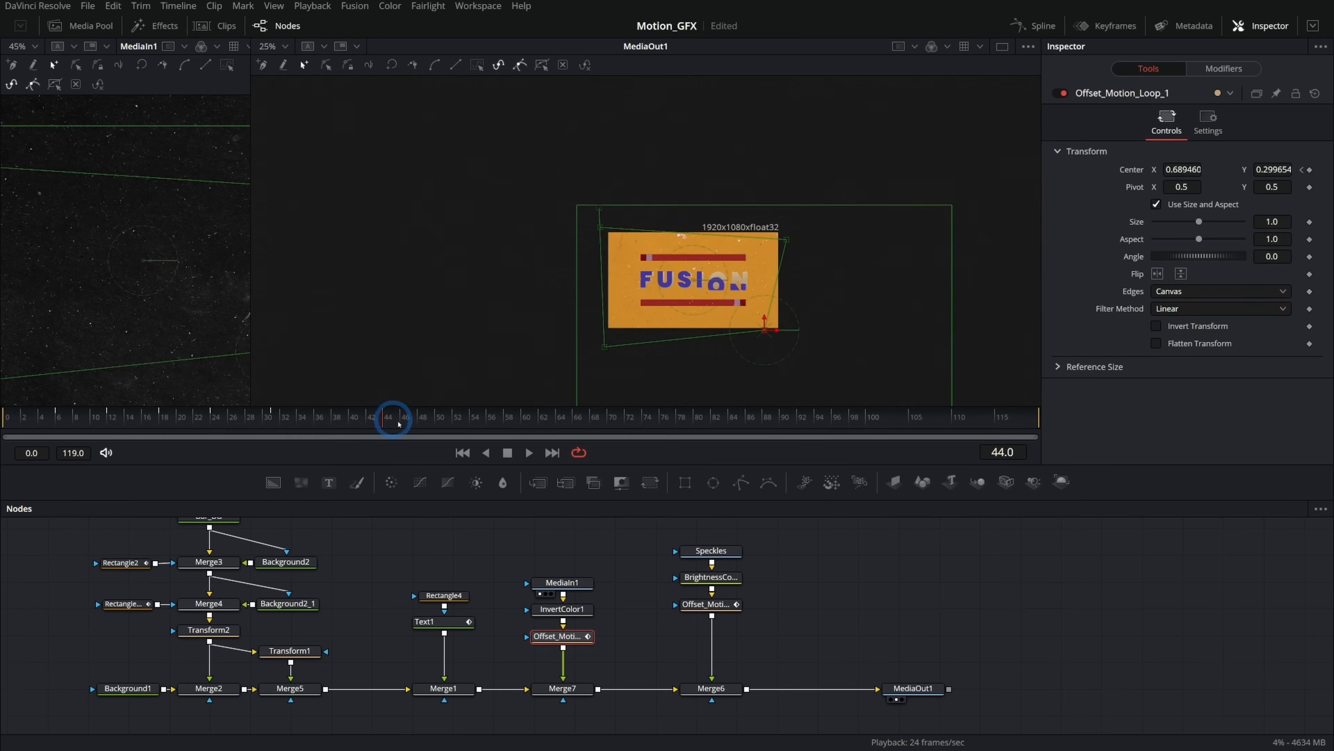
{"action": "left_click", "coordinate": [804, 558]}
{"action": "scroll", "coordinate": [715, 307], "scroll_direction": "up", "scroll_amount": 5}
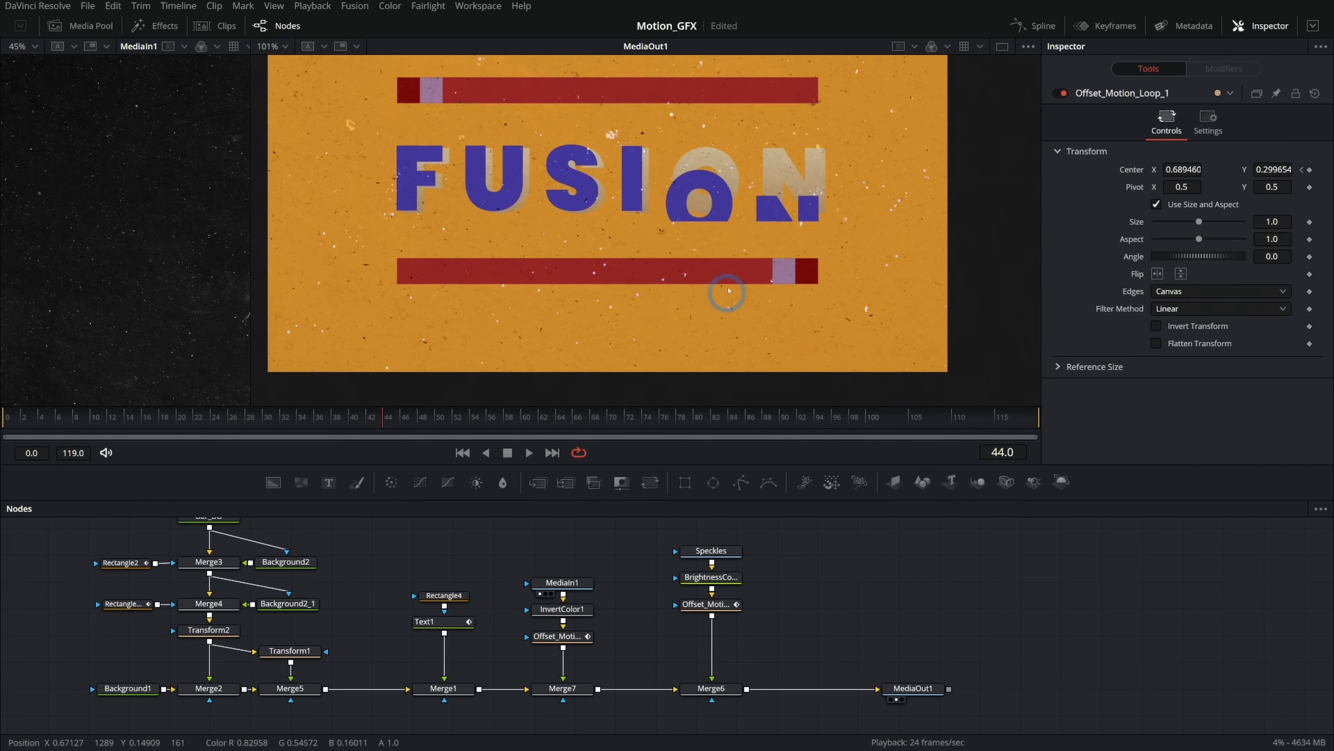
{"action": "scroll", "coordinate": [728, 290], "scroll_direction": "down", "scroll_amount": 1}
{"action": "scroll", "coordinate": [798, 290], "scroll_direction": "down", "scroll_amount": 1}
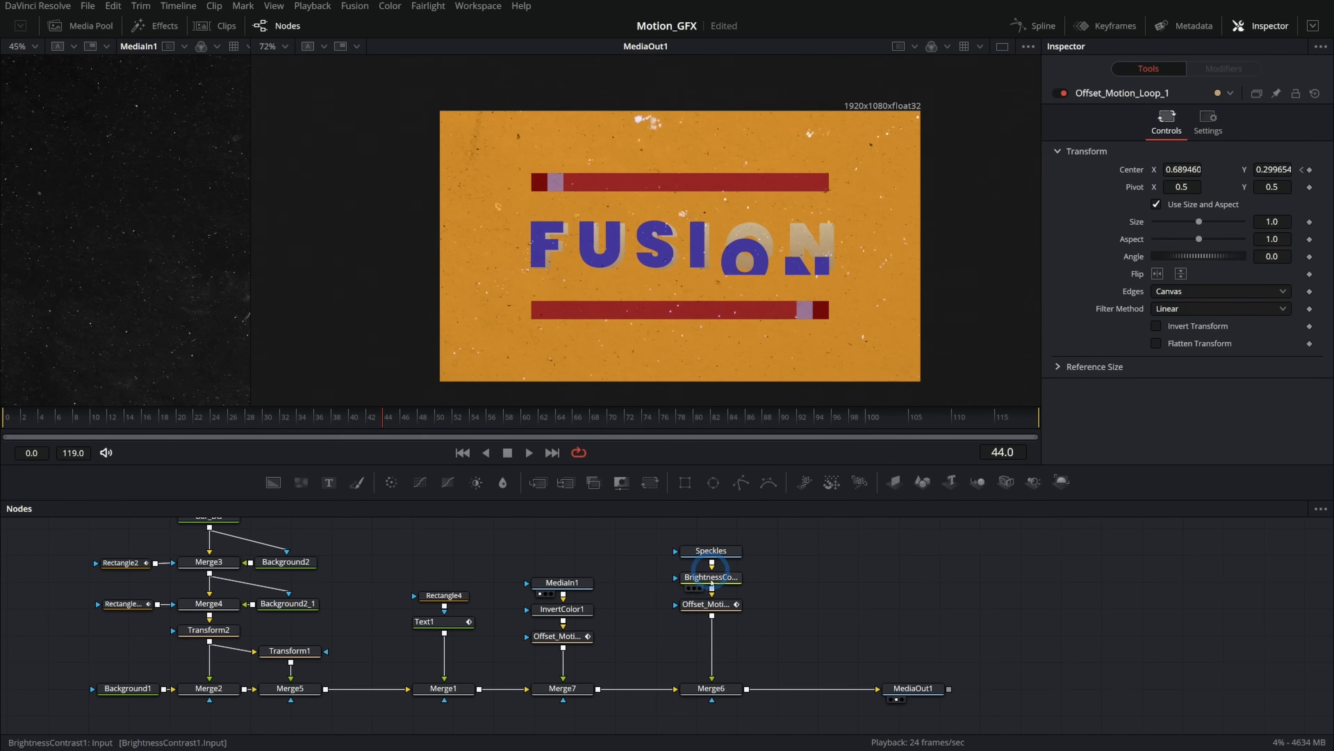
Play back the composite and lower the grunge Merge7's Blend to about 0.05.
{"action": "left_click", "coordinate": [572, 636]}
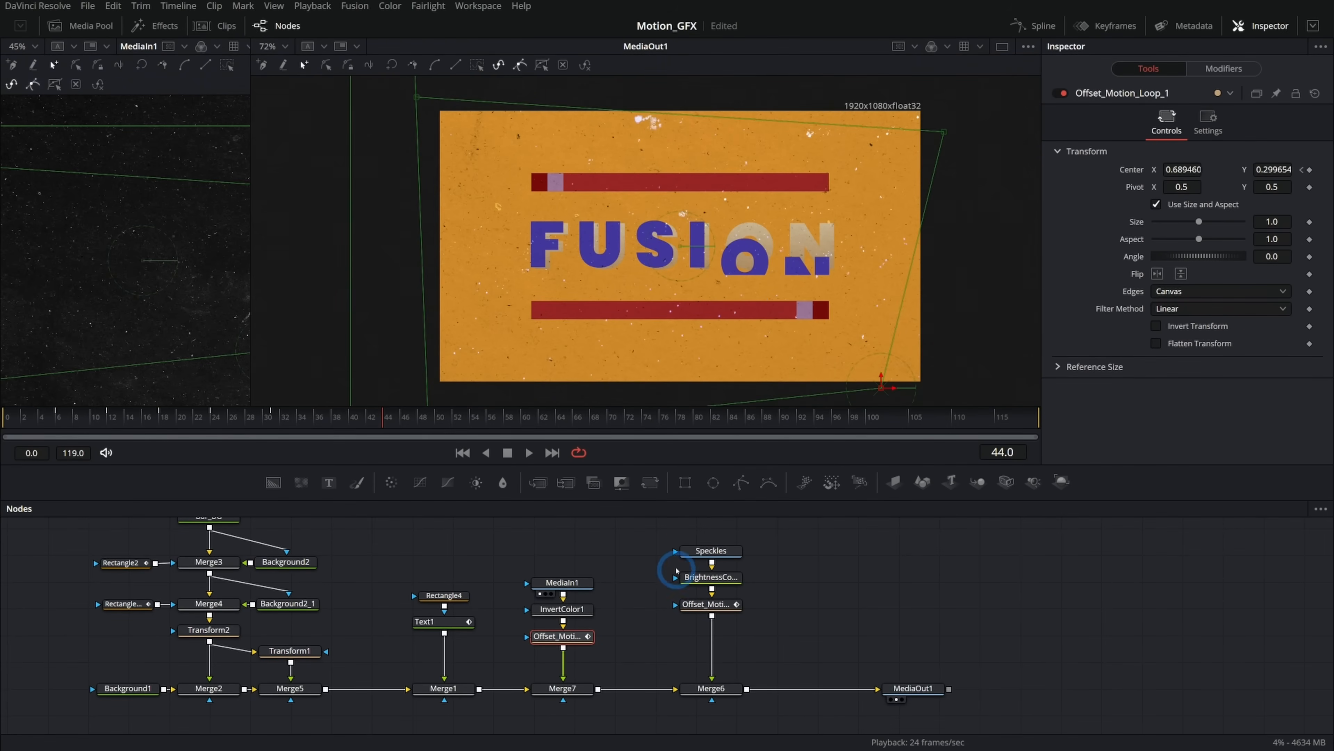
{"action": "left_click", "coordinate": [528, 453]}
{"action": "left_click", "coordinate": [915, 688]}
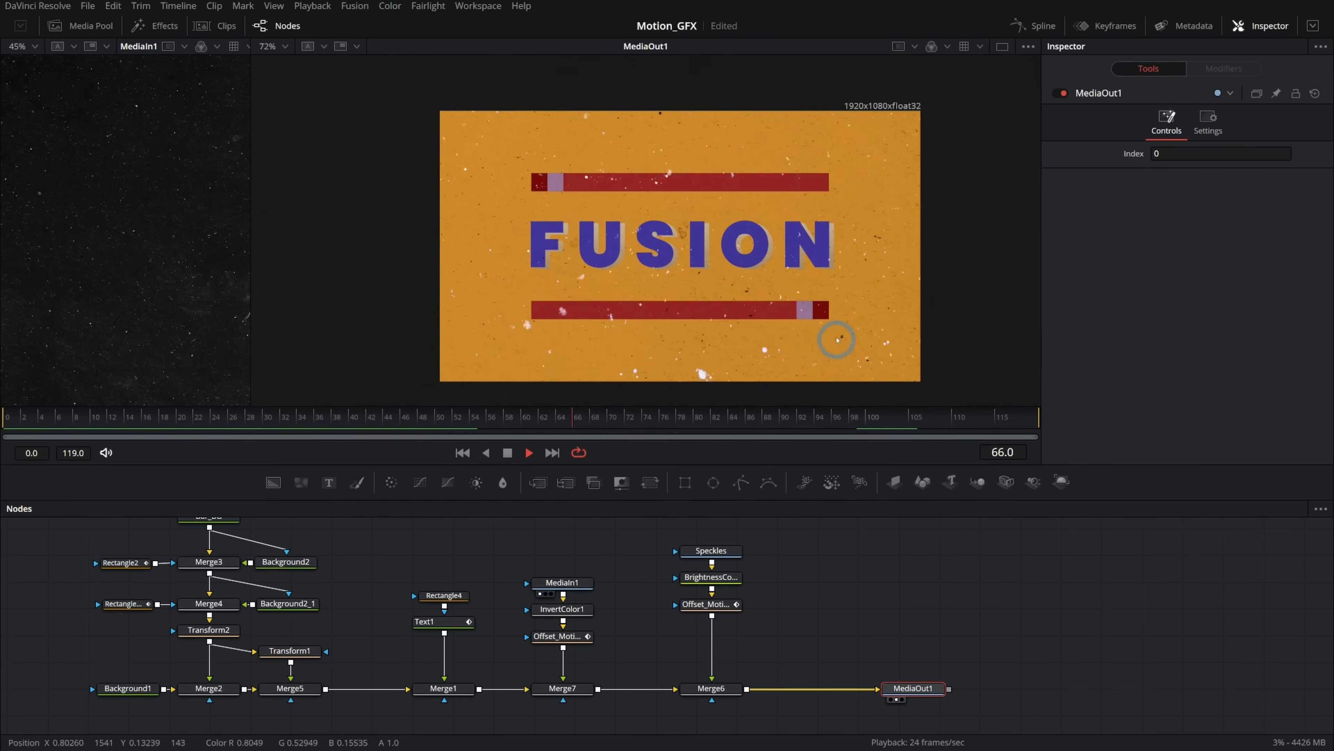
{"action": "scroll", "coordinate": [830, 347], "scroll_direction": "up", "scroll_amount": 2}
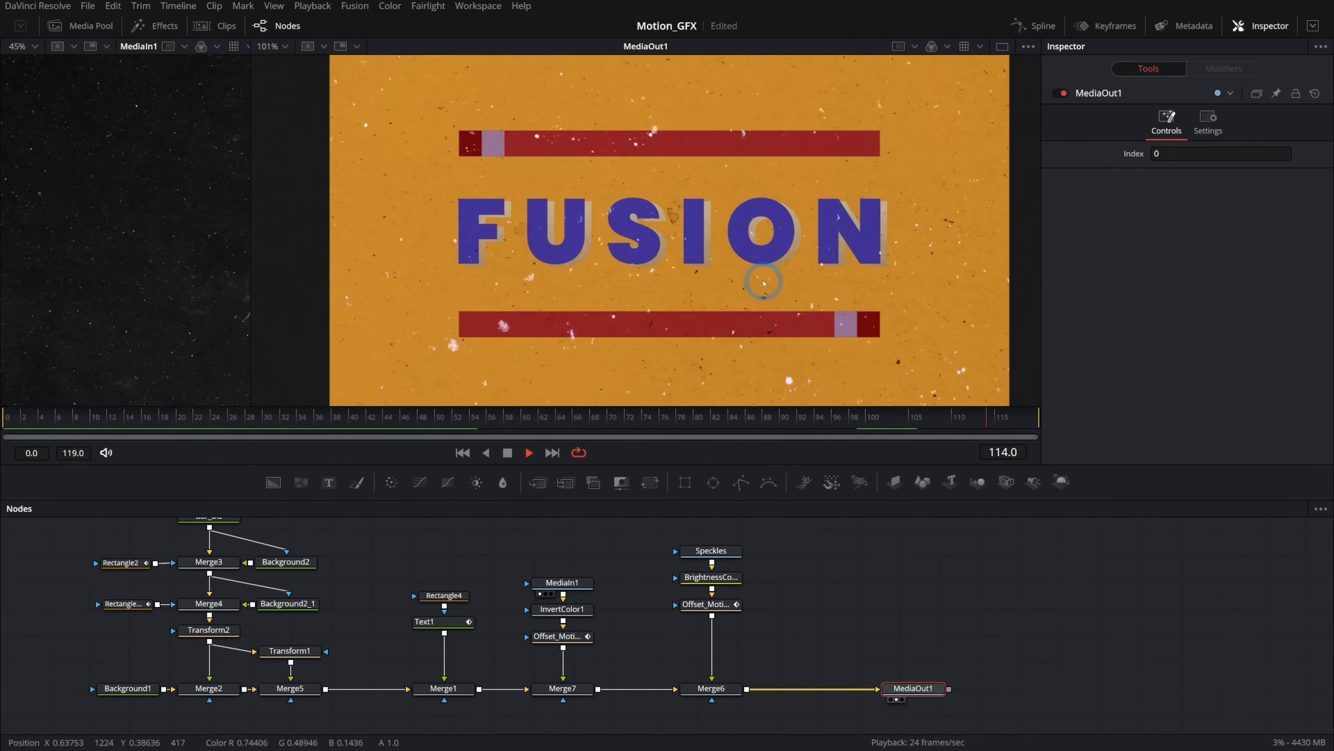
{"action": "scroll", "coordinate": [765, 280], "scroll_direction": "up", "scroll_amount": 2}
{"action": "left_click", "coordinate": [563, 689]}
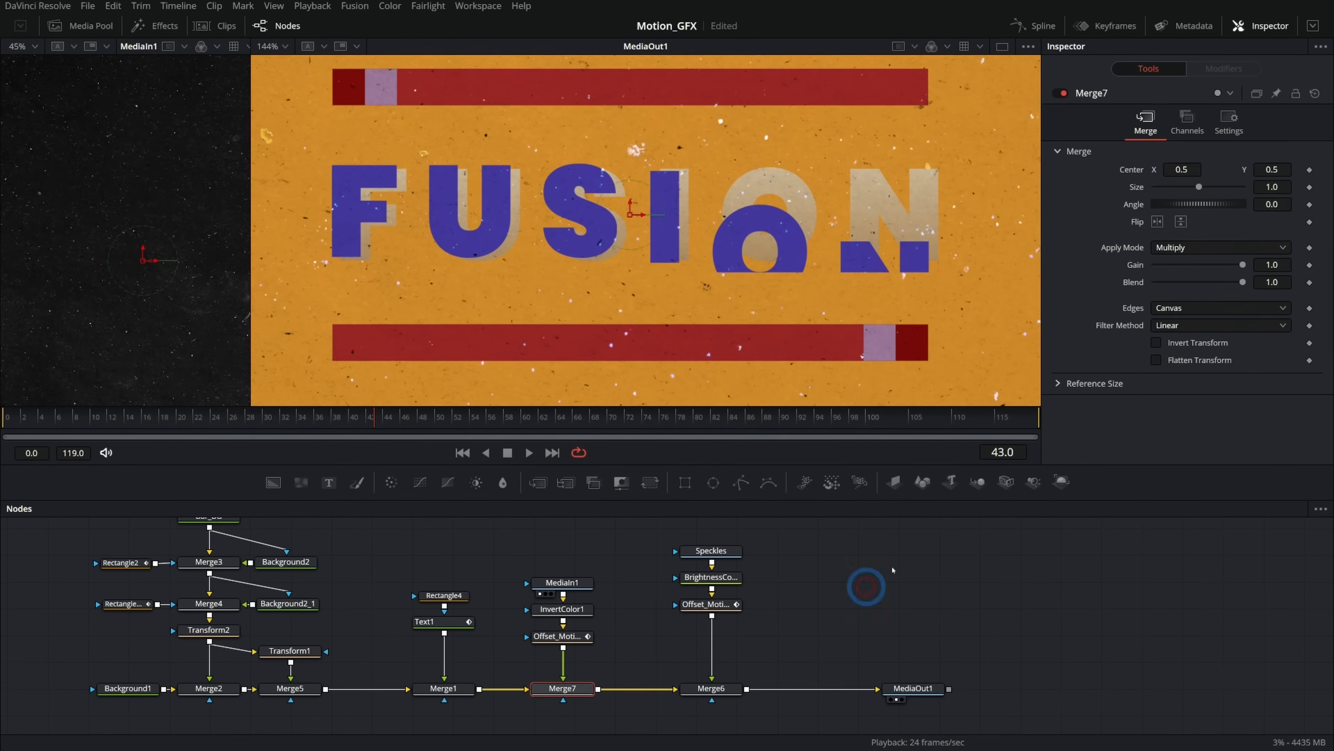
{"action": "left_click_drag", "start_coordinate": [1195, 284], "coordinate": [1161, 284]}
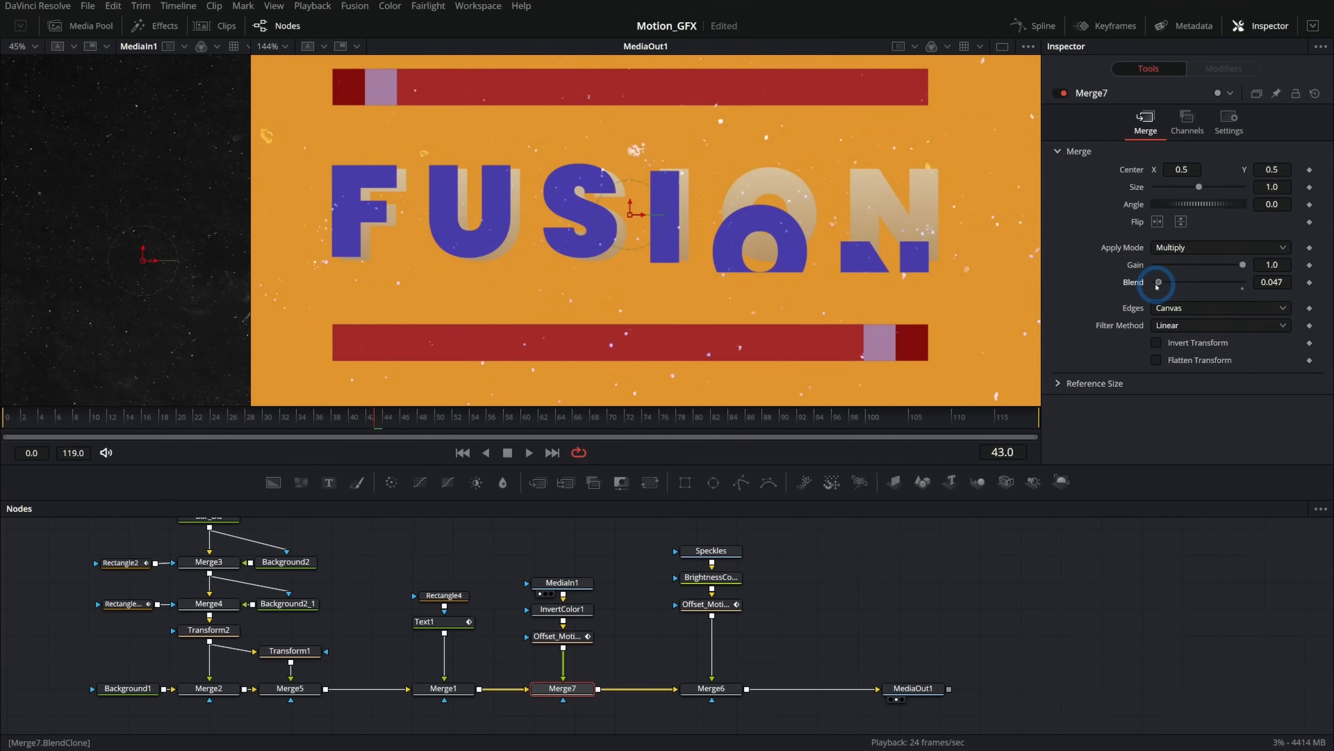
Set the Speckles Merge6's Blend to about 0.25 and play the animation.
{"action": "left_click", "coordinate": [735, 685]}
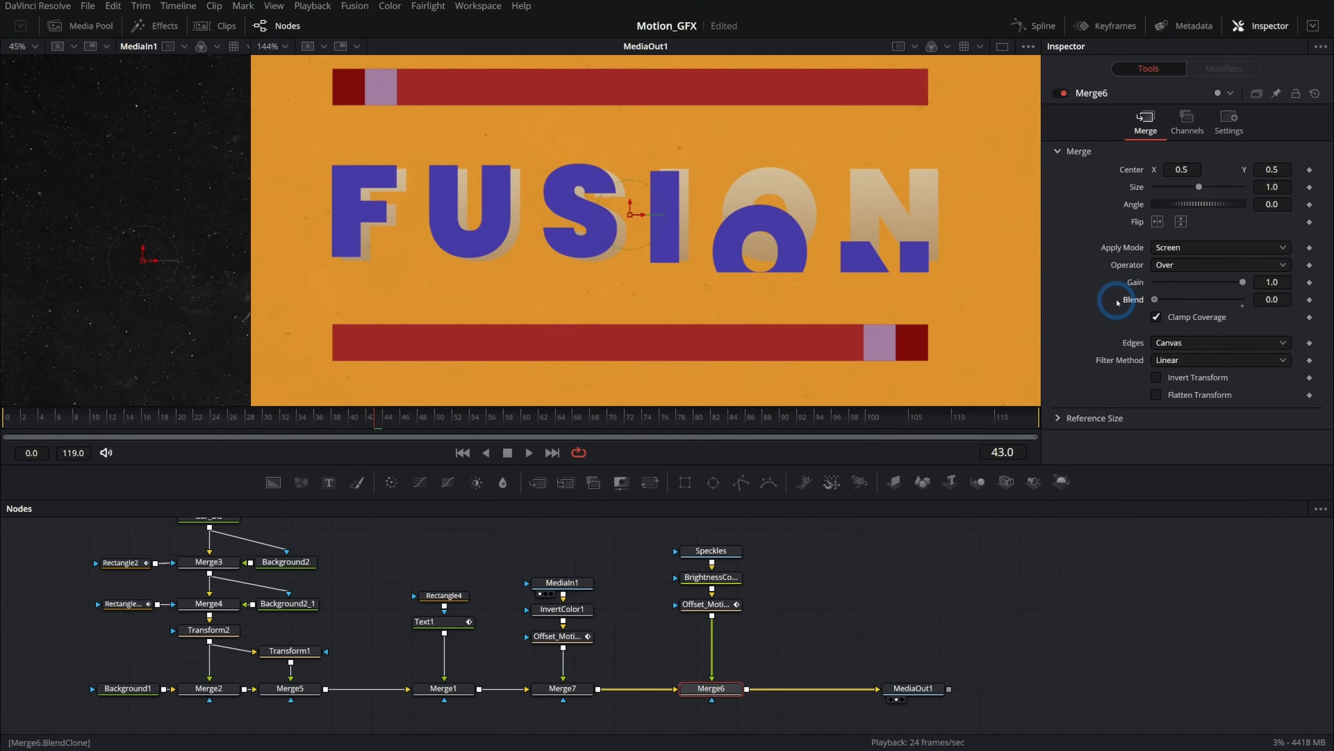
{"action": "left_click_drag", "start_coordinate": [1114, 301], "coordinate": [1164, 304]}
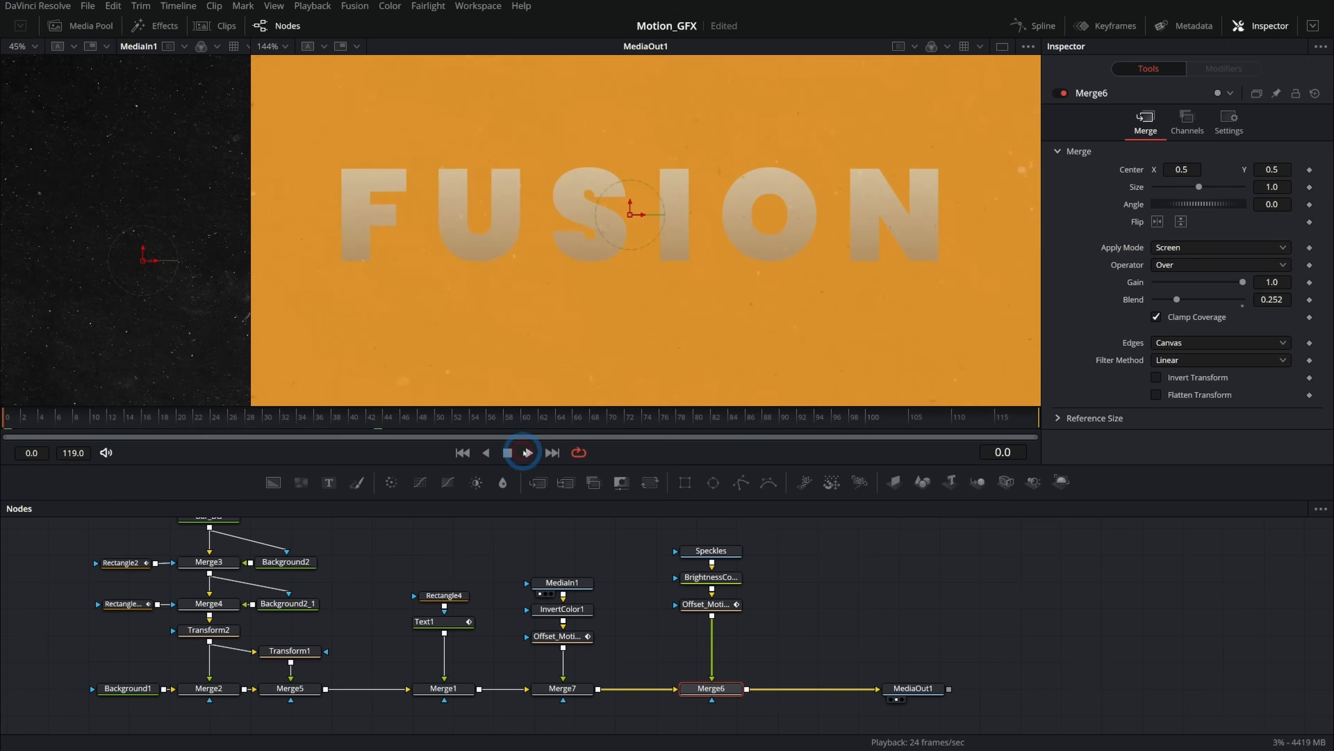
{"action": "left_click", "coordinate": [528, 452]}
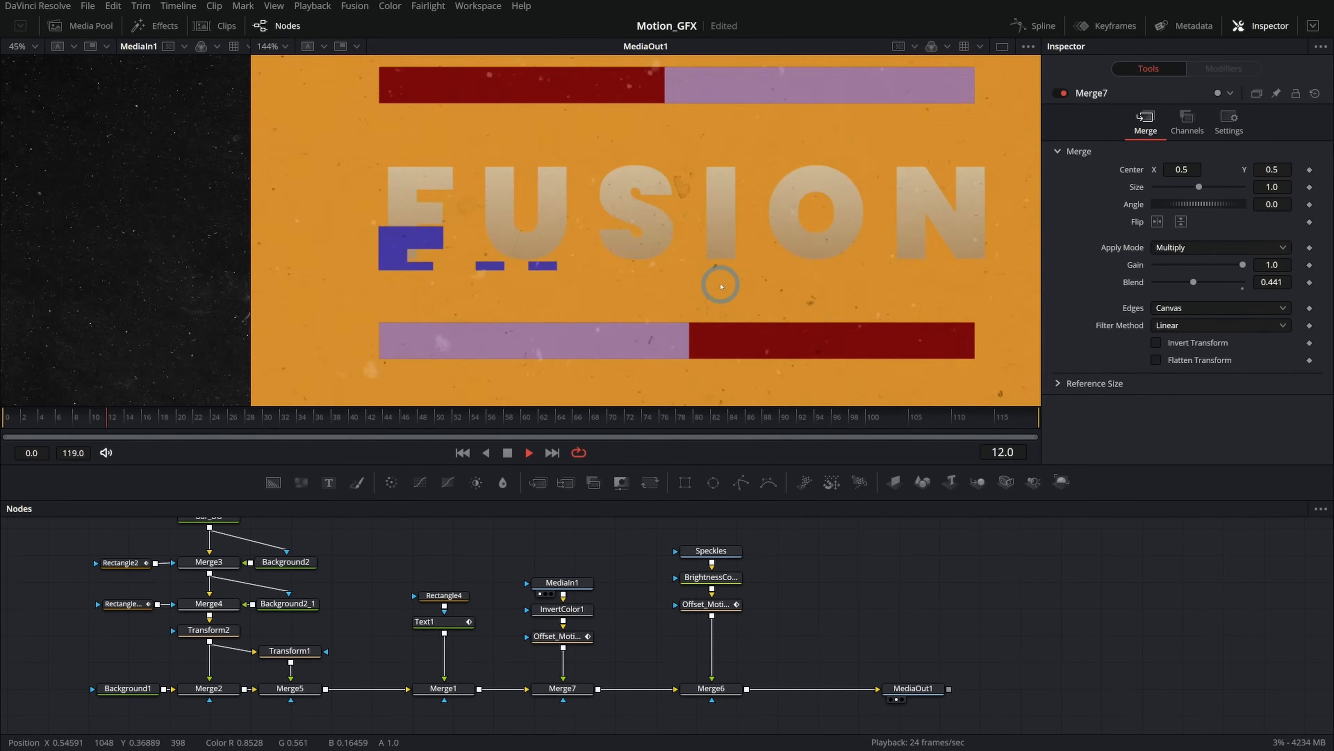
Zoom into the viewer and scrub the timeline to review the grunge texture on the letters.
{"action": "scroll", "coordinate": [718, 284], "scroll_direction": "up", "scroll_amount": 2}
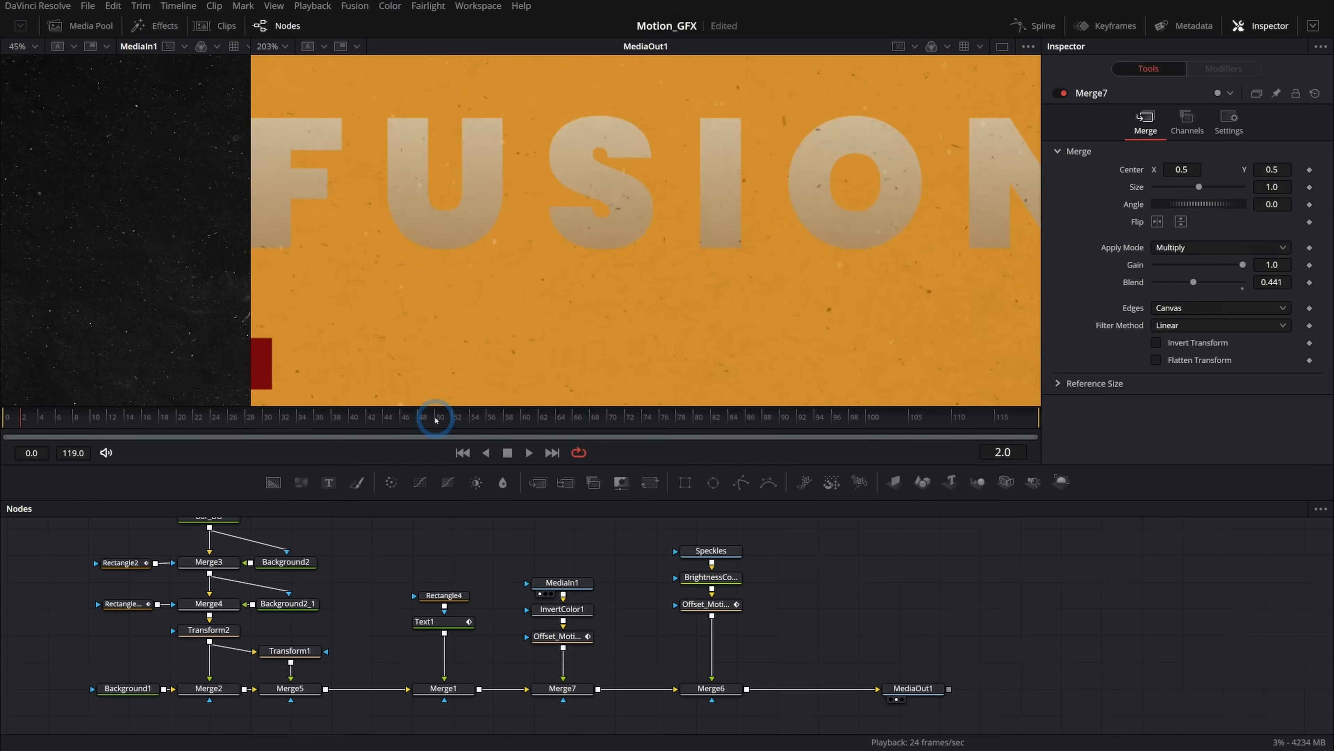
{"action": "left_click_drag", "start_coordinate": [435, 420], "coordinate": [297, 419]}
{"action": "left_click", "coordinate": [594, 219]}
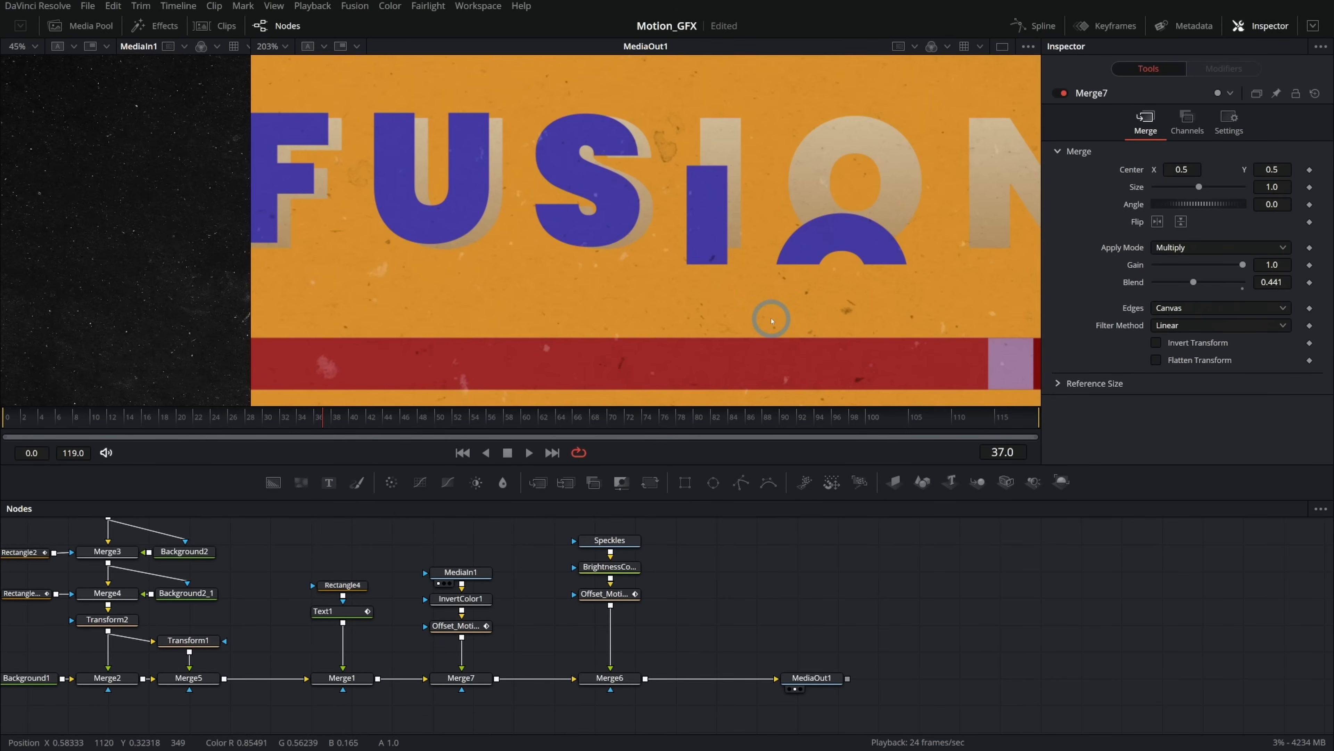
{"action": "left_click_drag", "start_coordinate": [253, 419], "coordinate": [280, 421]}
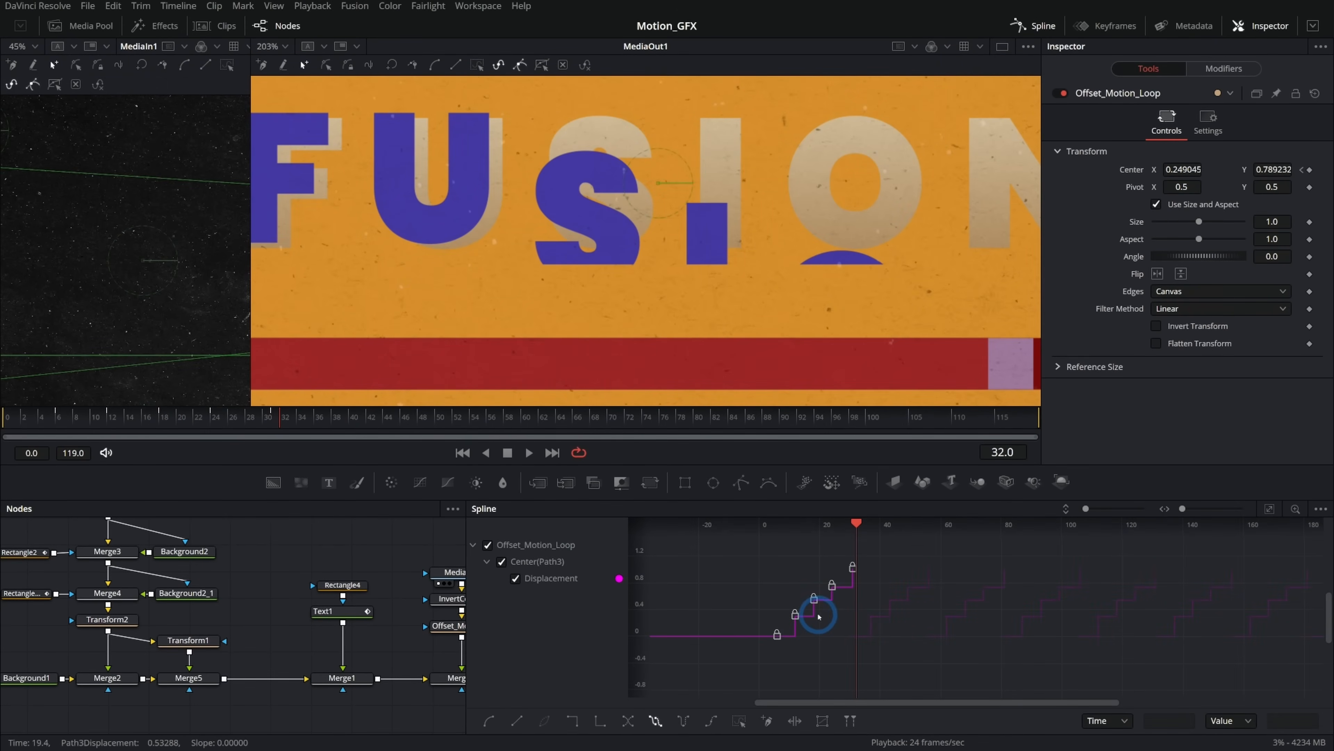
Inspect the offset motion loop's displacement curve in the spline editor while scrubbing the timeline.
{"action": "scroll", "coordinate": [818, 615], "scroll_direction": "up", "scroll_amount": 3}
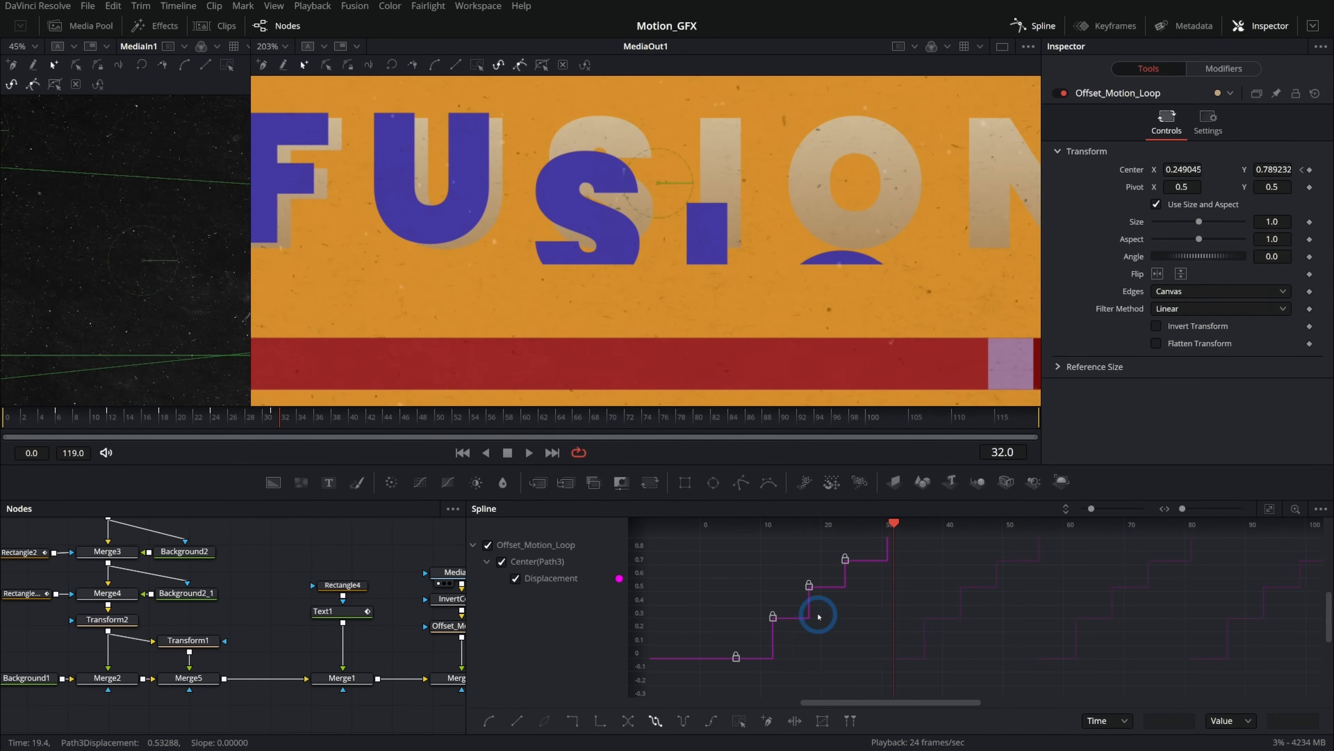
{"action": "left_click_drag", "start_coordinate": [882, 564], "coordinate": [901, 598]}
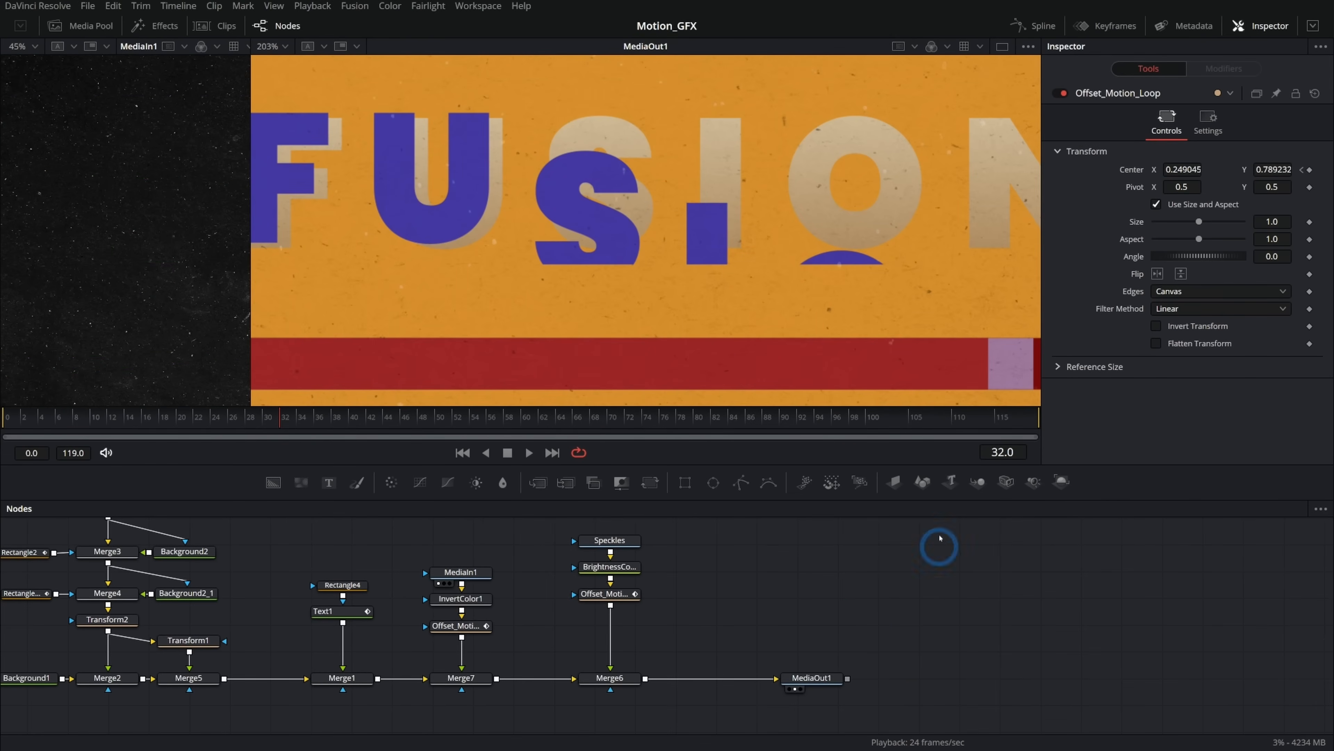
{"action": "left_click_drag", "start_coordinate": [507, 421], "coordinate": [460, 421]}
{"action": "left_click", "coordinate": [777, 629]}
{"action": "left_click_drag", "start_coordinate": [838, 626], "coordinate": [817, 627]}
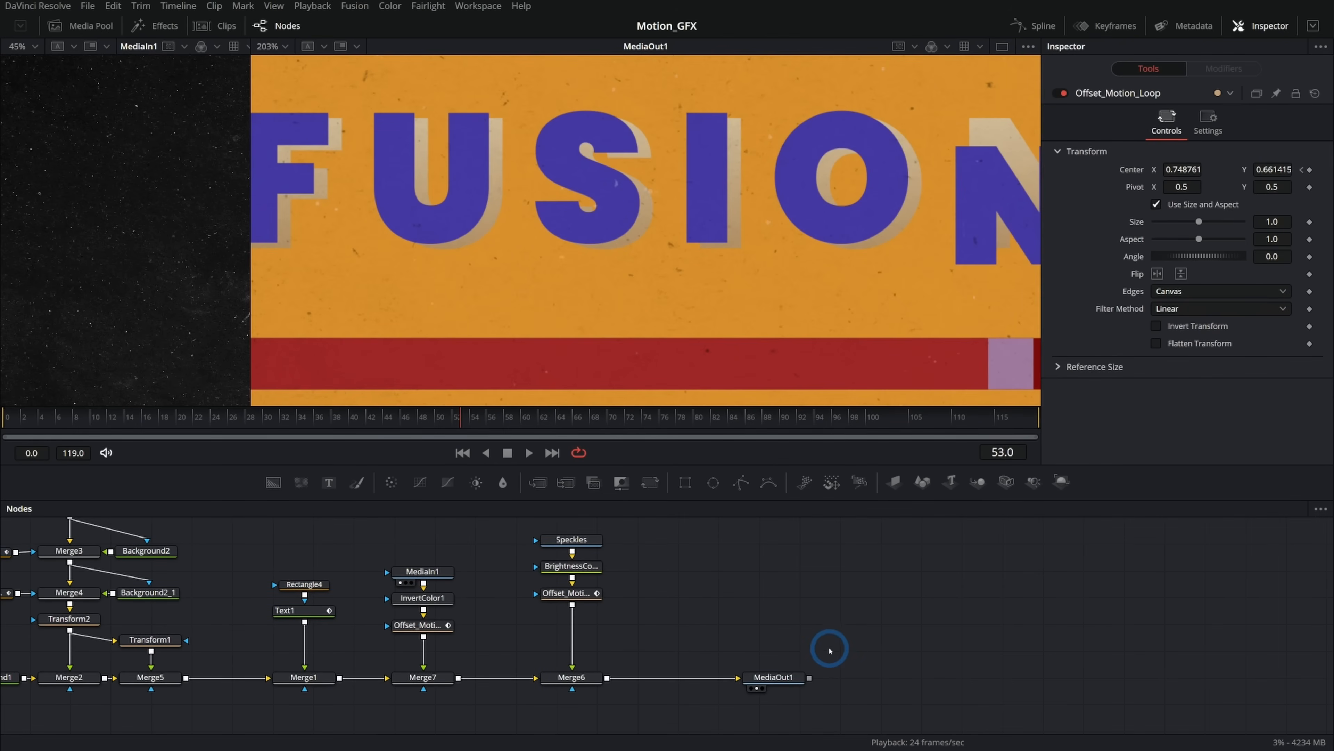
Move the MediaOut1 node further along to make room after Merge6.
{"action": "left_click_drag", "start_coordinate": [798, 673], "coordinate": [970, 674]}
{"action": "left_click", "coordinate": [835, 623]}
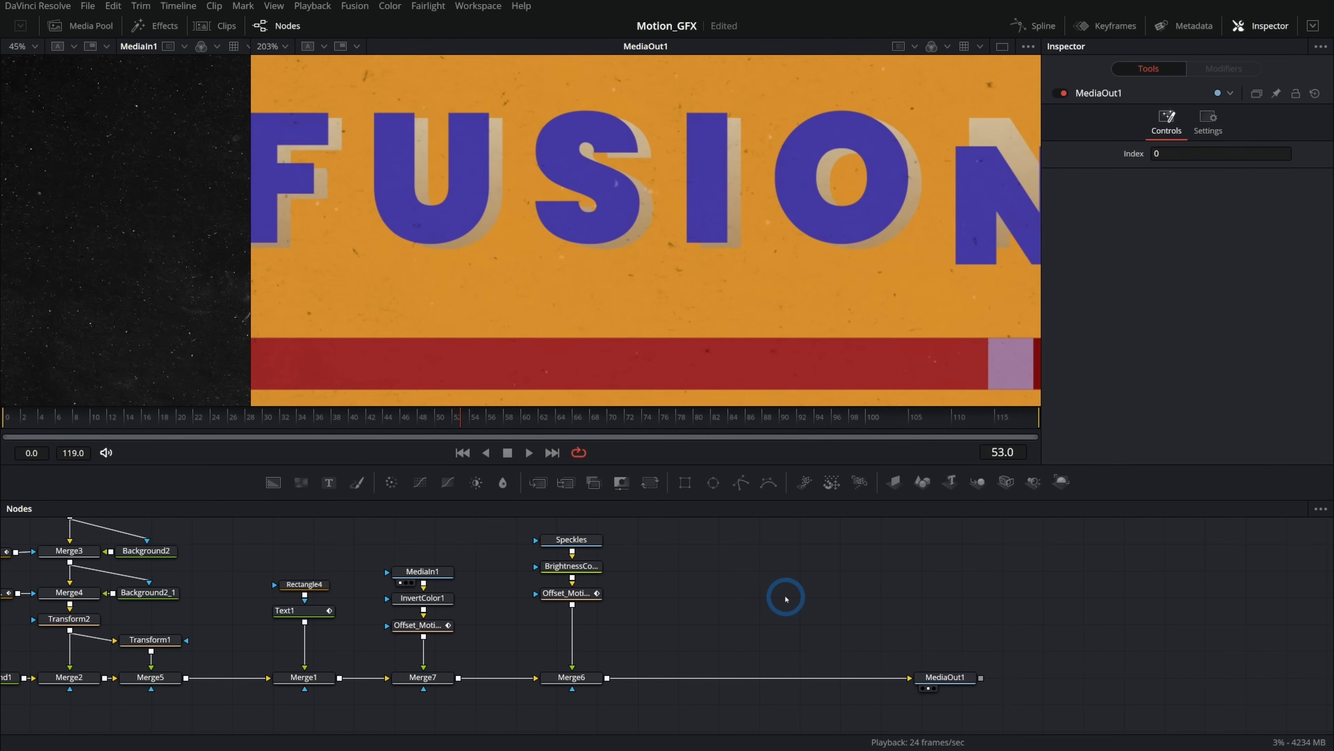
Add a Time Stretcher node and connect Merge6's output into it.
{"action": "key", "text": "shift+space"}
{"action": "type", "text": "time"}
{"action": "key", "text": "Down"}
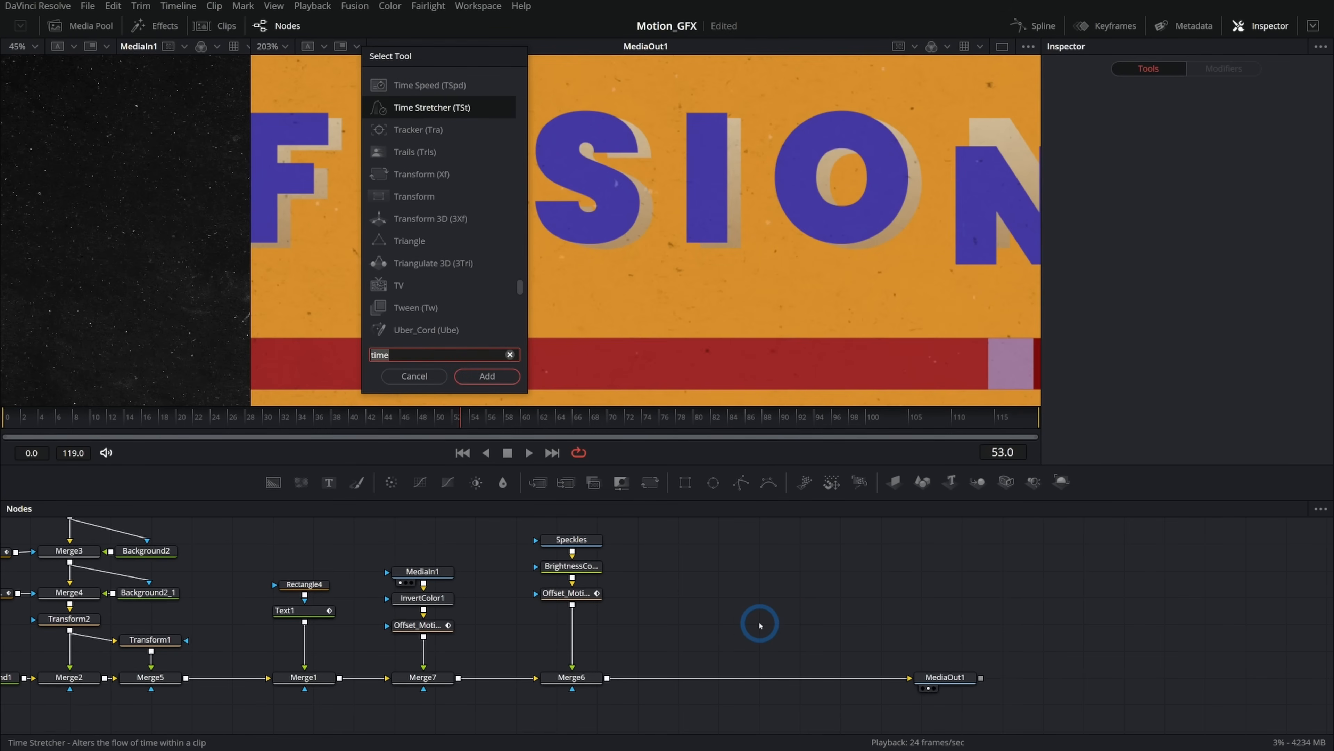
{"action": "key", "text": "Return"}
{"action": "left_click_drag", "start_coordinate": [608, 678], "coordinate": [764, 624]}
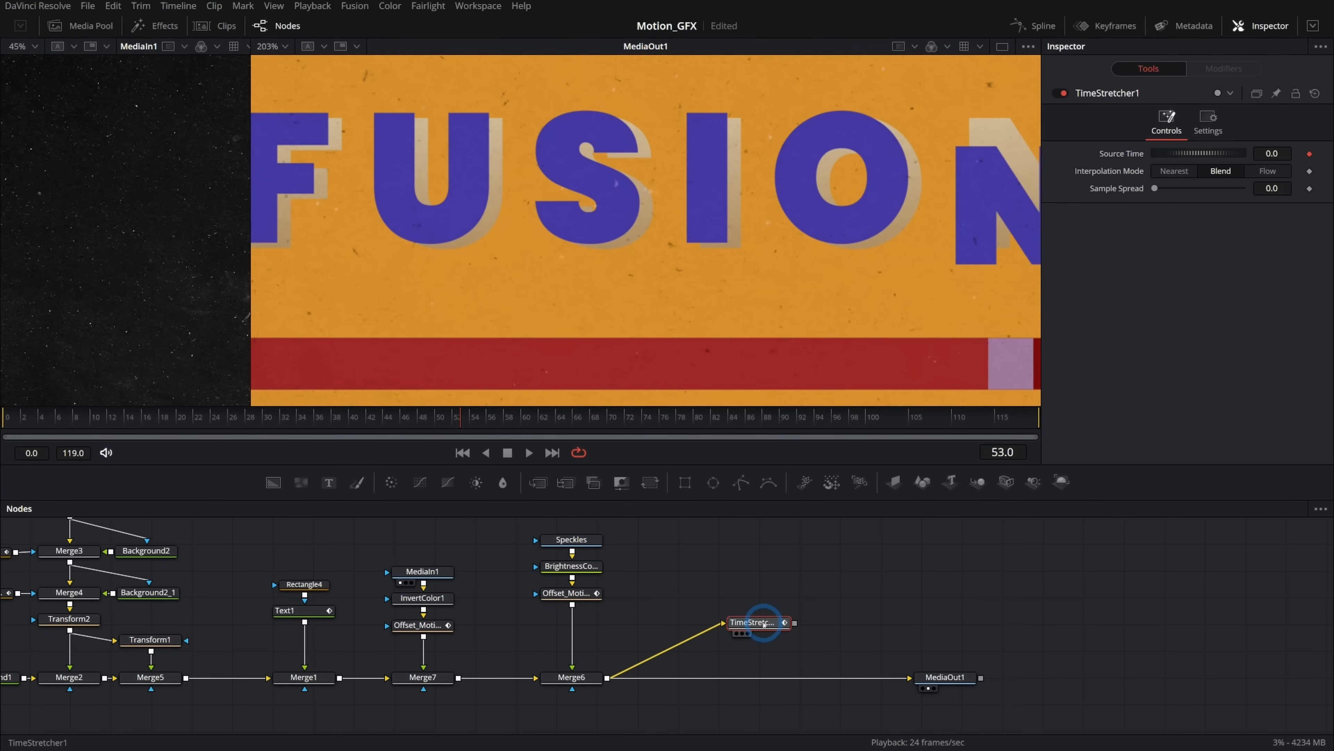
View the Time Stretcher output and scrub the timeline and Source Time slider to test it.
{"action": "key", "text": "2"}
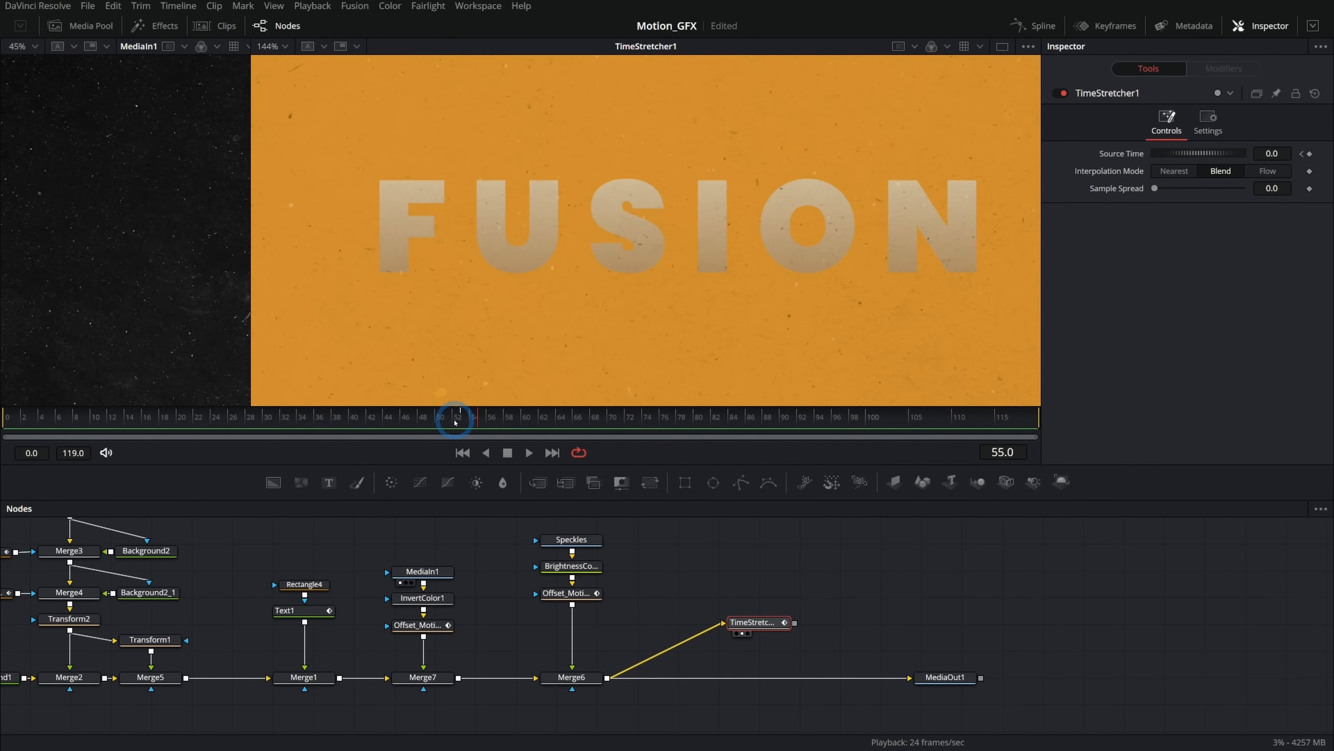
{"action": "left_click_drag", "start_coordinate": [491, 421], "coordinate": [619, 420]}
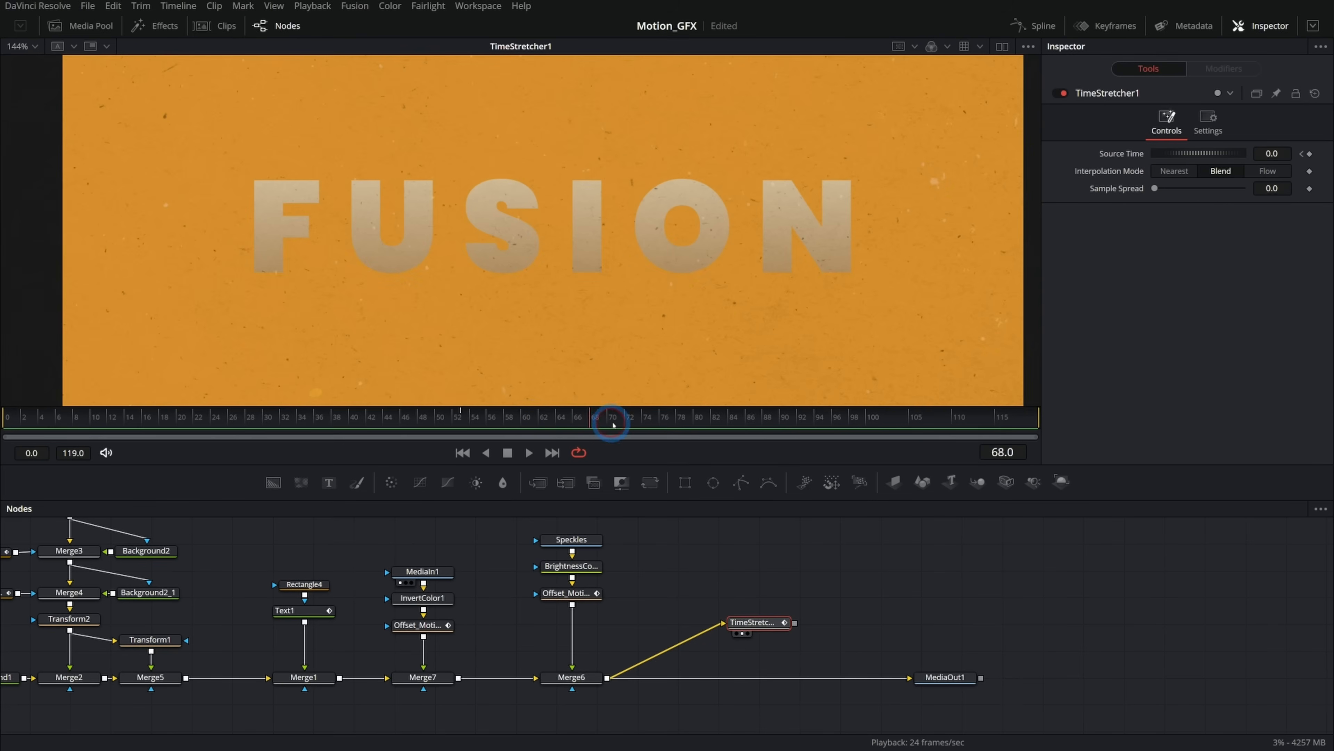
{"action": "left_click_drag", "start_coordinate": [612, 418], "coordinate": [583, 418]}
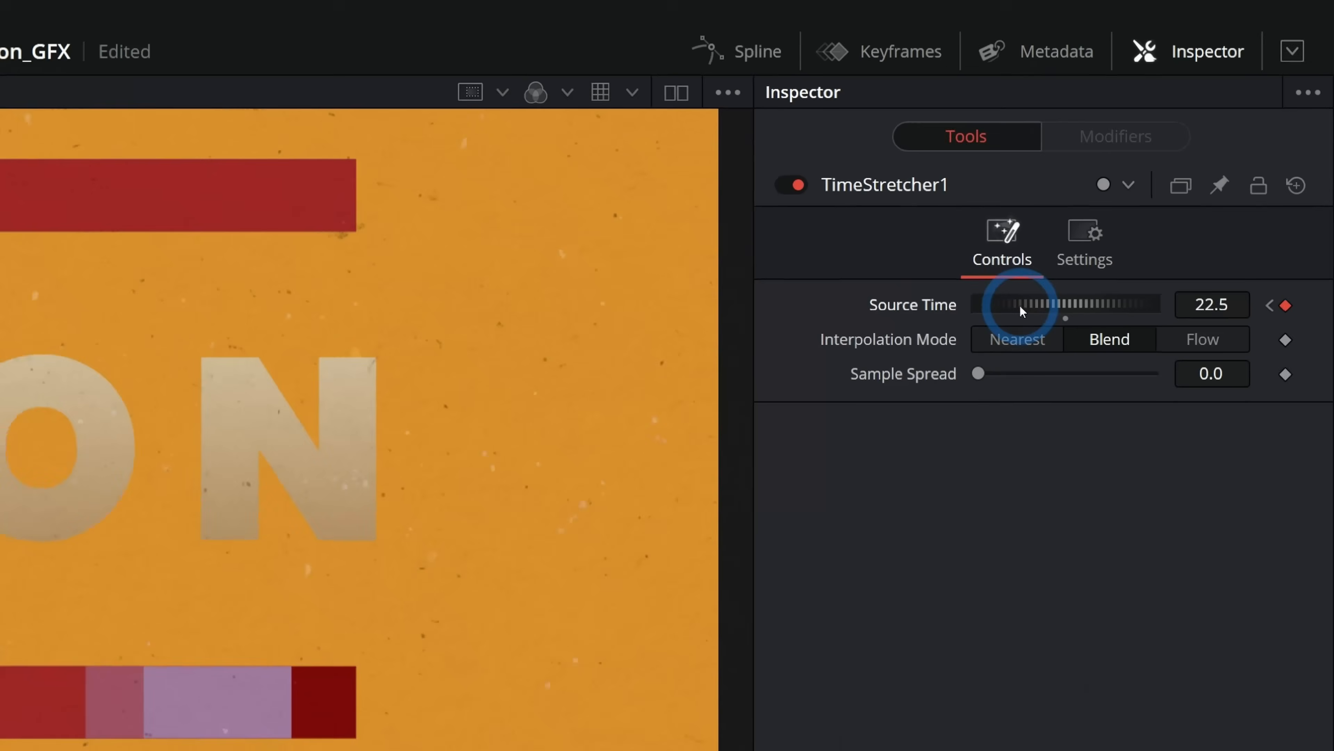
{"action": "left_click_drag", "start_coordinate": [1176, 152], "coordinate": [1172, 153]}
{"action": "left_click_drag", "start_coordinate": [1013, 310], "coordinate": [1075, 316]}
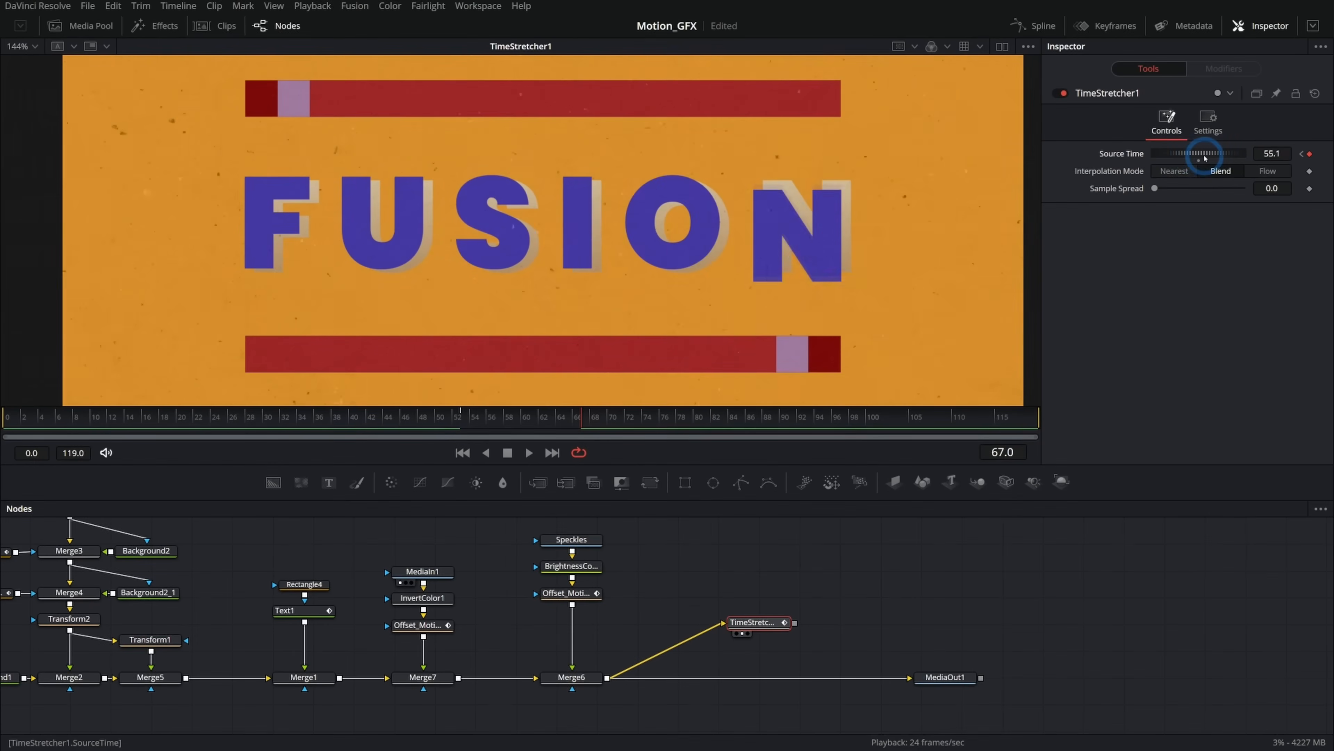
{"action": "mouse_move", "coordinate": [1205, 158]}
{"action": "left_mouse_down"}
{"action": "mouse_move", "coordinate": [1169, 157]}
{"action": "mouse_move", "coordinate": [1208, 162]}
{"action": "left_mouse_up"}
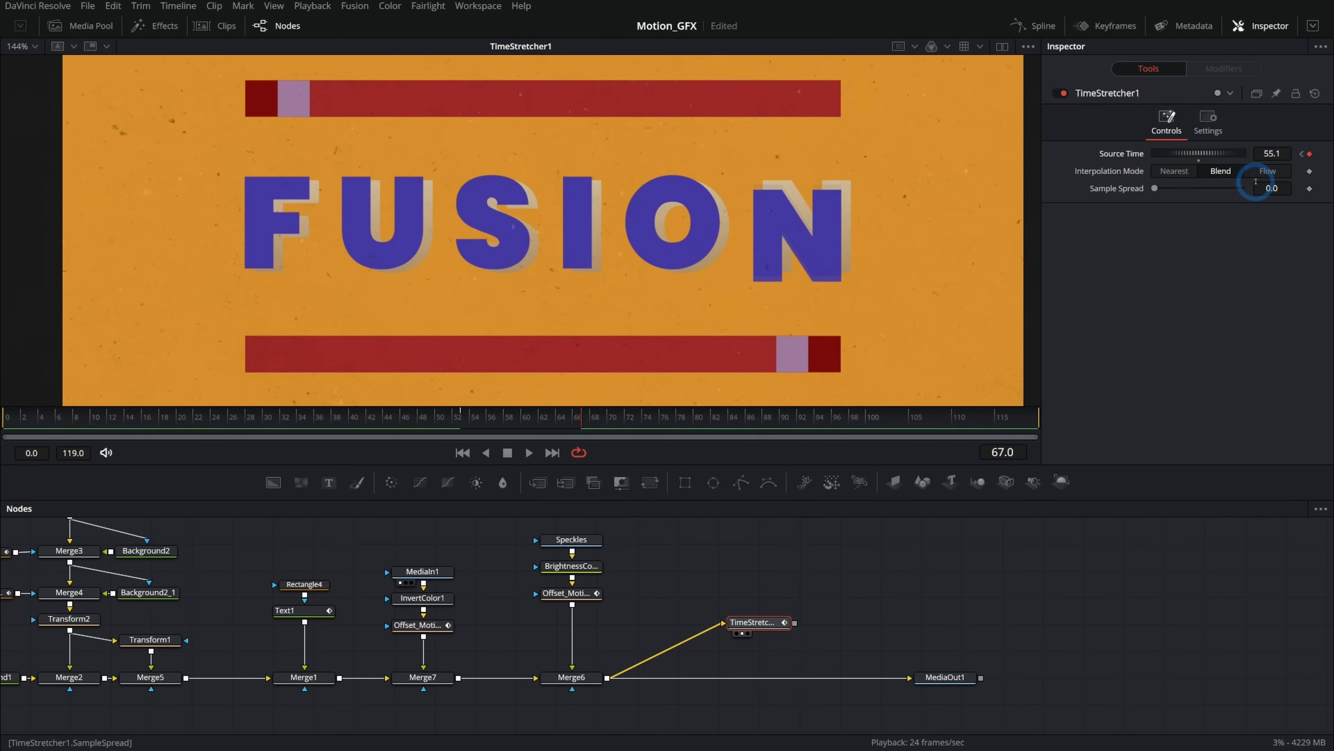
Add an expression to the Time Stretcher's Source Time set to time.
{"action": "left_click", "coordinate": [1301, 153]}
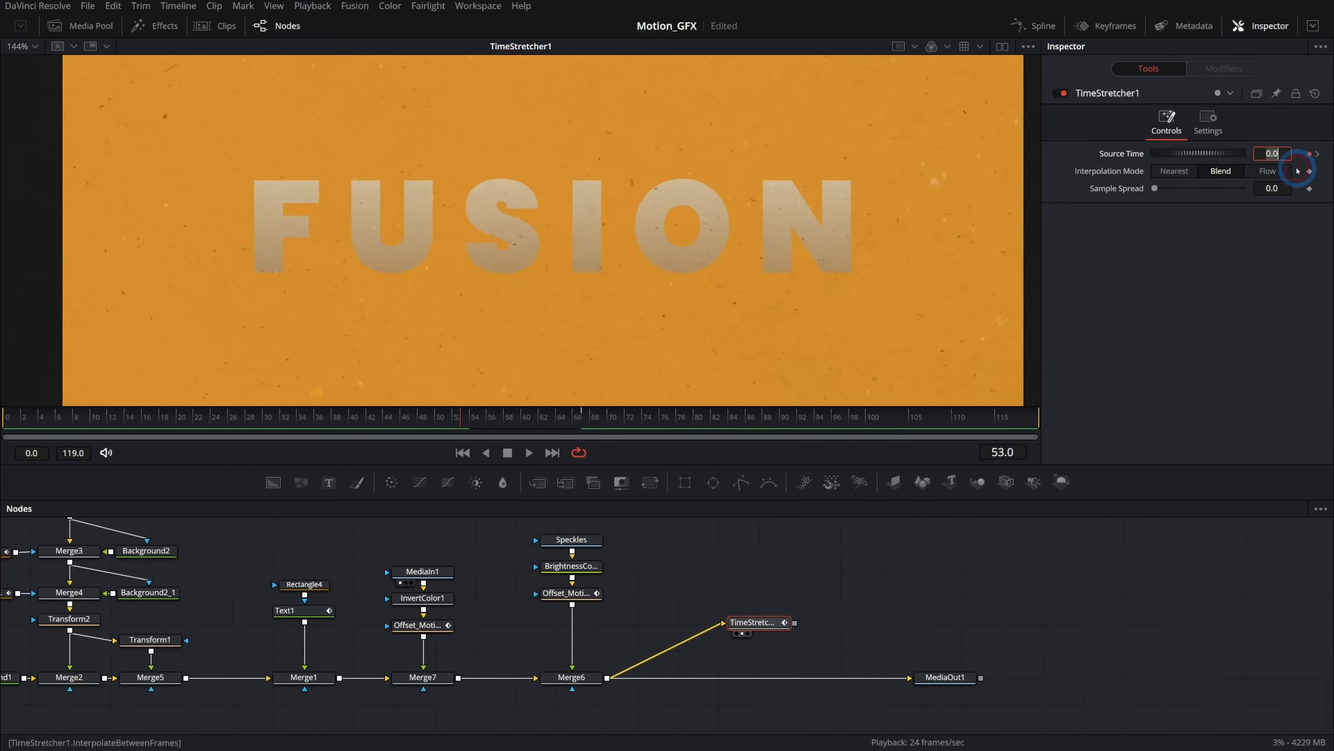
{"action": "left_click", "coordinate": [1312, 153]}
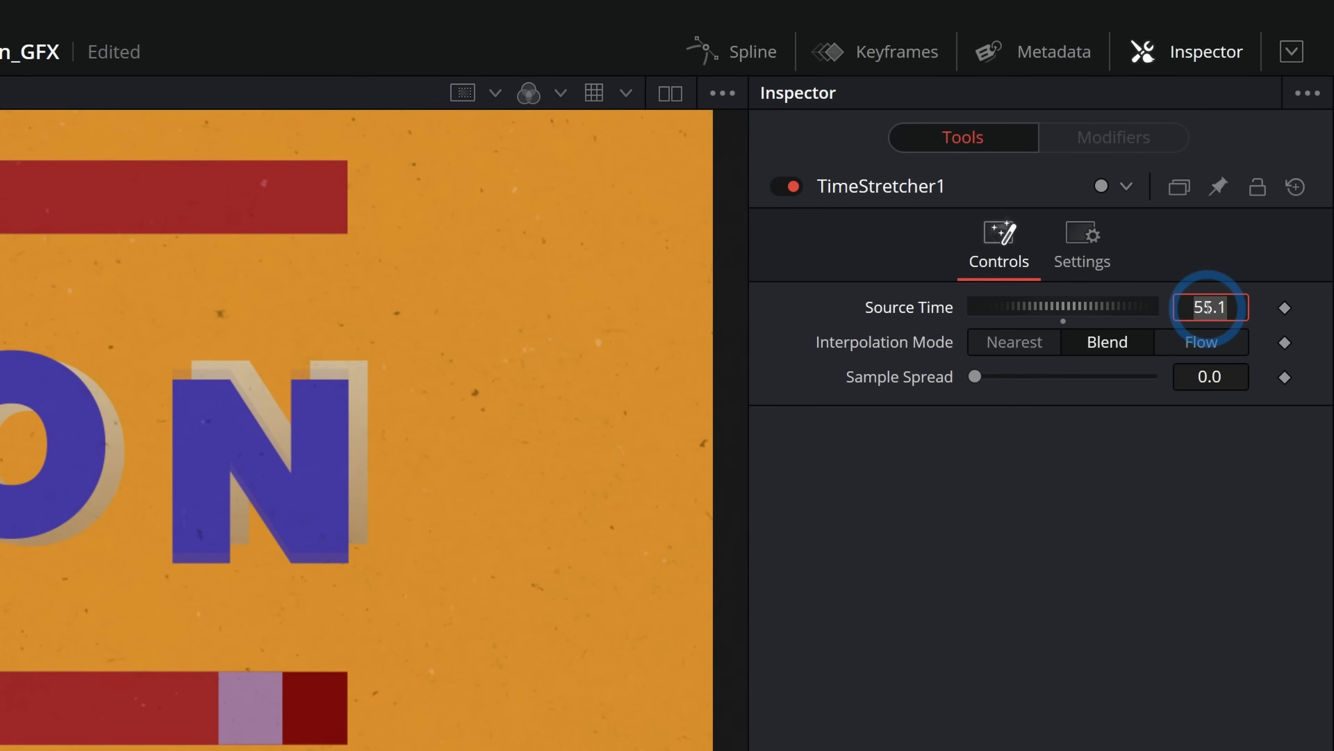
{"action": "key", "text": "Return"}
{"action": "left_click", "coordinate": [1013, 341]}
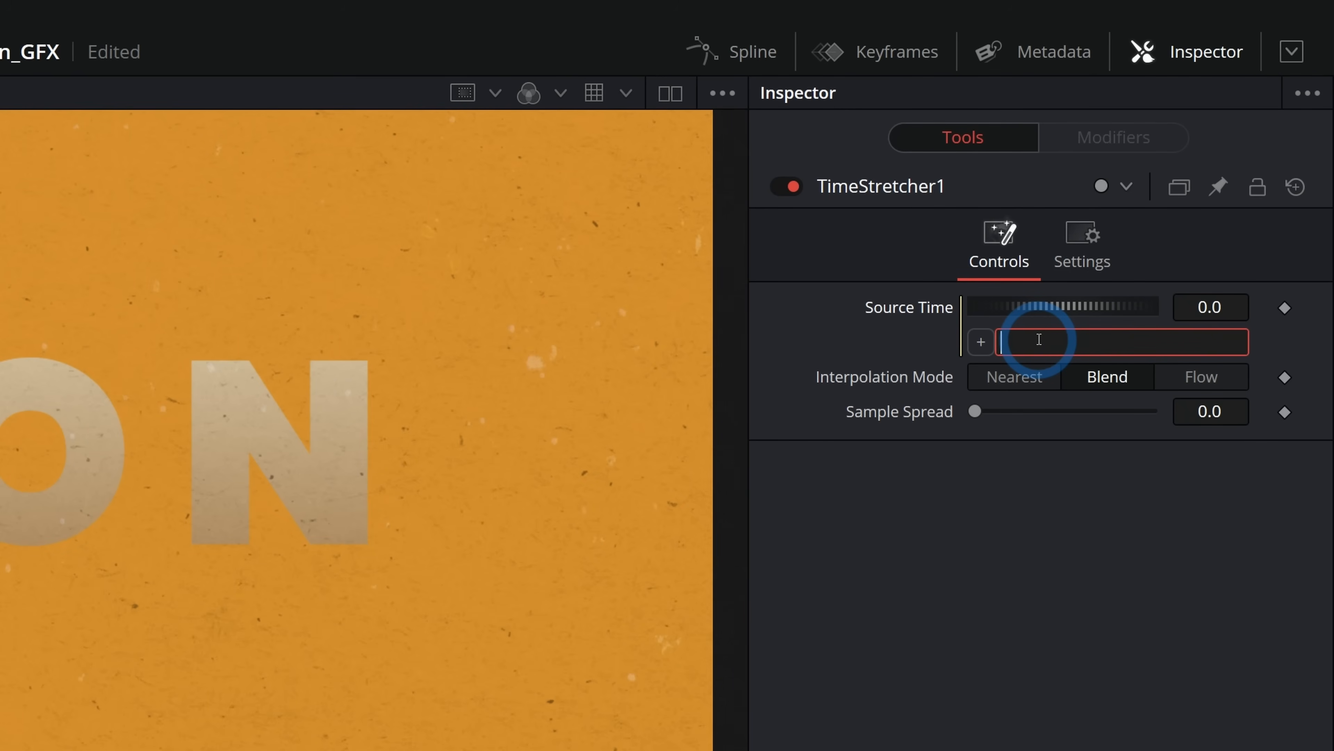
{"action": "key", "text": "Return"}
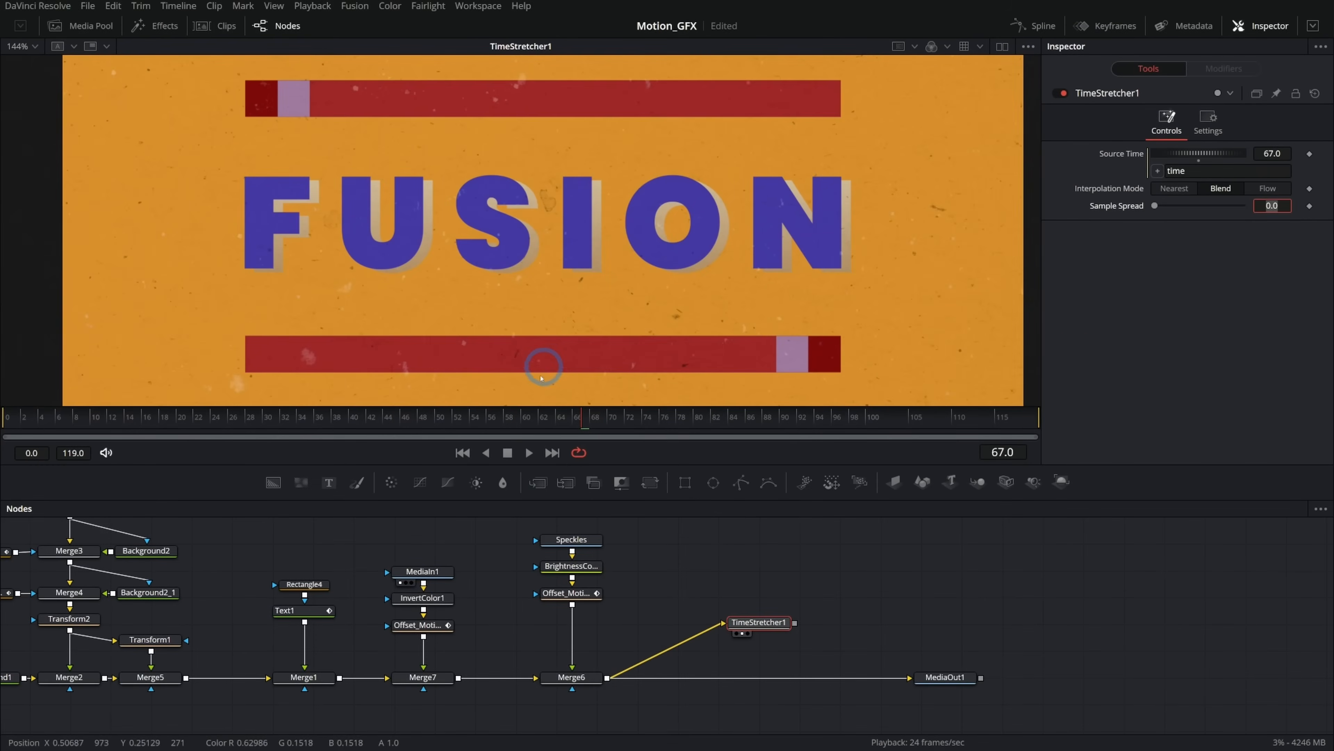
Play back the composite from the start and stop it.
{"action": "left_click_drag", "start_coordinate": [251, 420], "coordinate": [15, 448]}
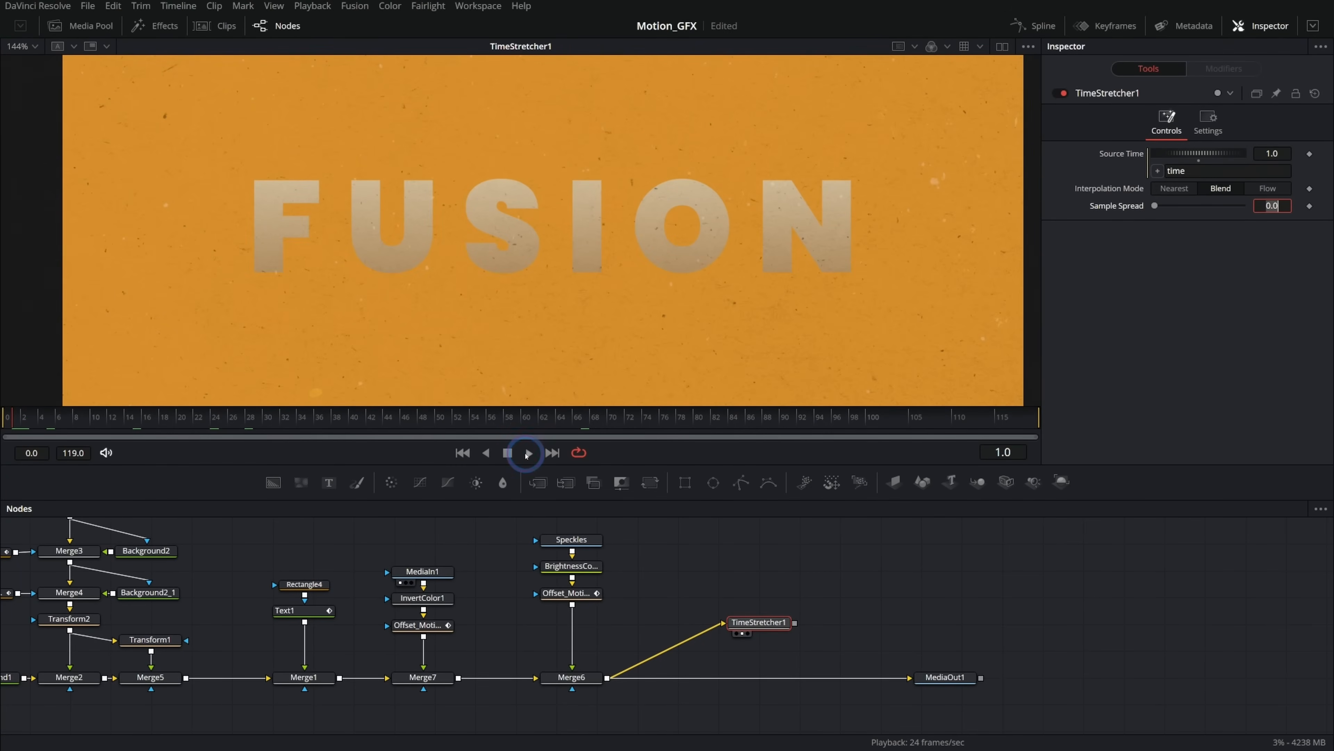
{"action": "left_click", "coordinate": [527, 453]}
{"action": "left_click", "coordinate": [507, 452]}
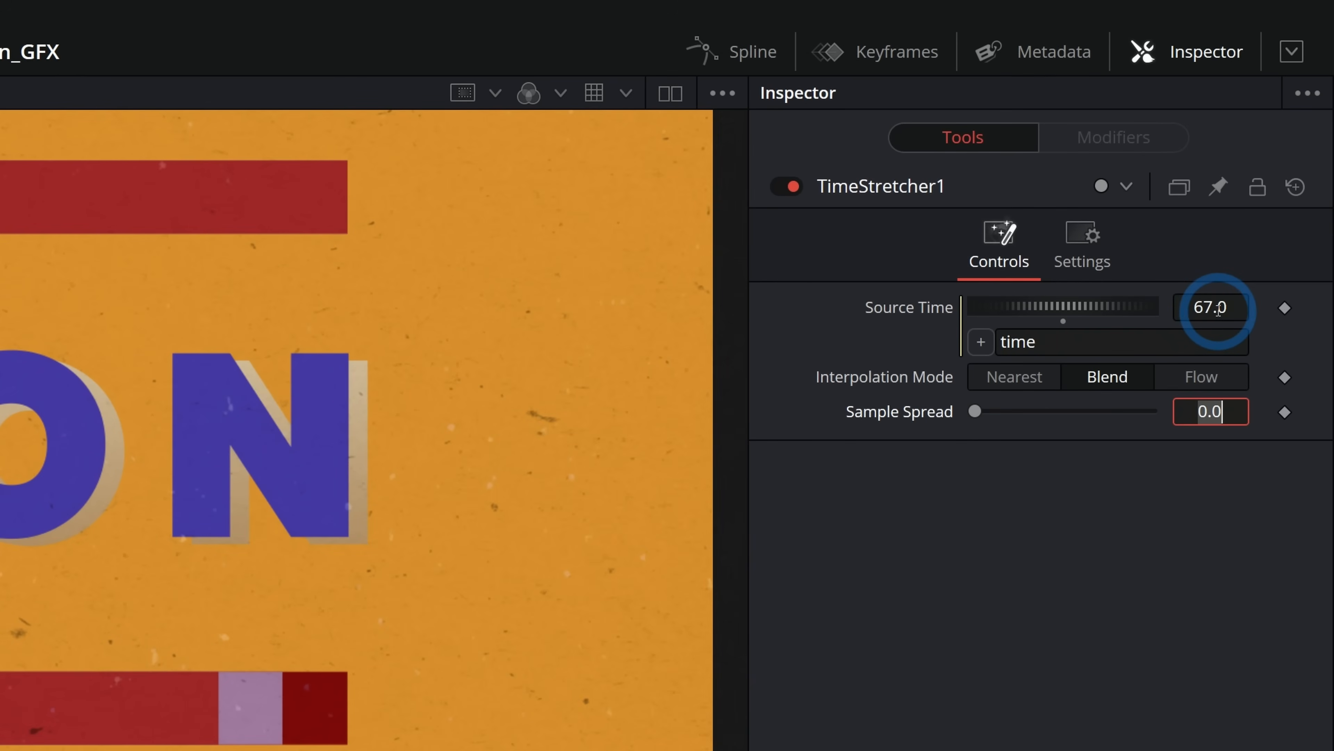
Change the Source Time expression to floor(time) and scrub to check it.
{"action": "left_click", "coordinate": [1051, 341]}
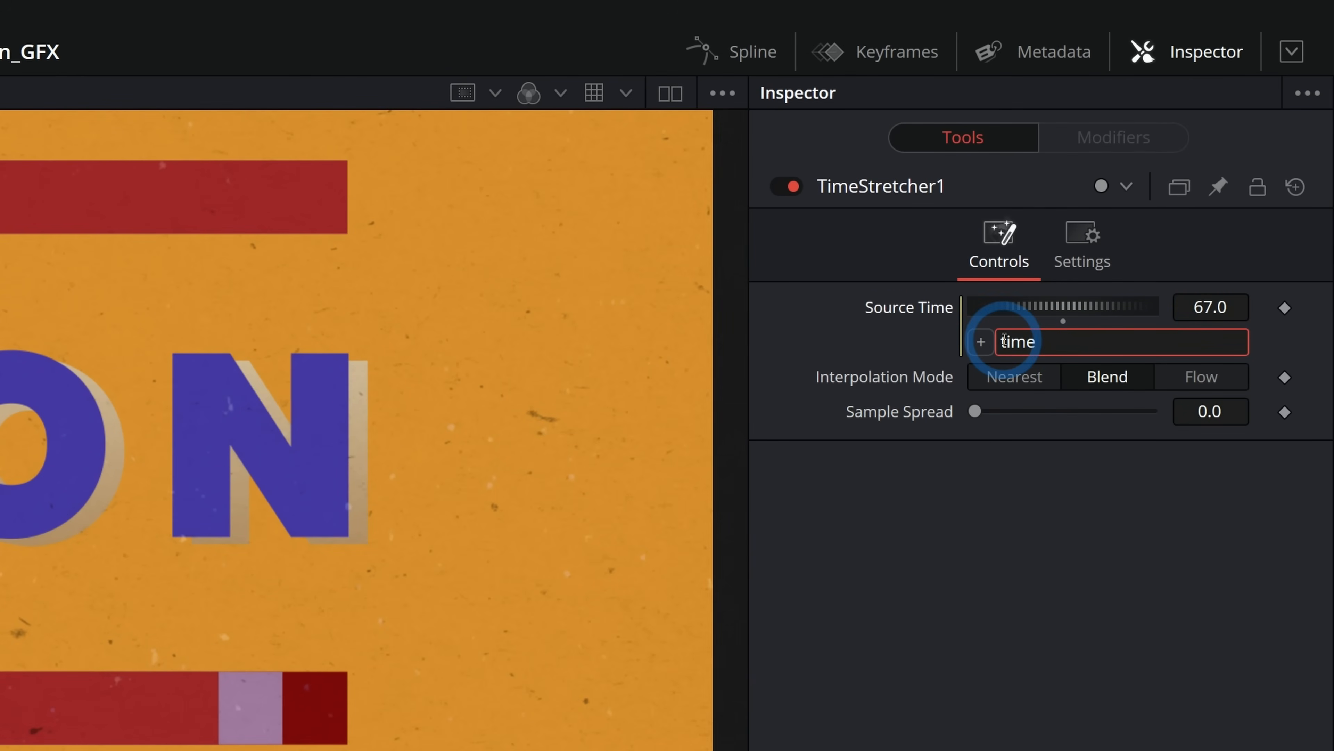
{"action": "left_click", "coordinate": [1027, 377]}
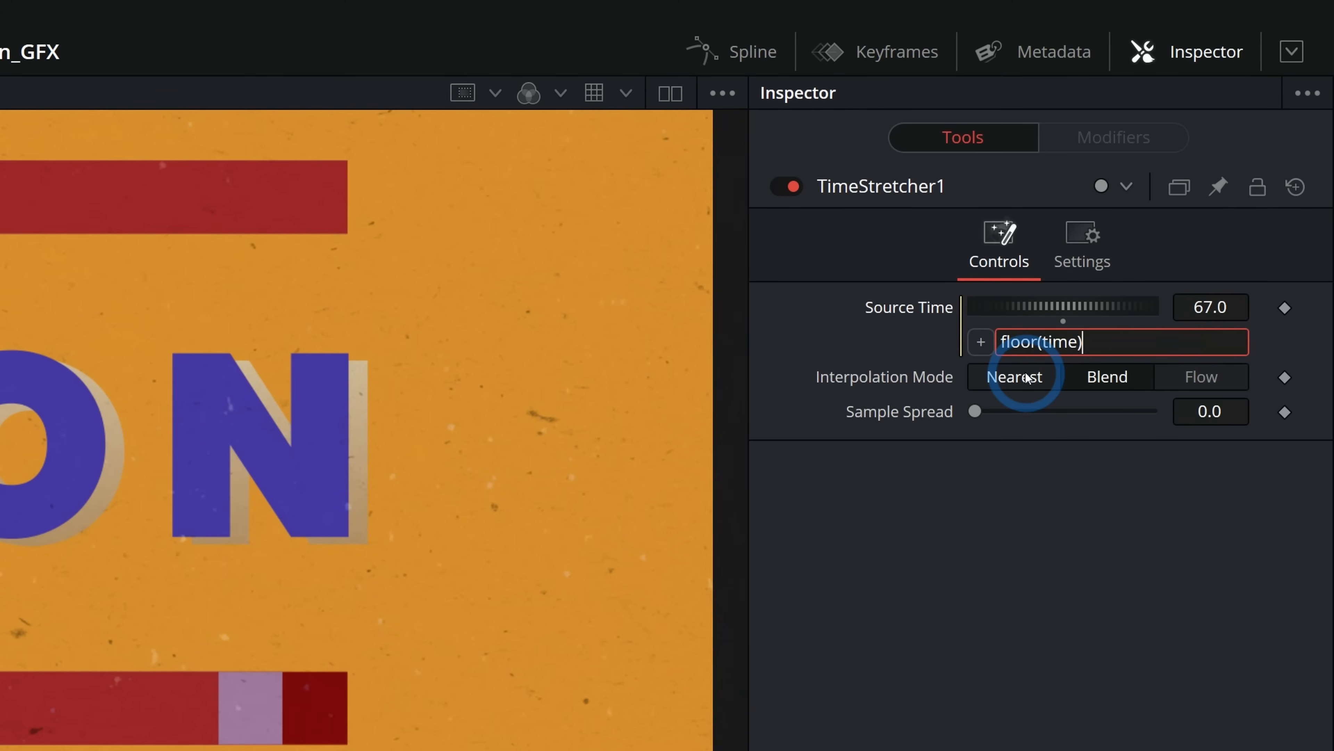
{"action": "left_click", "coordinate": [1084, 341]}
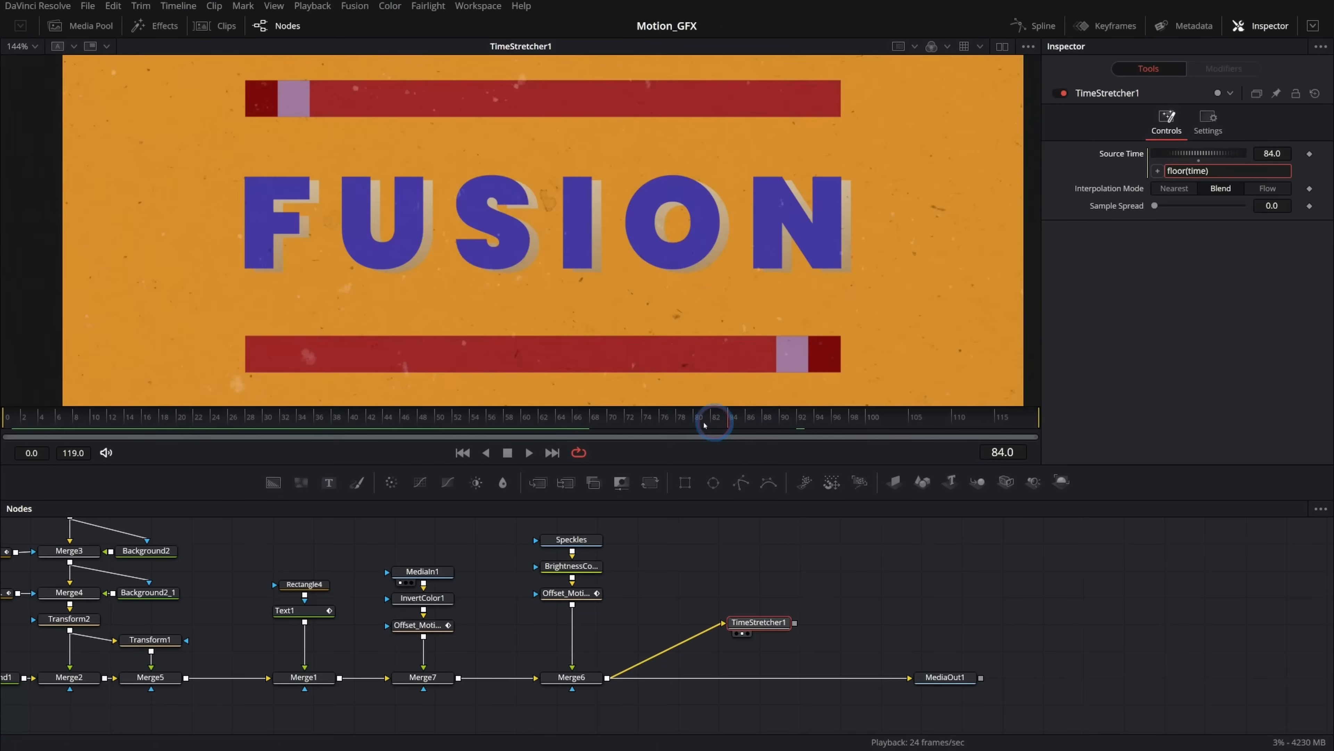
{"action": "left_click_drag", "start_coordinate": [715, 423], "coordinate": [660, 425]}
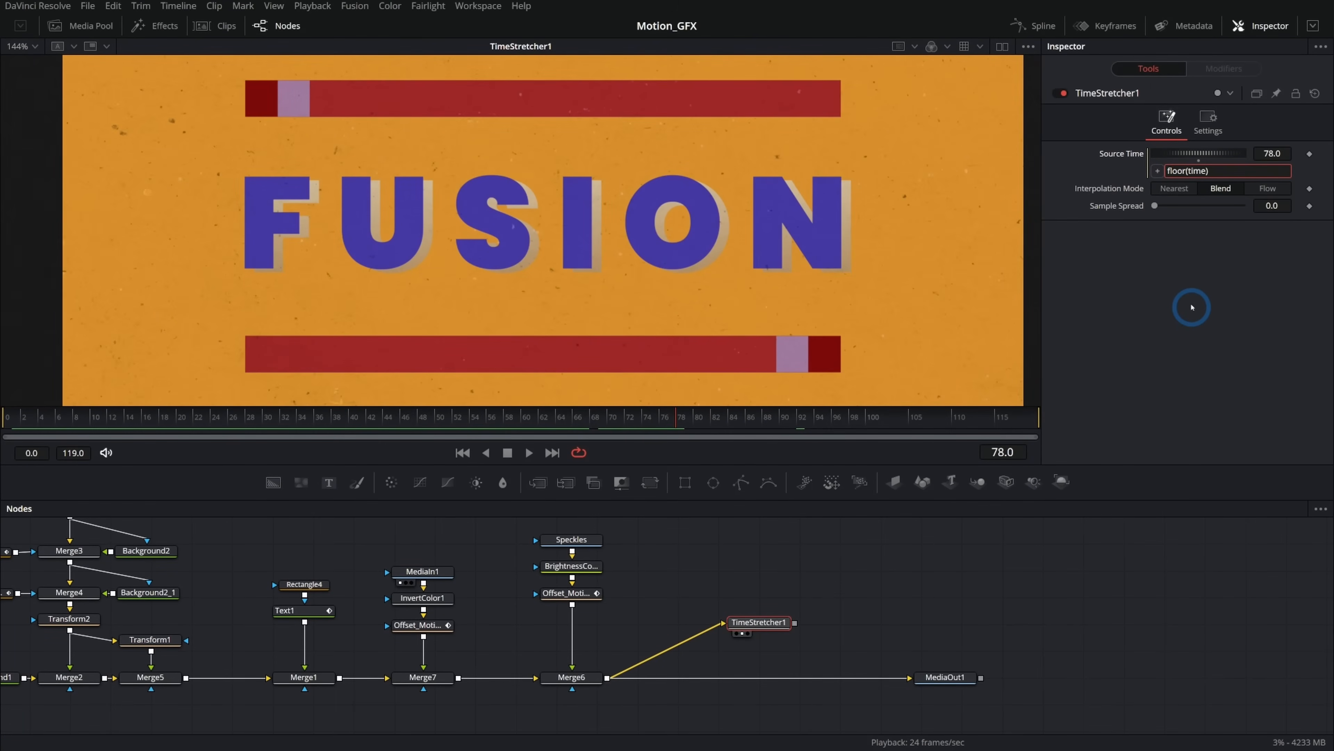
Change the Source Time expression to floor(time/2)*2.
{"action": "left_click", "coordinate": [1200, 171]}
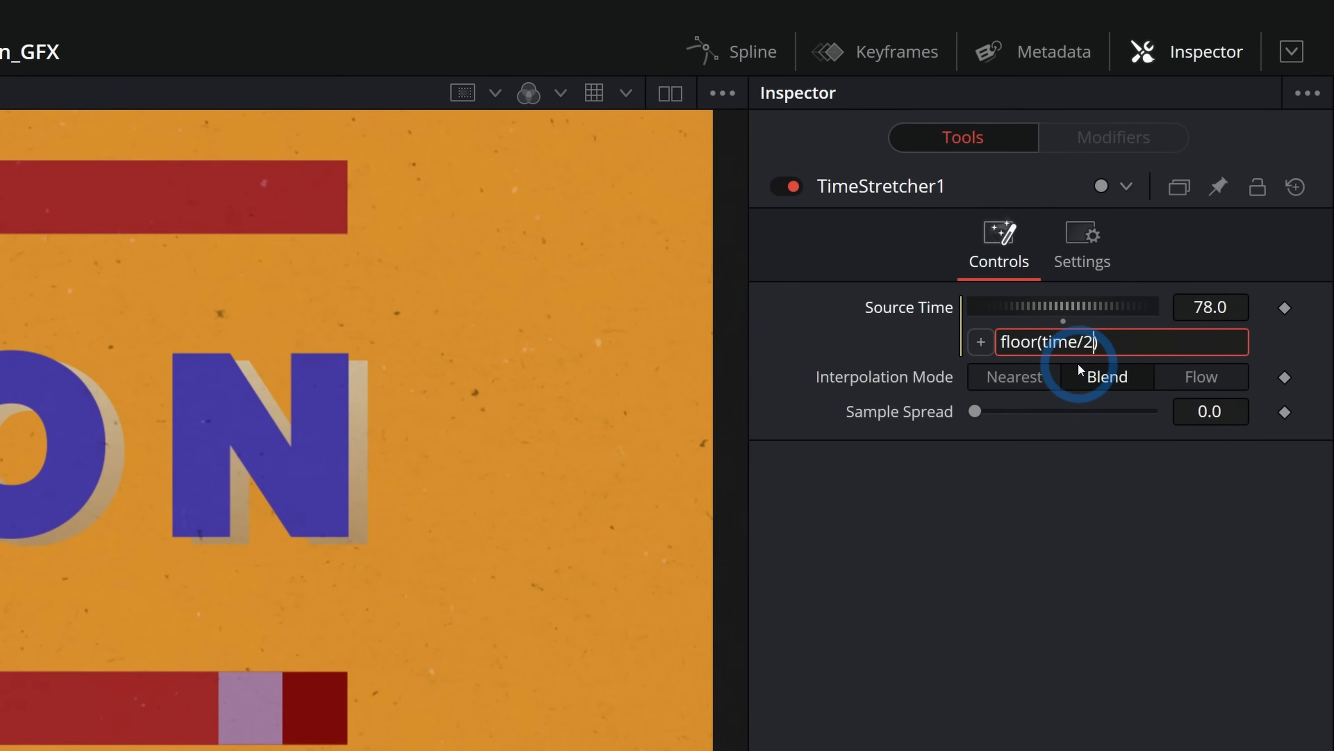
{"action": "key", "text": "Tab"}
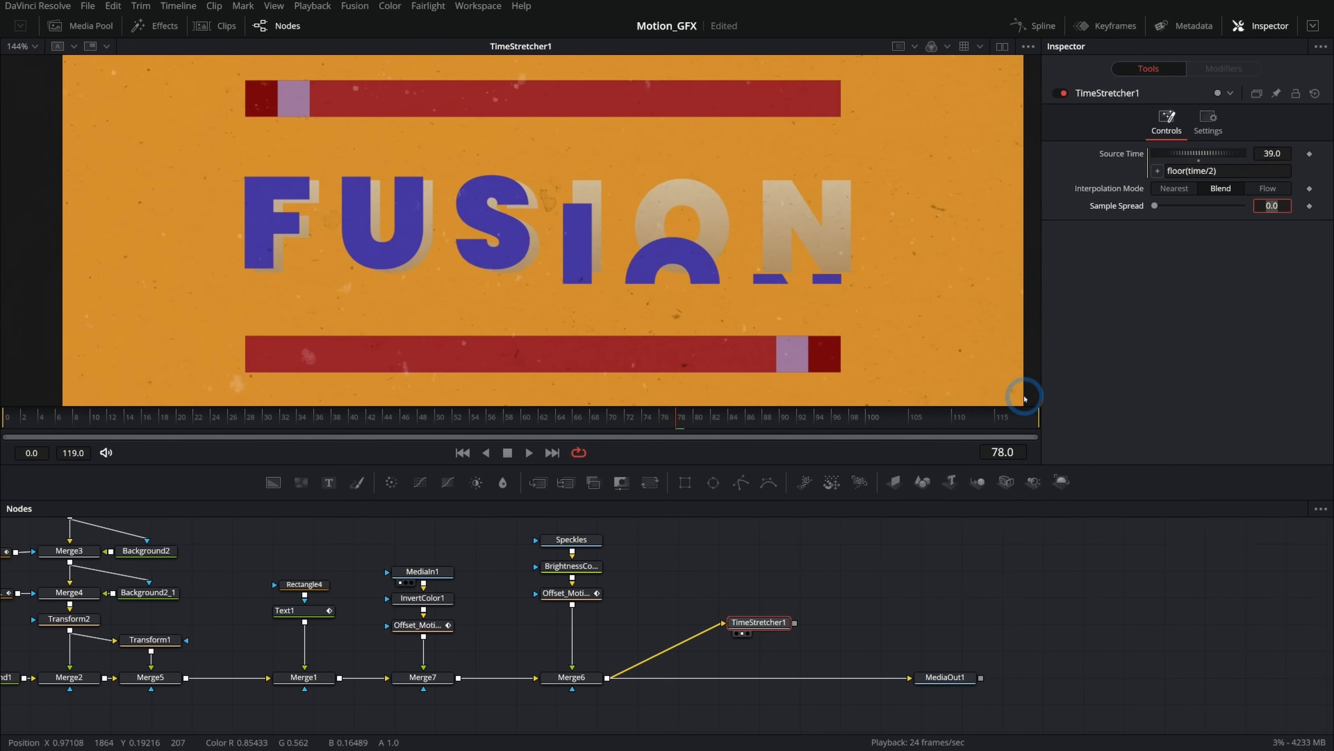
{"action": "left_click_drag", "start_coordinate": [998, 451], "coordinate": [925, 465]}
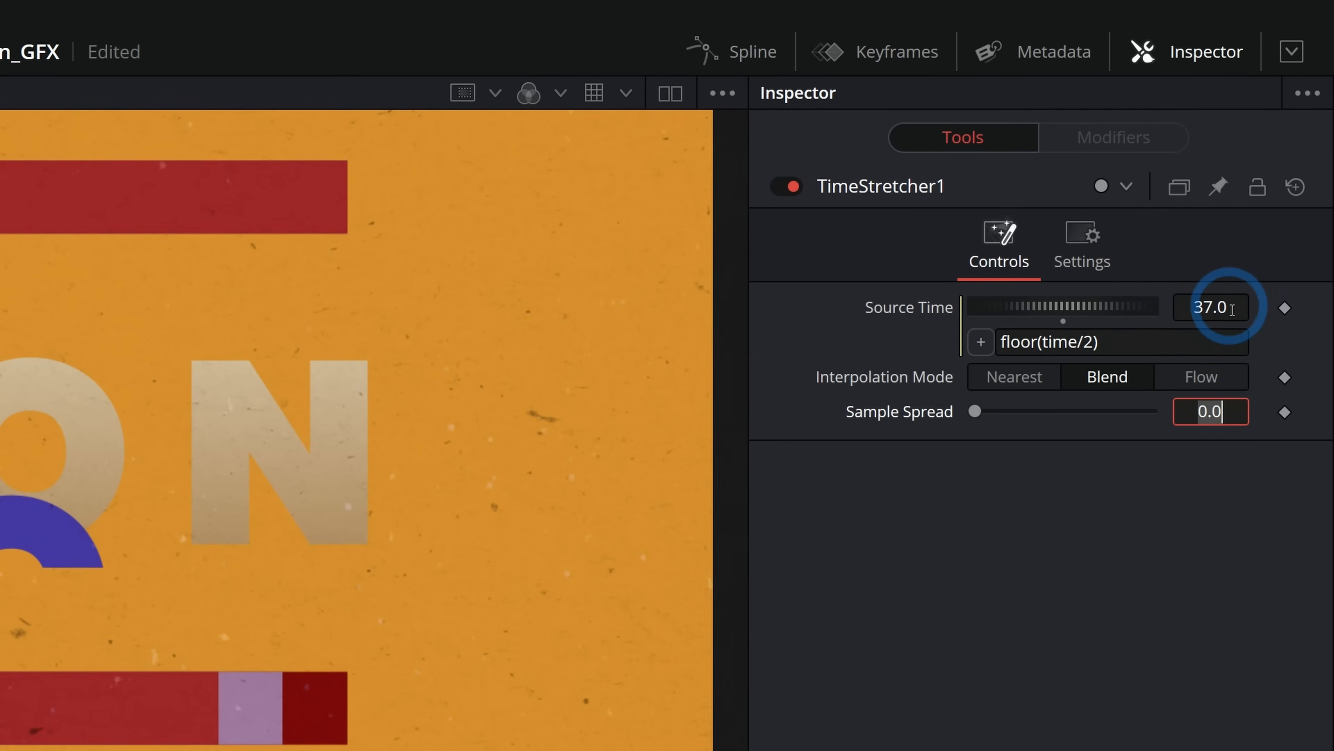
{"action": "left_click", "coordinate": [1113, 344]}
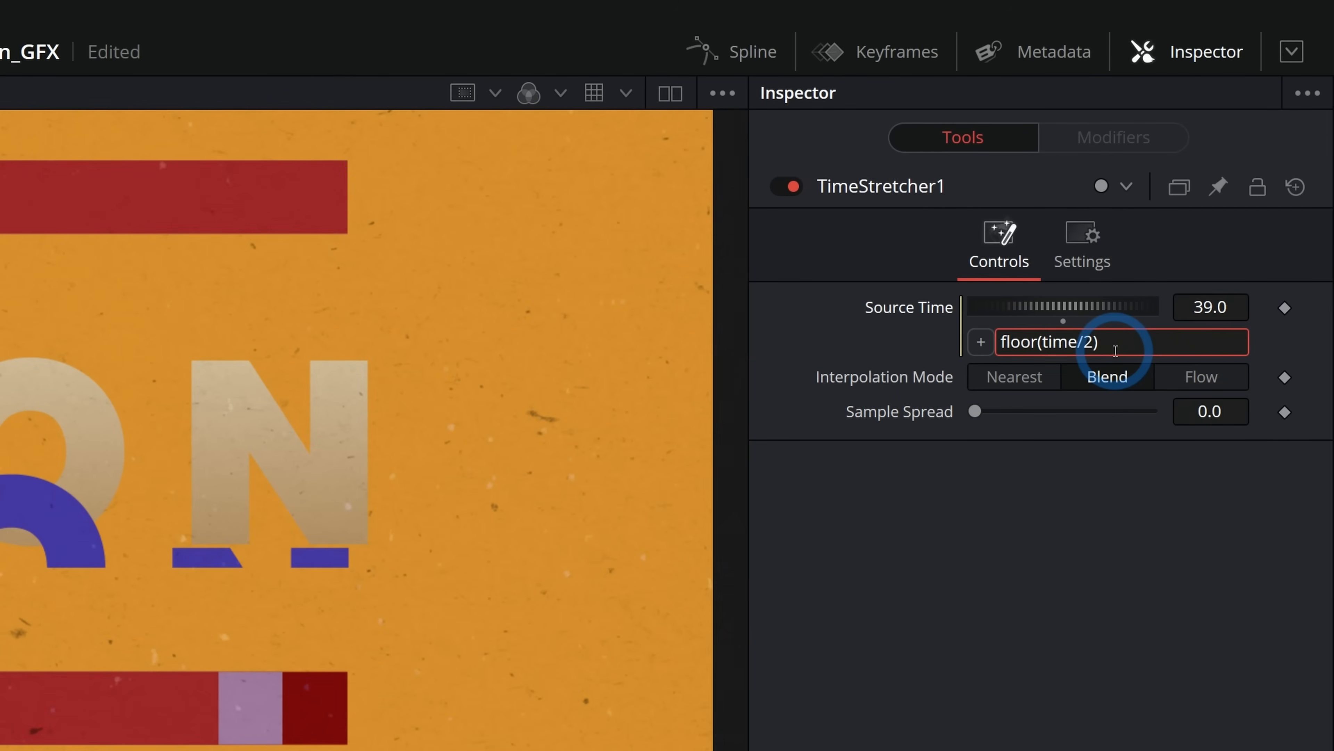
{"action": "key", "text": "Return"}
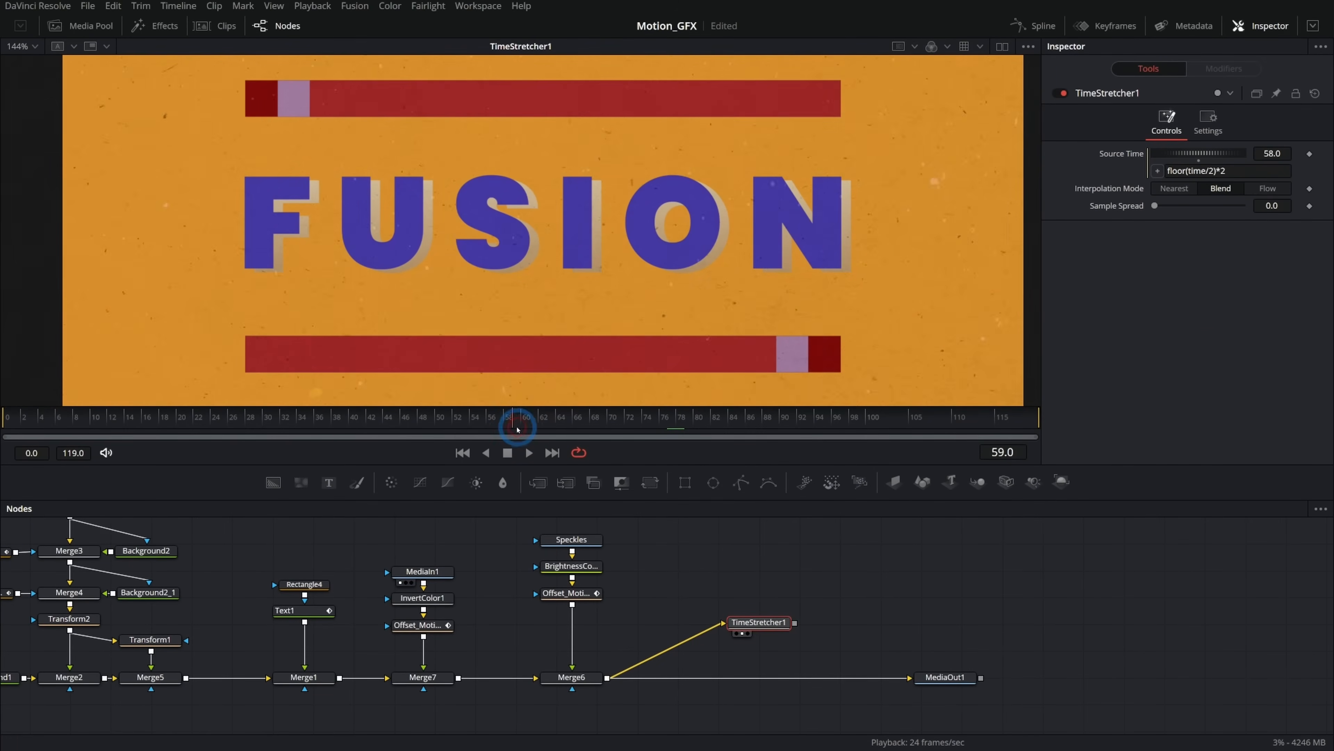
Change the Source Time expression to floor(time/6)*6.
{"action": "left_click_drag", "start_coordinate": [517, 429], "coordinate": [632, 426]}
{"action": "left_click_drag", "start_coordinate": [745, 430], "coordinate": [600, 429]}
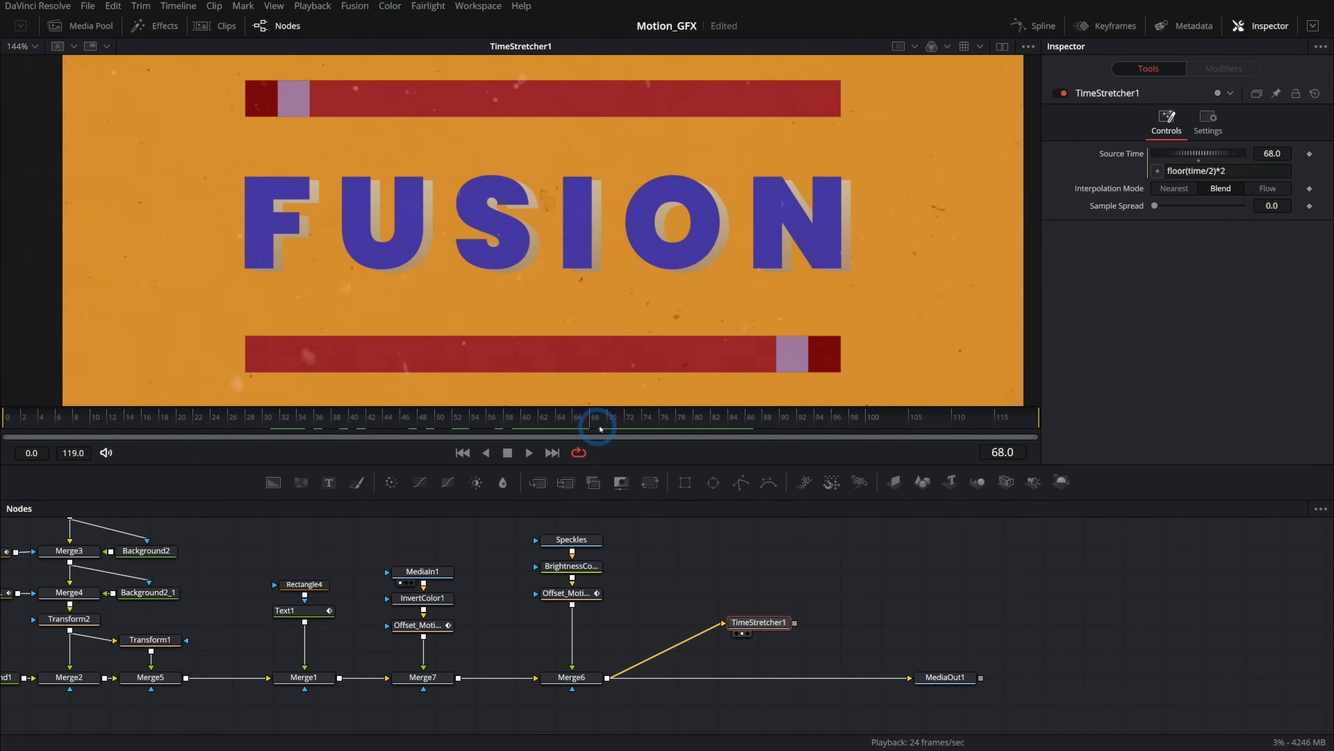
{"action": "left_click", "coordinate": [1214, 172]}
{"action": "key", "text": "BackSpace"}
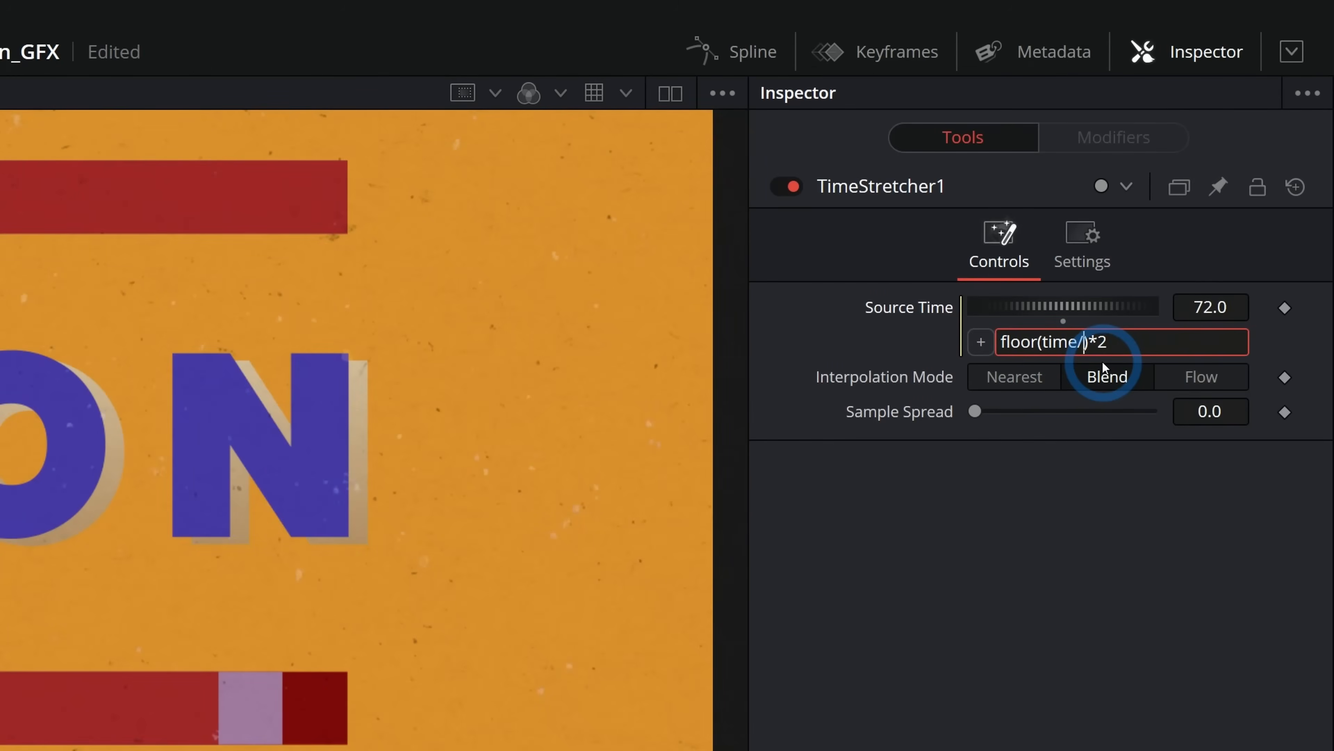
{"action": "type", "text": "6"}
{"action": "key", "text": "End"}
{"action": "key", "text": "BackSpace"}
{"action": "type", "text": "6"}
{"action": "key", "text": "Return"}
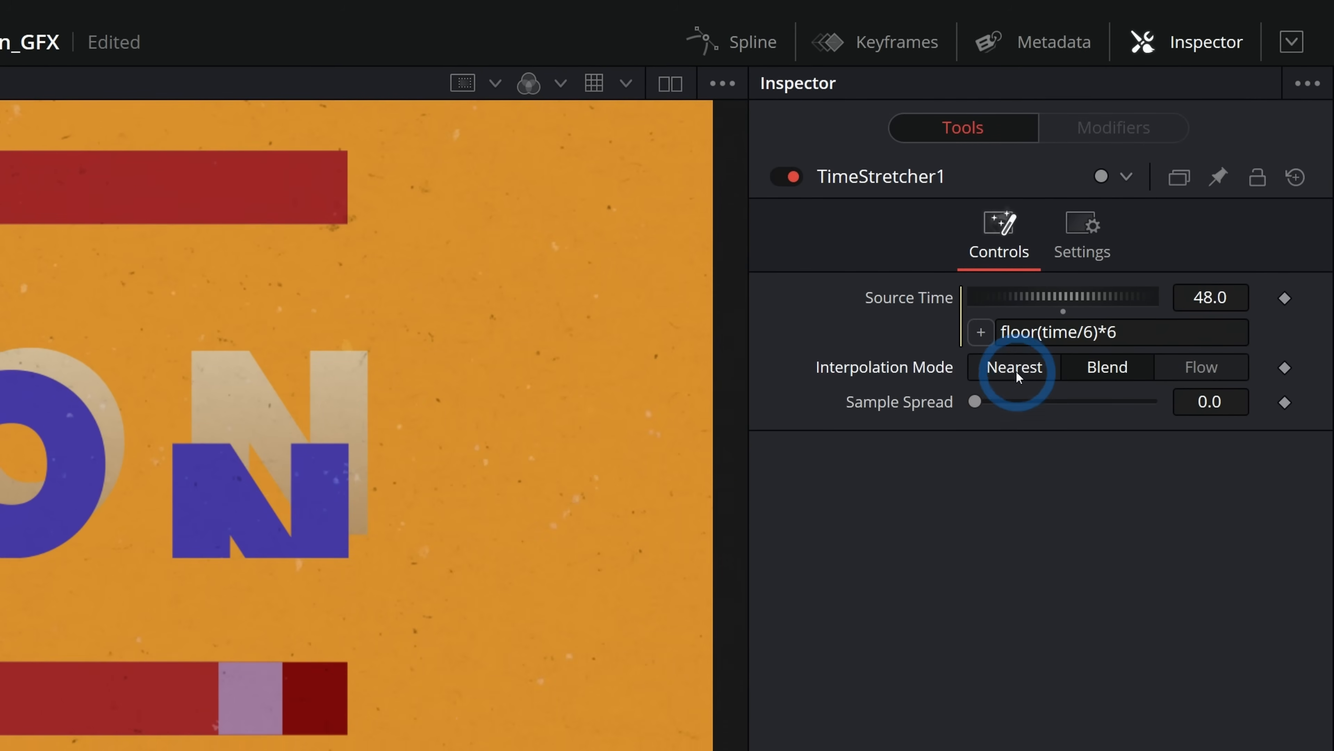
Set Interpolation Mode to Nearest, change the expression to floor(time/3)*3, and play the stepped animation.
{"action": "left_click", "coordinate": [1020, 376]}
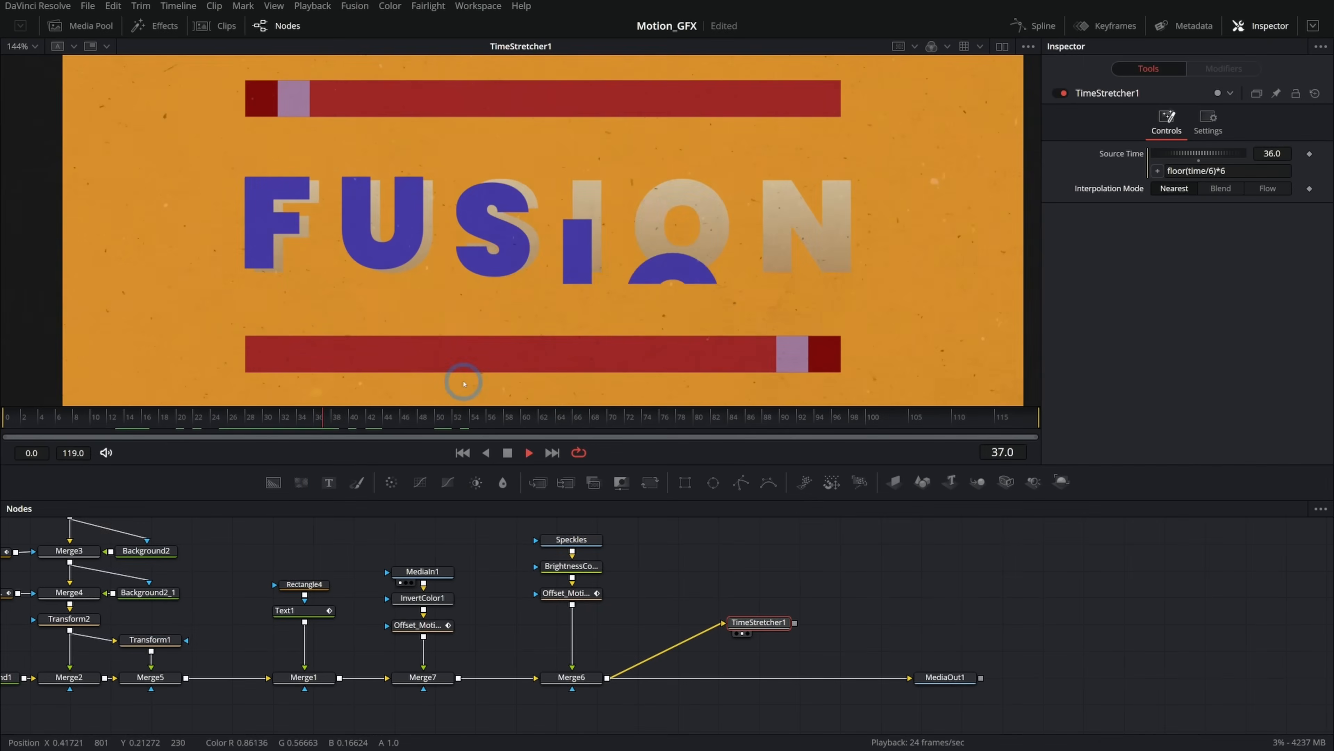
{"action": "left_click_drag", "start_coordinate": [243, 416], "coordinate": [617, 412]}
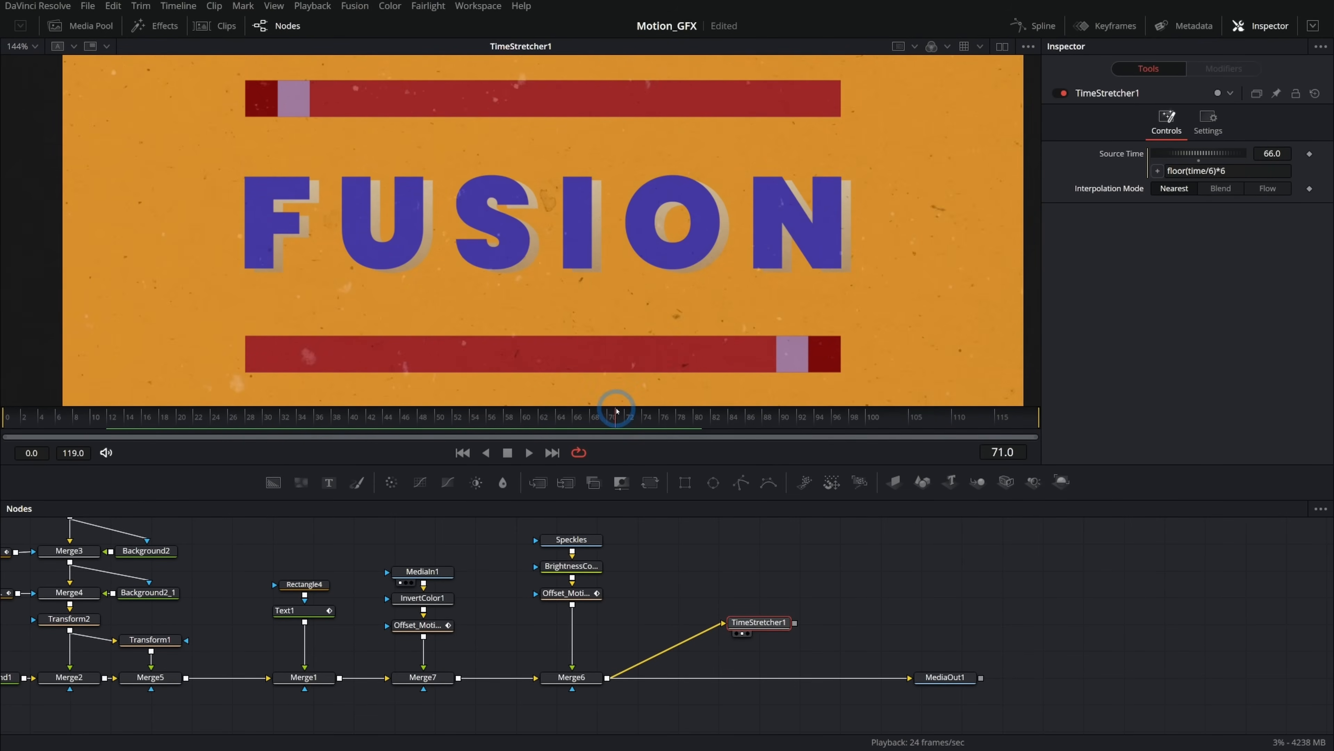
{"action": "left_click_drag", "start_coordinate": [532, 416], "coordinate": [5, 413]}
{"action": "key", "text": "space"}
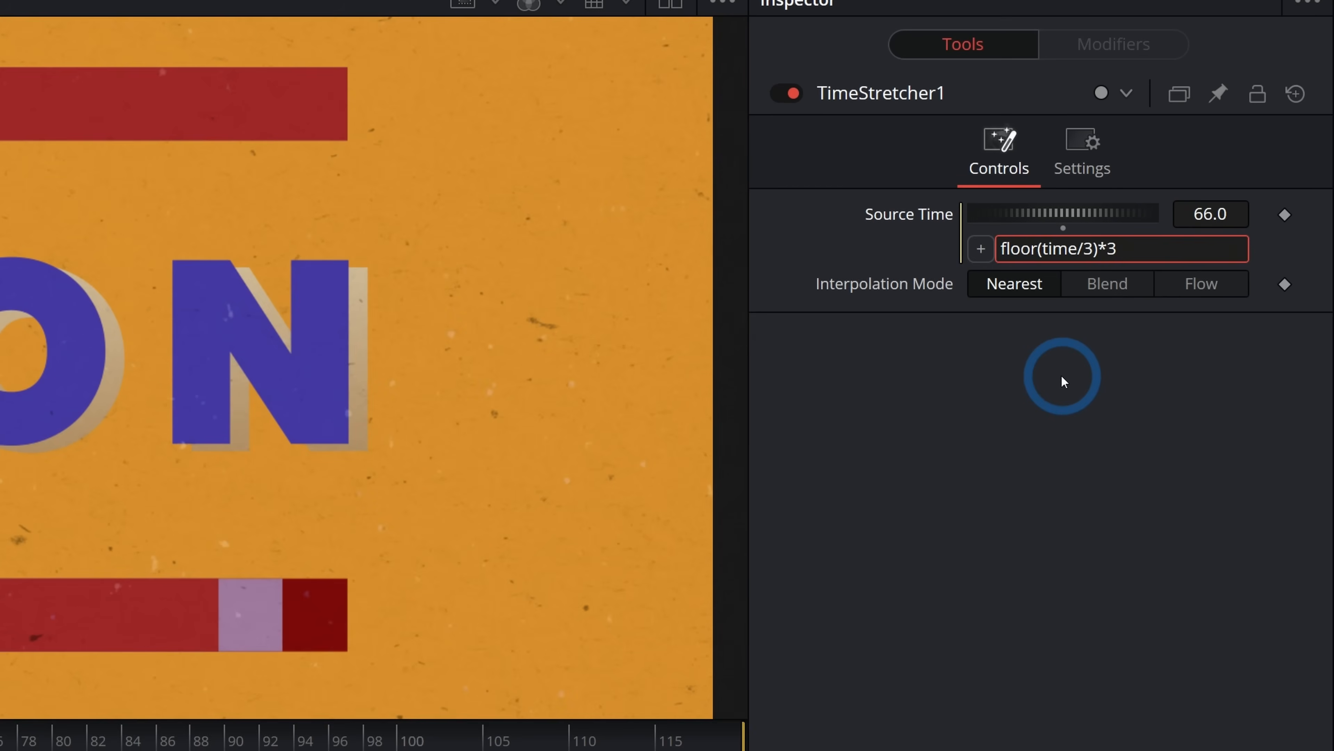
{"action": "left_click", "coordinate": [528, 452]}
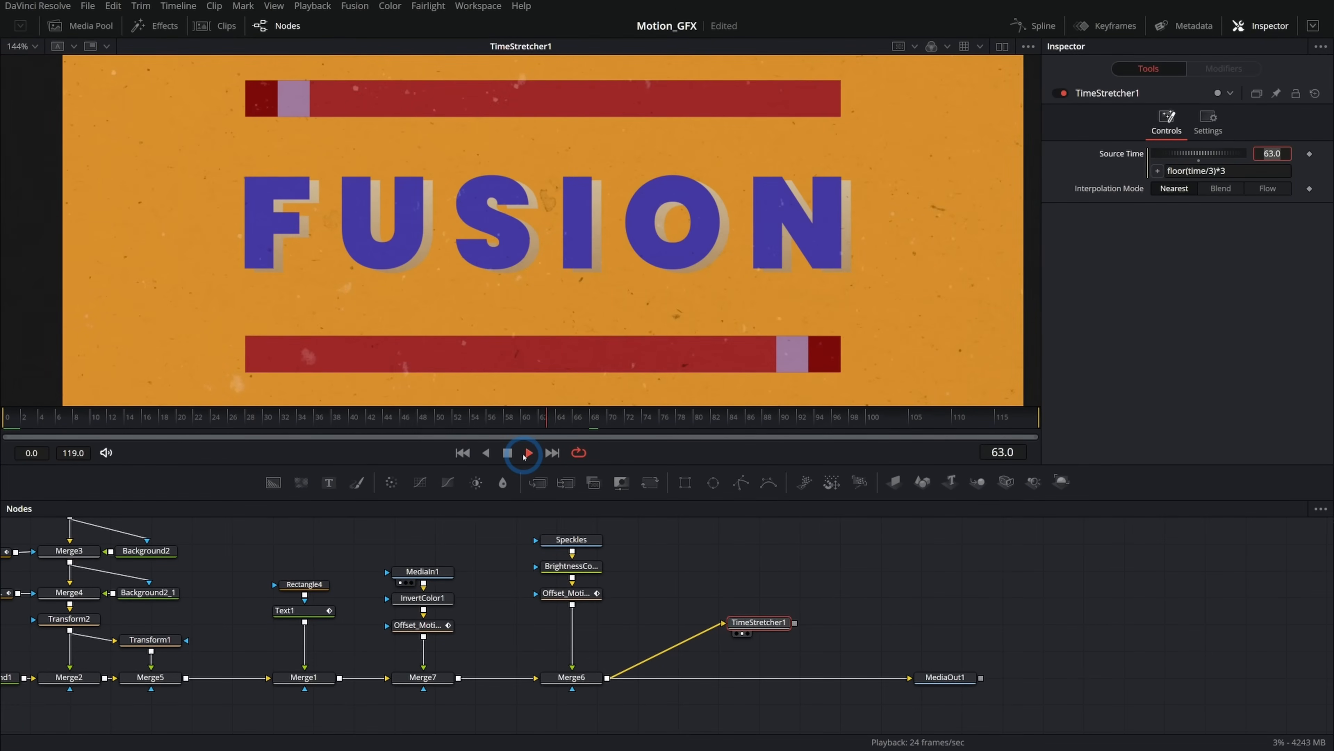
{"action": "left_click_drag", "start_coordinate": [462, 419], "coordinate": [513, 420]}
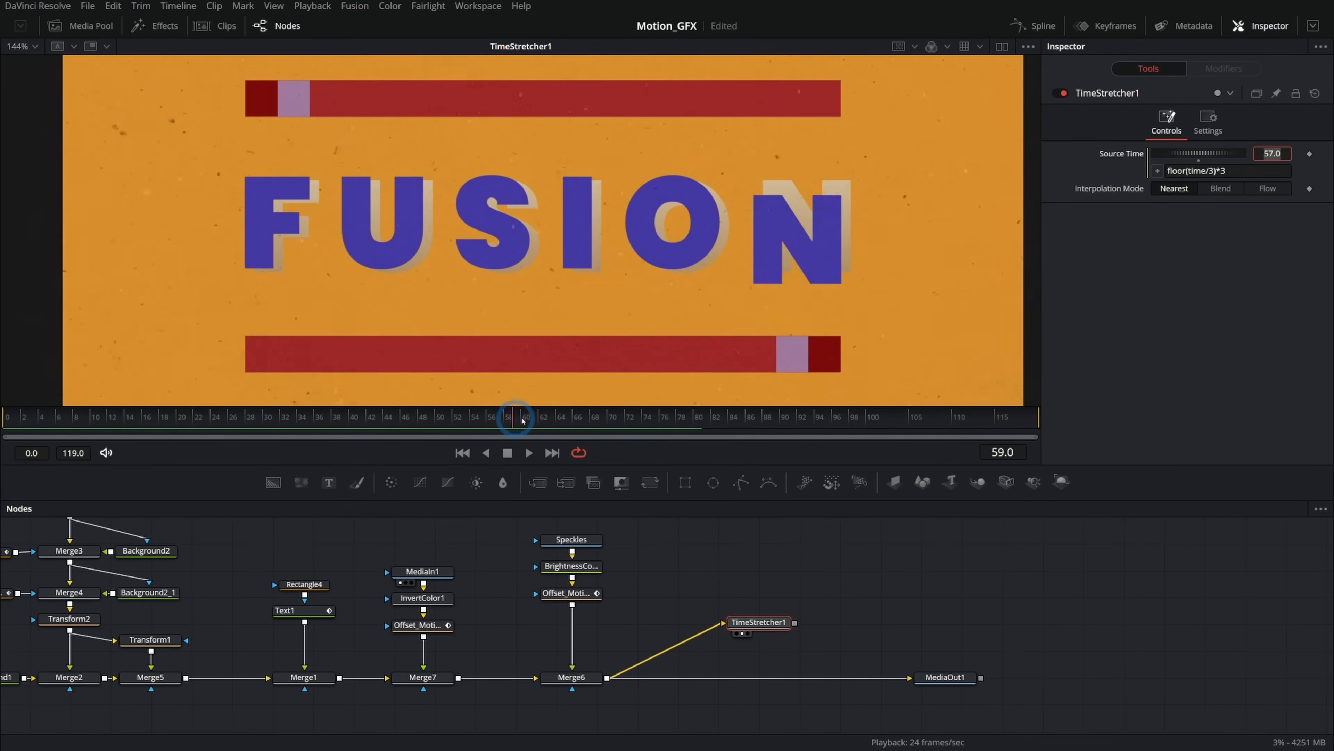
Rename the Time Stretcher to Posterize_Time and wire it between Merge6 and MediaOut1.
{"action": "key", "text": "F2"}
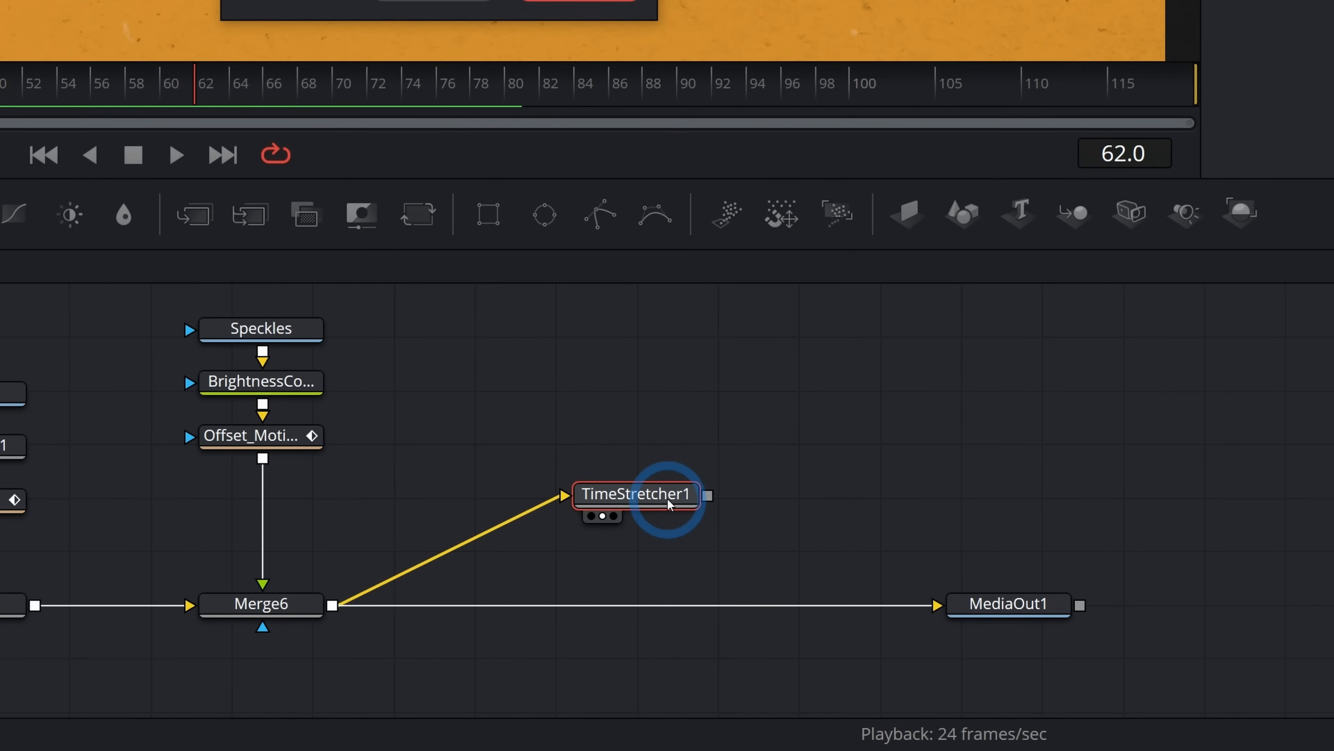
{"action": "key", "text": "Return"}
{"action": "left_click_drag", "start_coordinate": [706, 500], "coordinate": [938, 603]}
{"action": "left_click_drag", "start_coordinate": [770, 632], "coordinate": [767, 684]}
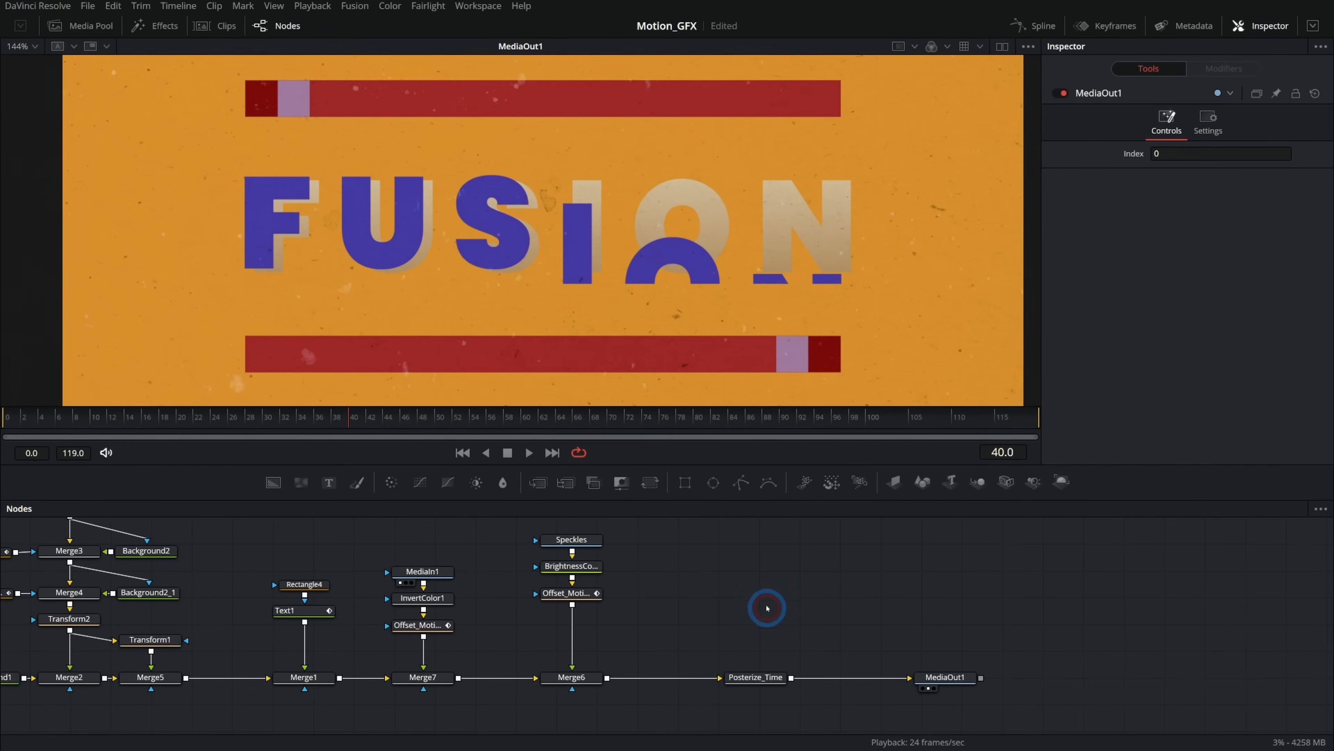
Add the Posterize_Time tool to the node graph via the Select Tool search.
{"action": "key", "text": "shift+space"}
{"action": "type", "text": "time"}
{"action": "key", "text": "BackSpace"}
{"action": "key", "text": "BackSpace"}
{"action": "key", "text": "BackSpace"}
{"action": "key", "text": "BackSpace"}
{"action": "type", "text": "poste"}
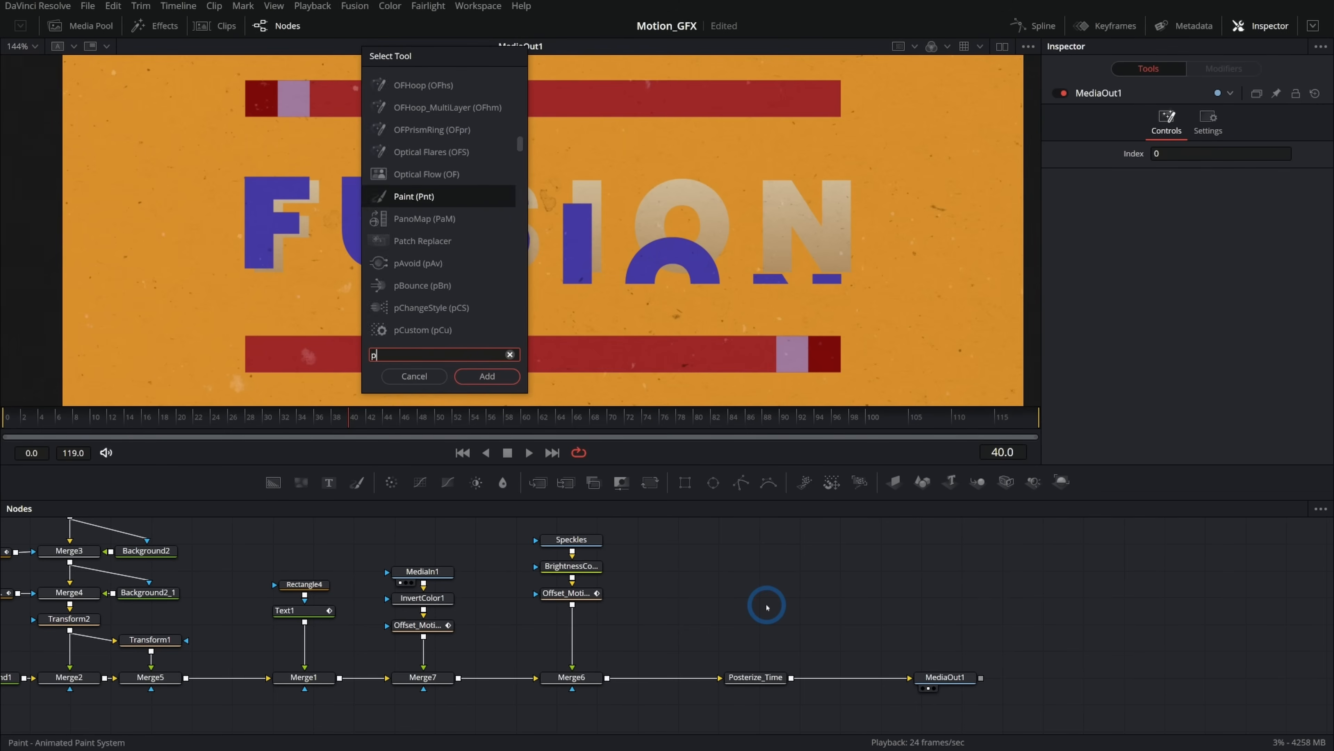
{"action": "key", "text": "Return"}
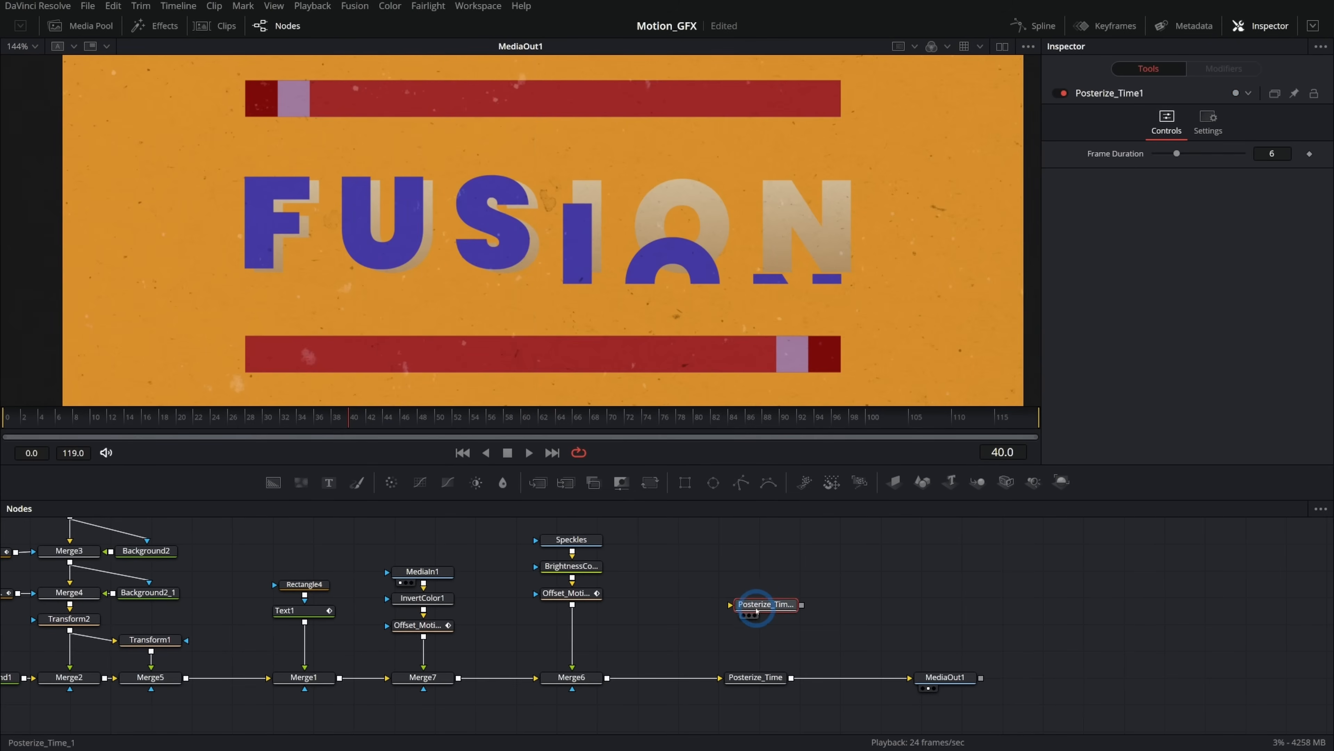
Delete the old Posterize_Time node and connect the new Posterize_Time tool to MediaOut1.
{"action": "left_click", "coordinate": [740, 681]}
{"action": "key", "text": "Delete"}
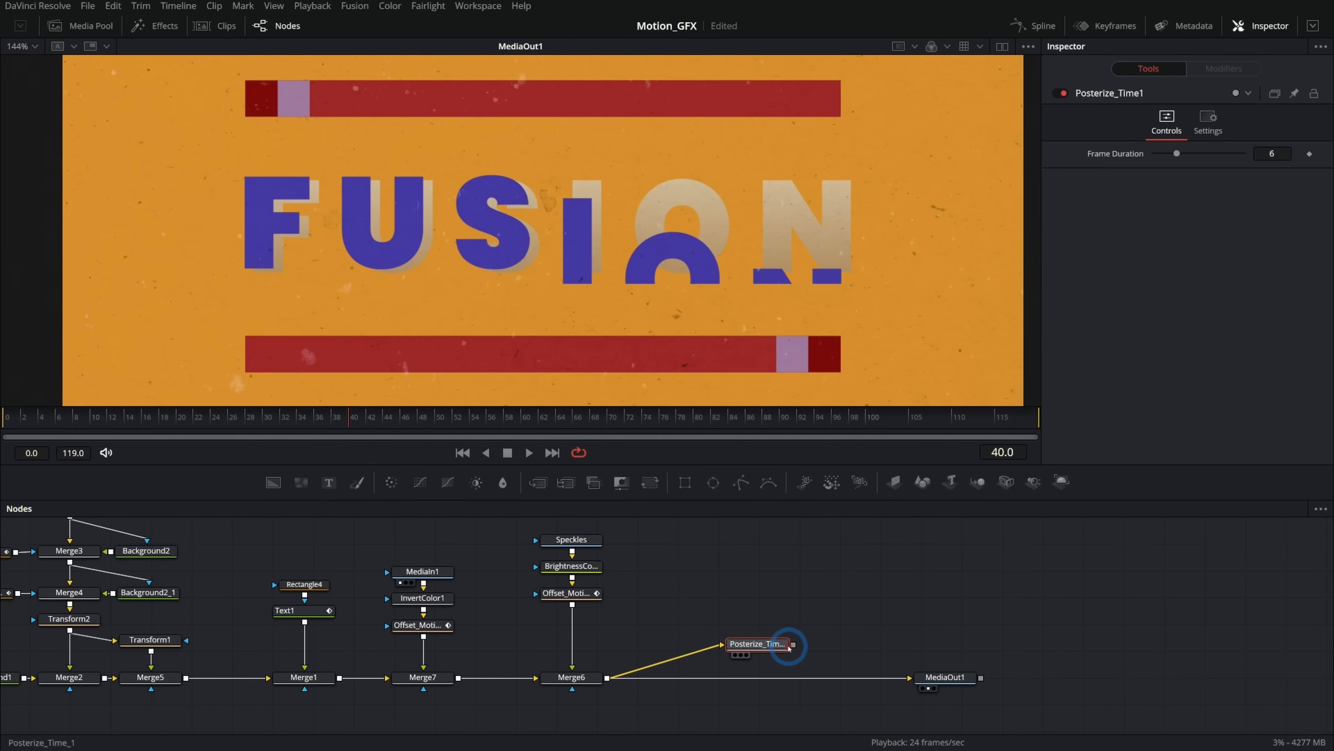
{"action": "left_click_drag", "start_coordinate": [793, 645], "coordinate": [905, 679]}
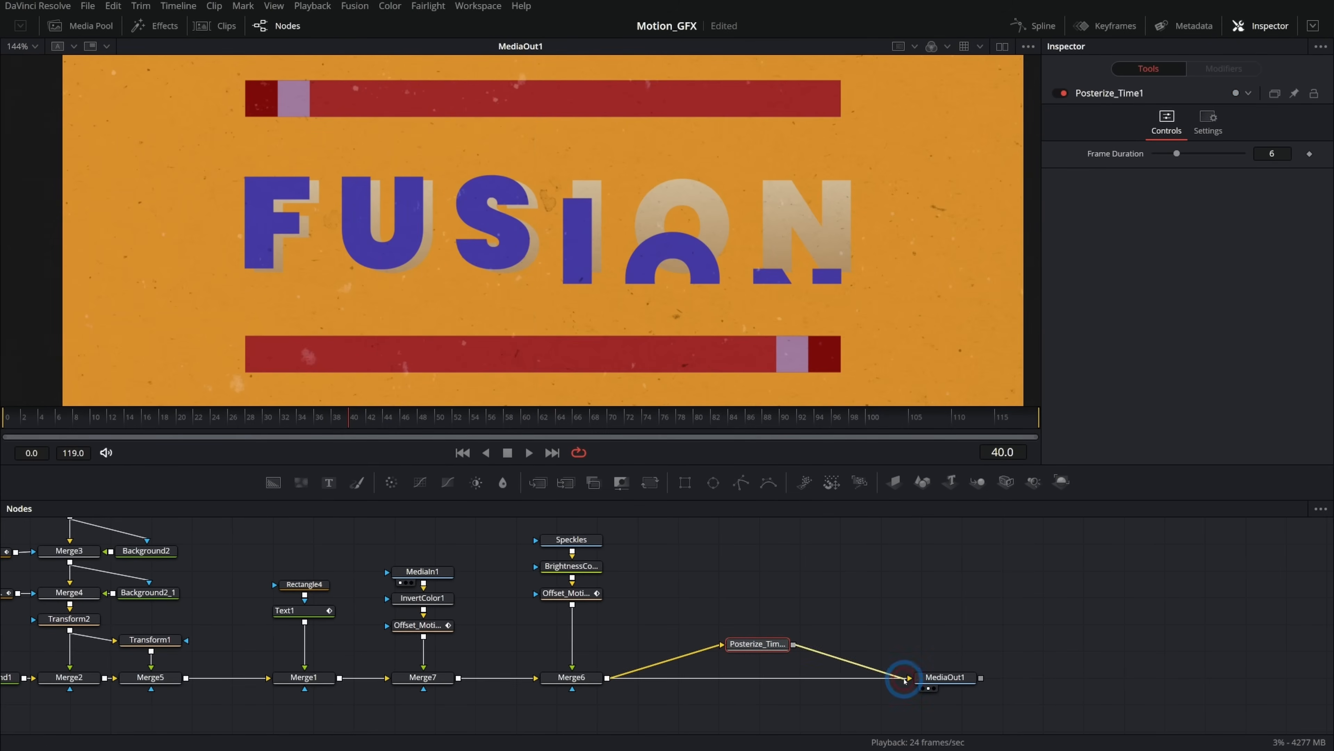
Try different Frame Duration values on Posterize_Time1, set it to 3, and play the animation.
{"action": "left_click_drag", "start_coordinate": [1176, 152], "coordinate": [1162, 153]}
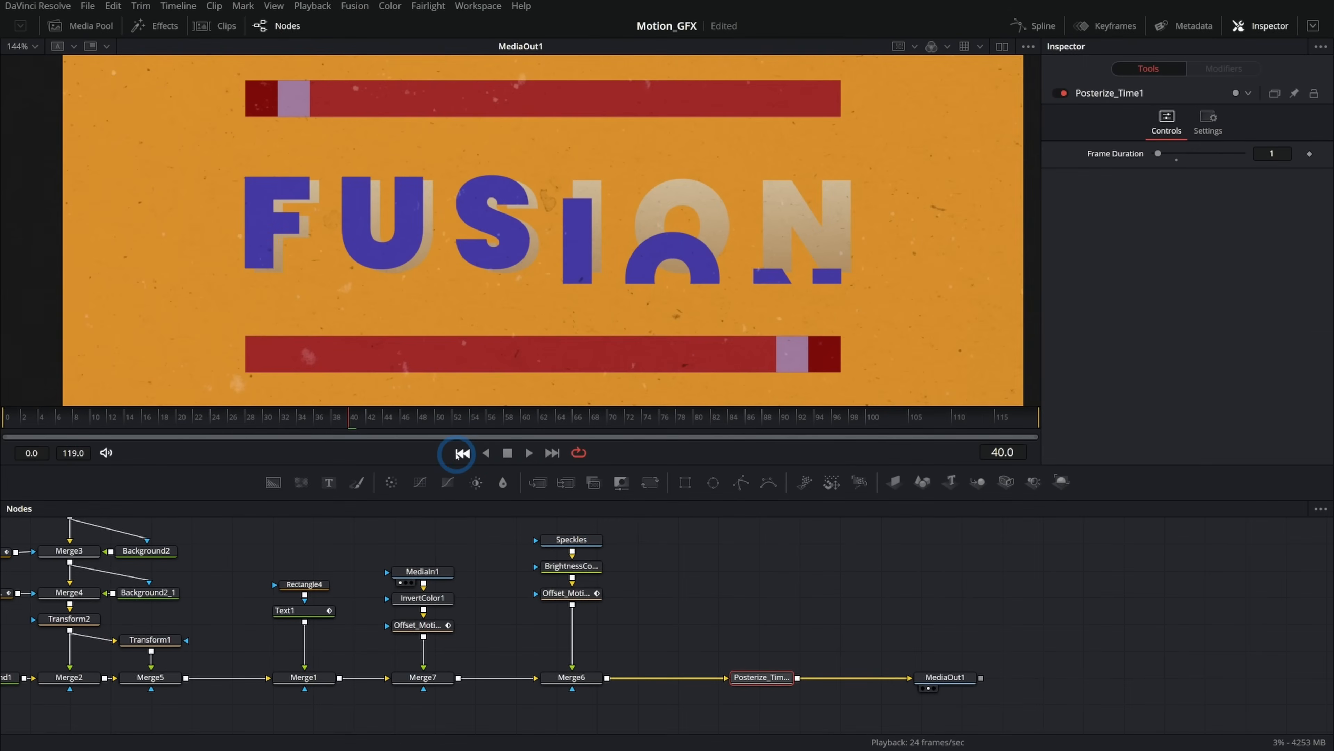
{"action": "left_click", "coordinate": [457, 455]}
{"action": "left_click", "coordinate": [515, 452]}
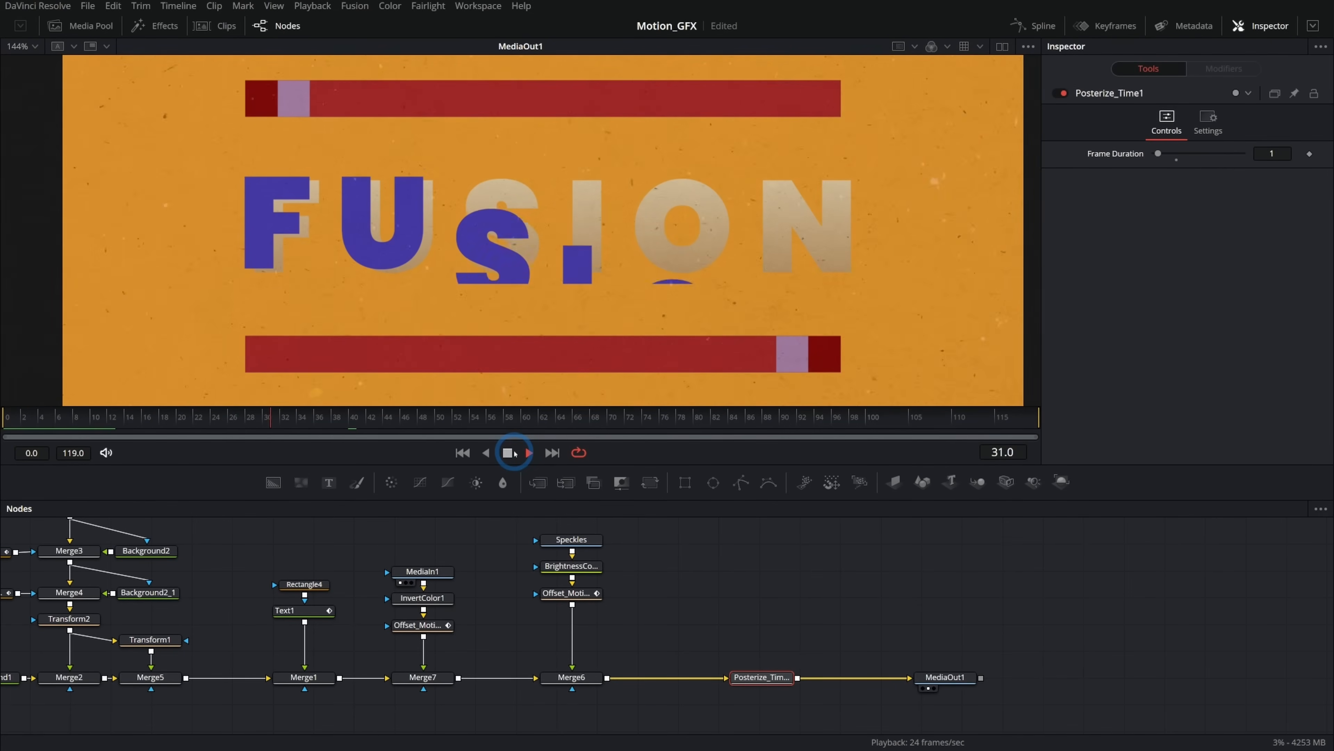
{"action": "left_click", "coordinate": [513, 453]}
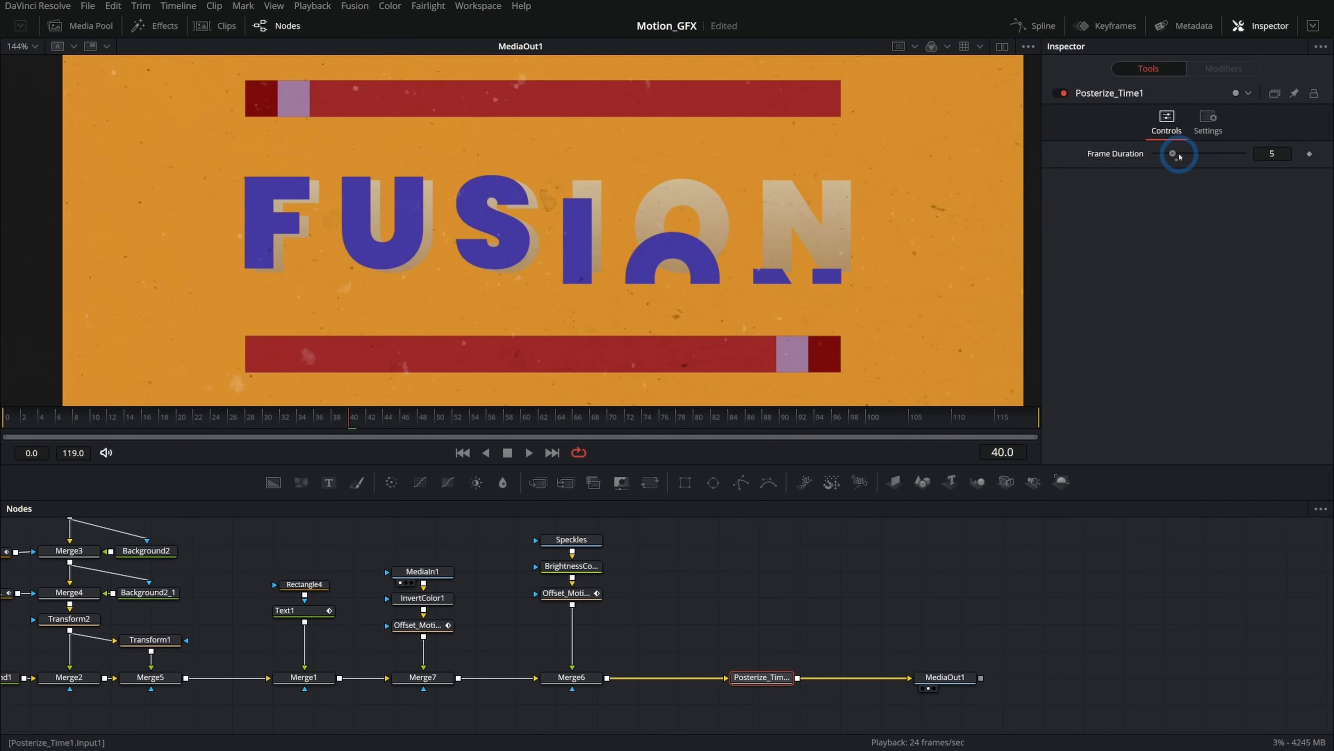
{"action": "left_click_drag", "start_coordinate": [1177, 156], "coordinate": [1177, 155]}
{"action": "left_click", "coordinate": [528, 453]}
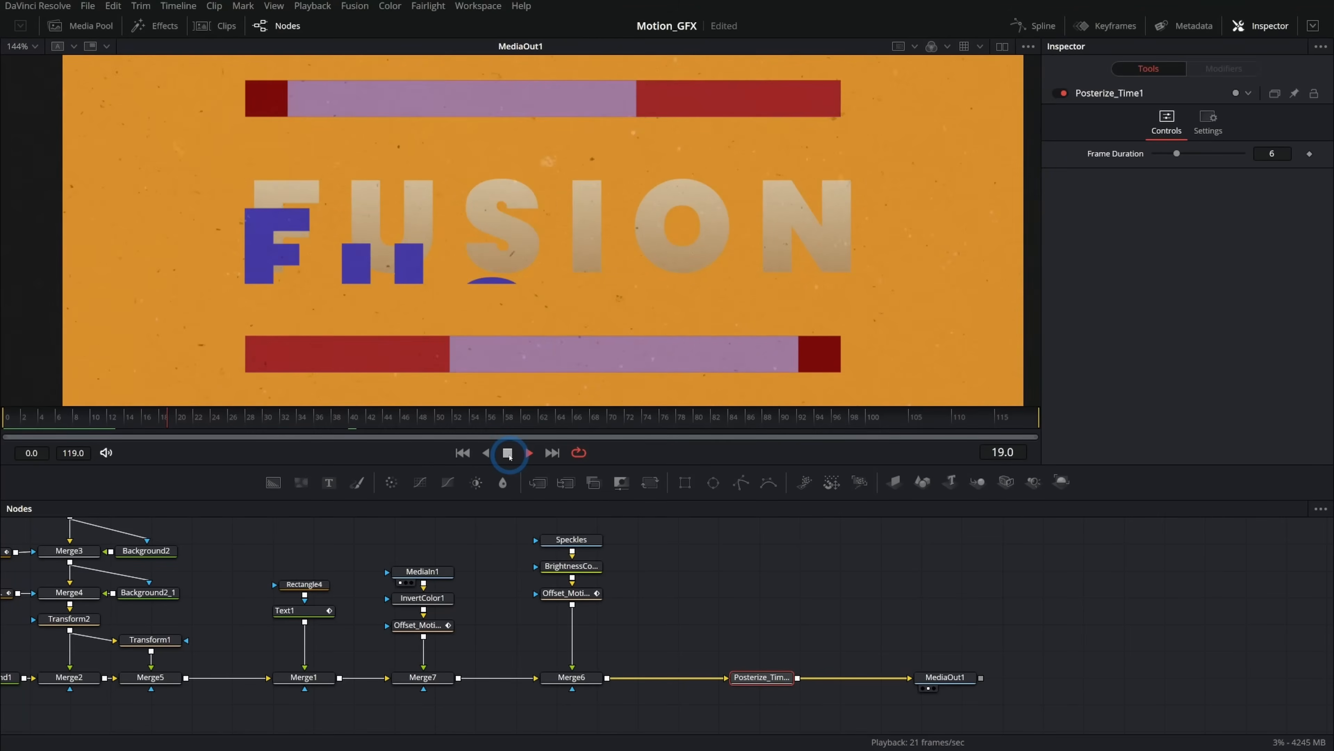
{"action": "left_click", "coordinate": [508, 452]}
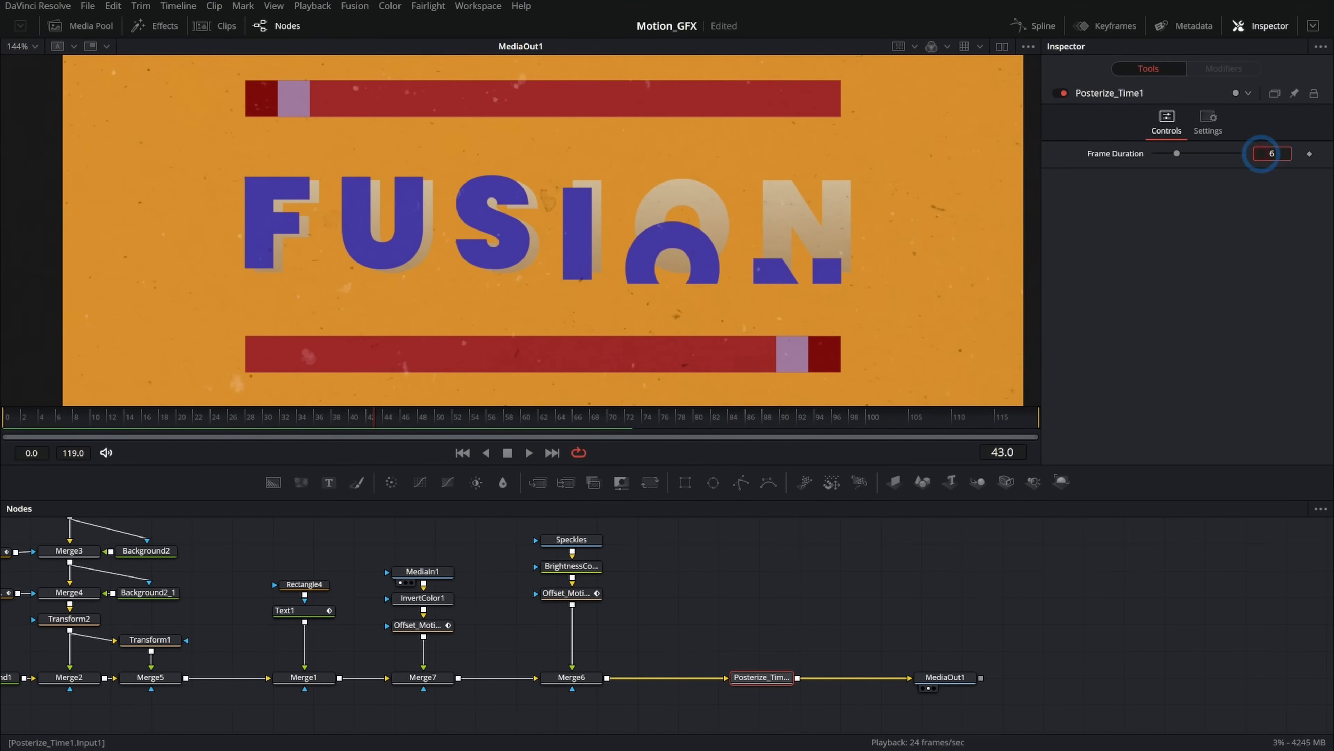
{"action": "type", "text": "3"}
{"action": "key", "text": "Return"}
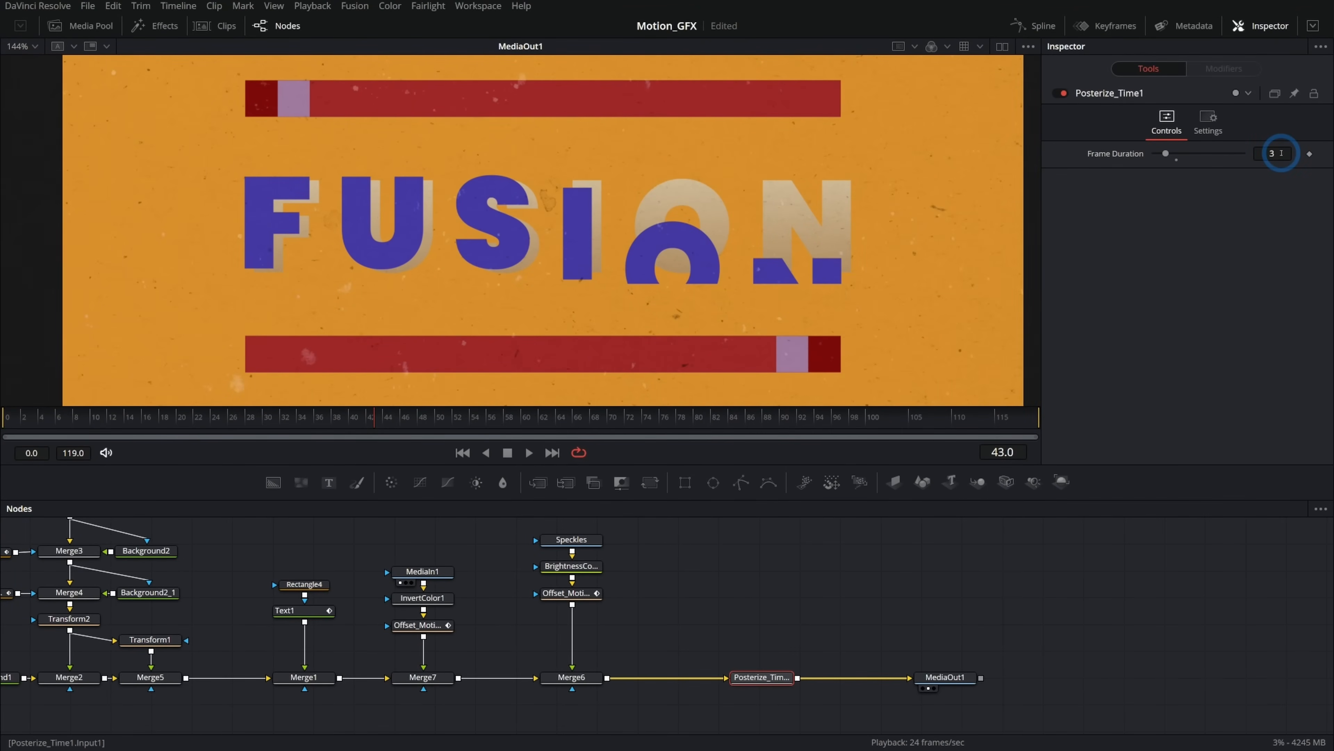
{"action": "left_click", "coordinate": [528, 452]}
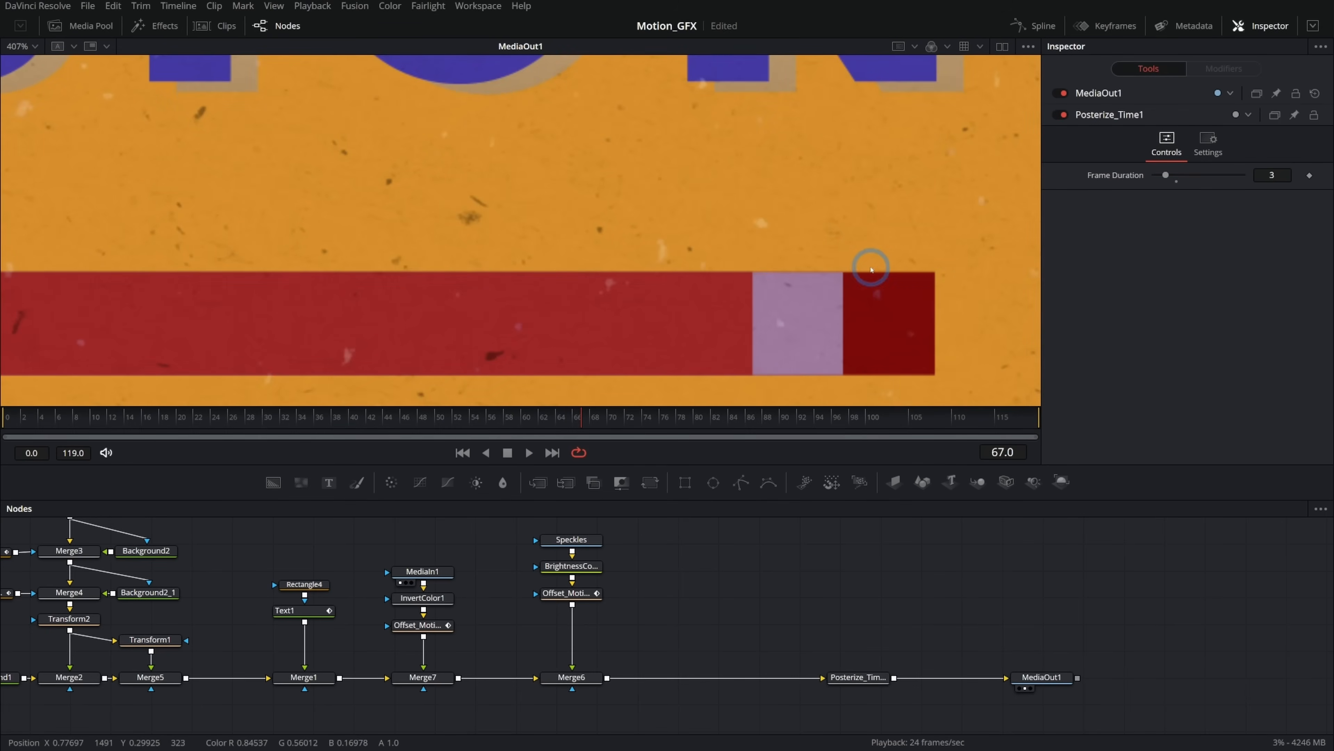
Insert a Displace tool directly below Merge4, between Merge4 and Transform2.
{"action": "left_click_drag", "start_coordinate": [404, 534], "coordinate": [630, 678]}
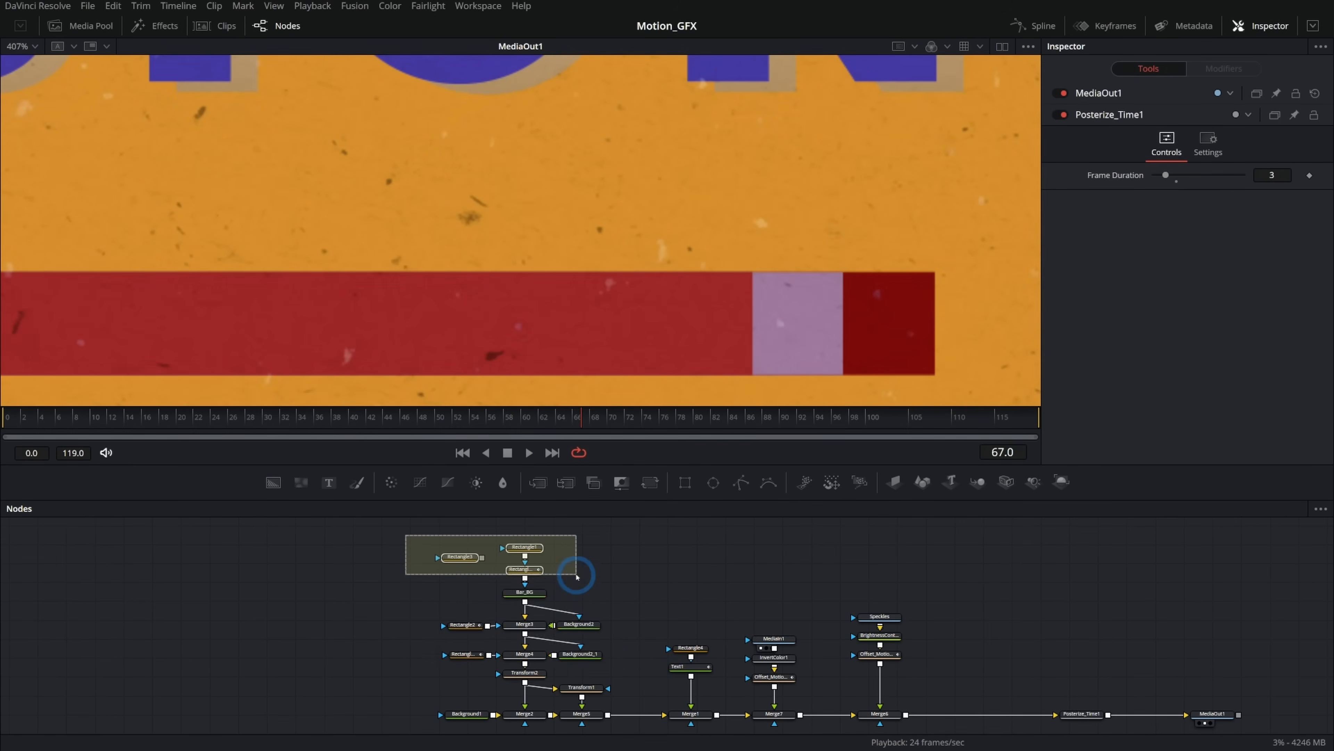
{"action": "mouse_move", "coordinate": [530, 646]}
{"action": "left_mouse_down"}
{"action": "mouse_move", "coordinate": [528, 630]}
{"action": "mouse_move", "coordinate": [525, 659]}
{"action": "left_mouse_up"}
{"action": "scroll", "coordinate": [526, 630], "scroll_direction": "up", "scroll_amount": 4}
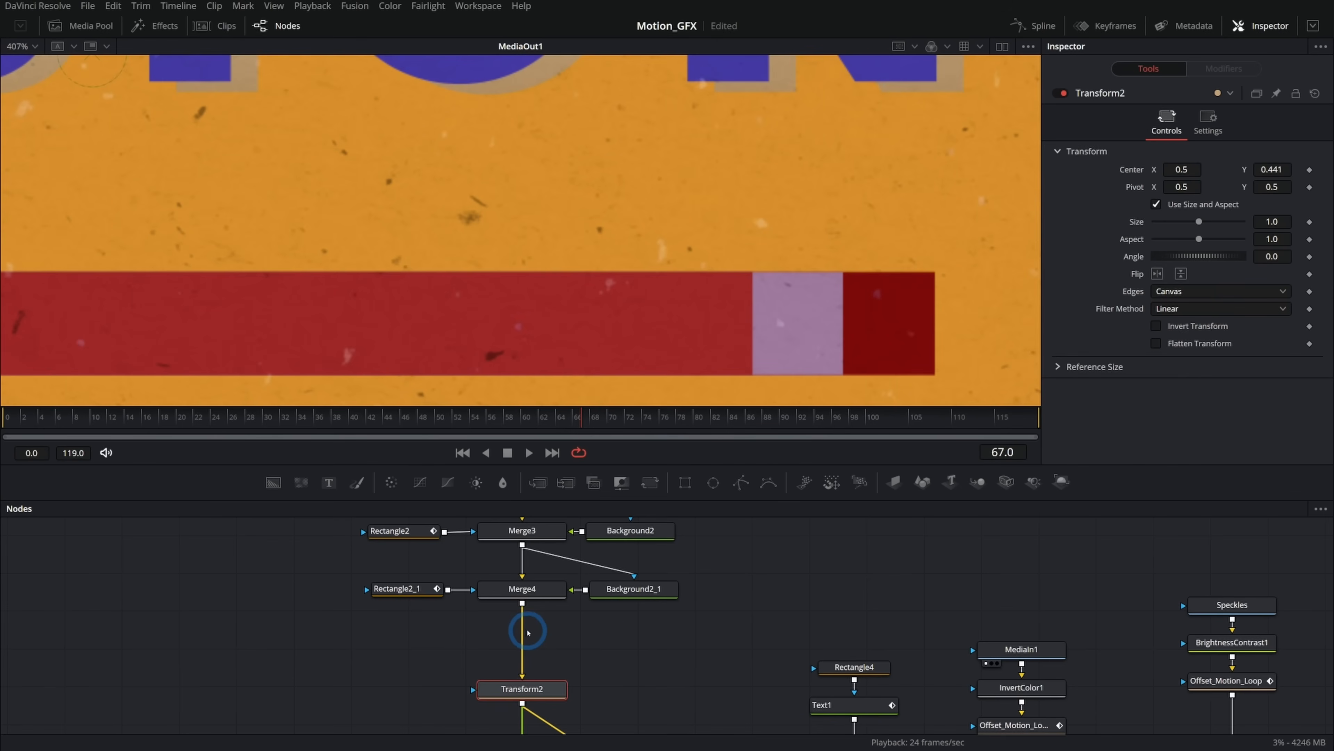
{"action": "left_click", "coordinate": [520, 589]}
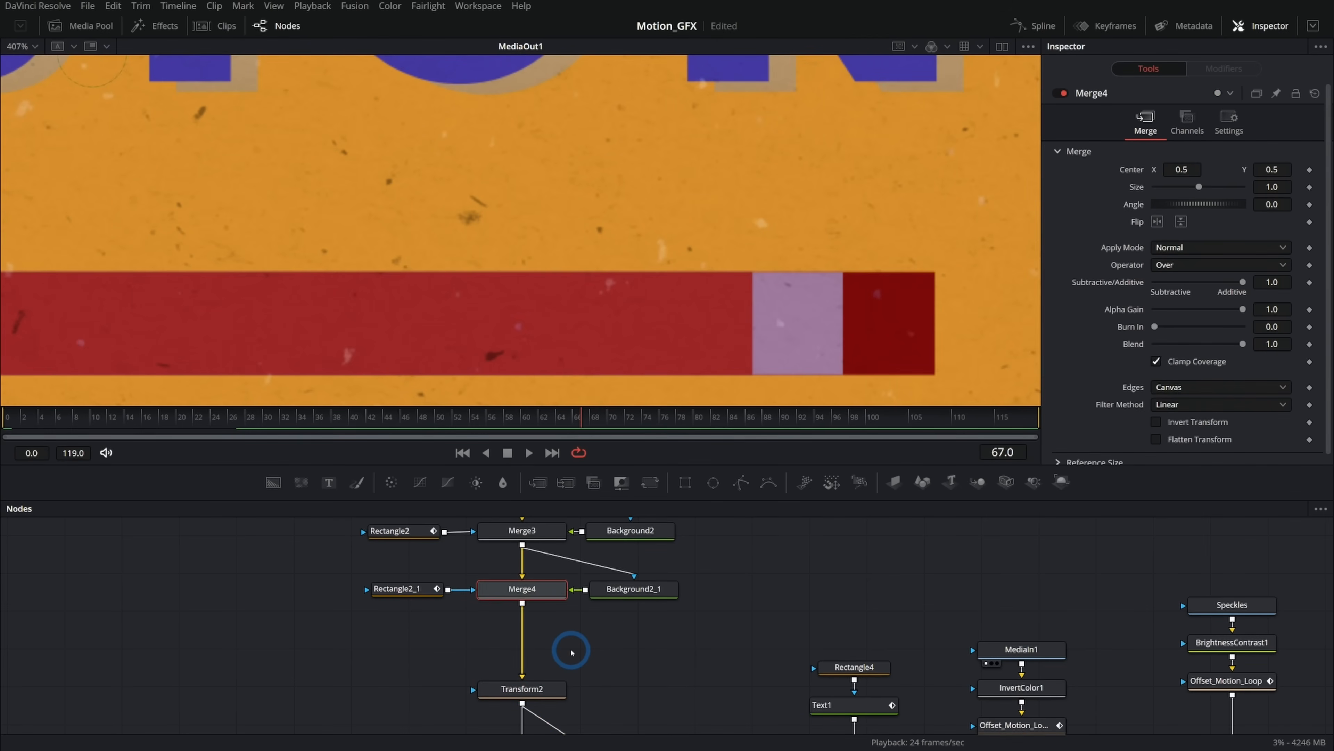
{"action": "key", "text": "shift+space"}
{"action": "type", "text": "disp"}
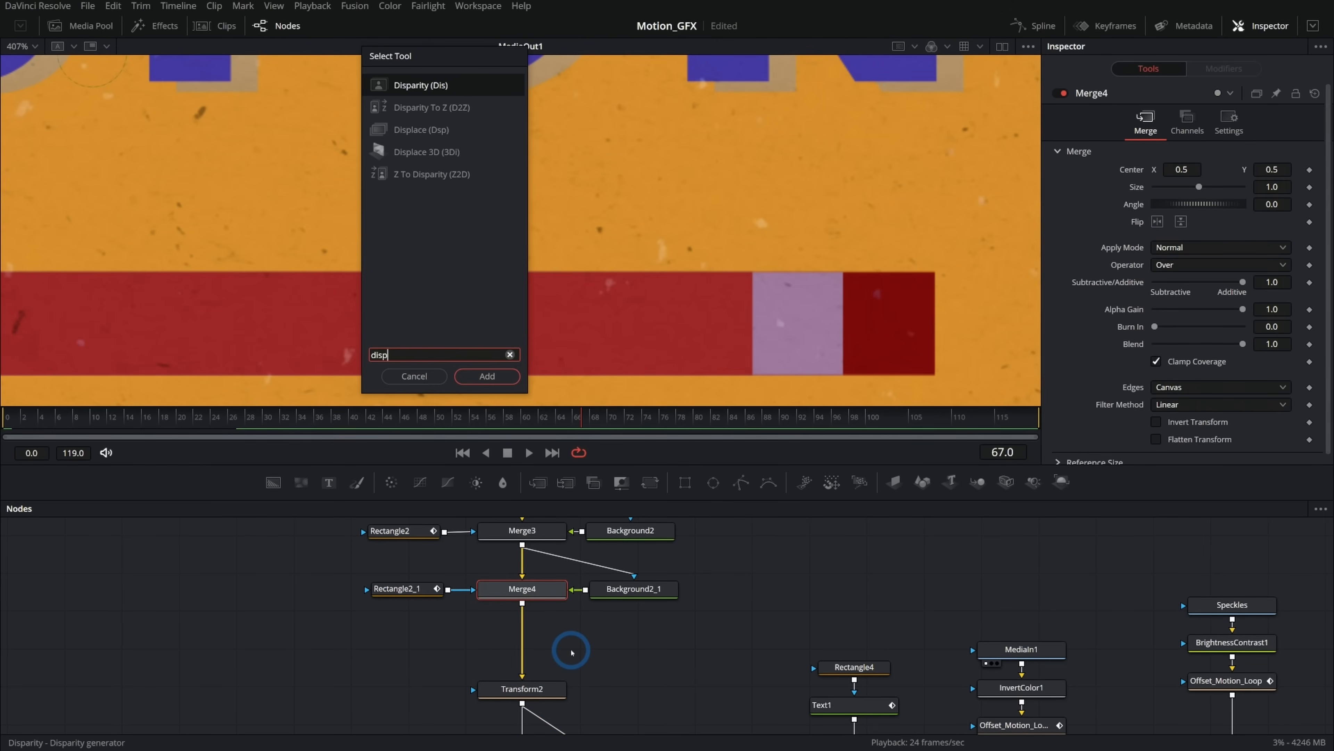
{"action": "key", "text": "Down"}
{"action": "key", "text": "Down"}
{"action": "key", "text": "Return"}
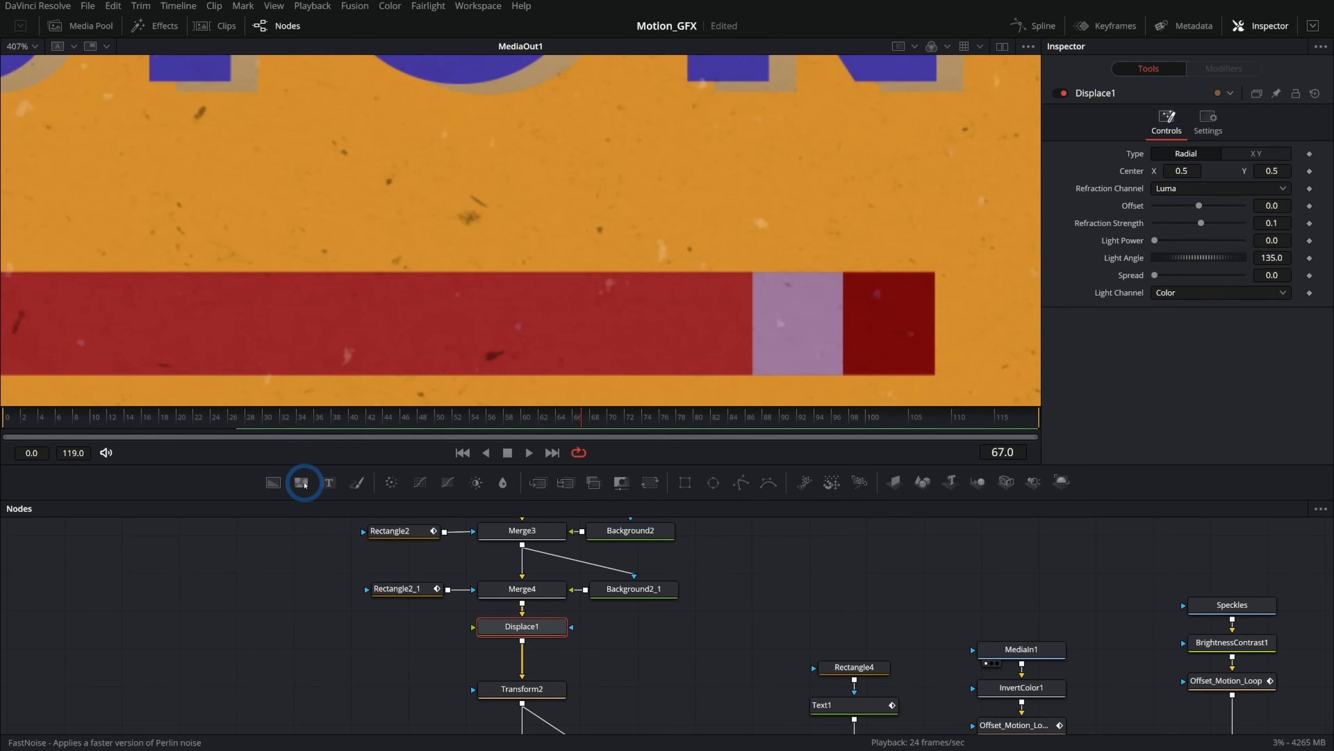
Connect a FastNoise tool into Displace1, show it in a second viewer, and set its Scale to 20.
{"action": "left_click_drag", "start_coordinate": [301, 483], "coordinate": [521, 631]}
{"action": "left_click", "coordinate": [543, 631]}
{"action": "left_click", "coordinate": [402, 628]}
{"action": "key", "text": "1"}
{"action": "left_click", "coordinate": [1003, 46]}
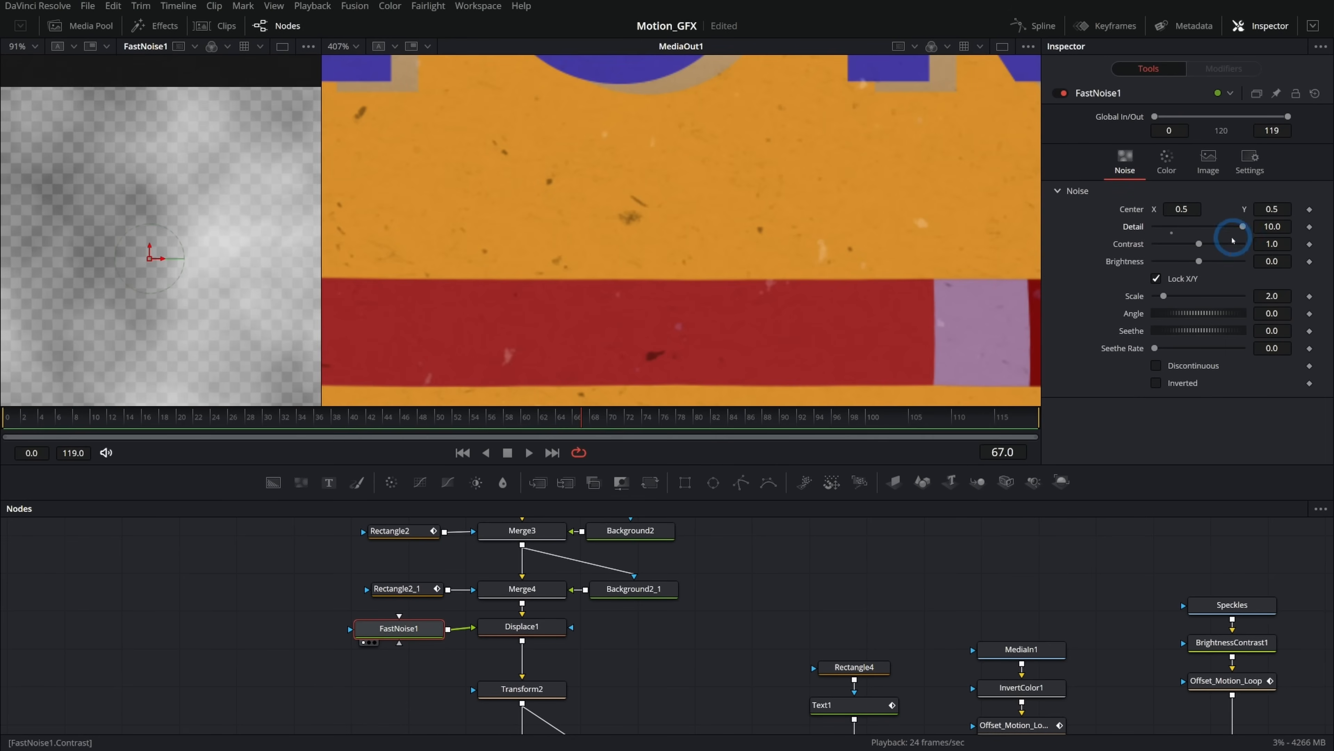
{"action": "left_click_drag", "start_coordinate": [1164, 301], "coordinate": [1282, 298]}
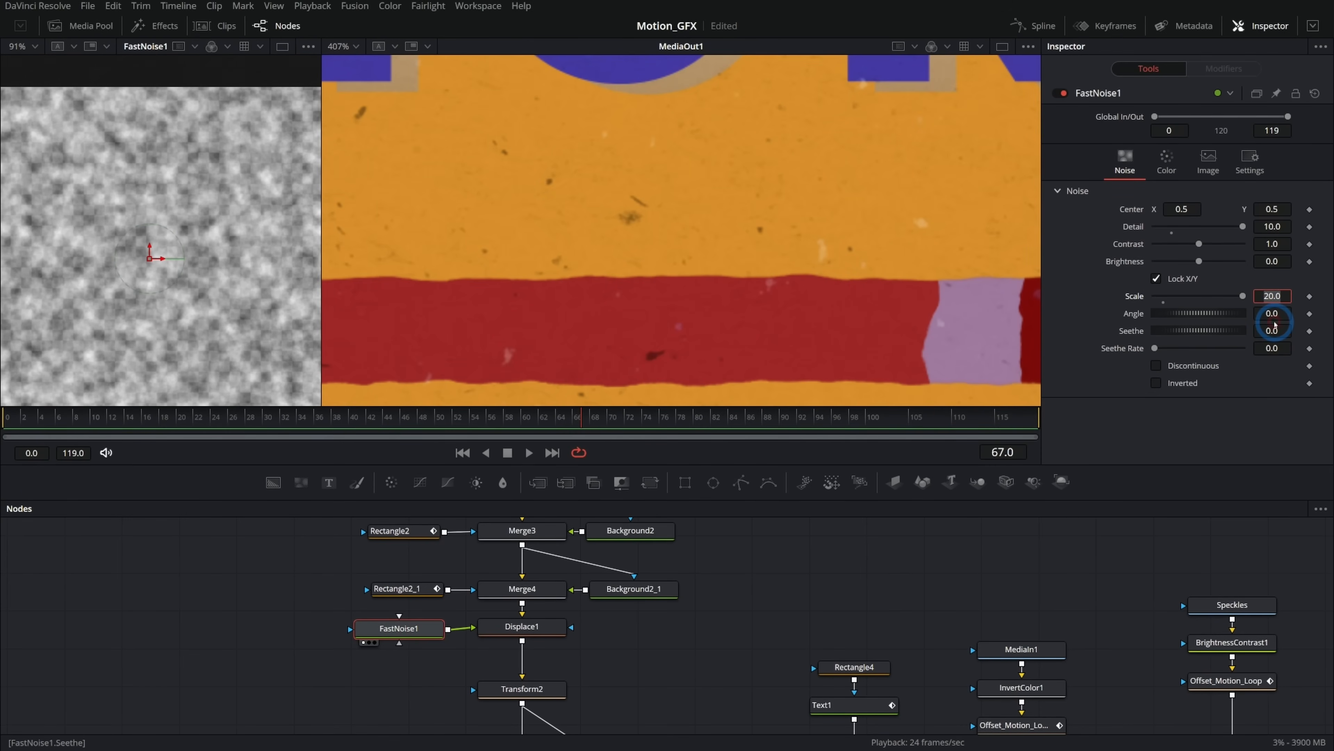
{"action": "key", "text": "Return"}
Set Displace1's Refraction Strength to about -0.045.
{"action": "left_click", "coordinate": [541, 631]}
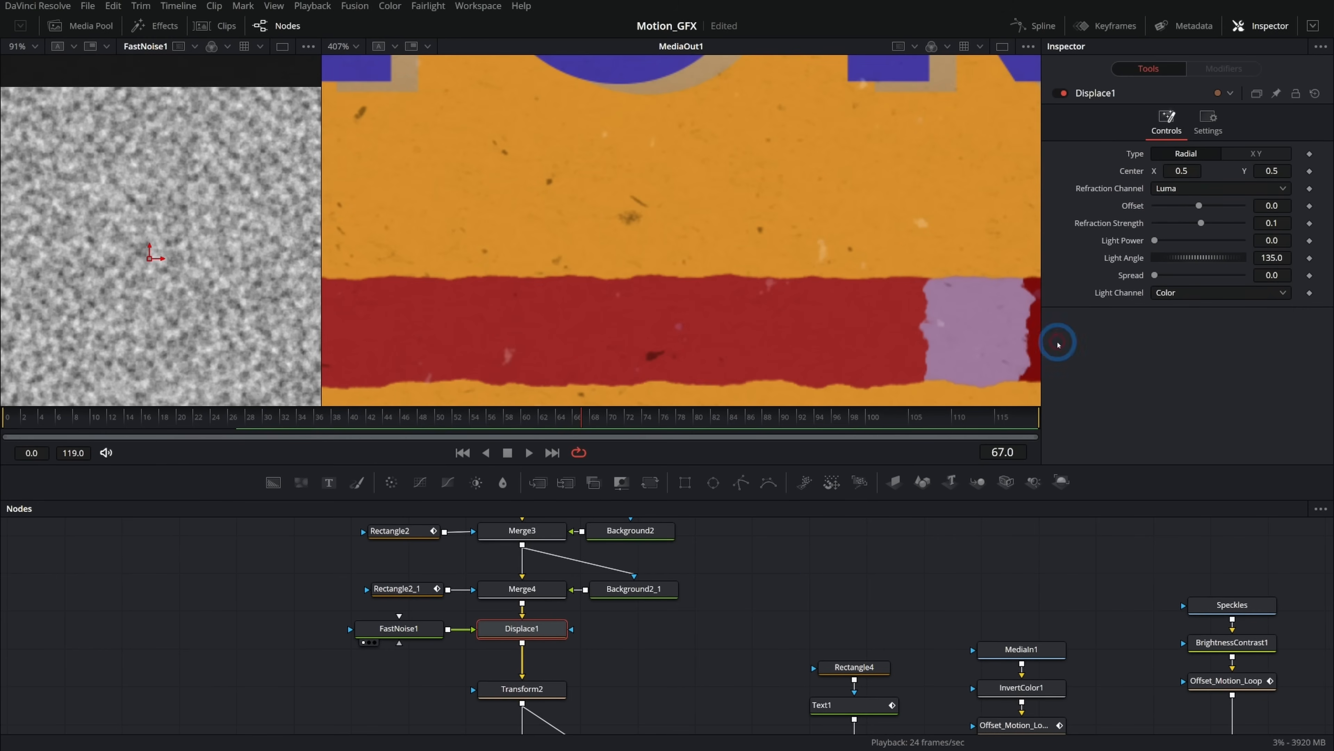
{"action": "left_click_drag", "start_coordinate": [1274, 223], "coordinate": [1176, 223]}
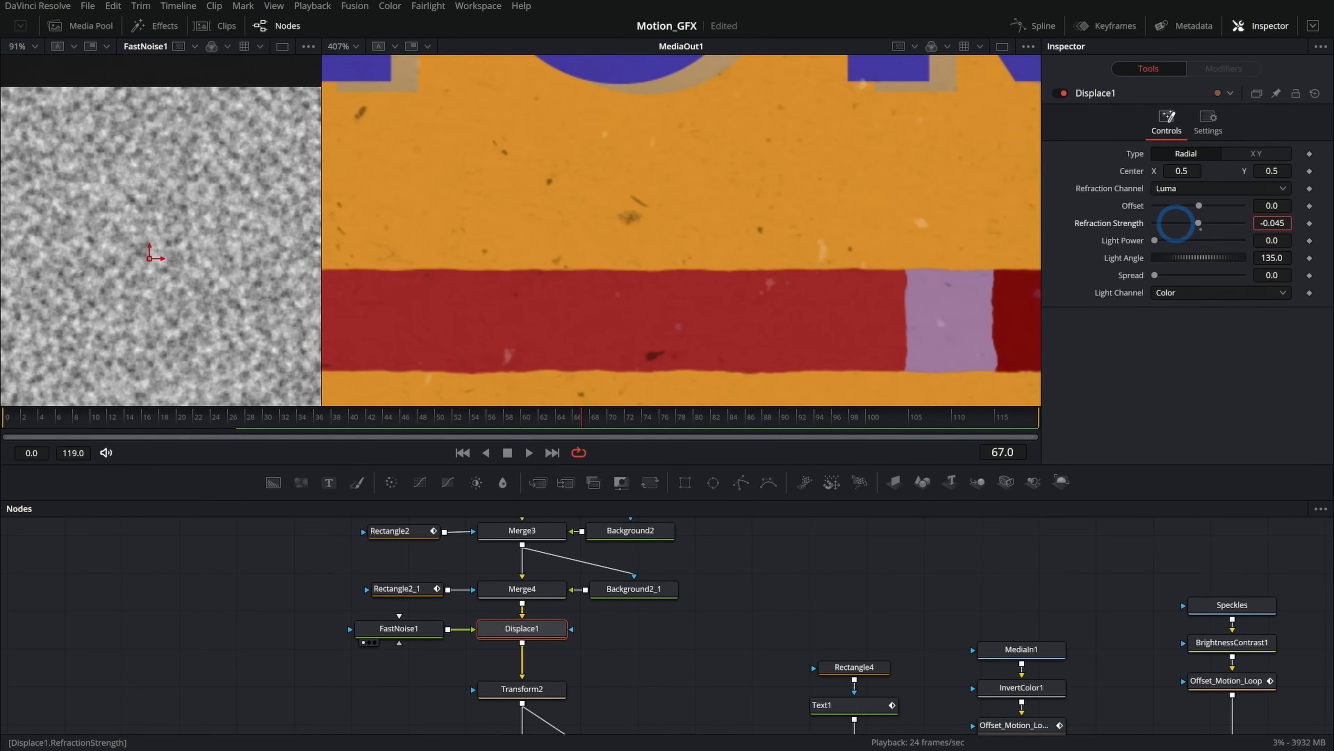
{"action": "left_click_drag", "start_coordinate": [969, 294], "coordinate": [681, 284]}
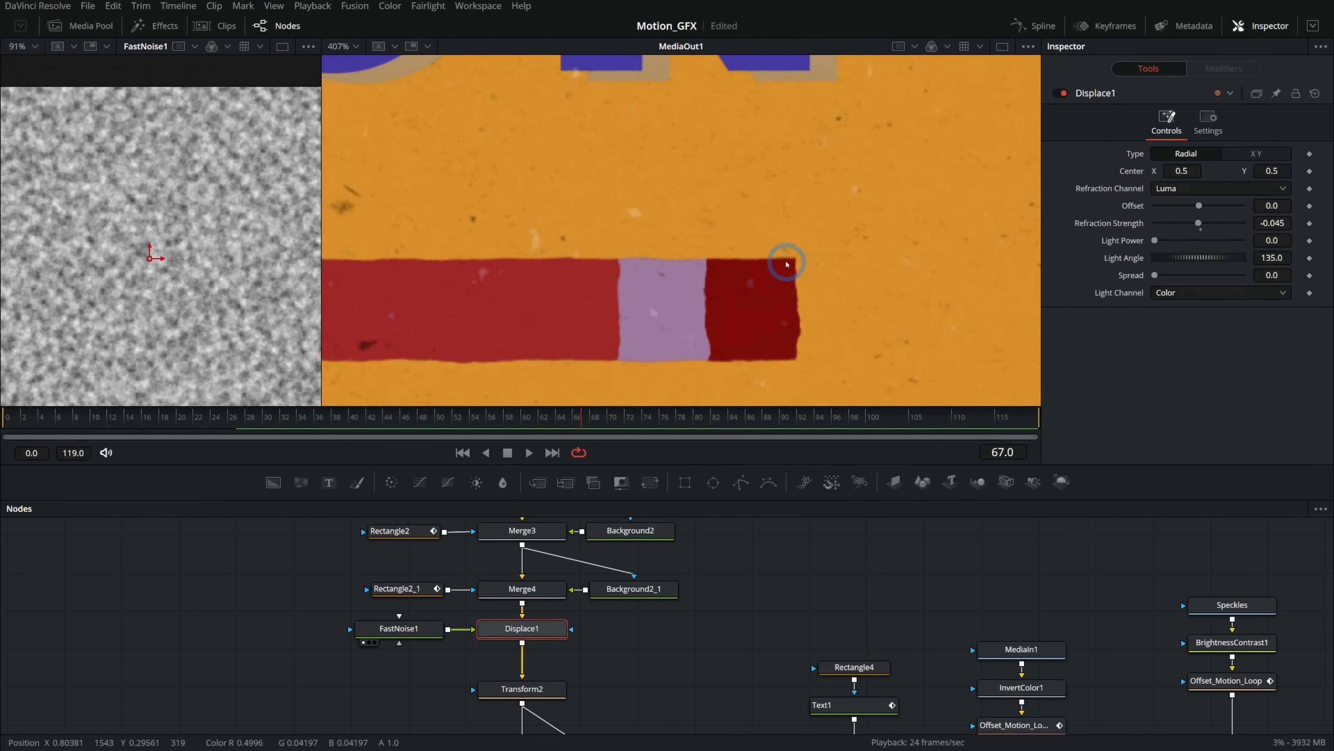
{"action": "left_click_drag", "start_coordinate": [737, 323], "coordinate": [857, 318]}
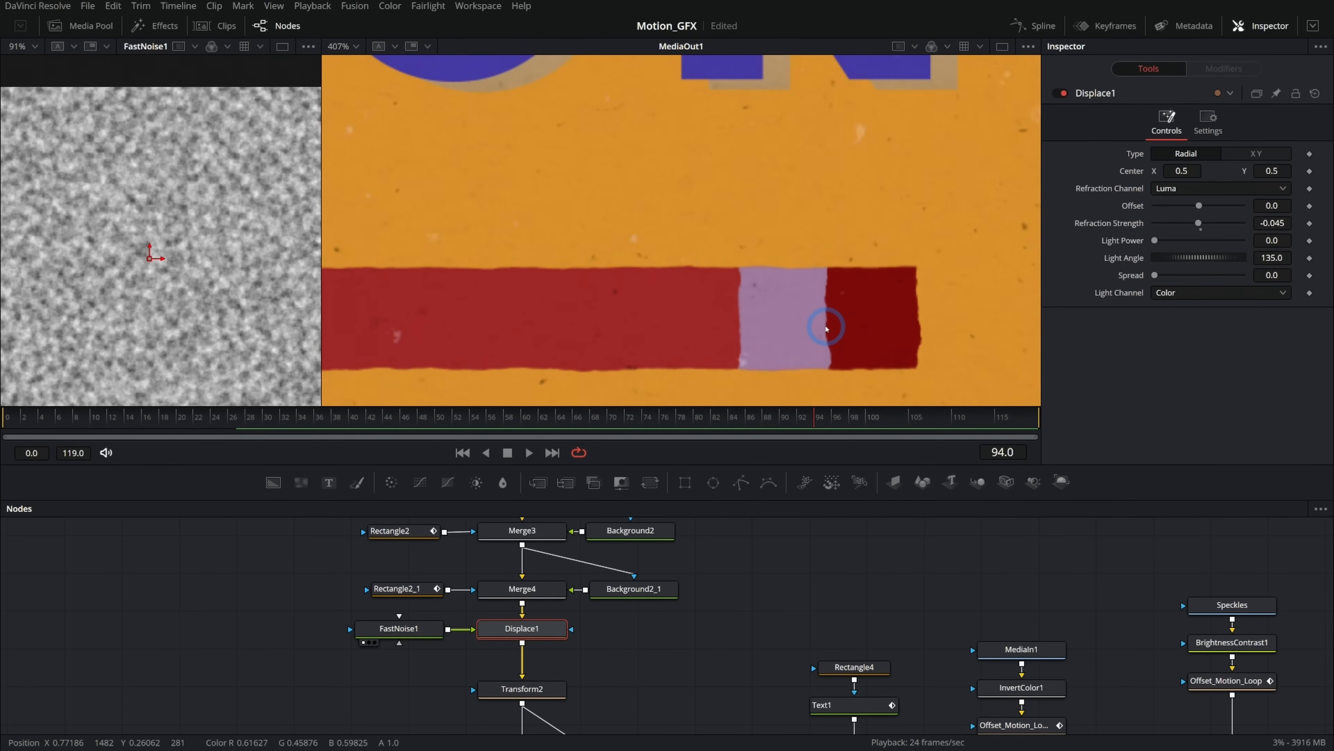
Set FastNoise1's Seethe Rate to about 0.283 so the noise animates.
{"action": "scroll", "coordinate": [410, 633], "scroll_direction": "left", "scroll_amount": 5}
{"action": "left_click", "coordinate": [409, 633]}
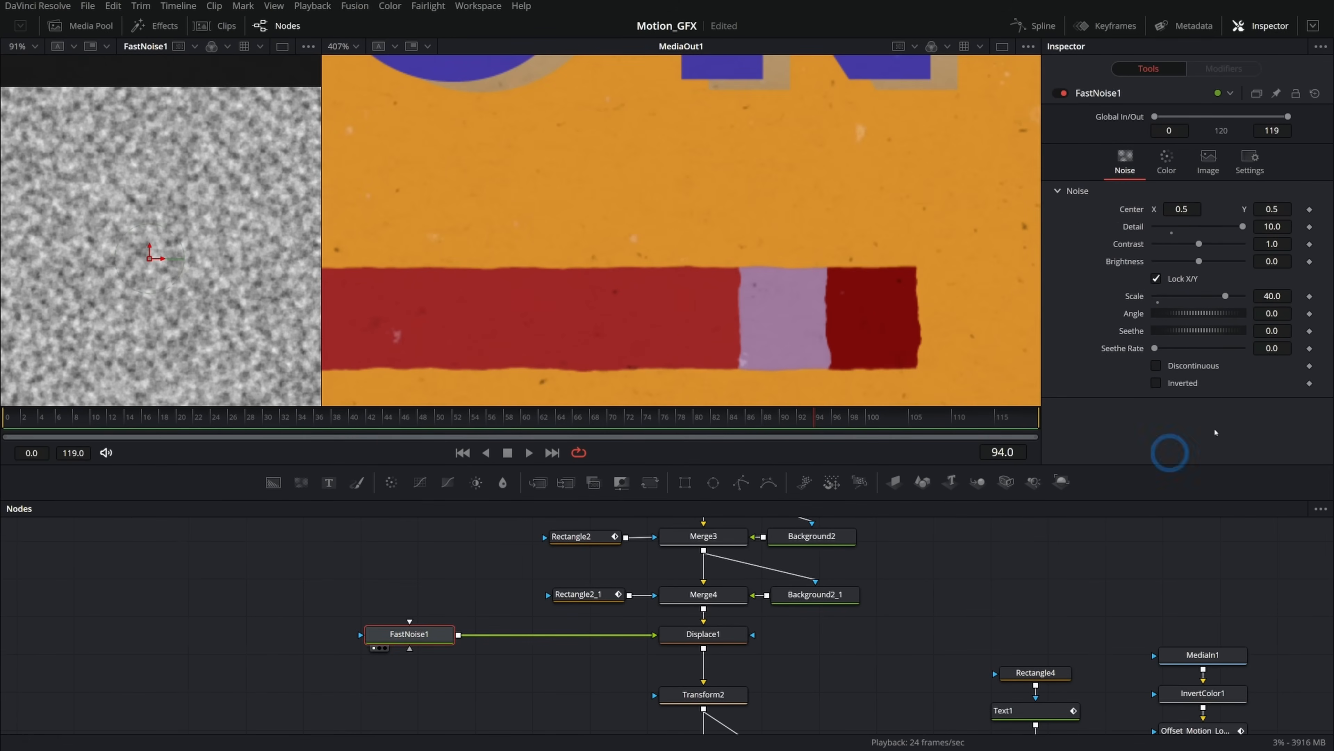
{"action": "left_click_drag", "start_coordinate": [1159, 348], "coordinate": [1179, 349]}
{"action": "scroll", "coordinate": [927, 326], "scroll_direction": "up", "scroll_amount": 2}
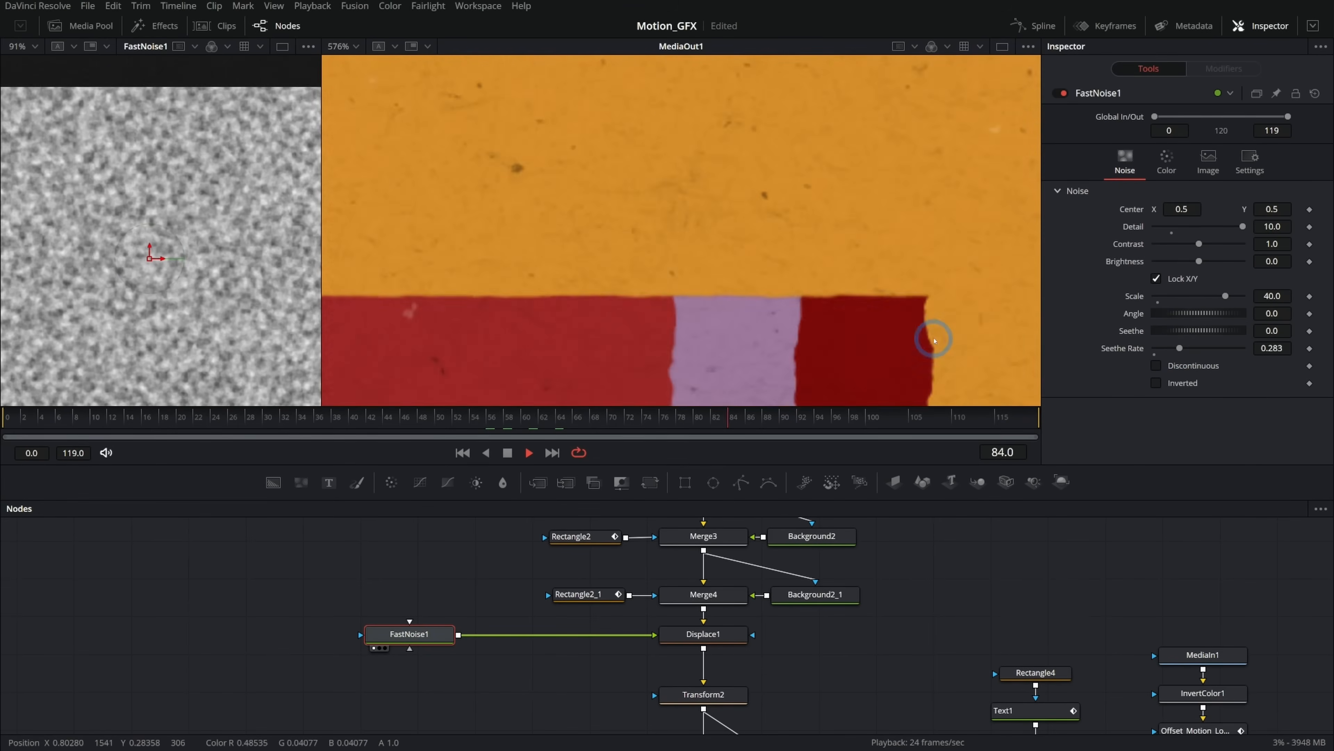
Fine-tune FastNoise1's Scale and set Displace1's Refraction Strength to about -0.028.
{"action": "left_click", "coordinate": [427, 632]}
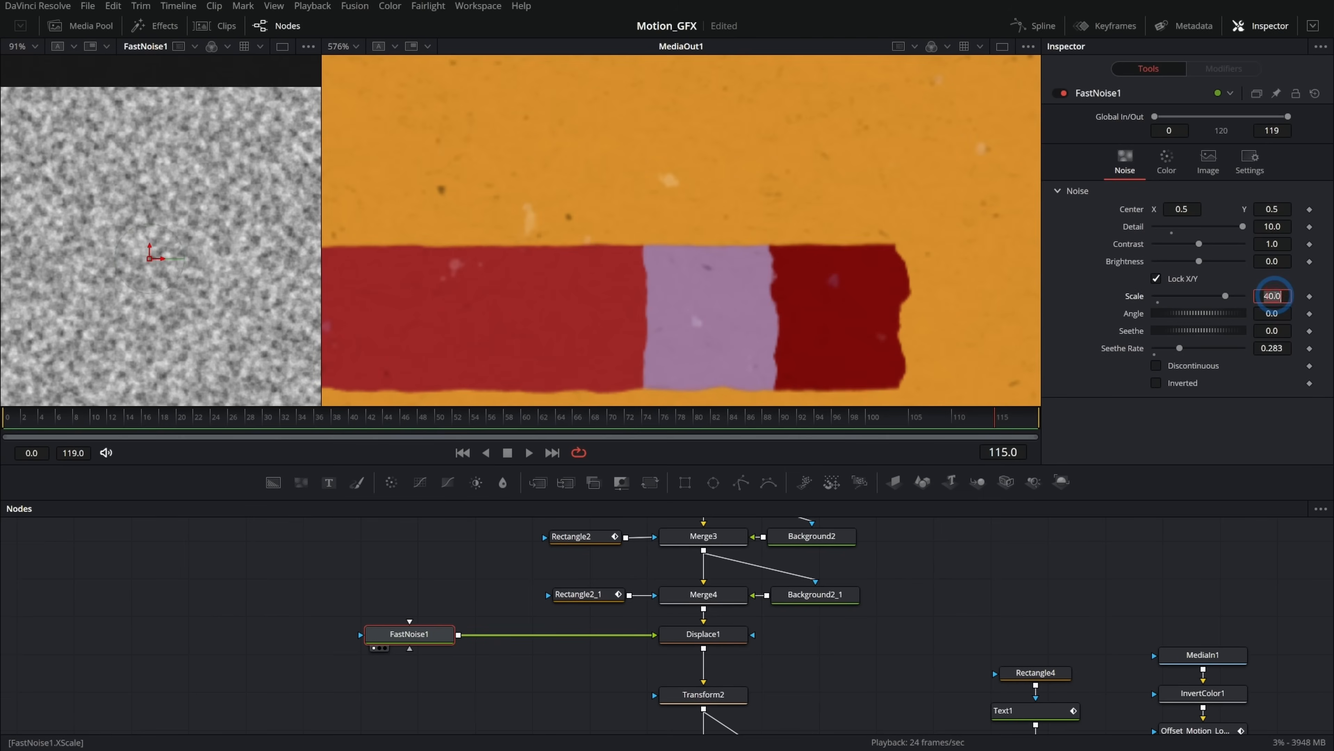
{"action": "left_click", "coordinate": [1228, 304]}
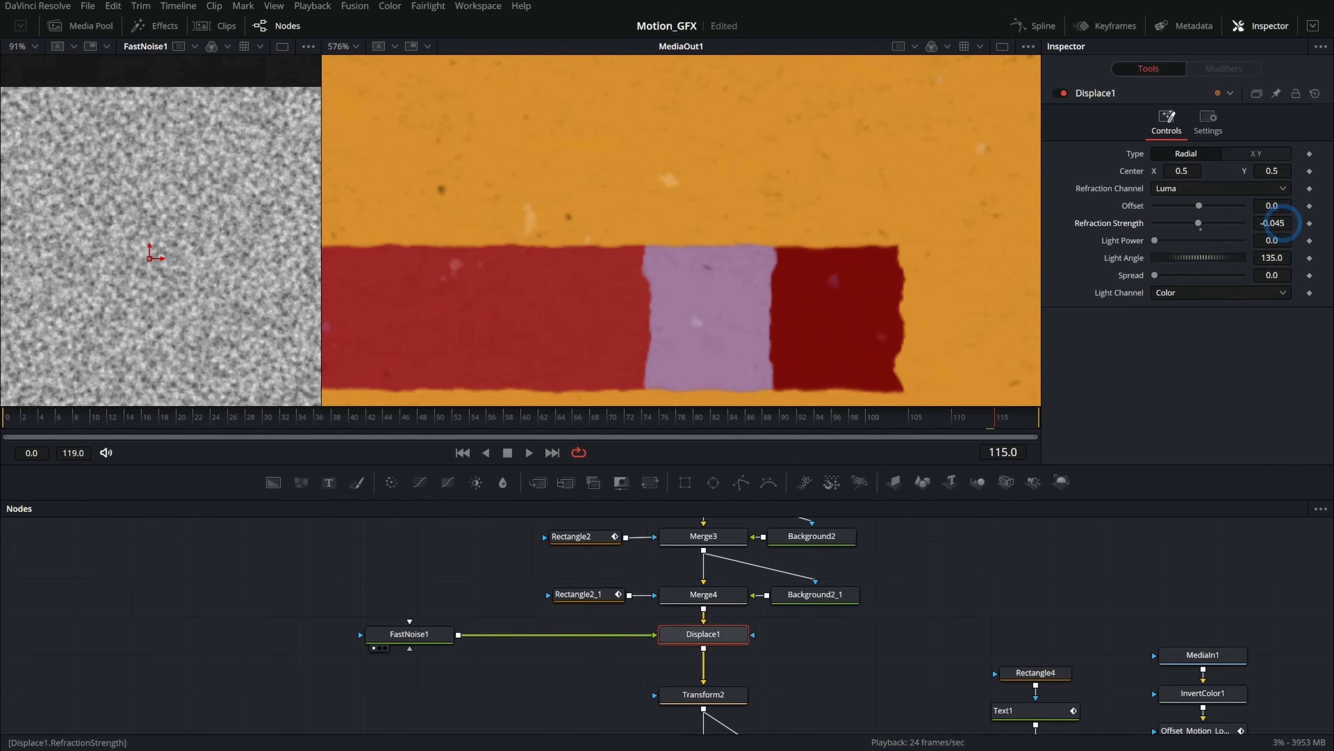
{"action": "left_click_drag", "start_coordinate": [1283, 223], "coordinate": [1287, 222]}
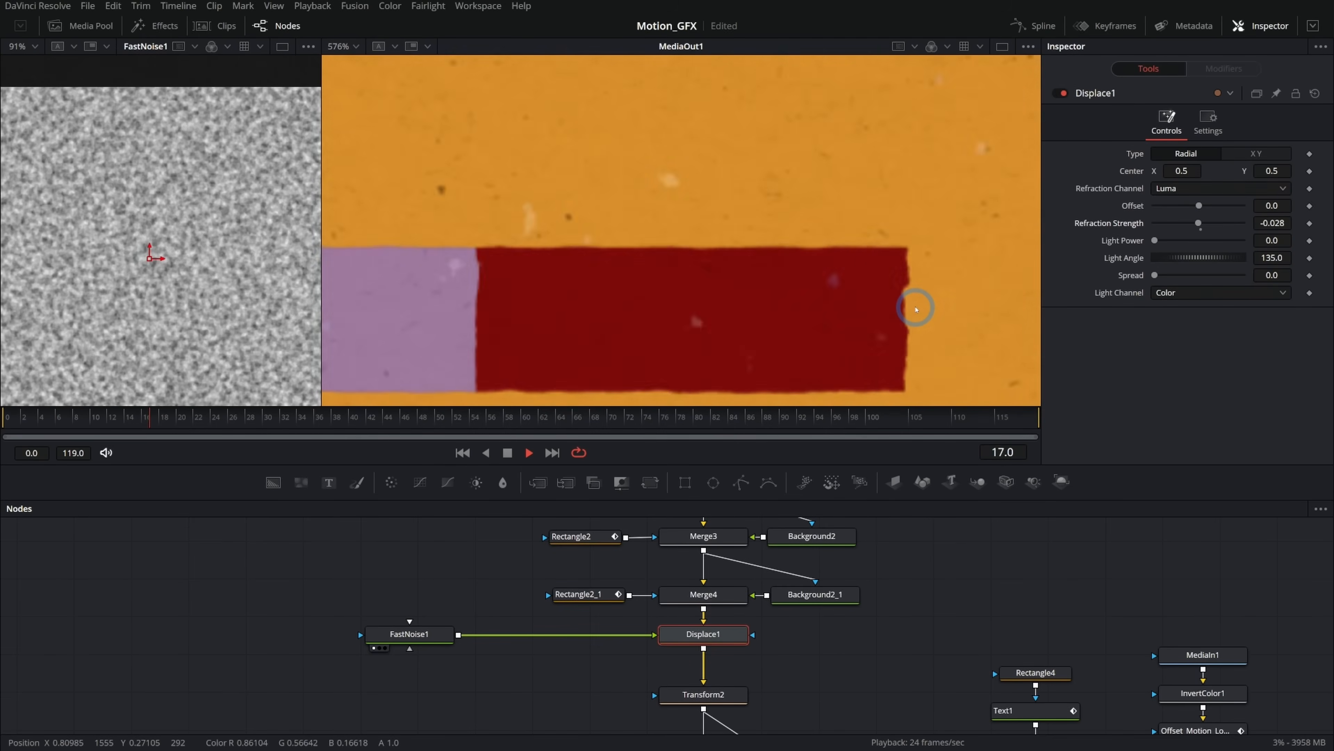
Return to a single viewer and review the displaced bars at full frame.
{"action": "scroll", "coordinate": [936, 316], "scroll_direction": "down", "scroll_amount": 8}
{"action": "scroll", "coordinate": [936, 316], "scroll_direction": "up", "scroll_amount": 3}
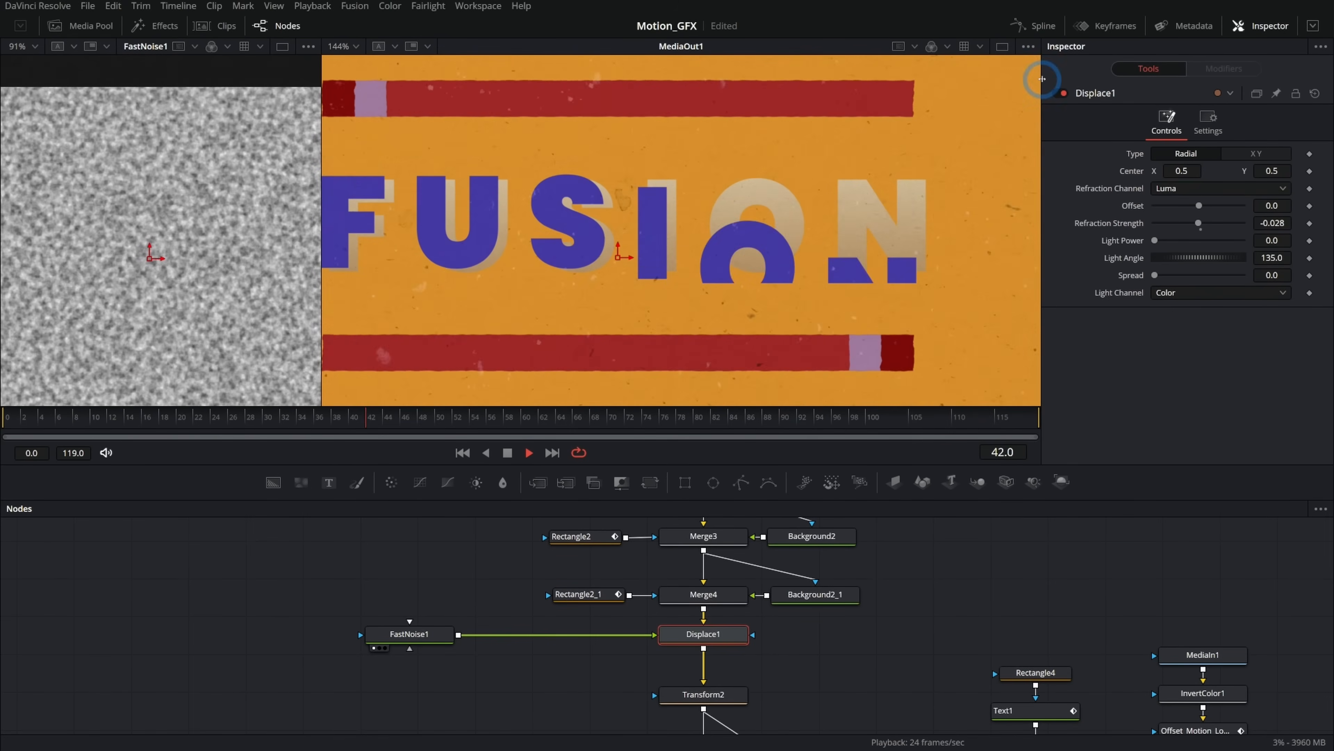
{"action": "left_click", "coordinate": [1003, 47]}
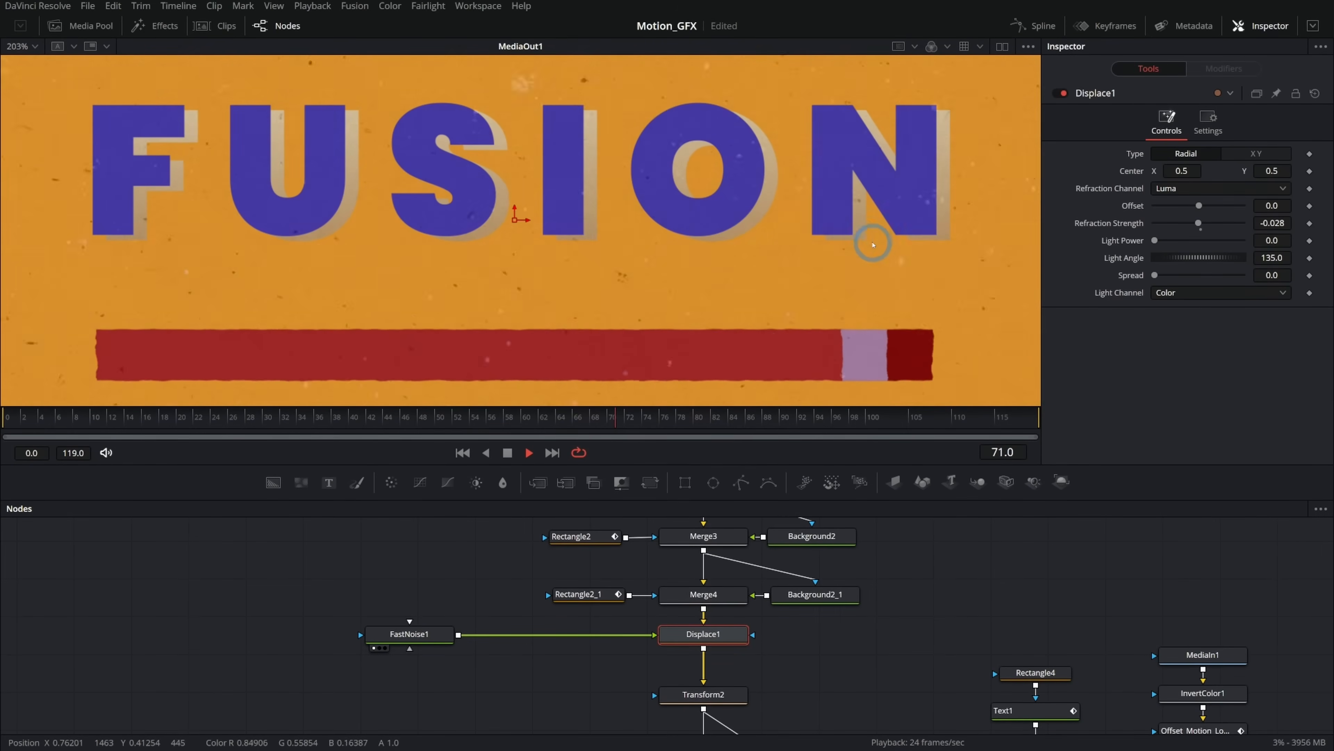
{"action": "scroll", "coordinate": [867, 242], "scroll_direction": "down", "scroll_amount": 2}
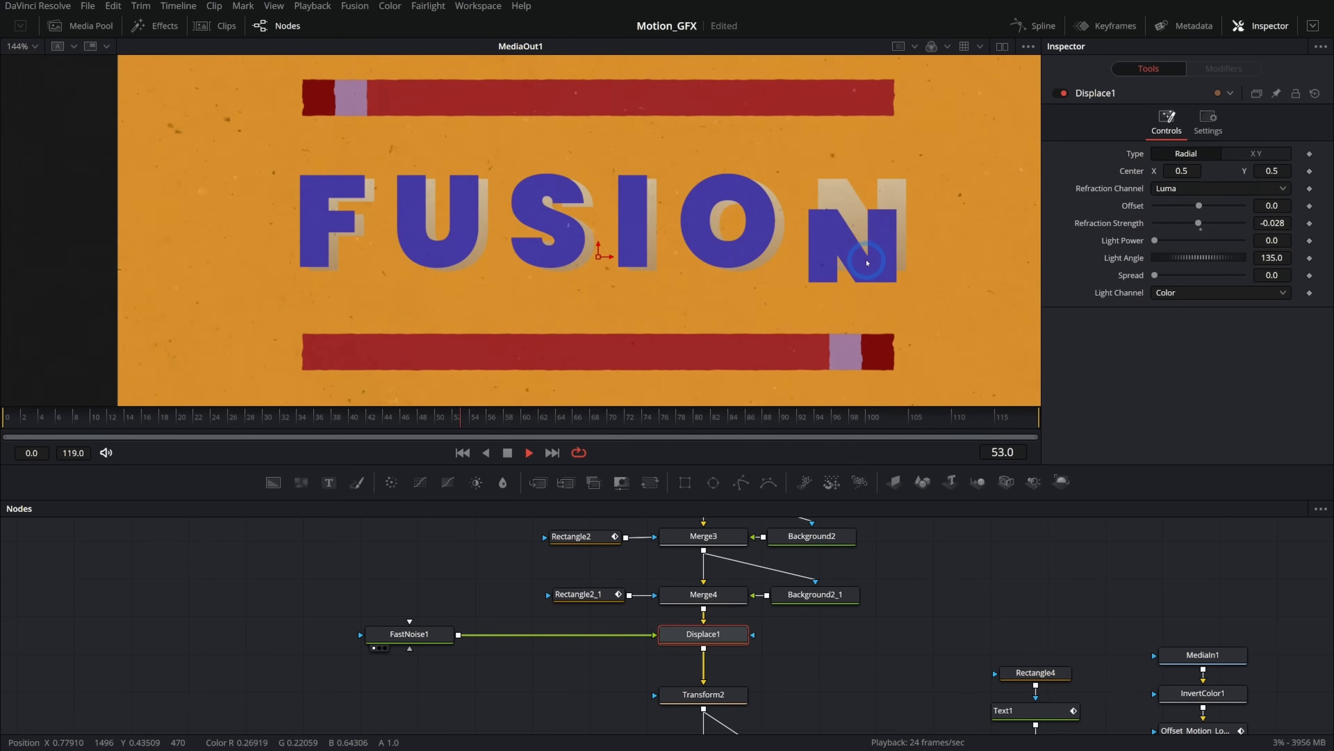
{"action": "key", "text": "space"}
Insert a Transform tool between Merge6 and Posterize_Time1.
{"action": "left_click_drag", "start_coordinate": [1260, 649], "coordinate": [807, 608]}
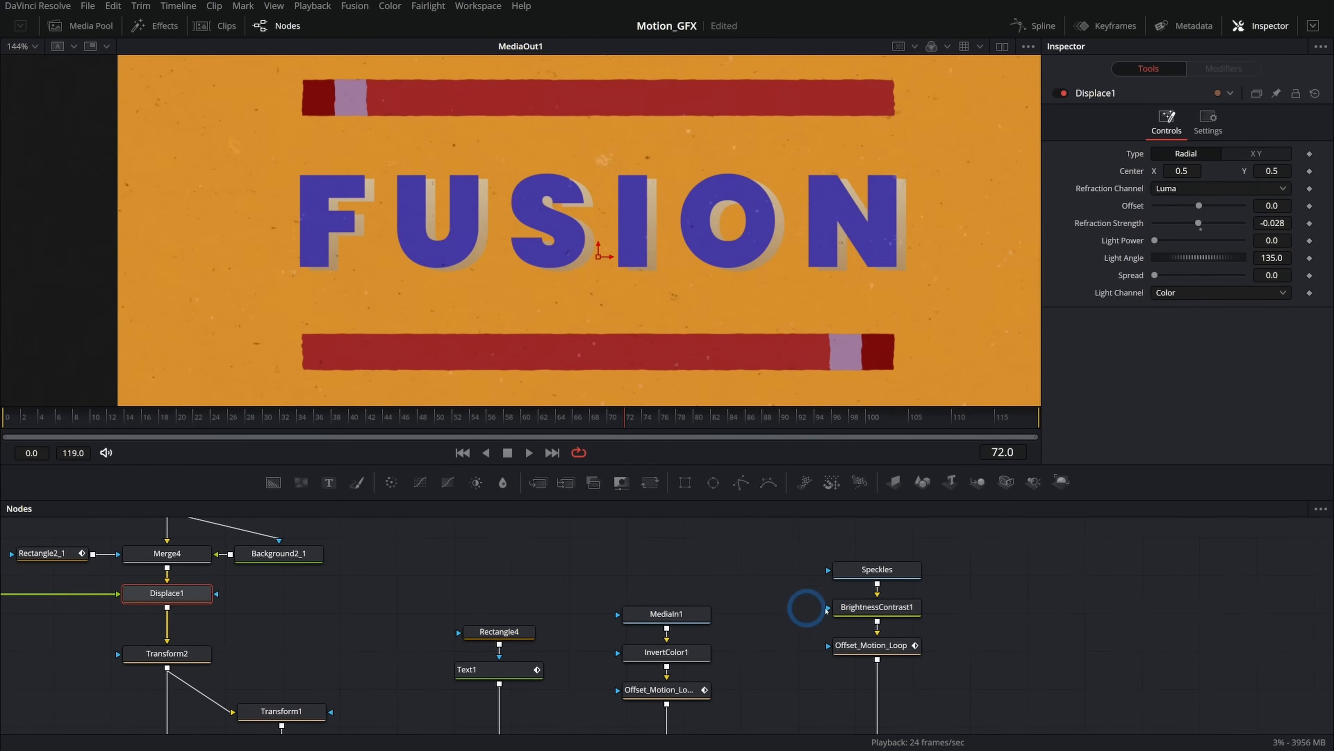
{"action": "left_click_drag", "start_coordinate": [1040, 678], "coordinate": [605, 600]}
{"action": "left_click", "coordinate": [759, 268]}
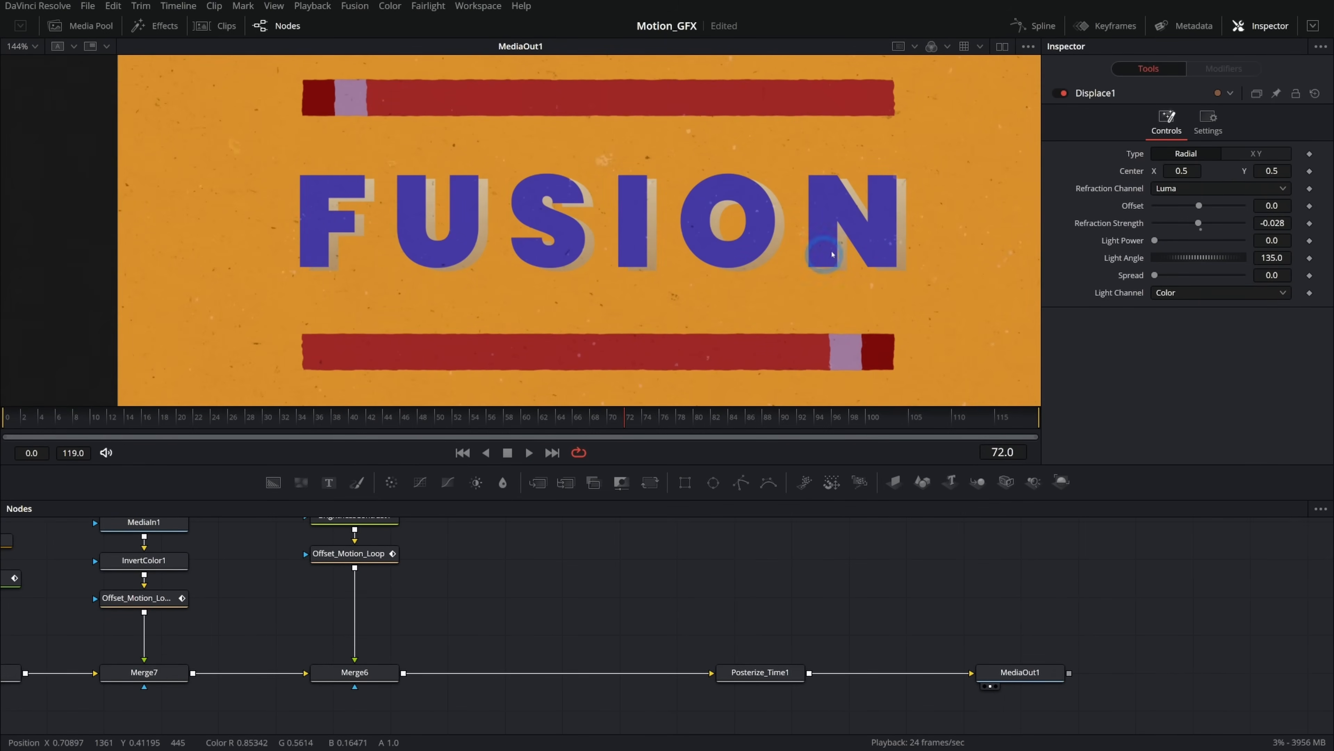
{"action": "left_click", "coordinate": [392, 676]}
{"action": "key", "text": "shift+space"}
{"action": "type", "text": "xf"}
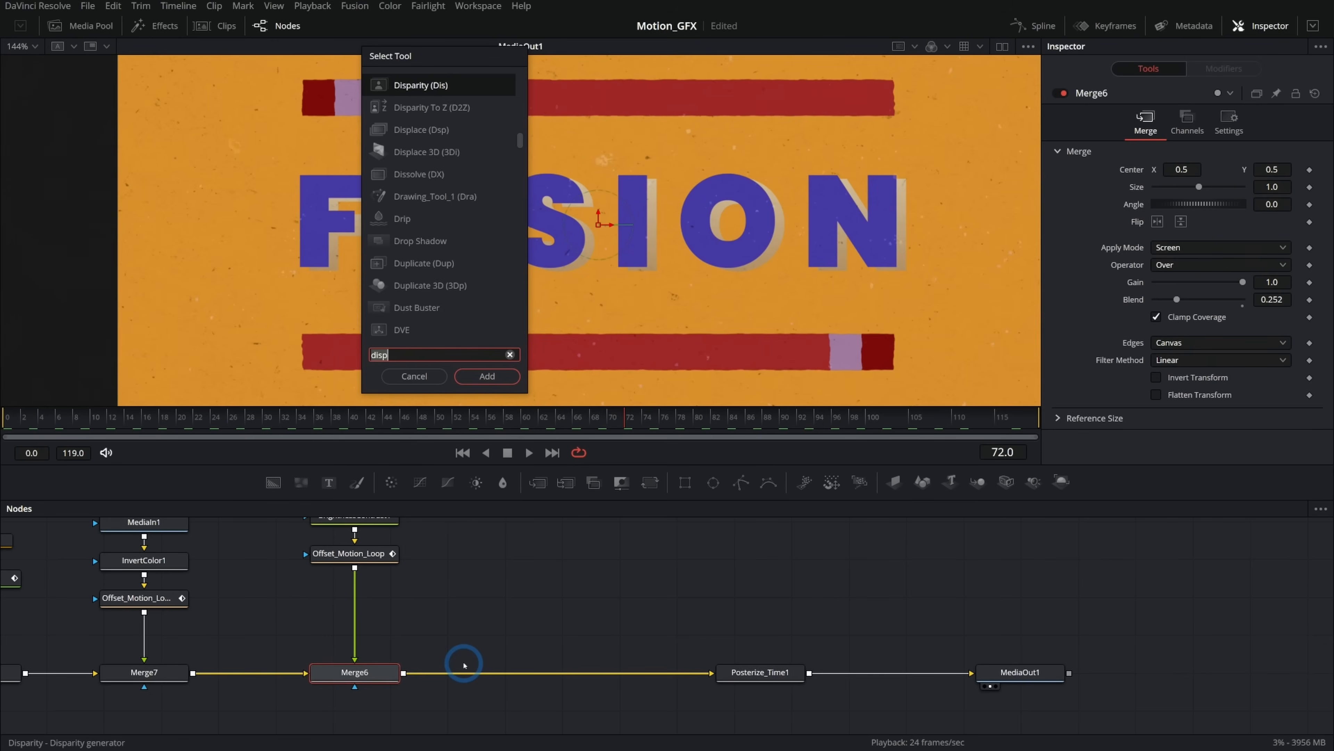
{"action": "key", "text": "Return"}
{"action": "left_click_drag", "start_coordinate": [582, 627], "coordinate": [593, 680]}
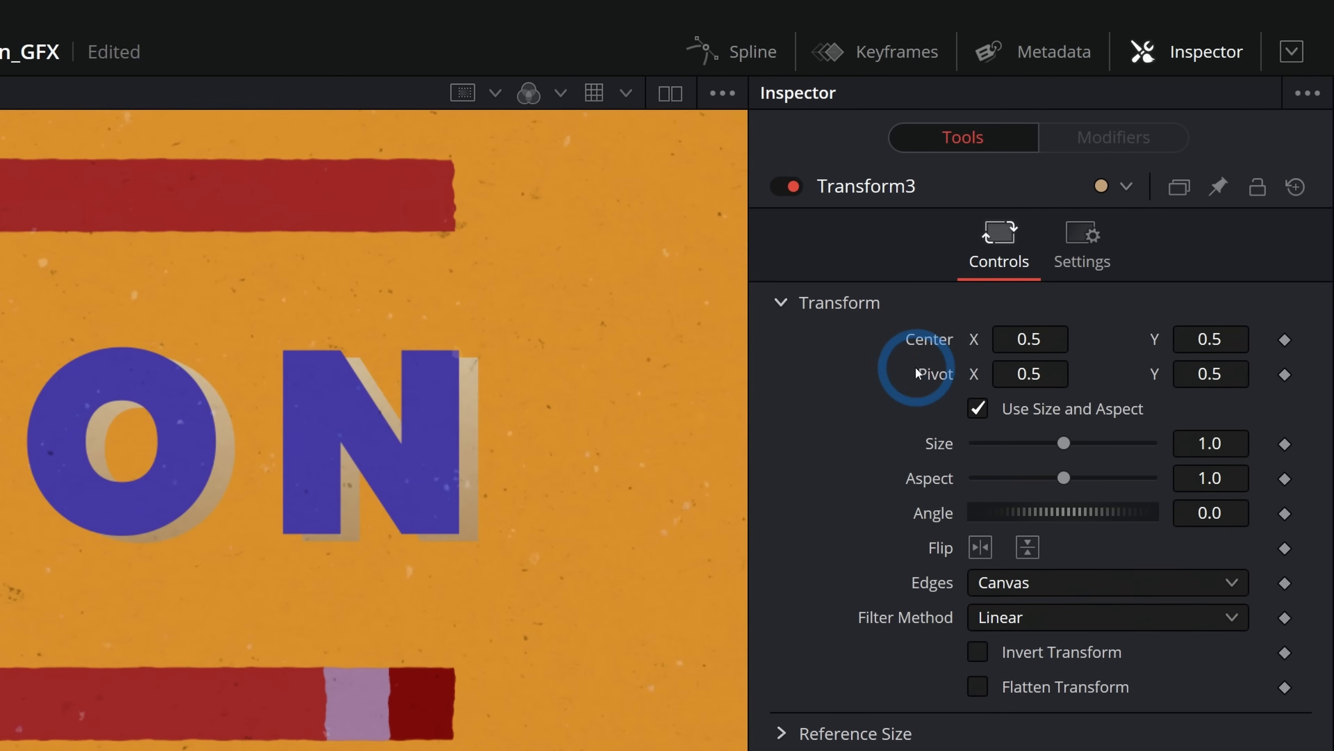
Modify Transform3's Center with a Perturb modifier and set its X and Y Scale to 0.
{"action": "right_click", "coordinate": [917, 339]}
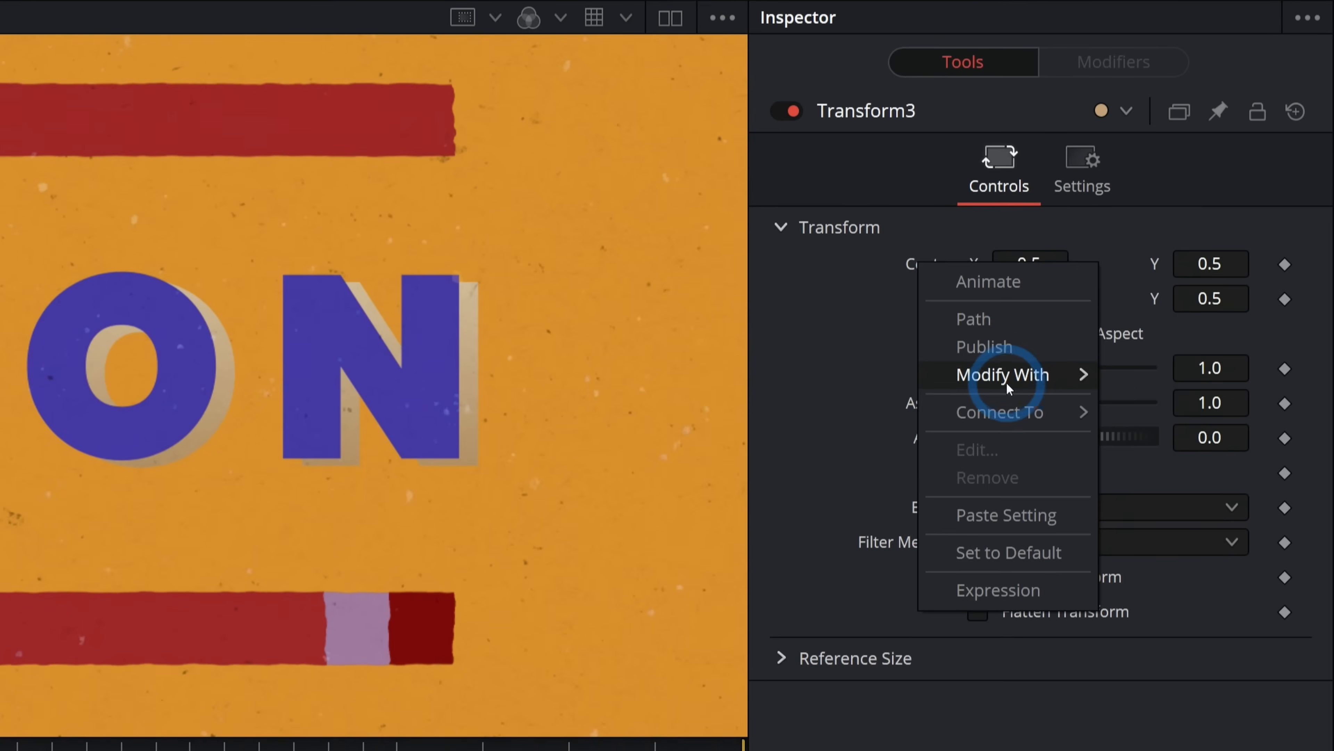
{"action": "mouse_move", "coordinate": [1009, 453]}
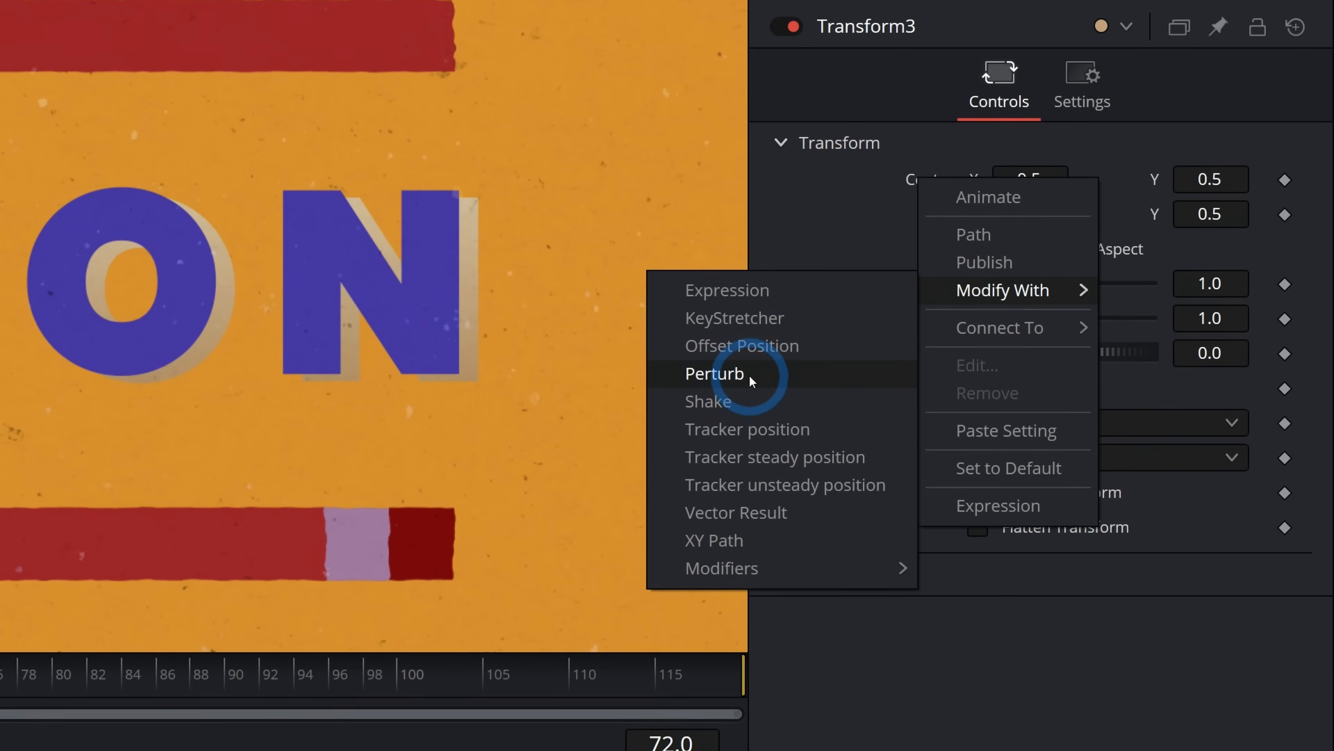
{"action": "left_click", "coordinate": [751, 452]}
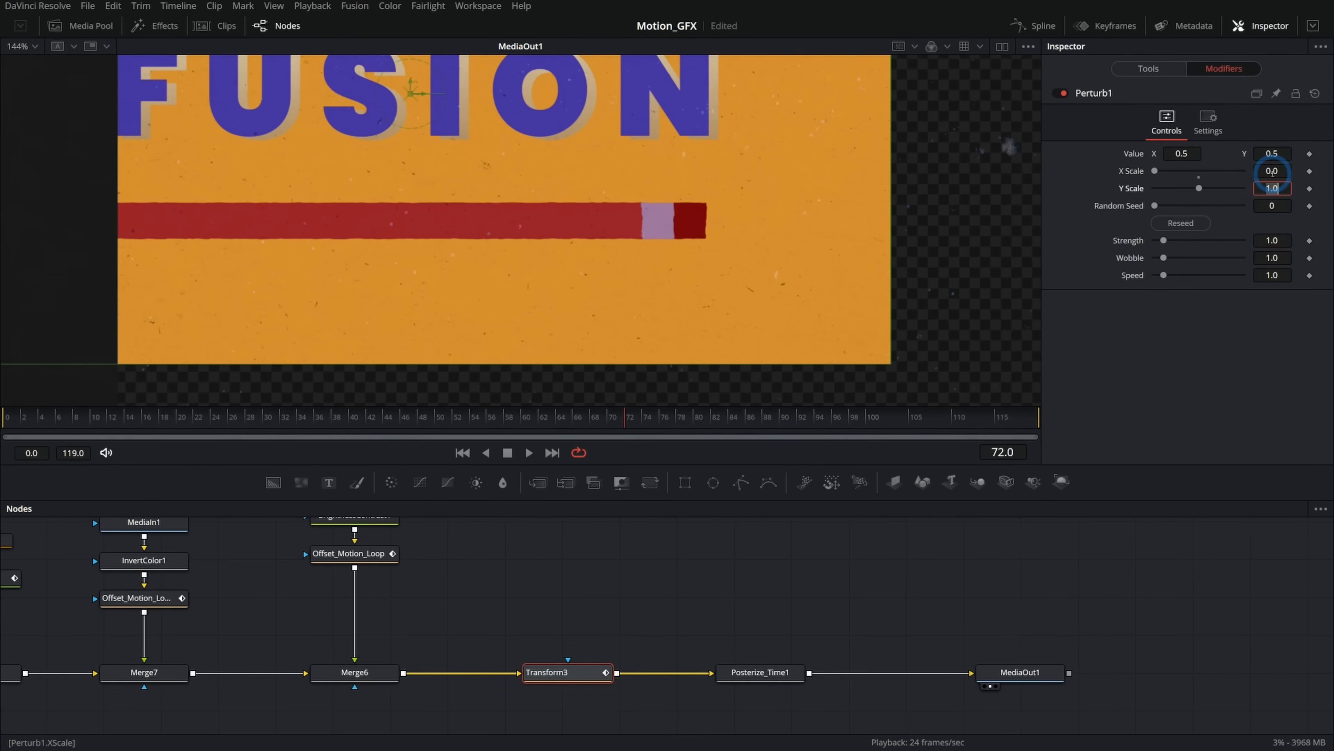
{"action": "key", "text": "Tab"}
{"action": "type", "text": "0"}
{"action": "key", "text": "Tab"}
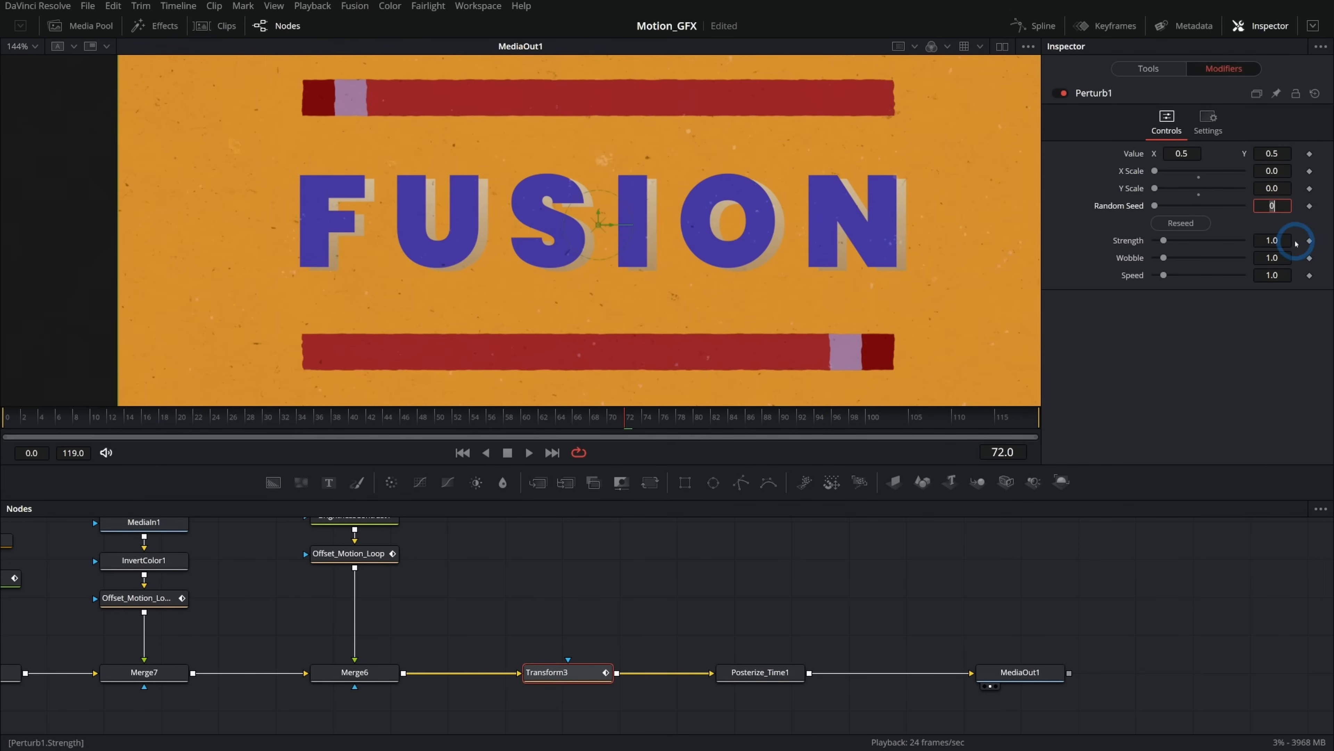
Set the Perturb modifier's Y Scale to 0.012 and X Scale to 0.006.
{"action": "left_click", "coordinate": [1266, 188]}
{"action": "type", "text": "0.012"}
{"action": "key", "text": "Return"}
{"action": "left_click", "coordinate": [1258, 171]}
{"action": "type", "text": "0.006"}
Increase the Perturb modifier's Speed while playing the shaking animation.
{"action": "key", "text": "space"}
{"action": "scroll", "coordinate": [695, 240], "scroll_direction": "up", "scroll_amount": 2}
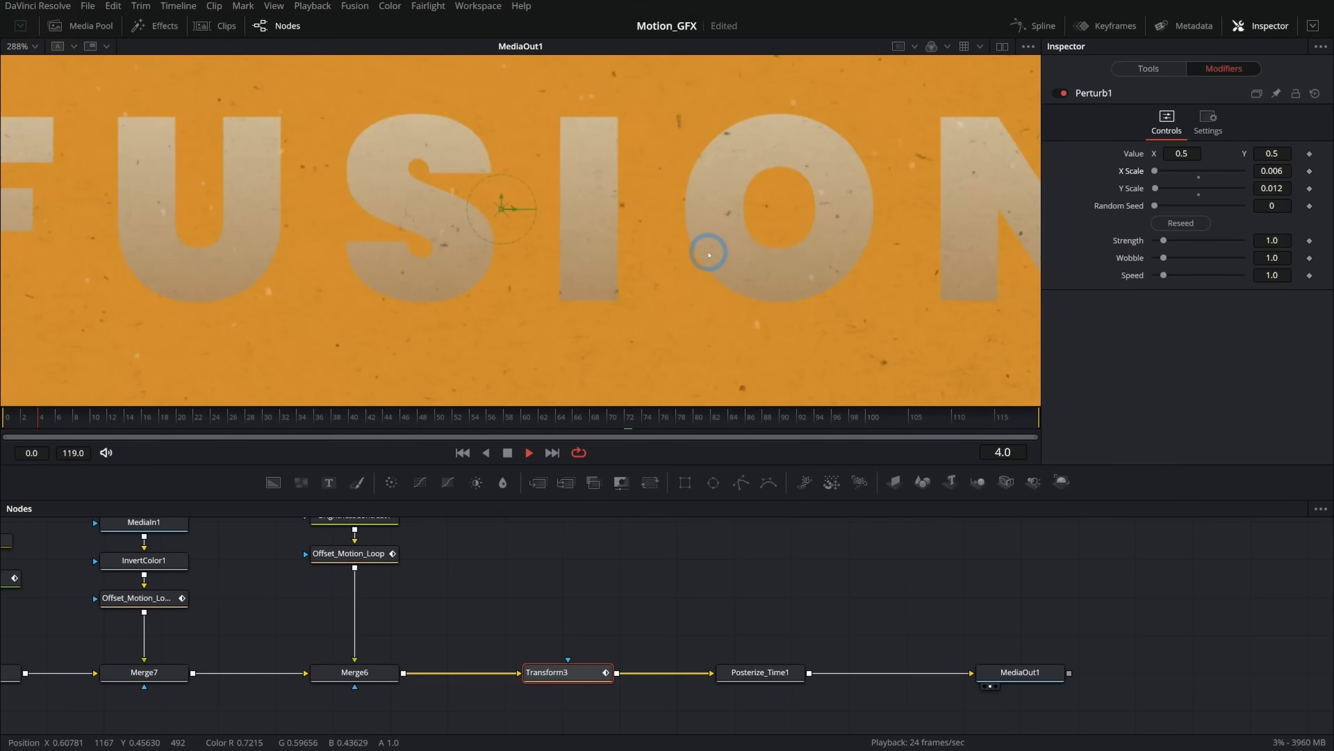
{"action": "scroll", "coordinate": [710, 256], "scroll_direction": "down", "scroll_amount": 2}
{"action": "left_click_drag", "start_coordinate": [1163, 275], "coordinate": [1206, 274]}
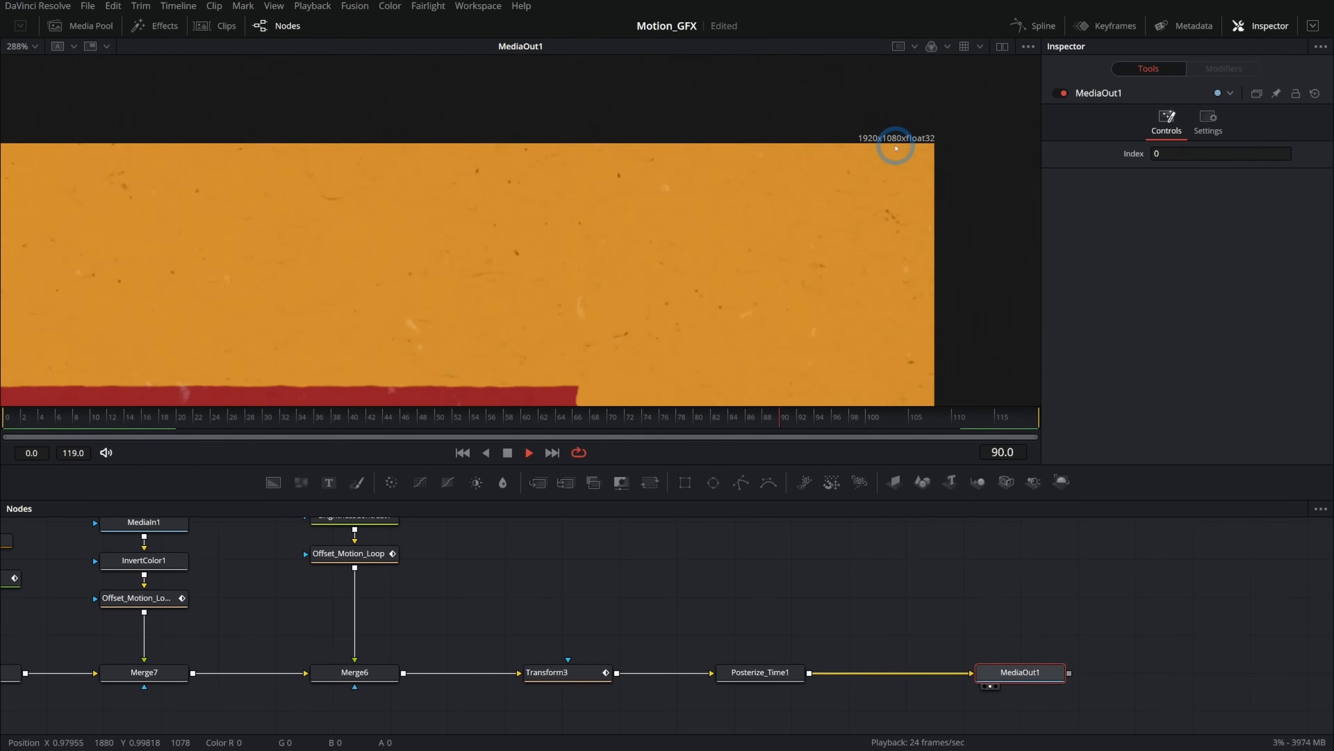
Enlarge the viewer panel and select the Text1 node.
{"action": "scroll", "coordinate": [908, 235], "scroll_direction": "down", "scroll_amount": 2}
{"action": "left_click_drag", "start_coordinate": [776, 320], "coordinate": [927, 105]}
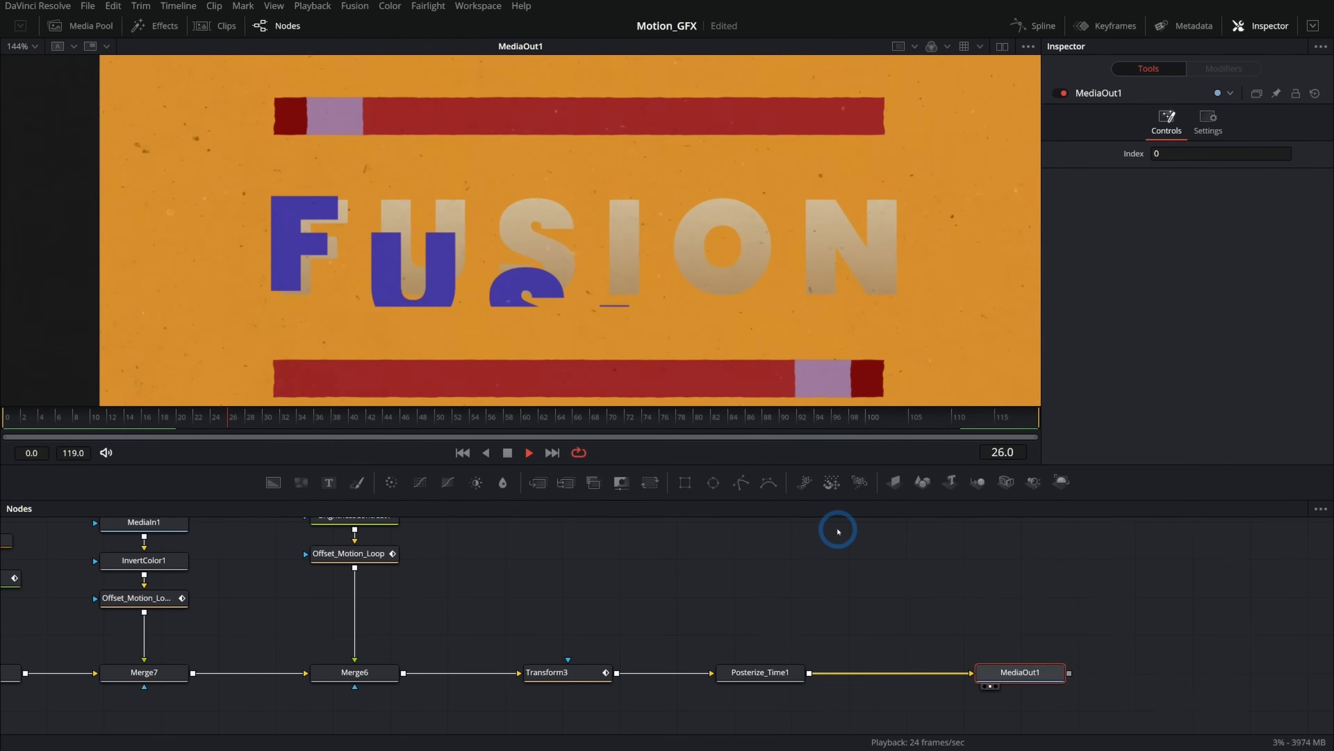
{"action": "left_click_drag", "start_coordinate": [838, 530], "coordinate": [836, 550]}
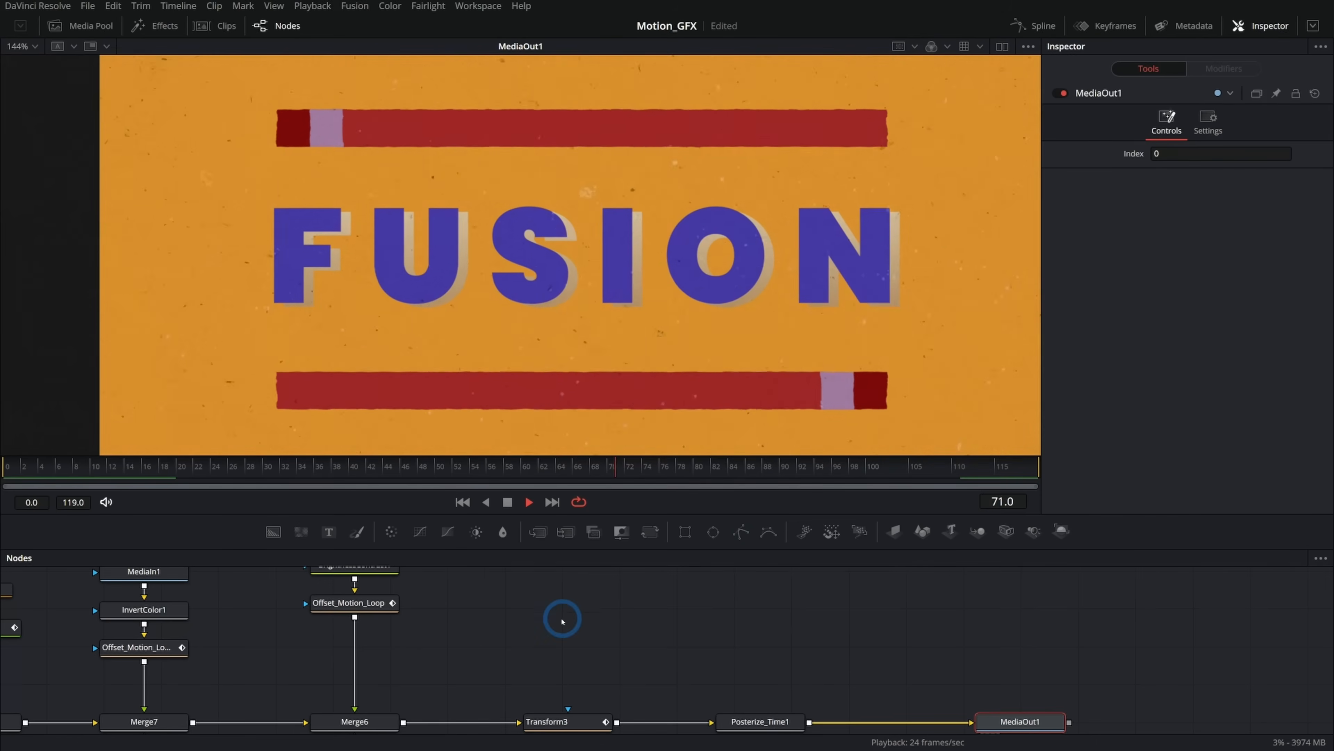
{"action": "left_click_drag", "start_coordinate": [455, 624], "coordinate": [722, 693]}
{"action": "left_click", "coordinate": [241, 698]}
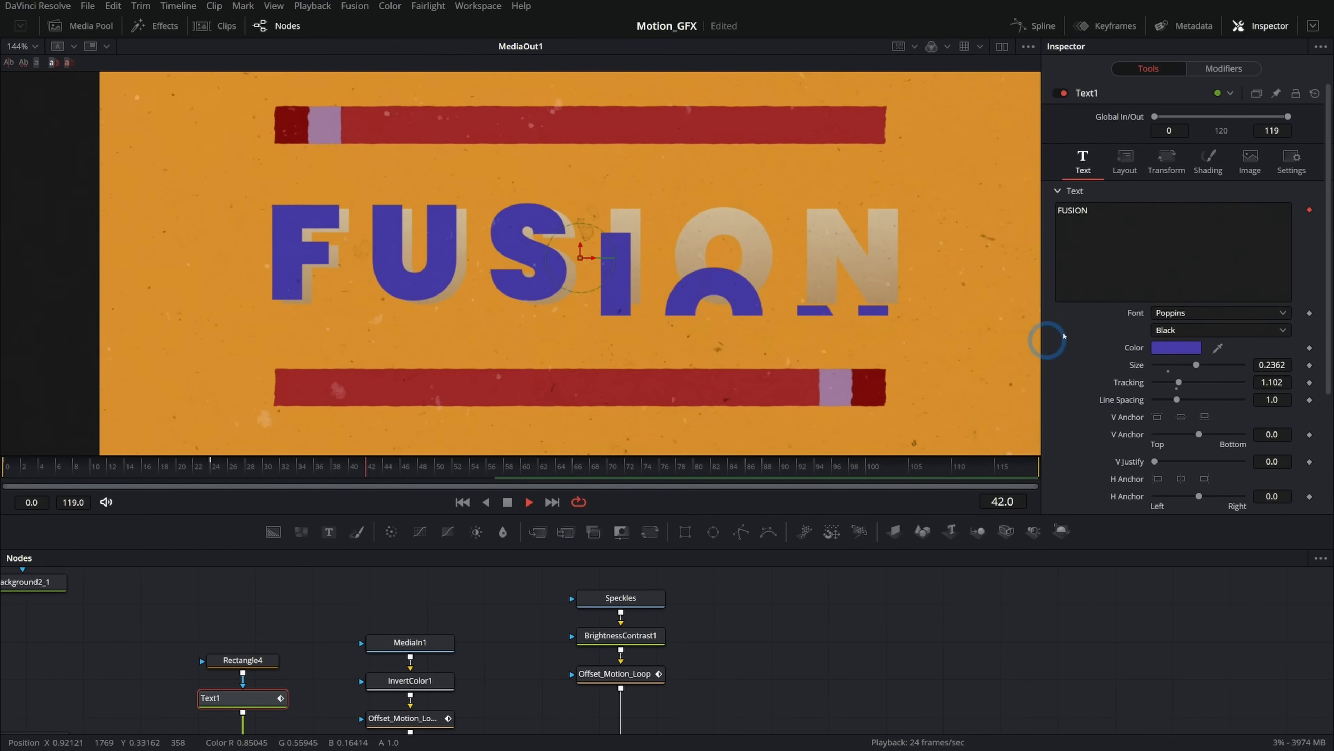